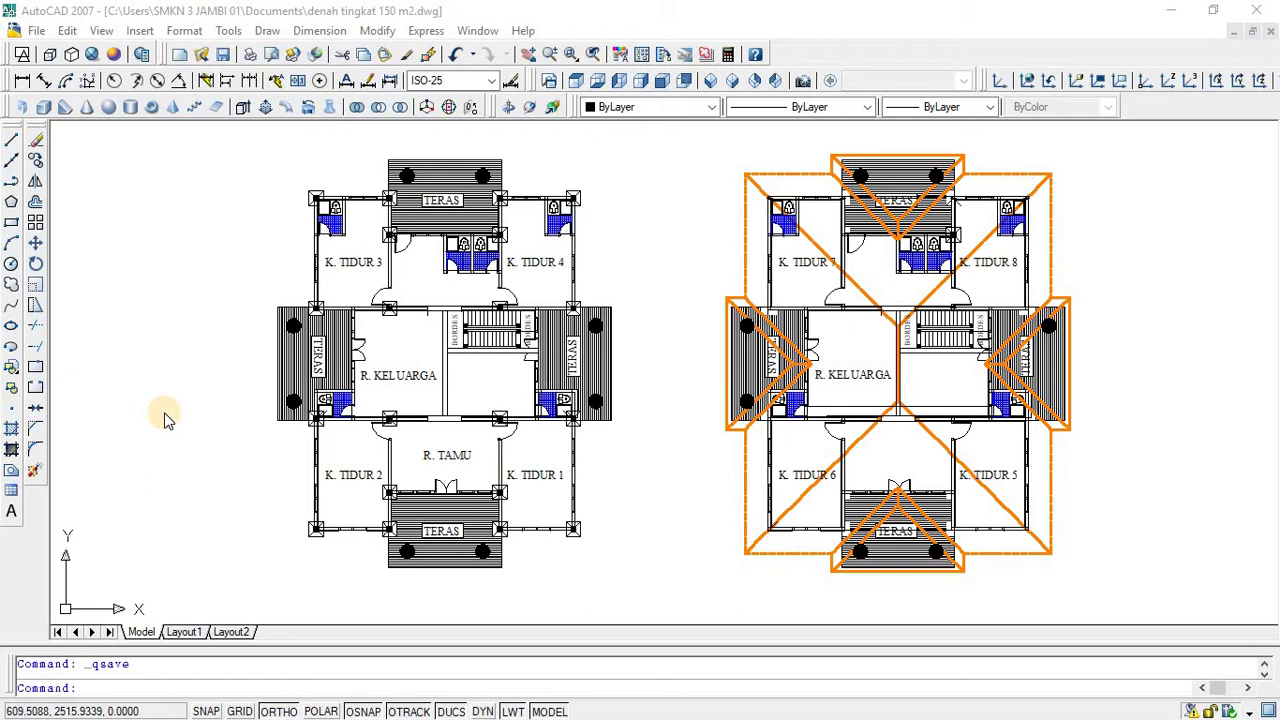
click(188, 373)
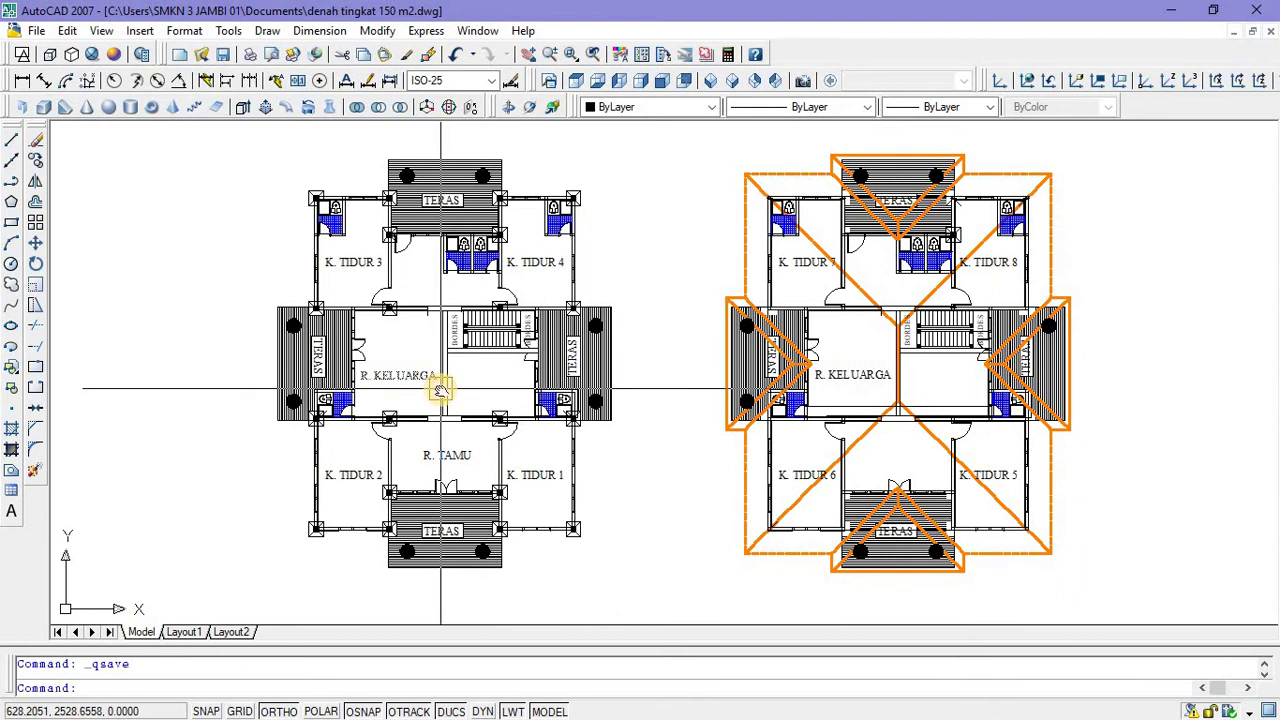
middle_drag(435, 392, 446, 399)
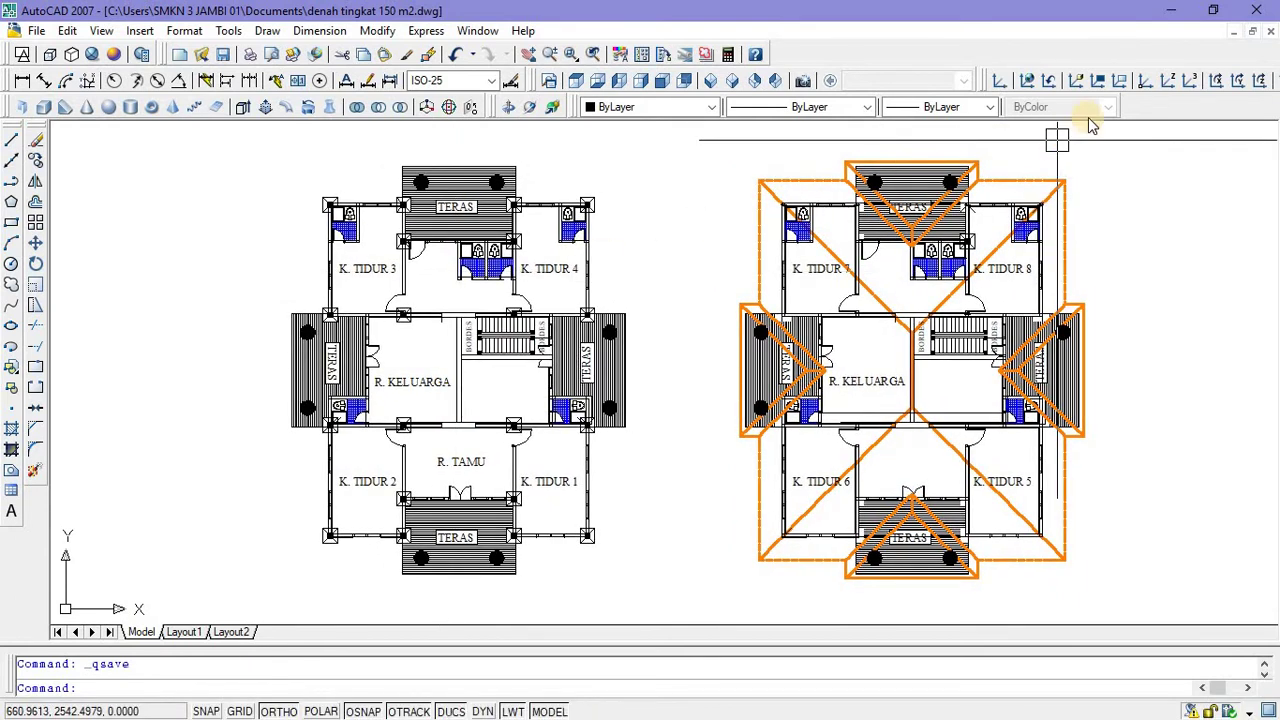
click(1172, 11)
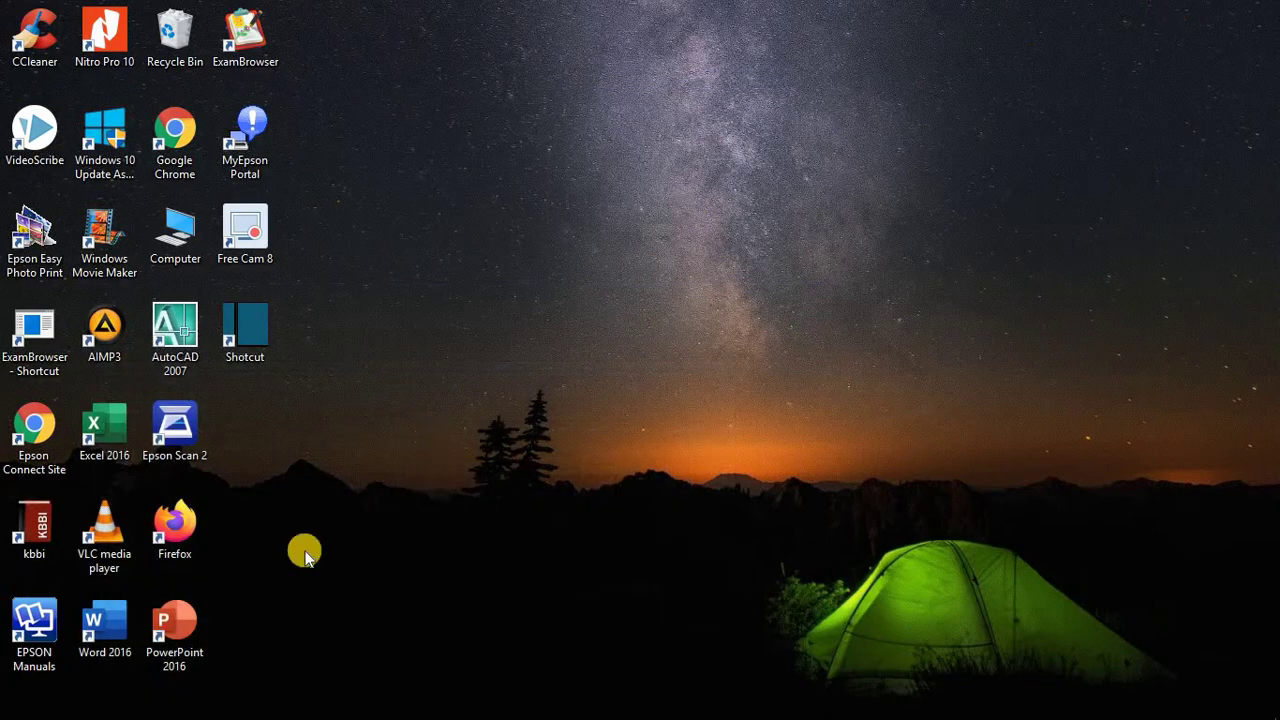
click(112, 704)
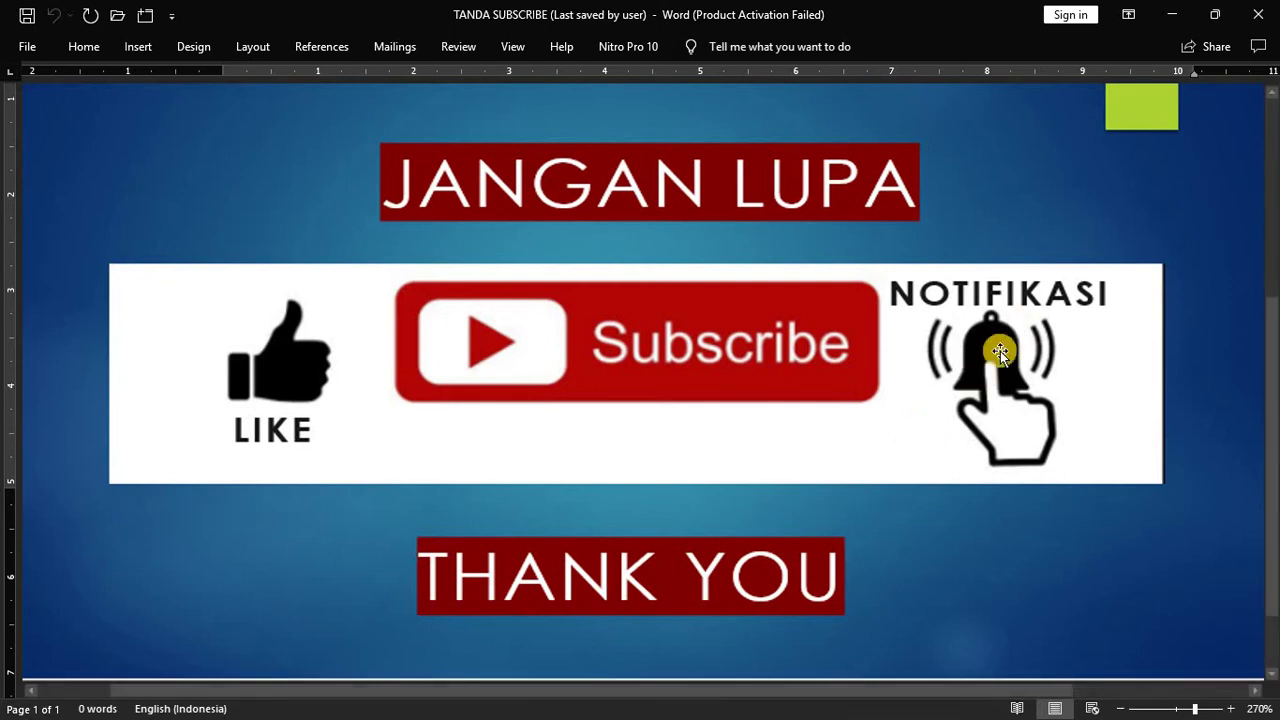
click(1172, 14)
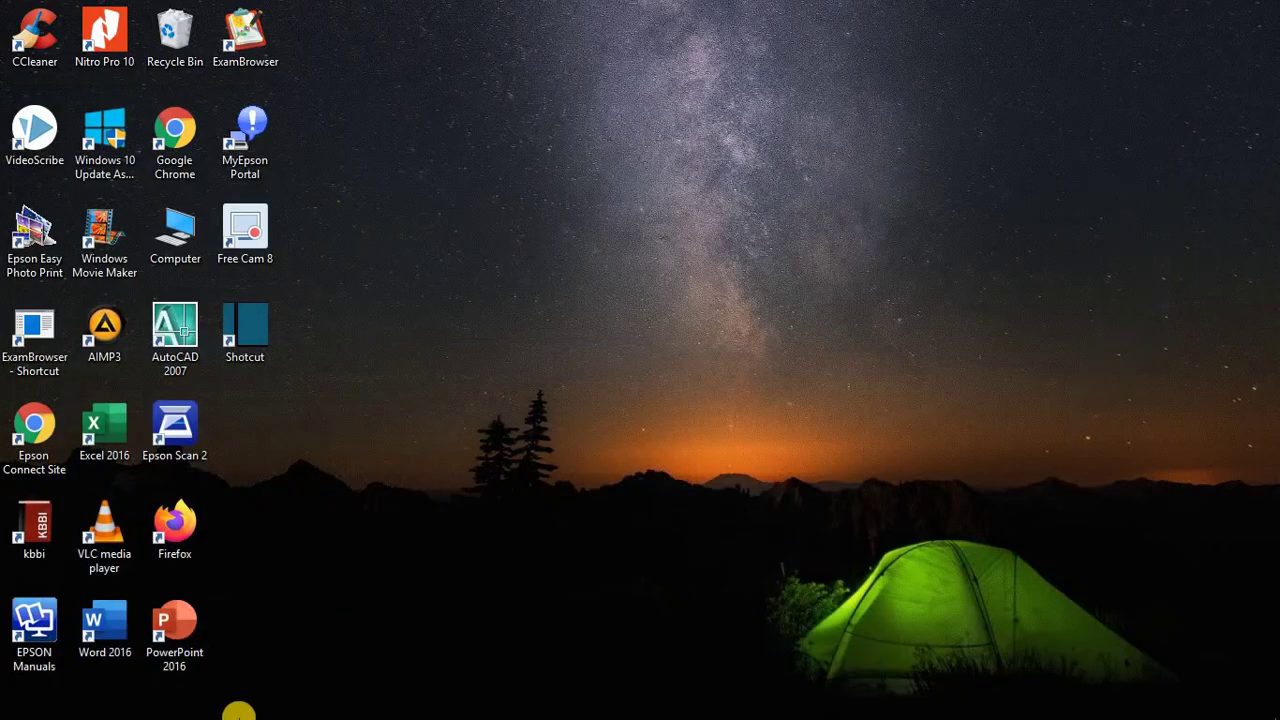
click(207, 703)
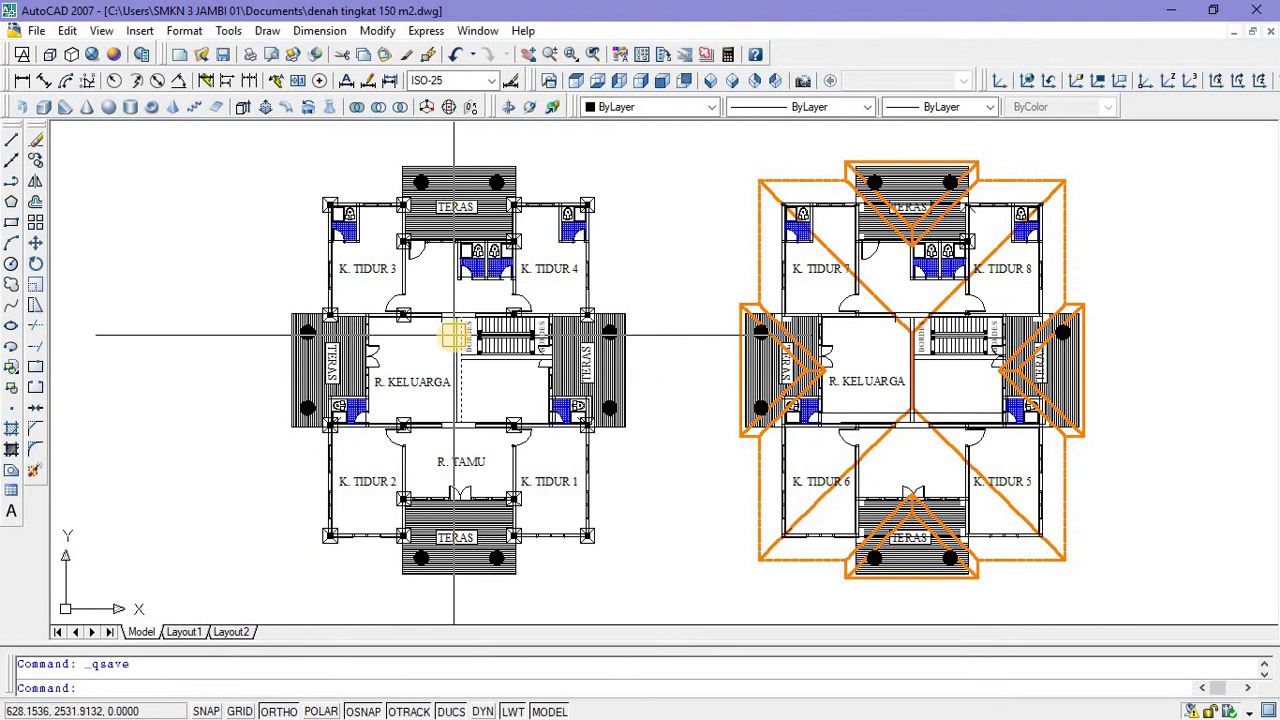
middle_drag(392, 334, 404, 334)
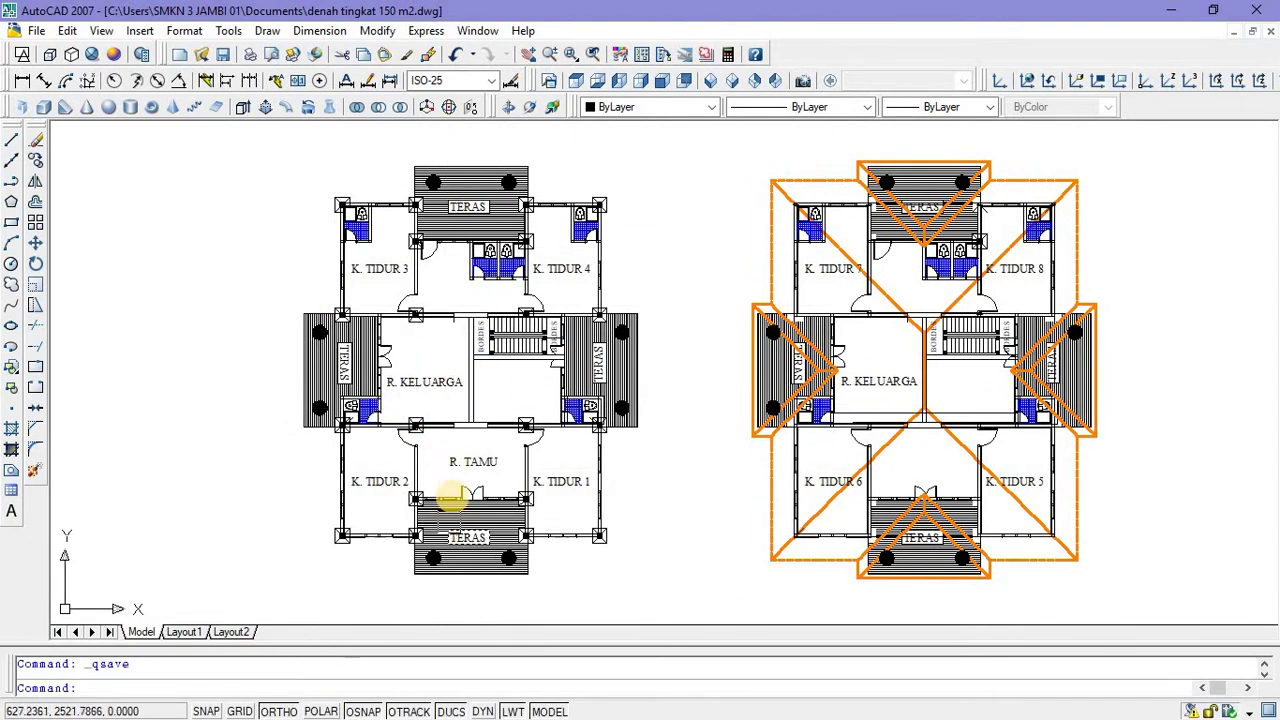
click(457, 578)
middle_drag(457, 581, 457, 537)
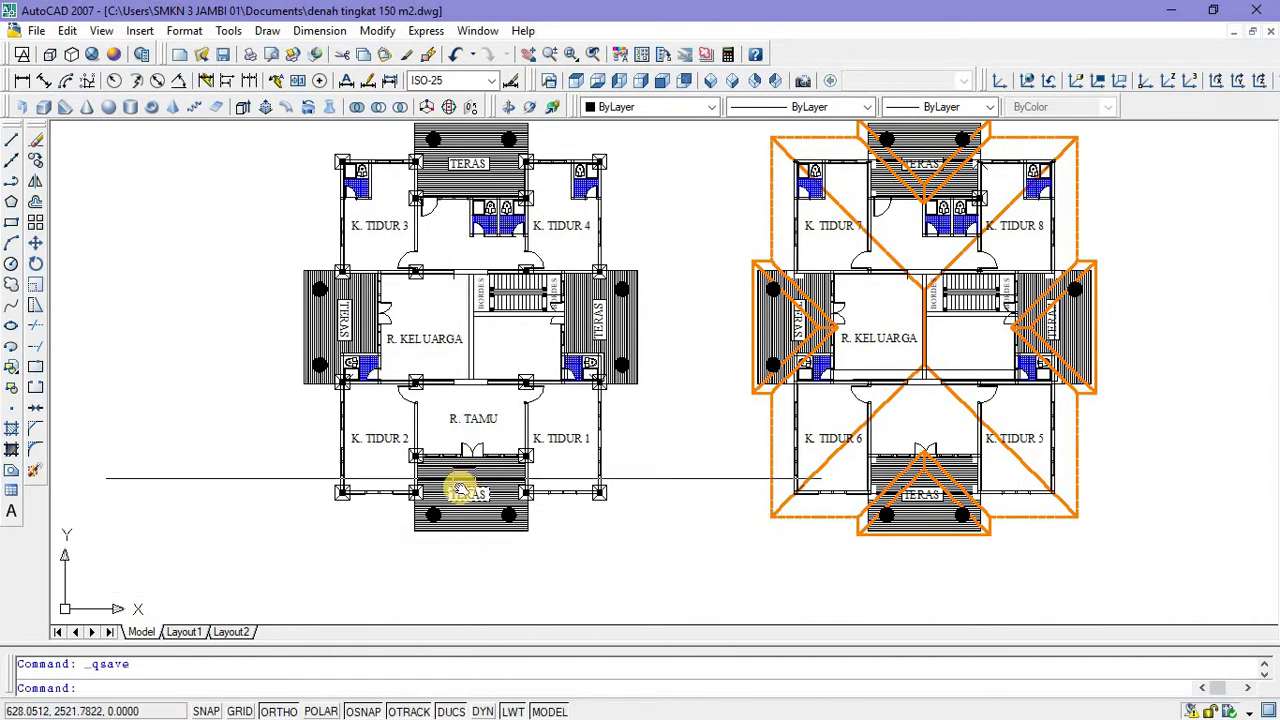
middle_drag(467, 456, 455, 508)
mouse_move(455, 325)
middle_down()
mouse_move(430, 331)
mouse_move(494, 335)
middle_up()
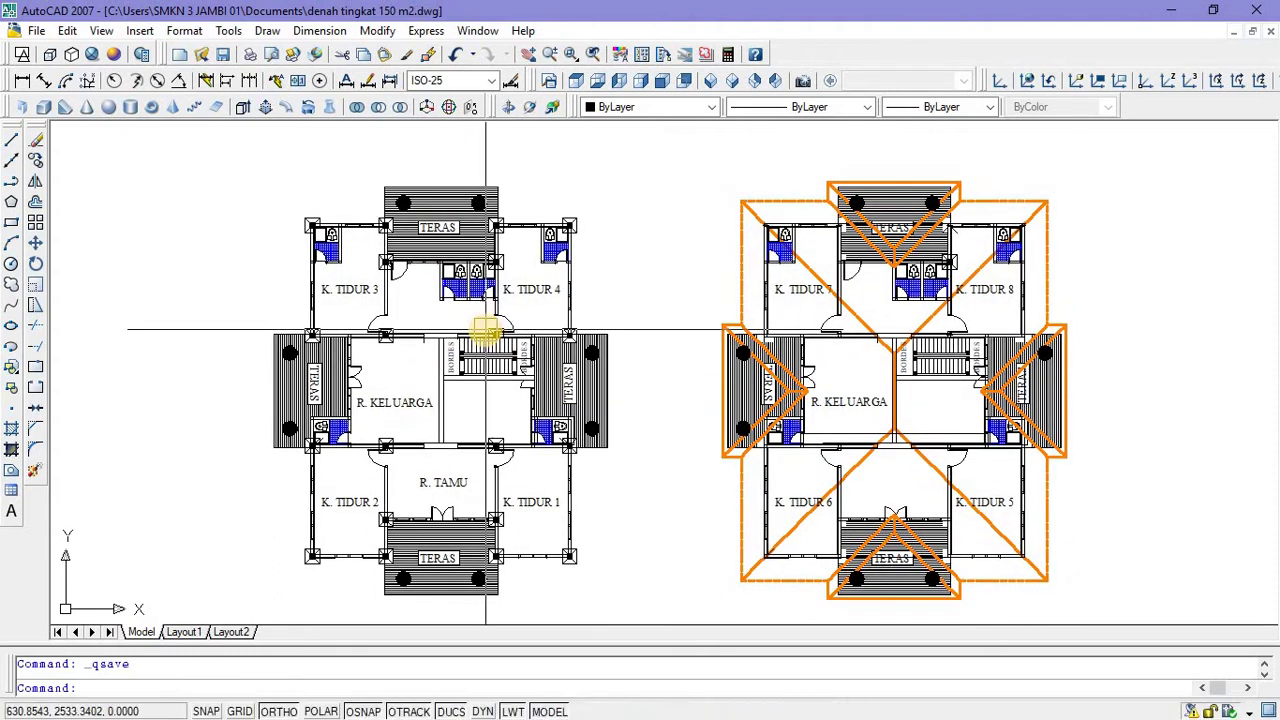
Draw a vertical construction line along the outer wall face at the lower outside corner column of K. TIDUR 2.
click(12, 170)
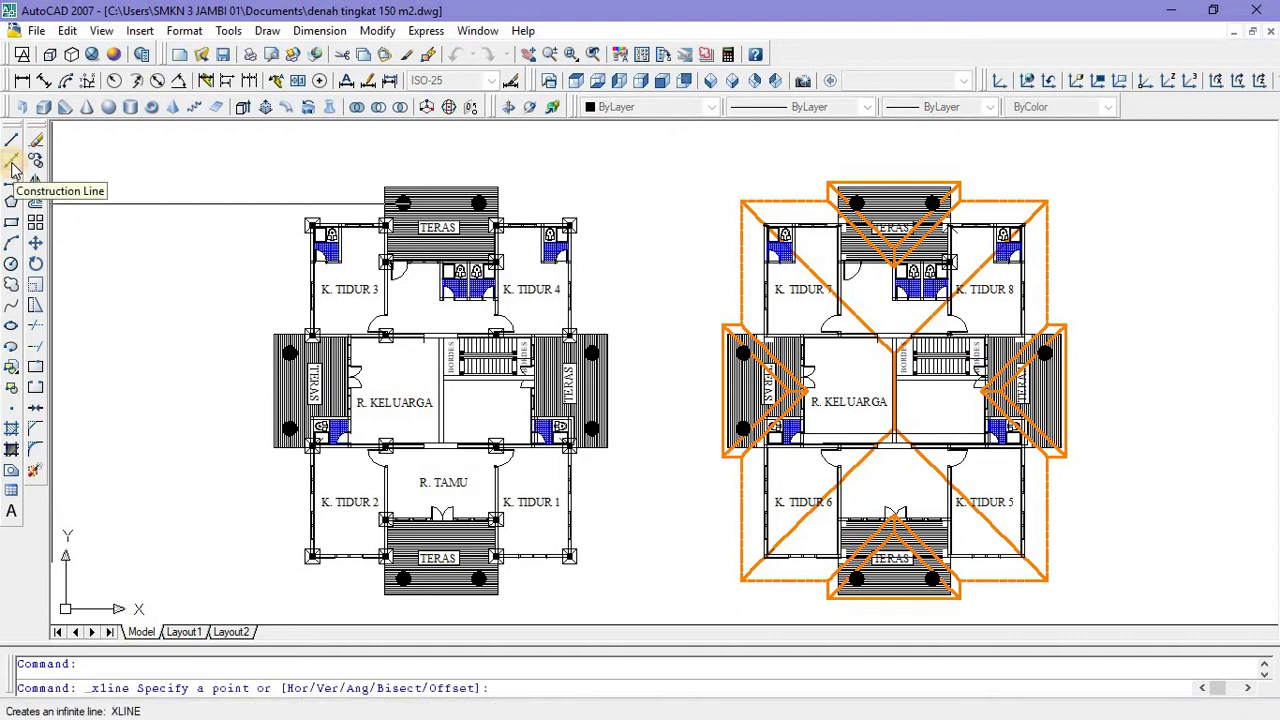
scroll(308, 565, up, 8)
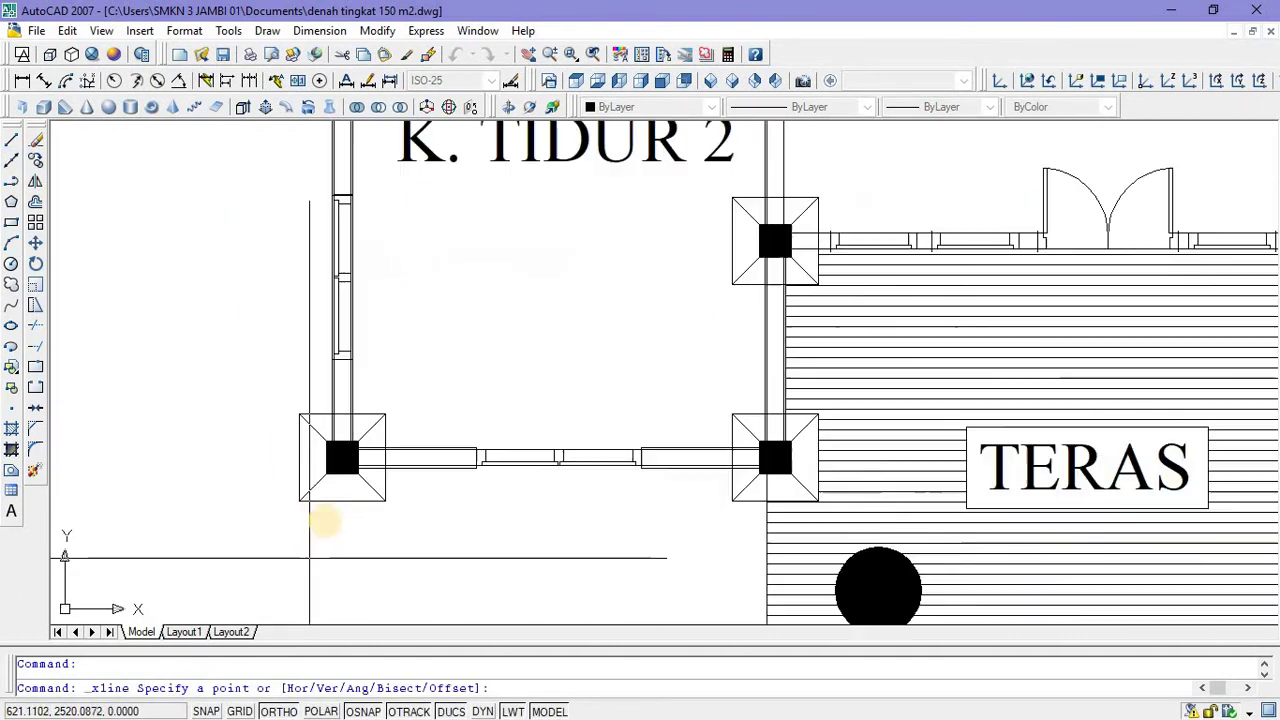
scroll(325, 520, up, 3)
scroll(337, 437, up, 4)
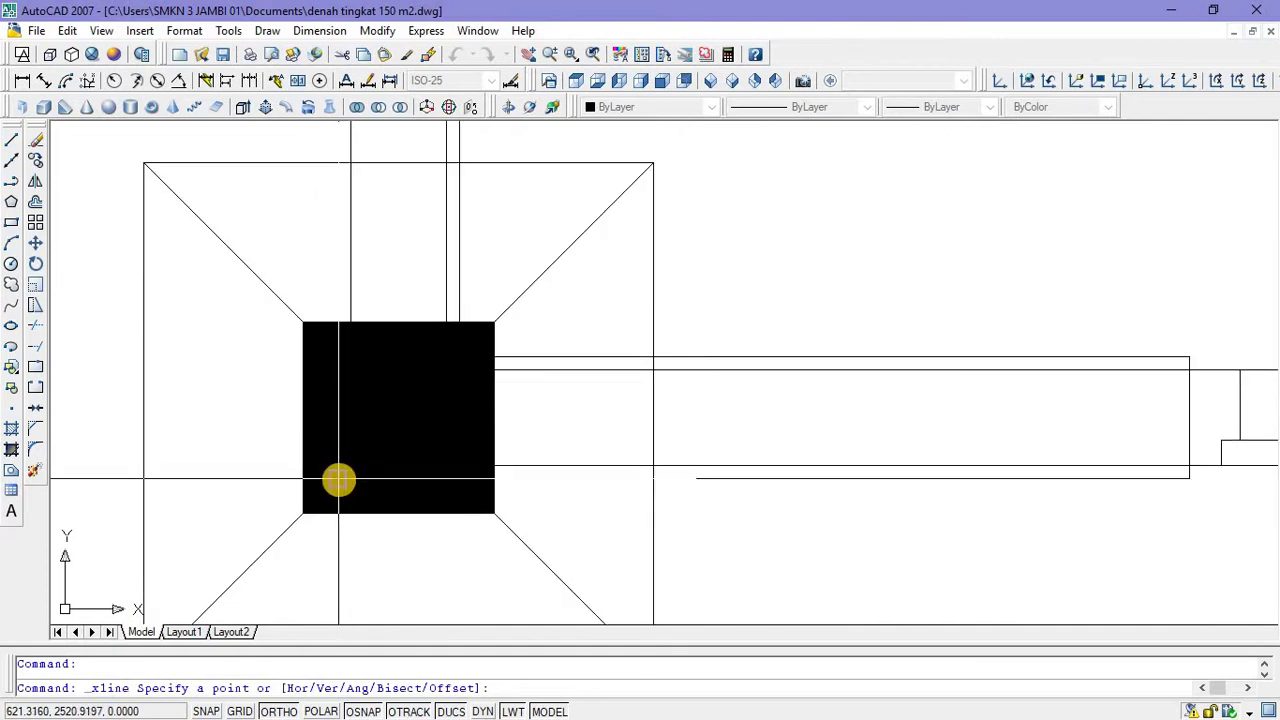
click(339, 481)
scroll(329, 474, down, 3)
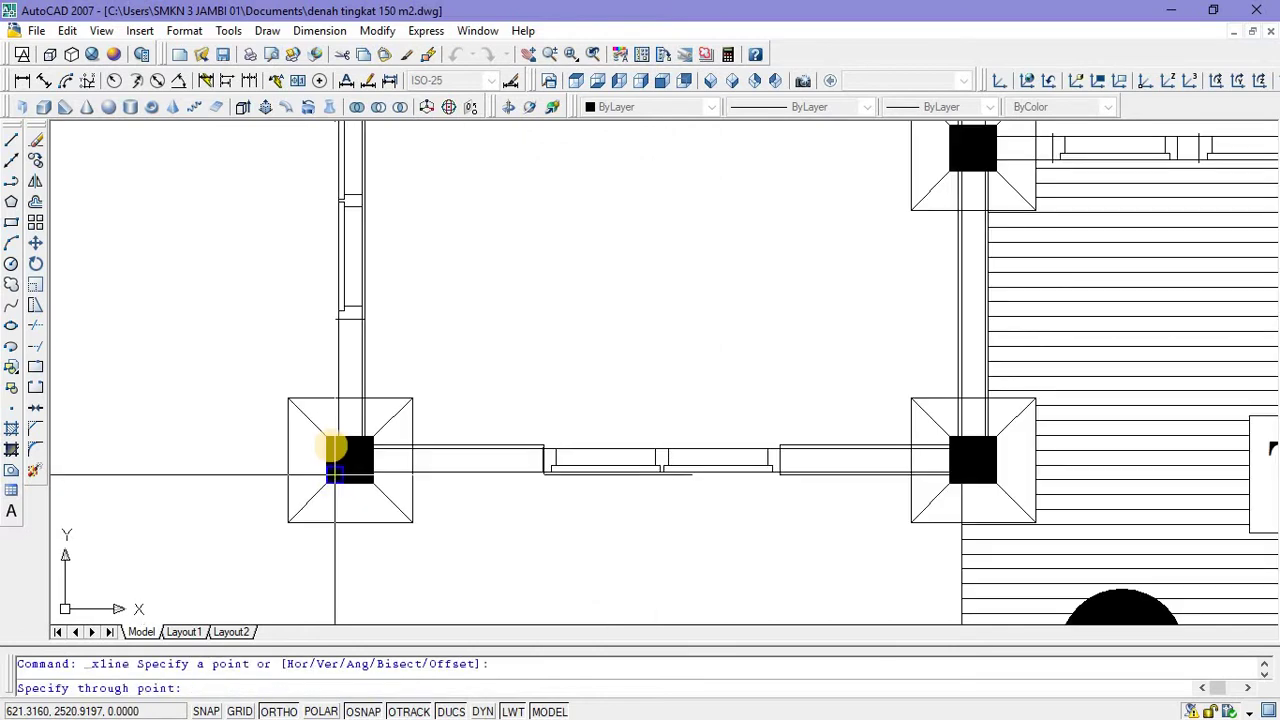
click(333, 370)
key(Return)
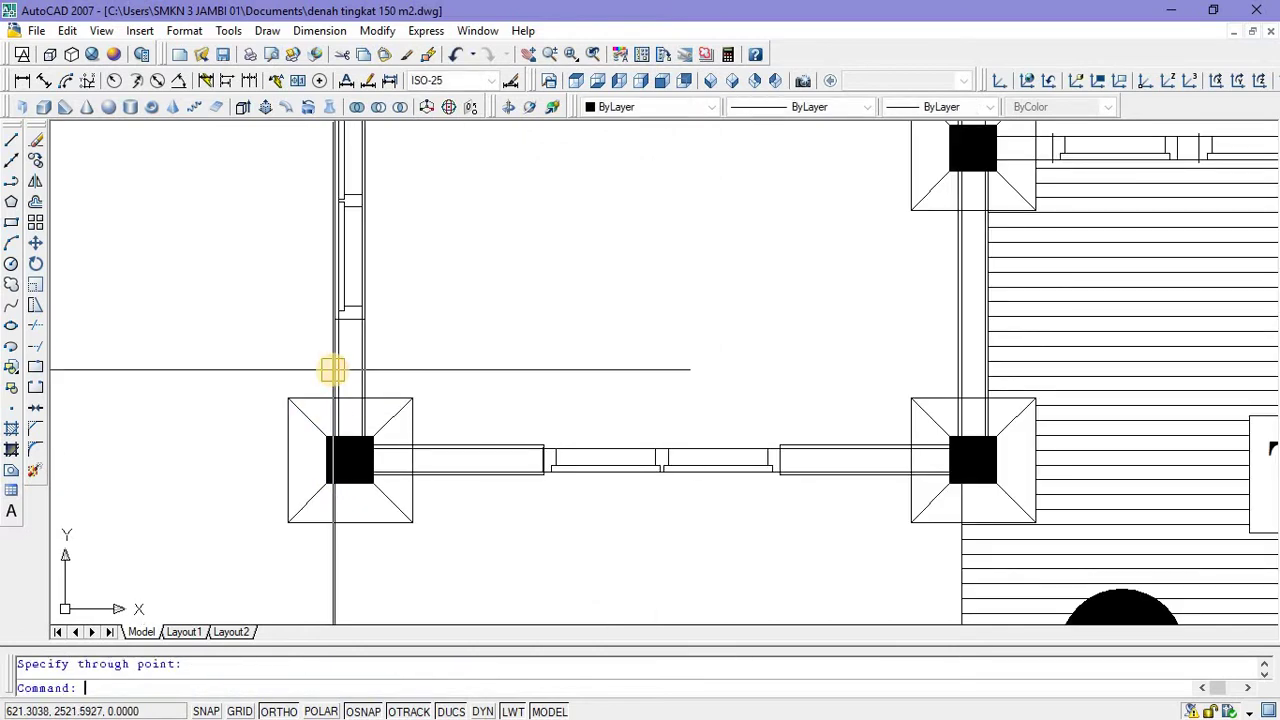
Copy the vertical construction line to both side edges of the front TERAS and to the outer wall face of K. TIDUR 1.
scroll(328, 290, down, 4)
click(327, 400)
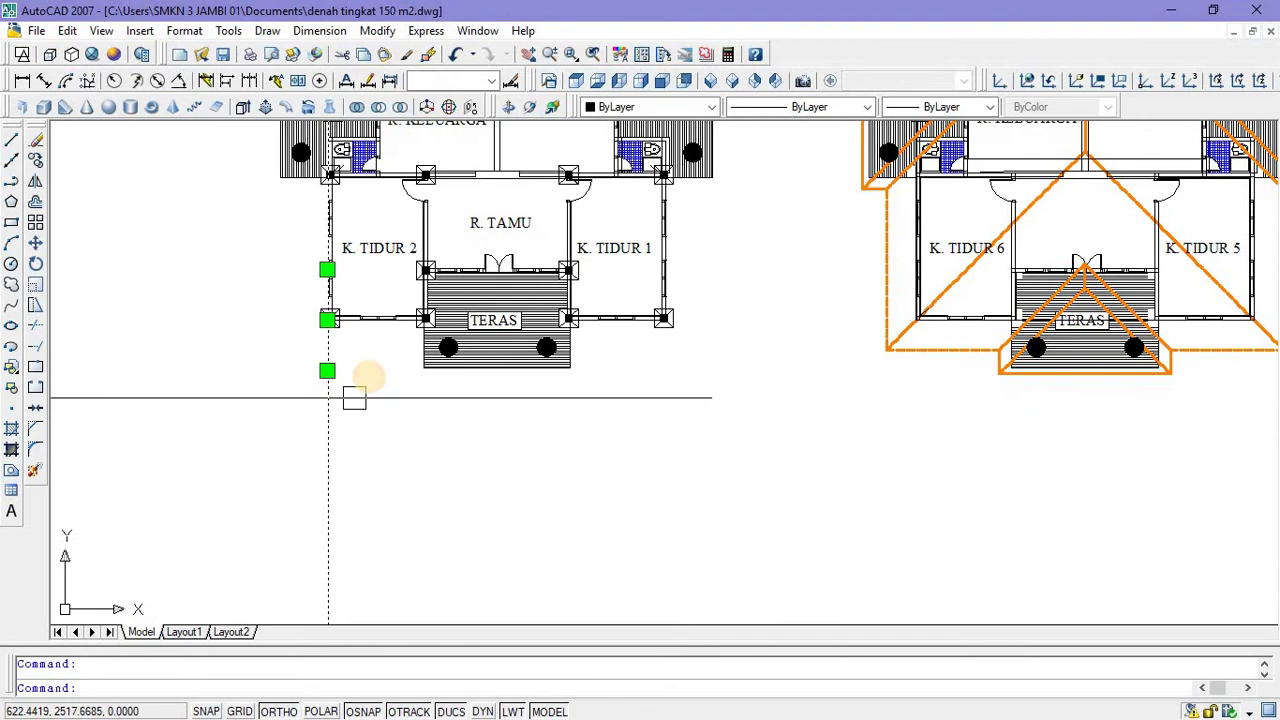
right_click(369, 388)
click(395, 541)
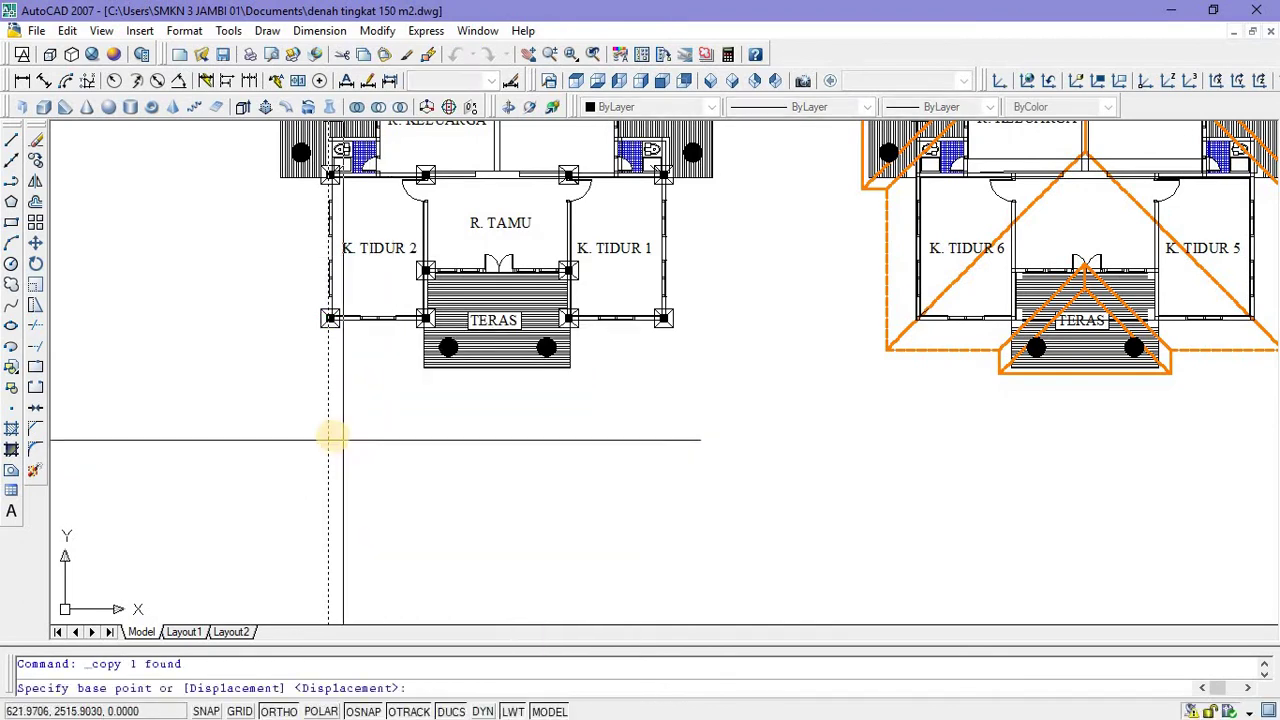
click(331, 436)
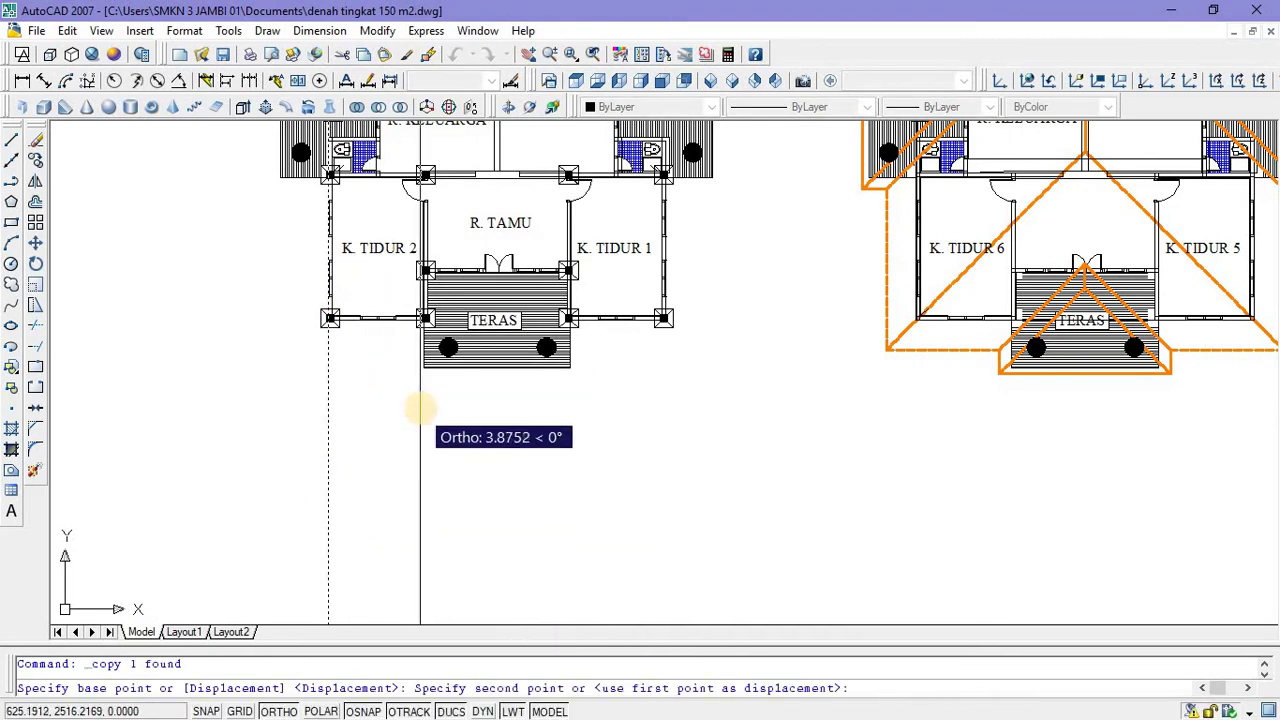
scroll(420, 408, up, 2)
click(424, 351)
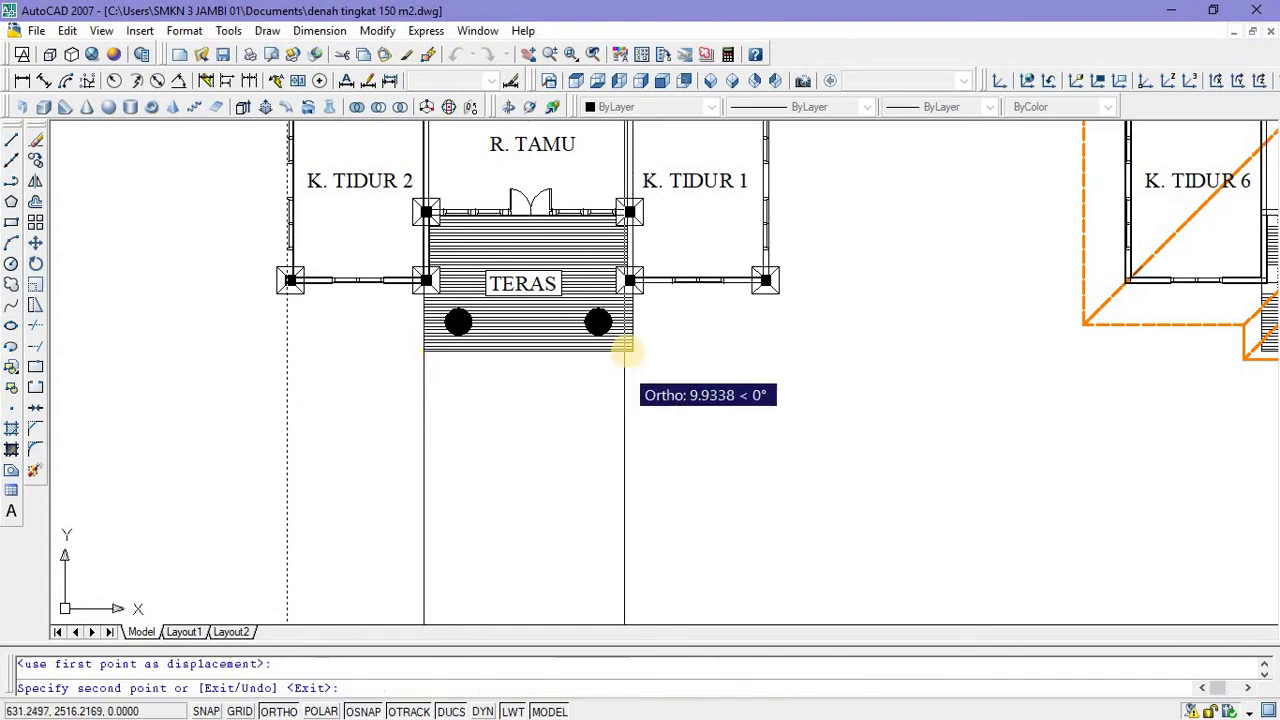
click(630, 350)
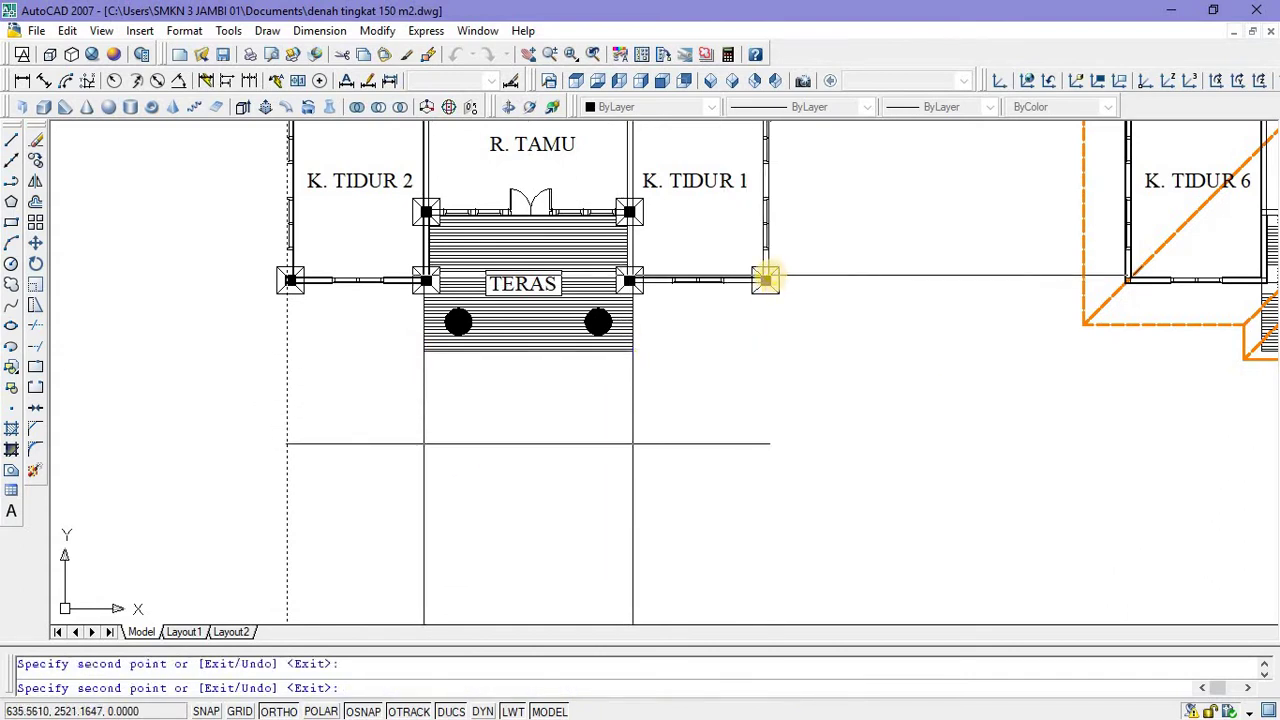
scroll(765, 280, up, 5)
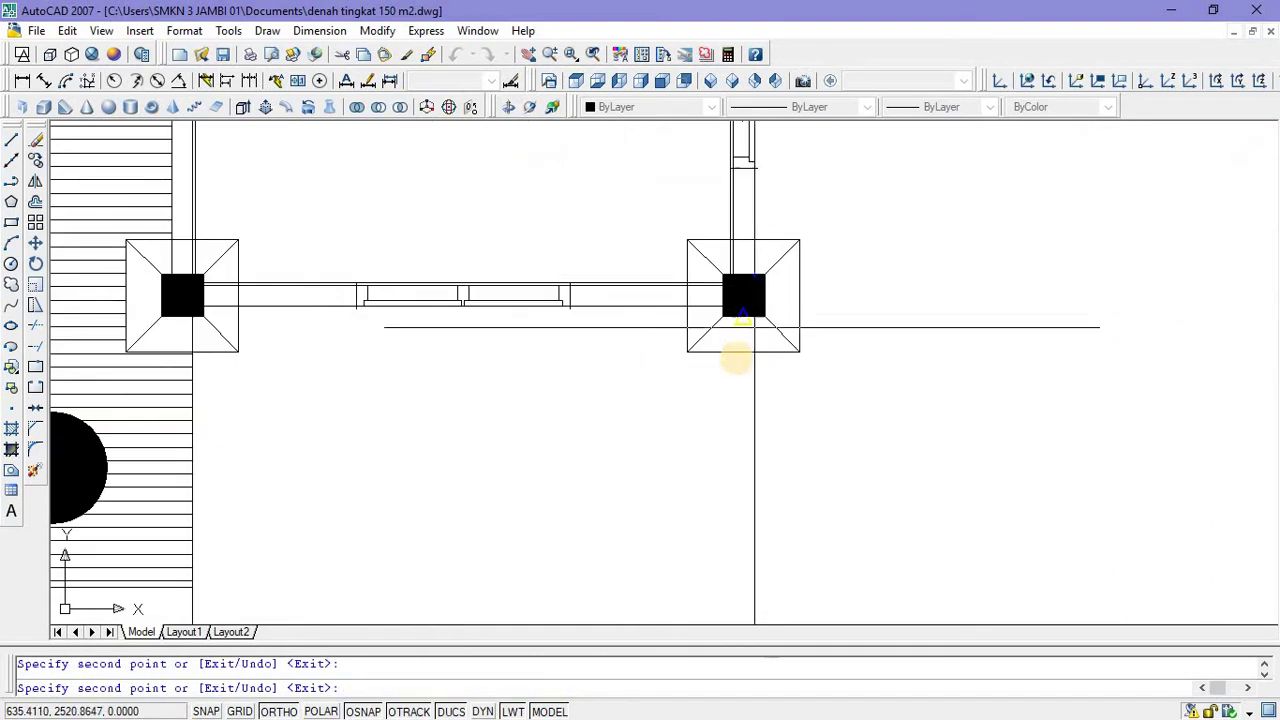
scroll(737, 355, down, 8)
mouse_move(727, 395)
middle_down()
mouse_move(720, 371)
mouse_move(668, 453)
middle_up()
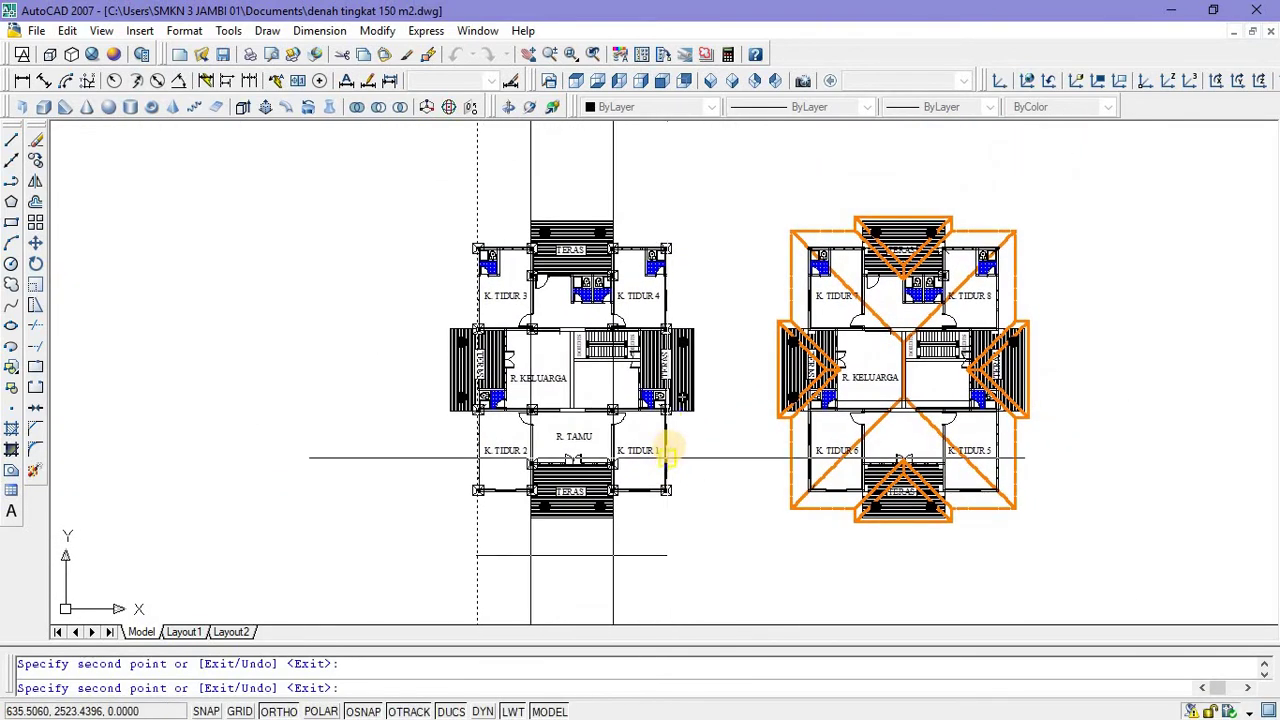
key(Escape)
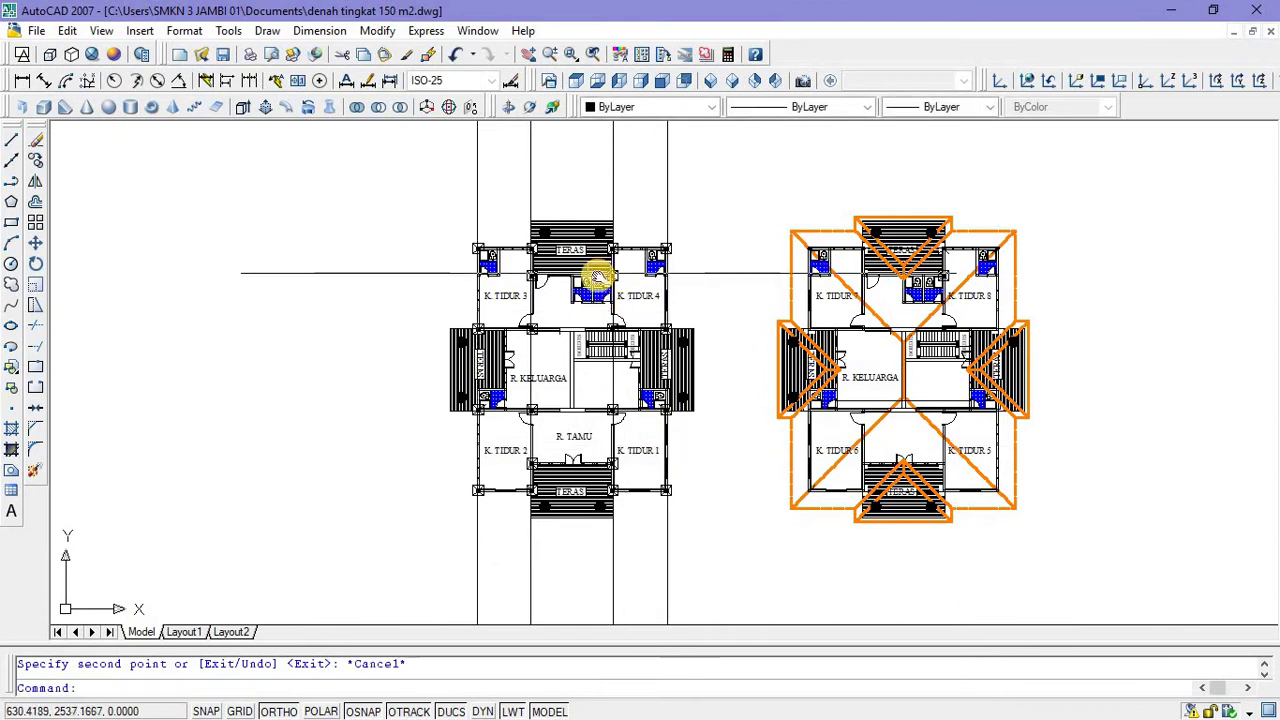
Draw a horizontal construction line across the vertical guides, above the ground-floor plan.
middle_drag(515, 194, 500, 280)
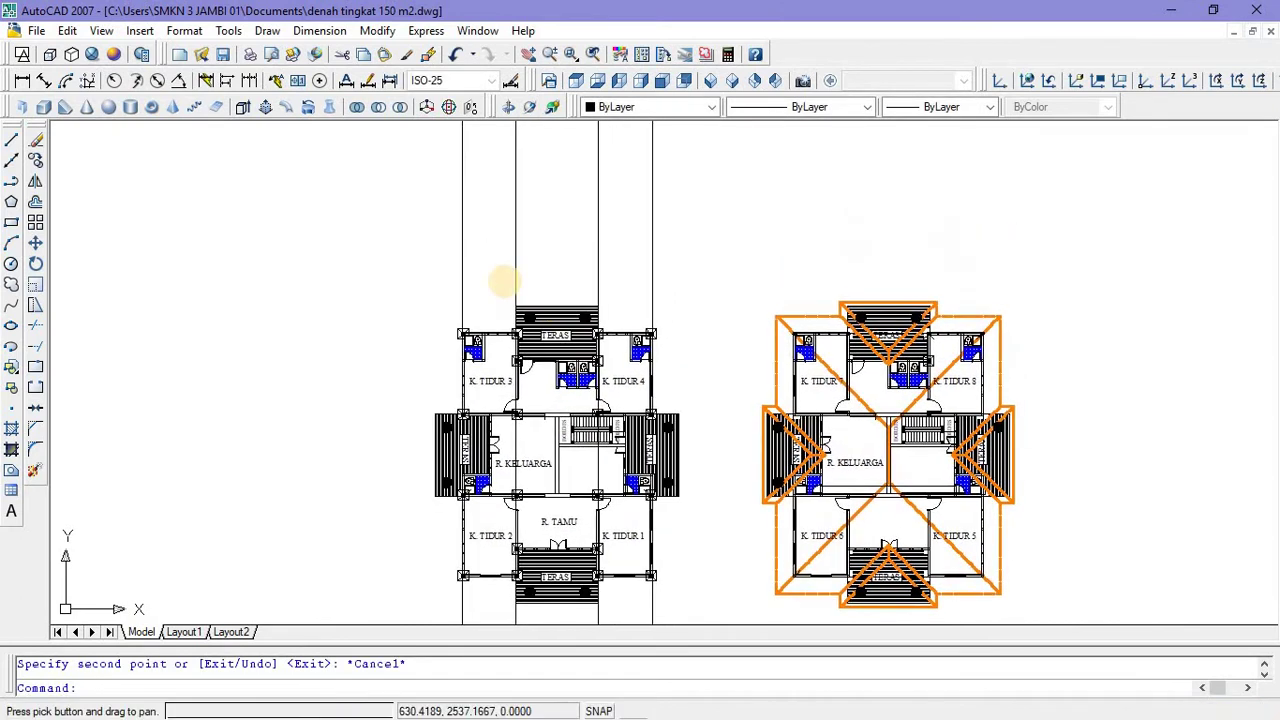
click(12, 162)
click(357, 228)
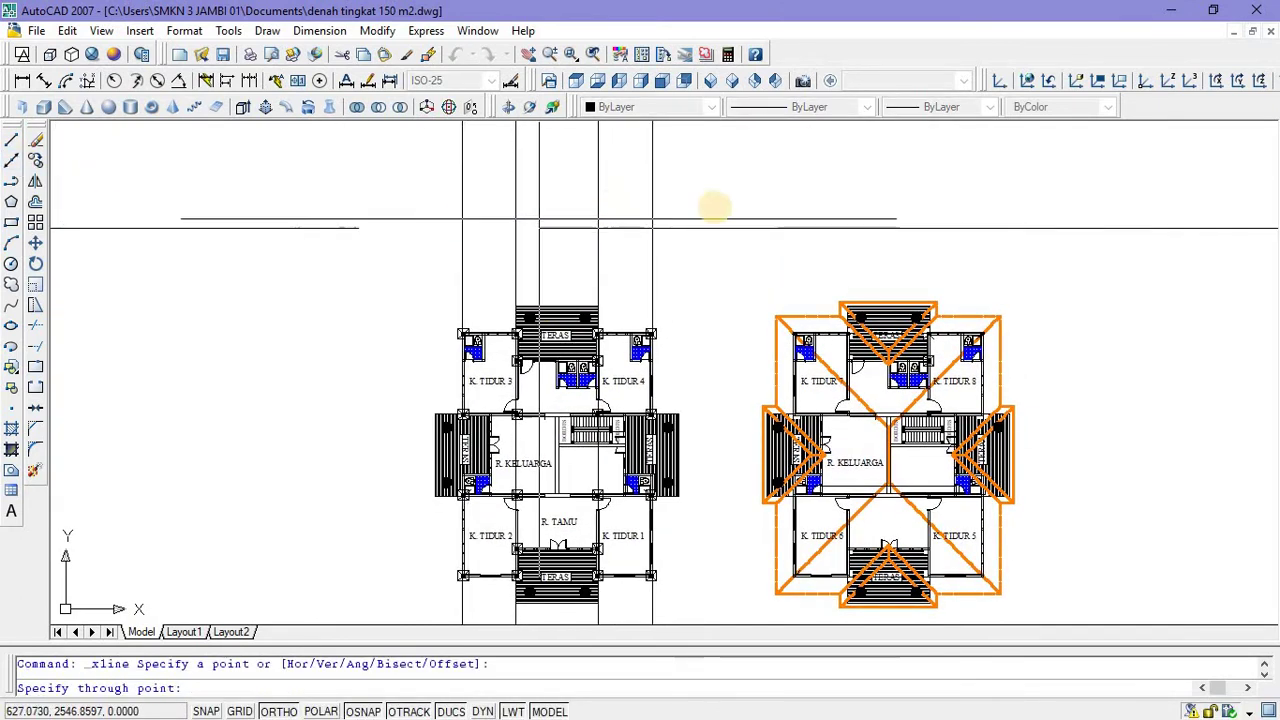
click(760, 210)
key(Return)
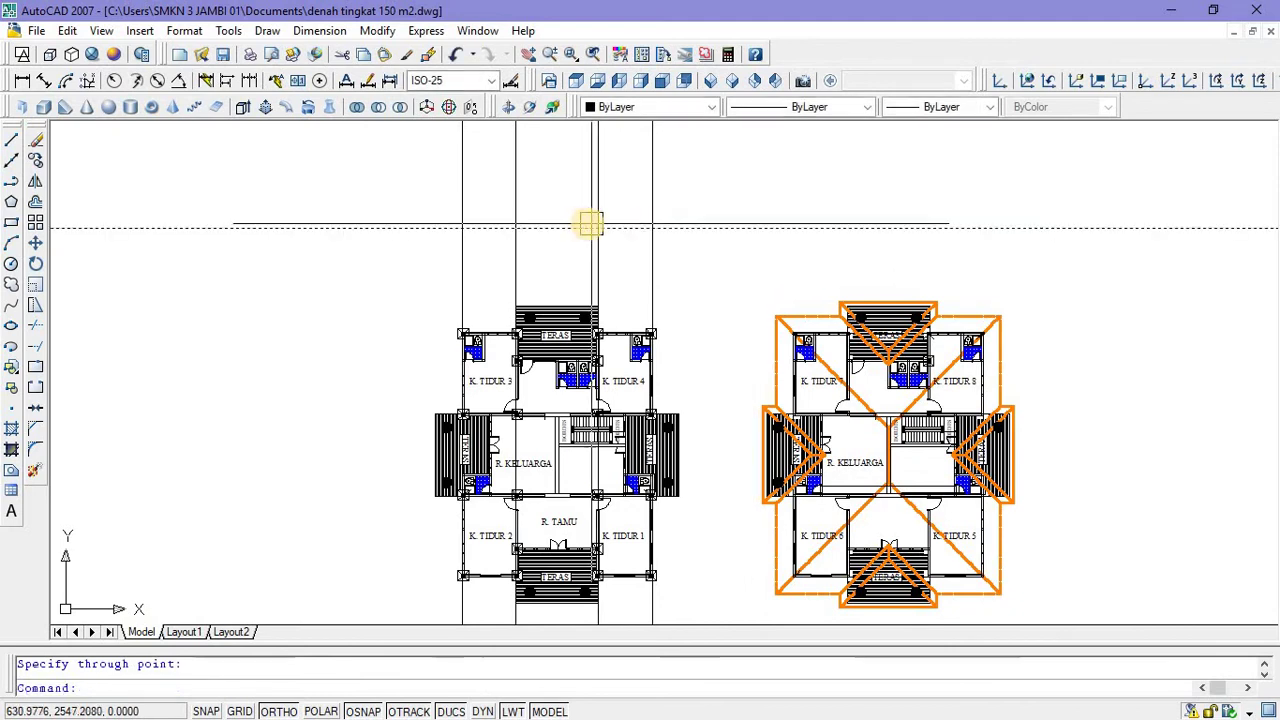
Offset the horizontal construction line upward by 0.1.
scroll(580, 223, up, 2)
scroll(563, 334, down, 2)
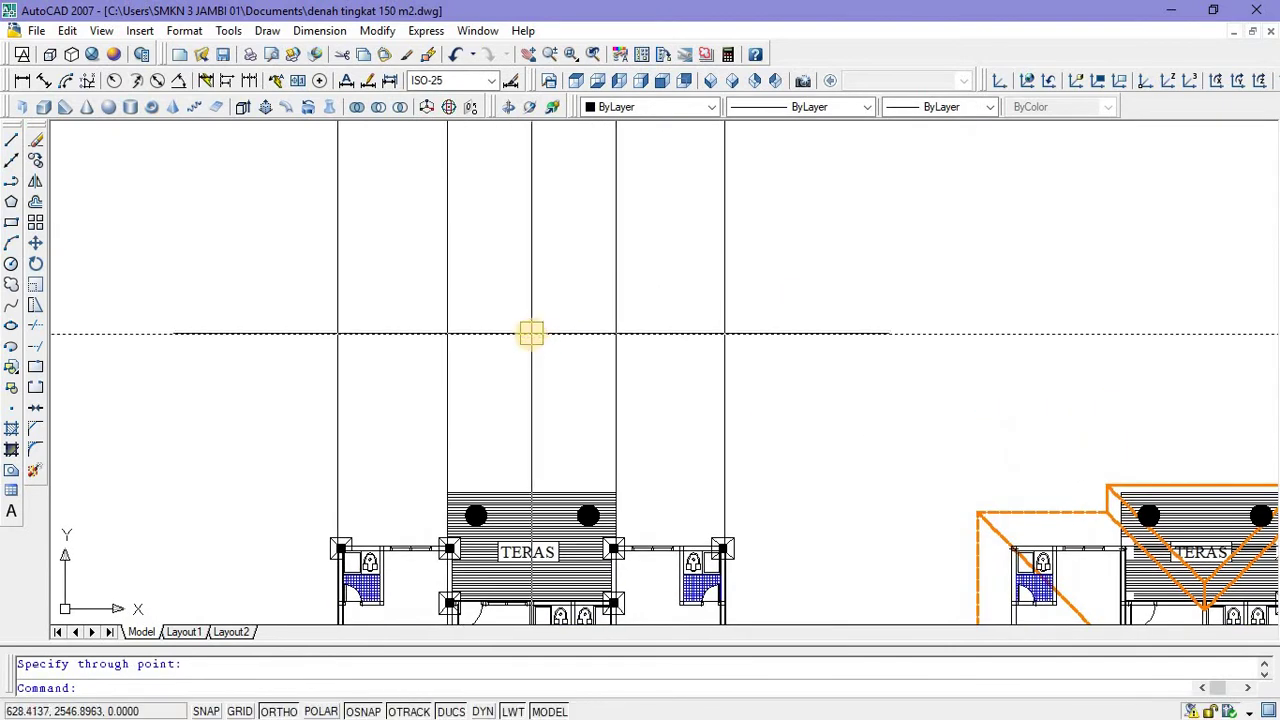
middle_drag(531, 334, 500, 390)
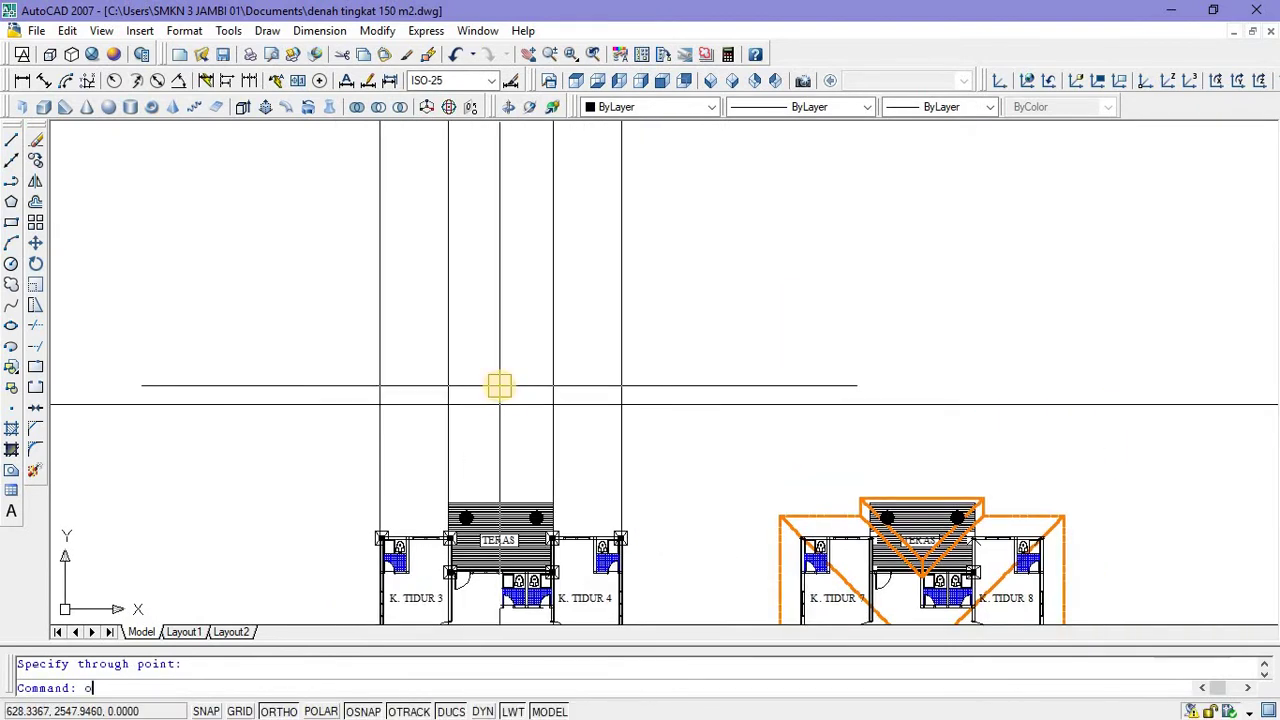
text(o)
key(Return)
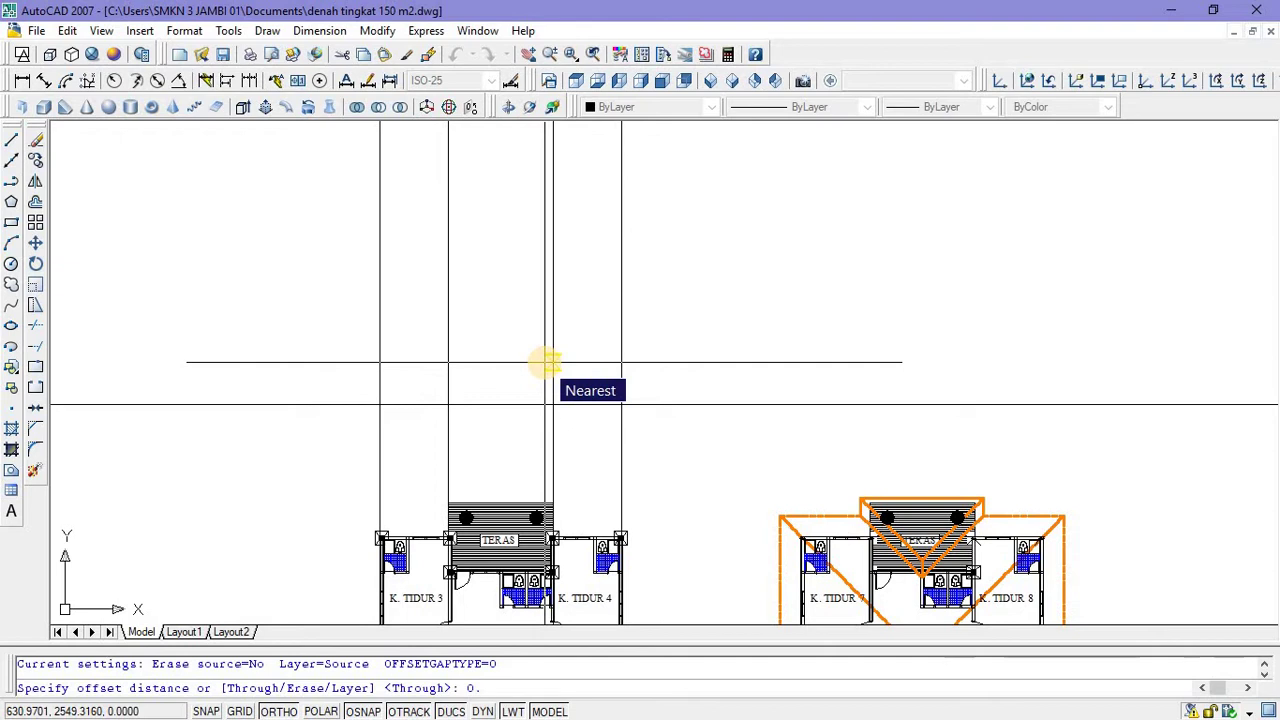
text(0.1)
key(Return)
click(506, 405)
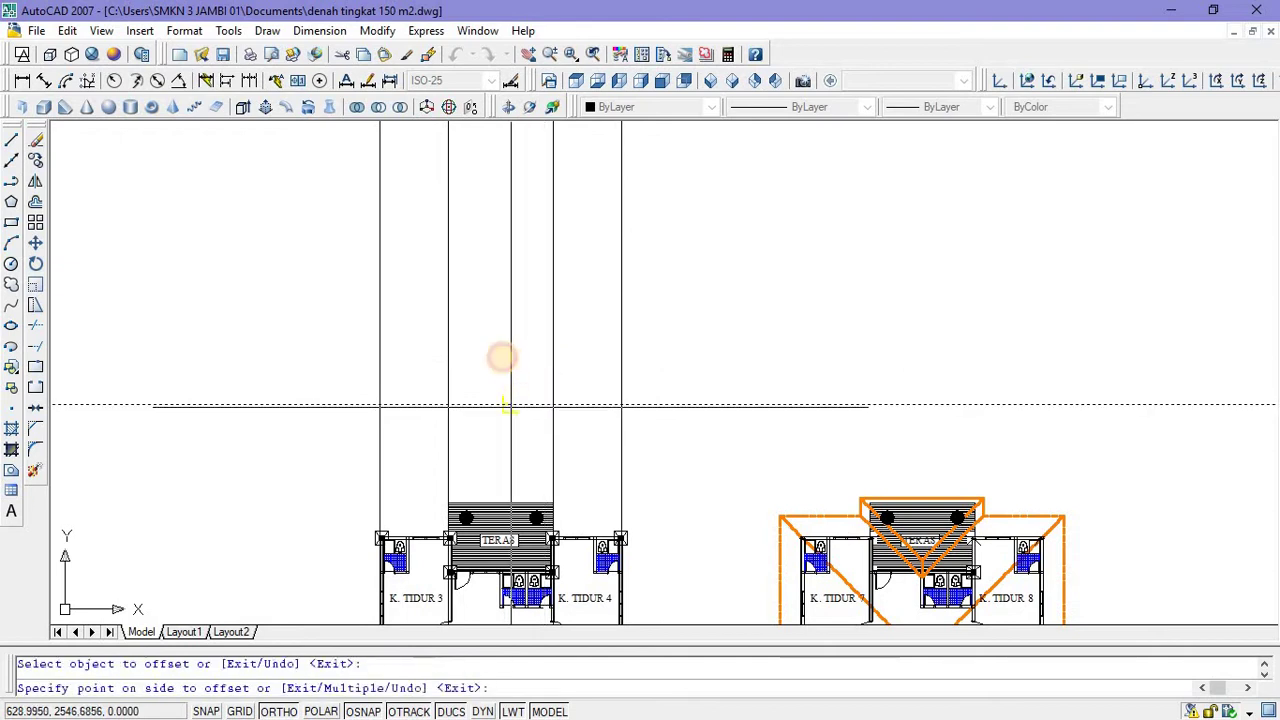
click(503, 358)
scroll(493, 405, up, 3)
right_click(493, 327)
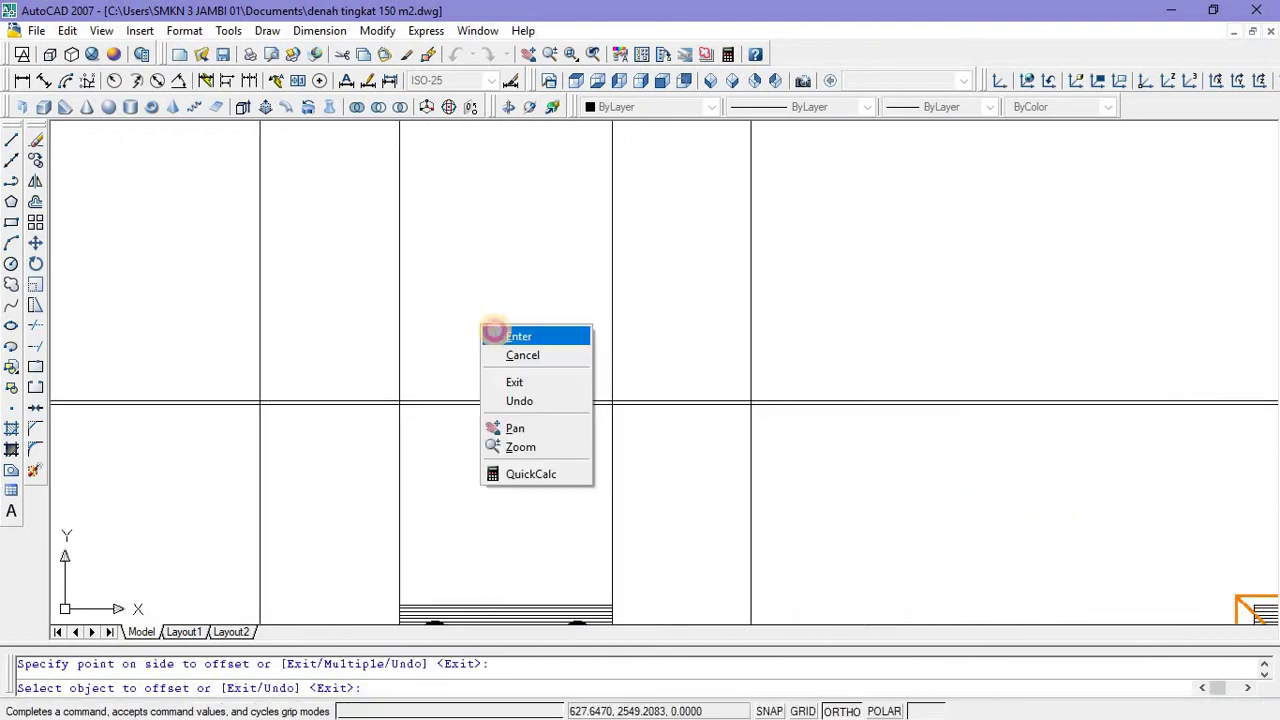
click(500, 333)
Offset the upper horizontal construction line upward by 0.2.
right_click(508, 324)
click(557, 329)
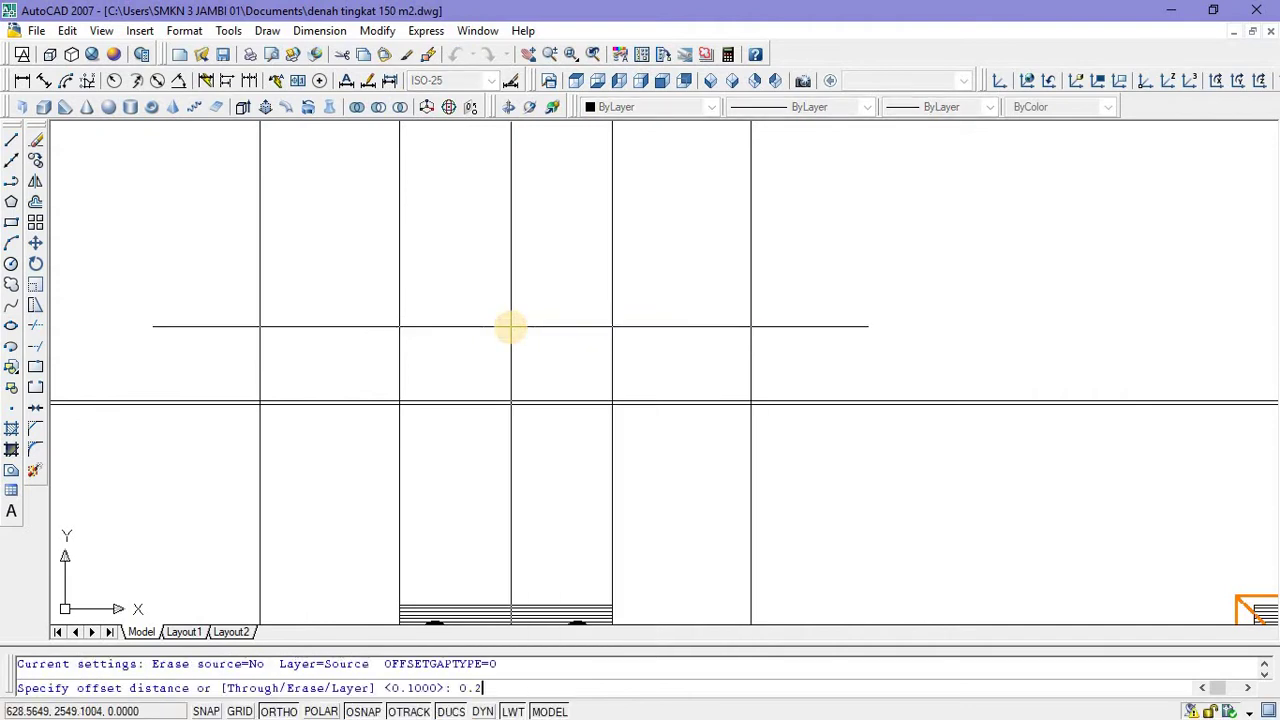
key(Return)
click(458, 399)
click(471, 329)
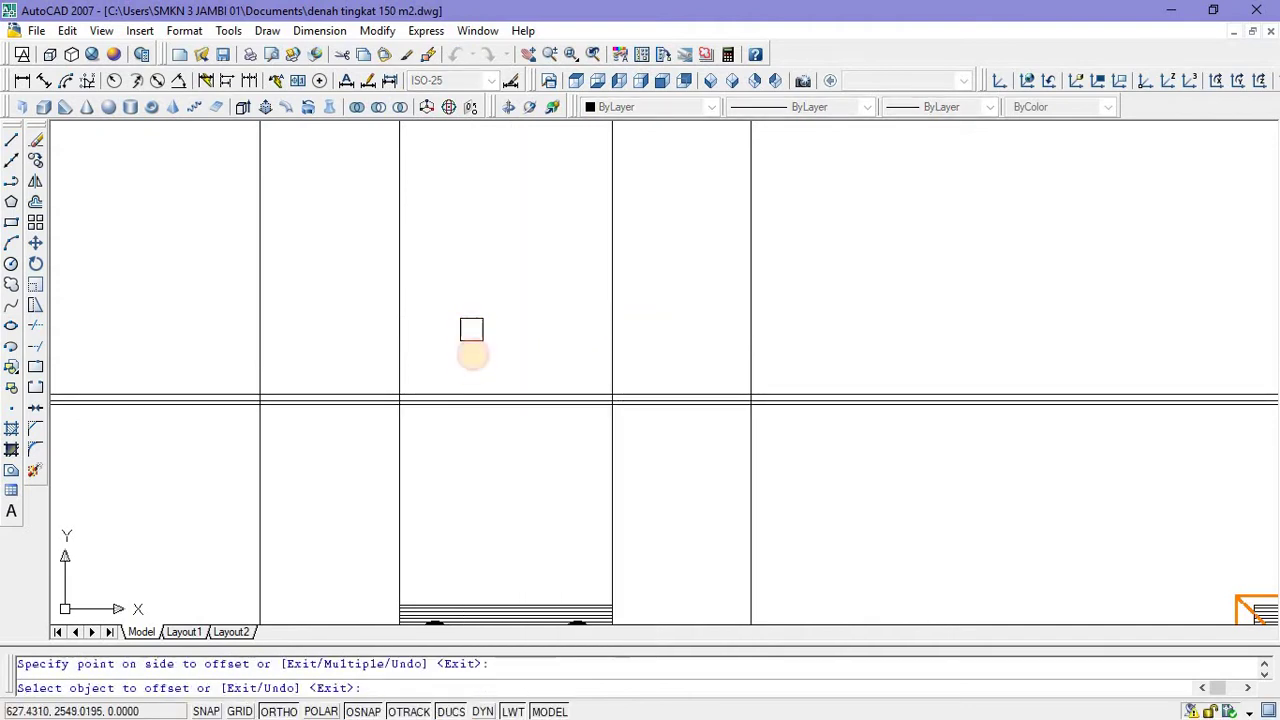
click(465, 380)
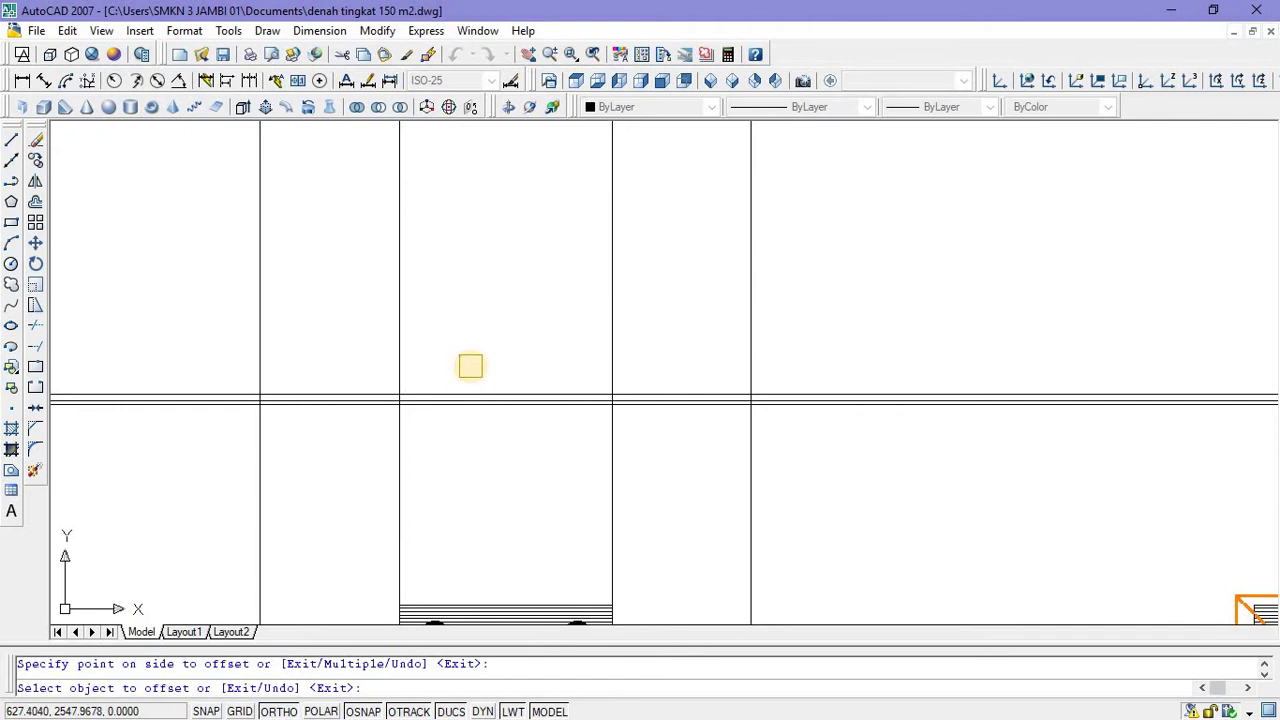
scroll(470, 366, down, 2)
scroll(470, 366, up, 2)
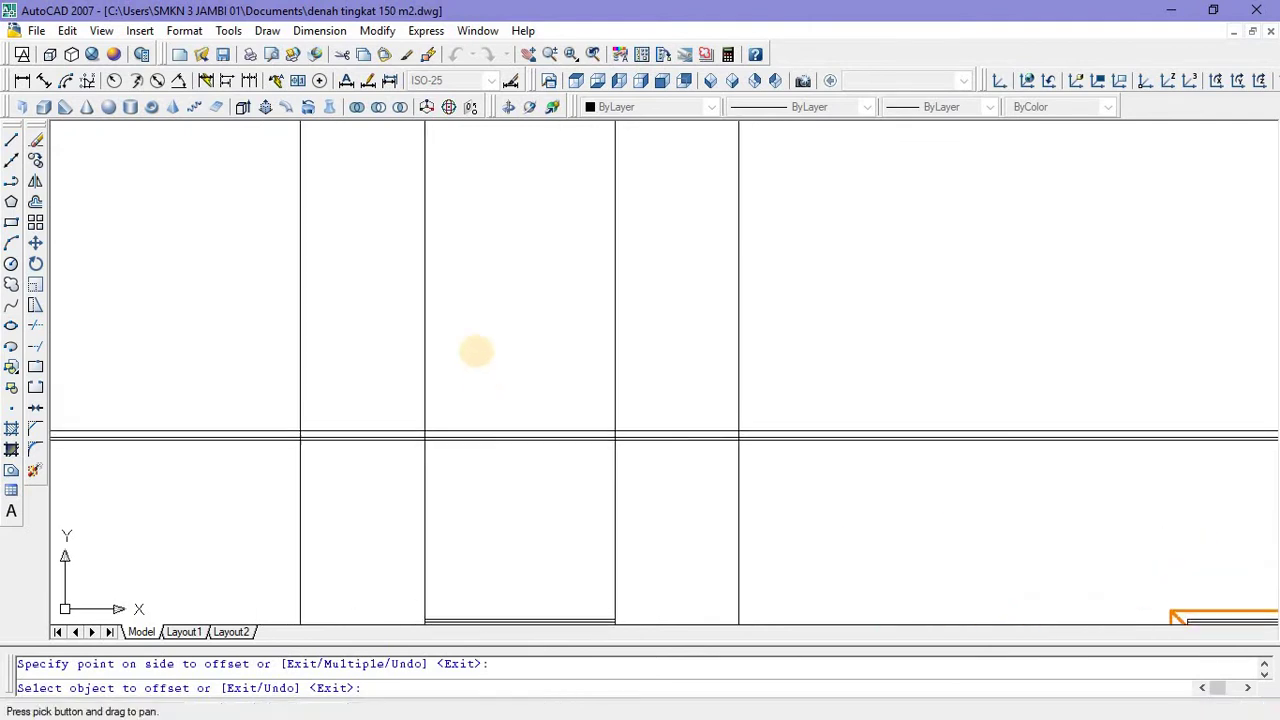
right_click(476, 343)
click(494, 347)
Offset the uppermost horizontal construction line upward by 4.
right_click(486, 330)
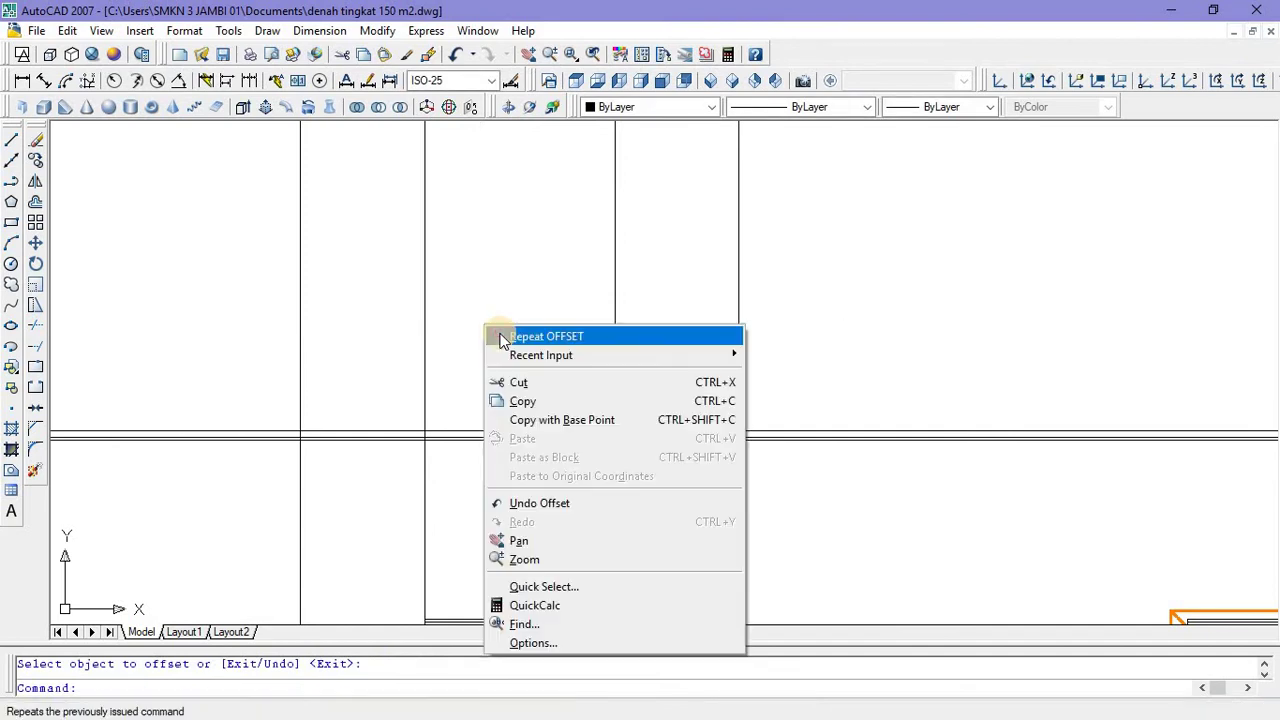
click(495, 335)
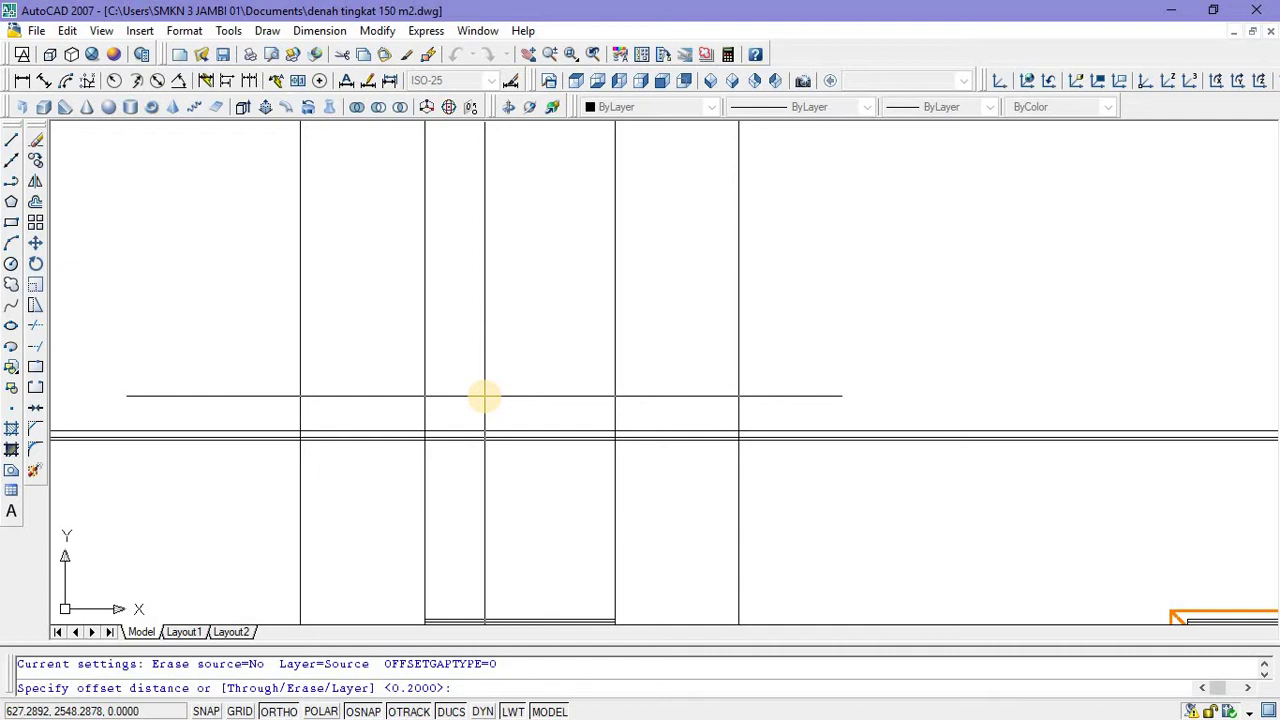
text(4)
key(Return)
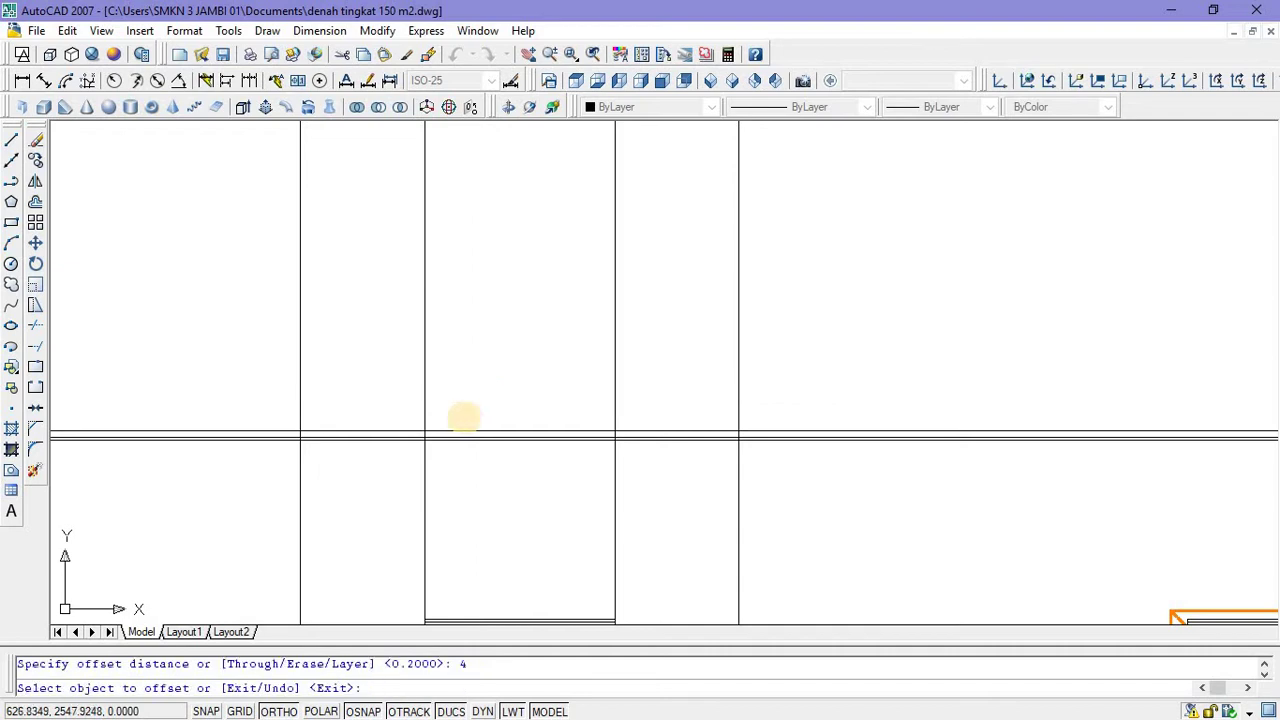
click(470, 428)
click(476, 345)
middle_drag(483, 302, 493, 374)
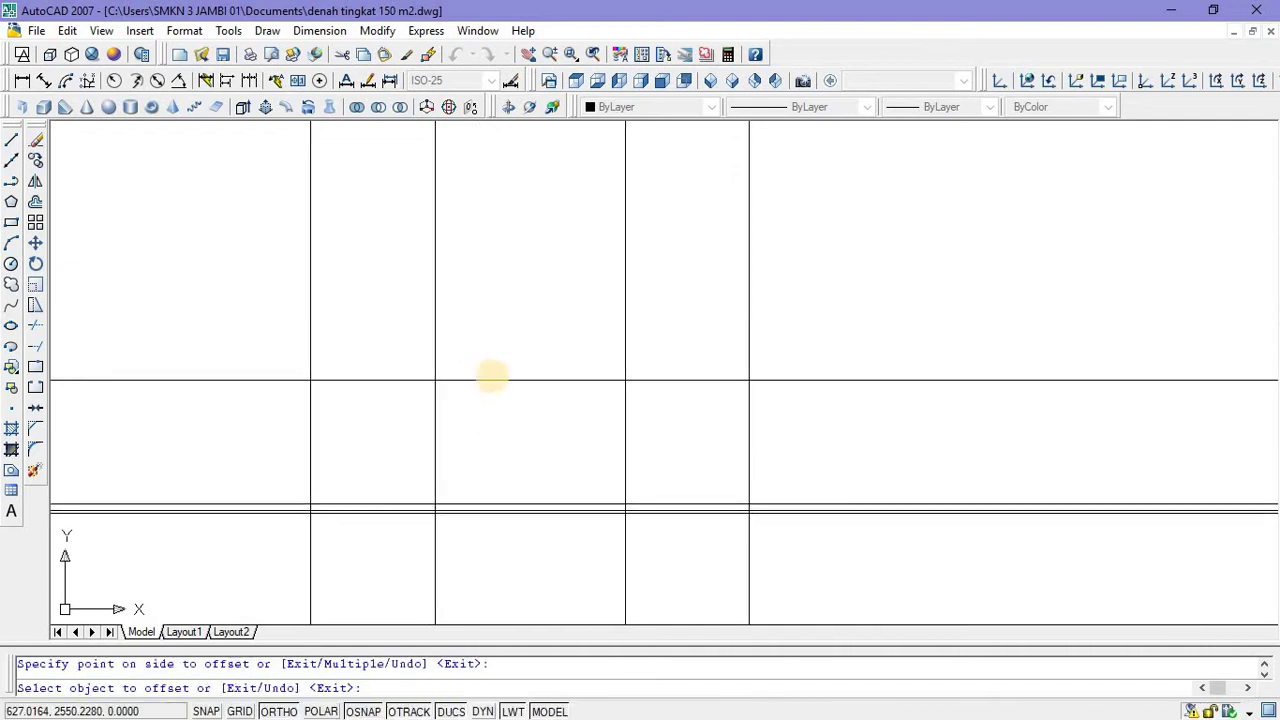
right_click(505, 338)
click(512, 337)
Offset the new uppermost horizontal construction line upward by 0.4.
right_click(506, 328)
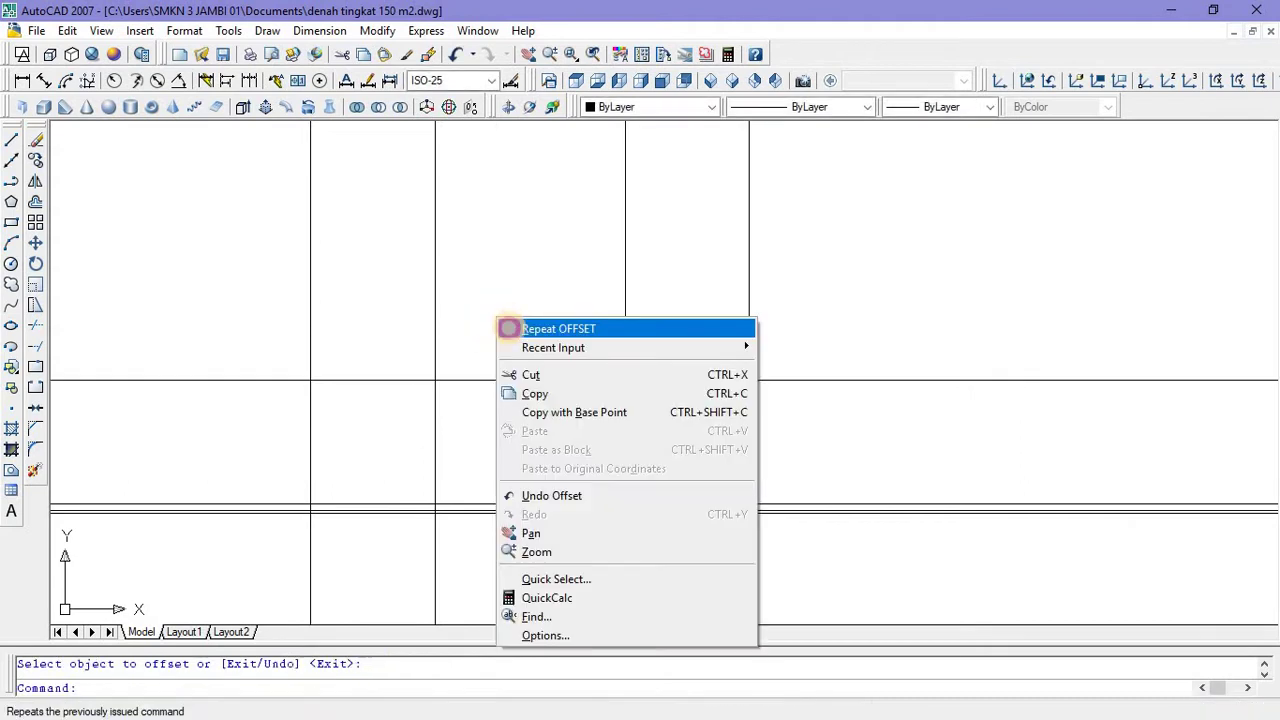
click(514, 331)
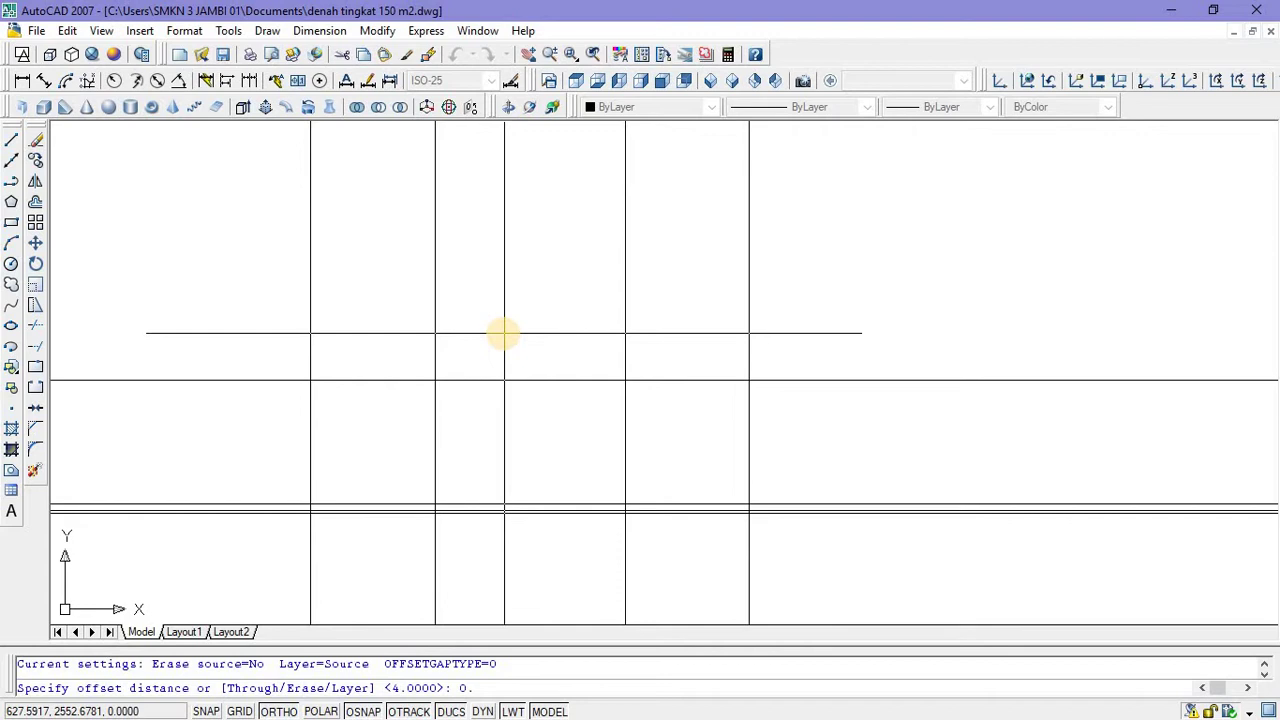
text(0.4)
key(Return)
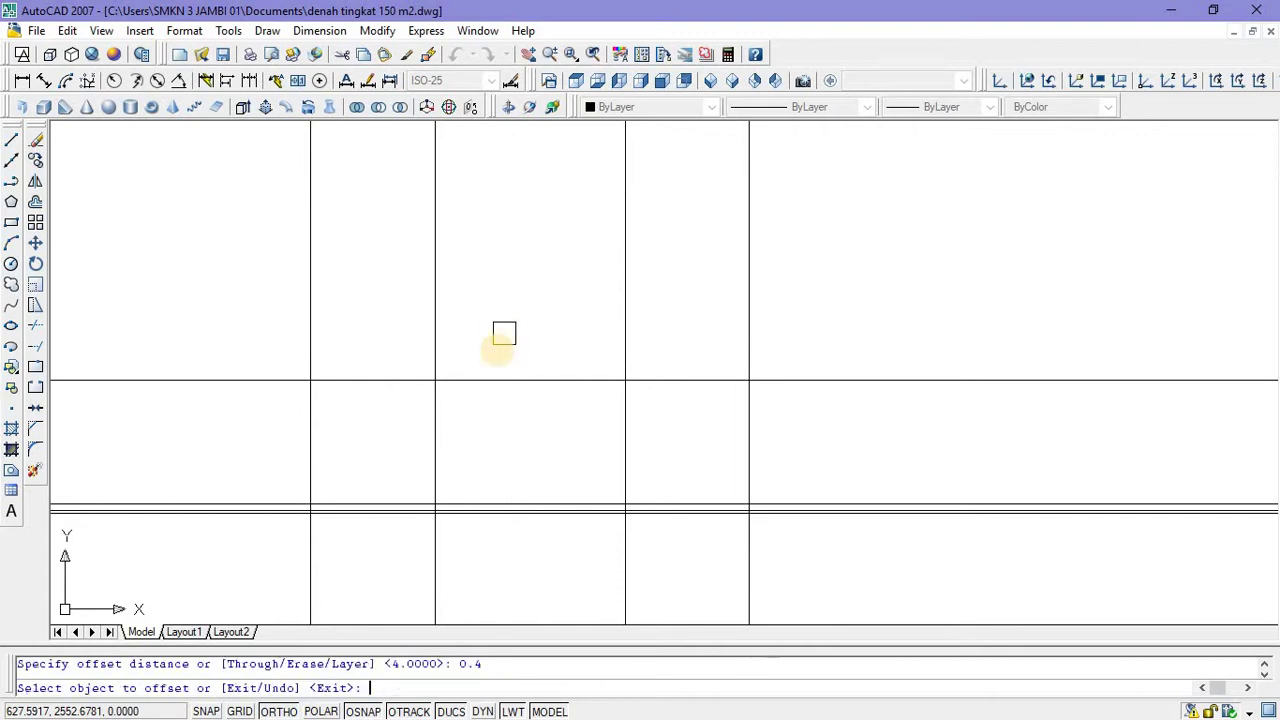
click(491, 379)
click(496, 329)
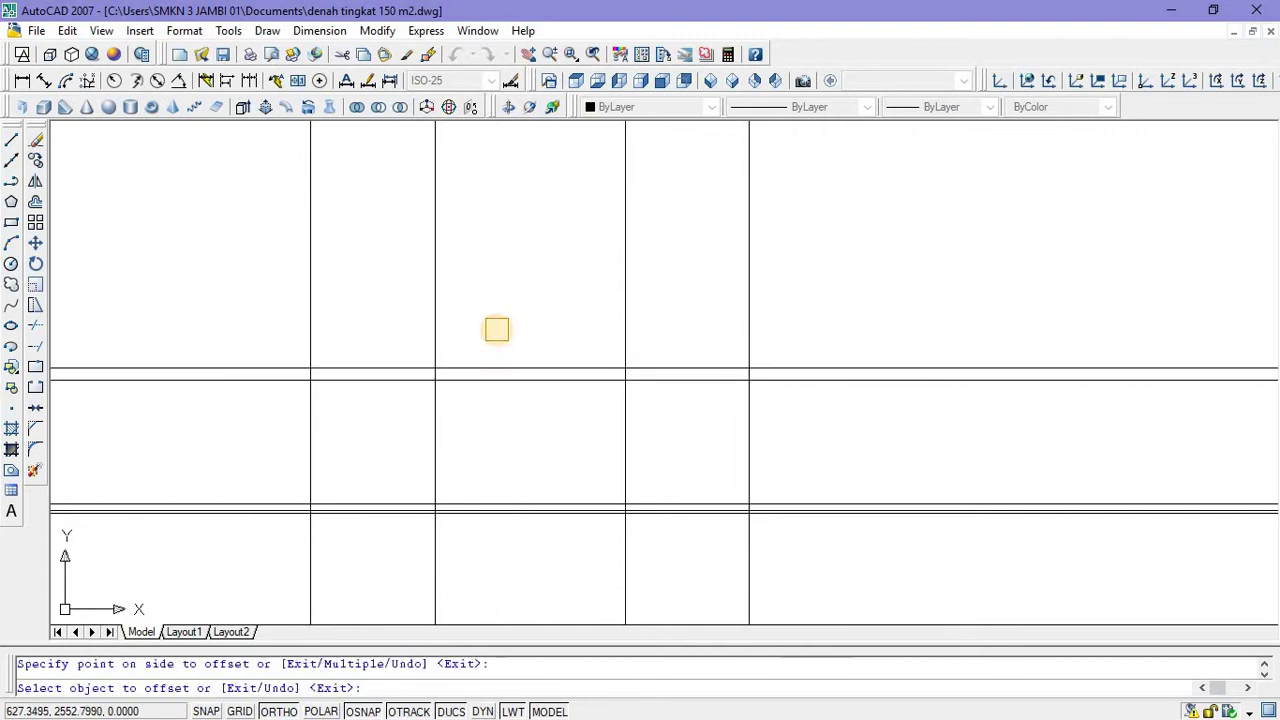
middle_drag(497, 329, 460, 311)
right_click(467, 318)
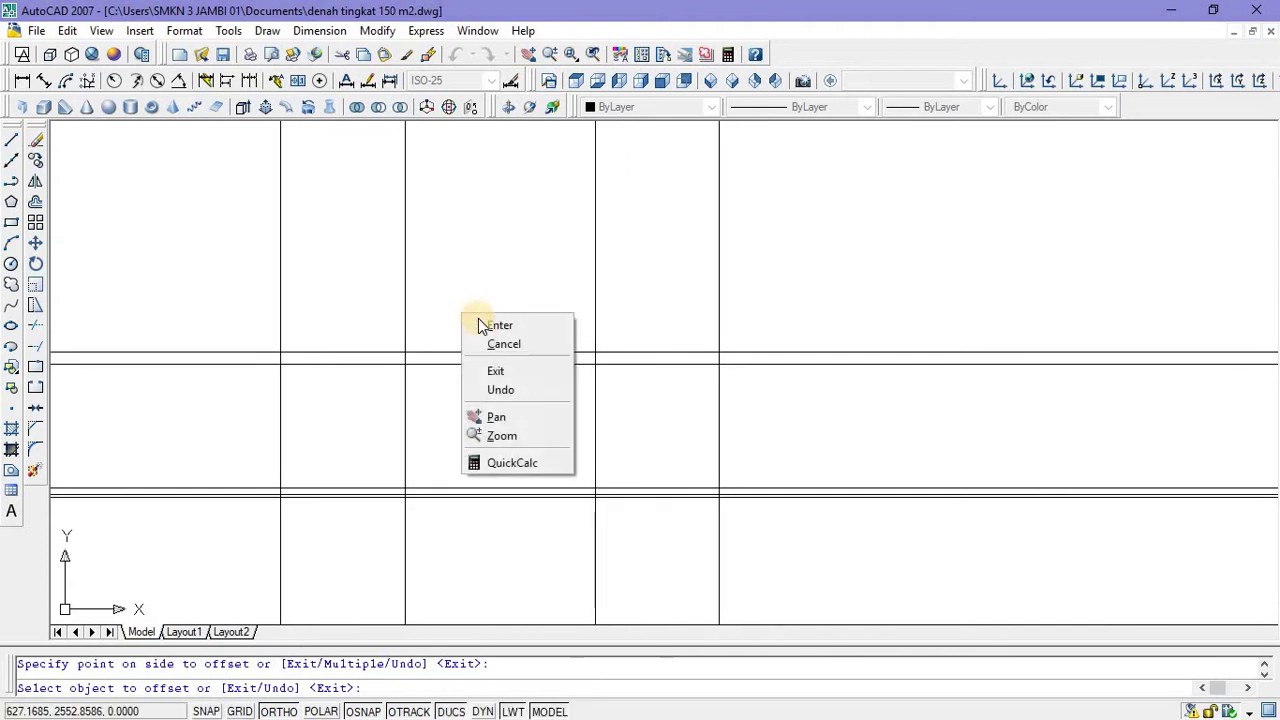
click(495, 325)
Offset the upper line of the 0.4-spaced pair upward by 4 for the next storey level.
right_click(484, 312)
click(487, 308)
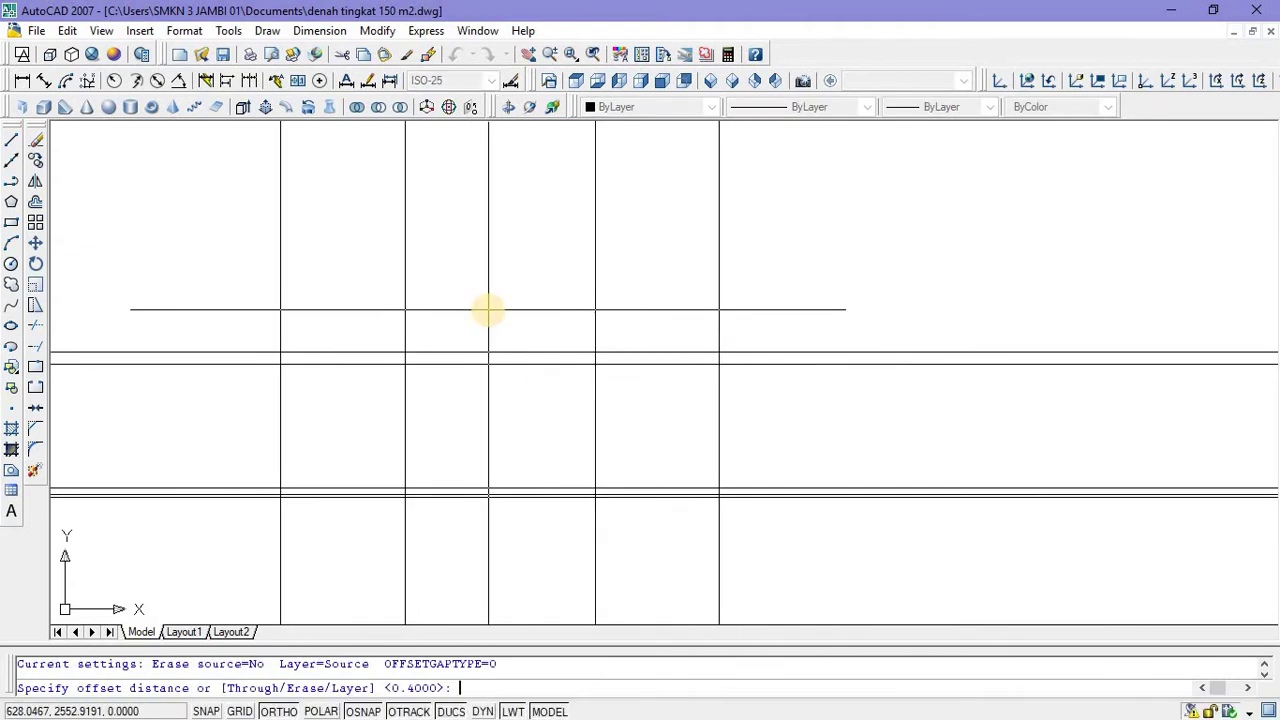
text(4)
key(Return)
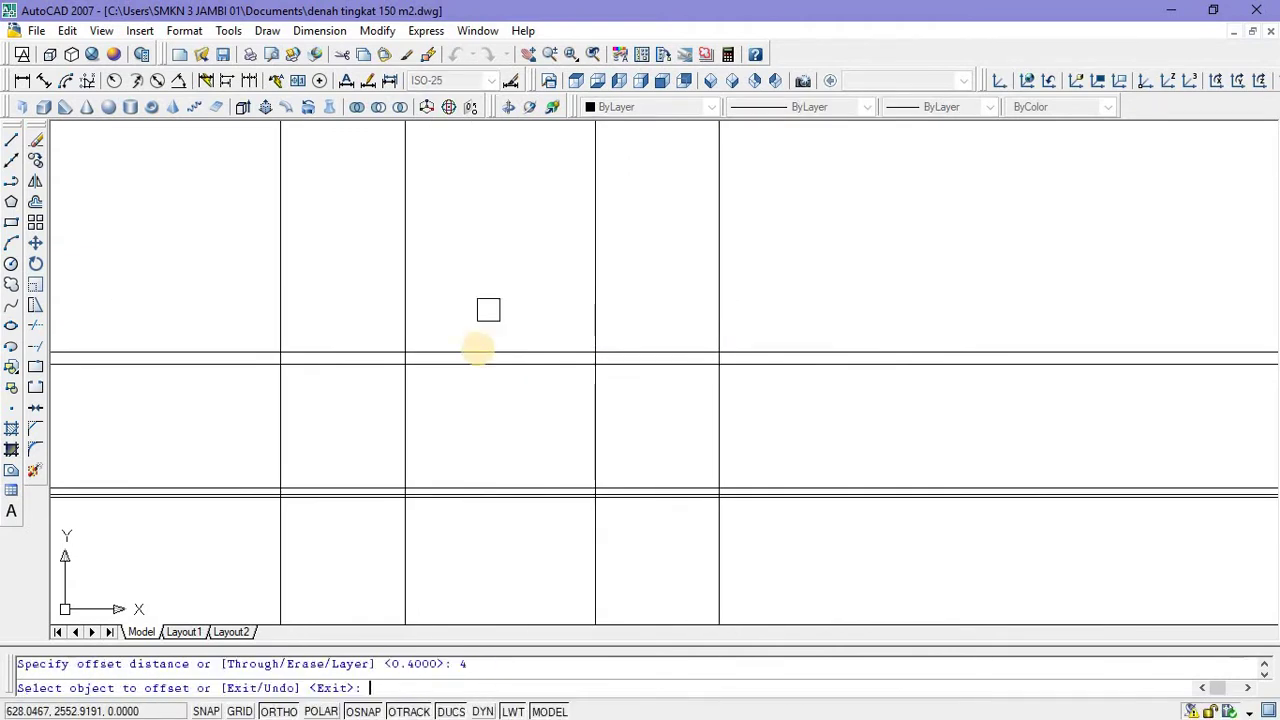
click(477, 352)
click(471, 278)
scroll(472, 285, down, 2)
middle_drag(472, 285, 472, 332)
right_click(474, 335)
click(484, 339)
Offset the topmost horizontal level line upward by 0.3.
right_click(483, 335)
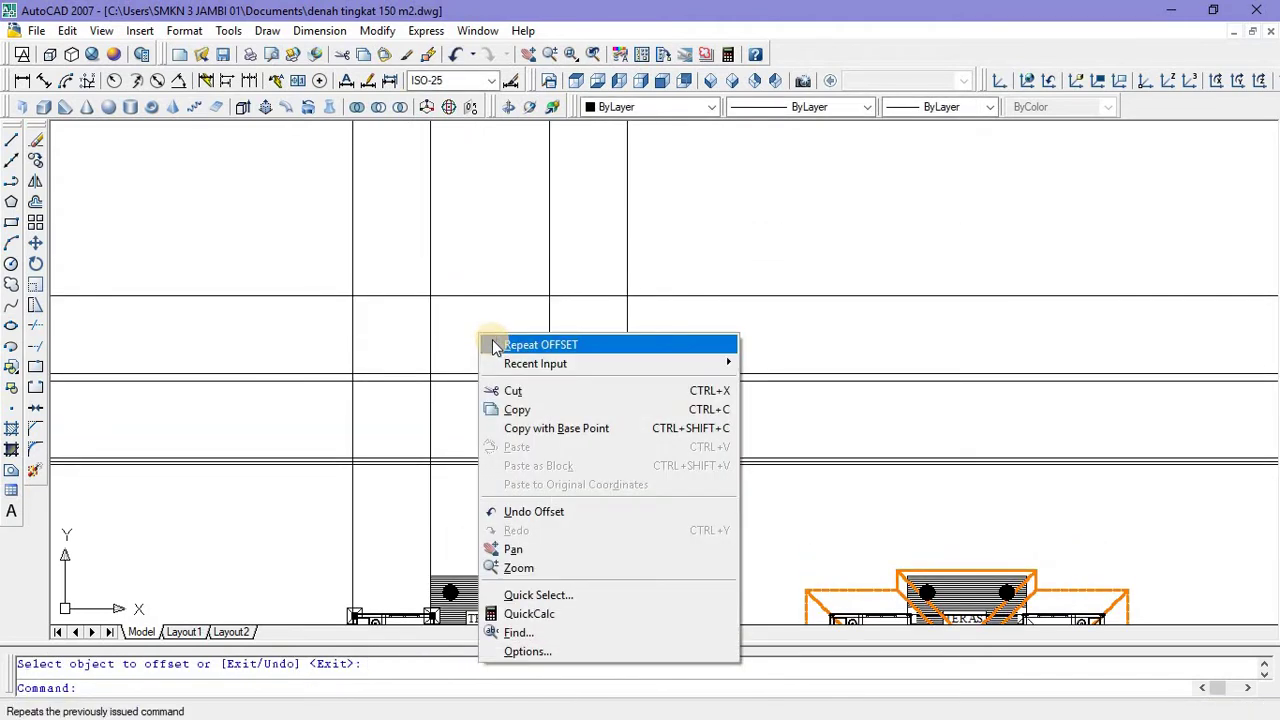
click(490, 341)
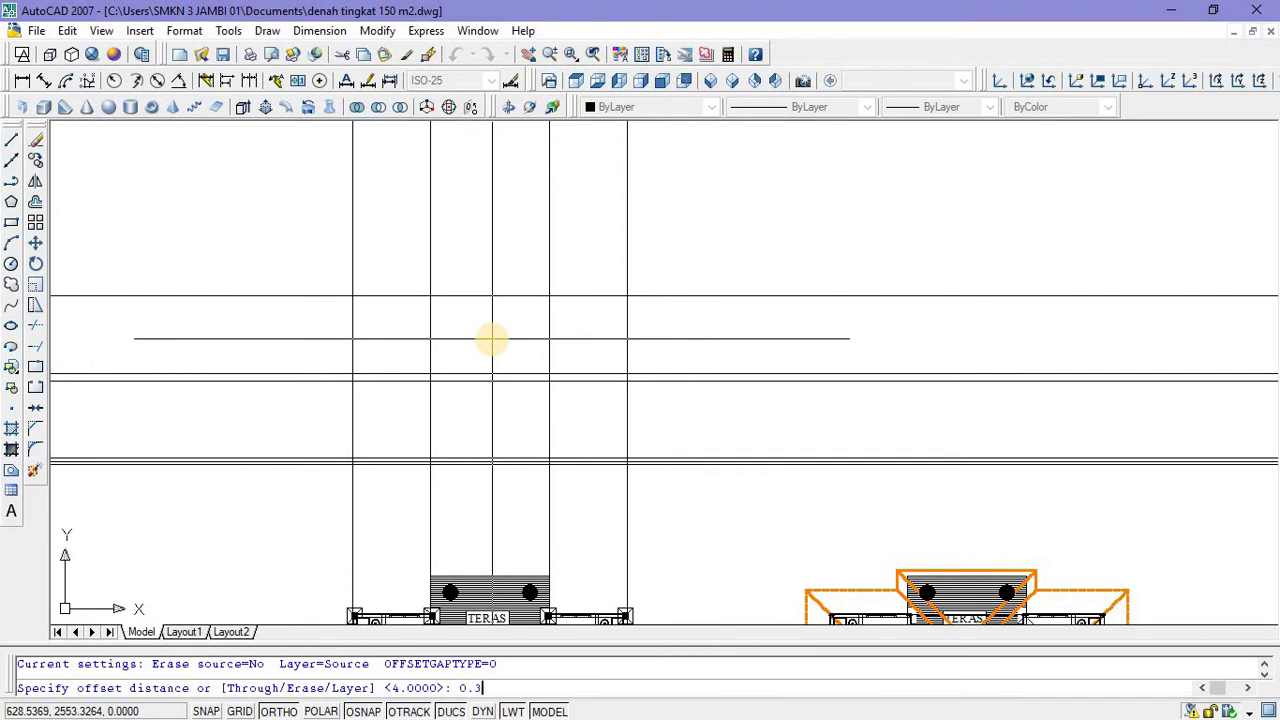
key(Return)
click(489, 295)
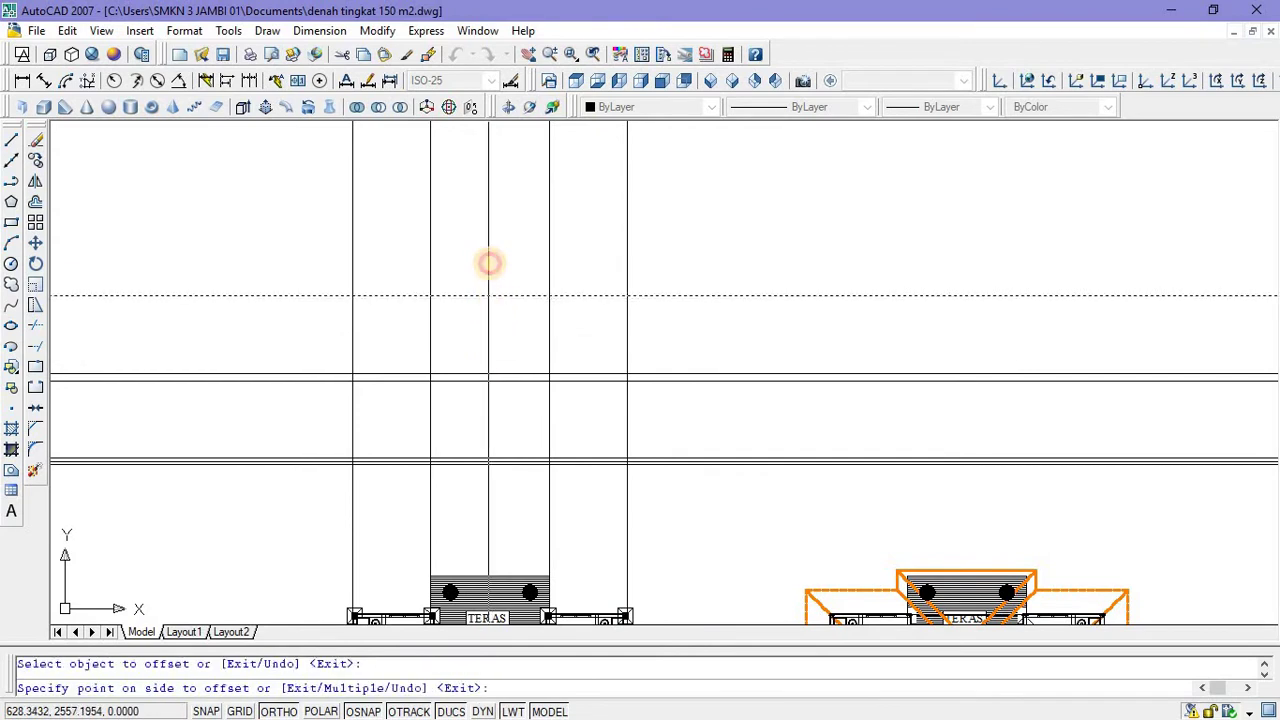
click(489, 264)
mouse_move(490, 305)
middle_down()
mouse_move(480, 240)
mouse_move(429, 238)
middle_up()
scroll(490, 300, down, 2)
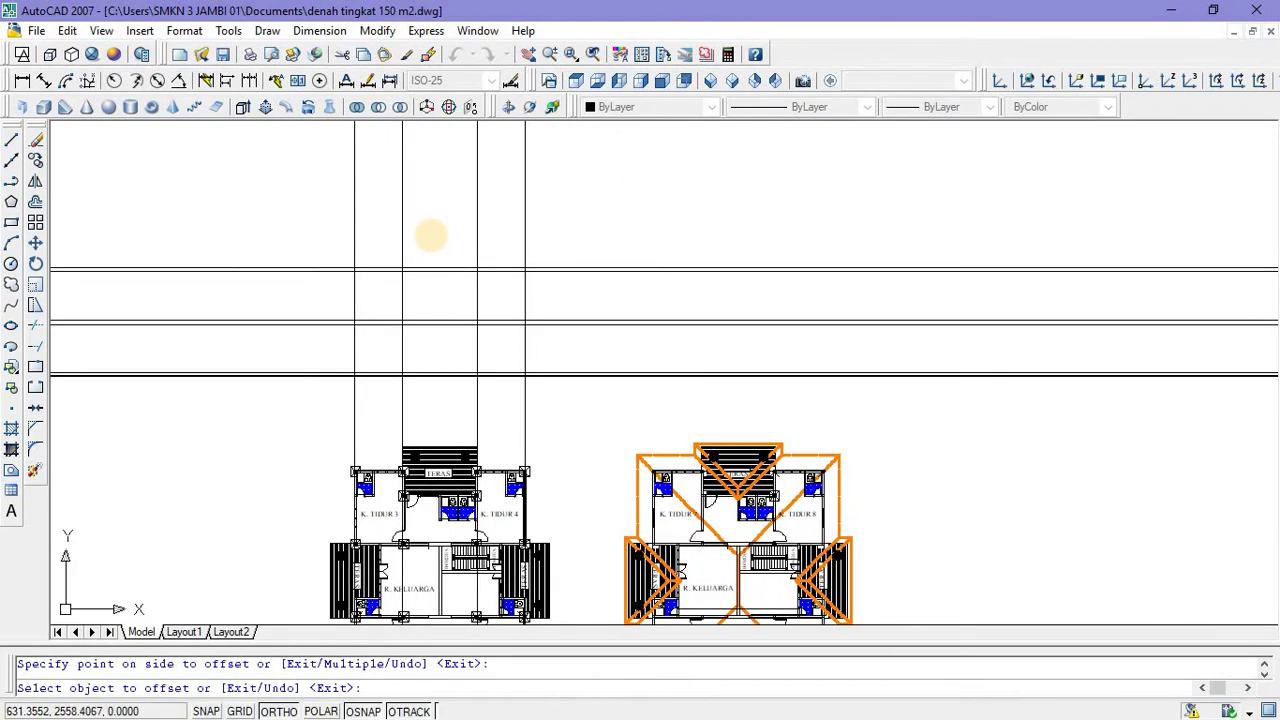
right_click(434, 240)
click(444, 247)
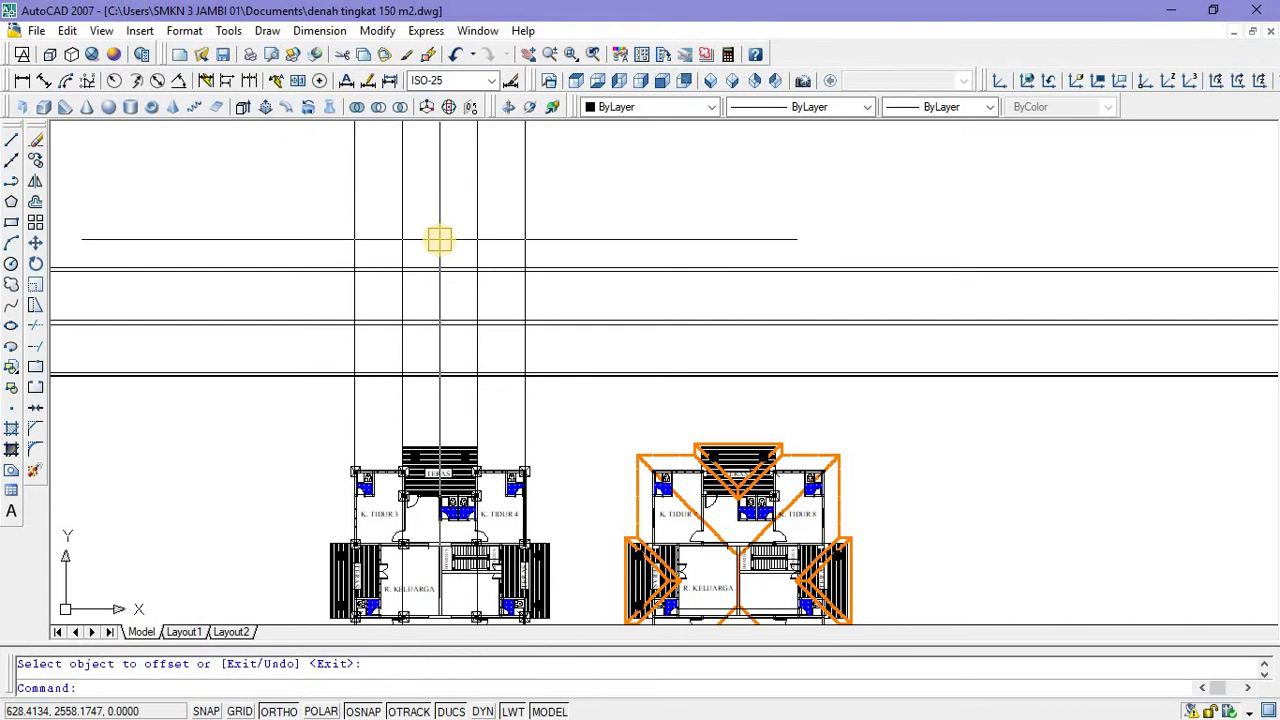
Offset the upper line of the 0.3-spaced pair upward by 3.3 for the roof ridge level.
right_click(440, 240)
click(463, 248)
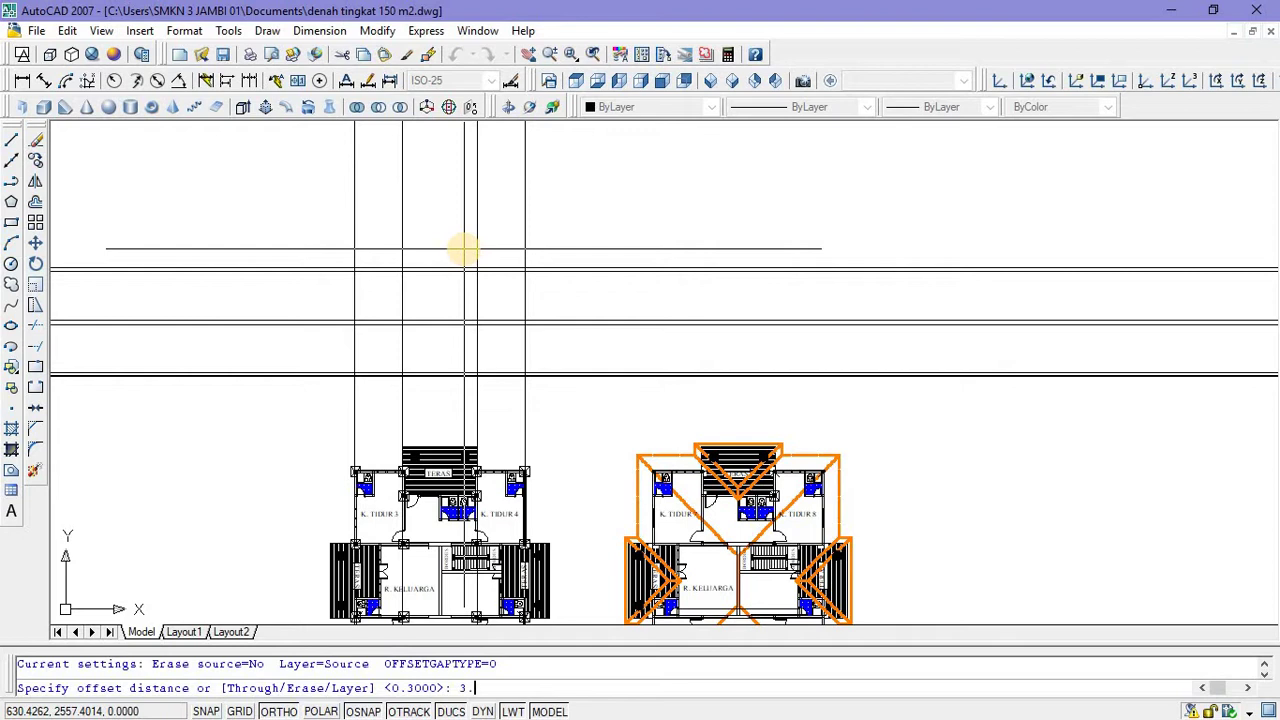
text(3.3)
key(Return)
click(449, 262)
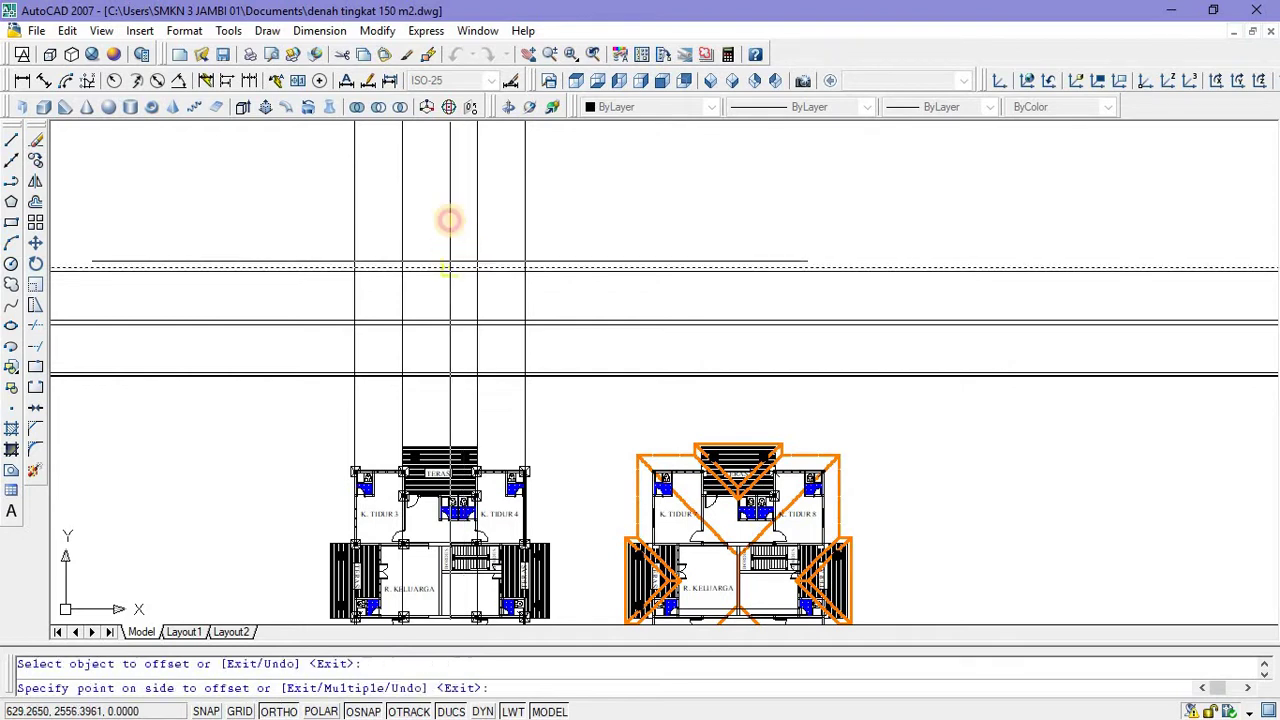
click(449, 215)
middle_drag(460, 262, 465, 218)
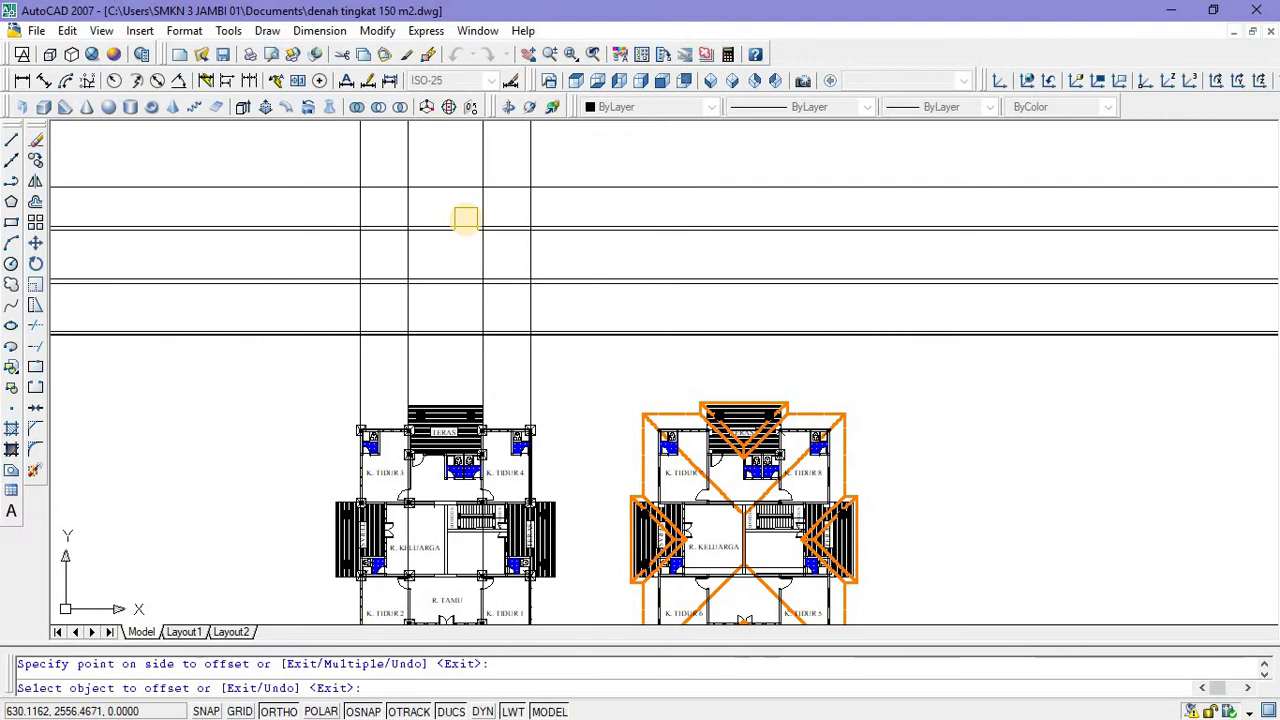
key(Escape)
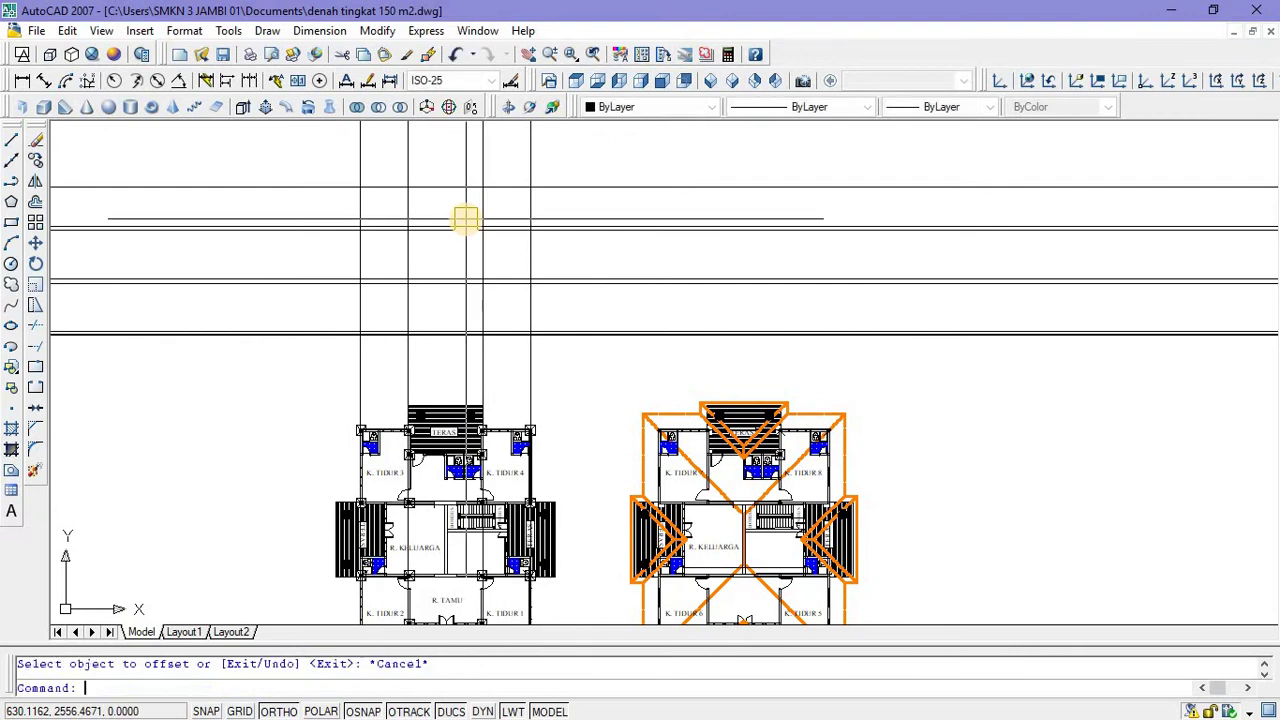
Draw a vertical construction line through the middle of the wall opening between R. KELUARGA and R. TAMU.
middle_drag(466, 232, 495, 222)
scroll(466, 449, down, 3)
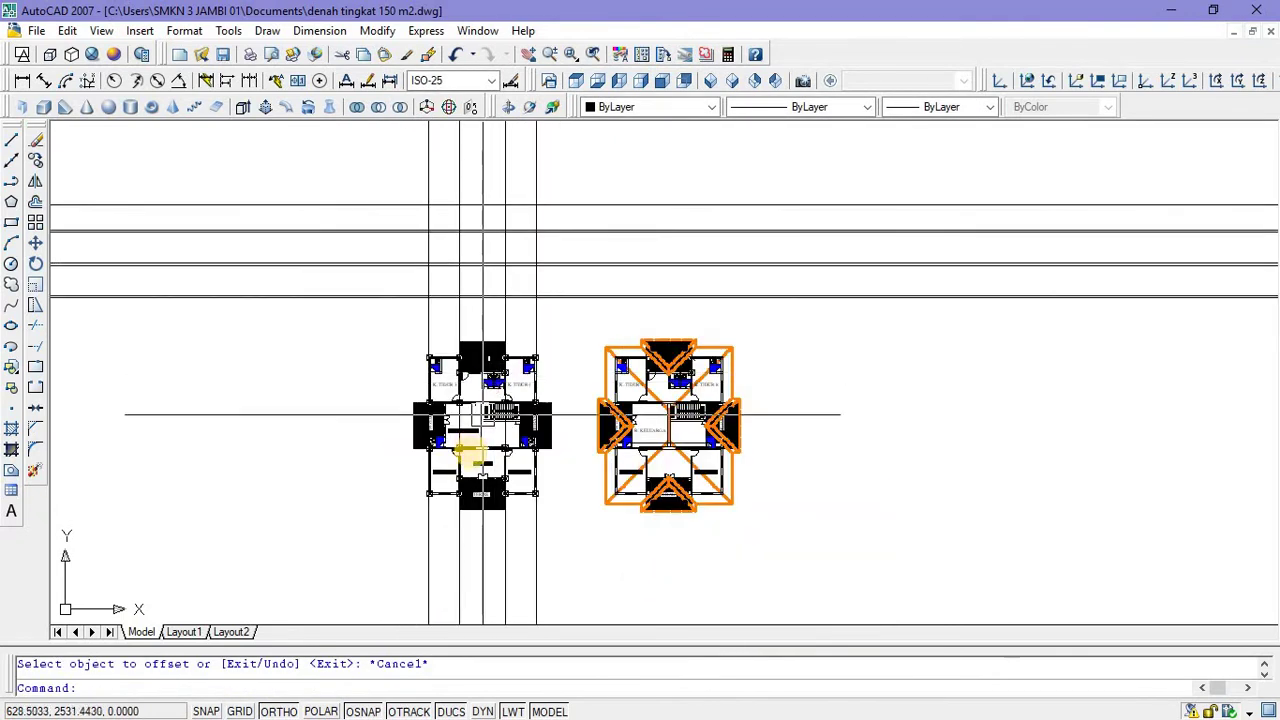
scroll(500, 450, up, 10)
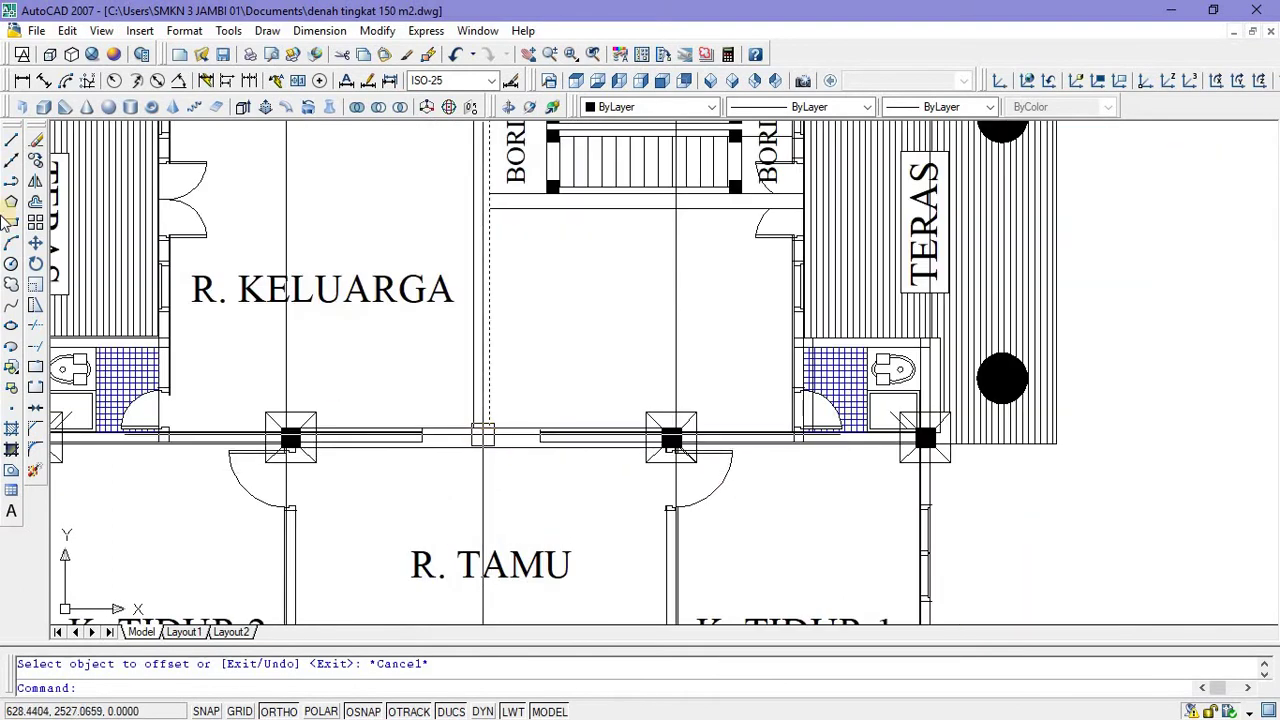
click(12, 161)
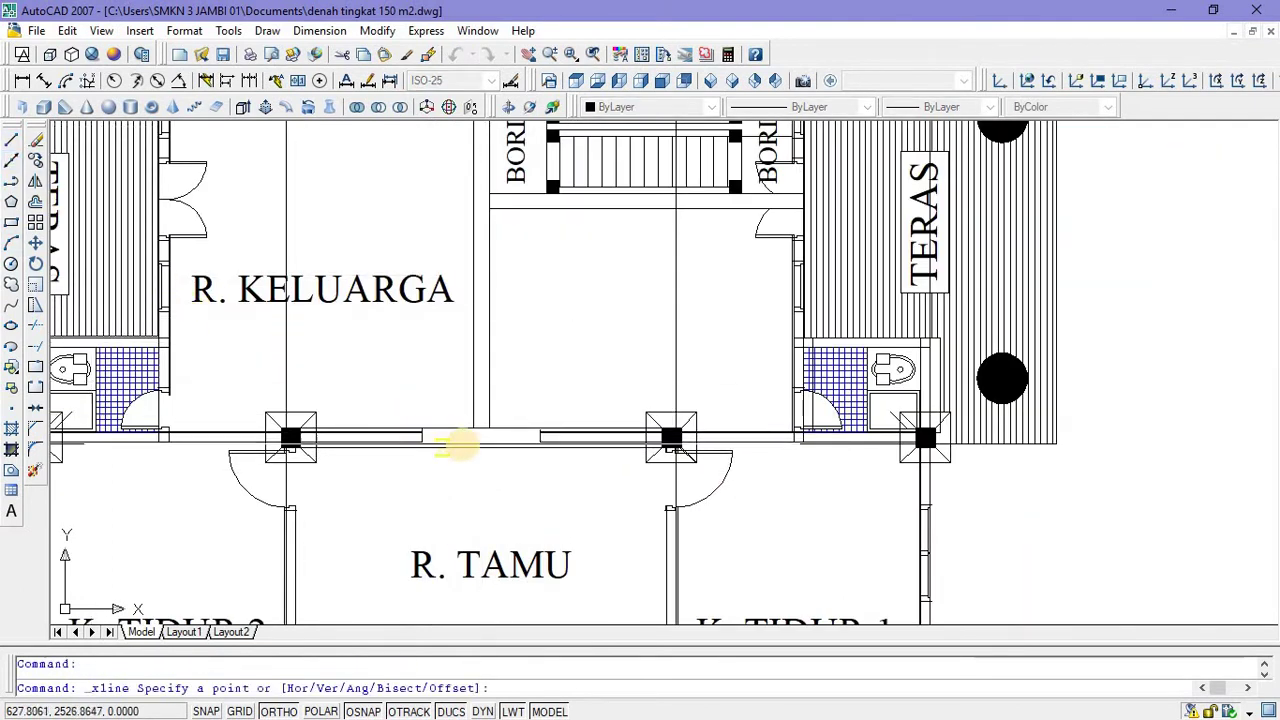
scroll(457, 437, up, 3)
click(491, 417)
scroll(488, 390, down, 2)
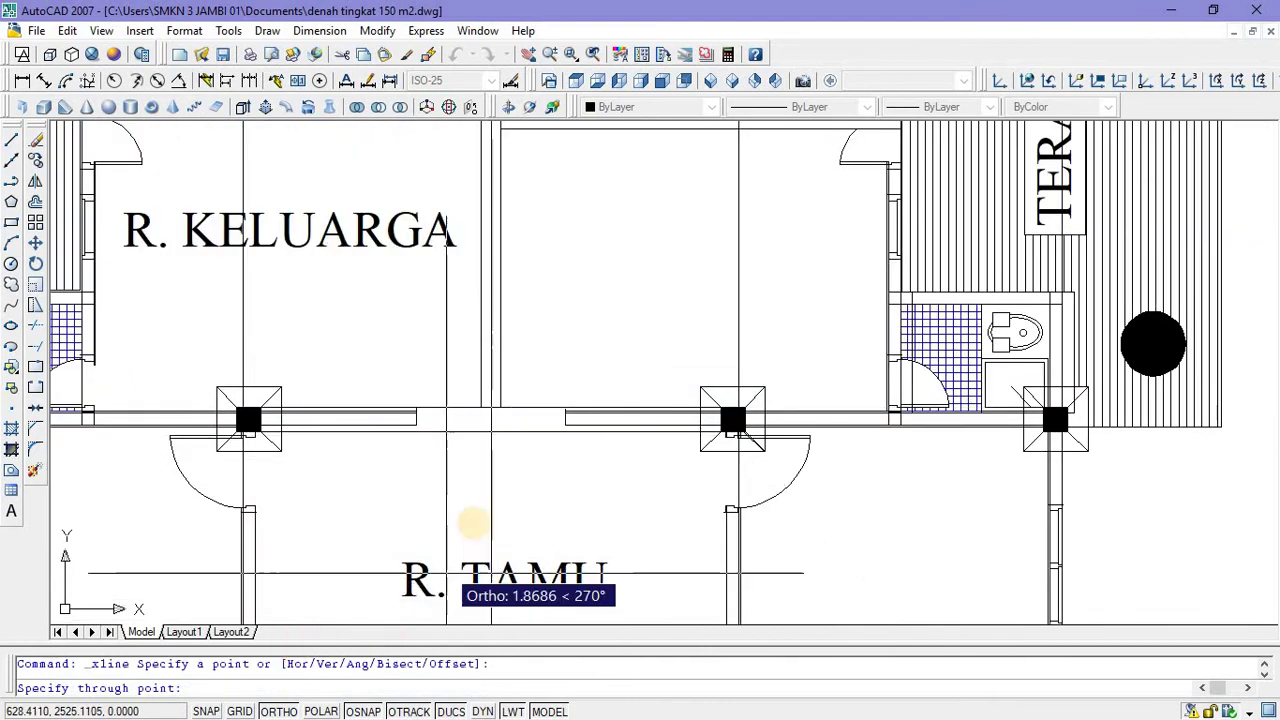
click(491, 520)
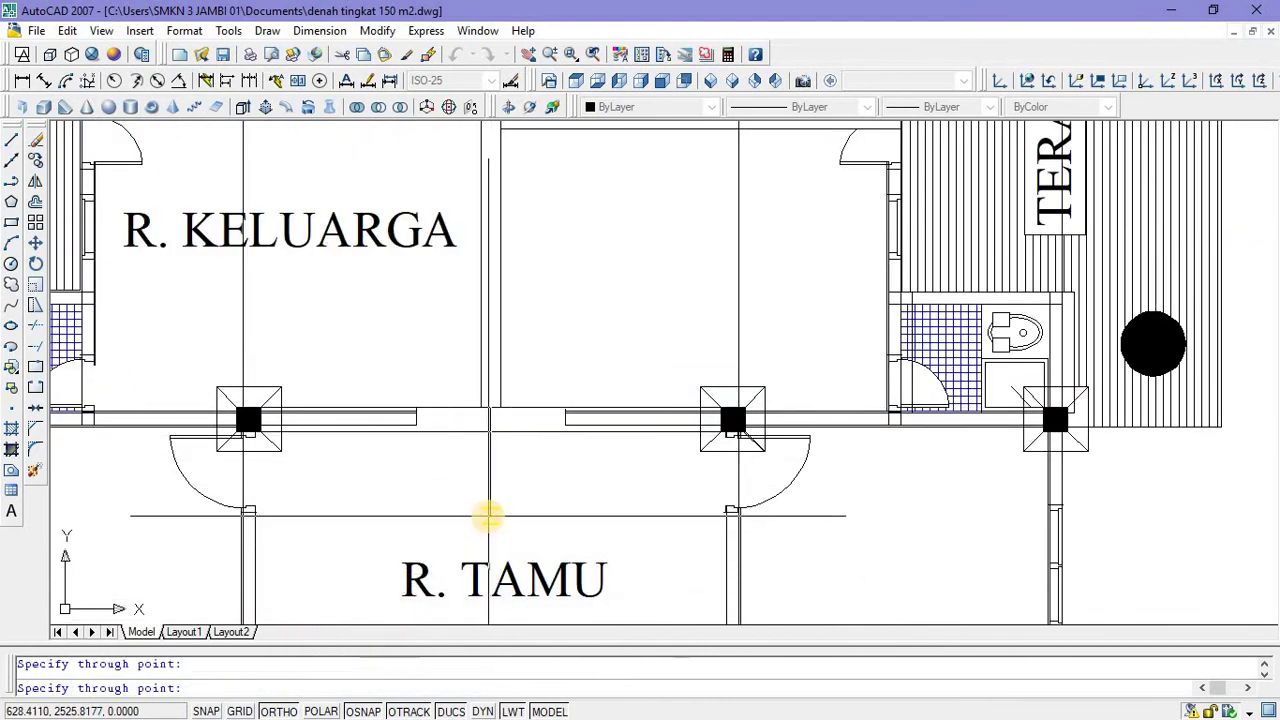
key(Return)
Draw a sloping construction line from the K. TIDUR 3 outer wall guide at the eaves level through the central guide at the ridge level.
scroll(460, 576, down, 2)
scroll(486, 420, down, 4)
scroll(500, 380, up, 8)
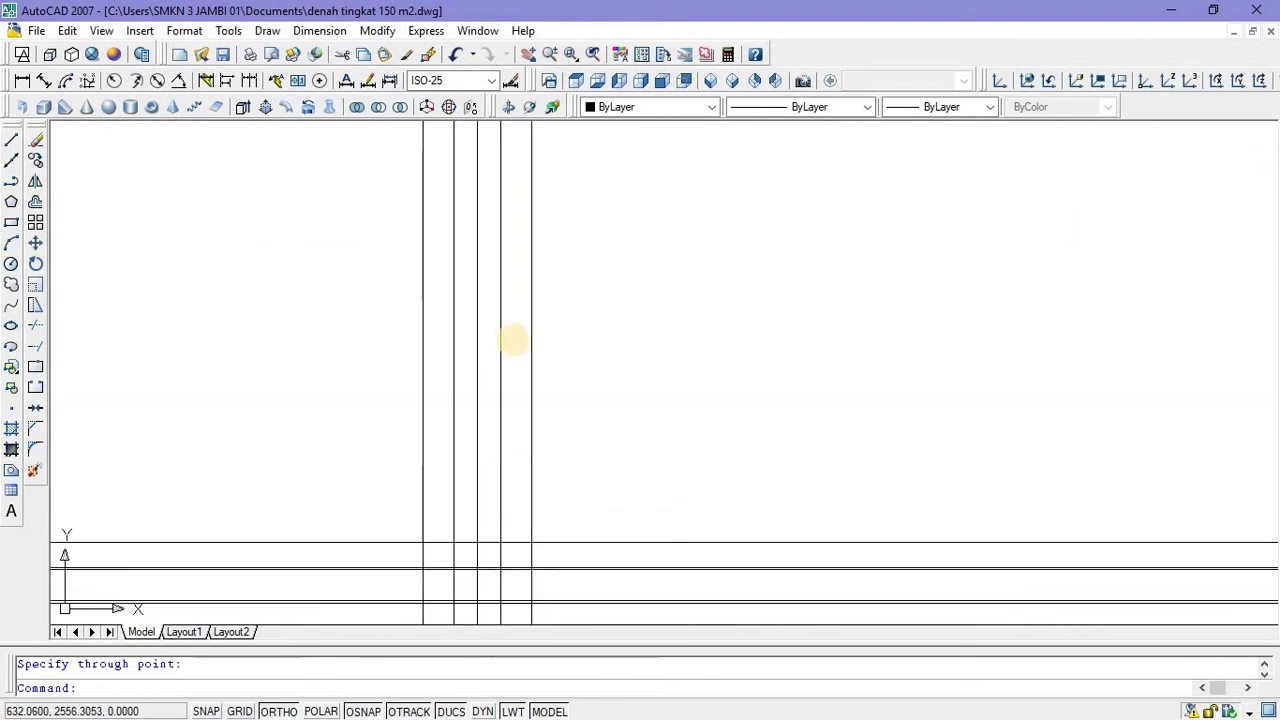
middle_drag(517, 457, 517, 405)
scroll(514, 217, down, 4)
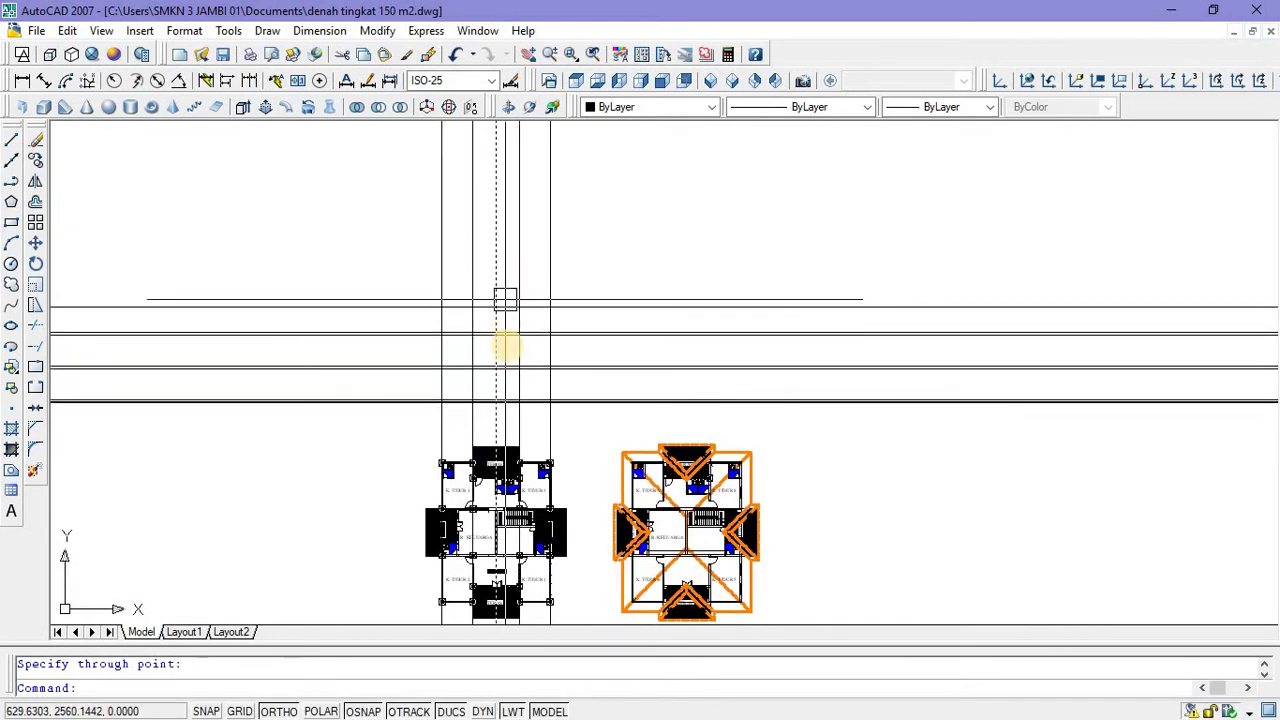
scroll(509, 329, up, 2)
middle_drag(509, 329, 505, 228)
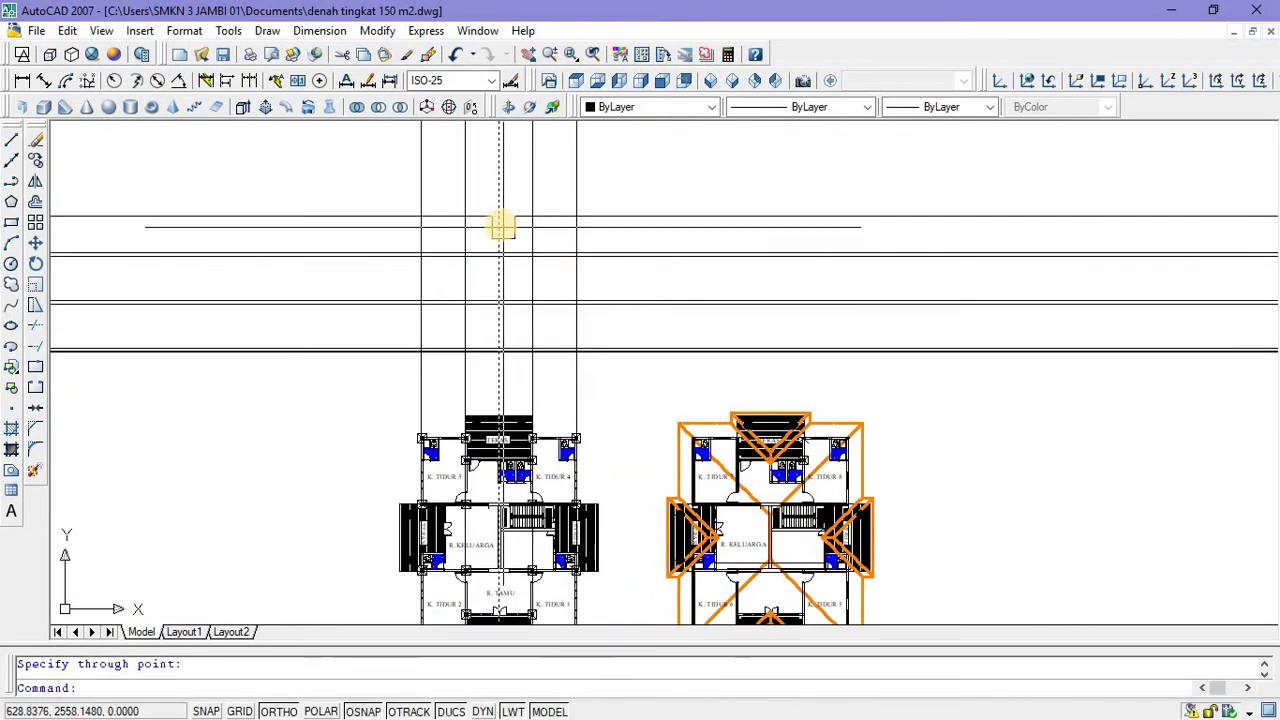
scroll(502, 226, up, 2)
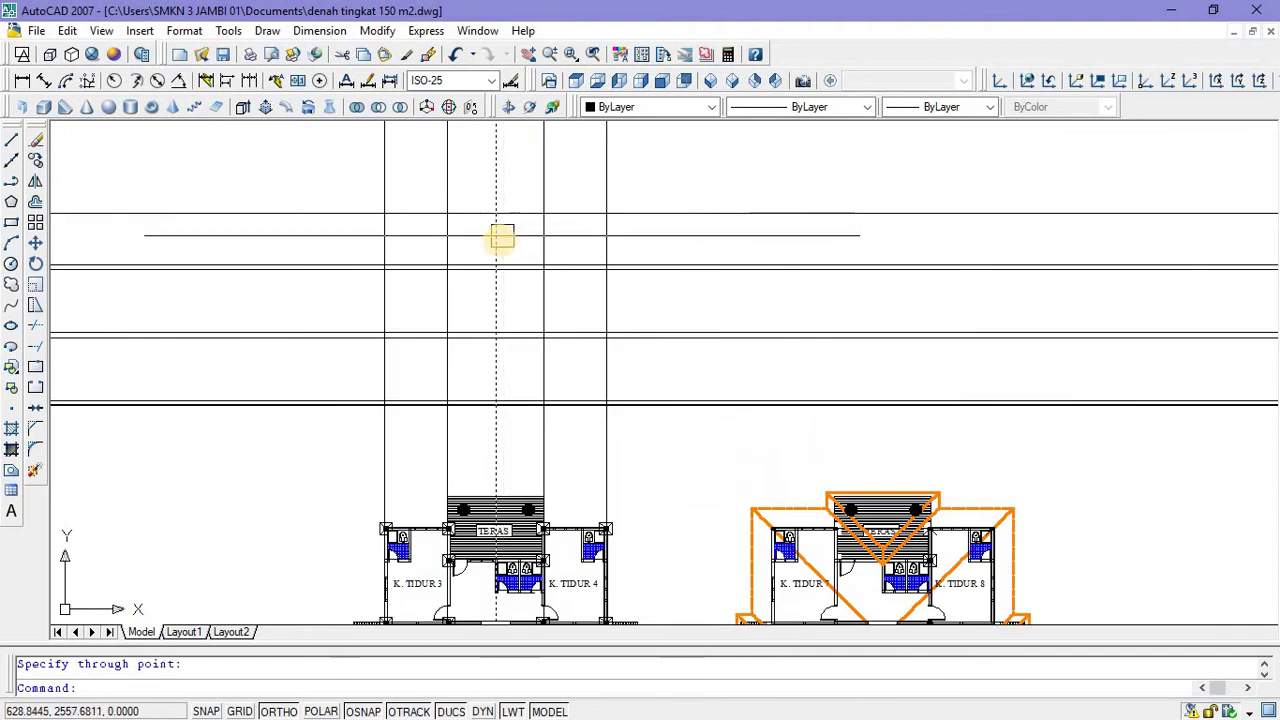
click(12, 161)
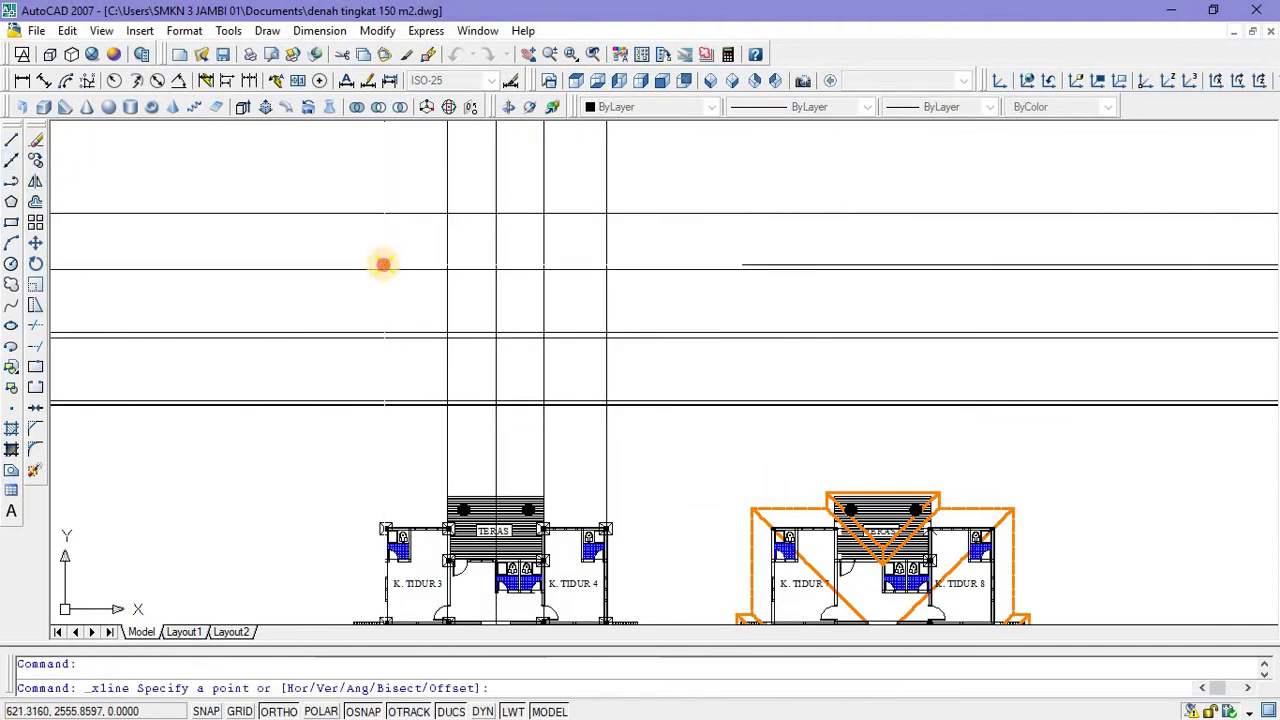
click(383, 264)
click(495, 212)
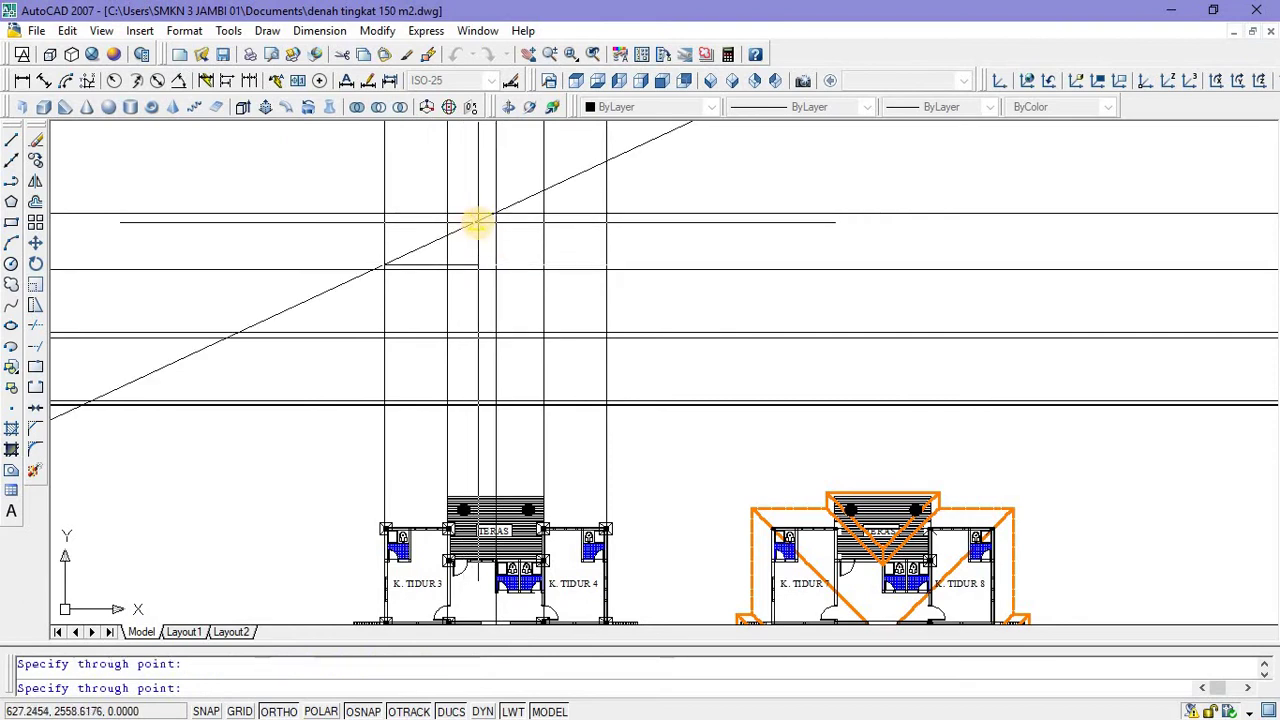
key(Escape)
Mirror the sloping roof construction line about the central vertical guide, keeping the original.
click(526, 198)
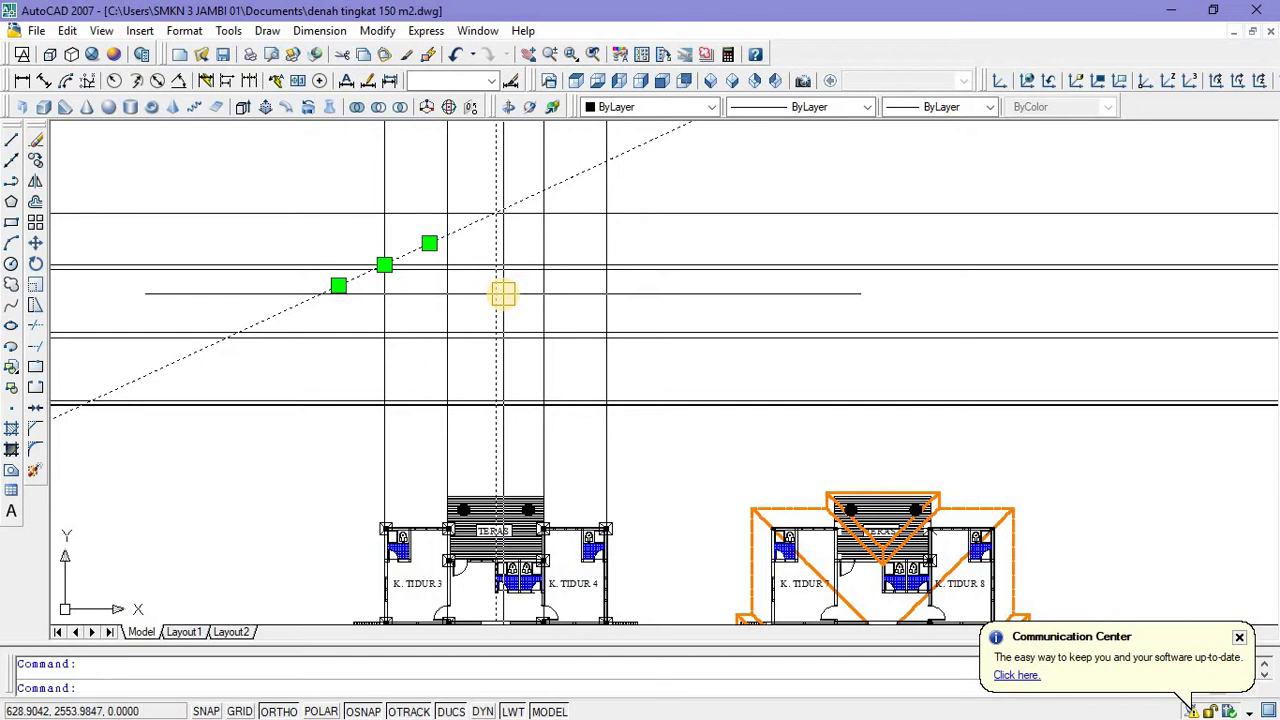
text(mi)
key(Return)
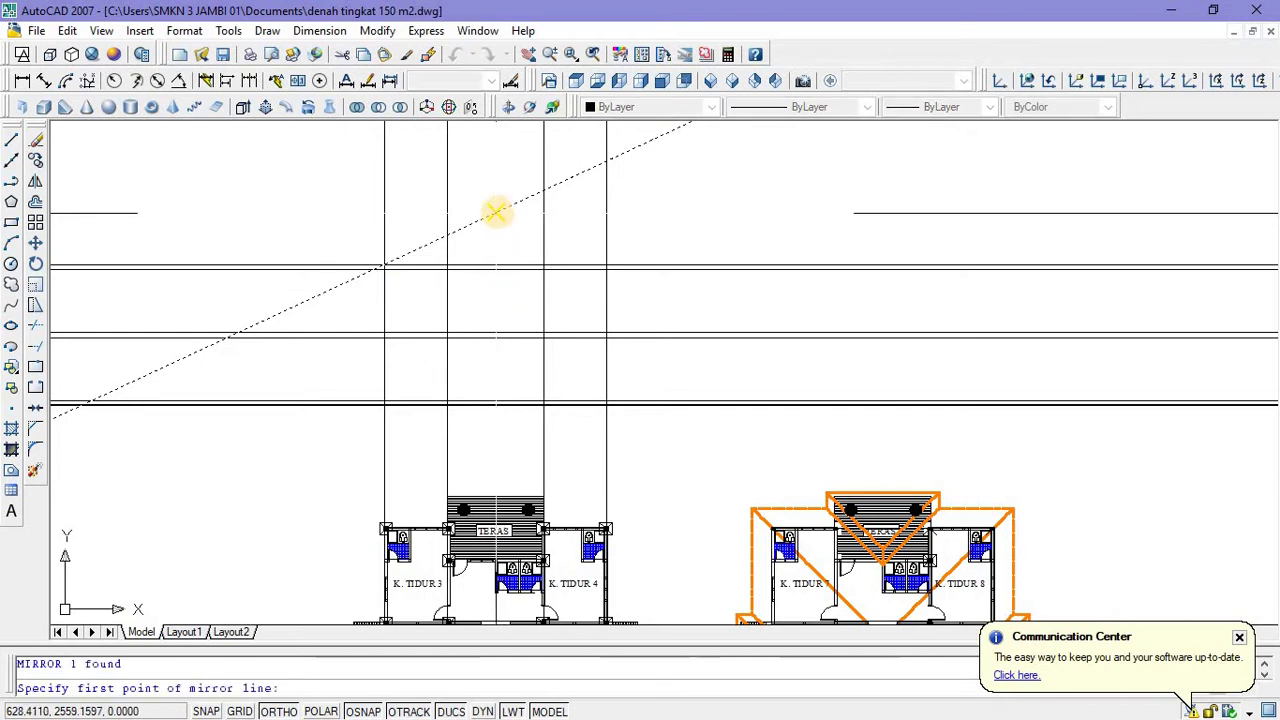
click(497, 220)
click(497, 257)
key(Return)
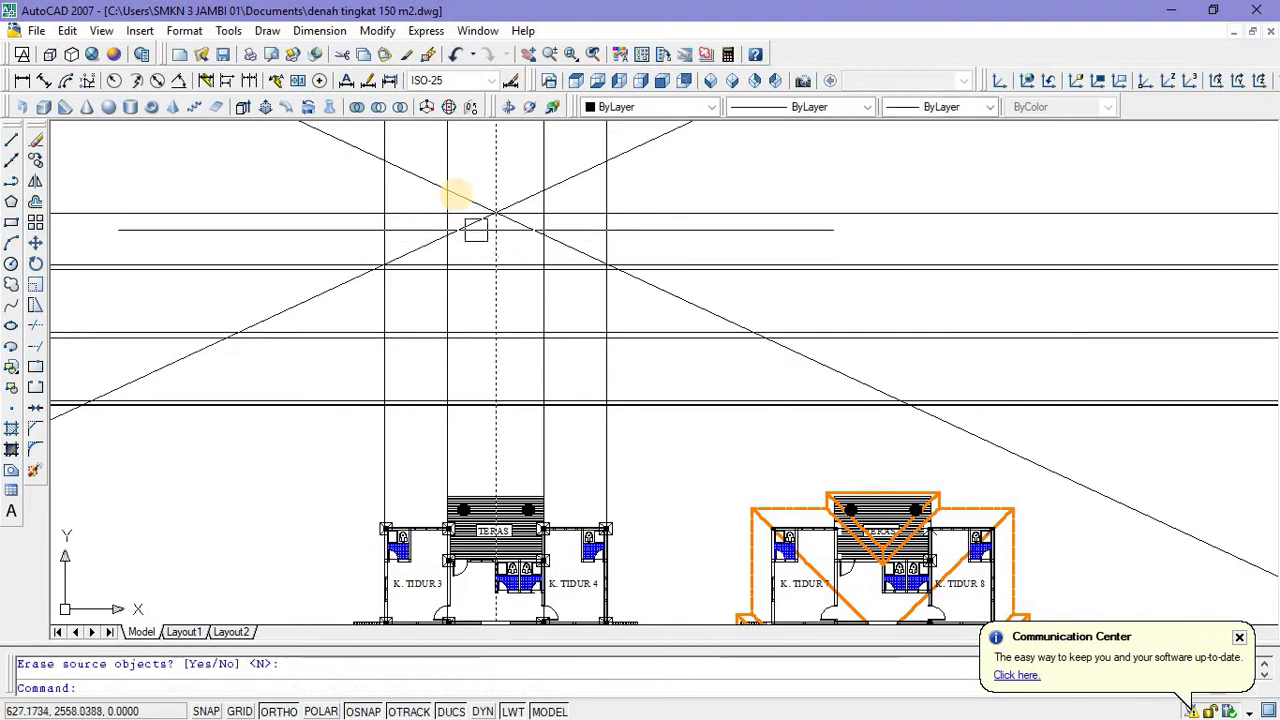
scroll(446, 235, down, 2)
scroll(429, 221, up, 2)
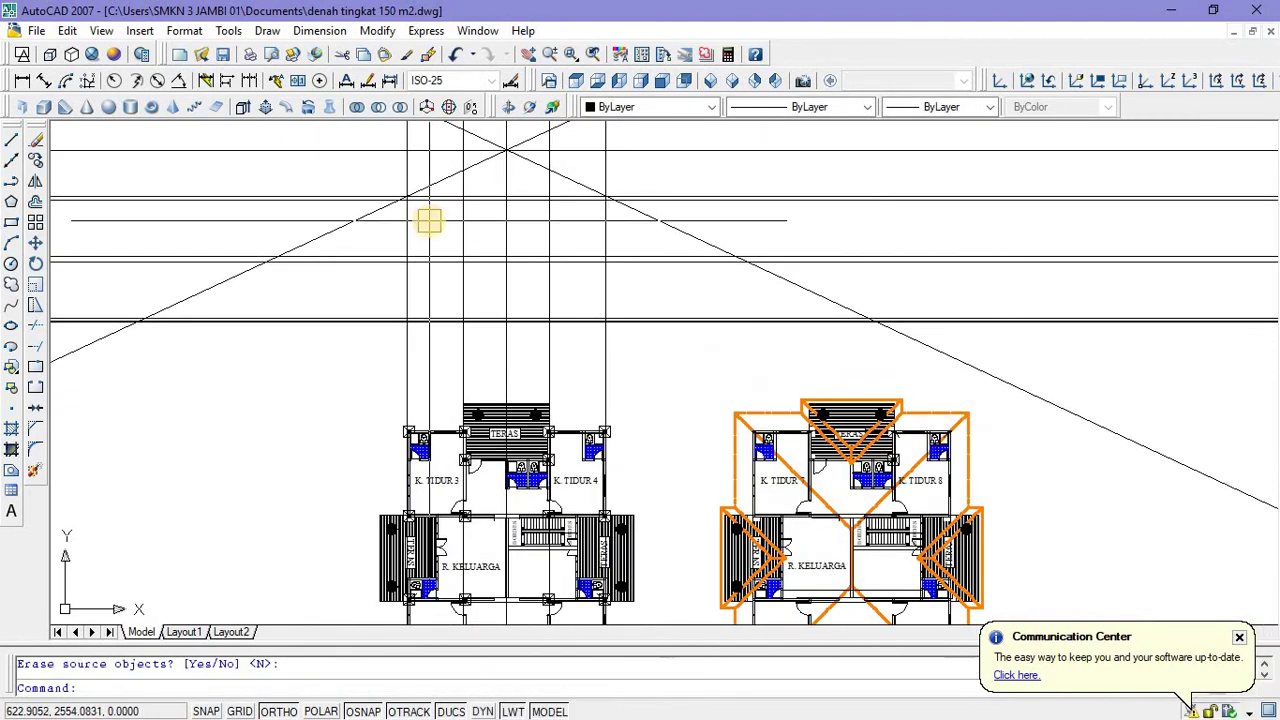
Offset the two outermost vertical wall guides of the floor plan outward by 1 for the roof overhang.
middle_drag(423, 220, 393, 468)
scroll(393, 468, up, 3)
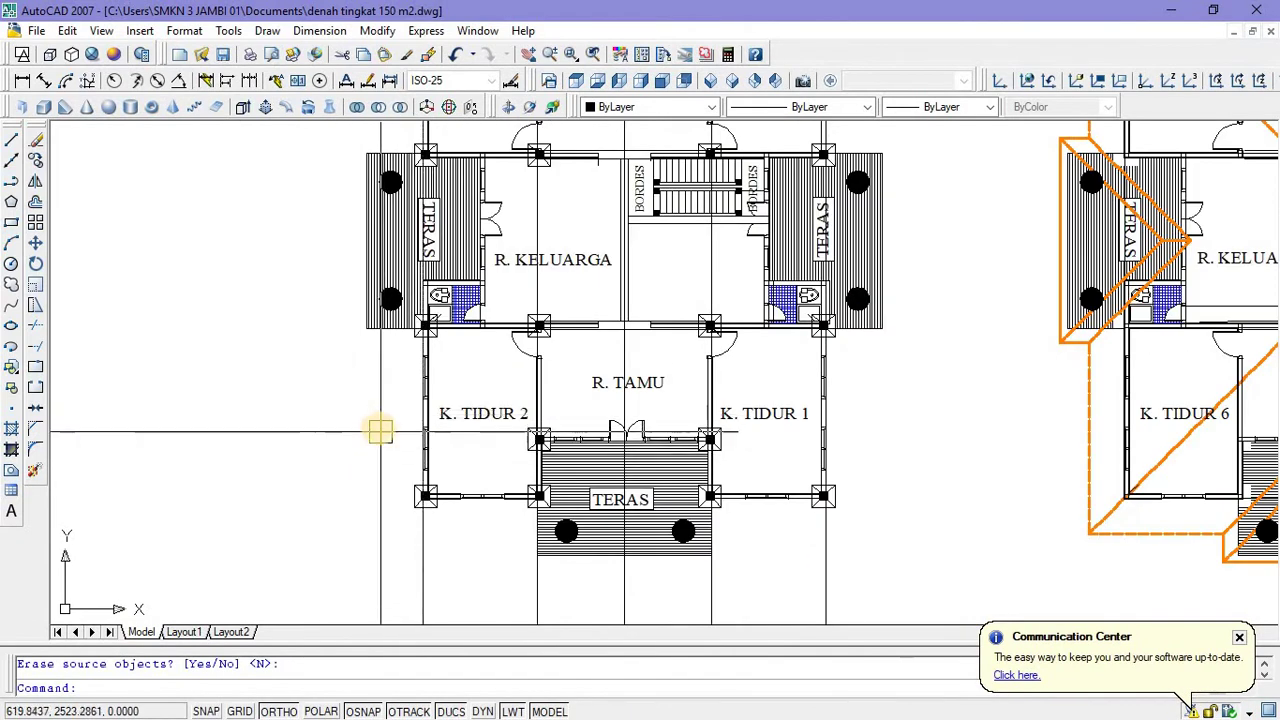
scroll(382, 432, down, 2)
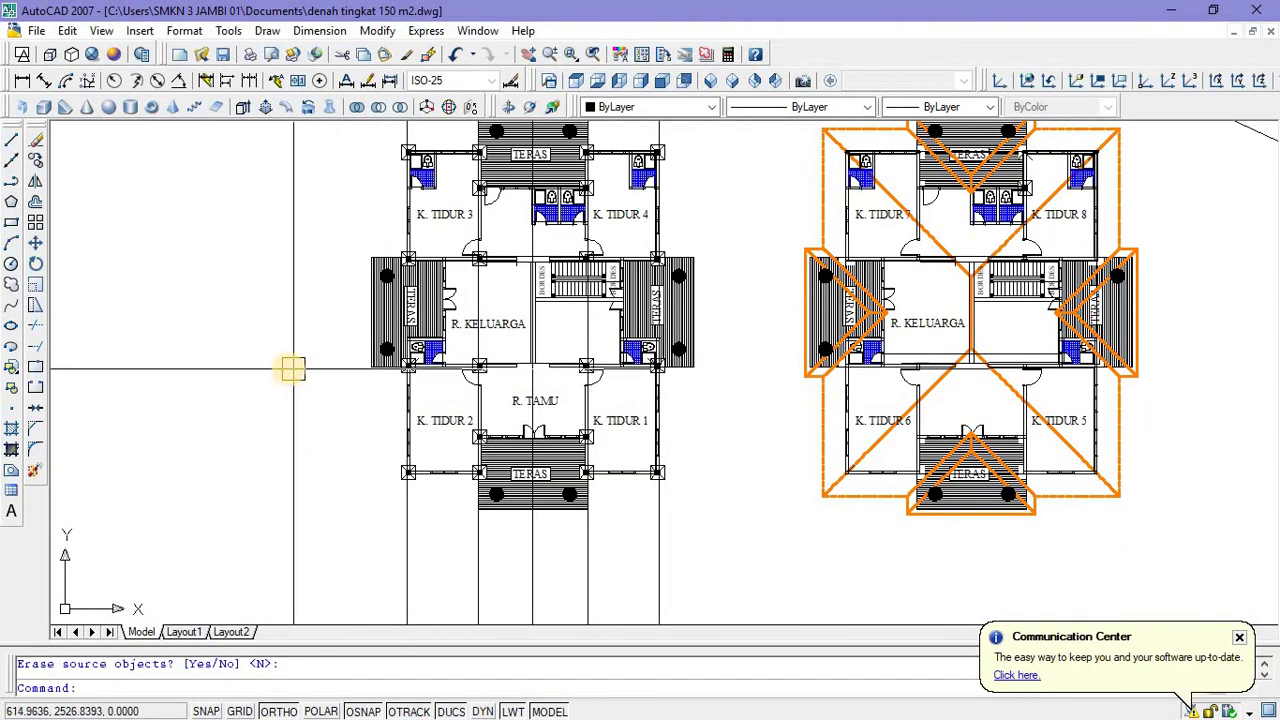
key(Return)
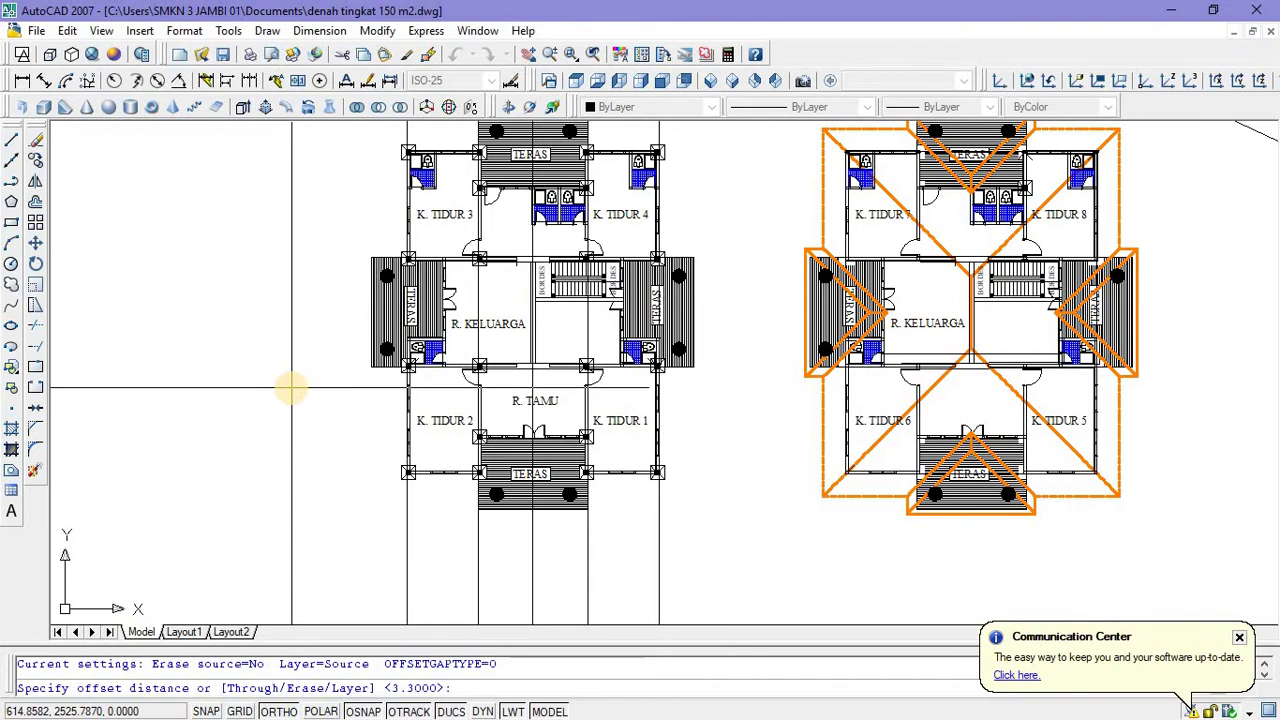
key(Return)
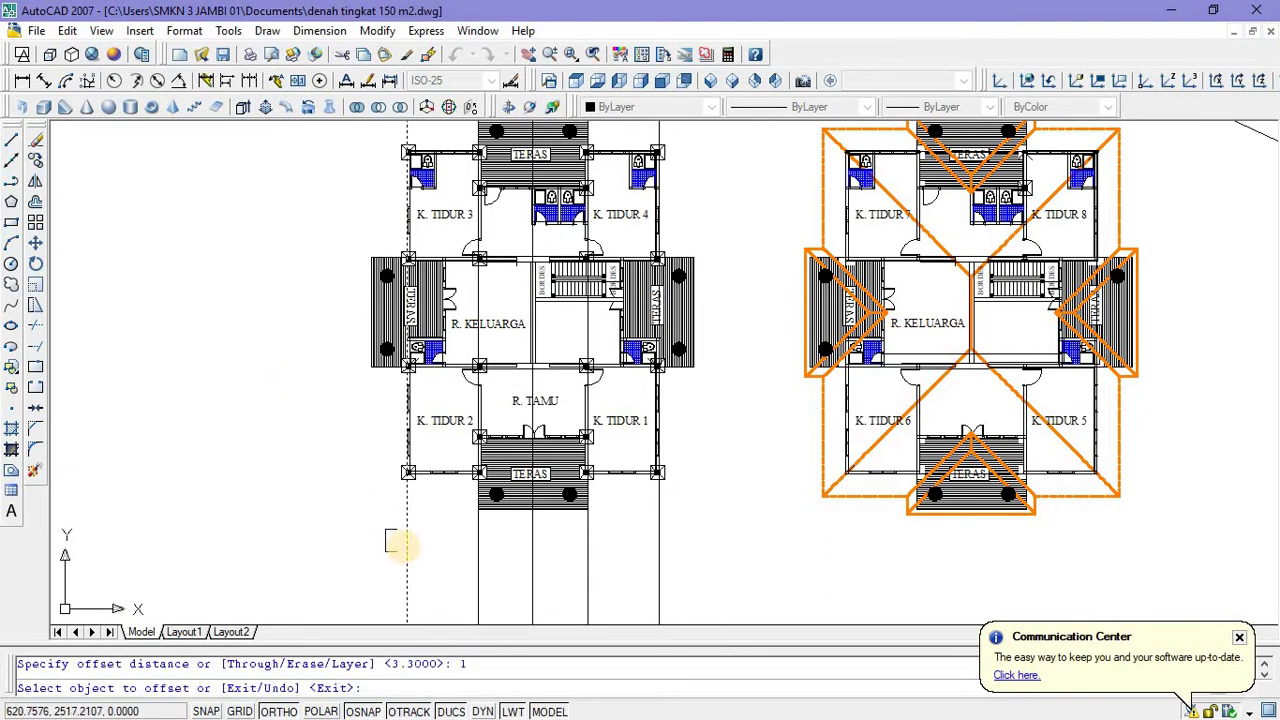
click(406, 537)
click(350, 530)
click(650, 545)
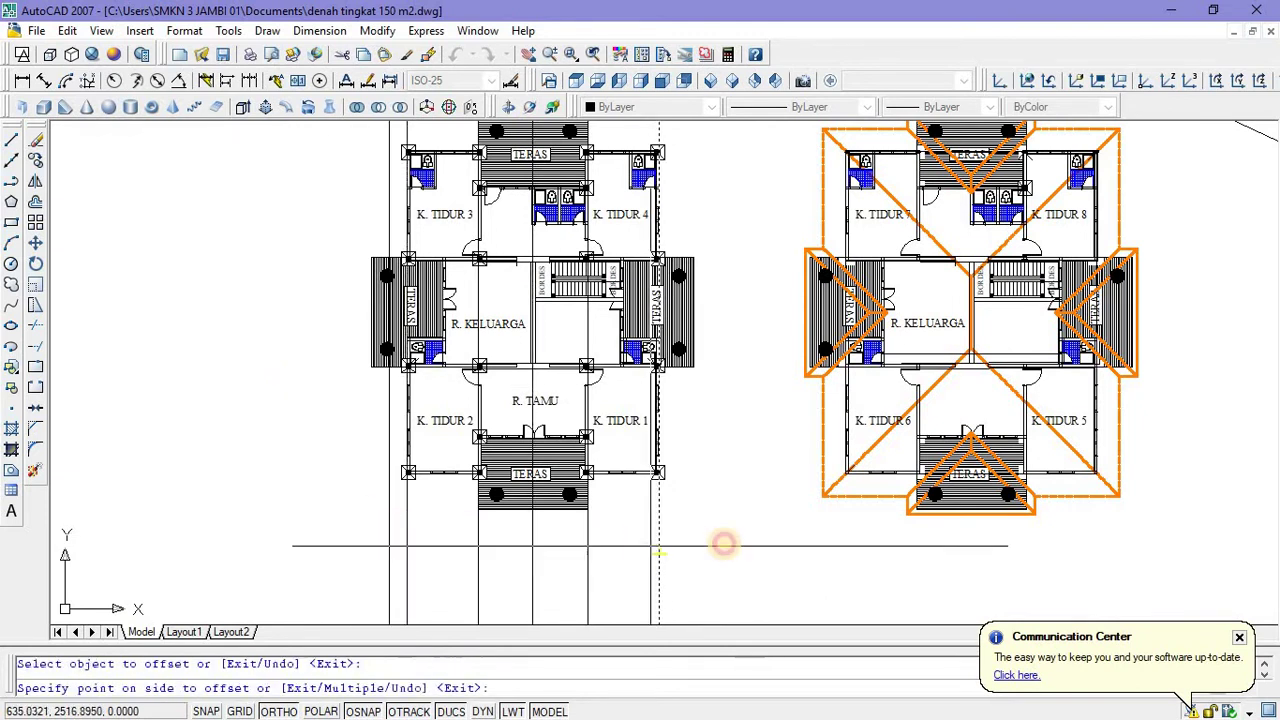
click(735, 543)
key(Escape)
Draw an eaves outline 0.3 down from the left slope-overhang intersection, across to the right overhang guide, and up to the right roof slope.
scroll(600, 414, down, 5)
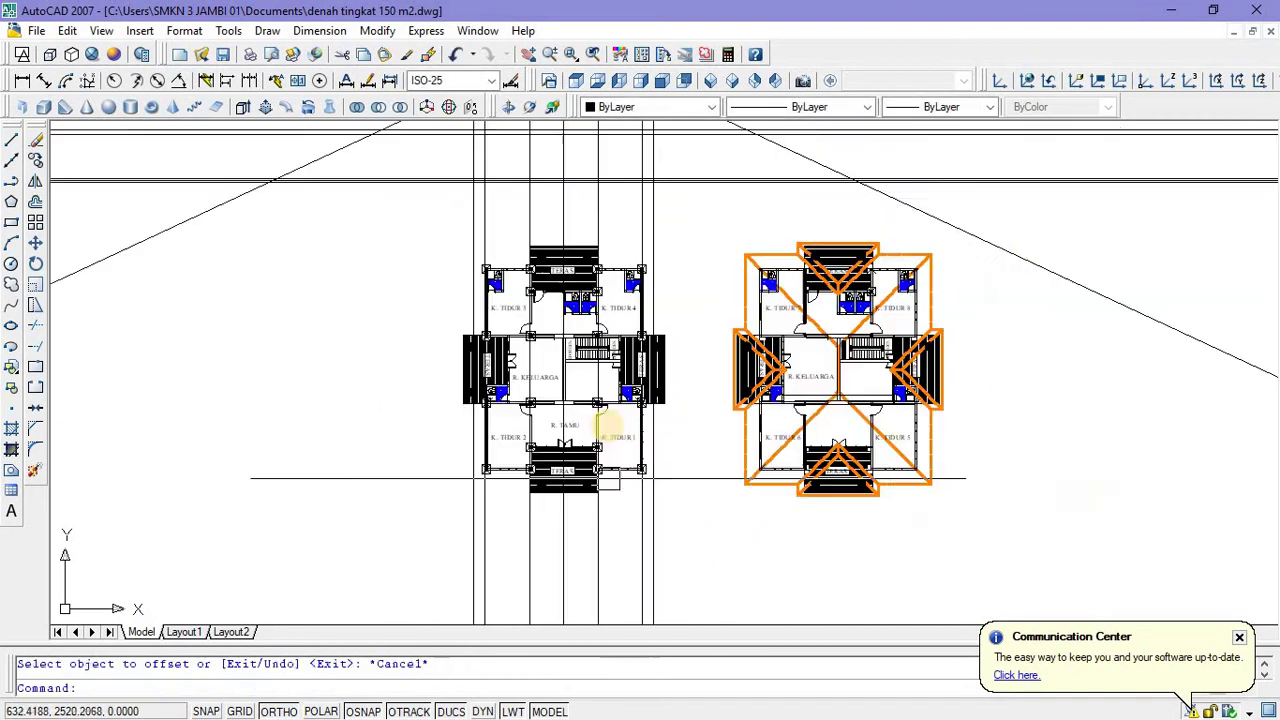
scroll(535, 335, up, 5)
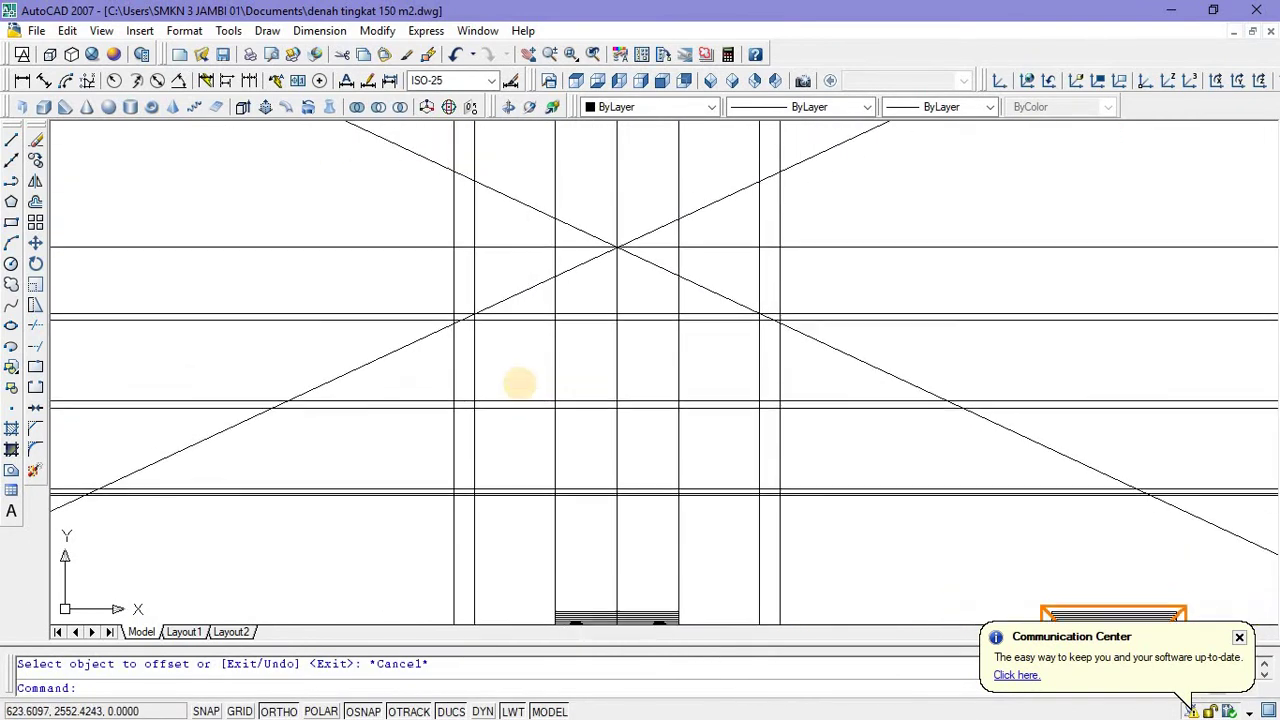
scroll(534, 321, up, 3)
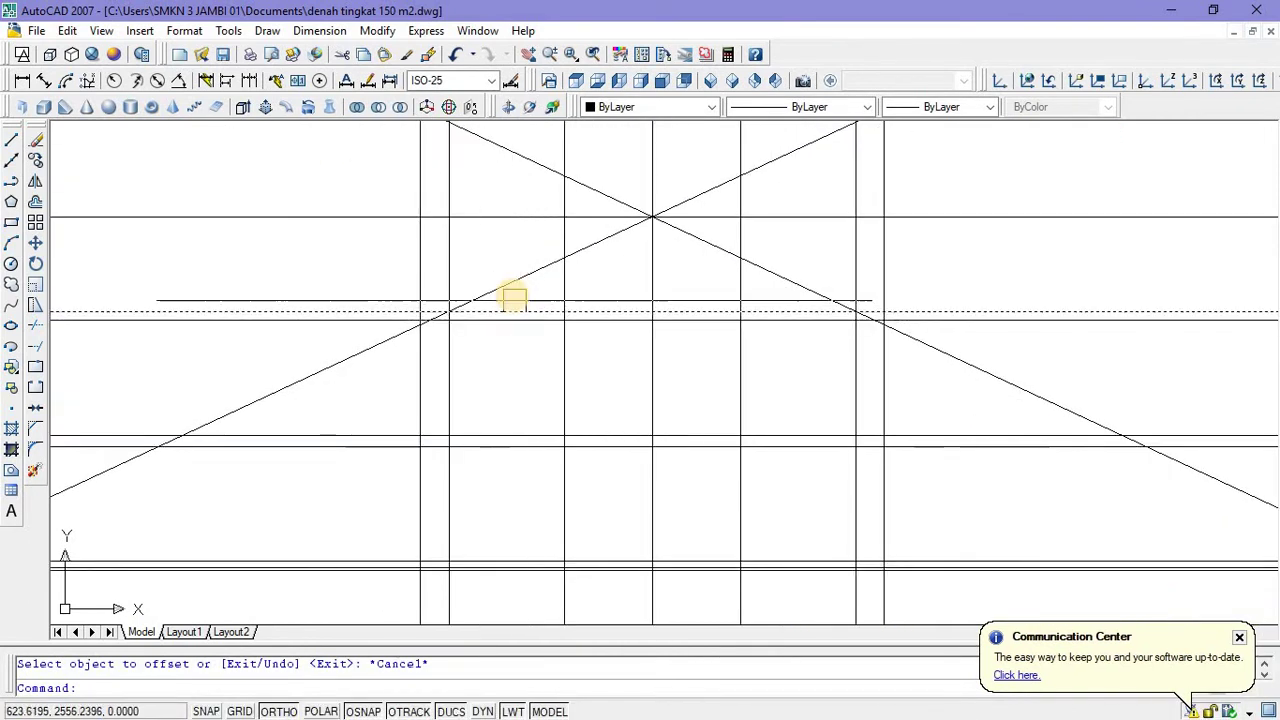
middle_drag(510, 276, 490, 259)
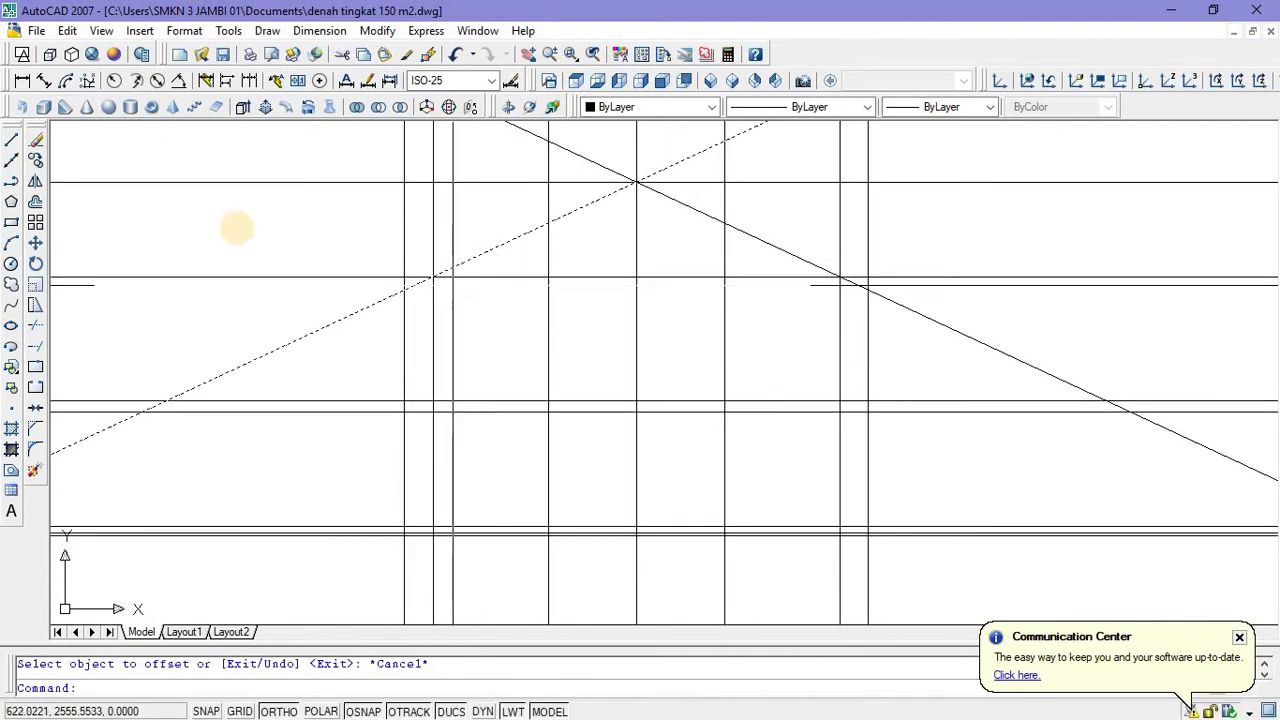
click(11, 141)
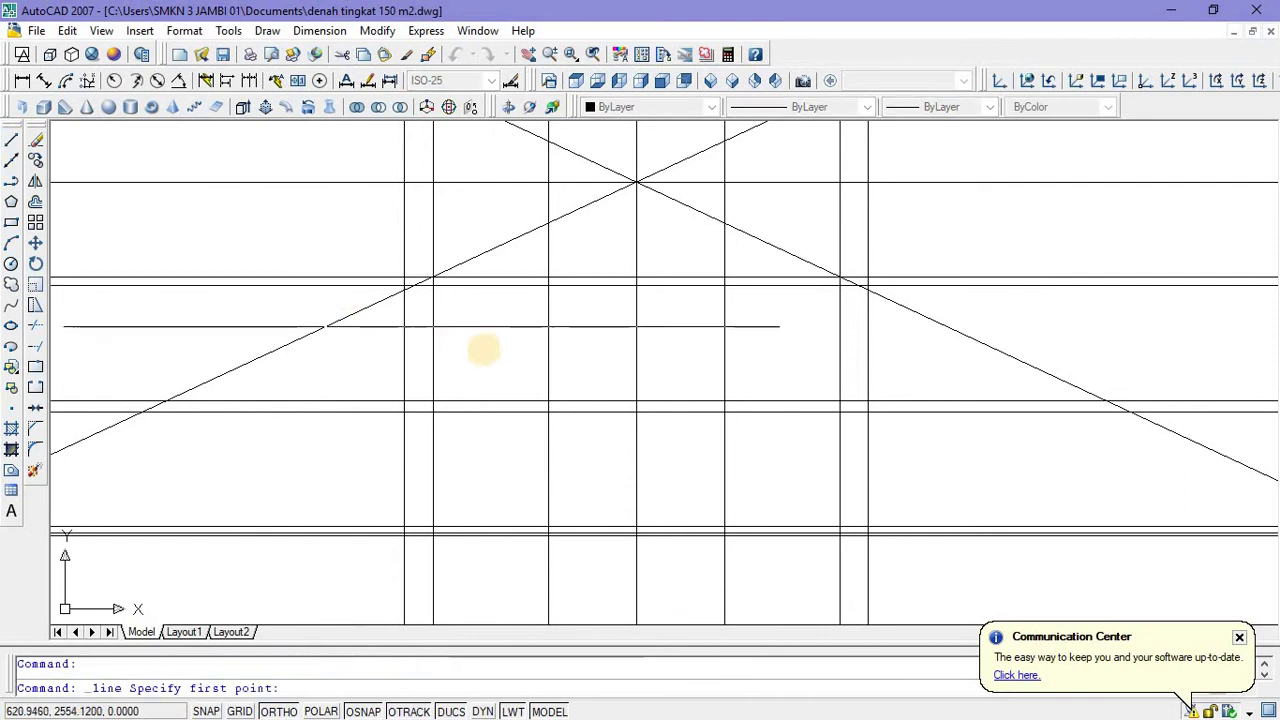
click(405, 291)
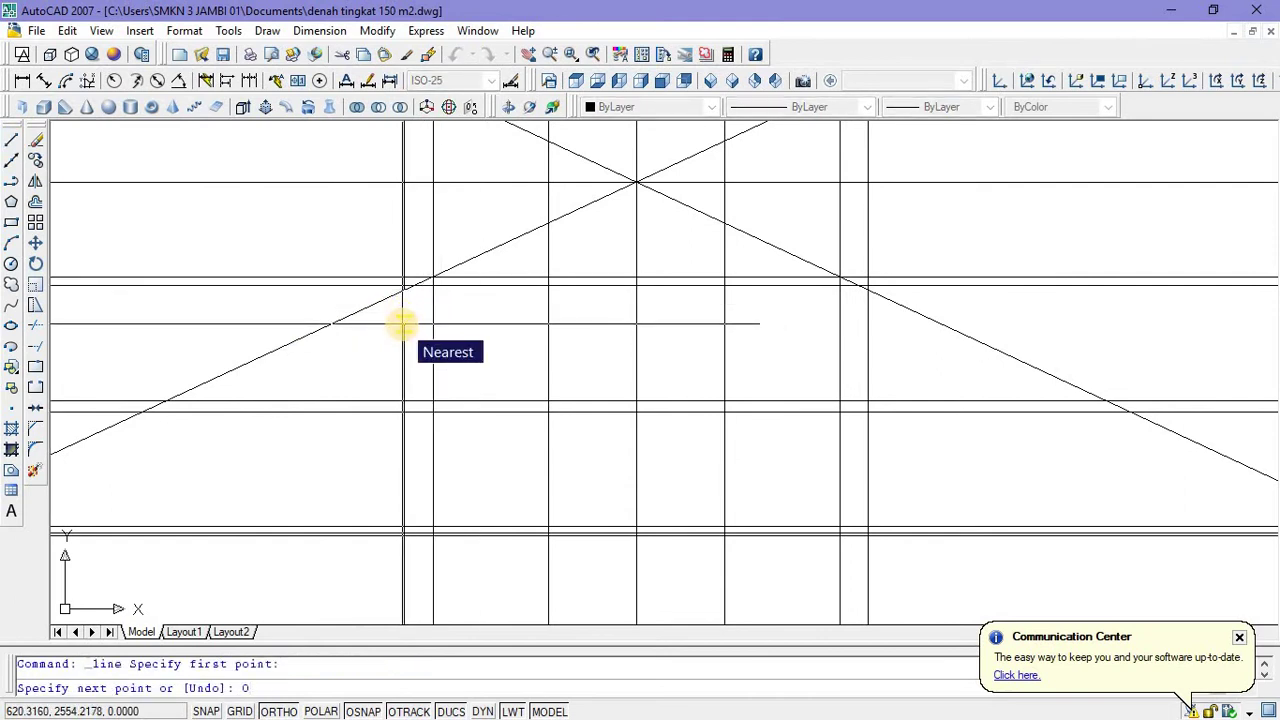
text(0.3)
key(Return)
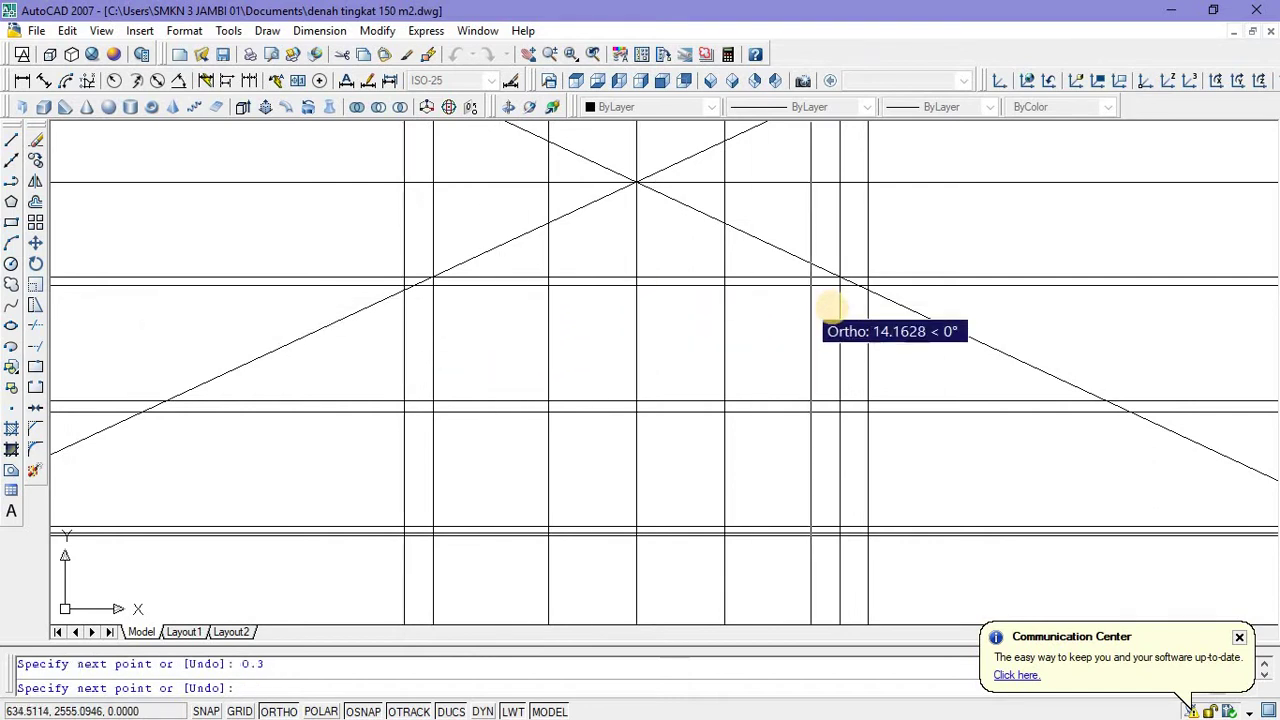
scroll(868, 298, up, 4)
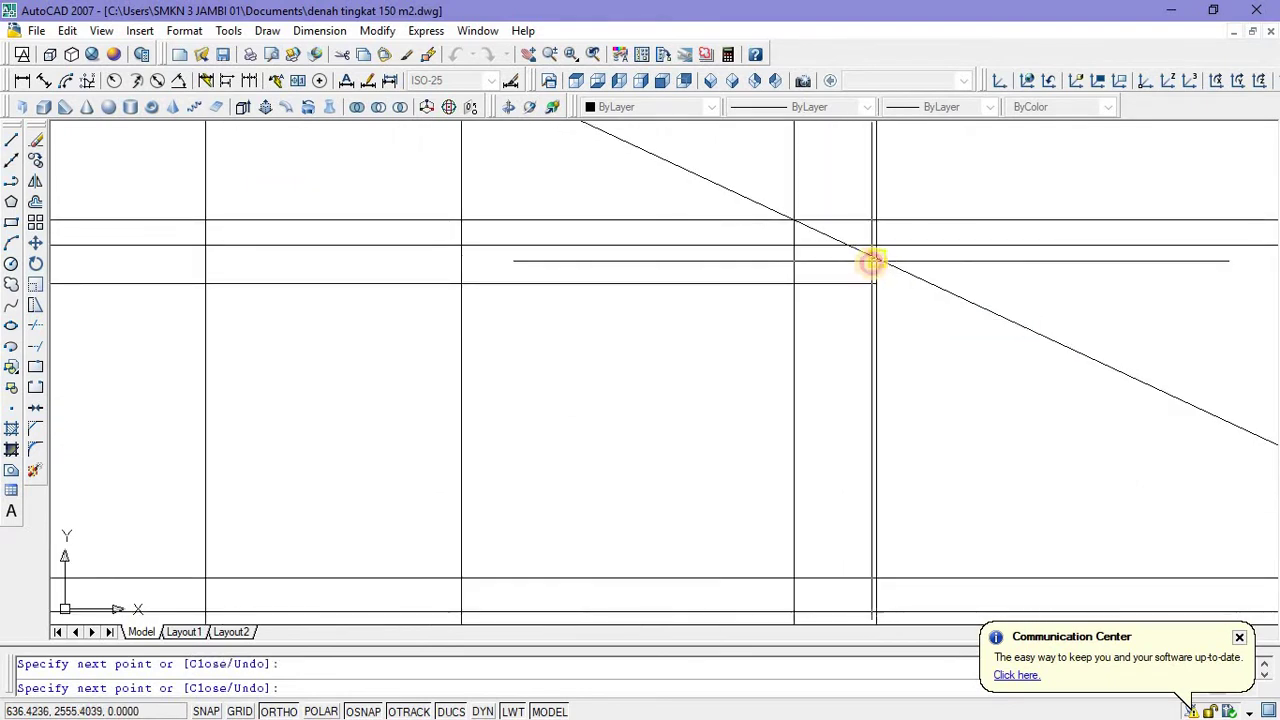
key(Escape)
scroll(875, 337, down, 3)
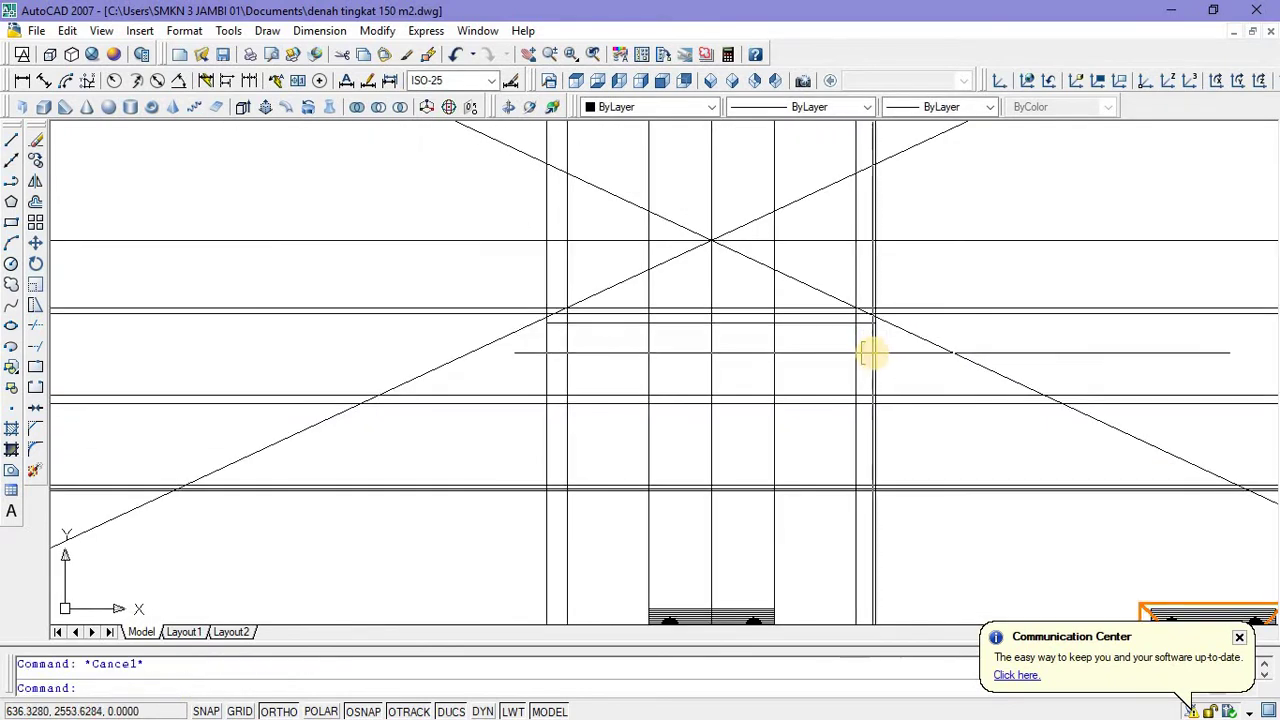
Offset the horizontal eaves line upward by 0.3 between the two overhang guides.
middle_drag(871, 351, 823, 337)
scroll(760, 340, up, 3)
middle_drag(700, 343, 673, 372)
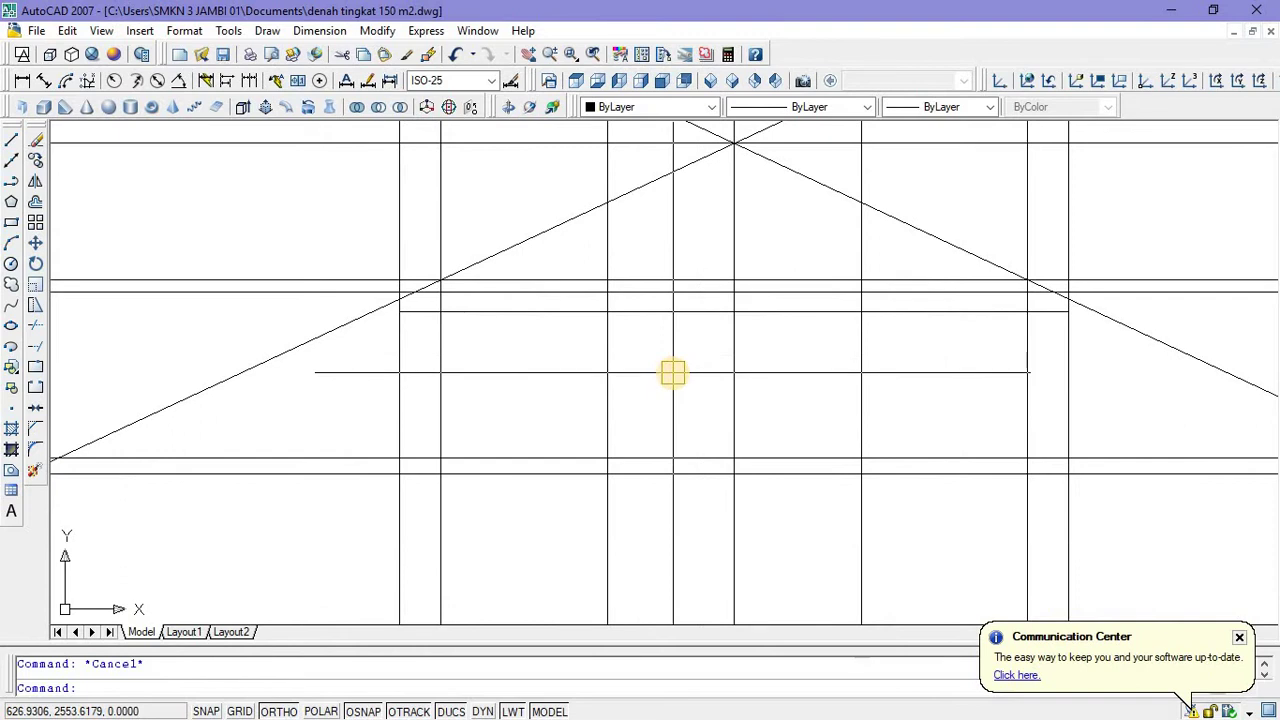
text(o)
key(Return)
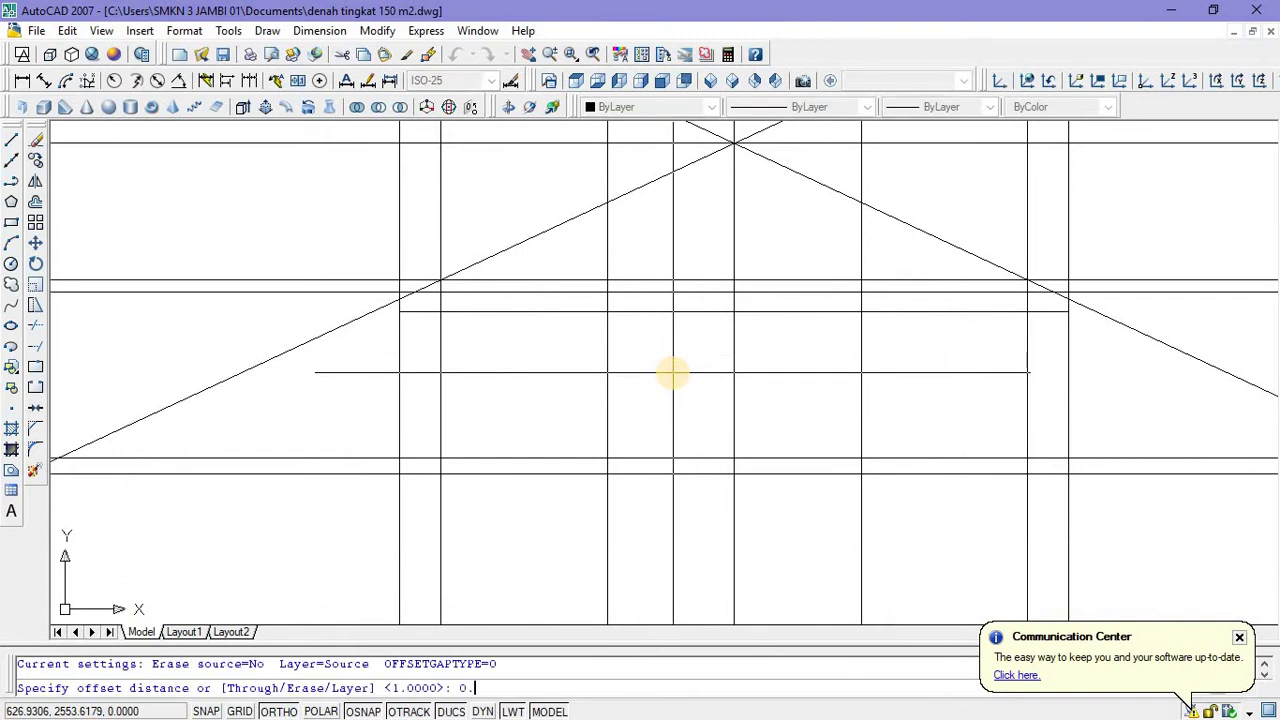
key(Return)
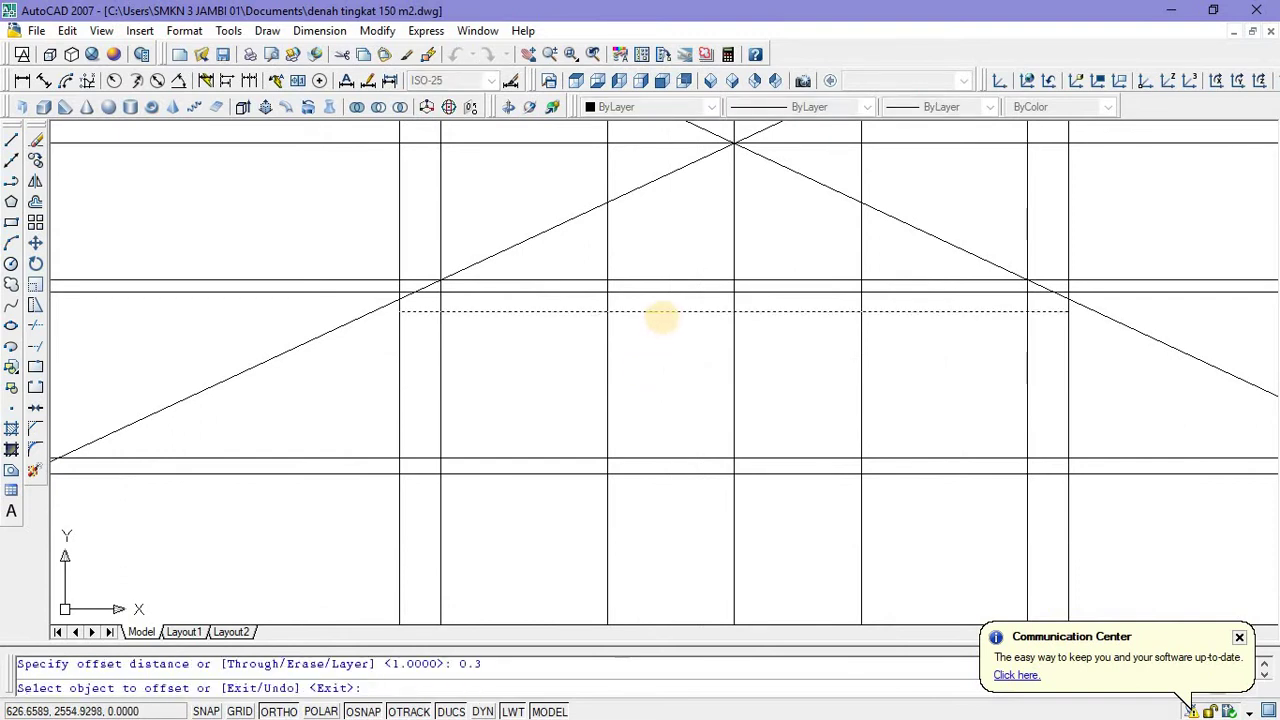
click(661, 316)
click(676, 247)
key(Escape)
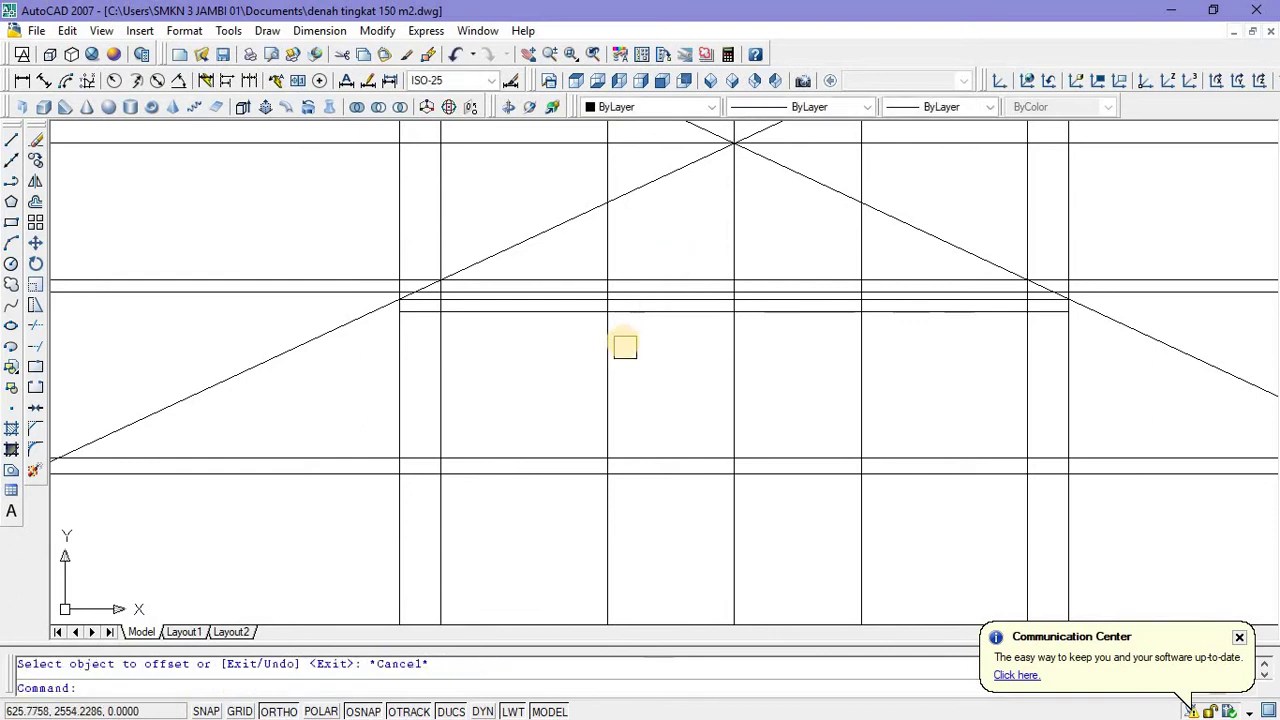
Trim the floor-level lines and lower roof slope extensions outside both overhang guides.
scroll(625, 330, down, 3)
middle_drag(615, 322, 600, 274)
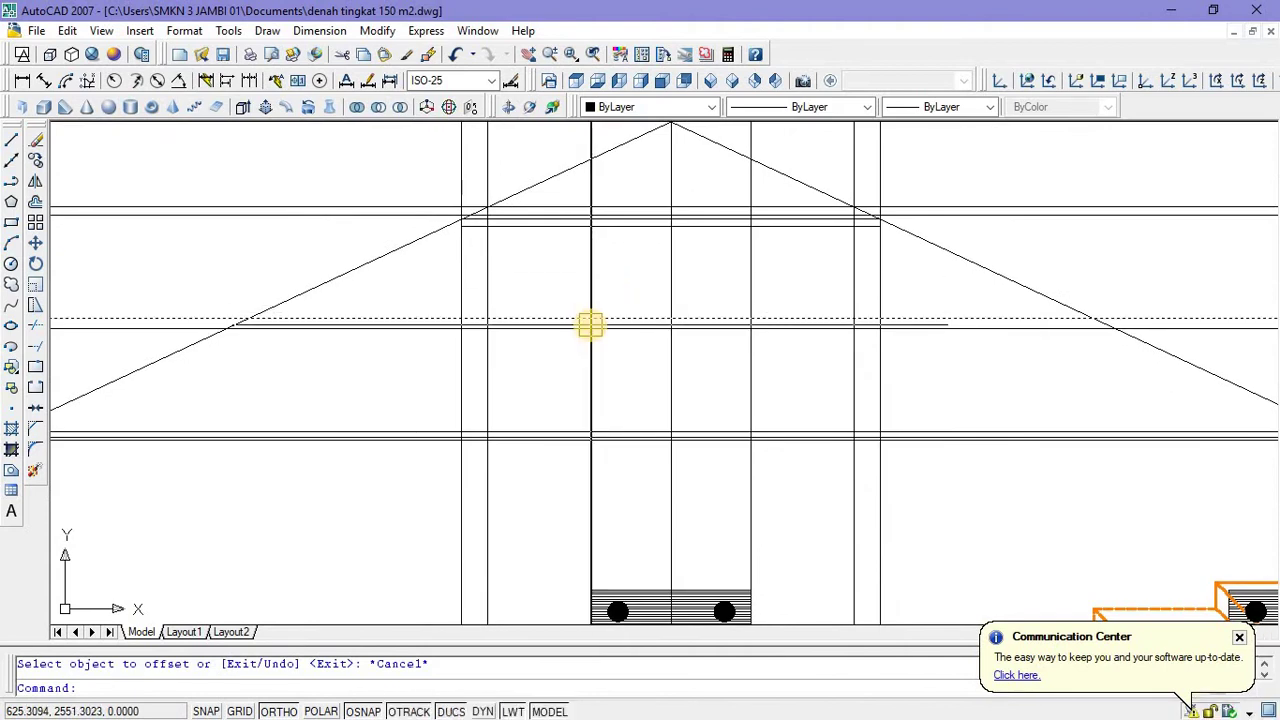
text(tr)
key(Return)
key(Return)
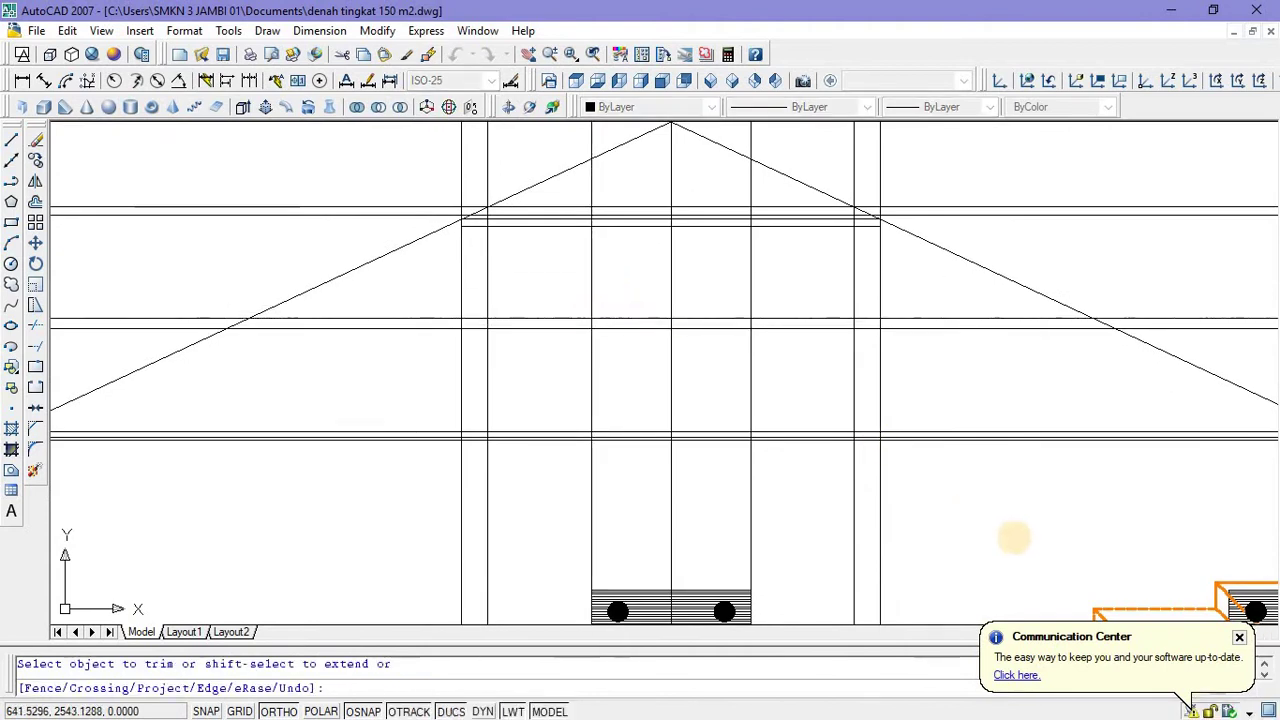
click(910, 190)
middle_drag(914, 214, 624, 233)
middle_drag(479, 570, 548, 430)
click(538, 460)
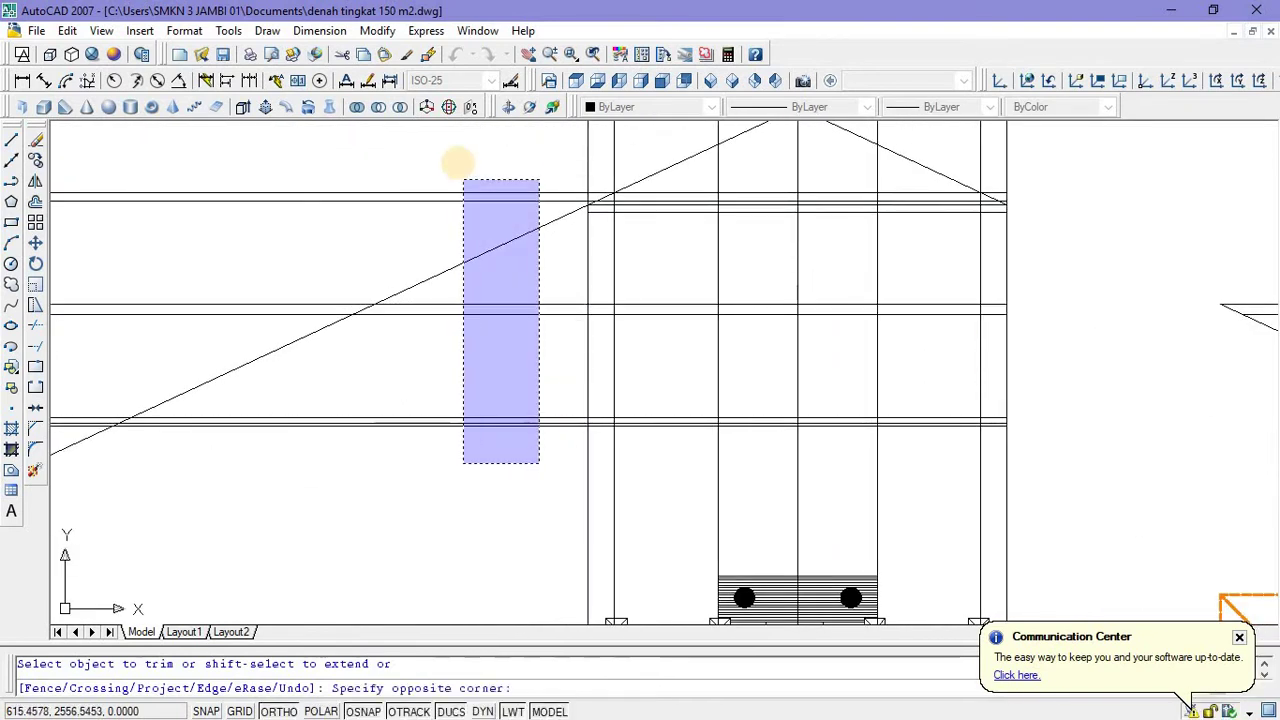
click(458, 163)
Trim the vertical guides, ridge-level line and crossing slope extension above the right-hand roof slope.
middle_drag(433, 303, 381, 481)
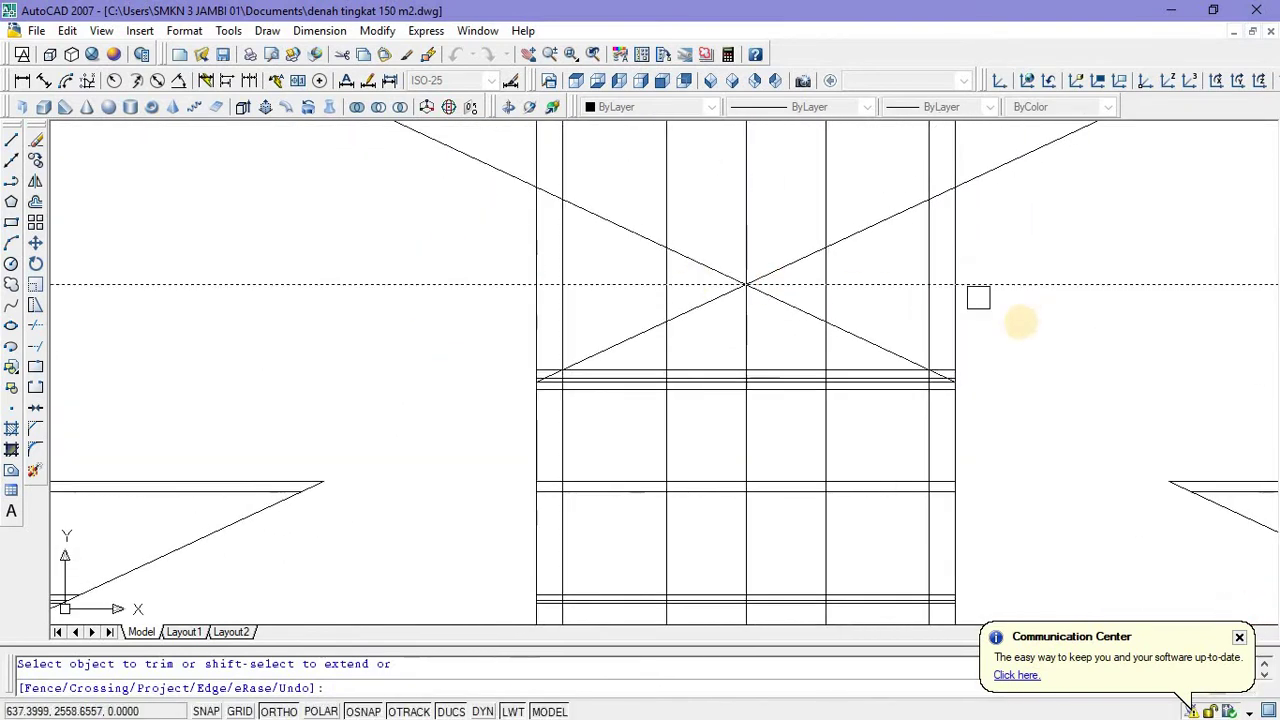
click(1017, 324)
click(860, 217)
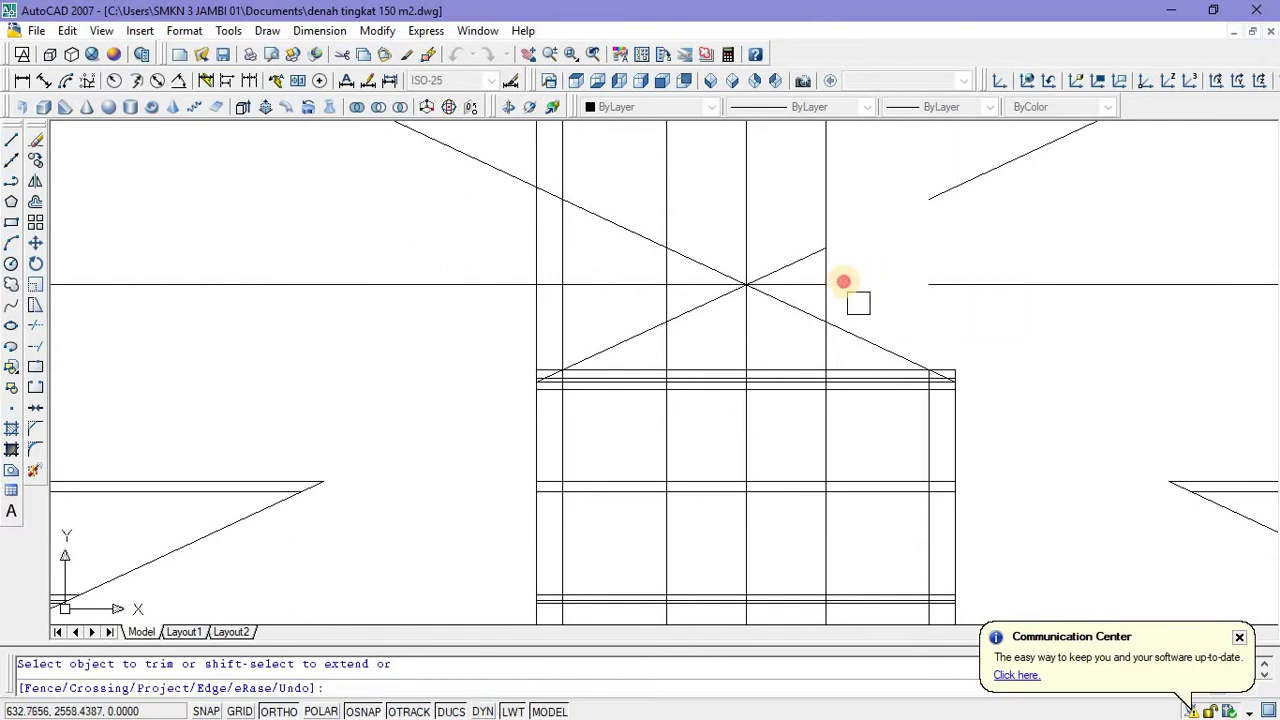
click(858, 303)
click(808, 212)
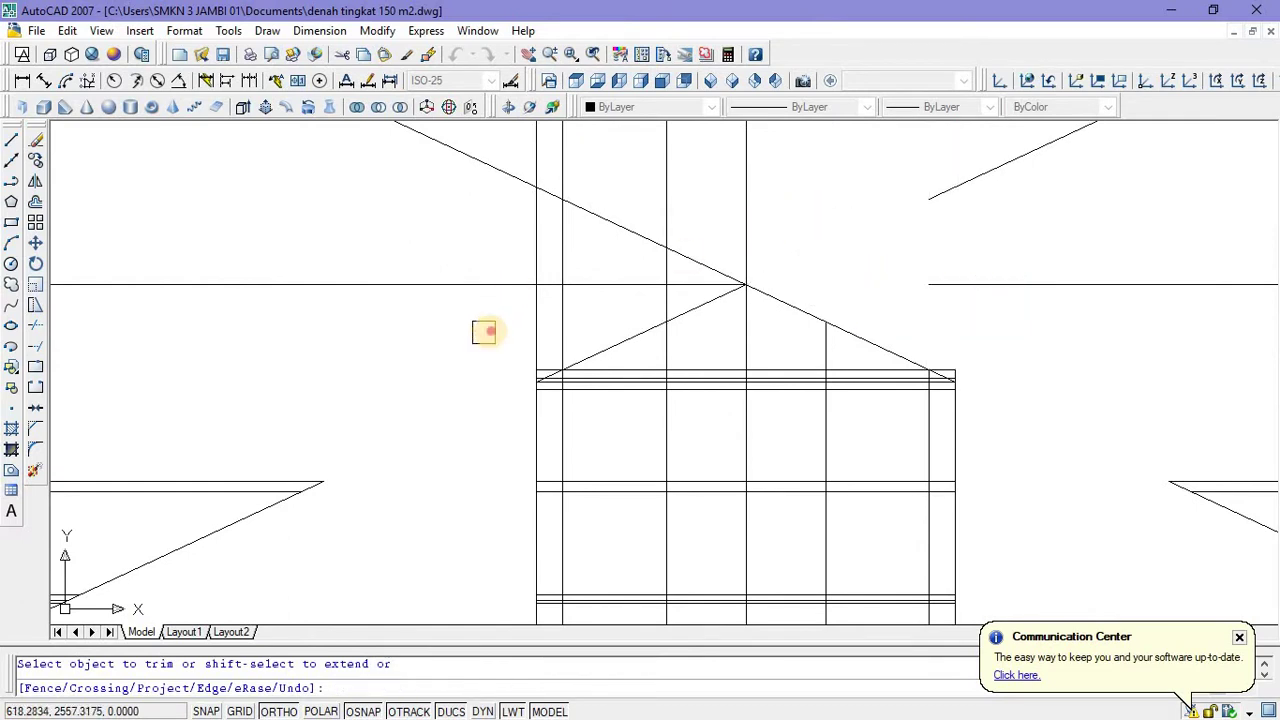
Trim the vertical guides, ridge-level line and crossing slope extension above the left-hand roof slope.
click(484, 332)
click(569, 249)
scroll(670, 297, up, 3)
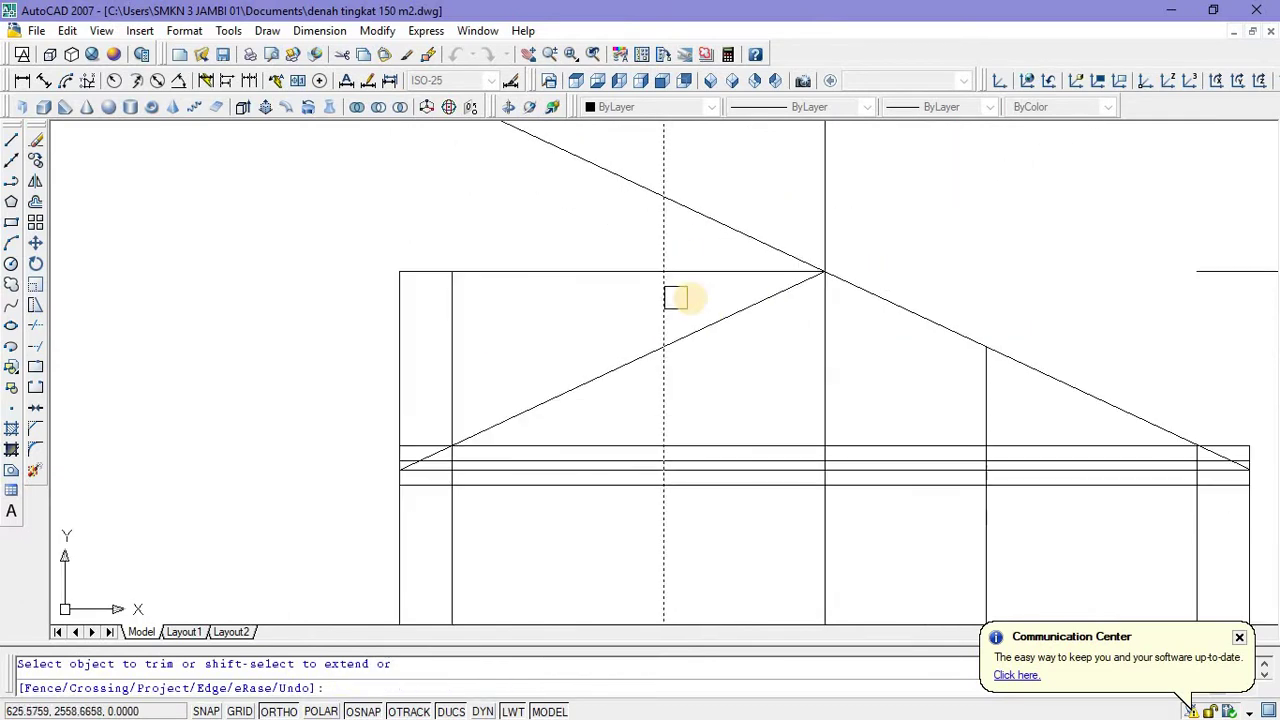
click(689, 298)
click(542, 152)
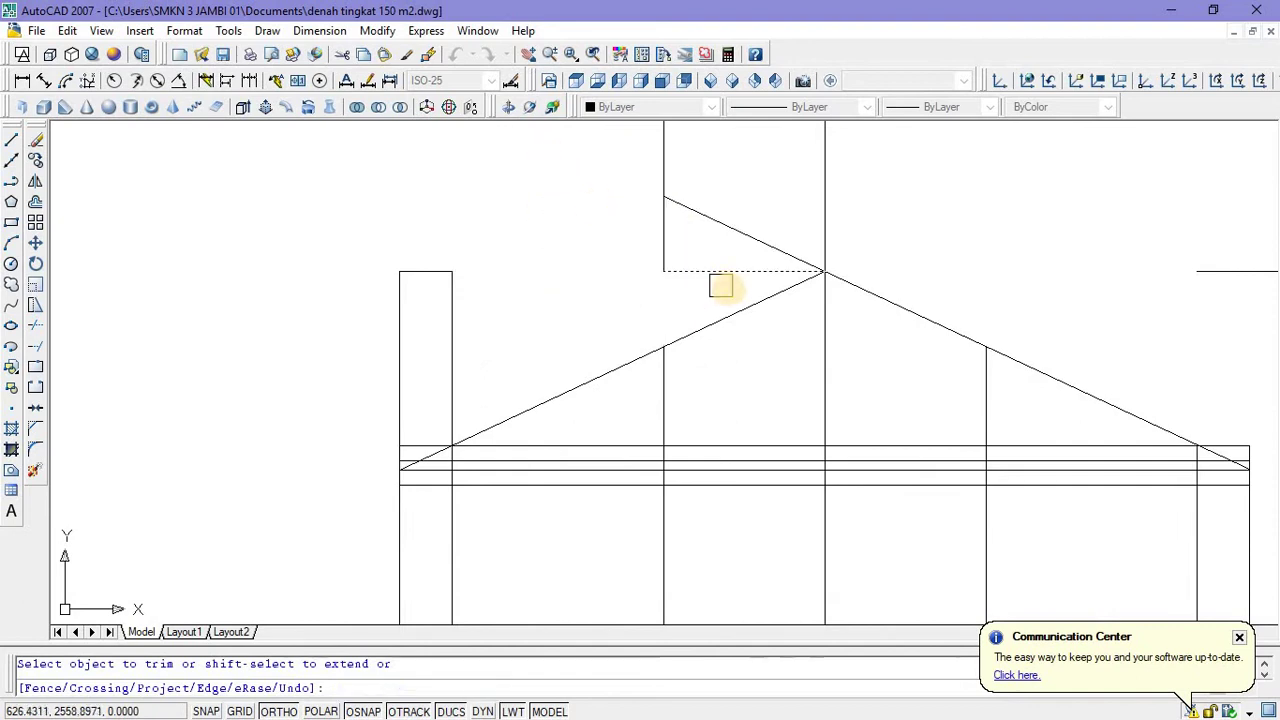
click(721, 286)
click(640, 180)
scroll(591, 213, down, 2)
click(550, 306)
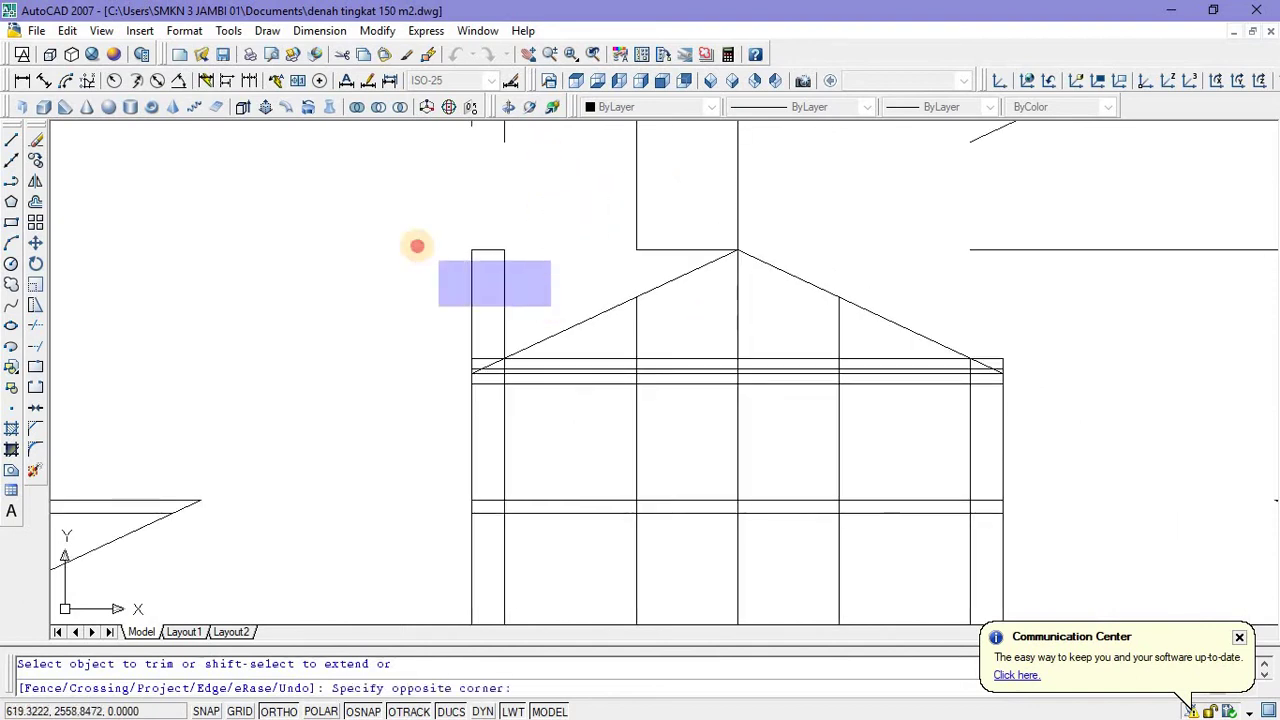
click(417, 245)
Trim the horizontal line ends and overhang guide stubs projecting past the roof slopes at both eaves.
scroll(482, 355, up, 3)
scroll(460, 360, up, 3)
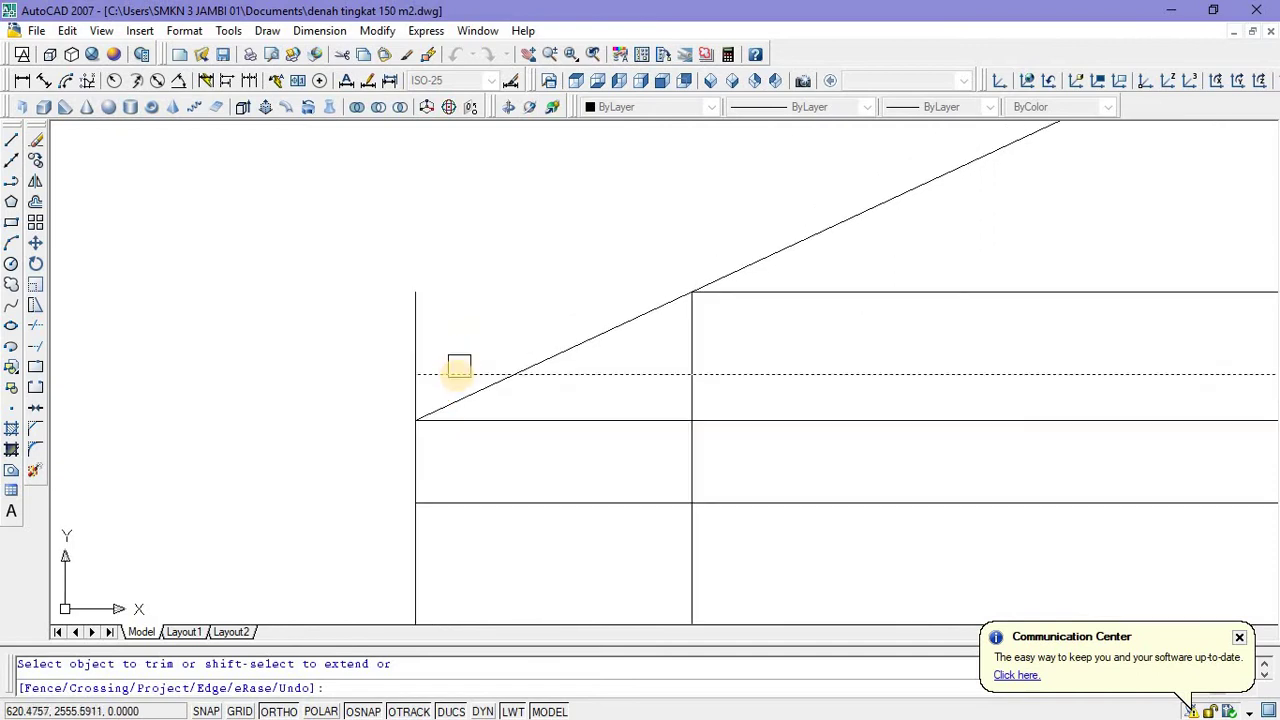
scroll(729, 320, down, 2)
middle_drag(729, 320, 940, 343)
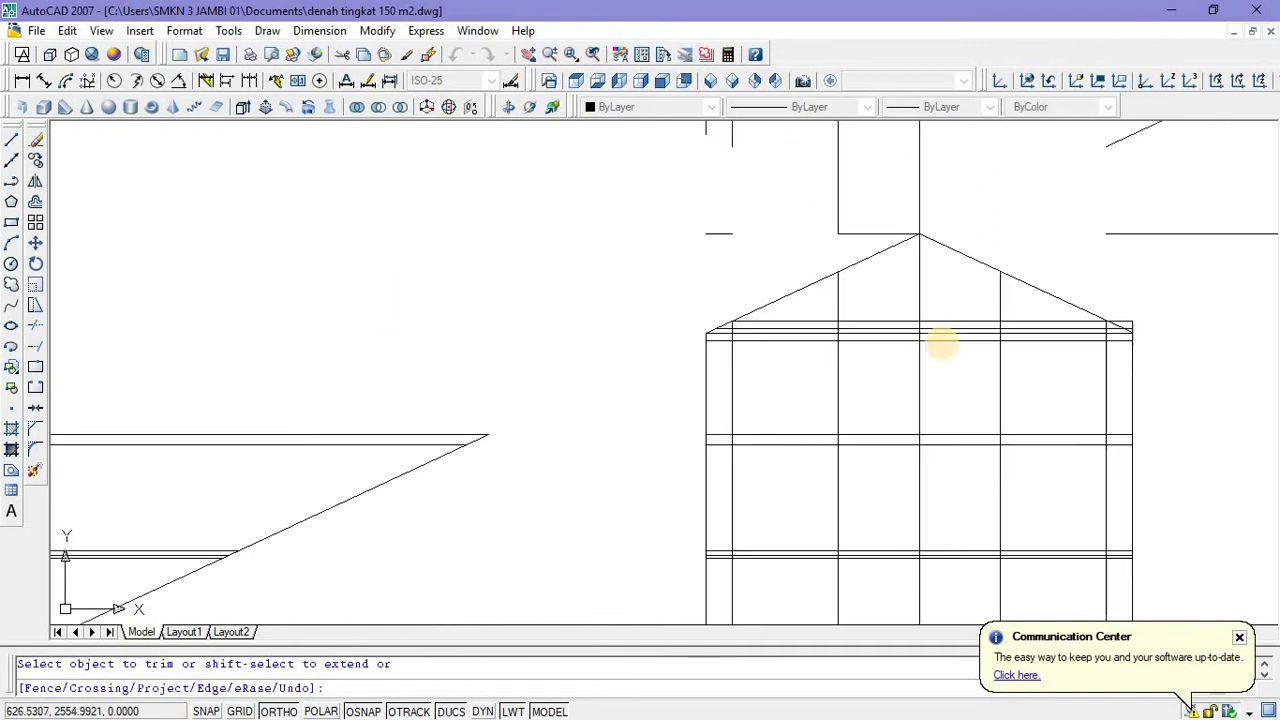
scroll(1149, 312, up, 5)
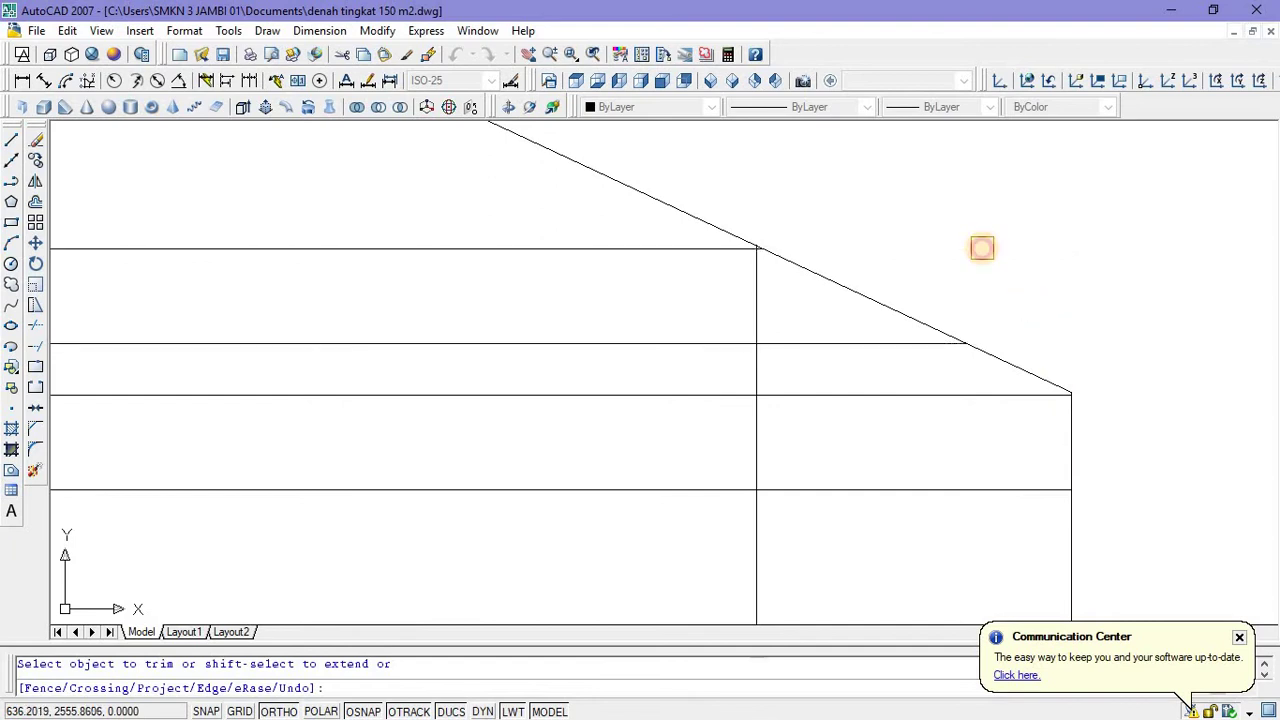
Trim the central vertical guide above the roof apex and end the Trim command.
scroll(982, 248, down, 4)
middle_drag(722, 186, 691, 343)
scroll(690, 332, up, 3)
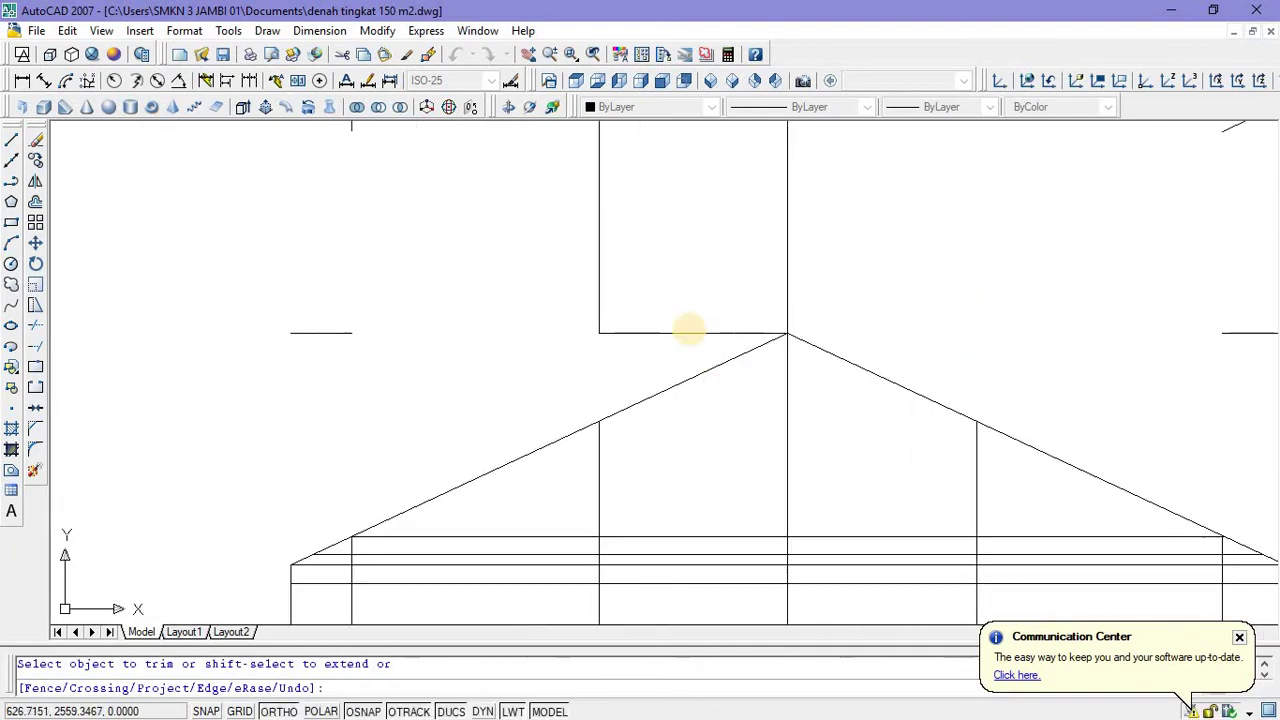
click(864, 270)
click(440, 175)
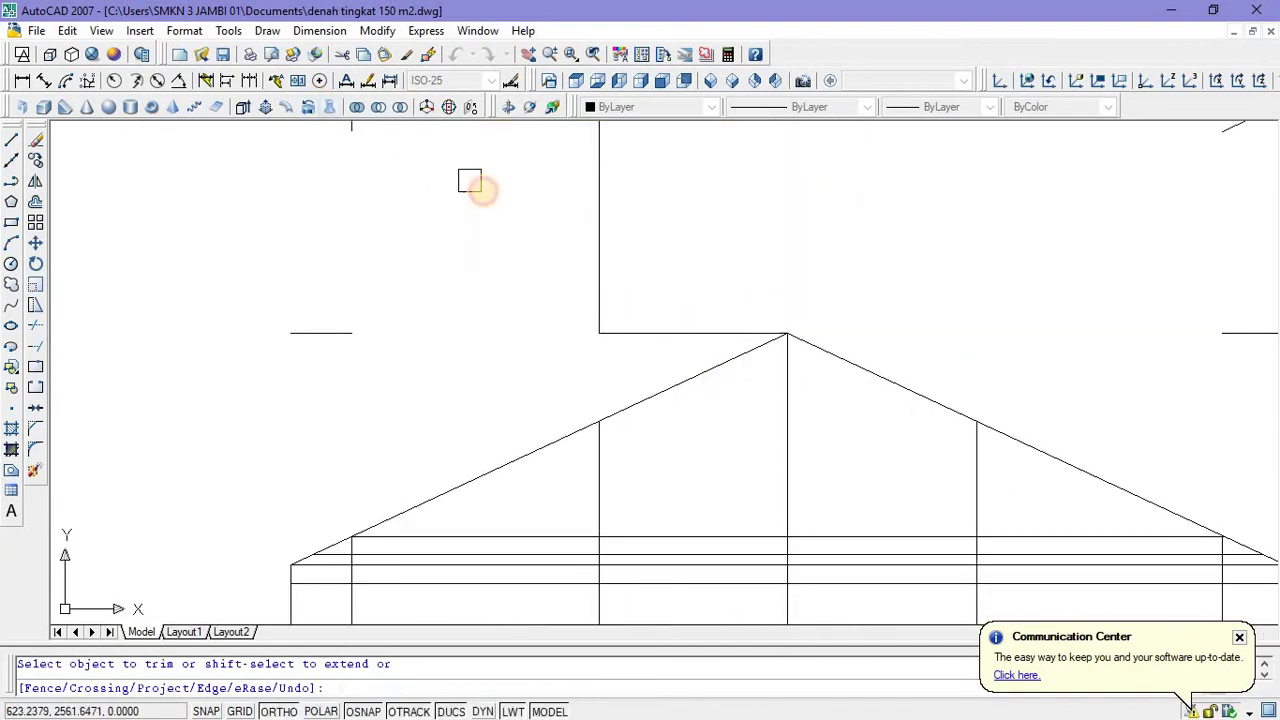
key(Escape)
Erase the ridge-level line beside the roof apex and the leftover guide pieces above the left roof slope.
click(643, 330)
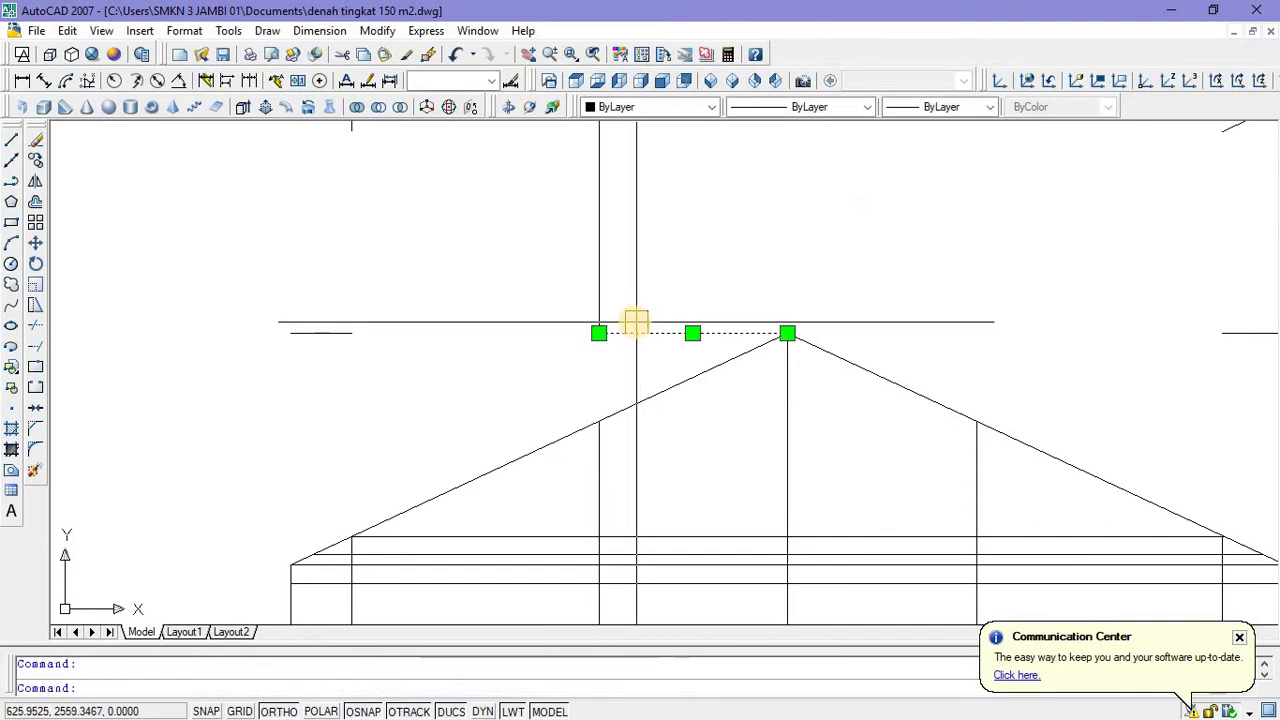
key(Delete)
scroll(598, 295, down, 3)
click(514, 343)
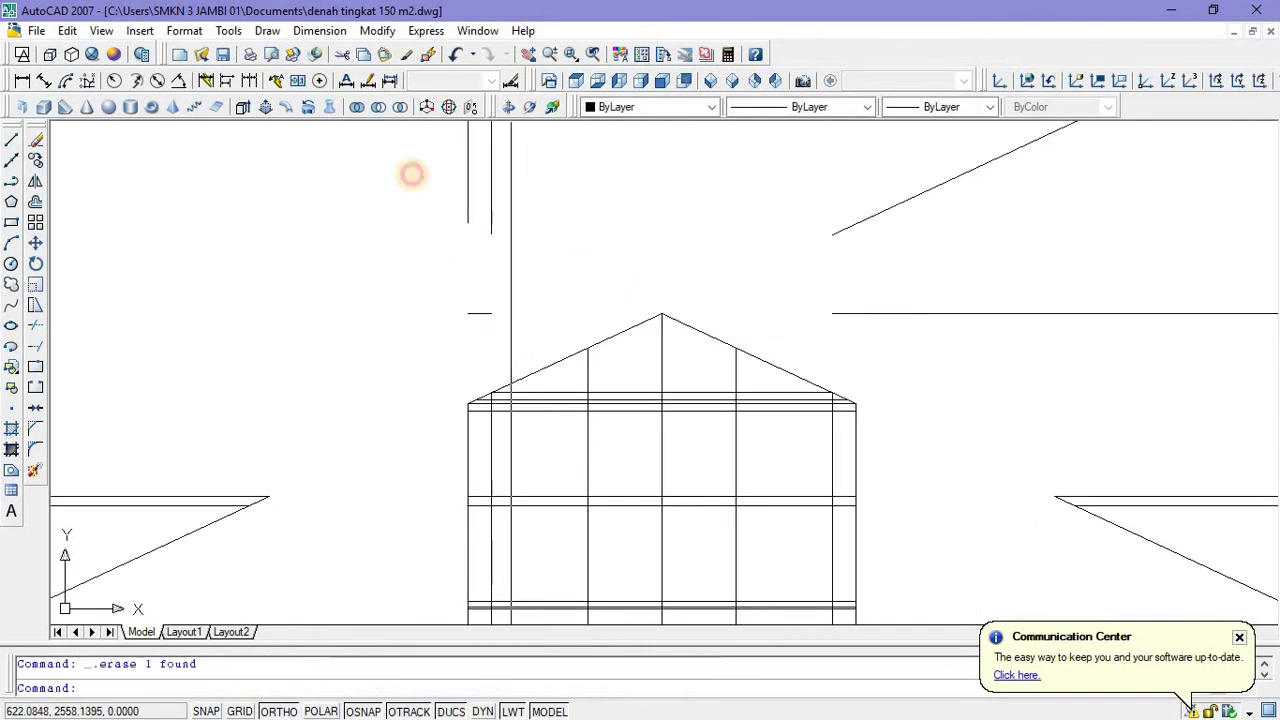
click(409, 165)
key(Delete)
Erase the leftover slope extension and ridge-level line beyond the right side of the roof.
middle_drag(967, 309, 757, 294)
click(800, 354)
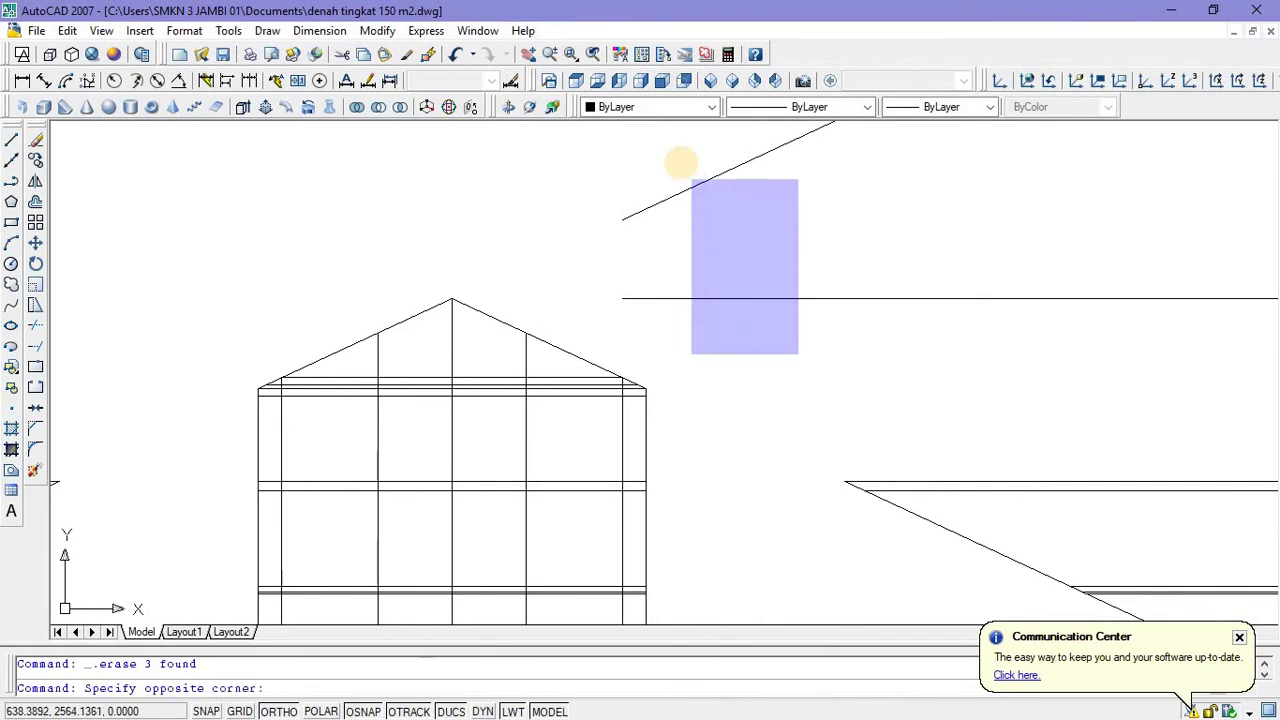
click(693, 177)
key(Delete)
Erase the detached floor-level lines and slope extensions on both sides of the elevation.
scroll(693, 177, down, 2)
click(1100, 486)
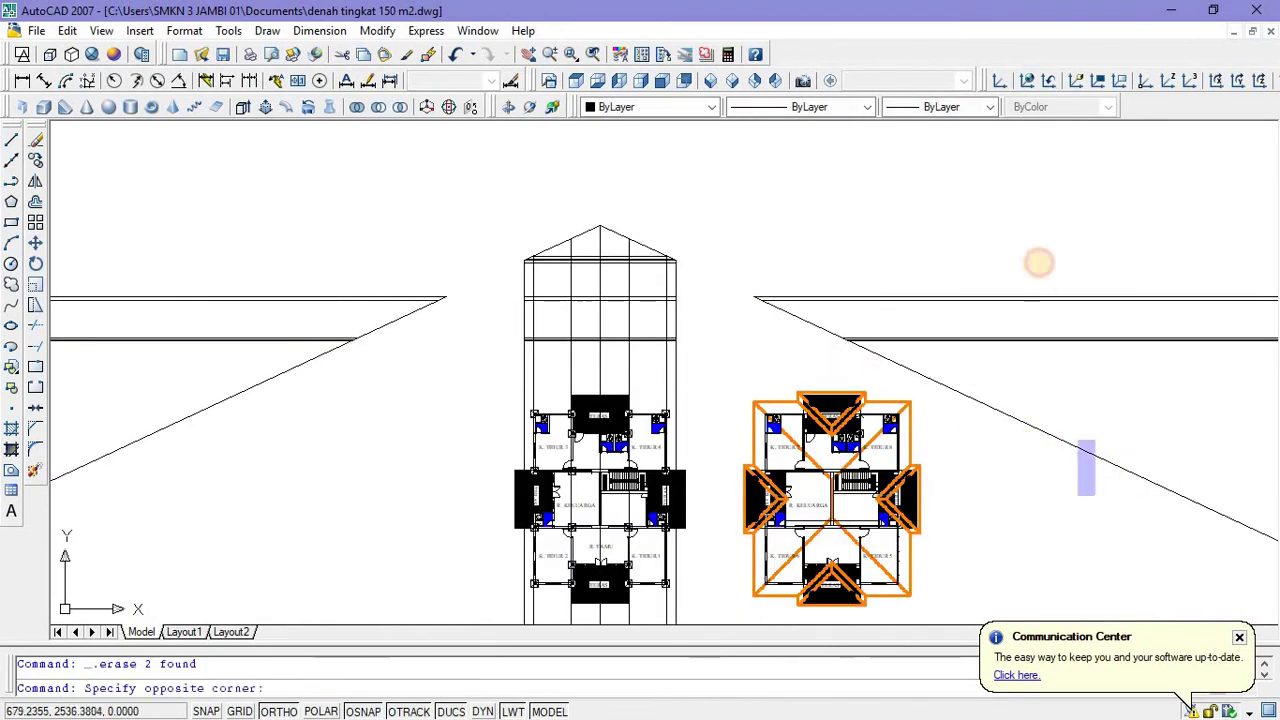
click(1012, 226)
key(Delete)
middle_drag(808, 277, 1062, 337)
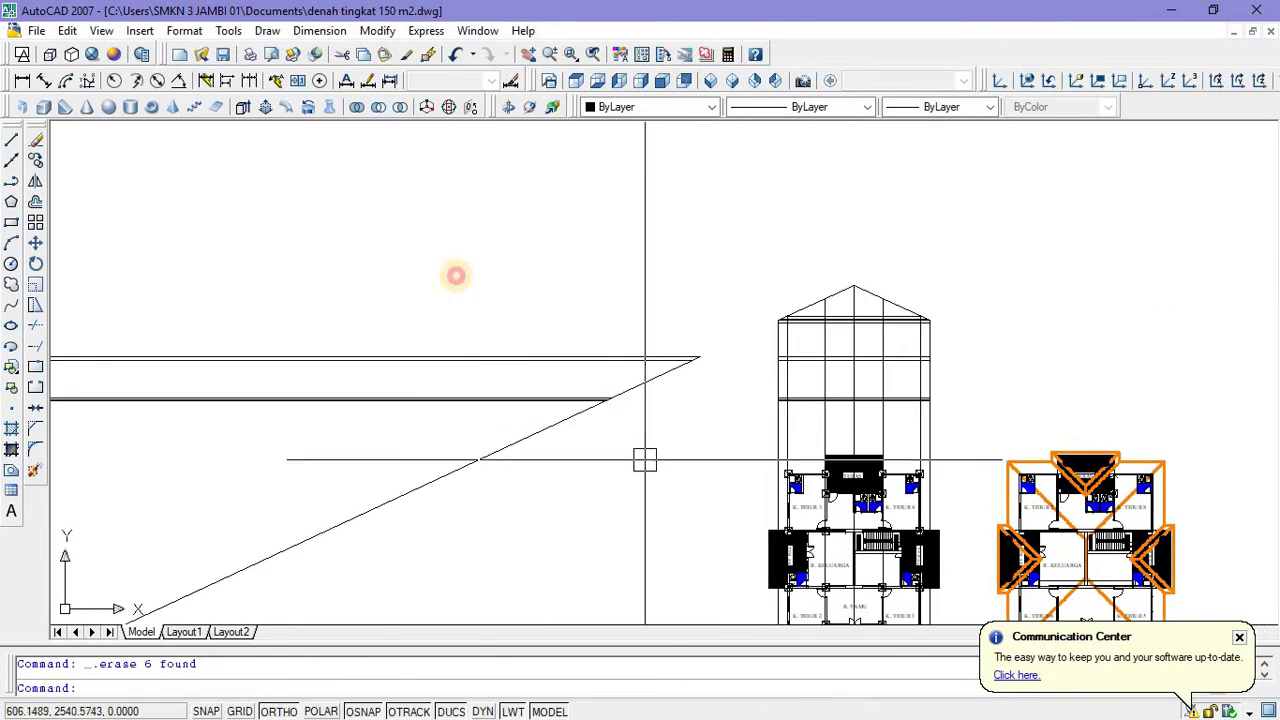
click(643, 457)
click(426, 251)
key(Delete)
Trim the left overhang guide between the eaves, the middle floor band and the base lines.
middle_drag(840, 371, 663, 286)
scroll(608, 334, up, 3)
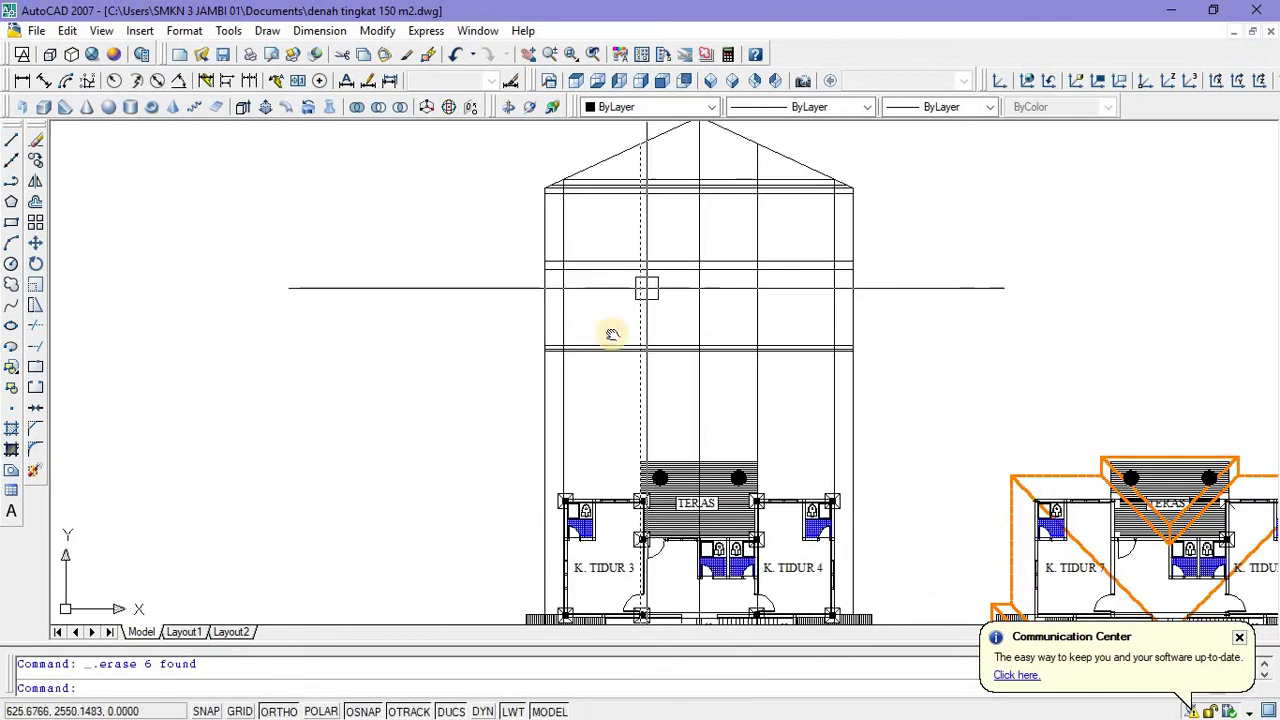
scroll(602, 325, up, 3)
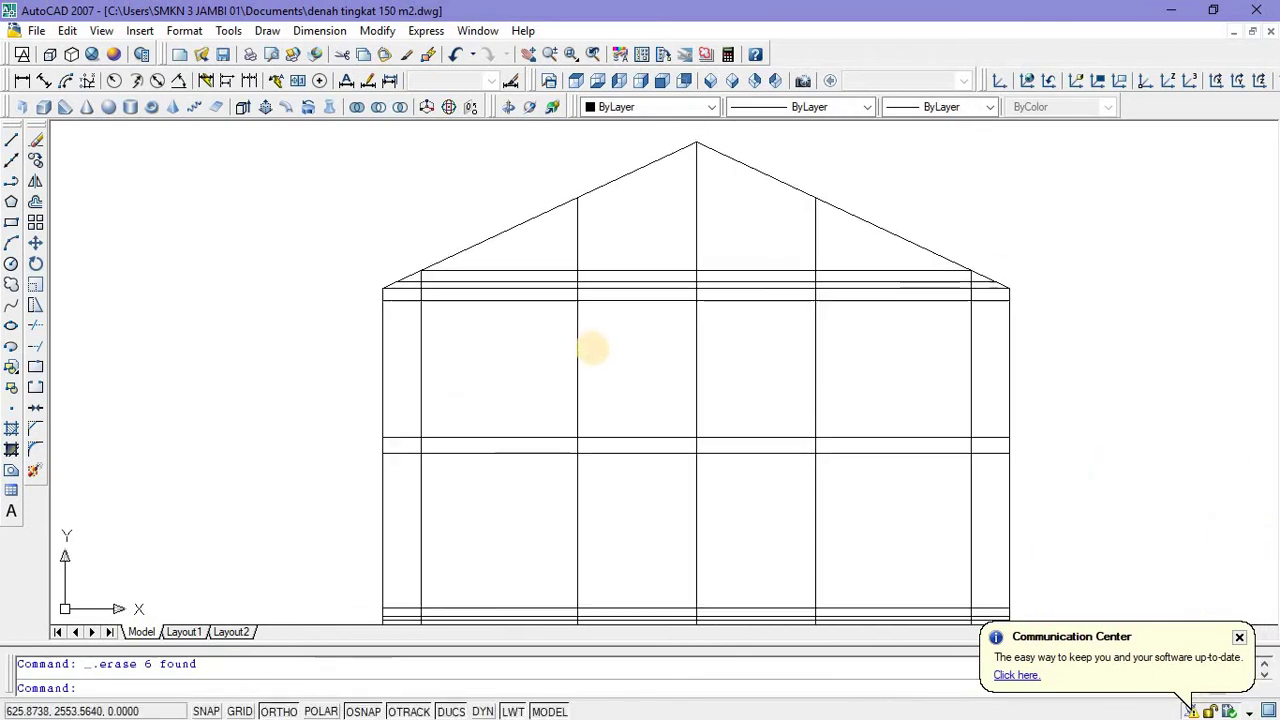
scroll(589, 343, down, 4)
scroll(589, 342, up, 3)
mouse_move(591, 340)
middle_down()
mouse_move(565, 300)
mouse_move(574, 374)
mouse_move(541, 354)
middle_up()
scroll(567, 301, down, 4)
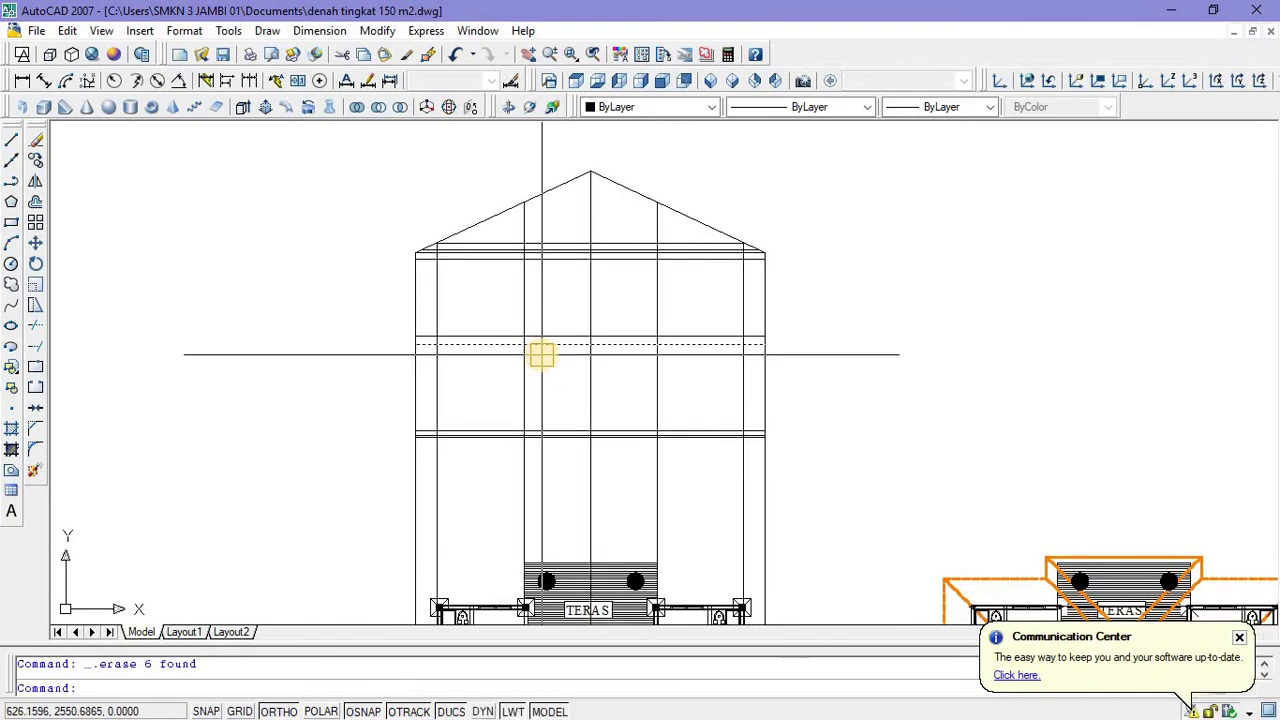
key(Return)
key(Return)
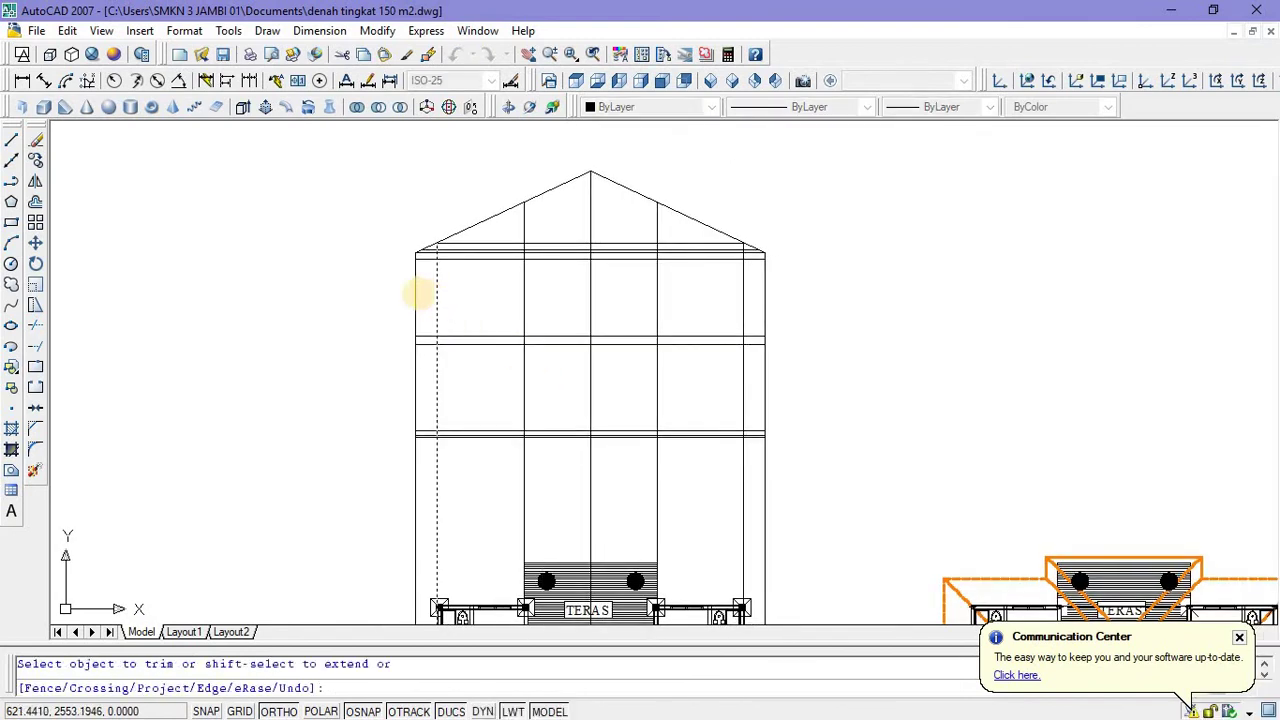
scroll(421, 340, up, 3)
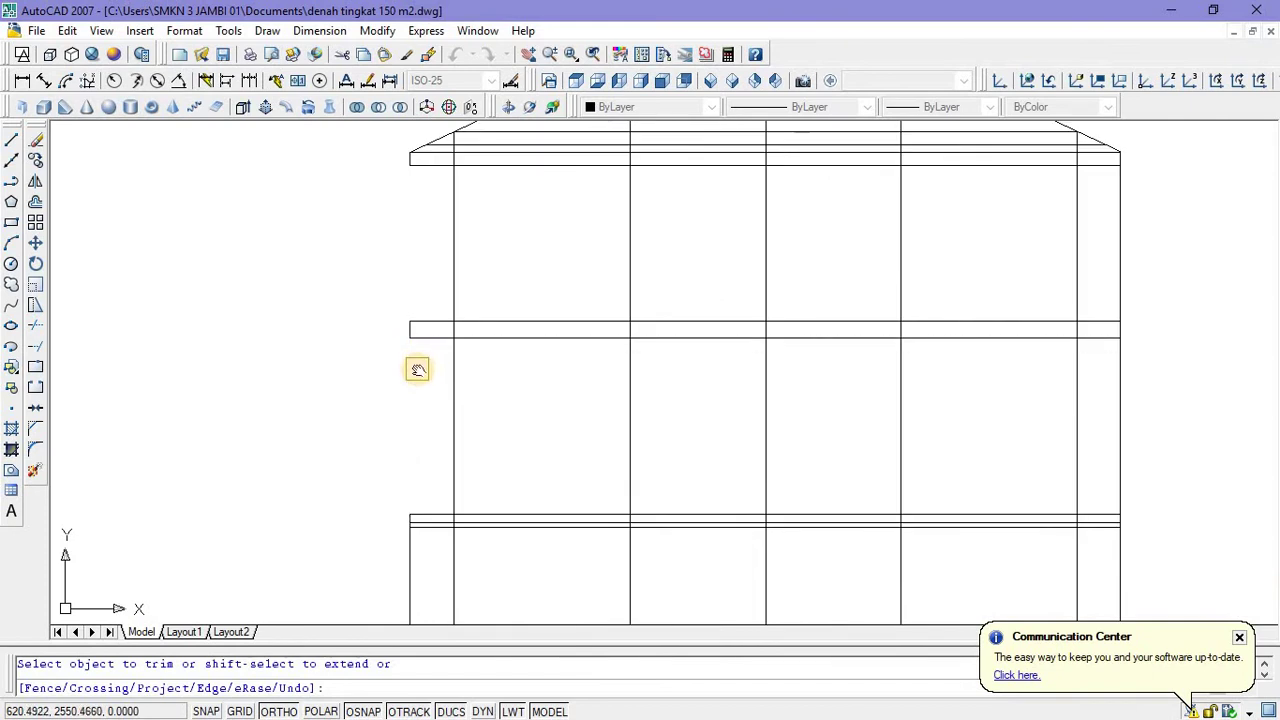
middle_drag(418, 370, 437, 449)
scroll(411, 386, down, 3)
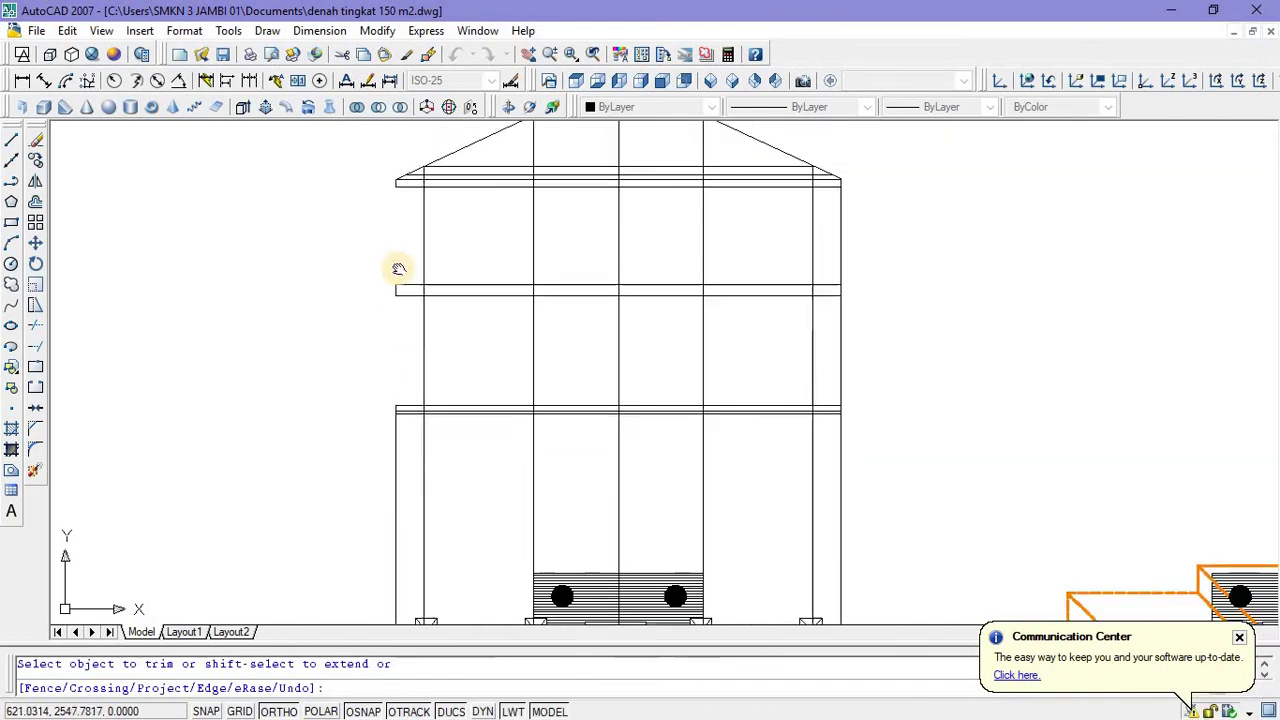
Trim the right overhang guide above the base lines and the middle floor band ends projecting past both outer walls.
middle_drag(398, 269, 397, 300)
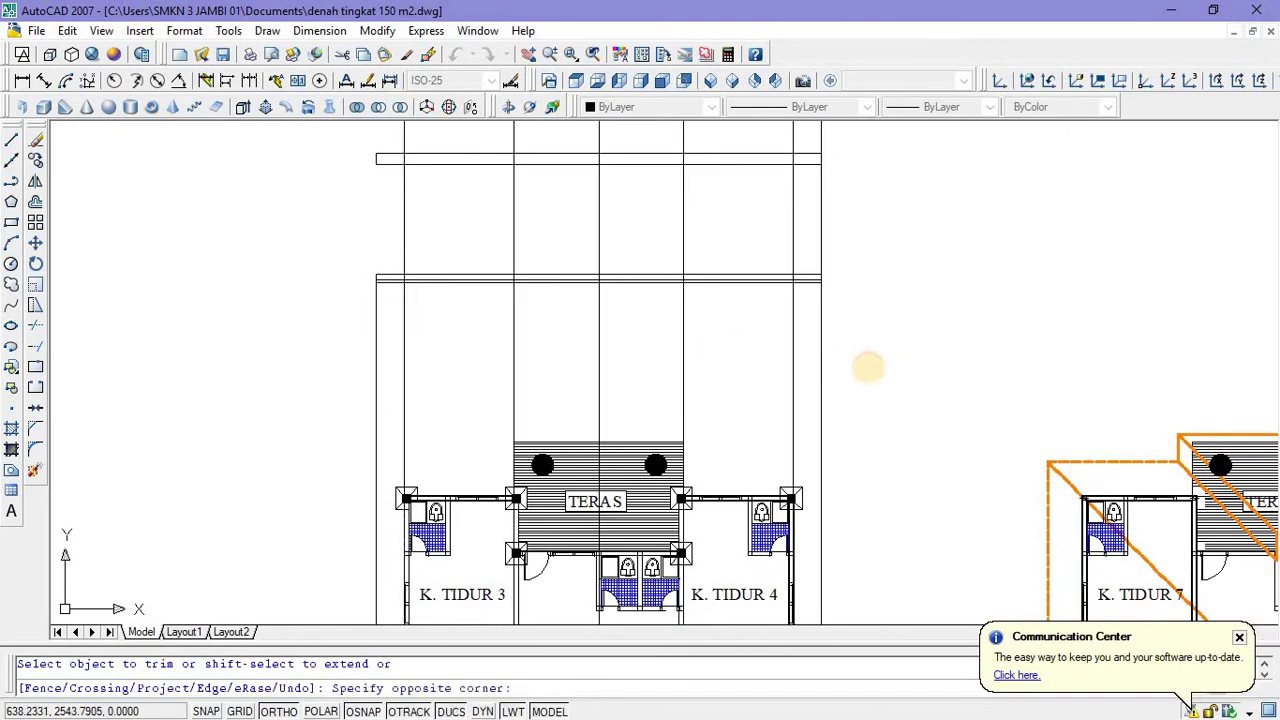
middle_drag(826, 241, 826, 391)
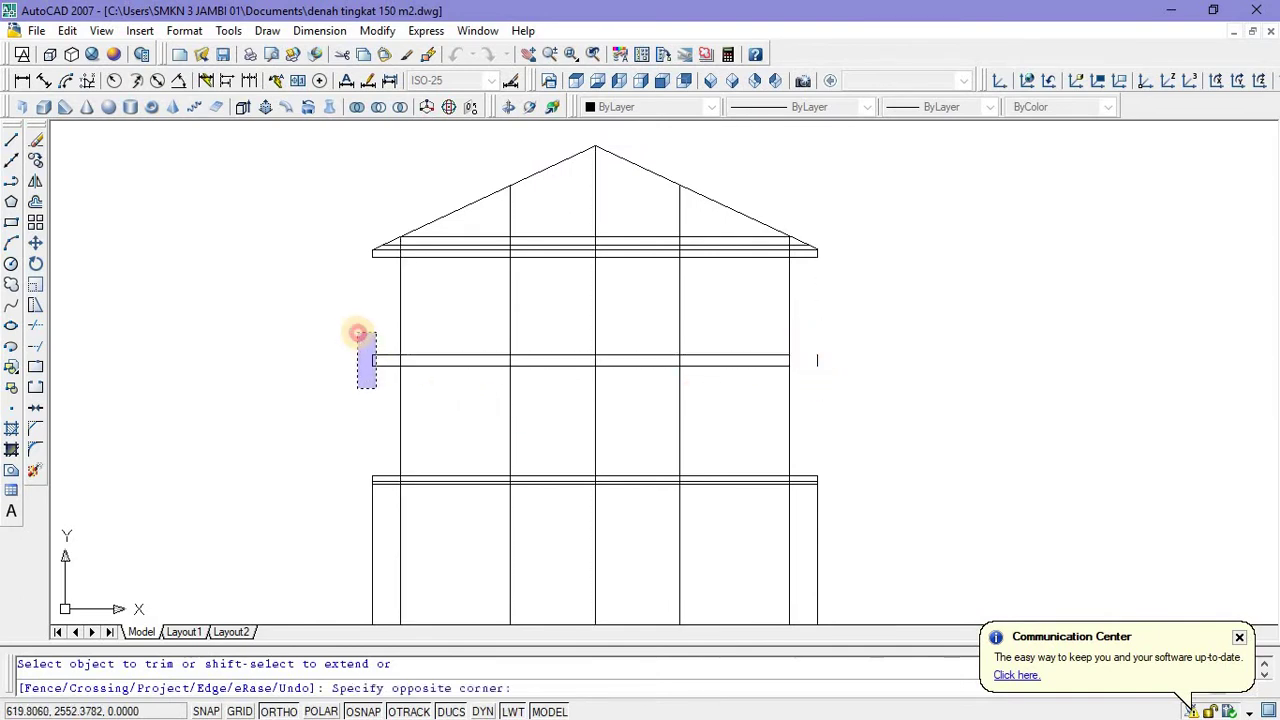
click(358, 333)
Trim the three inner vertical guides inside the roof triangle and end the Trim command.
scroll(714, 311, up, 3)
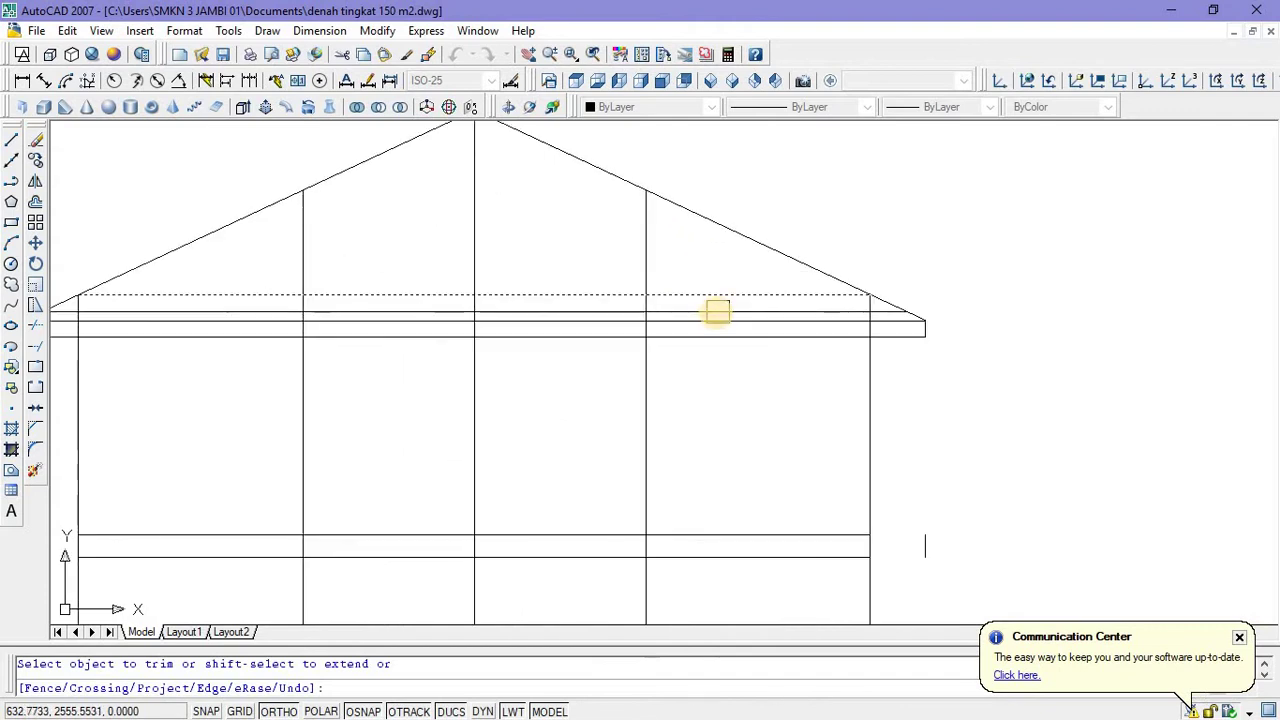
scroll(709, 298, down, 2)
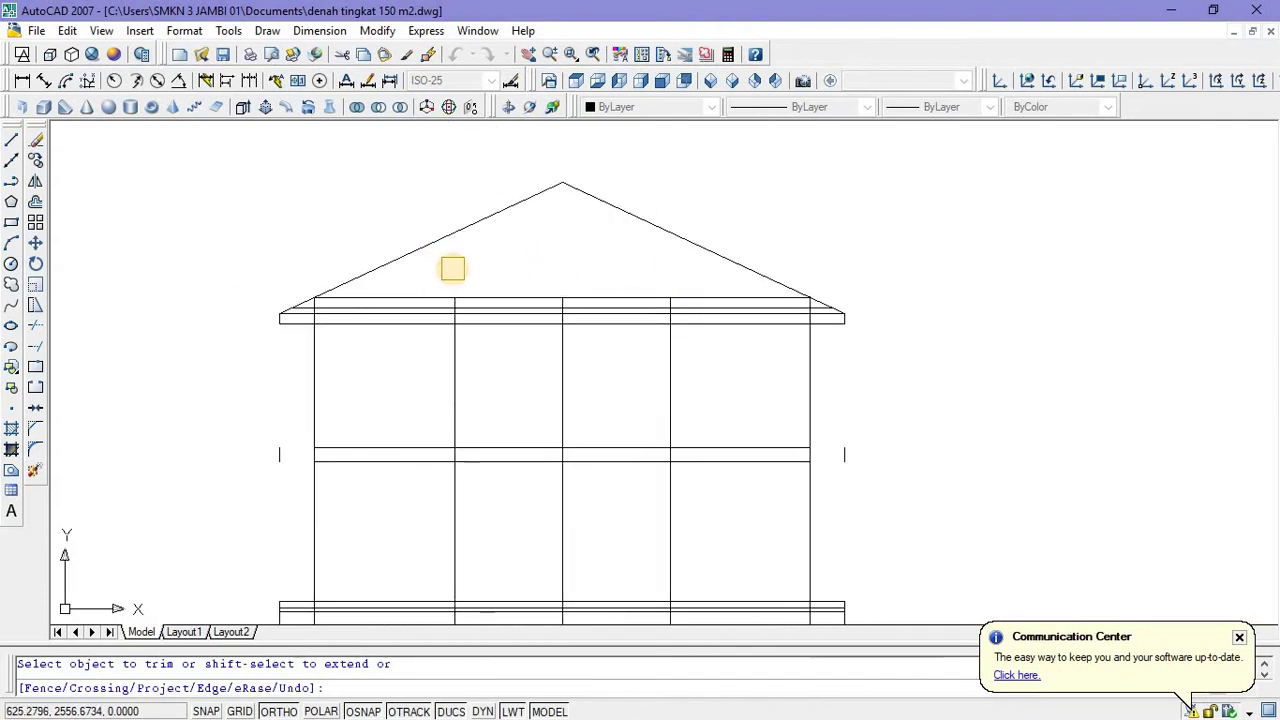
key(Escape)
Erase the two horizontal construction lines inside the roof just above the eaves band.
scroll(484, 300, up, 3)
click(486, 296)
click(488, 313)
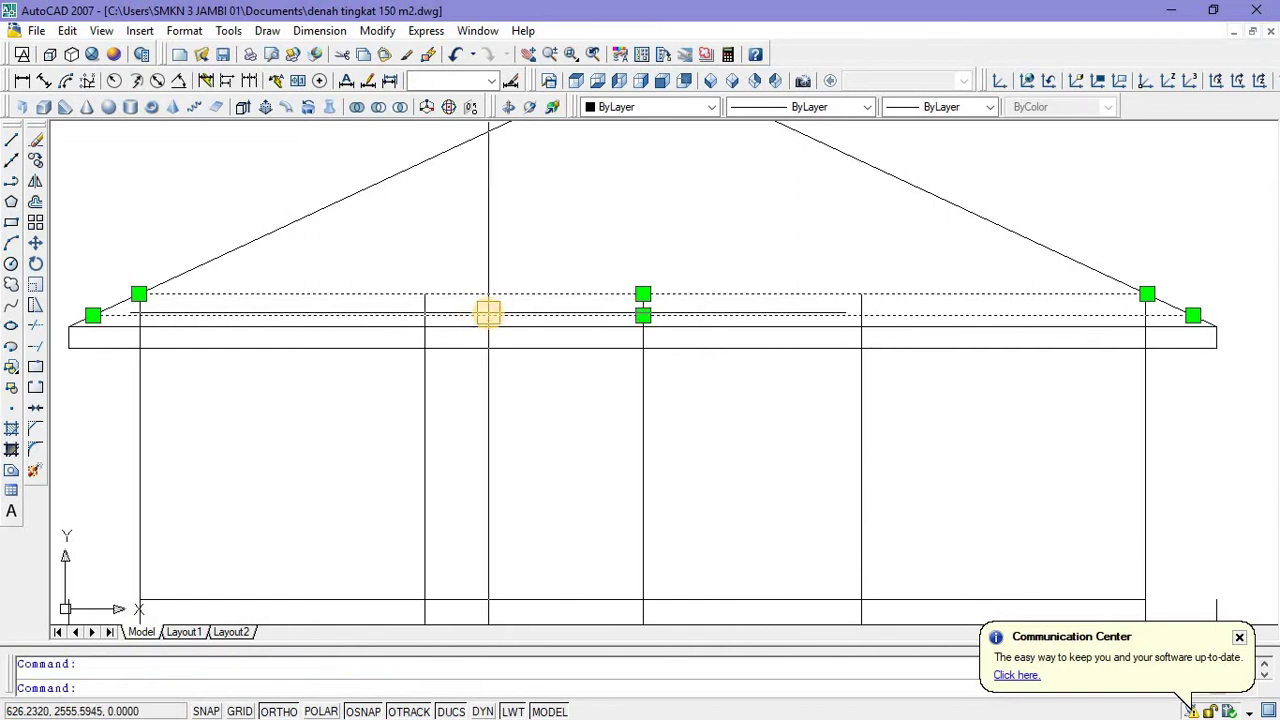
key(Delete)
Trim the left outer wall line and the first inner vertical back to the underside of the eaves band.
scroll(514, 309, down, 3)
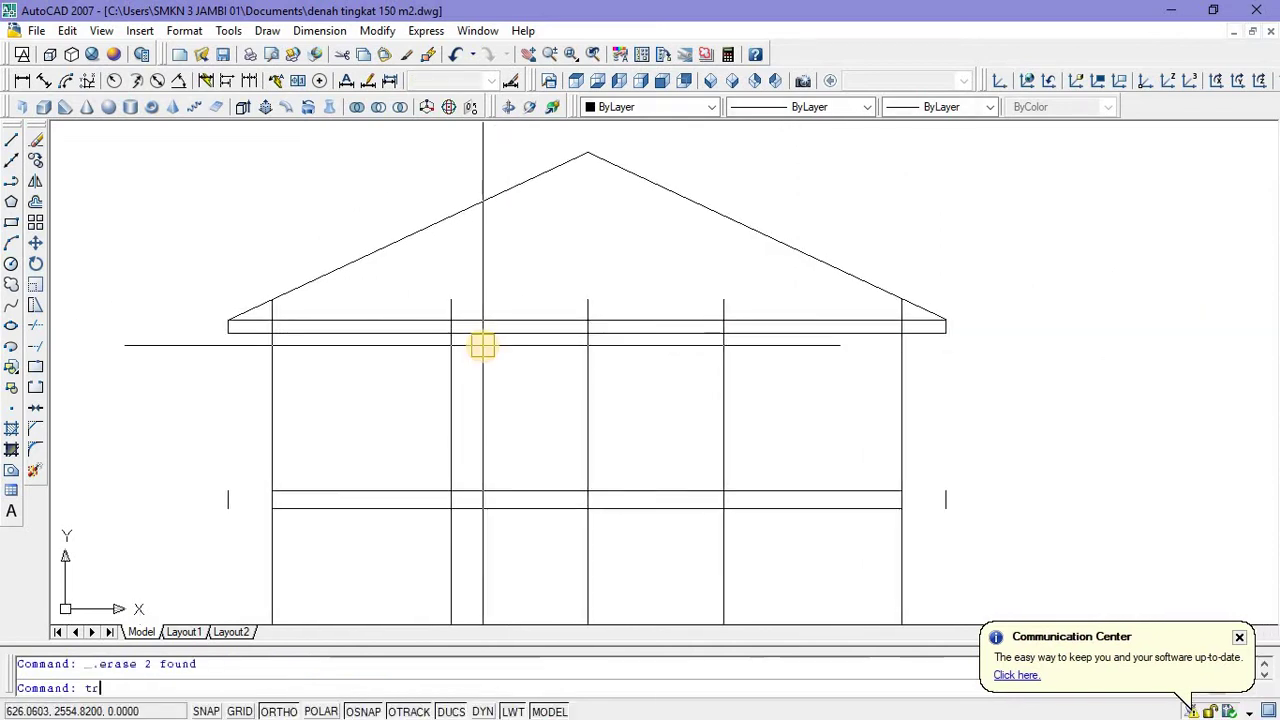
key(Return)
key(Return)
scroll(246, 306, up, 4)
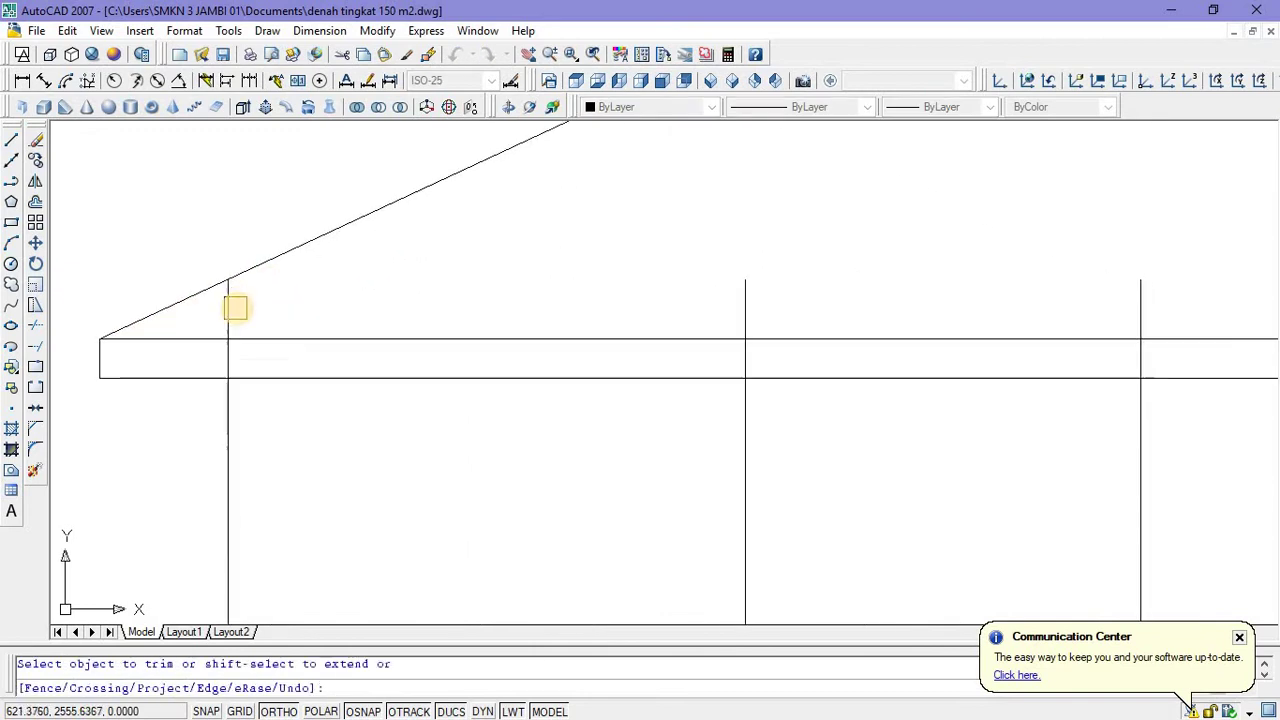
scroll(228, 345, up, 2)
scroll(227, 365, down, 4)
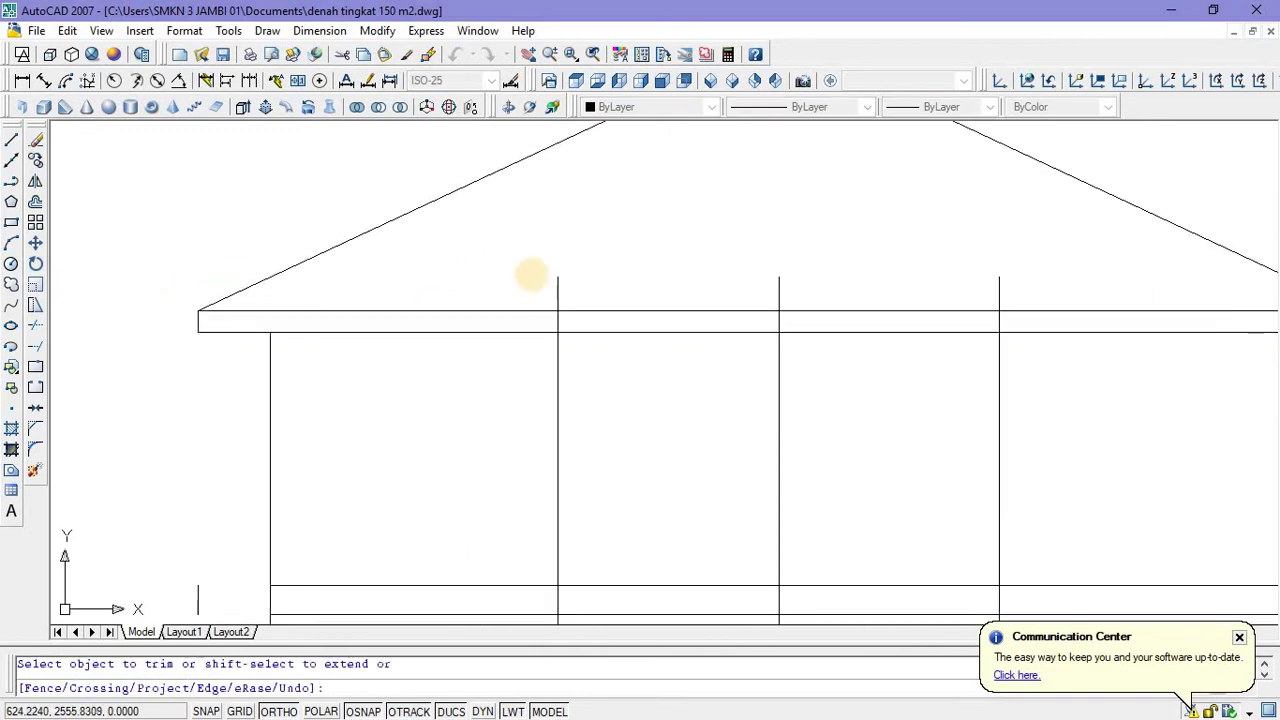
scroll(553, 314, up, 3)
scroll(540, 323, down, 2)
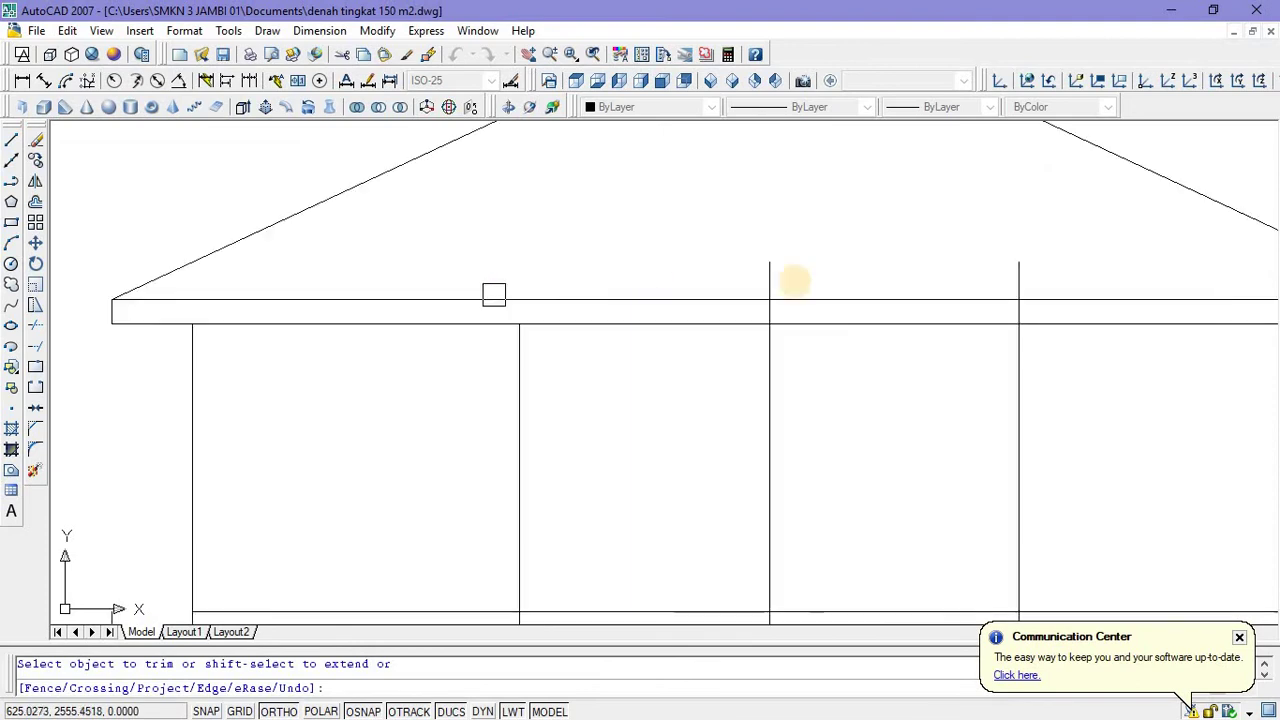
Trim the central, right inner and right outer wall verticals back to the underside of the eaves band.
scroll(775, 316, up, 4)
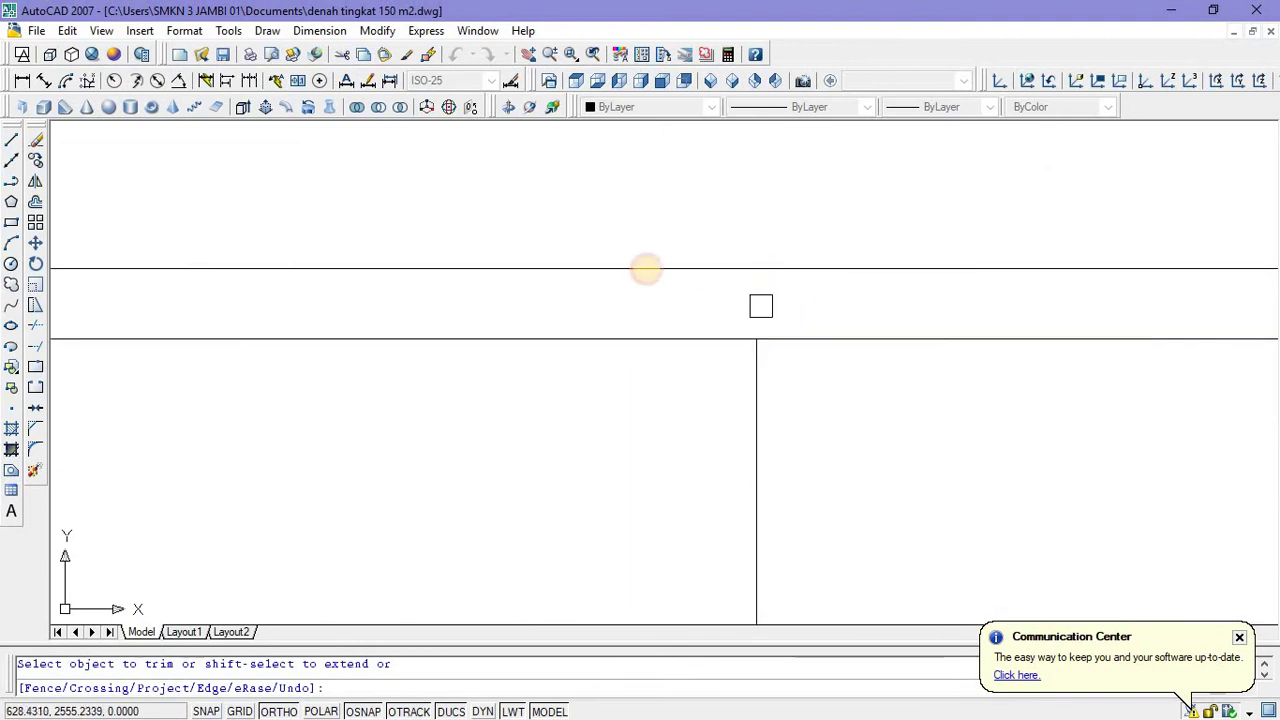
scroll(646, 269, down, 4)
middle_drag(971, 266, 775, 233)
scroll(775, 268, up, 4)
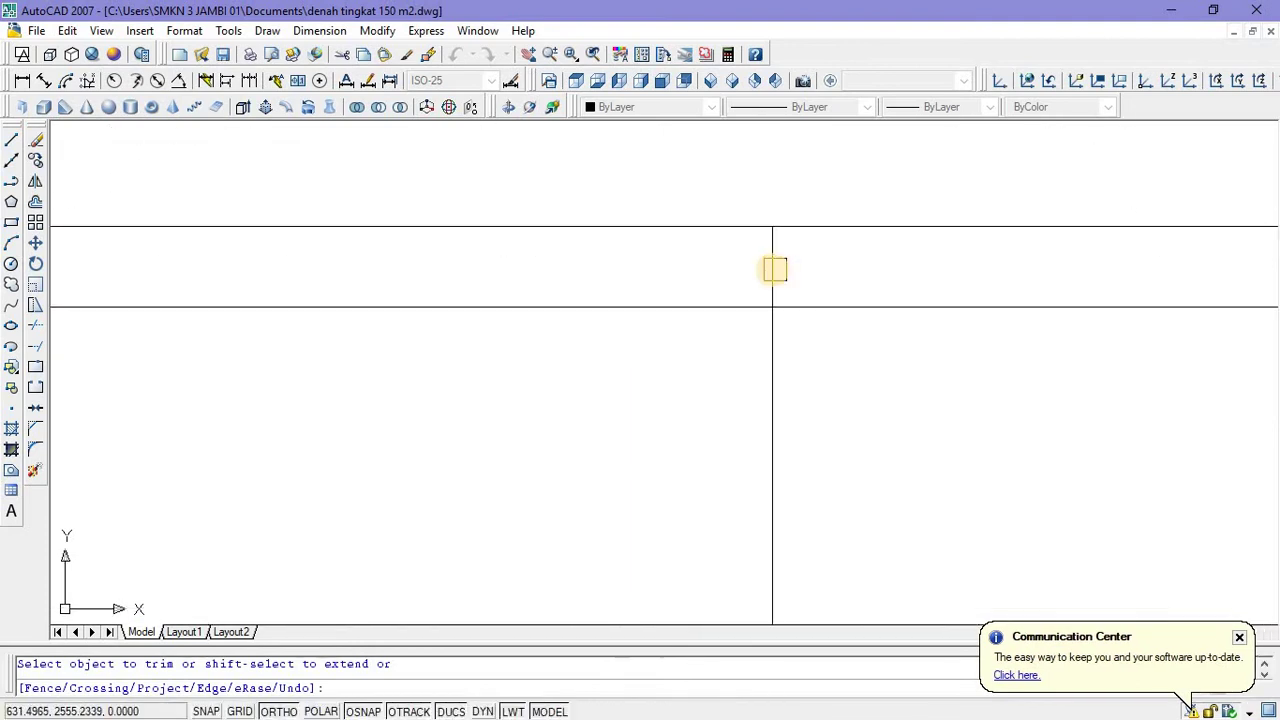
scroll(635, 245, down, 4)
scroll(966, 206, up, 4)
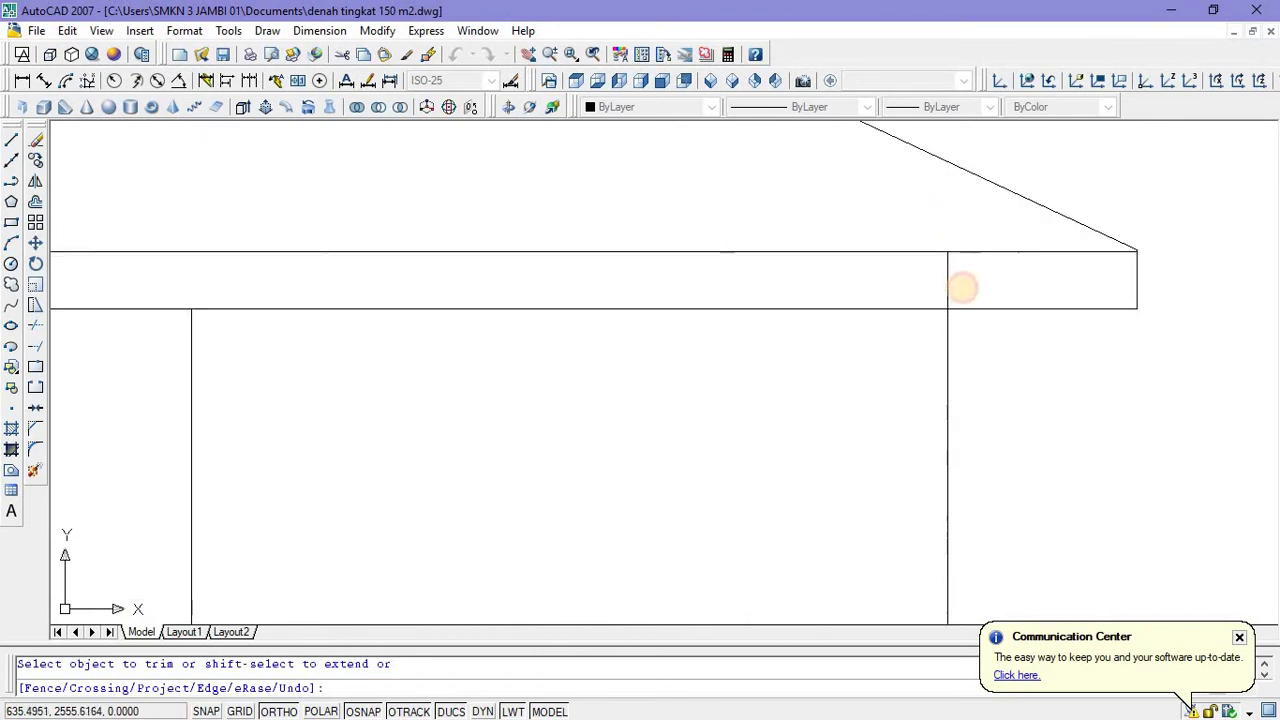
scroll(955, 275, down, 5)
Trim the topmost base line's ends past both outer walls and remove the overhang guides below the base.
mouse_move(957, 334)
middle_down()
mouse_move(908, 303)
mouse_move(966, 286)
middle_up()
scroll(920, 298, up, 3)
scroll(966, 335, up, 5)
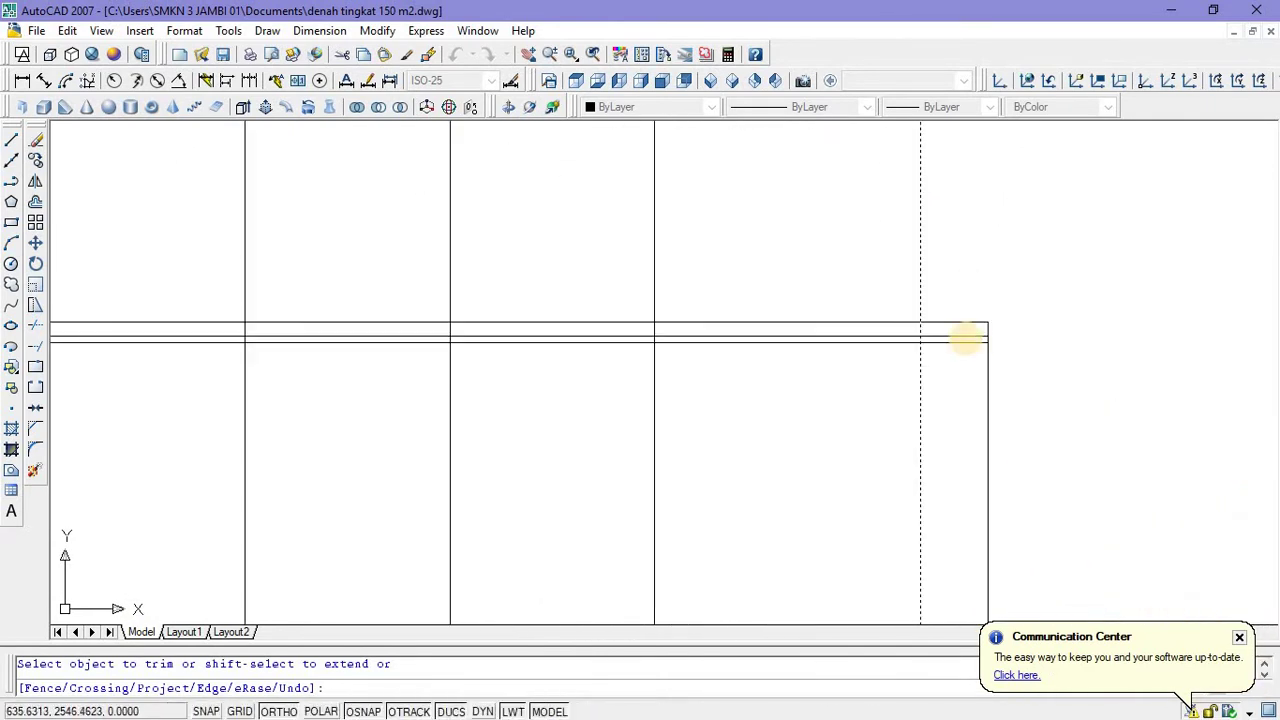
scroll(560, 360, down, 5)
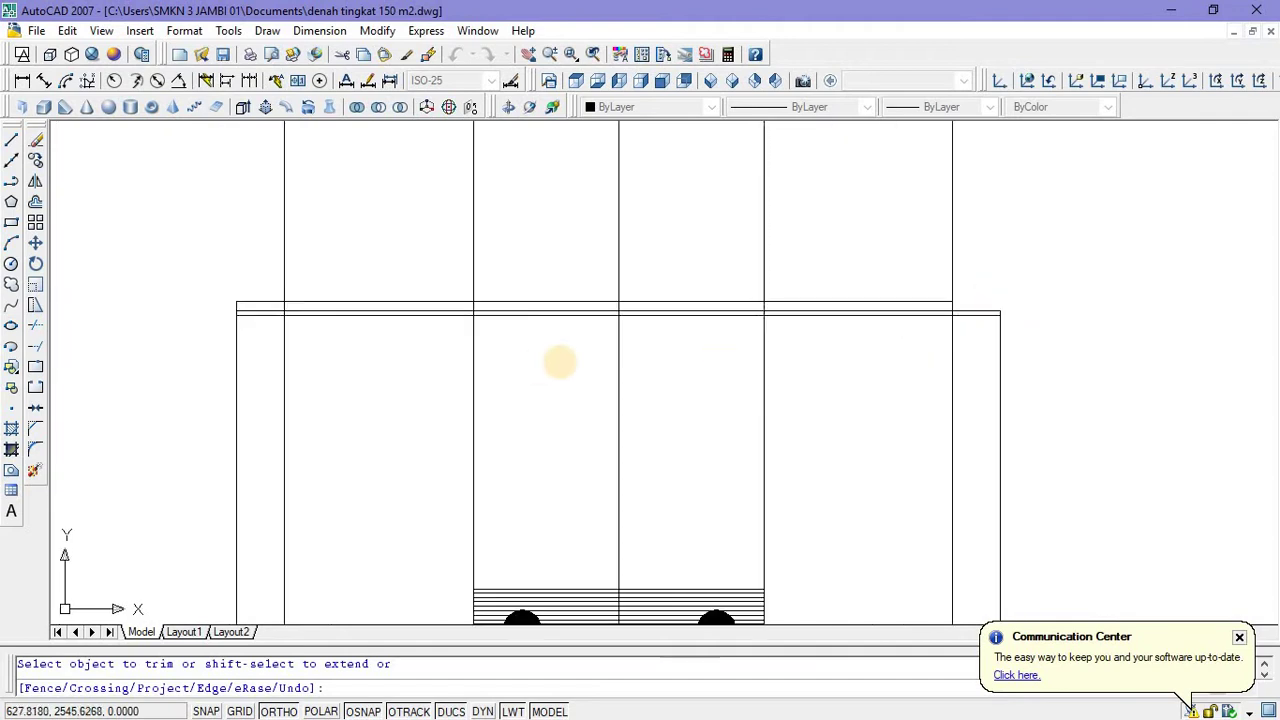
scroll(445, 340, up, 5)
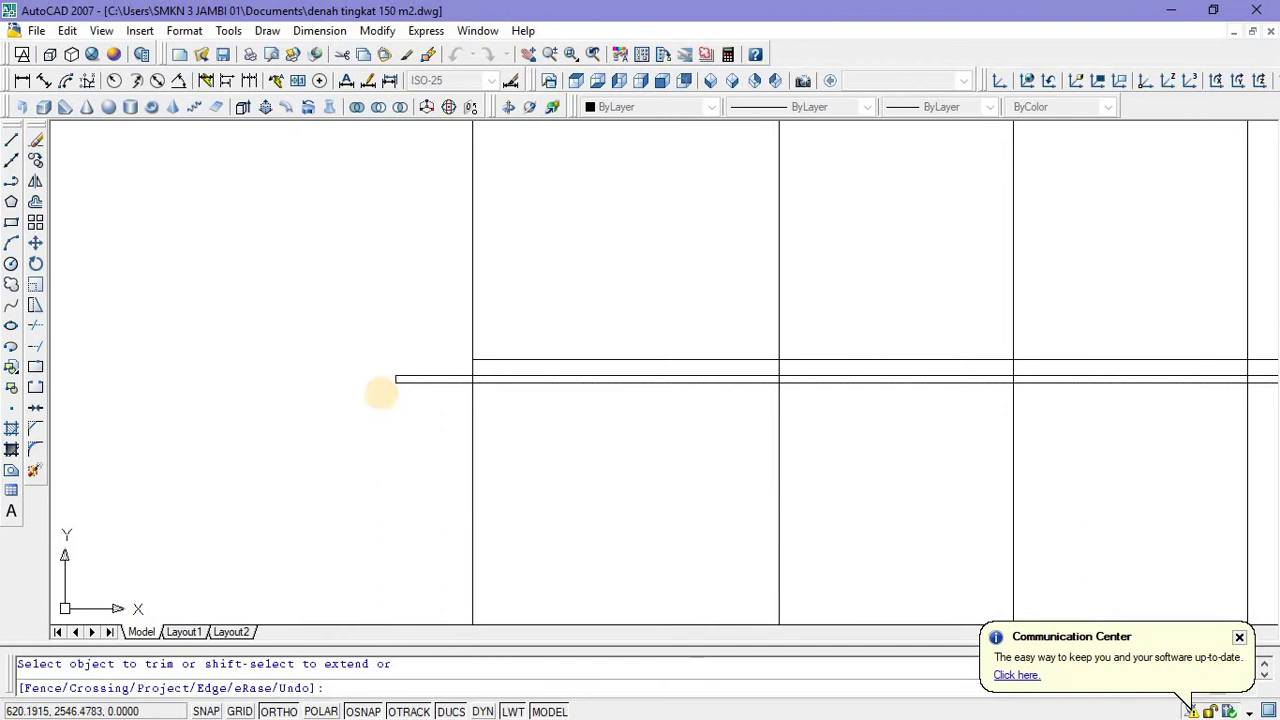
scroll(381, 393, down, 5)
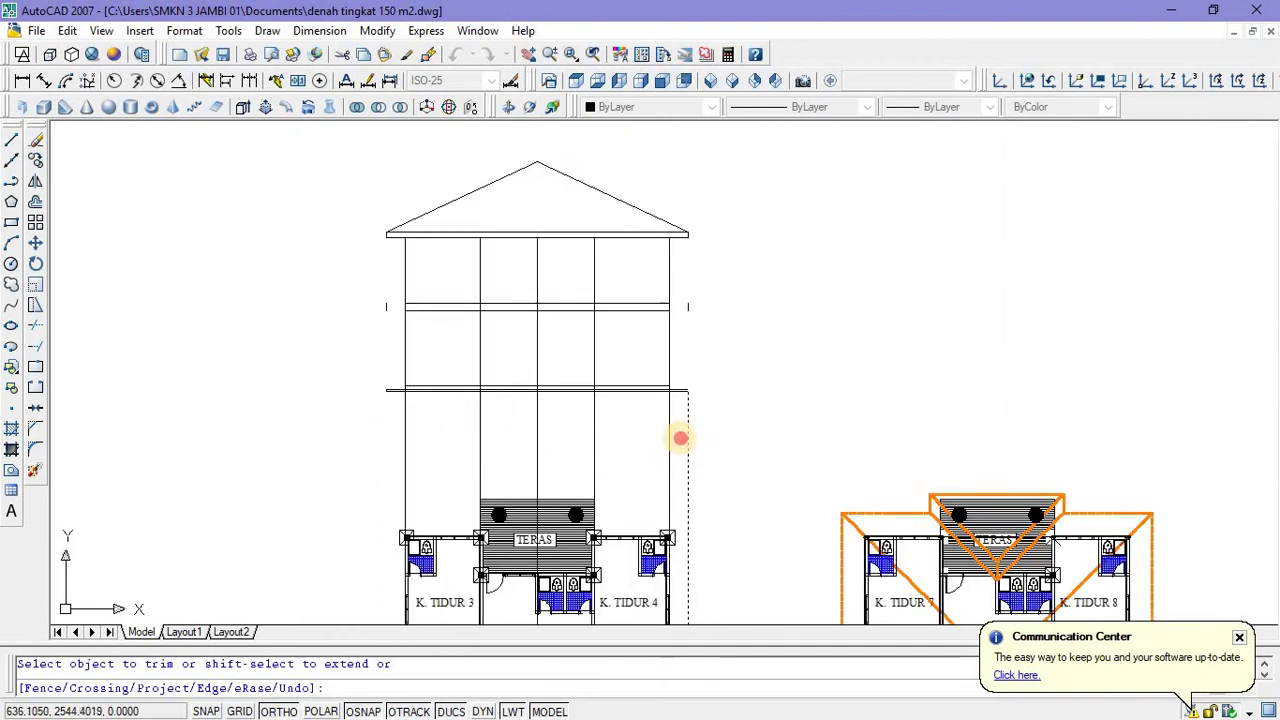
key(Escape)
click(711, 449)
key(Escape)
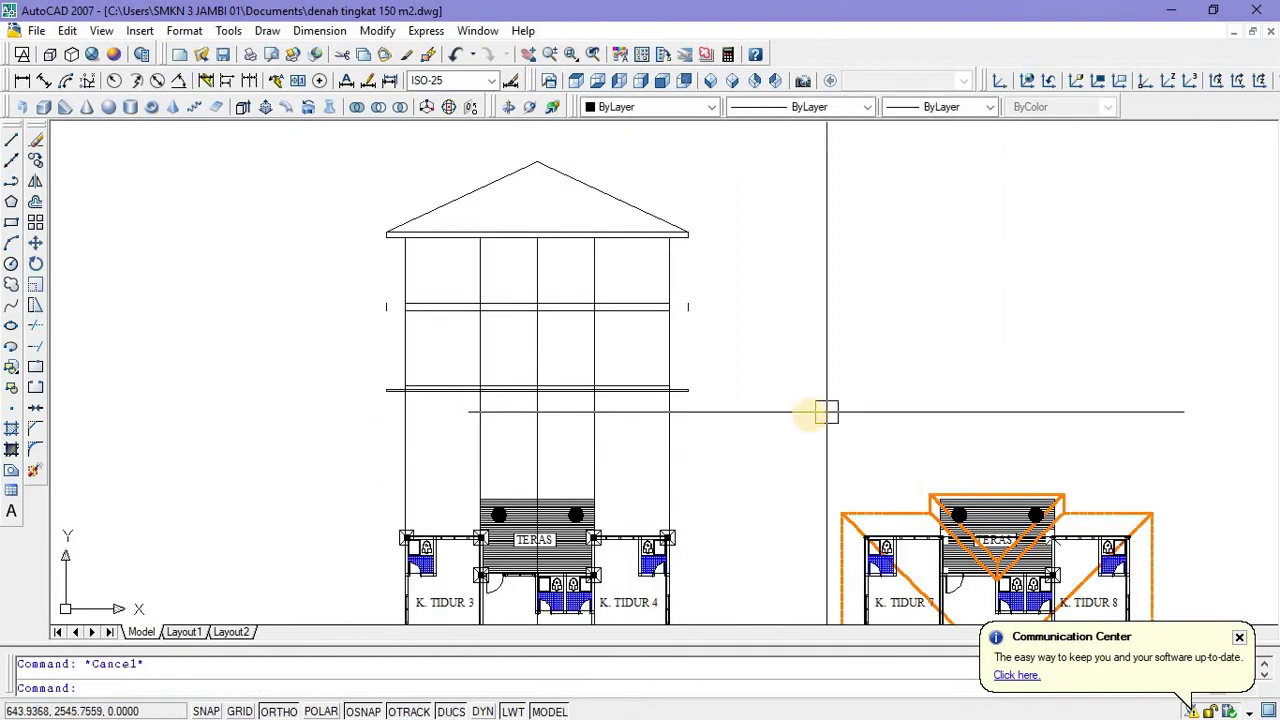
Trim all wall guides between the elevation's base line and the floor plan.
text(tr)
key(Return)
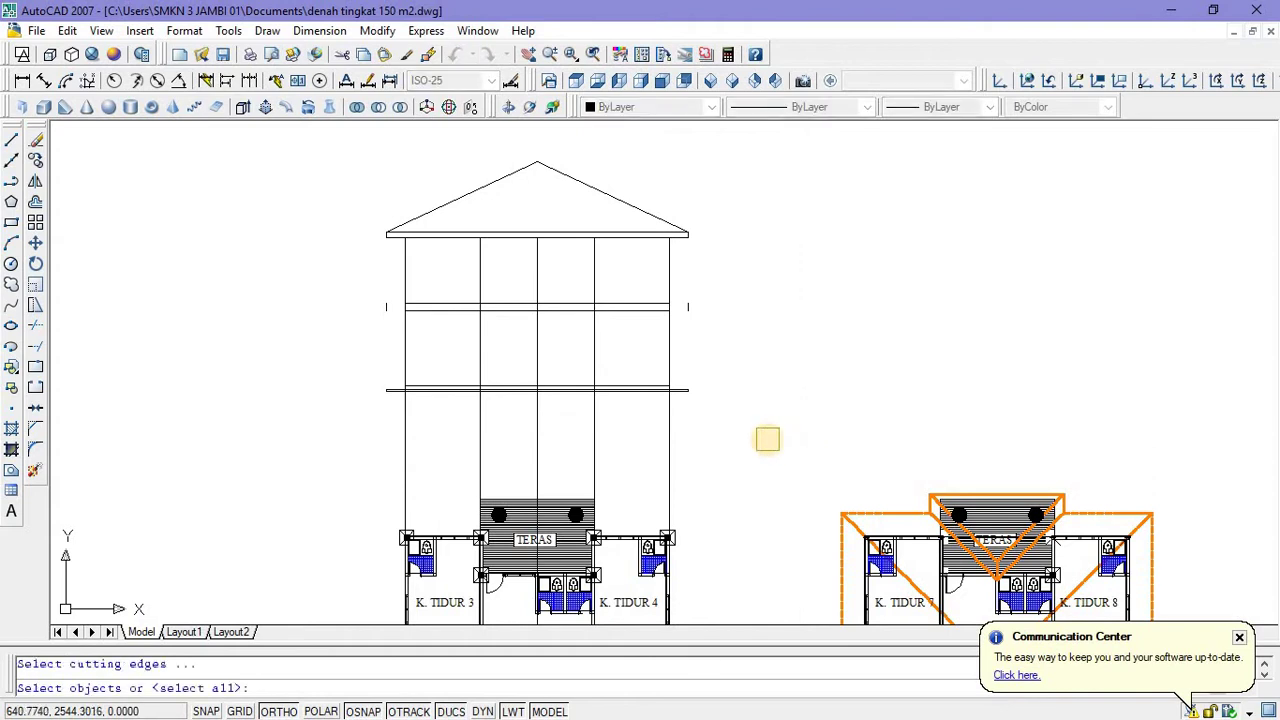
right_click(755, 436)
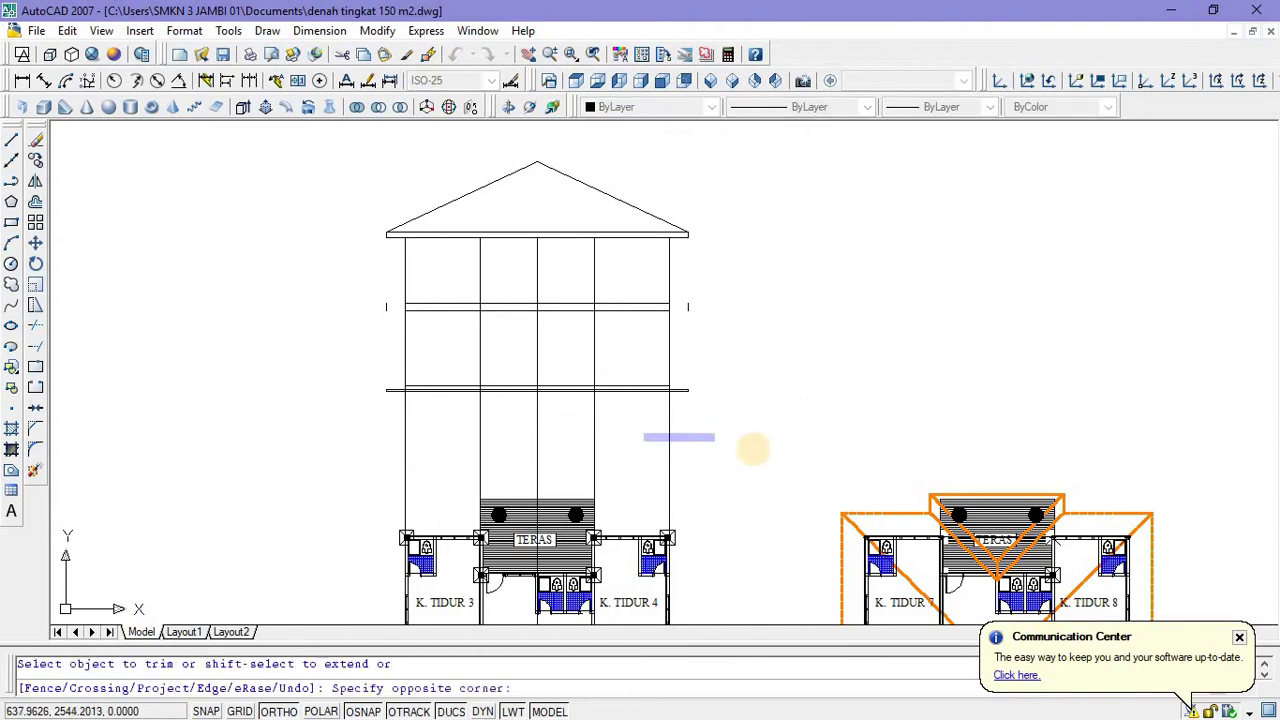
click(395, 412)
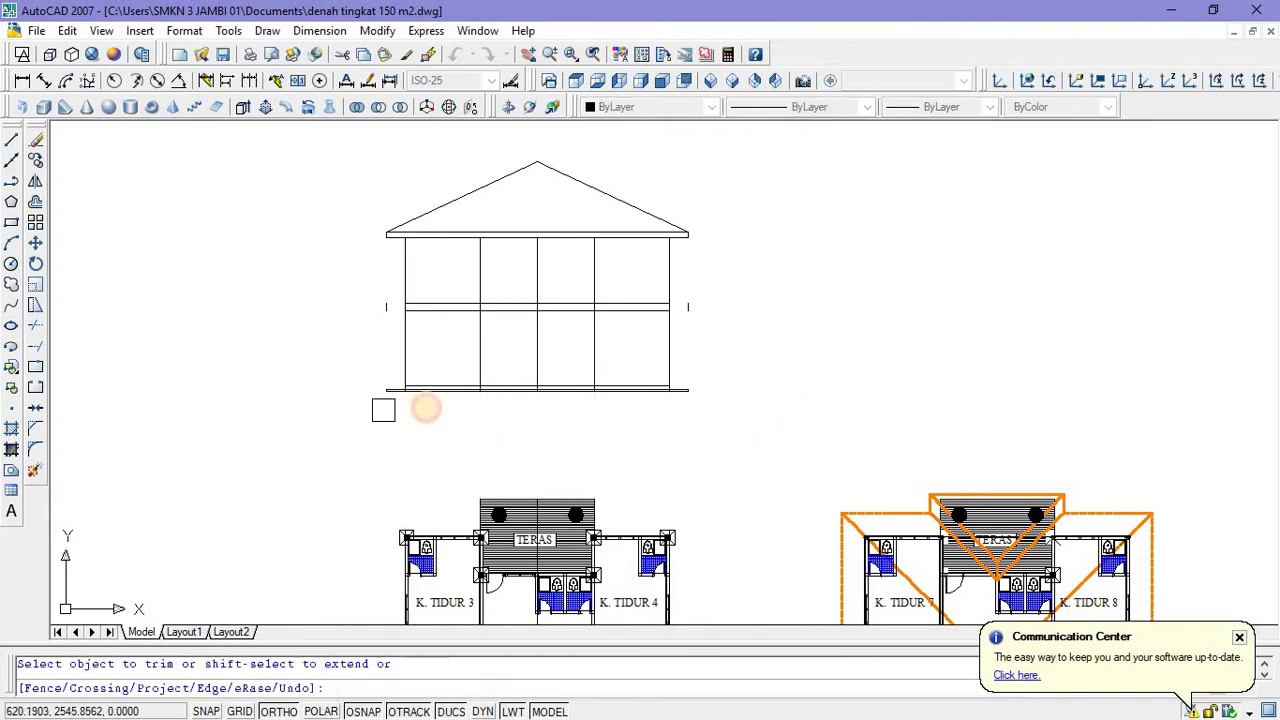
middle_drag(577, 432, 666, 408)
key(Escape)
Erase the five vertical guide lines extending below the floor plan.
scroll(600, 255, down, 4)
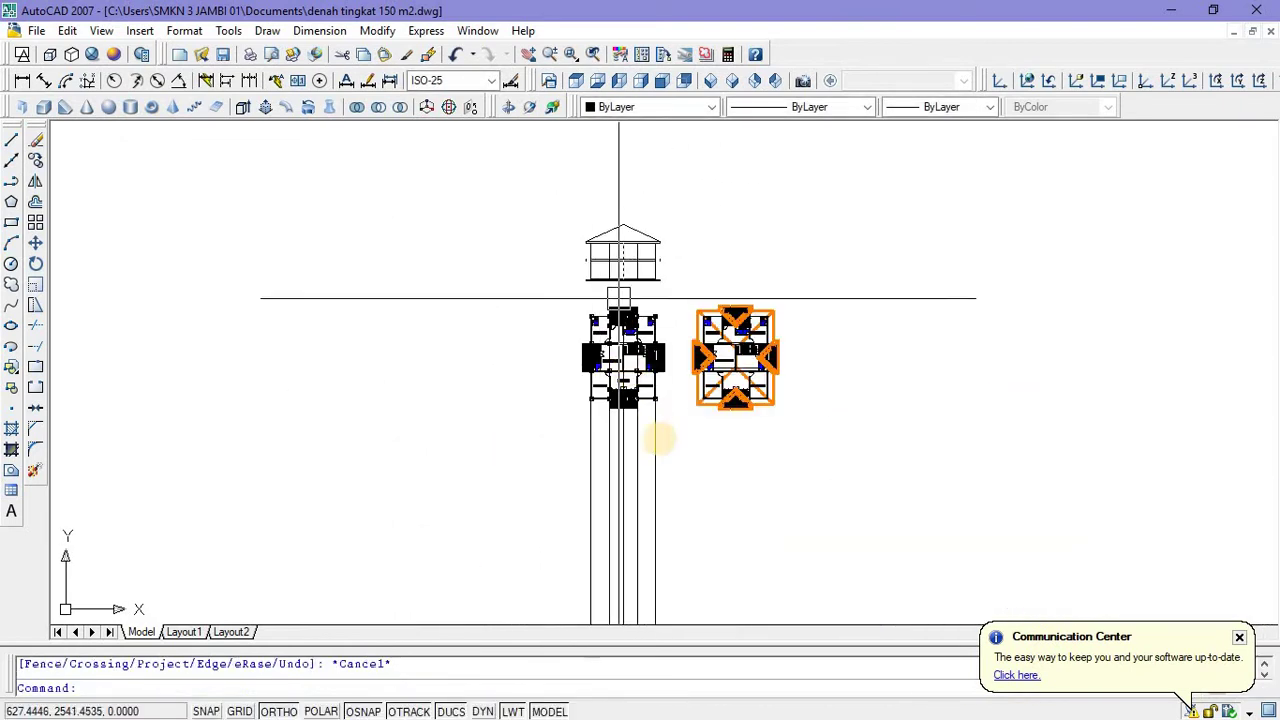
click(670, 472)
click(524, 456)
key(Delete)
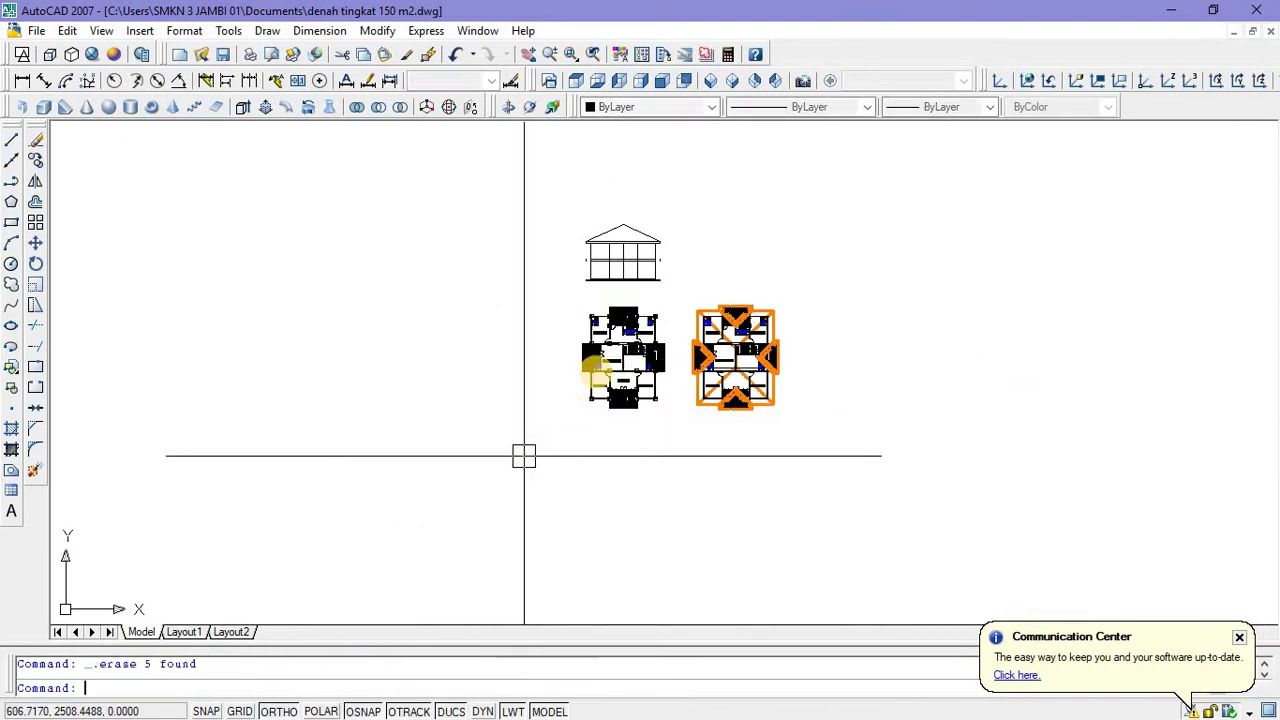
Erase the two short guide stubs left outside the elevation's outer walls at floor-band level.
scroll(609, 283, up, 5)
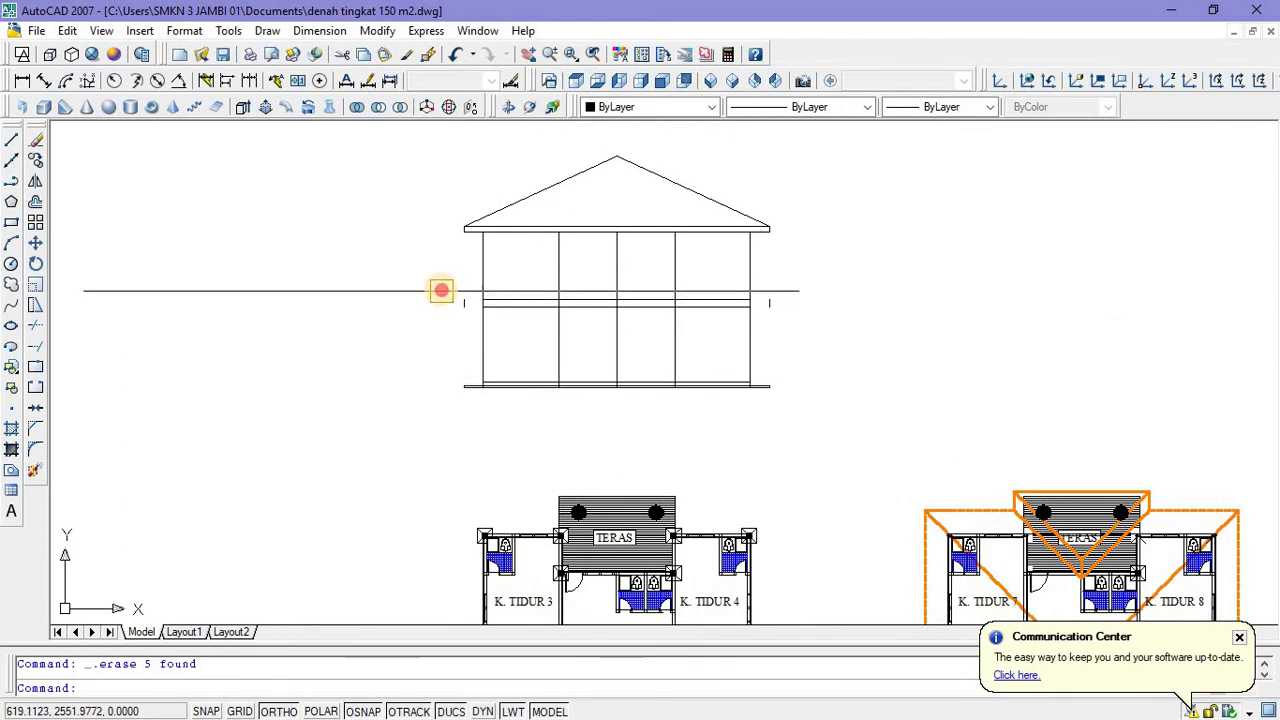
click(471, 322)
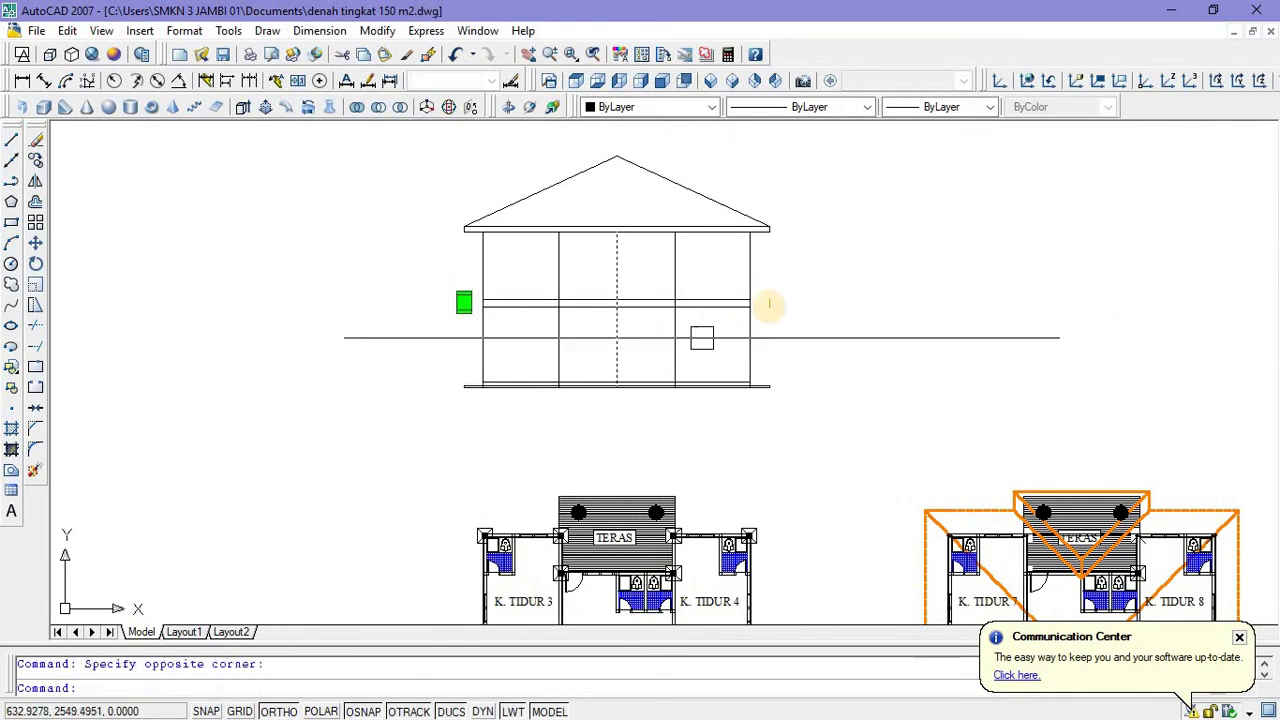
scroll(771, 300, up, 5)
click(808, 385)
click(810, 382)
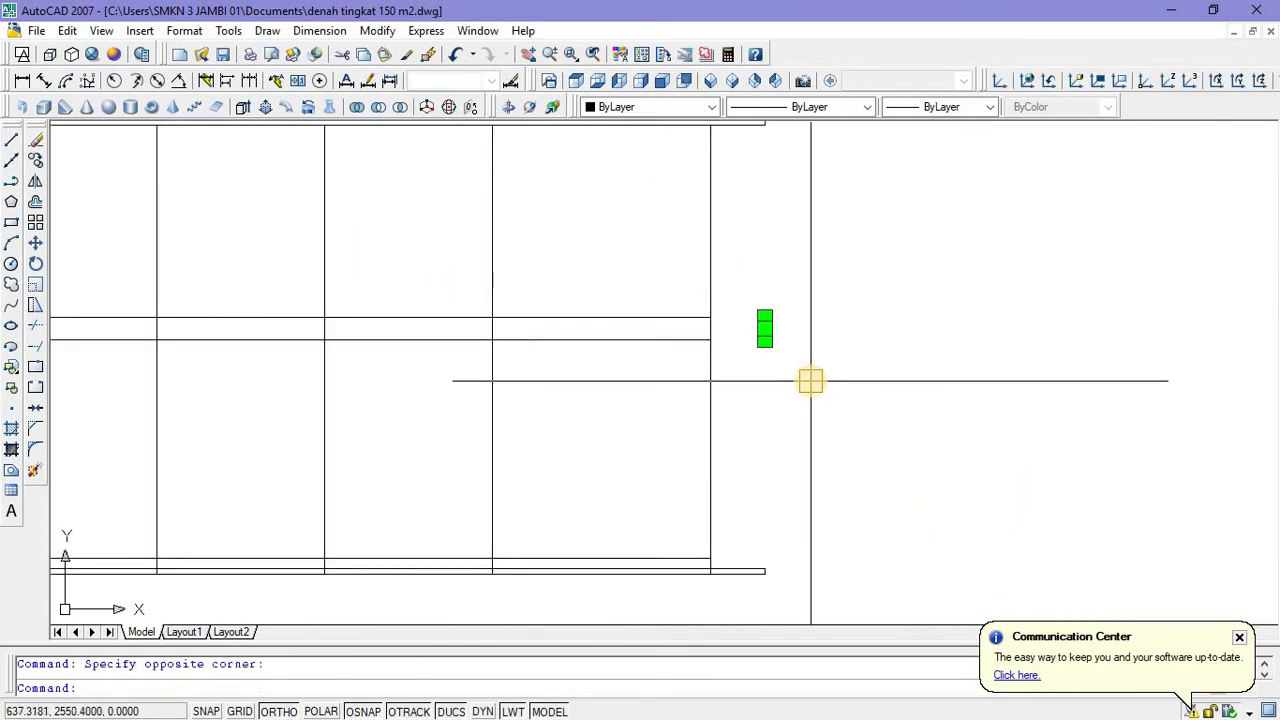
key(Delete)
Copy the window symbol from the front wall of K. TIDUR 2 straight up into the elevation's left ground-floor bay.
scroll(786, 329, down, 5)
scroll(671, 343, up, 3)
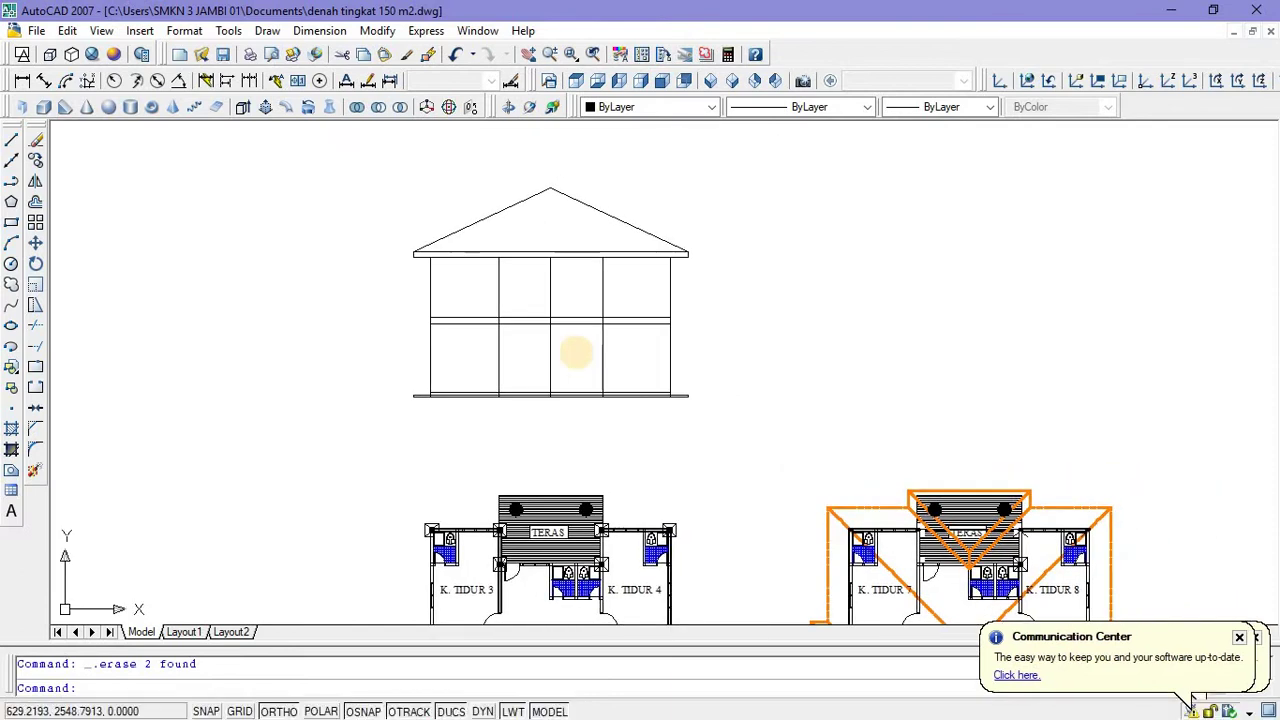
scroll(491, 383, up, 5)
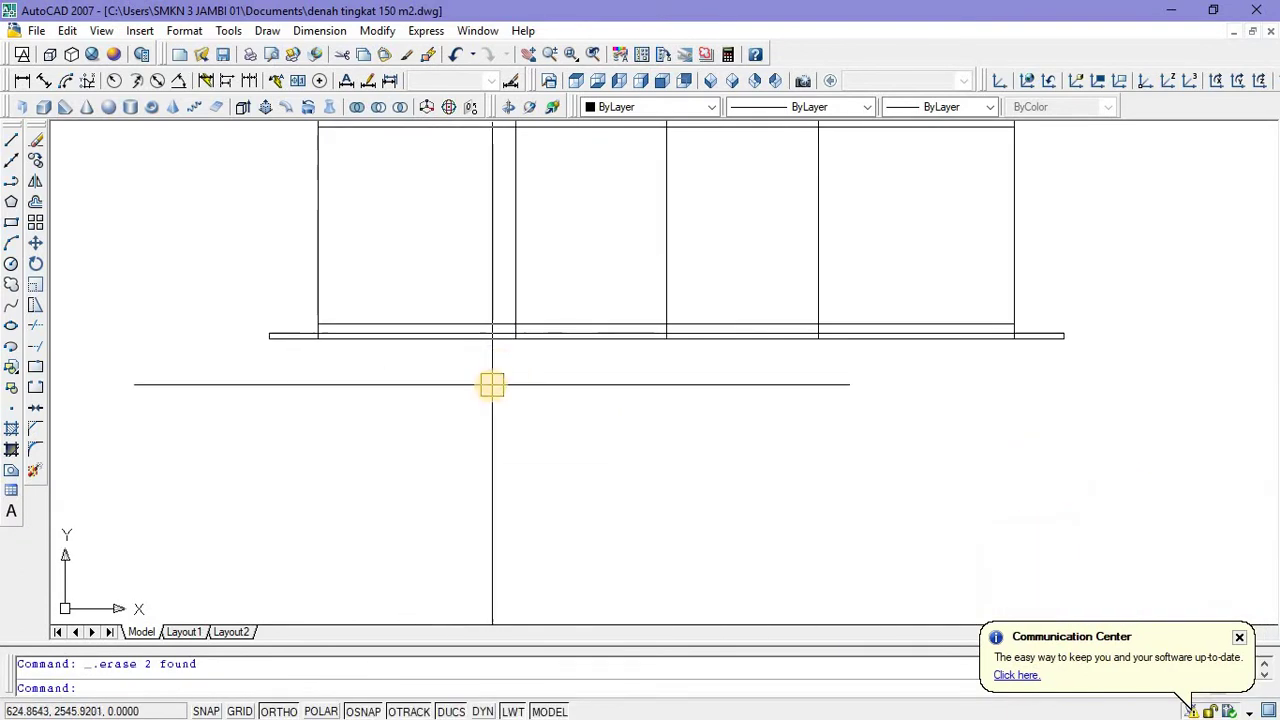
scroll(529, 477, down, 5)
scroll(540, 350, up, 1)
scroll(524, 484, down, 4)
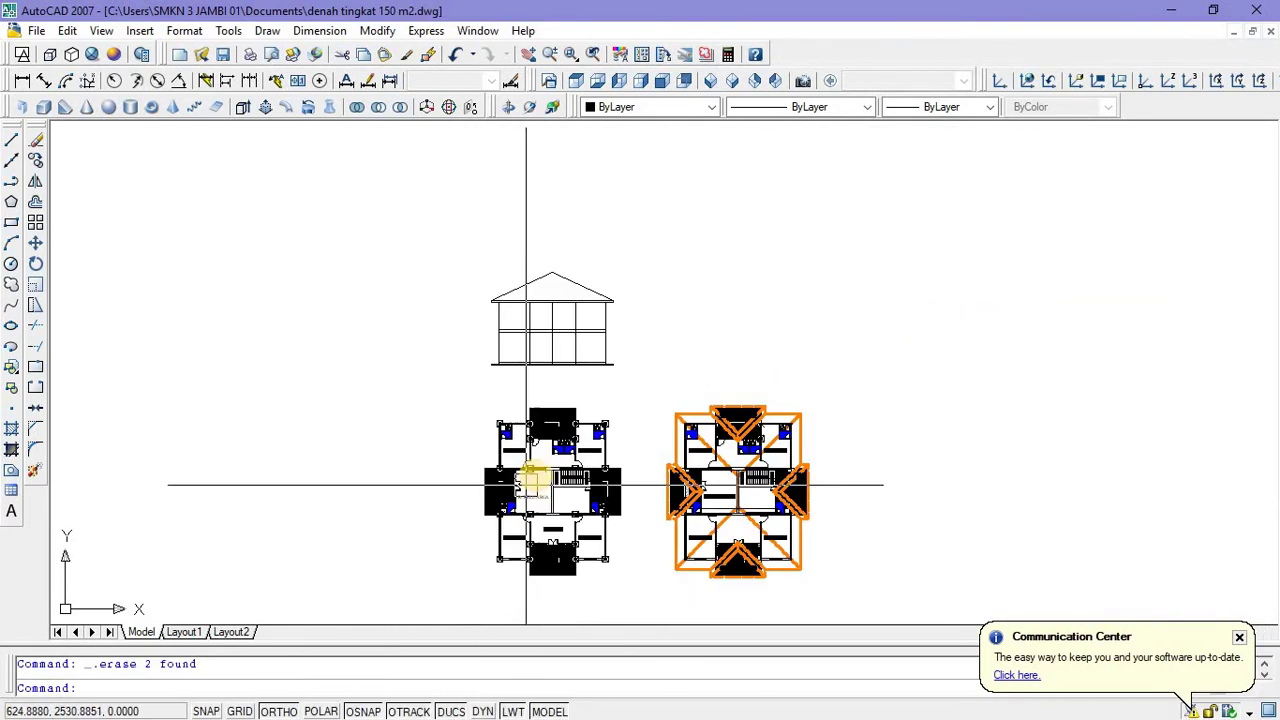
scroll(524, 500, up, 2)
scroll(508, 500, up, 6)
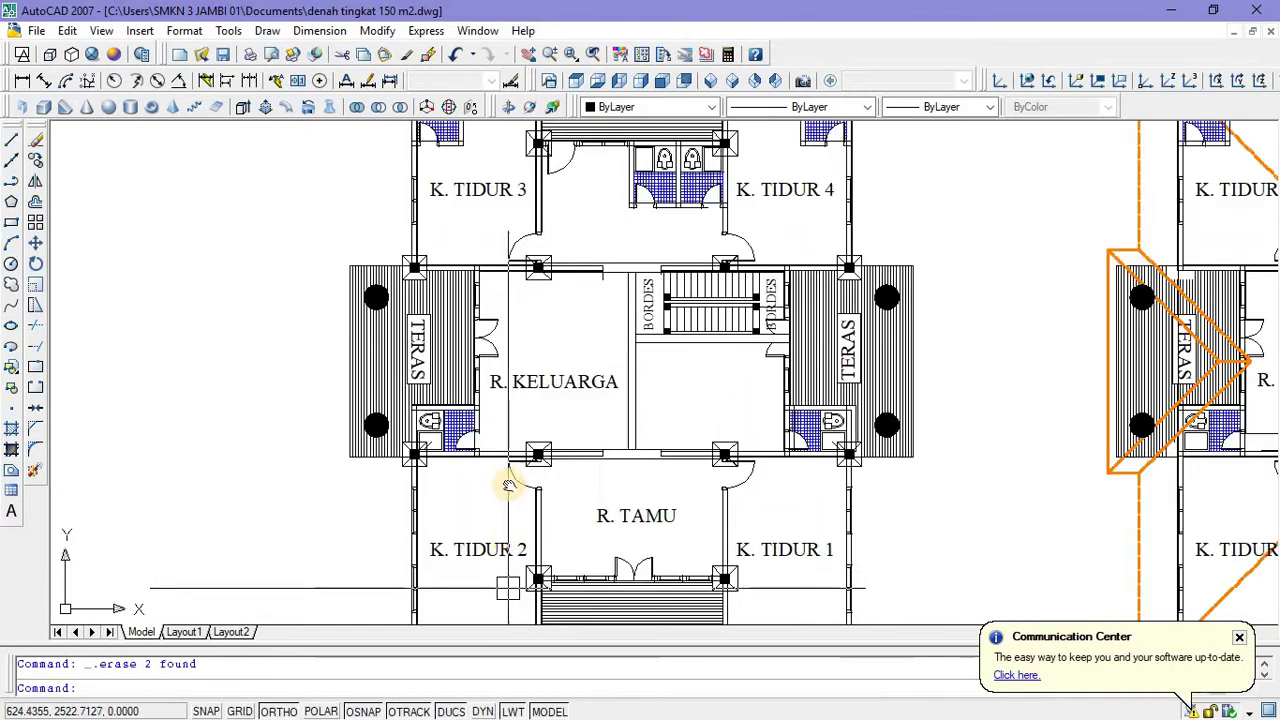
click(427, 456)
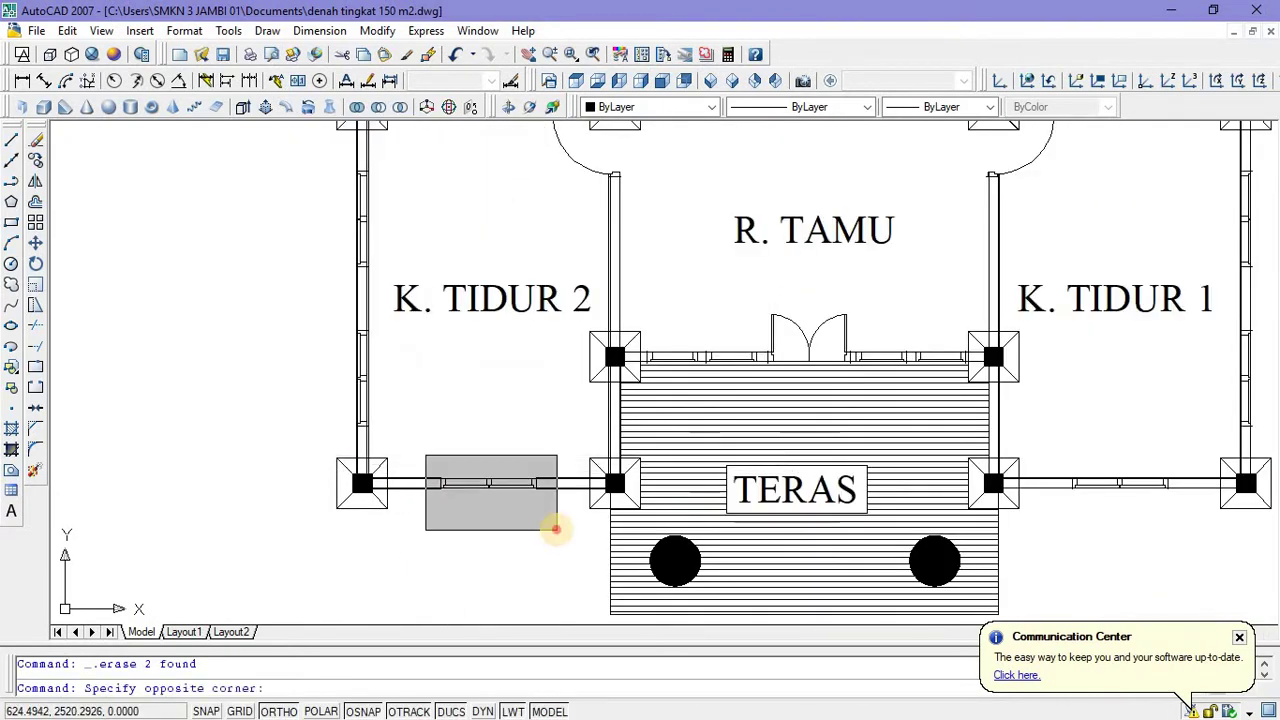
click(557, 529)
right_click(497, 410)
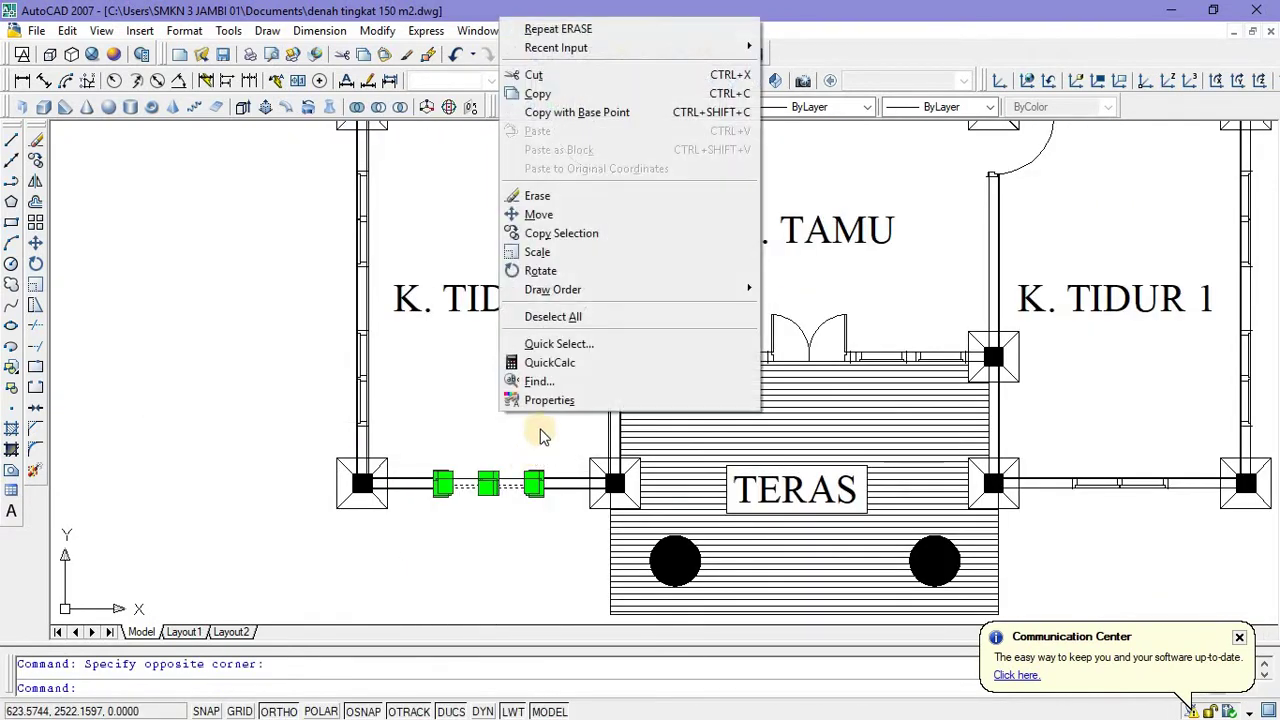
click(572, 238)
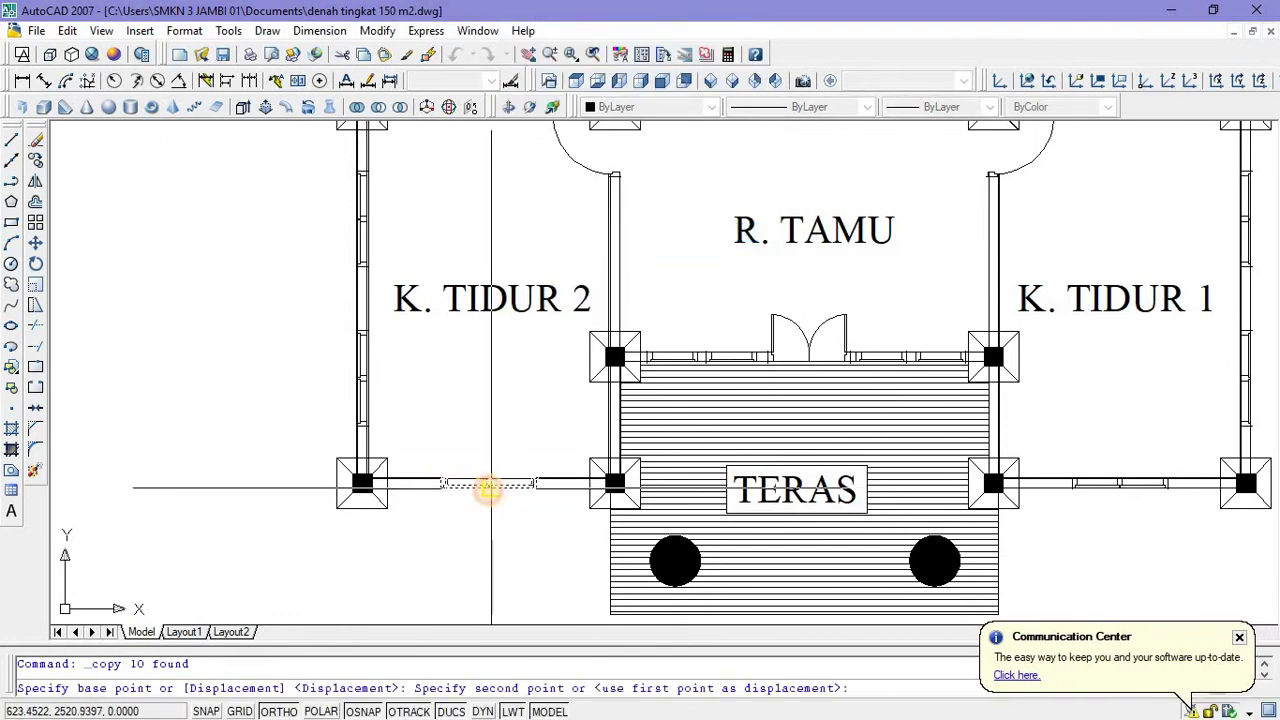
scroll(488, 488, down, 5)
scroll(487, 338, up, 3)
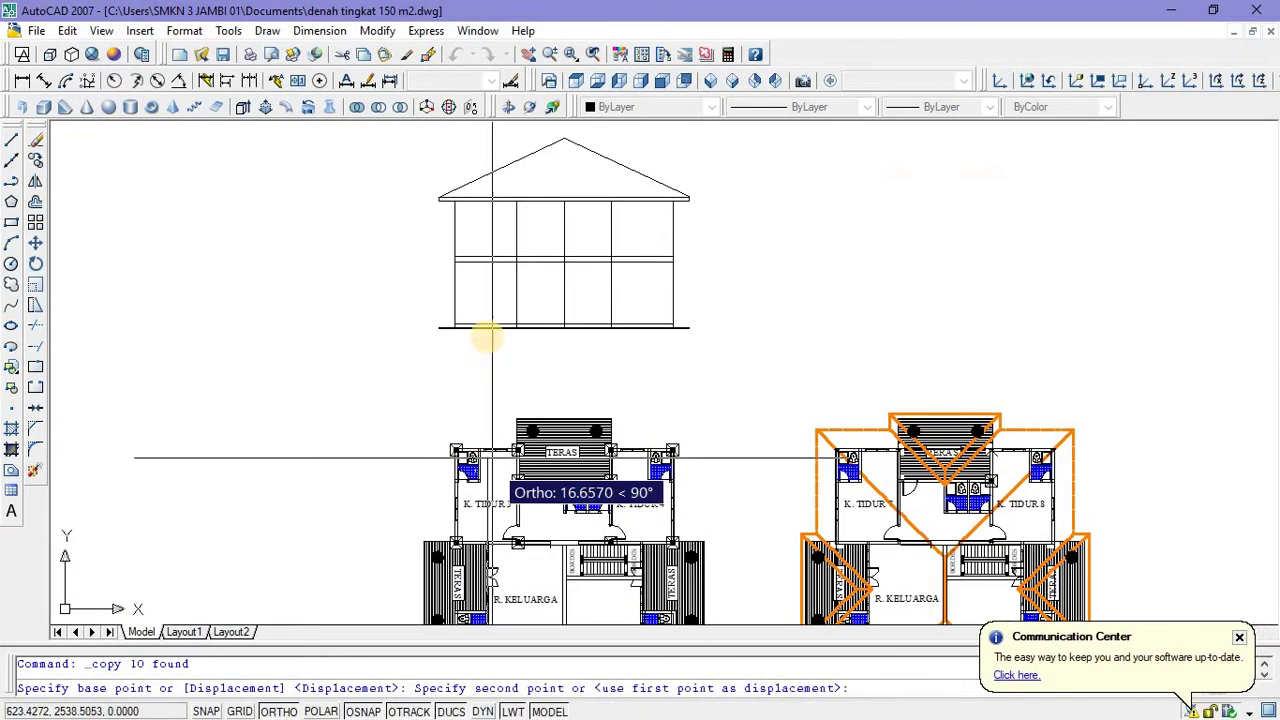
scroll(487, 338, up, 4)
middle_drag(480, 279, 497, 317)
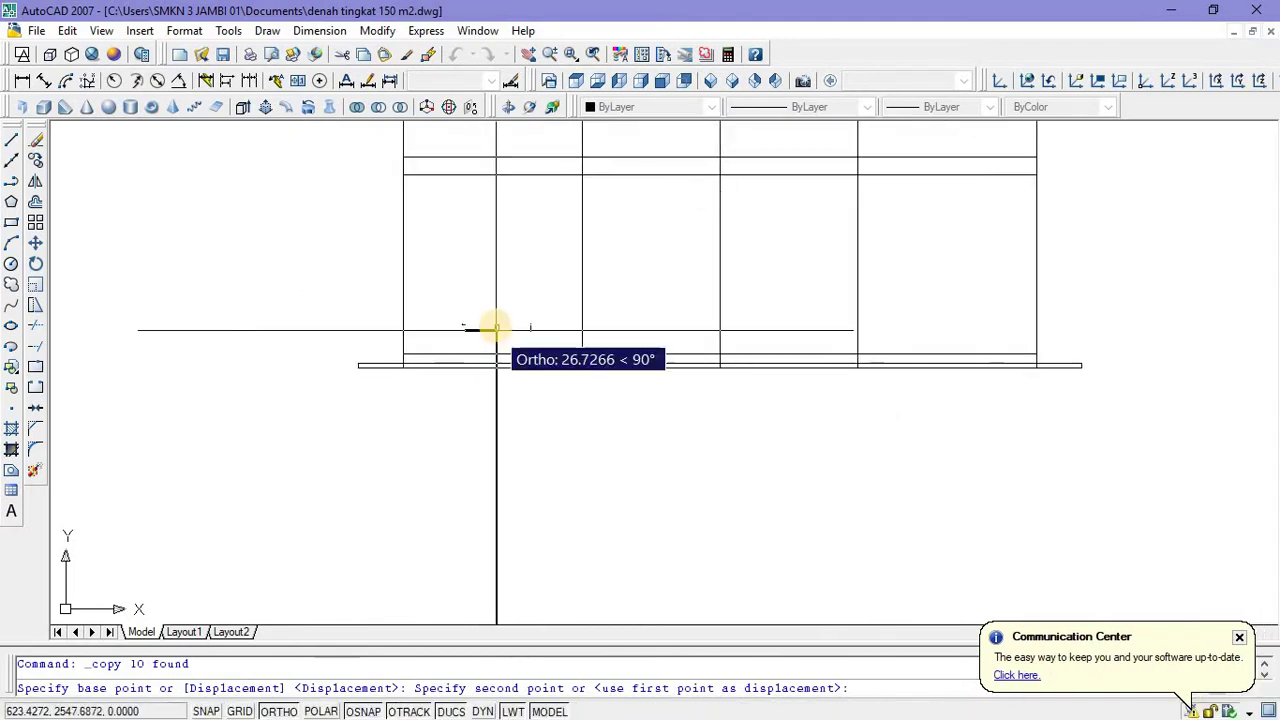
click(496, 316)
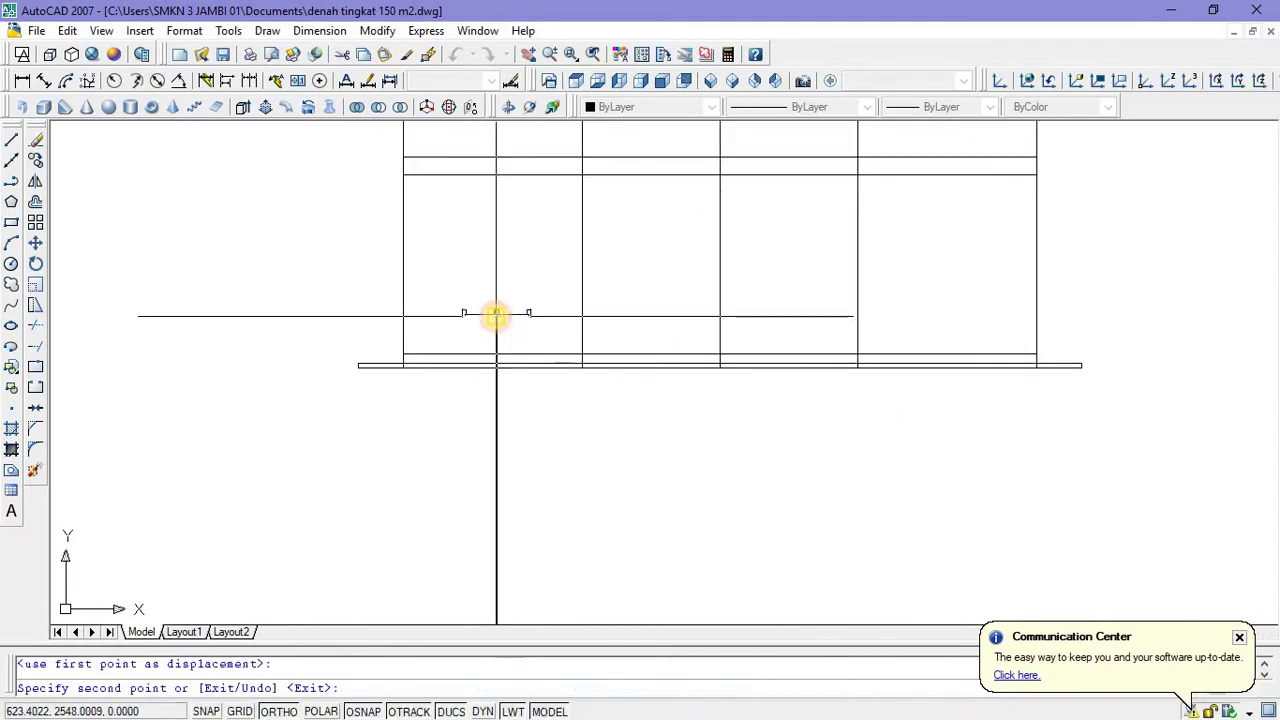
key(Escape)
middle_drag(500, 357, 443, 341)
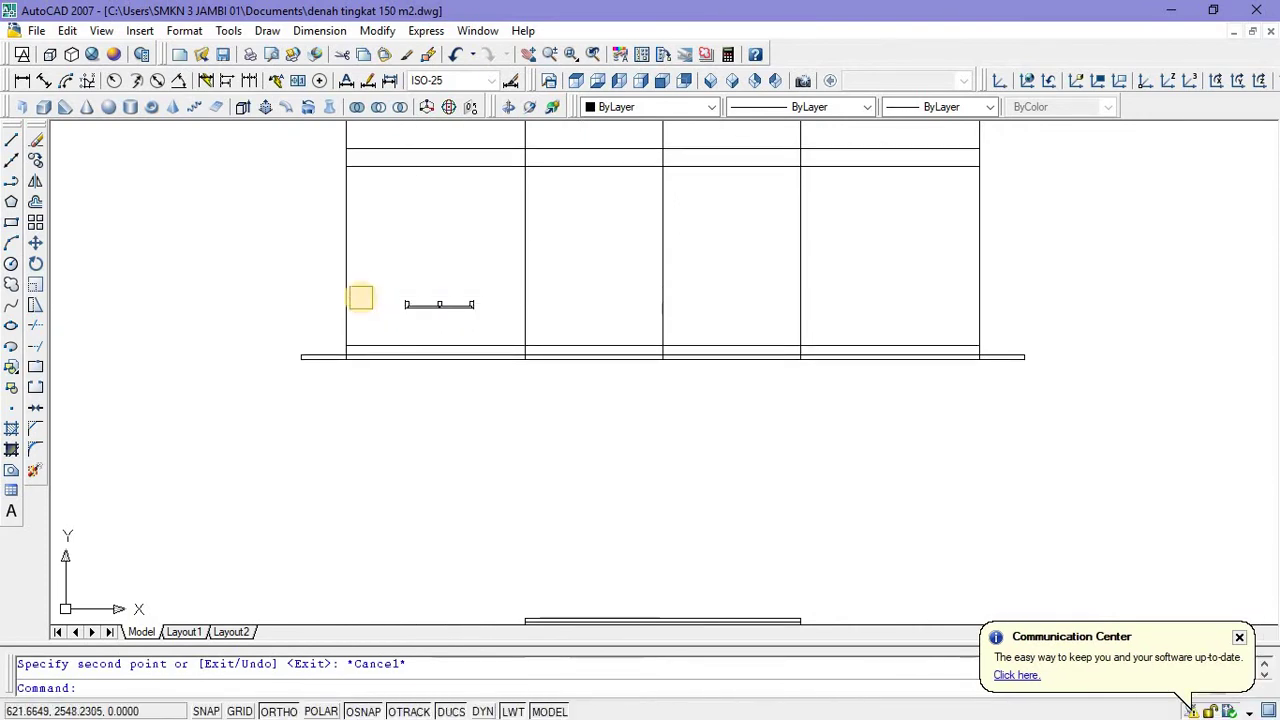
click(11, 140)
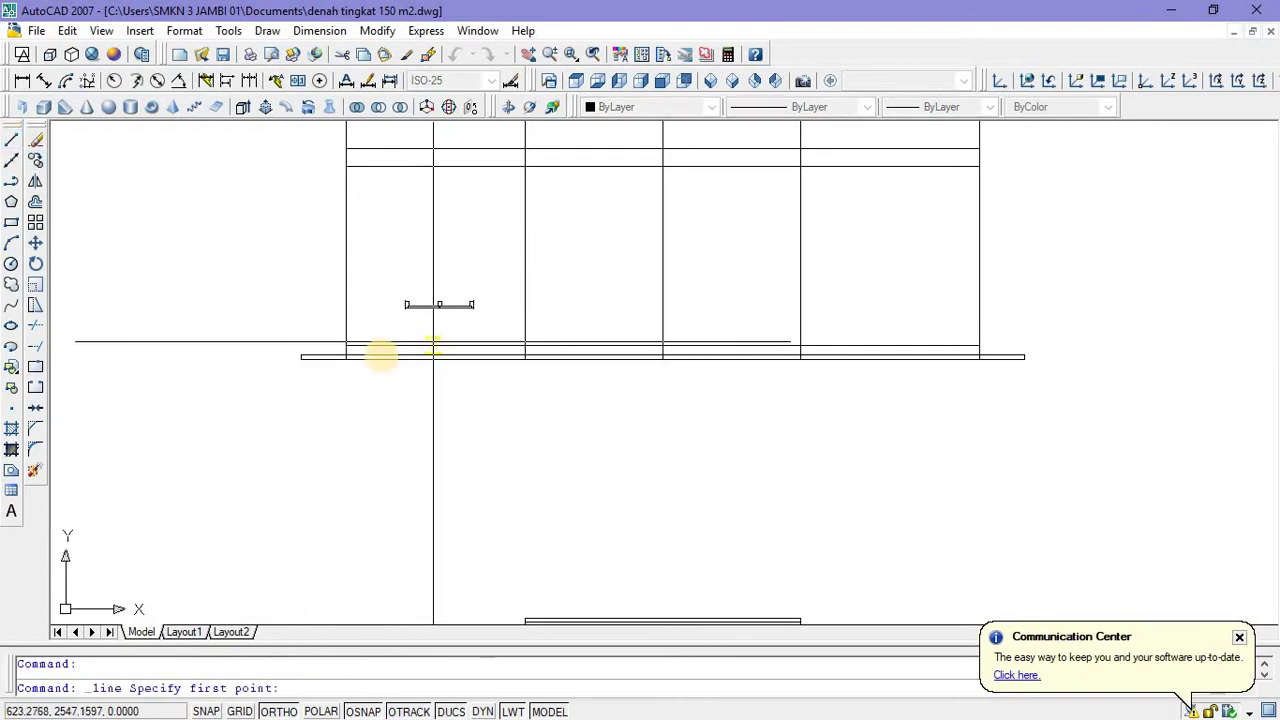
click(346, 345)
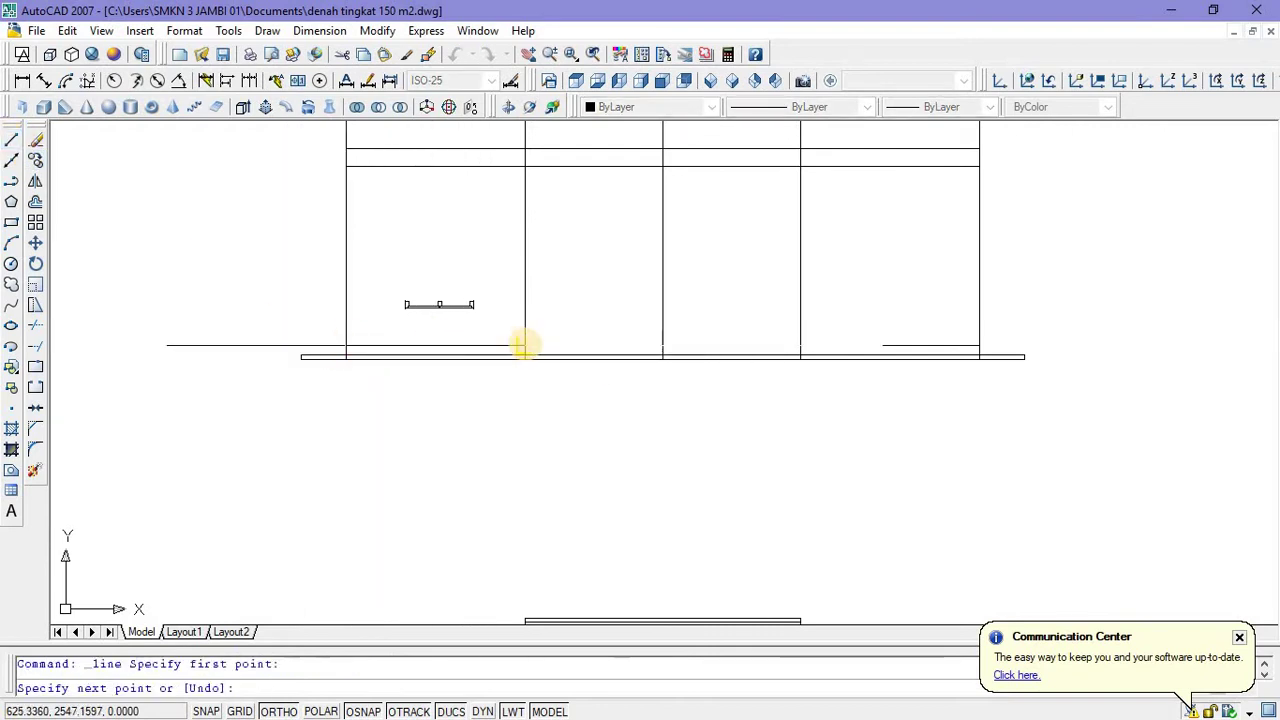
key(Escape)
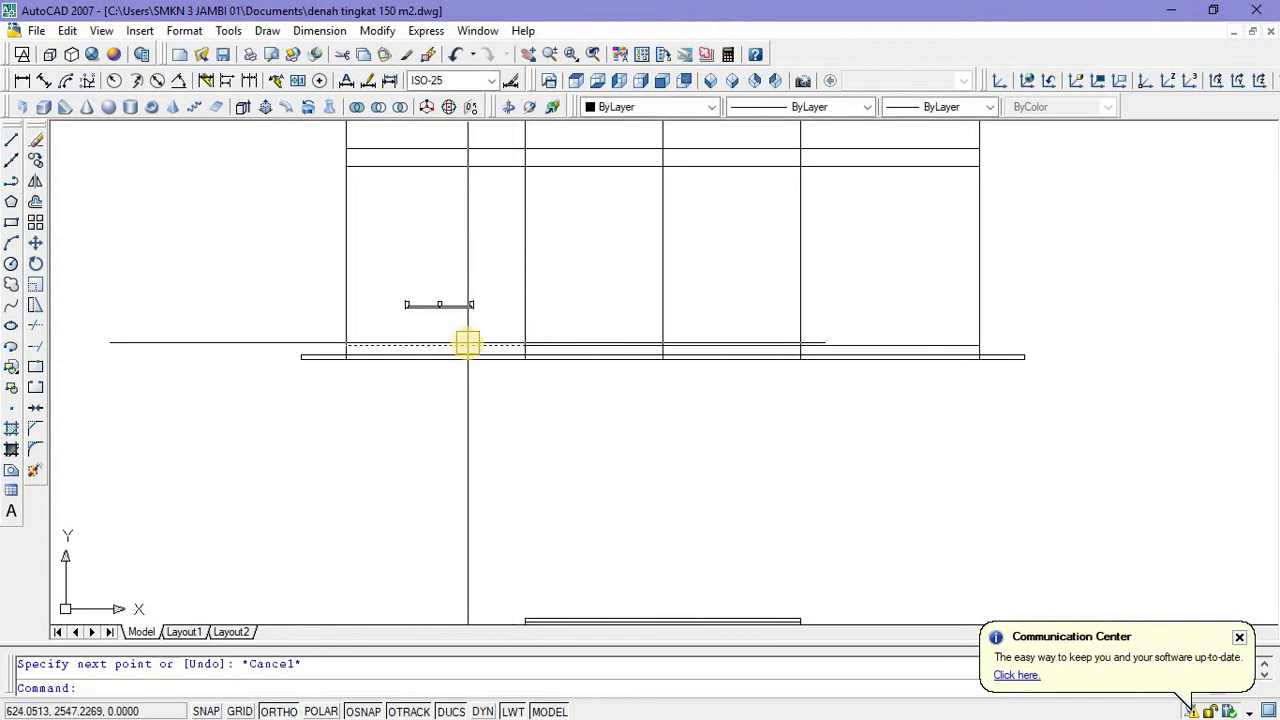
click(467, 344)
key(Escape)
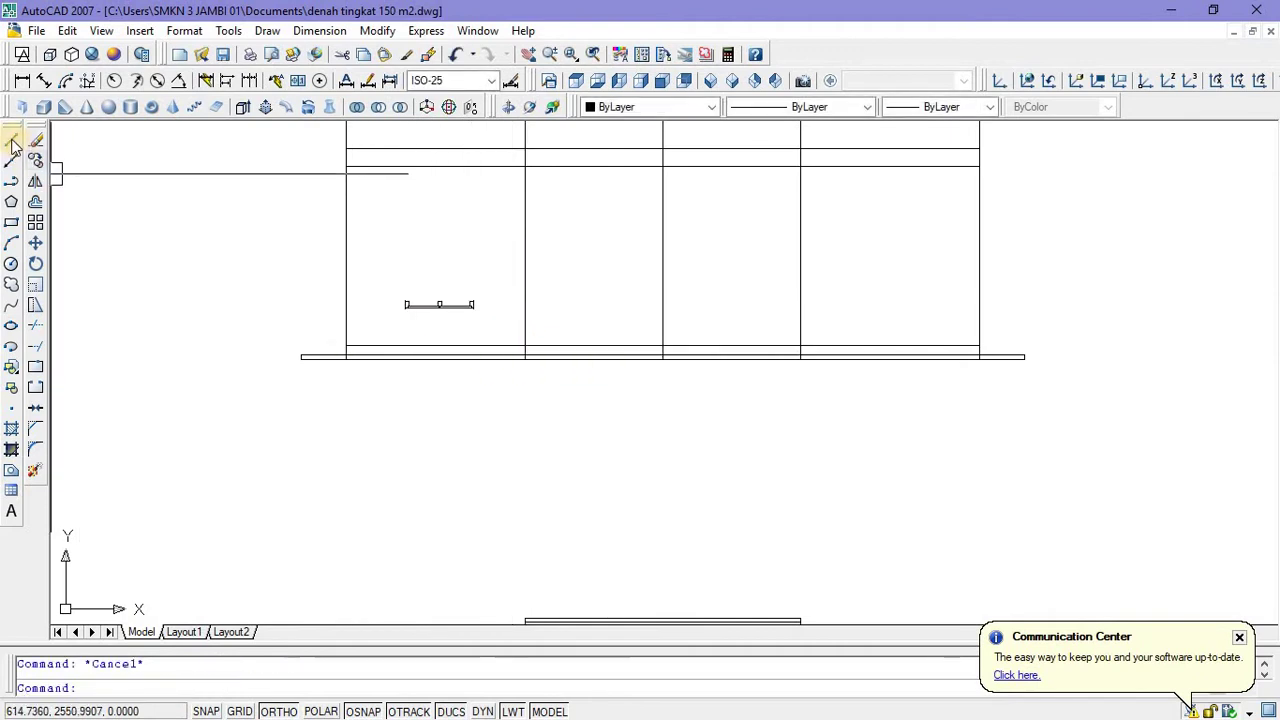
Draw a 0.8 vertical reference line up from the left bay's floor-line midpoint, continued by a horizontal line about 1.15 long to the right.
key(Return)
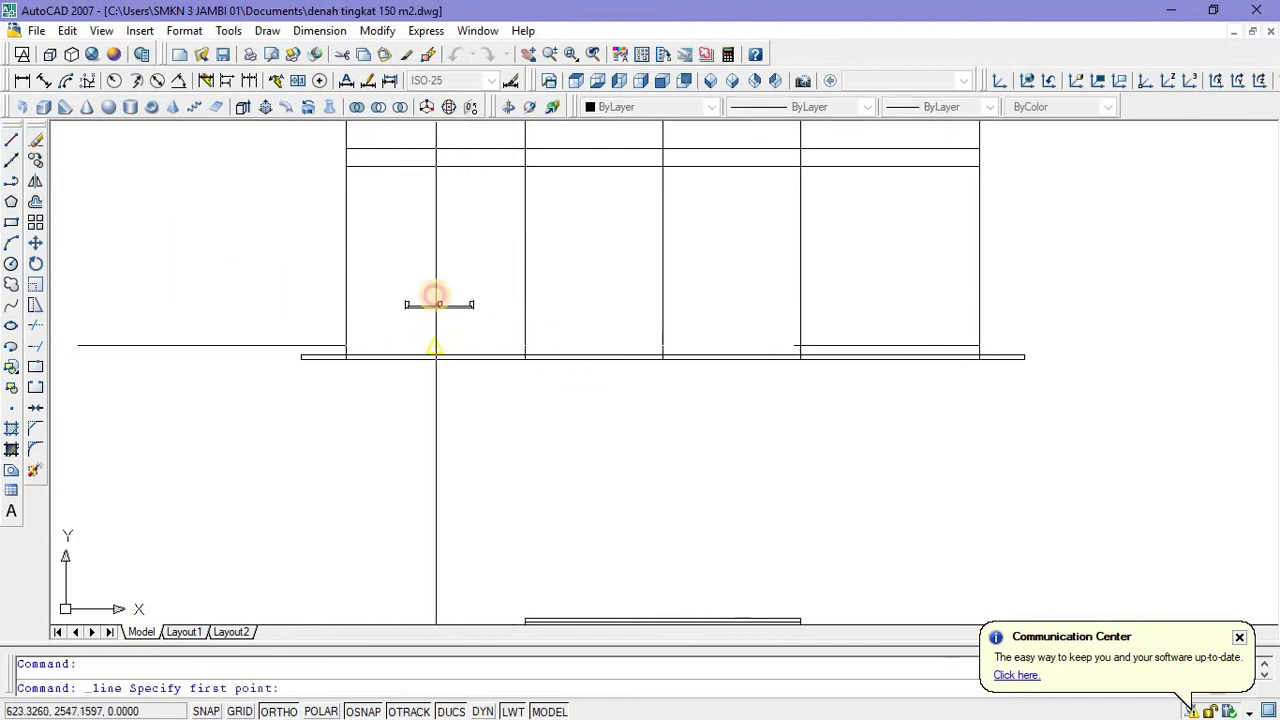
click(435, 346)
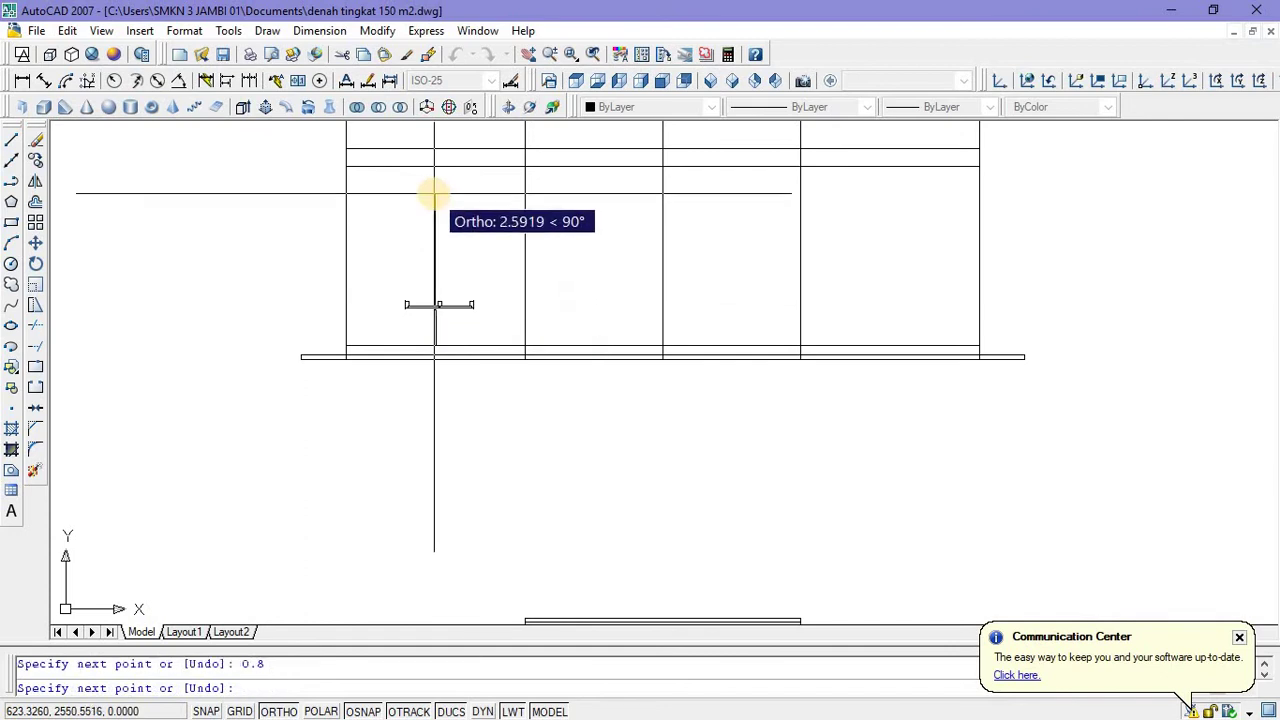
scroll(488, 318, up, 4)
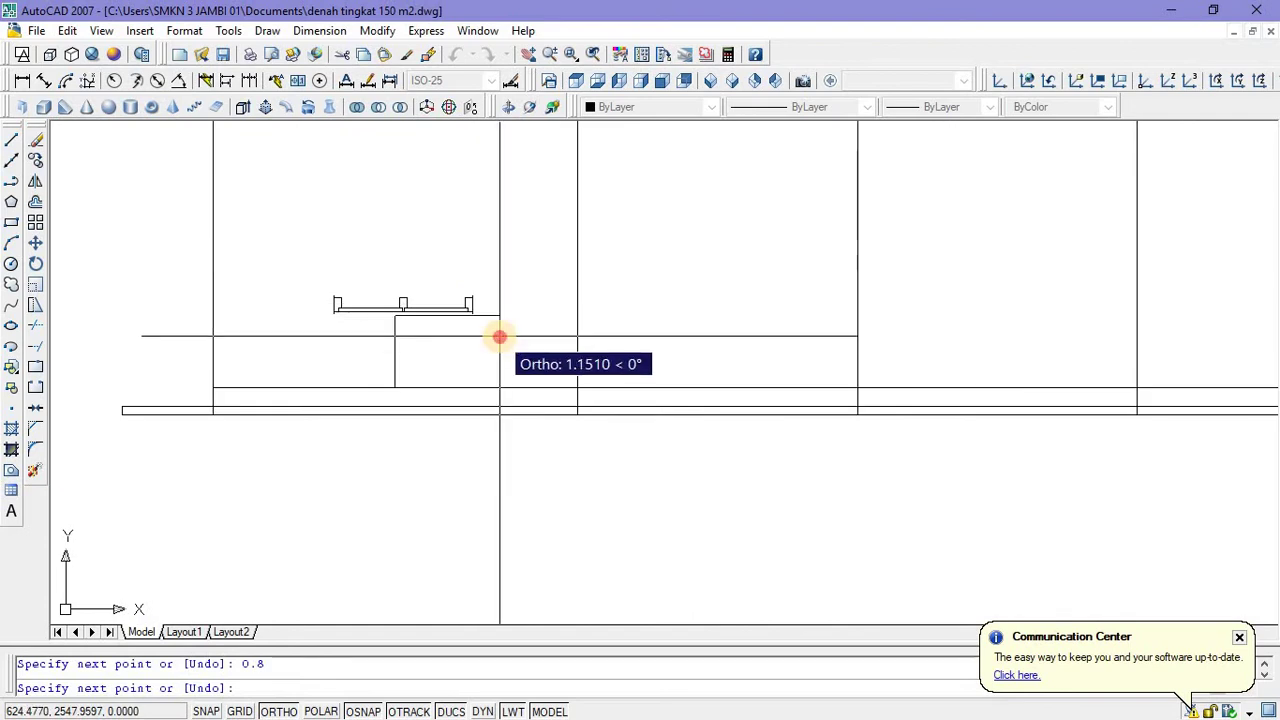
click(499, 336)
key(Escape)
key(Escape)
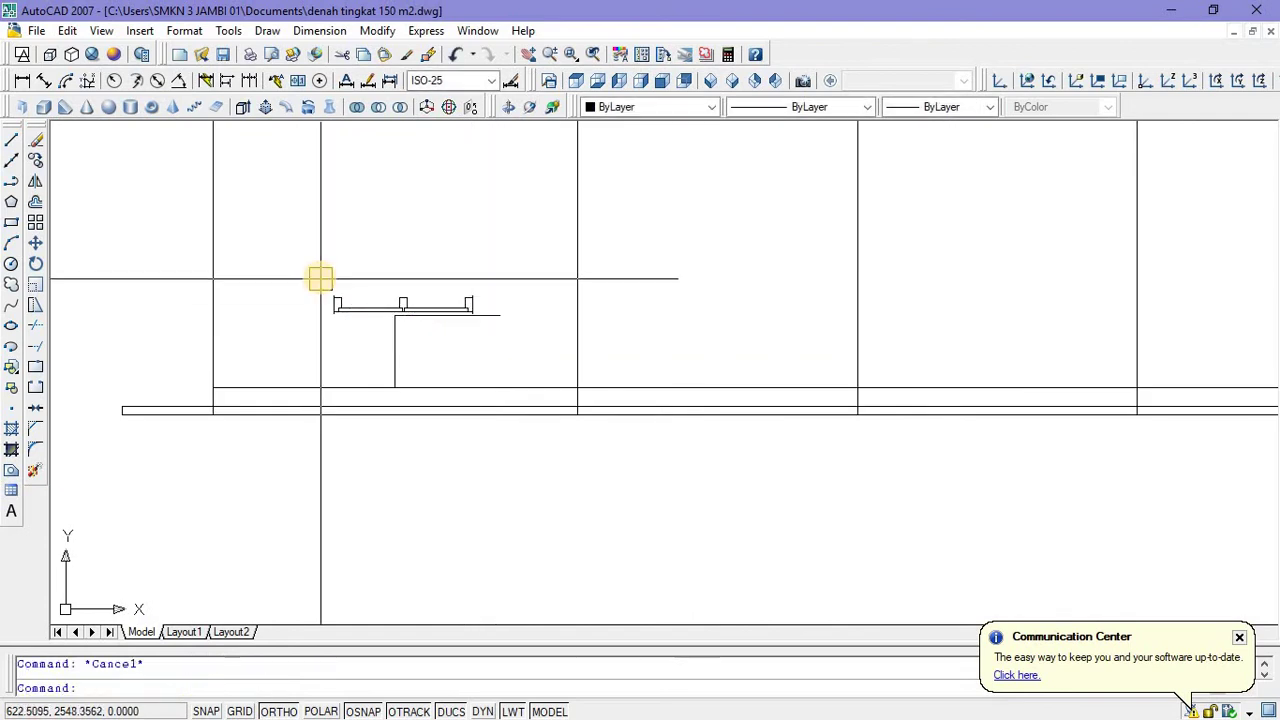
Move the copied window symbol by its top midpoint onto the upper end of the vertical reference line.
scroll(320, 274, up, 4)
click(320, 260)
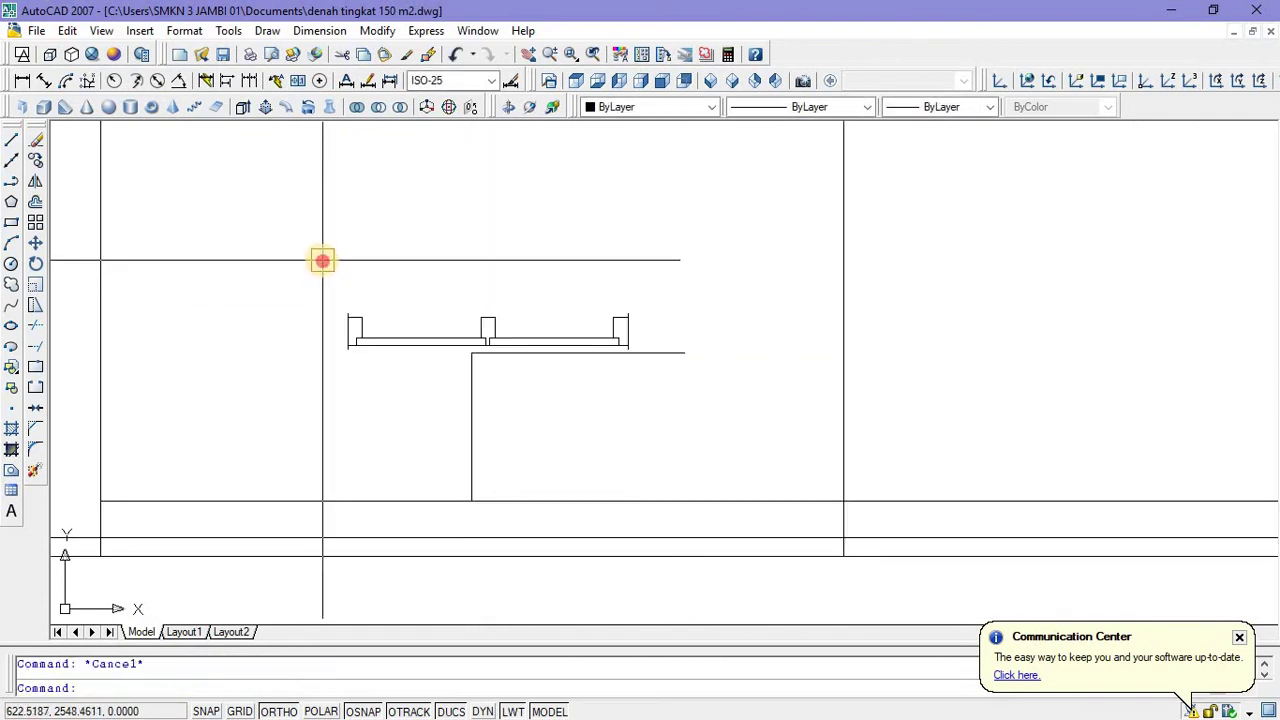
click(666, 382)
right_click(511, 267)
click(541, 465)
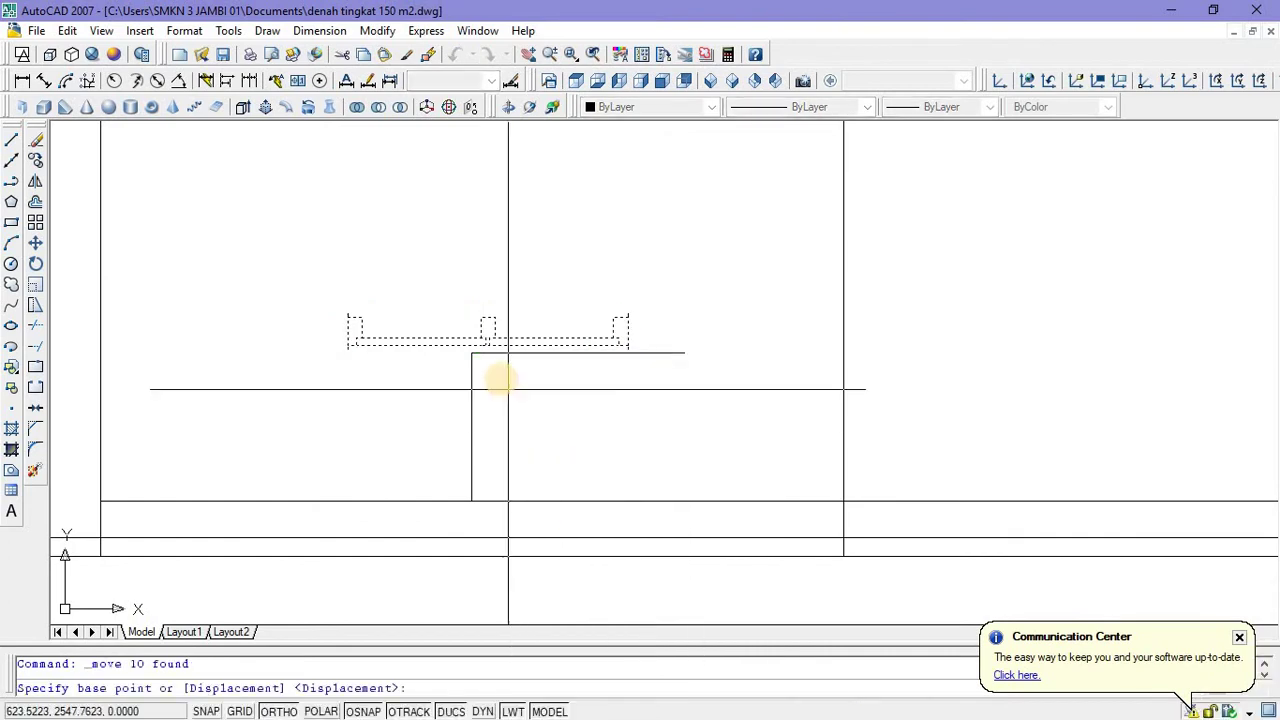
scroll(502, 382, up, 4)
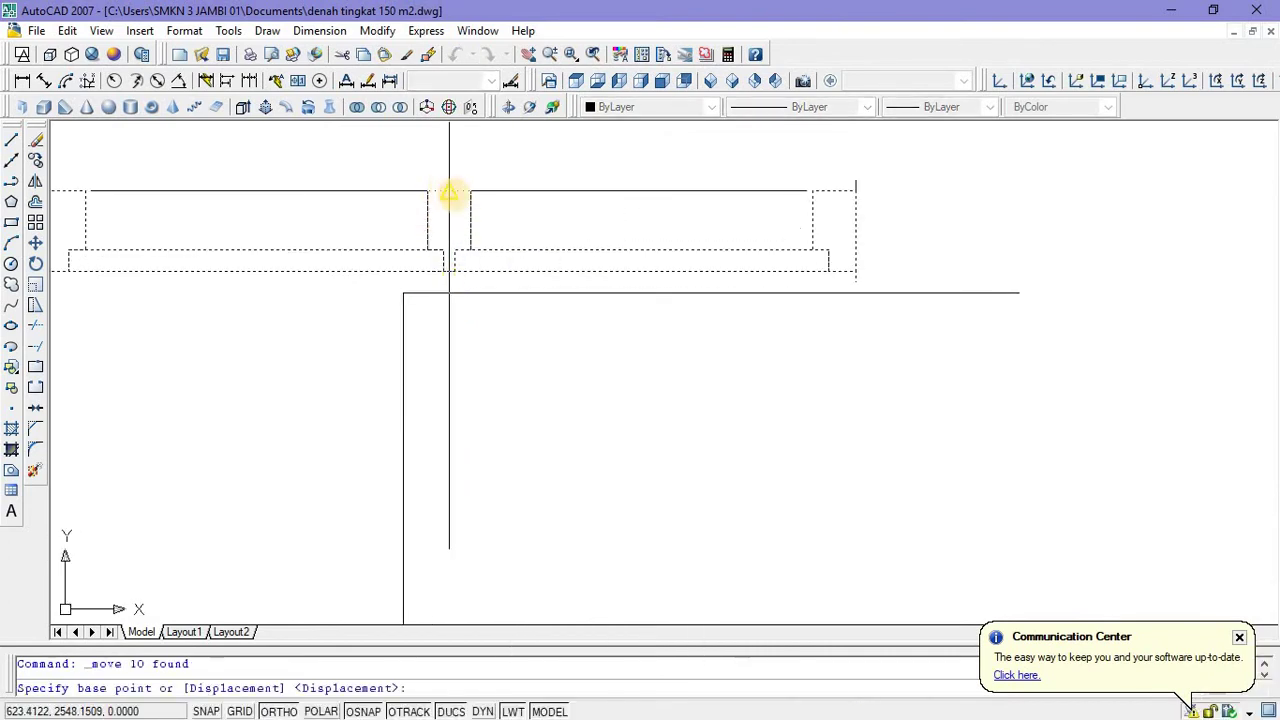
click(450, 193)
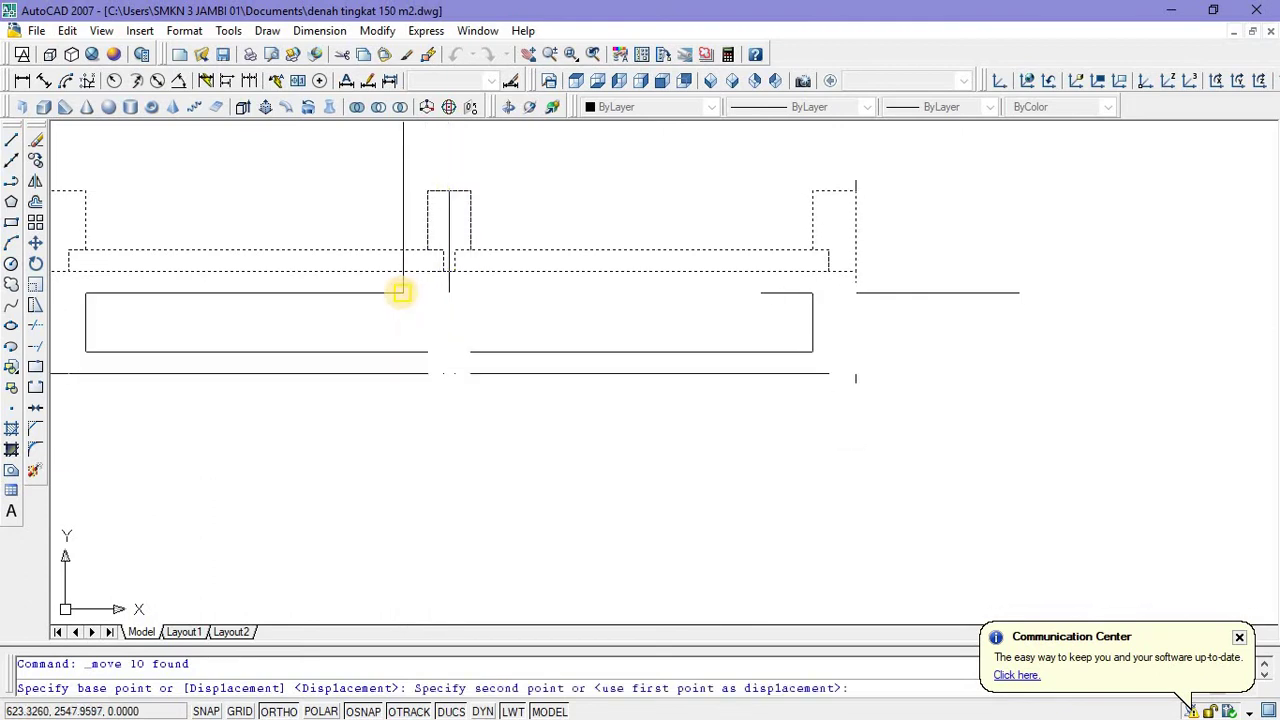
Erase the vertical and horizontal reference lines used to position the window symbol.
click(571, 452)
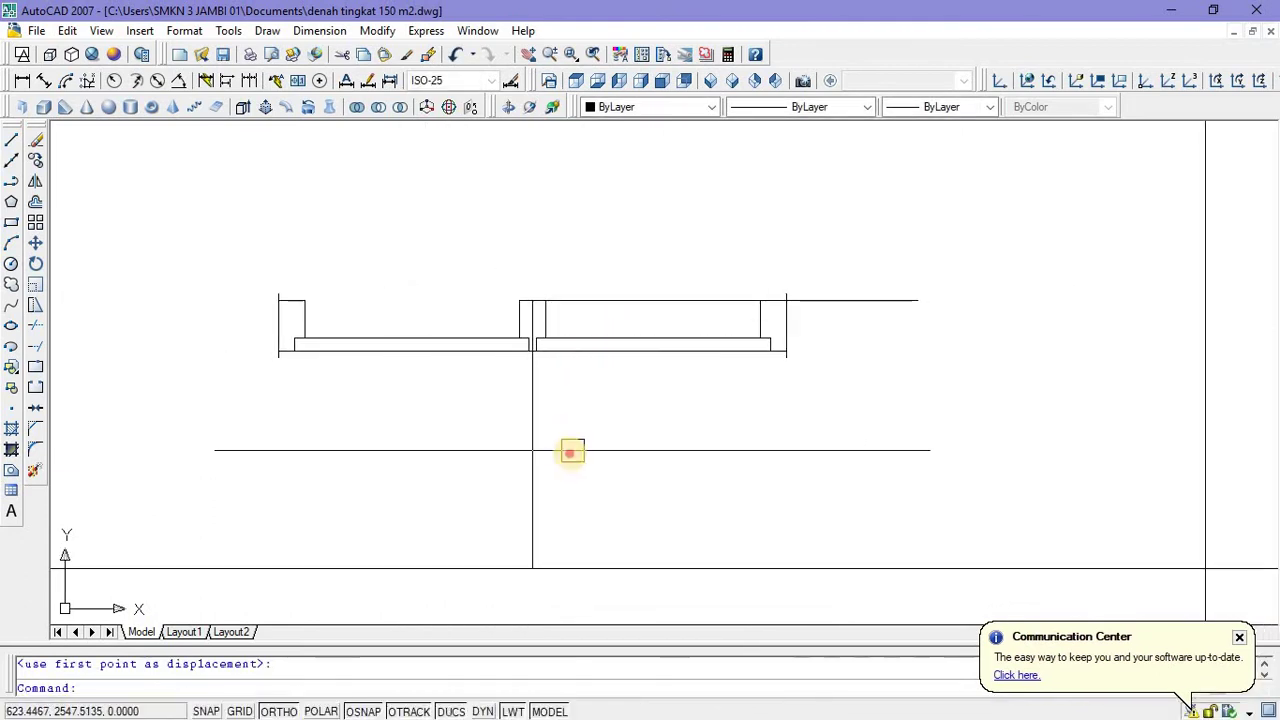
click(504, 431)
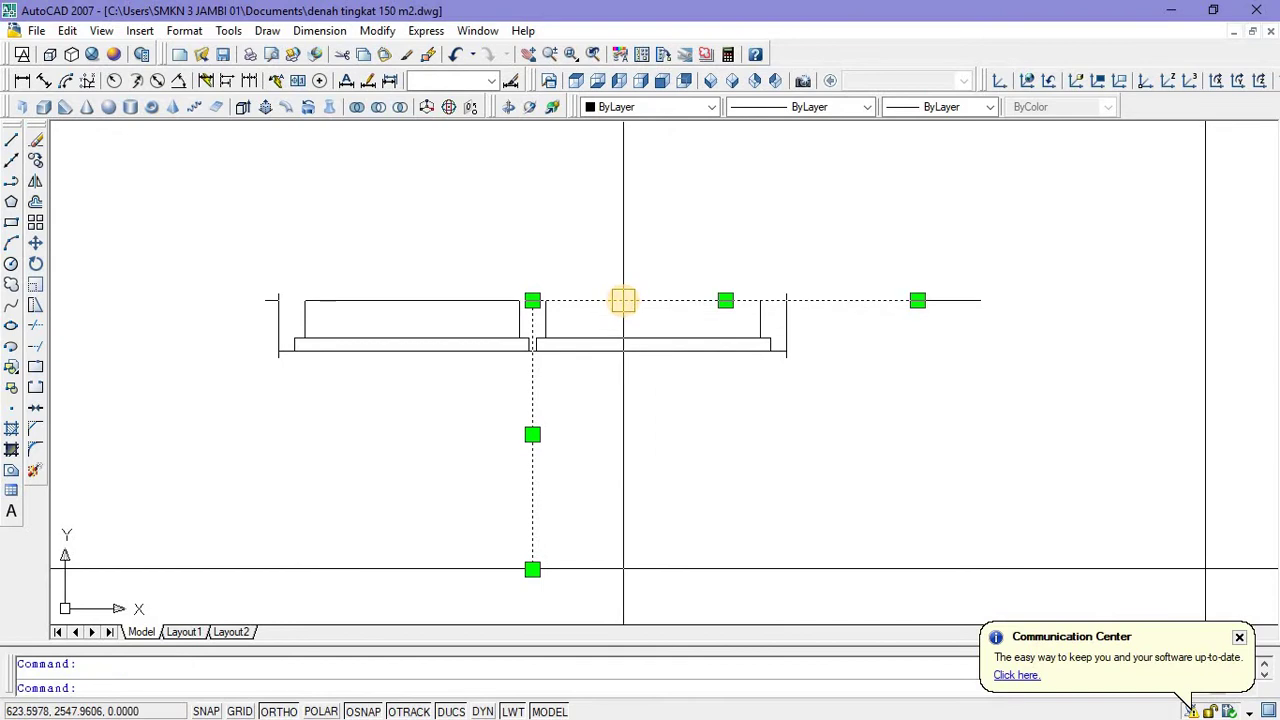
key(Delete)
middle_drag(566, 380, 566, 471)
scroll(540, 412, down, 2)
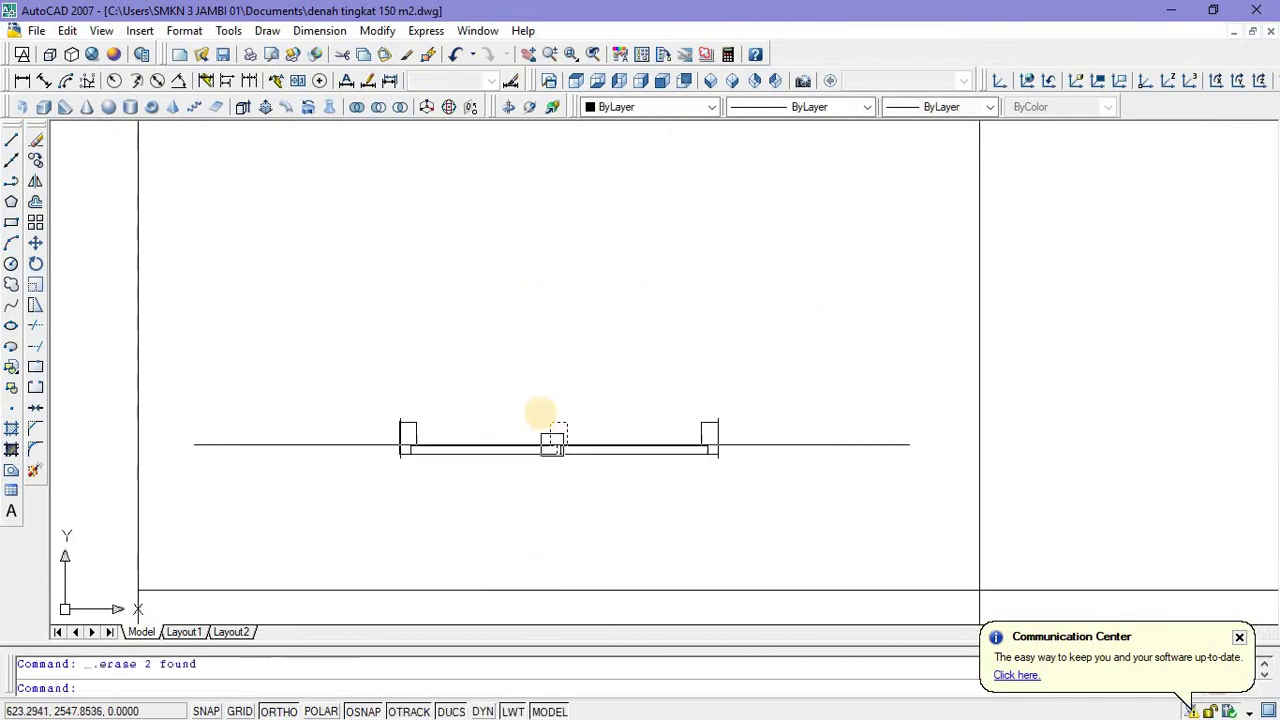
middle_drag(540, 412, 492, 399)
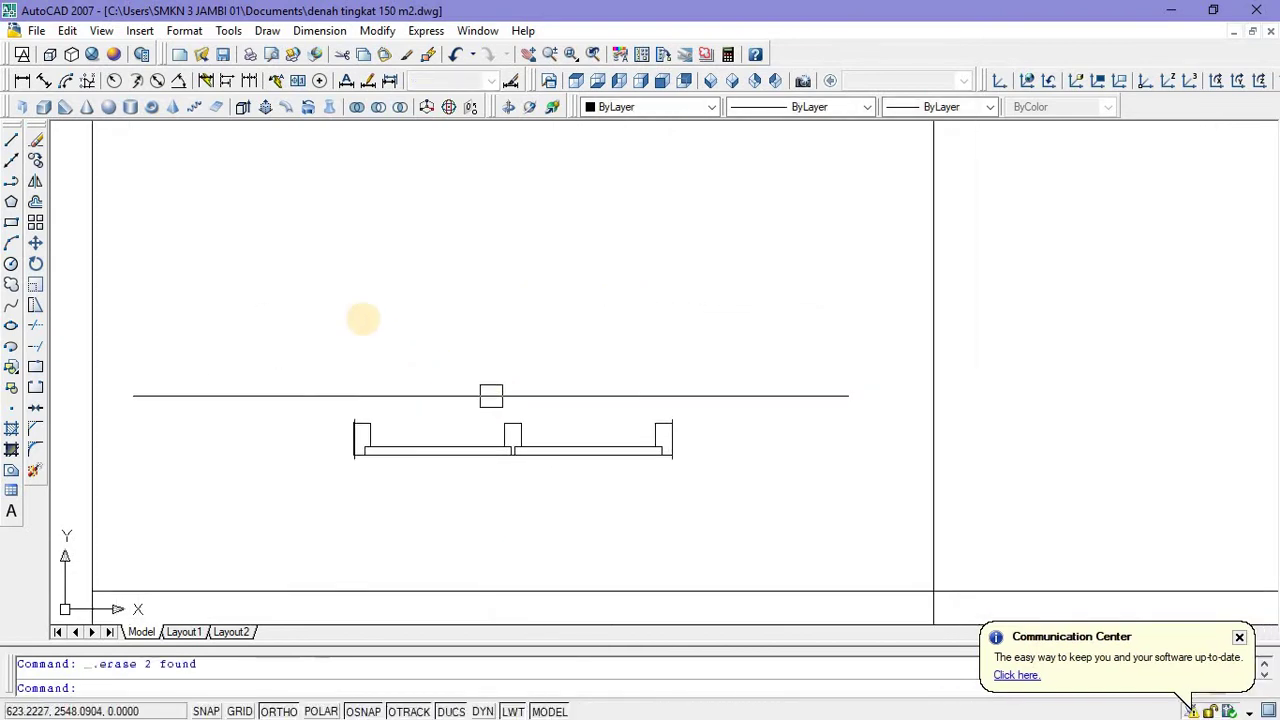
click(11, 143)
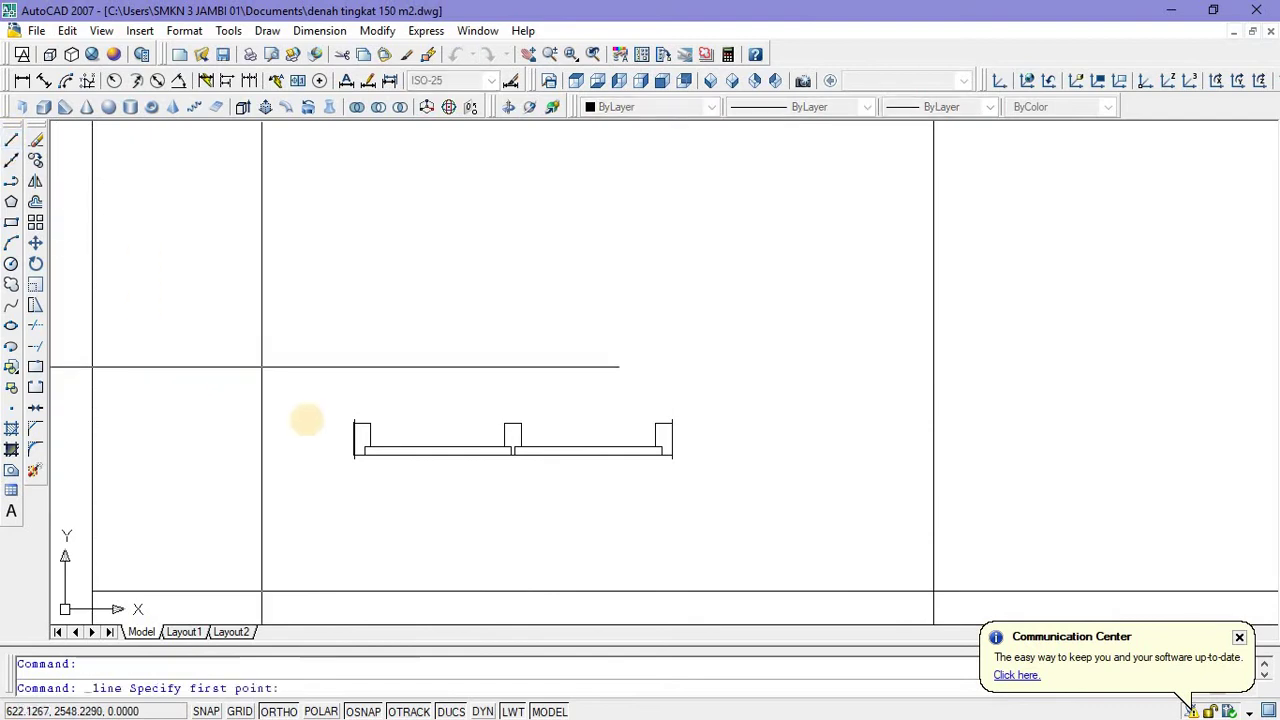
scroll(323, 434, up, 5)
scroll(392, 362, up, 4)
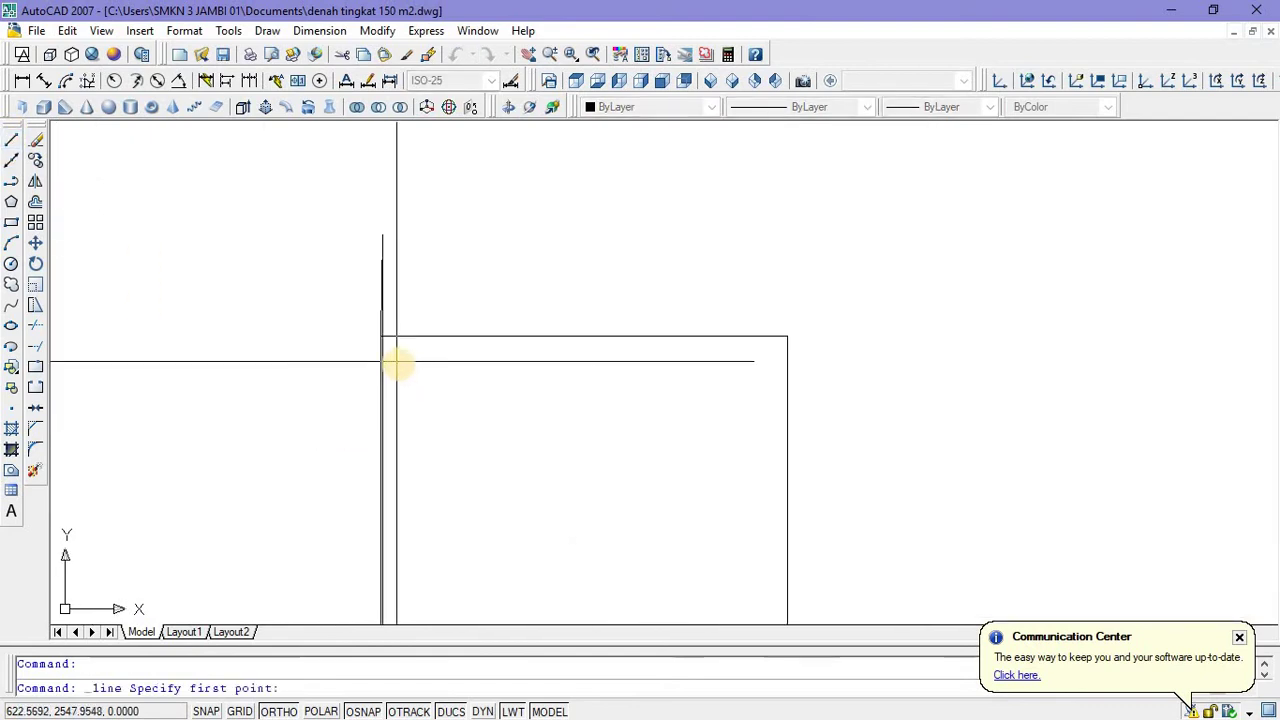
scroll(390, 356, down, 3)
key(Escape)
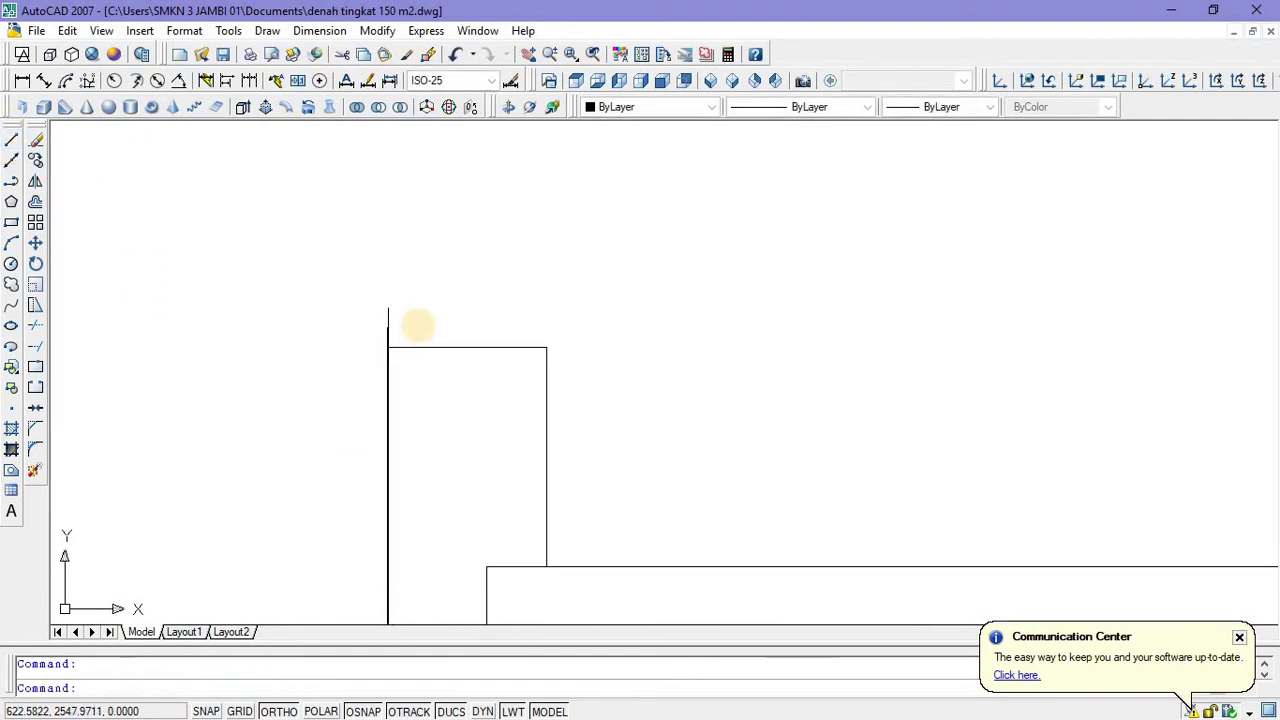
Erase the two overlapping vertical lines protruding above the left jamb of the window symbol.
click(420, 323)
click(367, 311)
key(Delete)
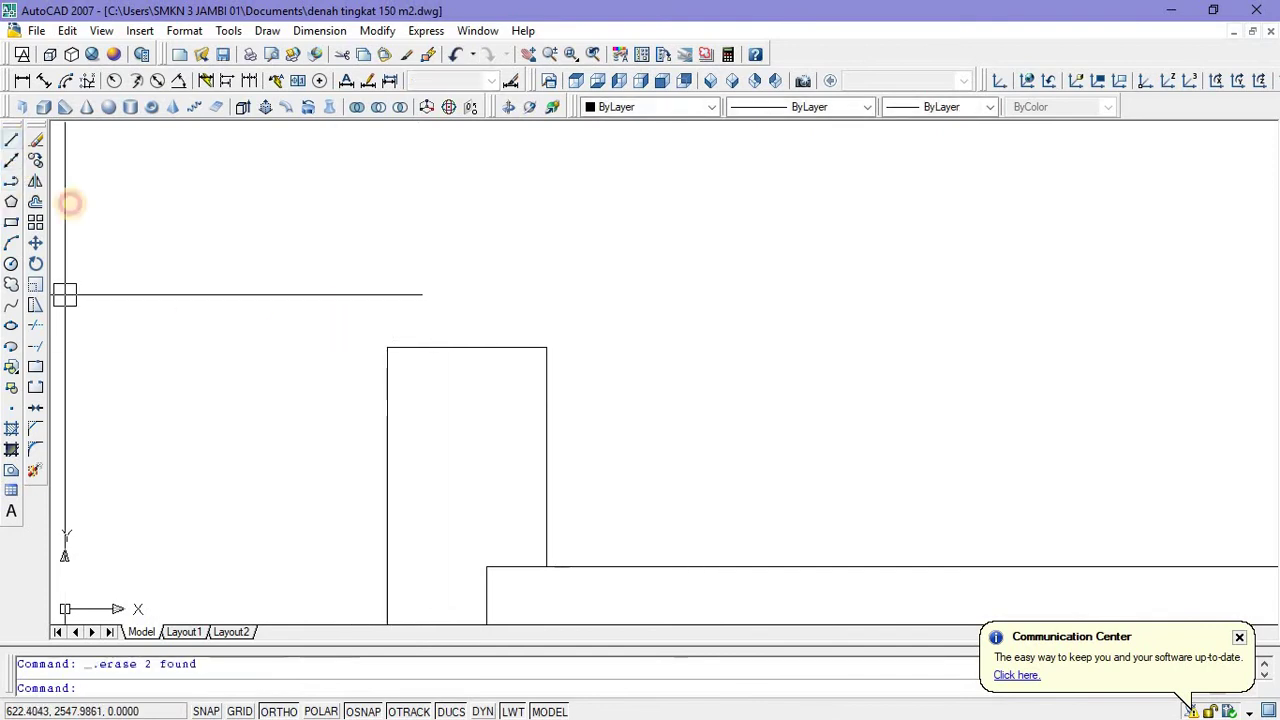
Start the window outline with a horizontal line across the top of the window symbol, from its left corner to its right corner.
click(11, 139)
scroll(370, 355, up, 2)
click(371, 355)
scroll(500, 332, down, 3)
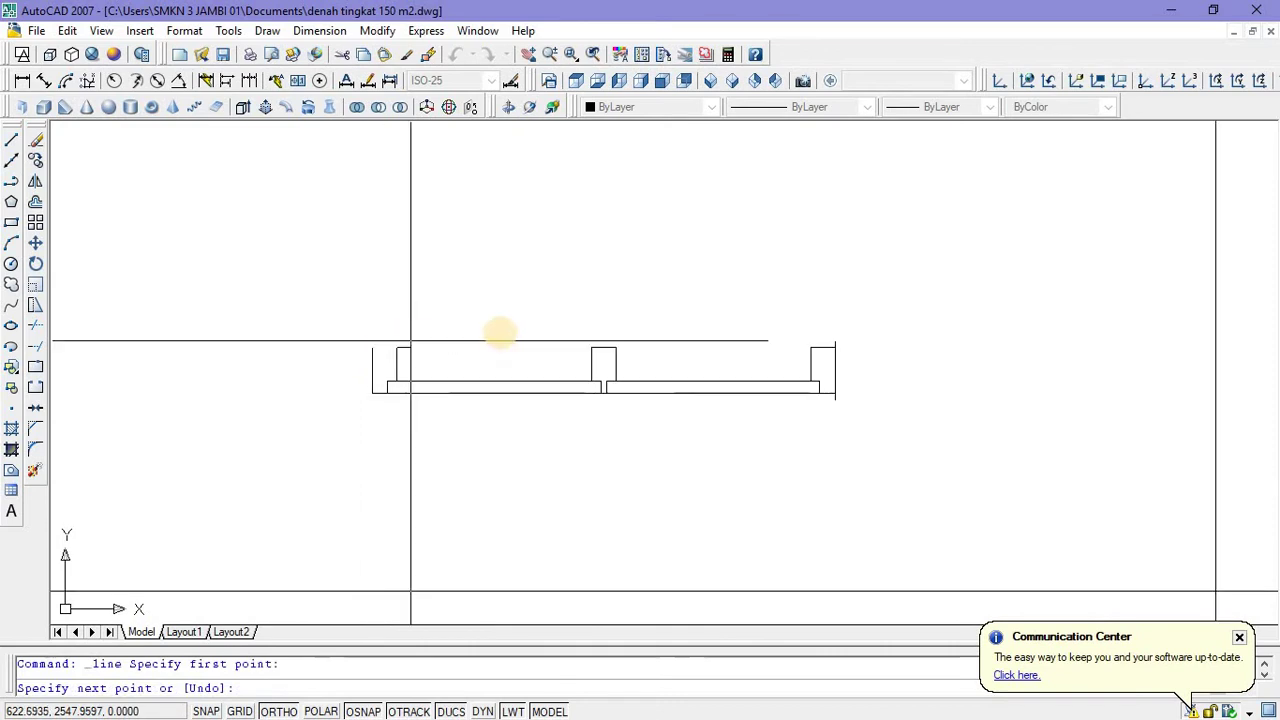
scroll(838, 348, up, 3)
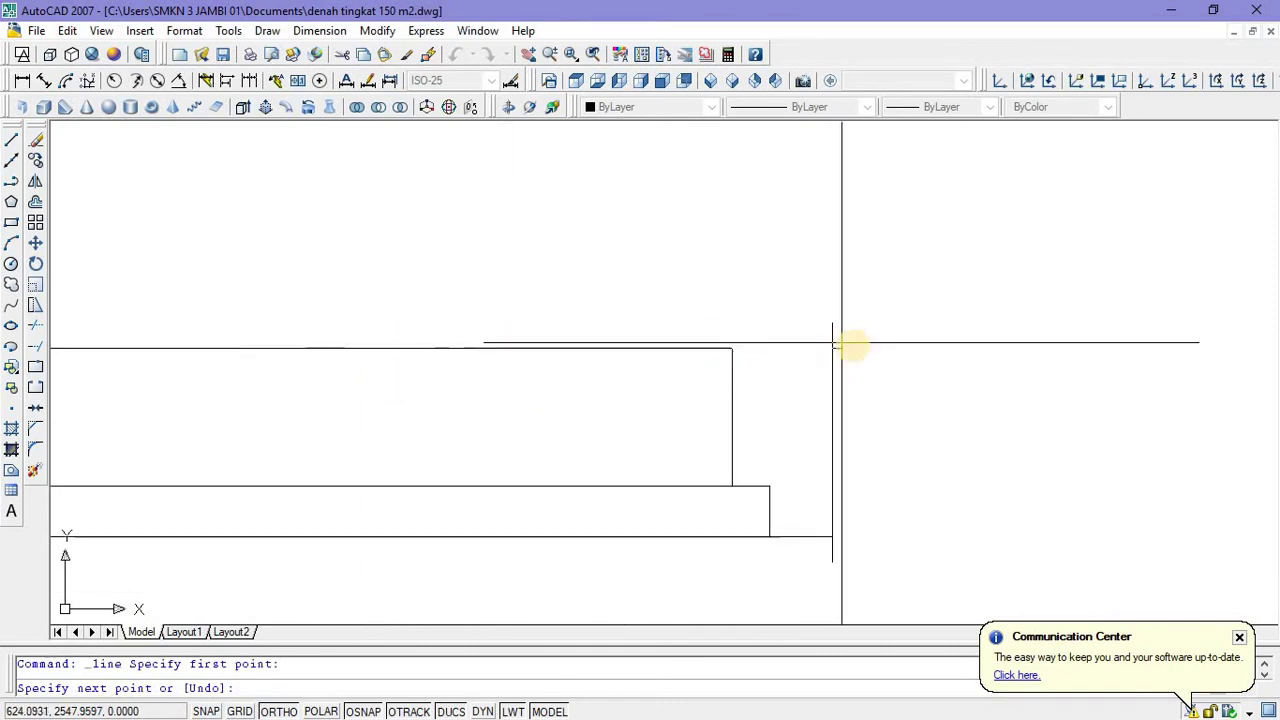
scroll(838, 348, up, 2)
click(794, 348)
scroll(794, 348, down, 2)
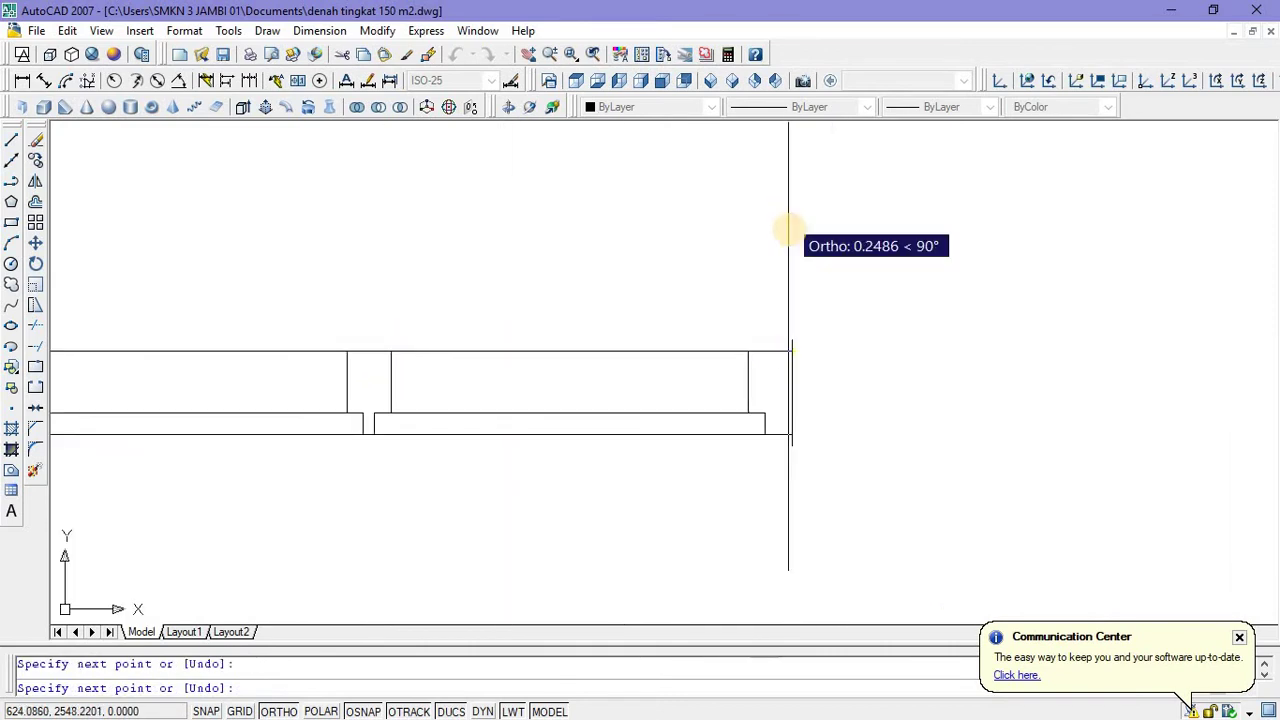
Continue the outline 1.6 straight up, across to above the symbol's left corner, and back down to that corner.
scroll(788, 230, down, 3)
middle_drag(785, 186, 771, 349)
scroll(777, 229, down, 1)
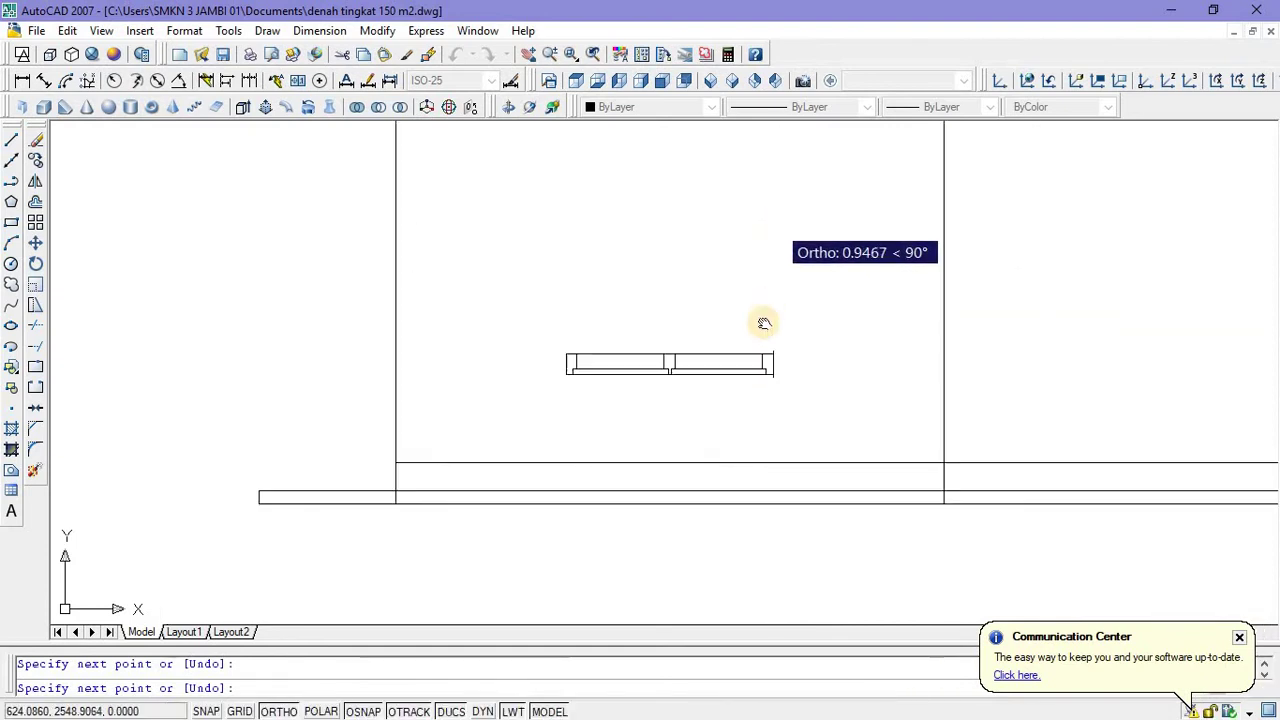
scroll(763, 300, down, 2)
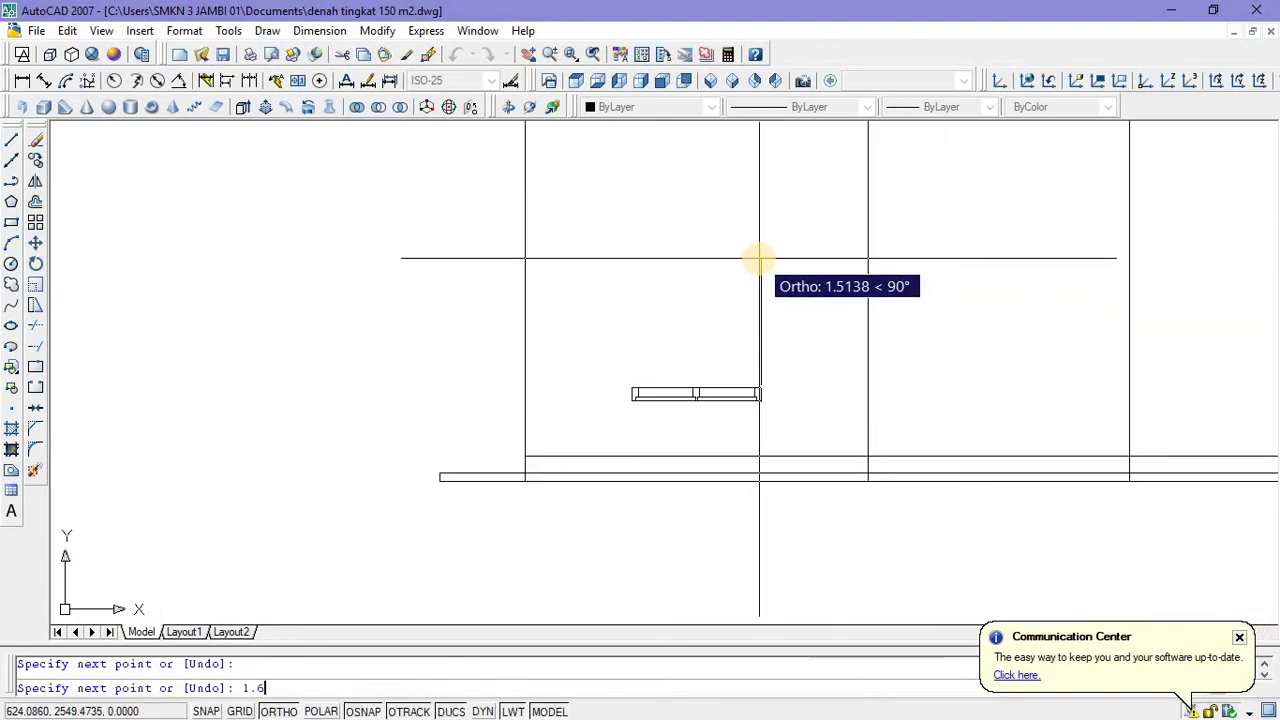
text(1.6)
key(Return)
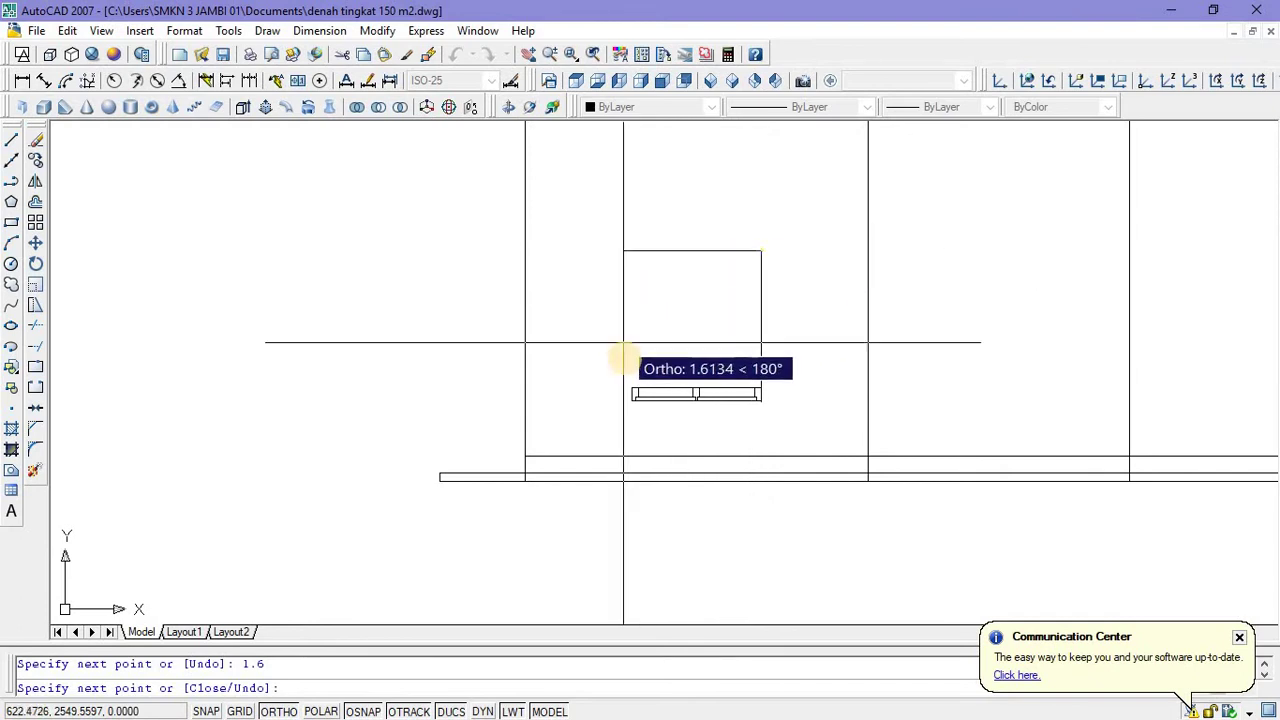
click(632, 250)
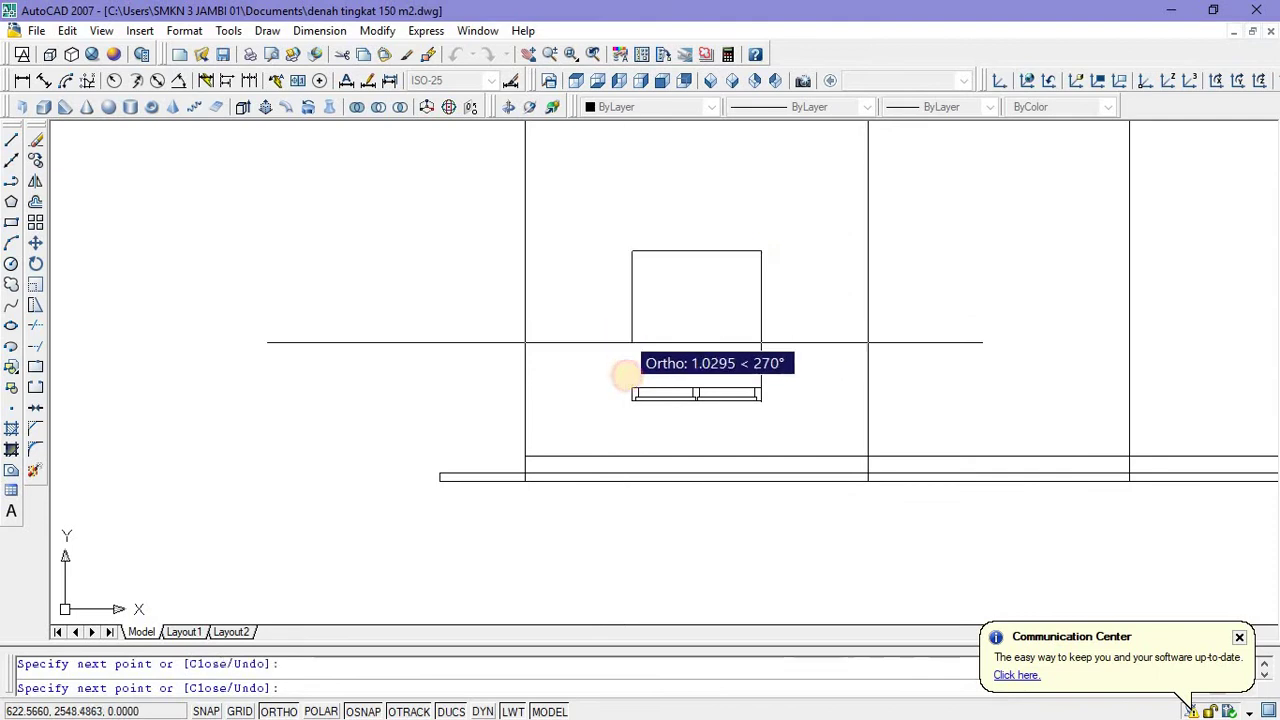
click(629, 389)
key(Escape)
Move the window symbol straight down a short distance, clear of the outline's sides and above the floor line.
click(608, 380)
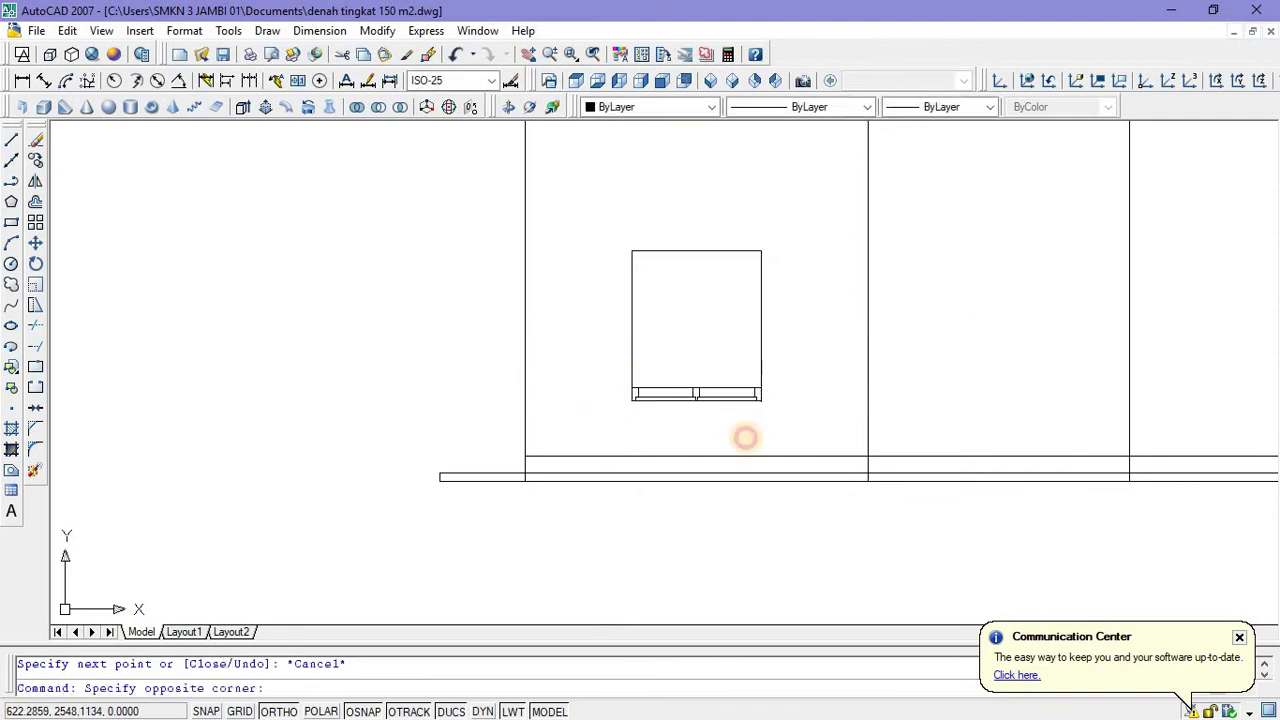
click(772, 442)
right_click(791, 287)
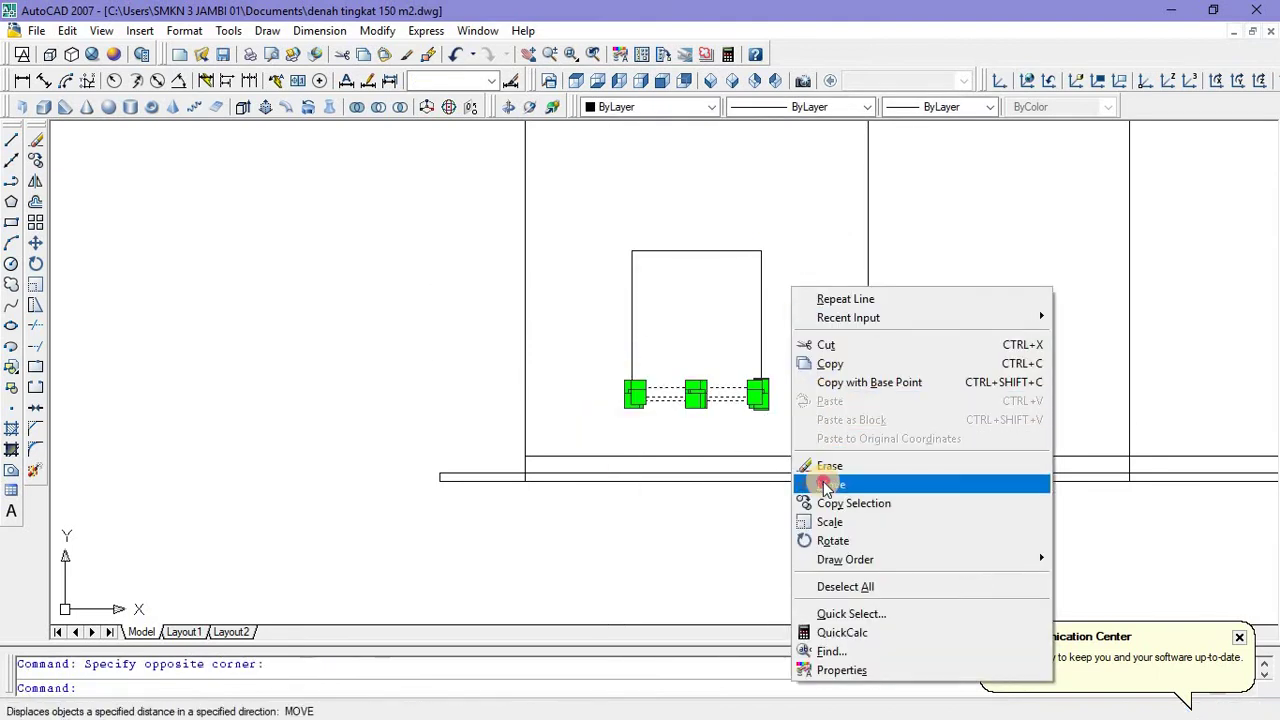
click(820, 483)
click(805, 390)
click(805, 410)
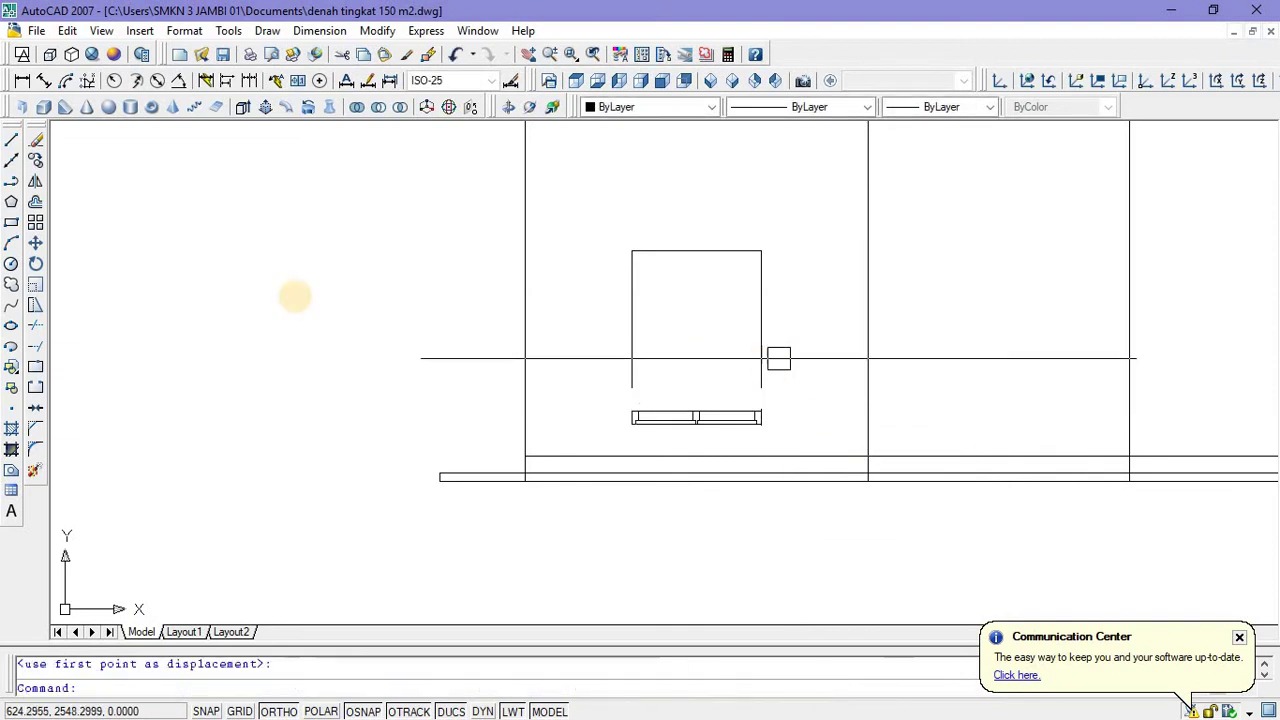
Draw a horizontal line between the lower ends of the outline's two sides to close the window rectangle.
click(11, 140)
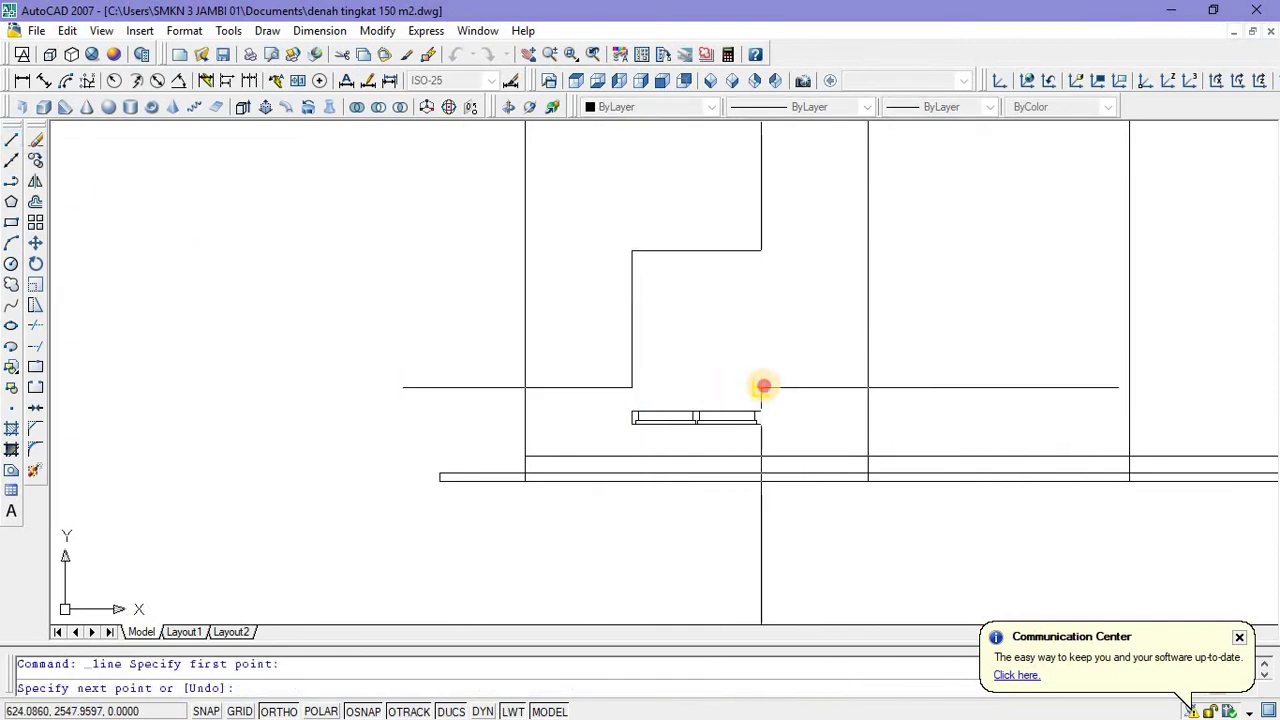
click(761, 388)
key(Escape)
middle_drag(656, 360, 612, 350)
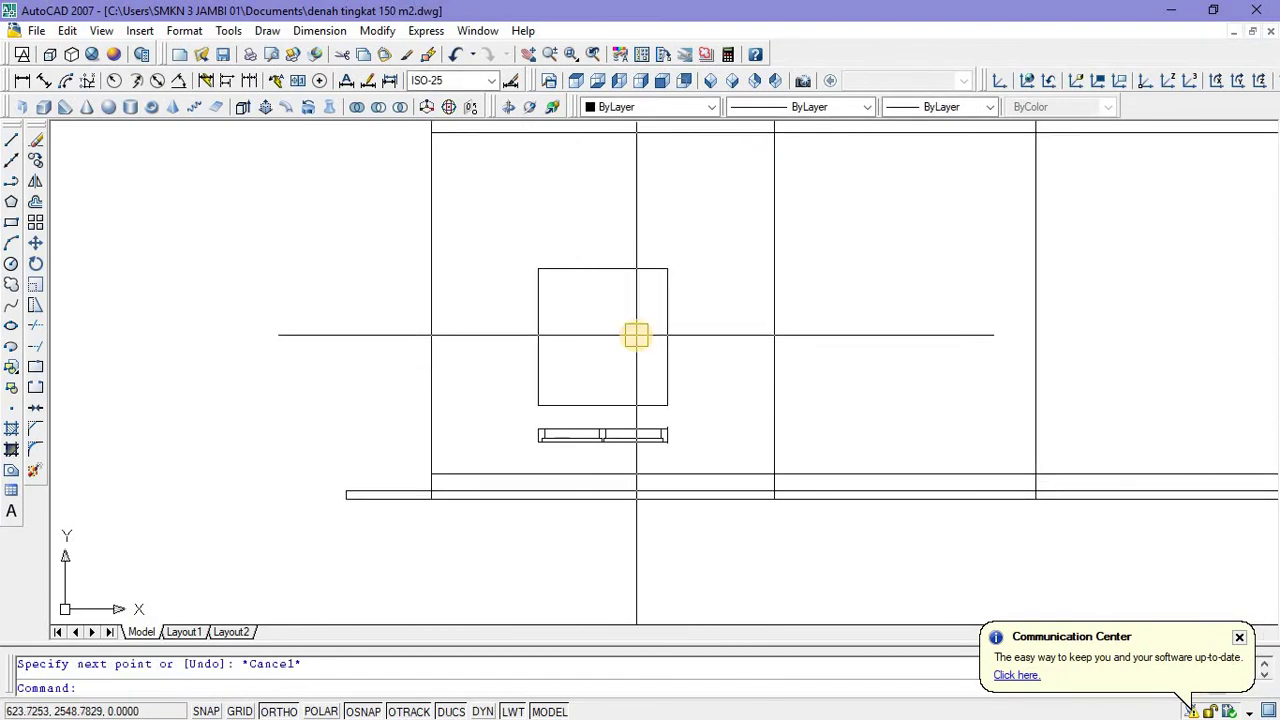
Offset the right side of the window rectangle 0.08 inward to form the frame jamb.
text(o)
key(Return)
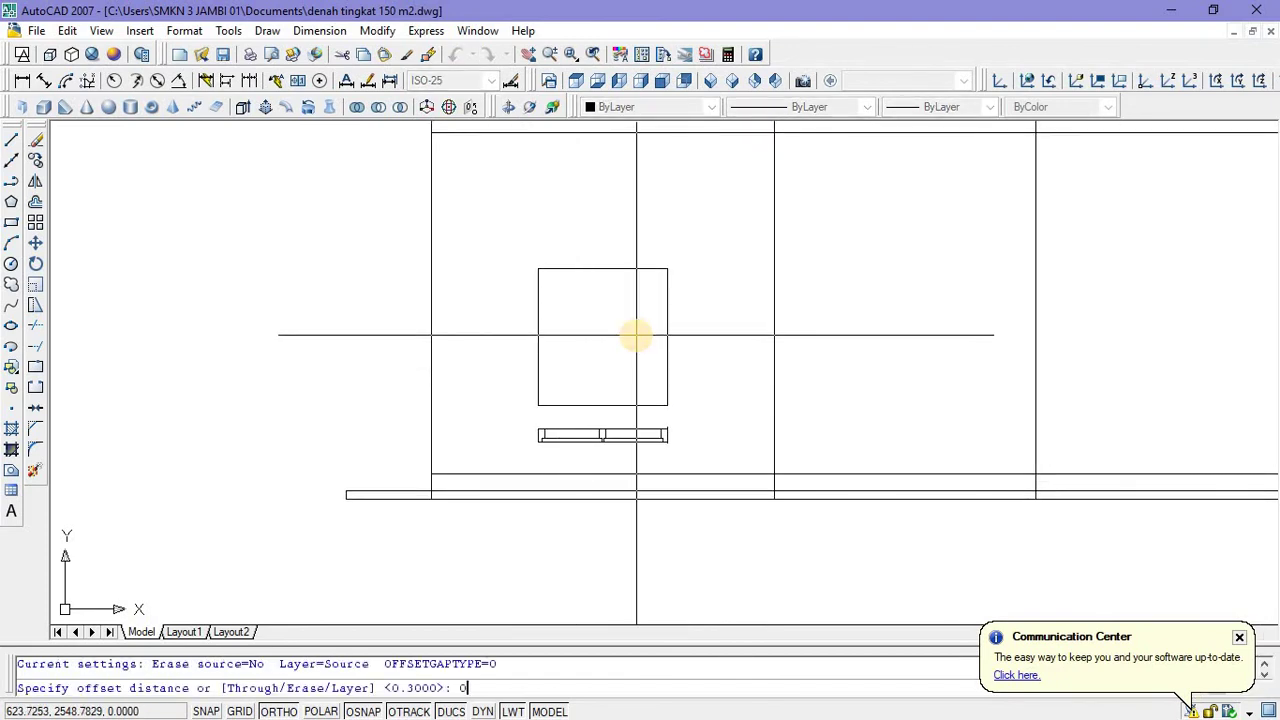
text(0.08)
key(Return)
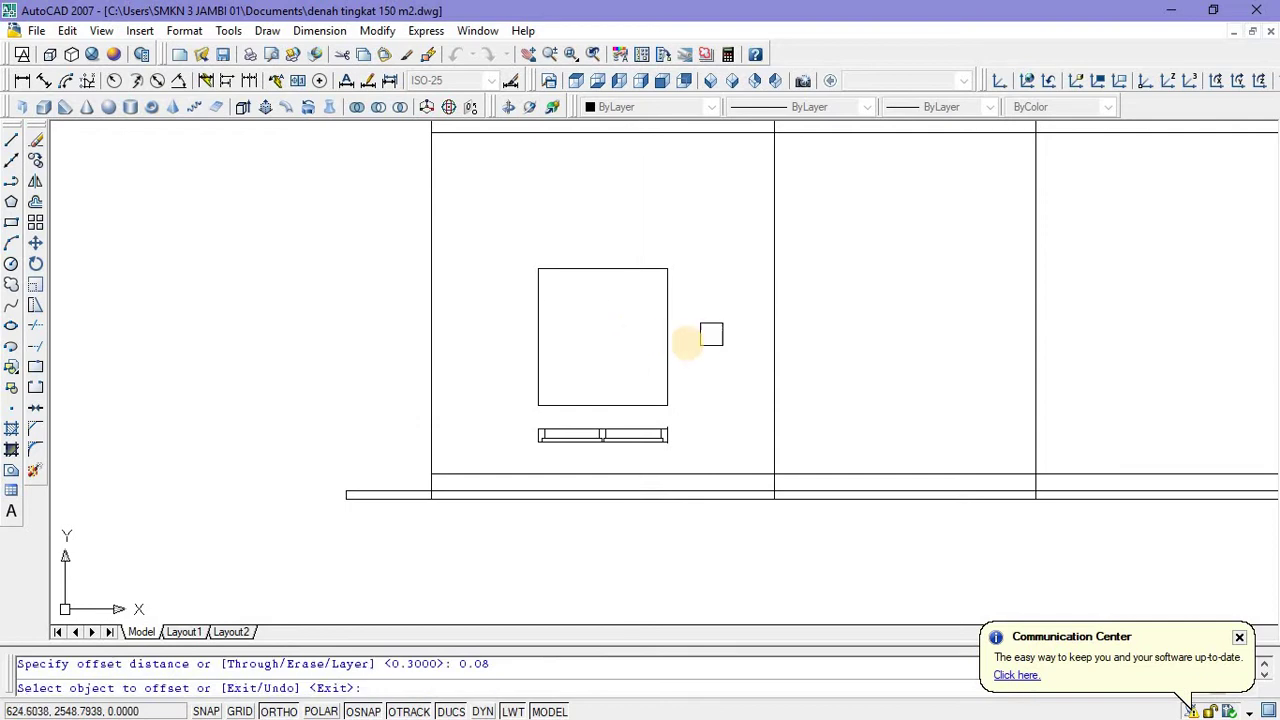
click(666, 347)
click(614, 329)
right_click(620, 332)
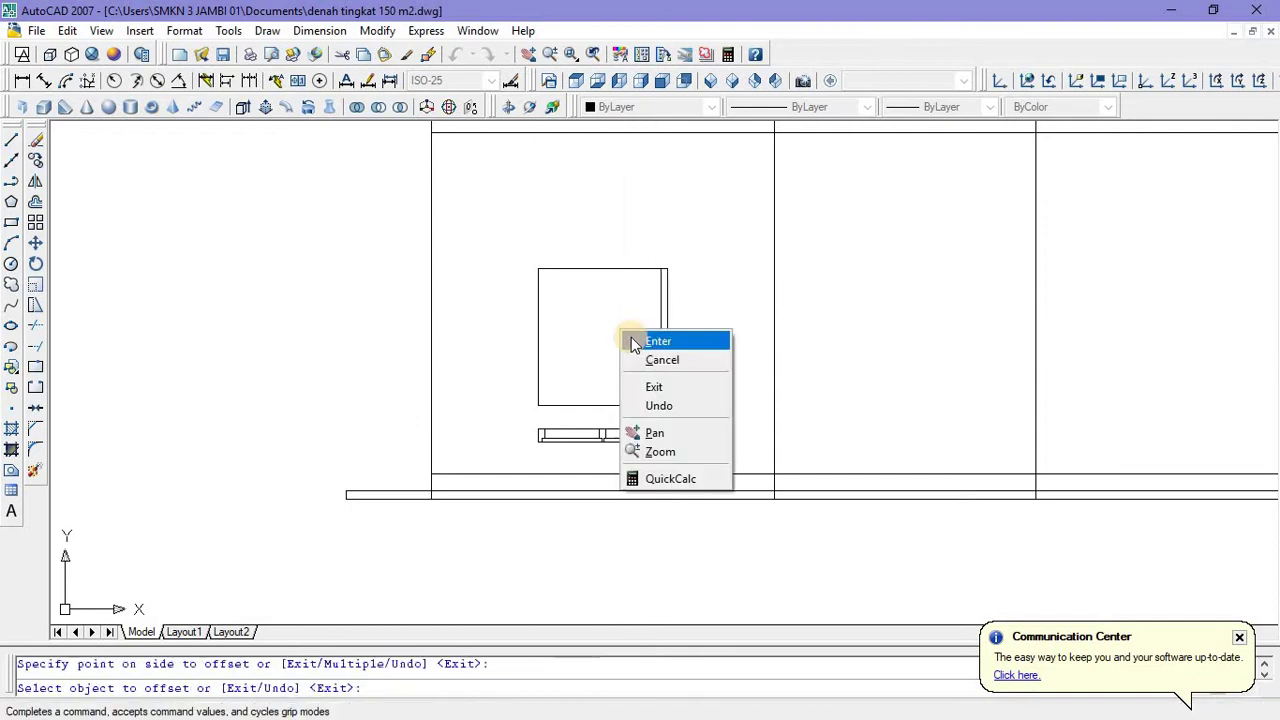
click(625, 340)
Offset the right jamb's inner line 0.7 to the left, towards the middle of the window.
right_click(620, 330)
click(640, 334)
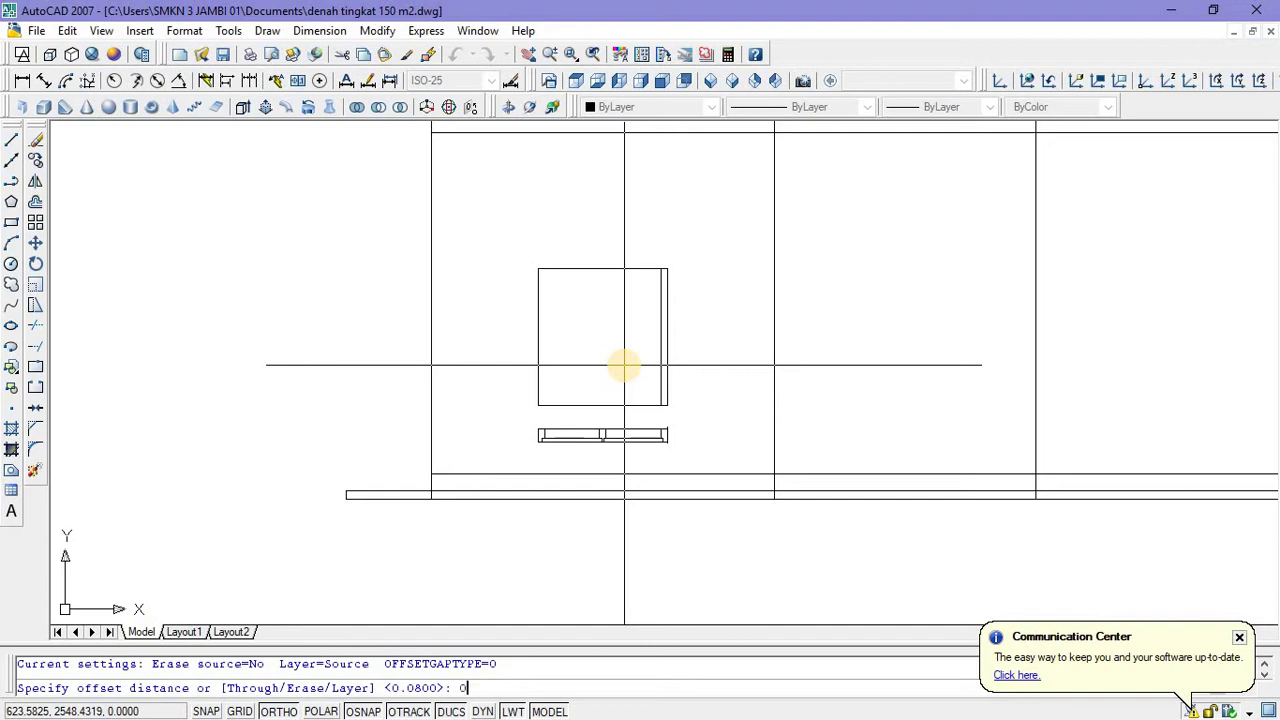
text(0.7)
key(Return)
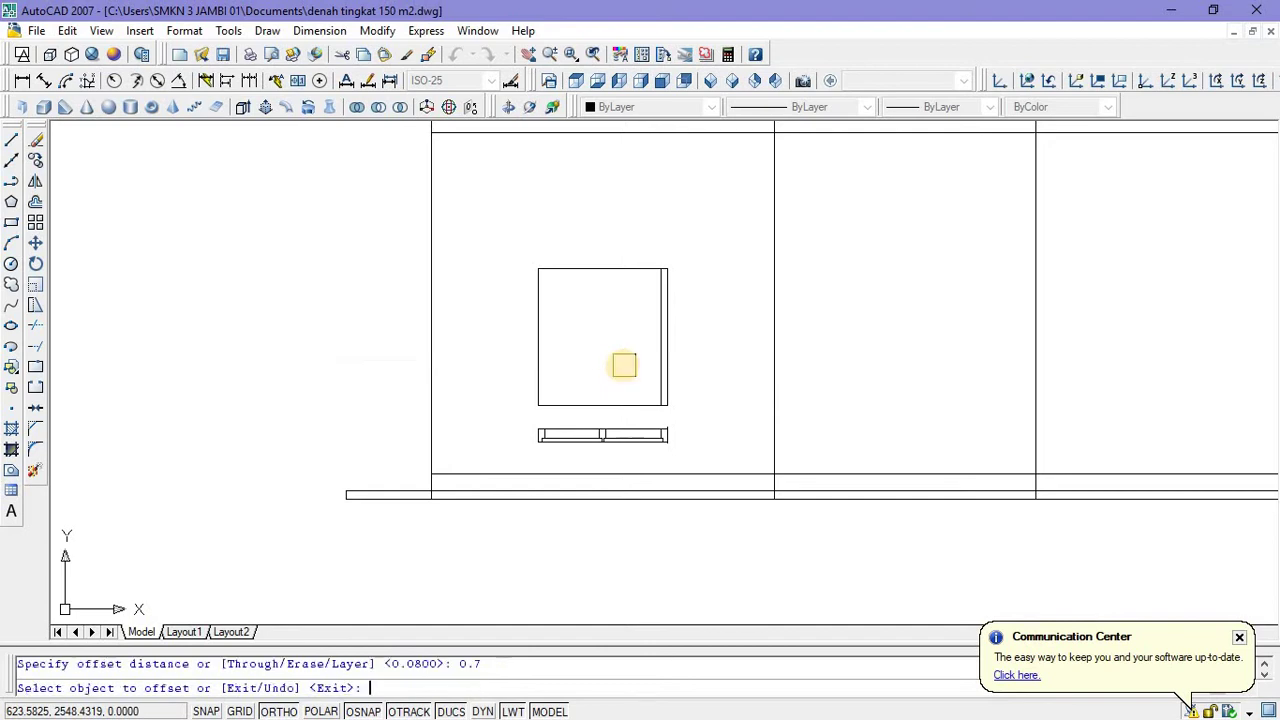
click(651, 368)
click(607, 363)
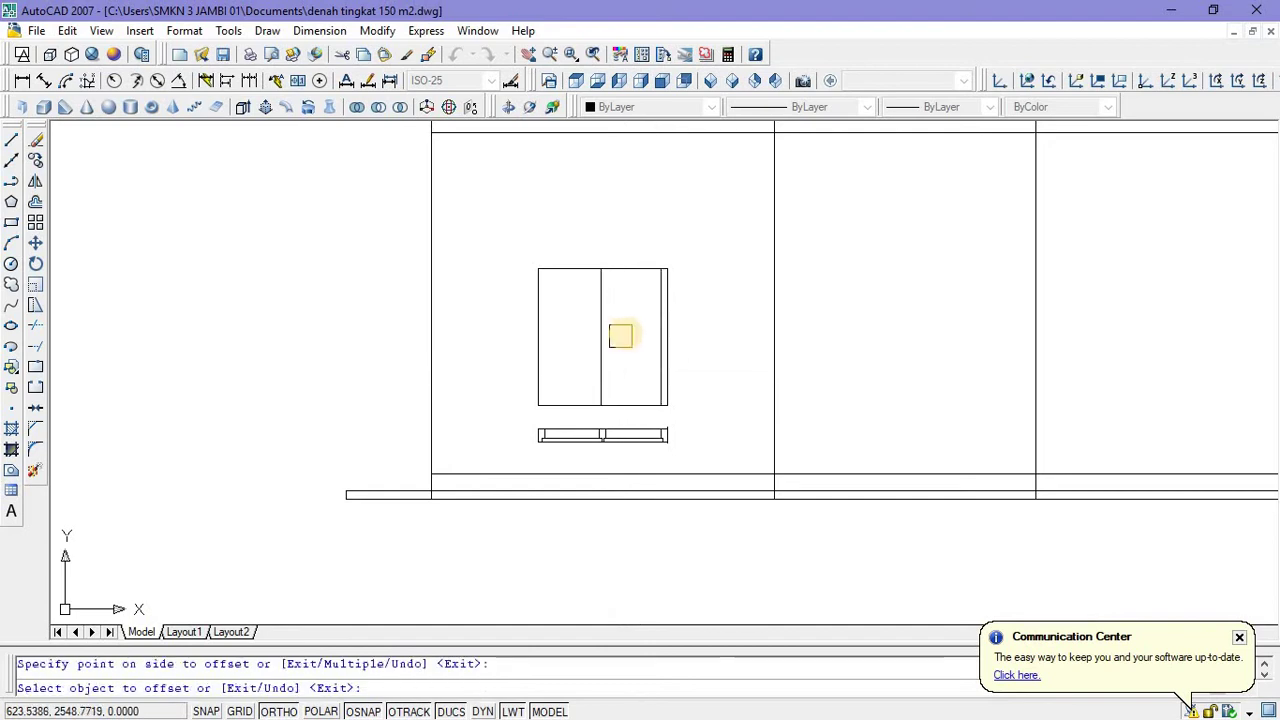
scroll(620, 335, up, 6)
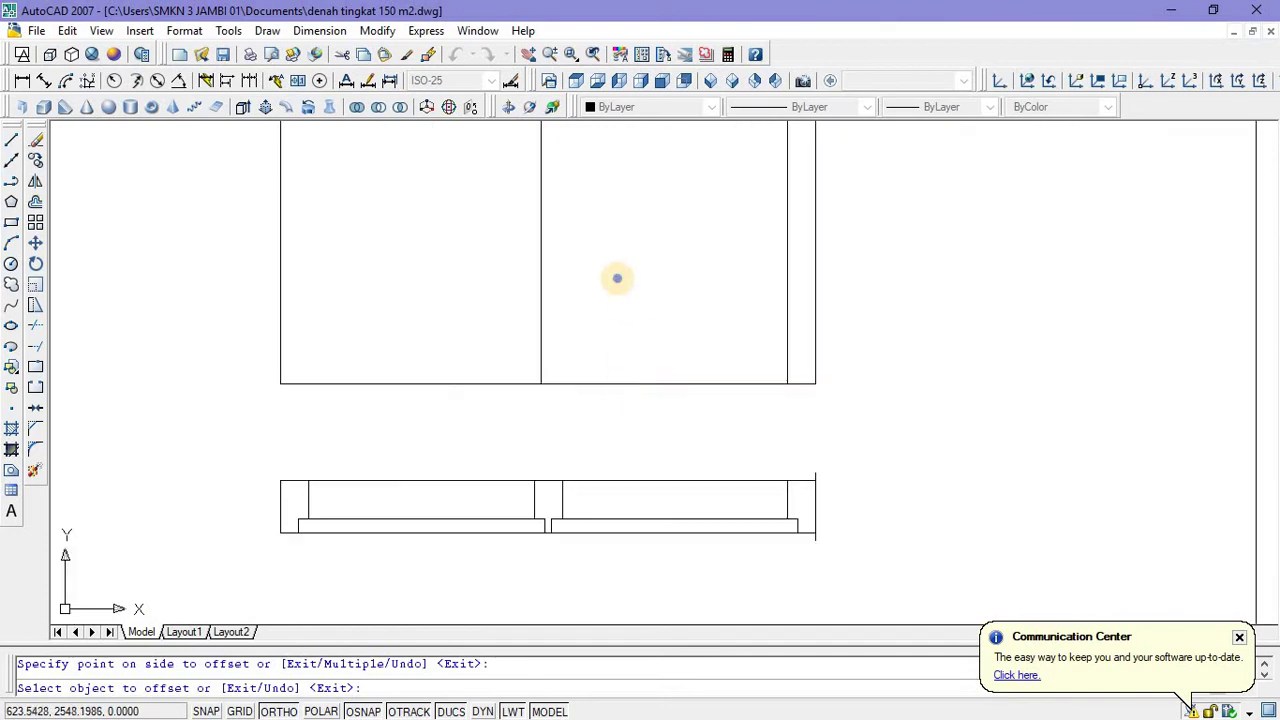
right_click(619, 281)
click(630, 290)
Project both sides of the symbol's central mullion with vertical lines up to the window rectangle's bottom edge.
scroll(615, 330, down, 5)
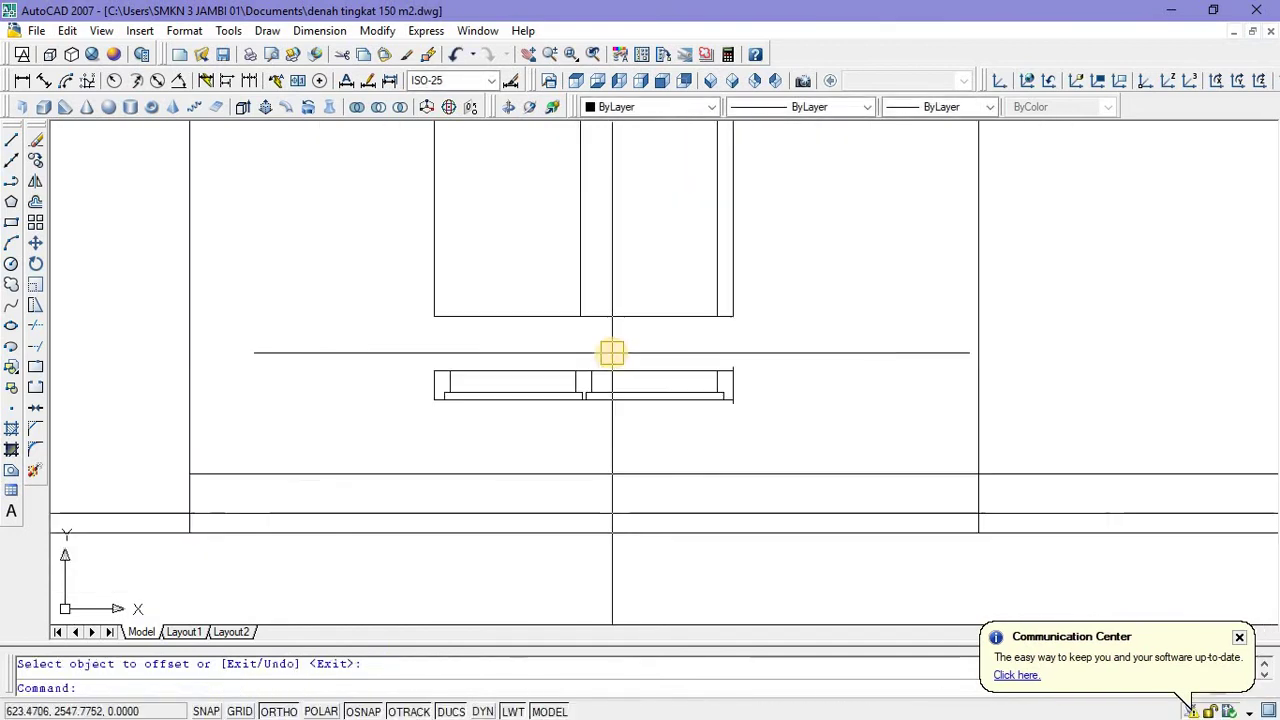
scroll(614, 354, up, 2)
click(12, 141)
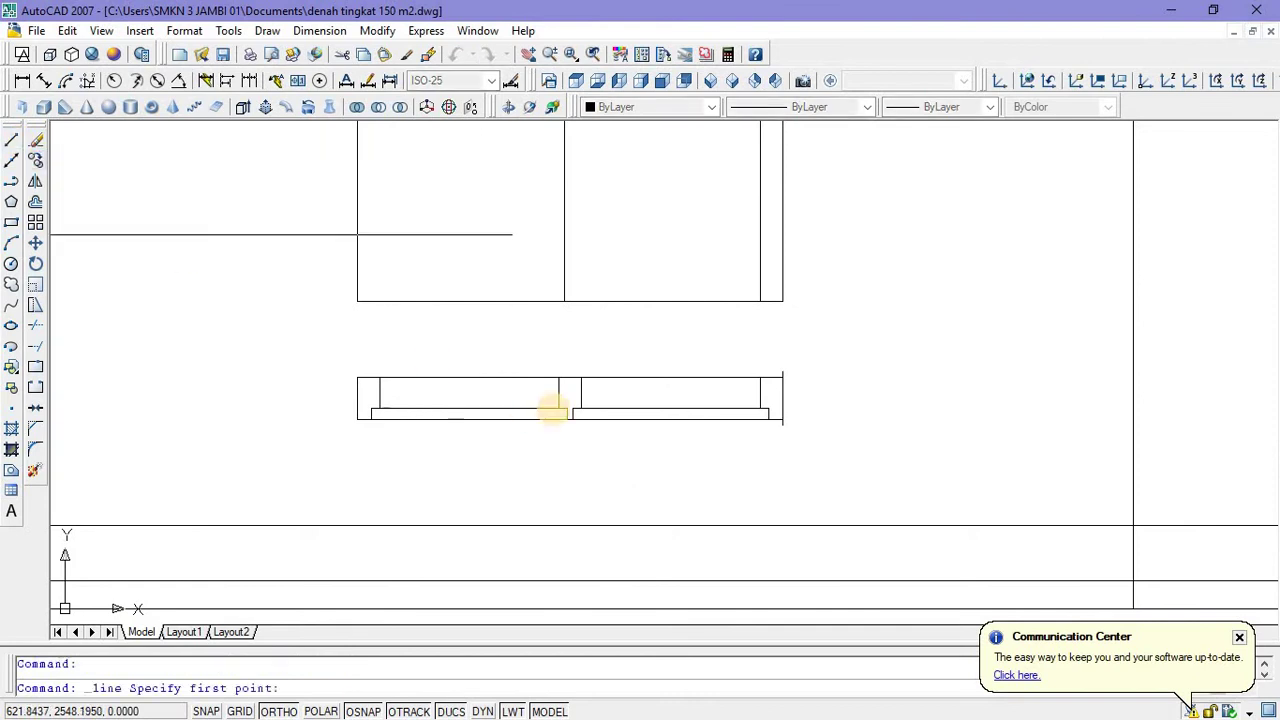
click(581, 377)
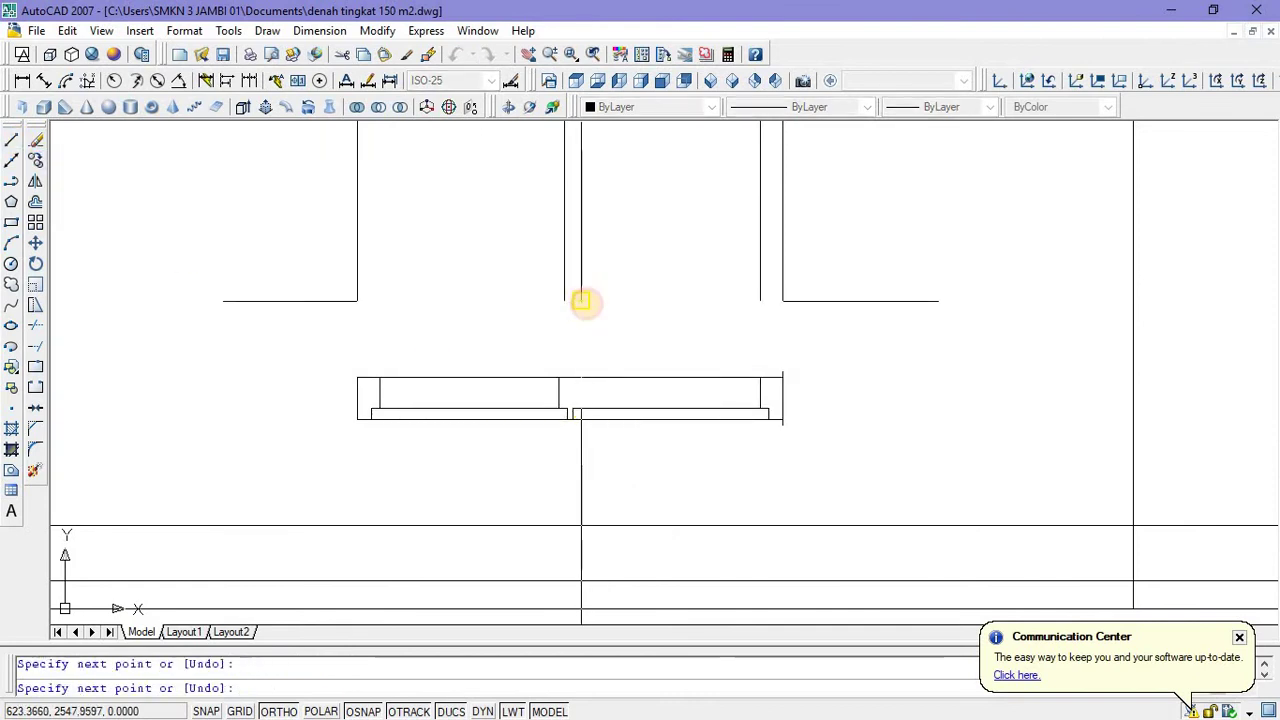
key(Escape)
right_click(458, 221)
click(468, 229)
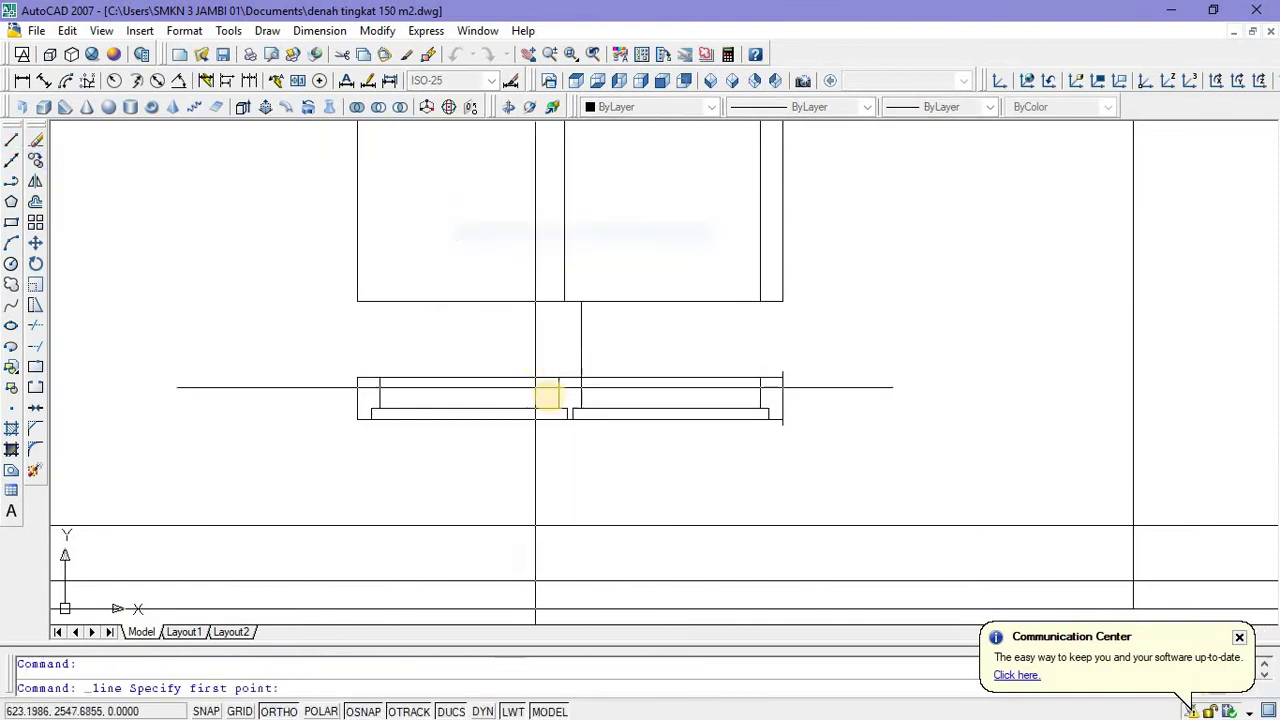
click(557, 376)
click(559, 300)
key(Escape)
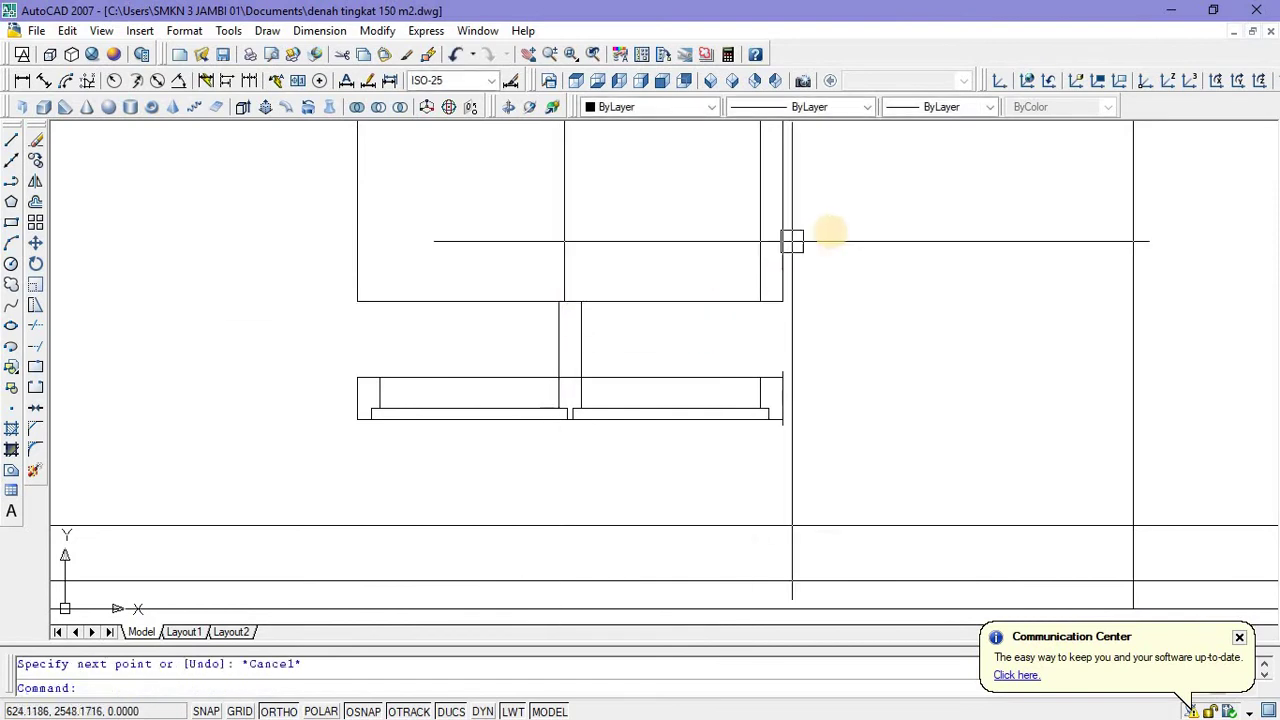
Copy the right jamb's two vertical lines onto the projected central mullion, using the jamb's lower right corner as base point.
click(741, 181)
click(817, 303)
right_click(785, 172)
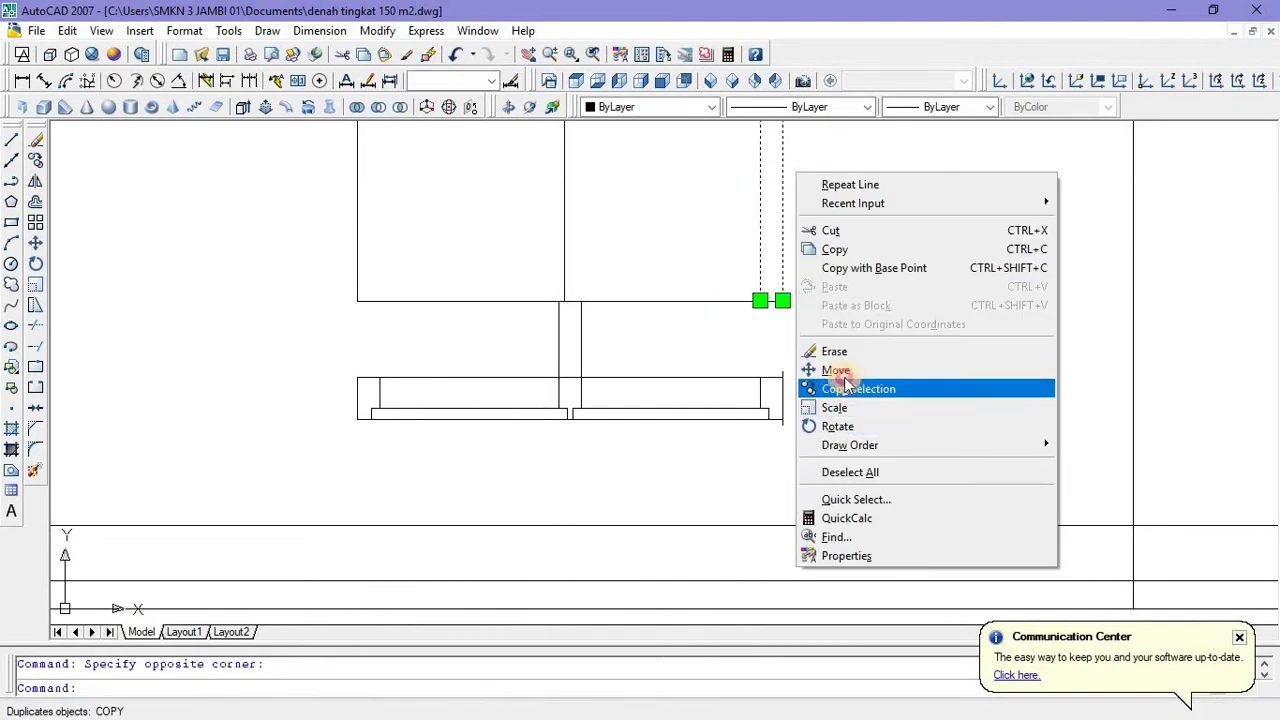
click(845, 391)
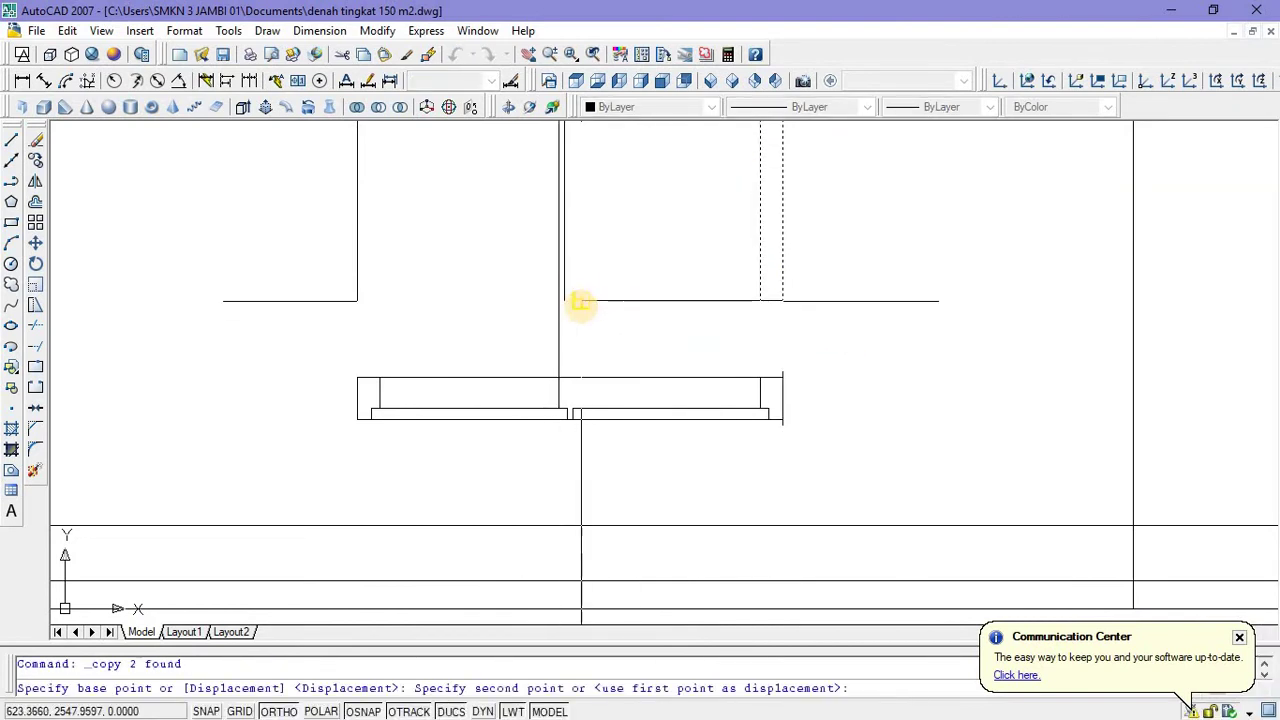
click(578, 303)
key(Escape)
Move the copied pair of vertical lines from the mullion position to the window rectangle's lower left corner as the left jamb.
click(589, 274)
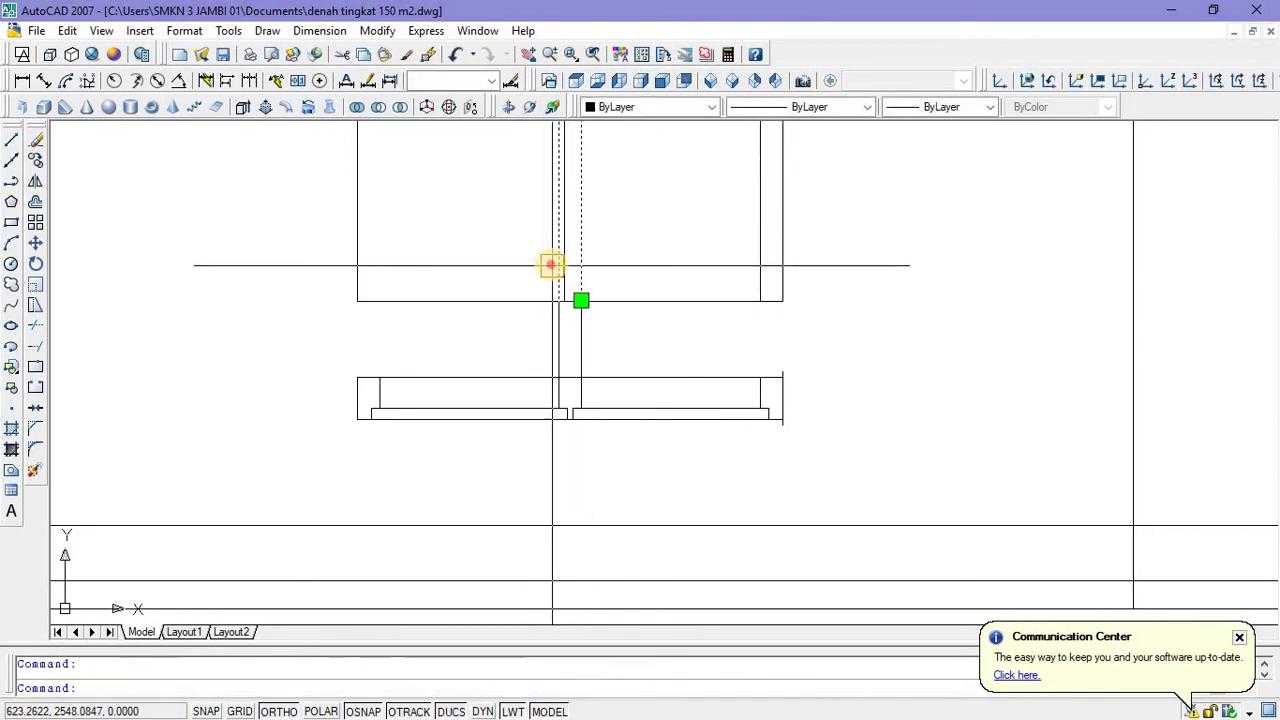
click(556, 266)
right_click(609, 231)
click(655, 430)
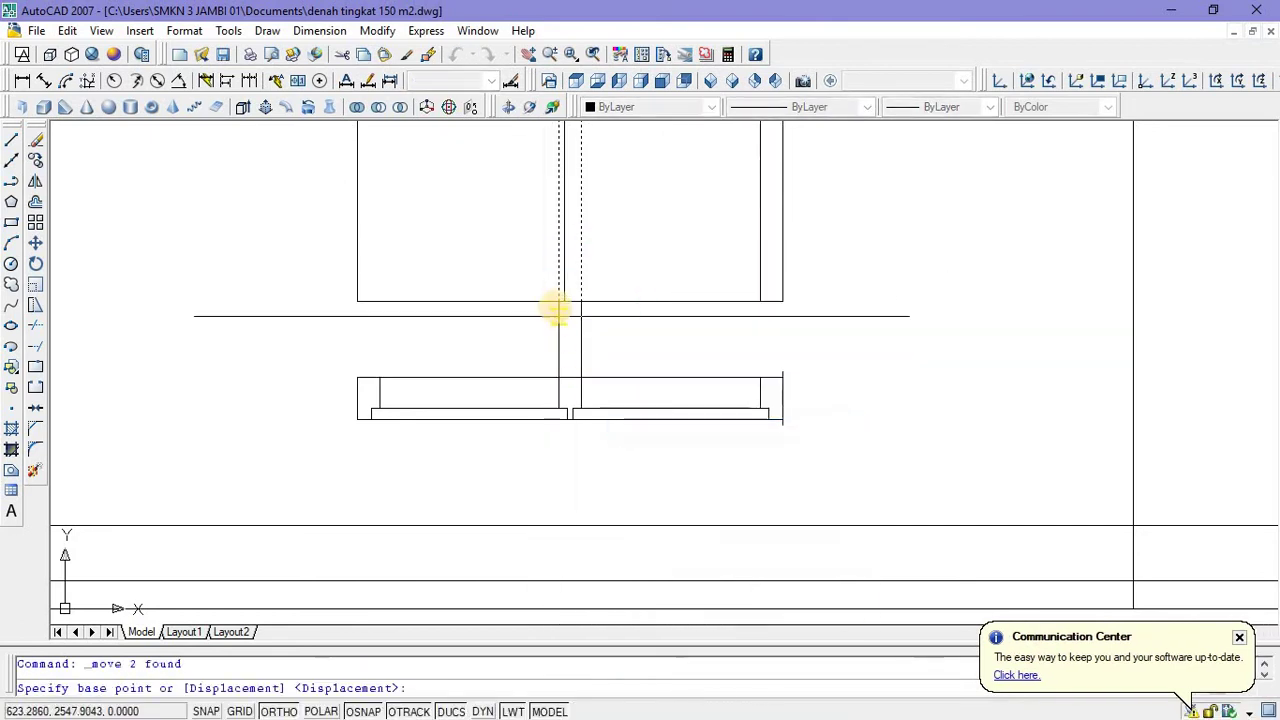
click(357, 300)
key(Escape)
Copy the left jamb's two vertical lines onto the central mullion position marked by the projection lines.
scroll(425, 360, down, 2)
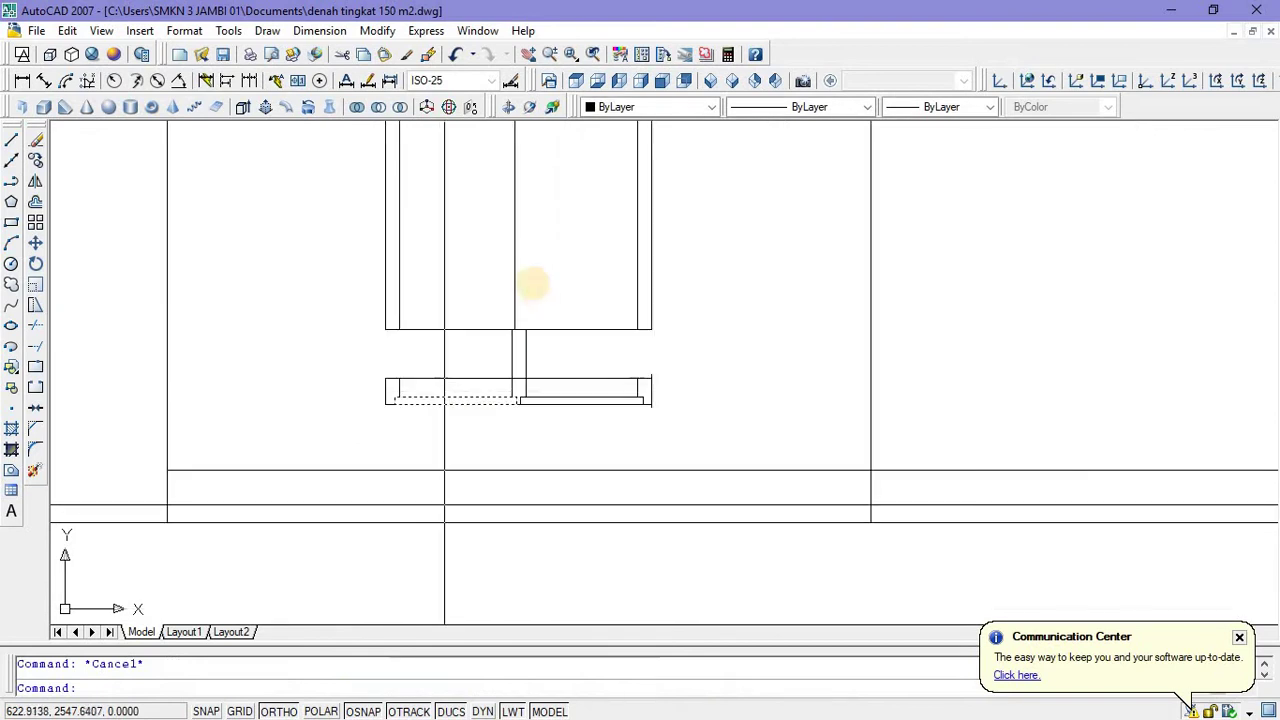
key(Escape)
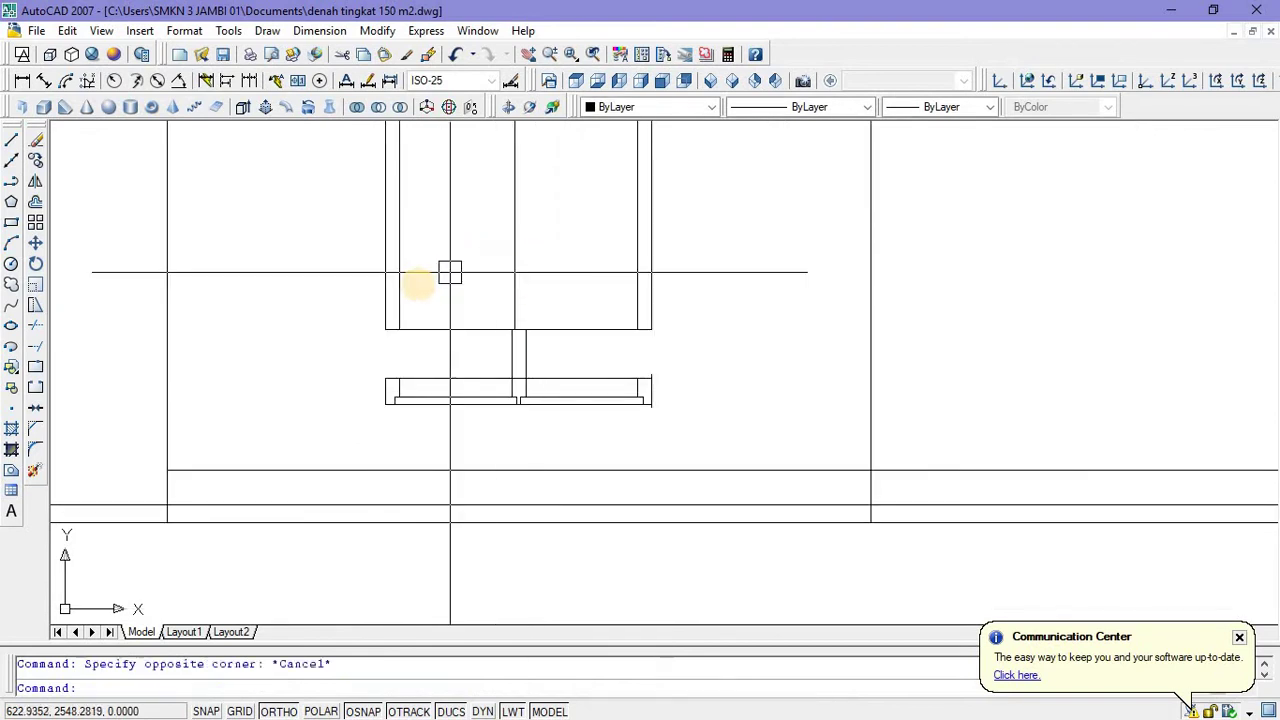
click(385, 284)
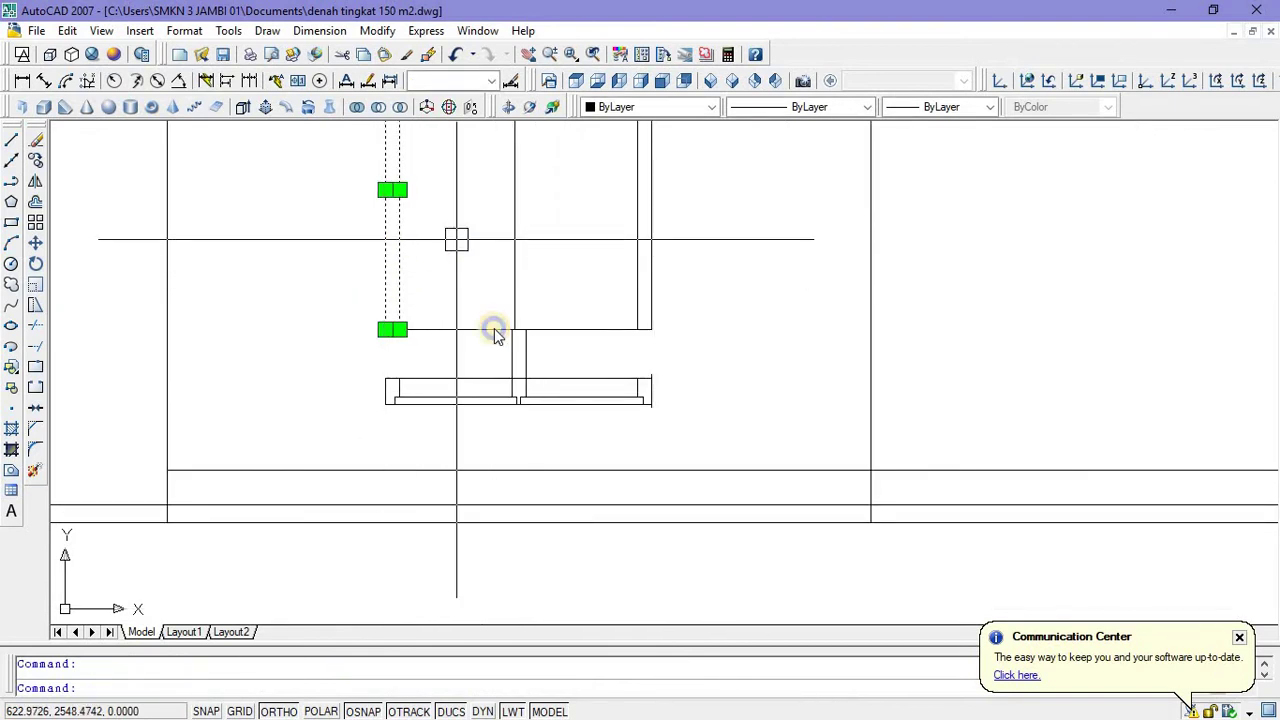
right_click(457, 243)
click(520, 457)
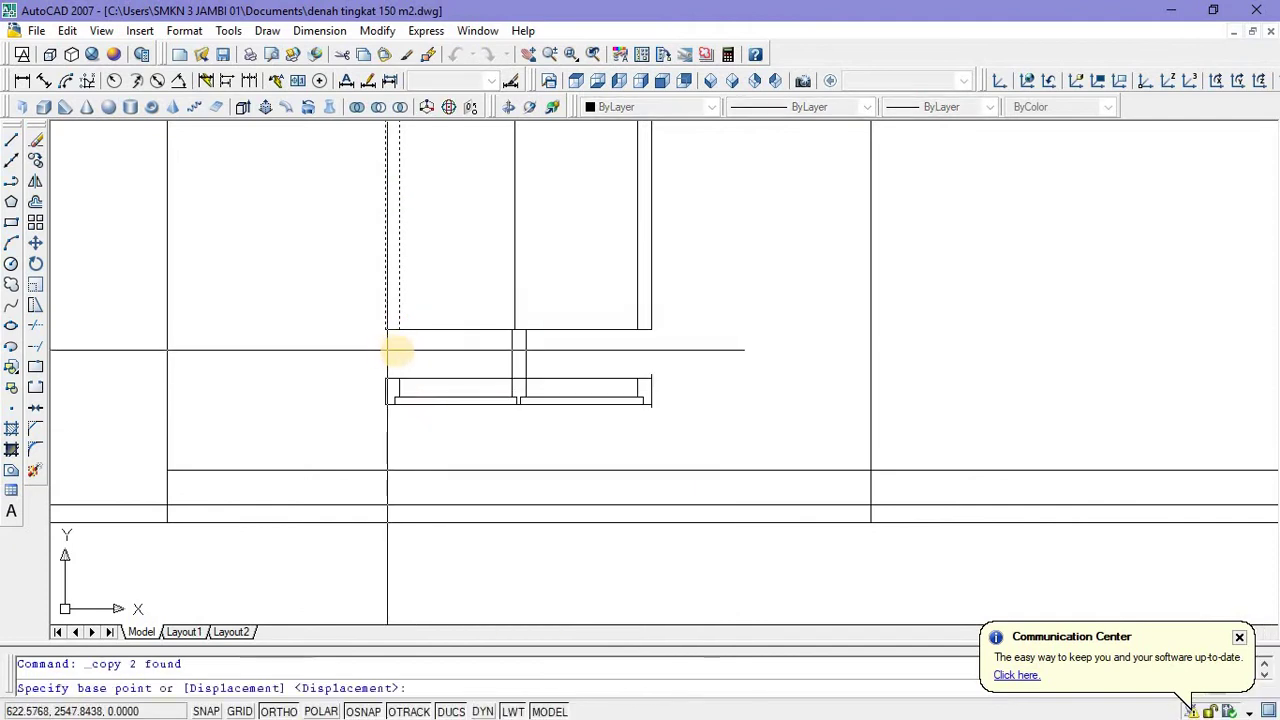
click(388, 329)
click(524, 329)
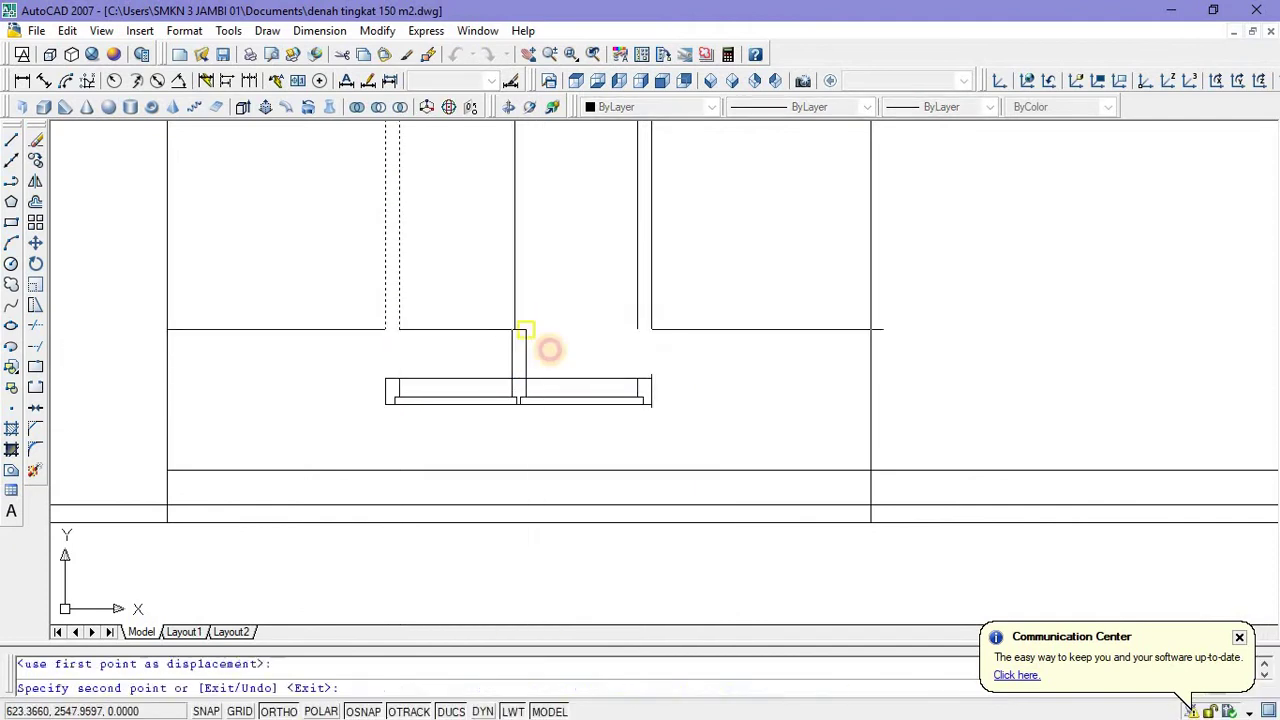
key(Escape)
Erase the extra vertical line between the two central mullion lines of the window.
scroll(517, 317, up, 3)
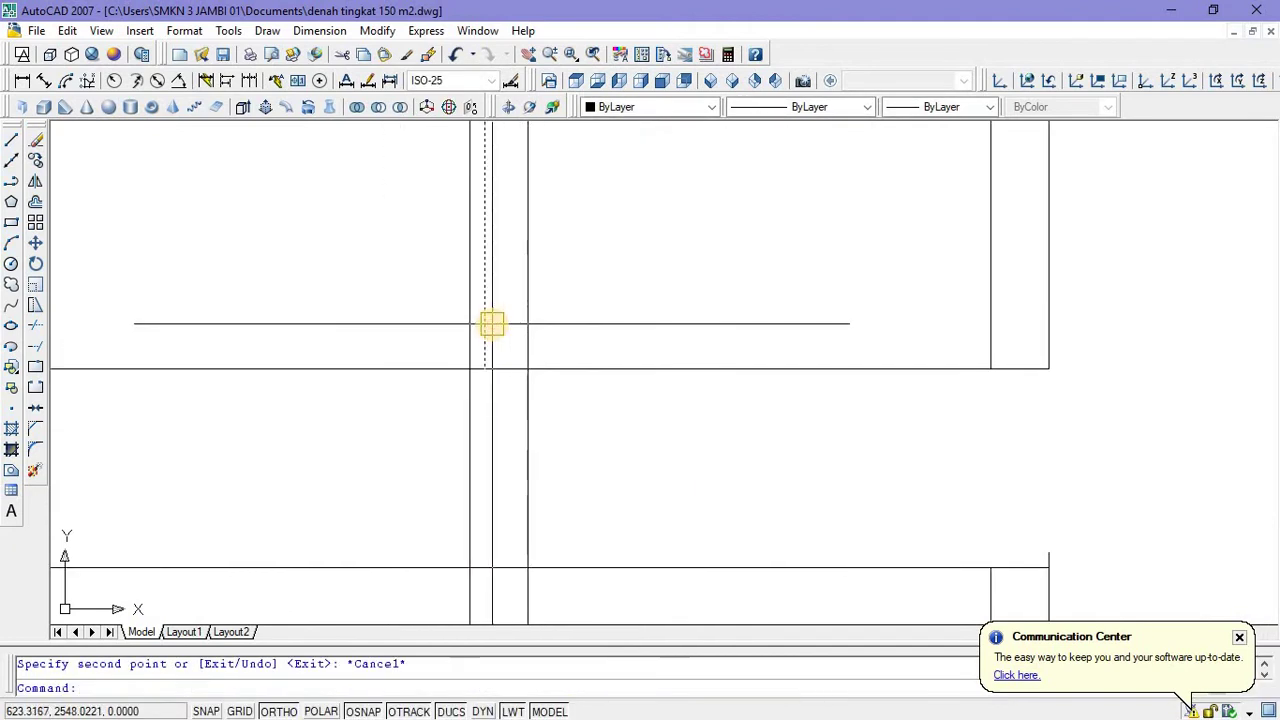
key(Delete)
scroll(487, 371, down, 6)
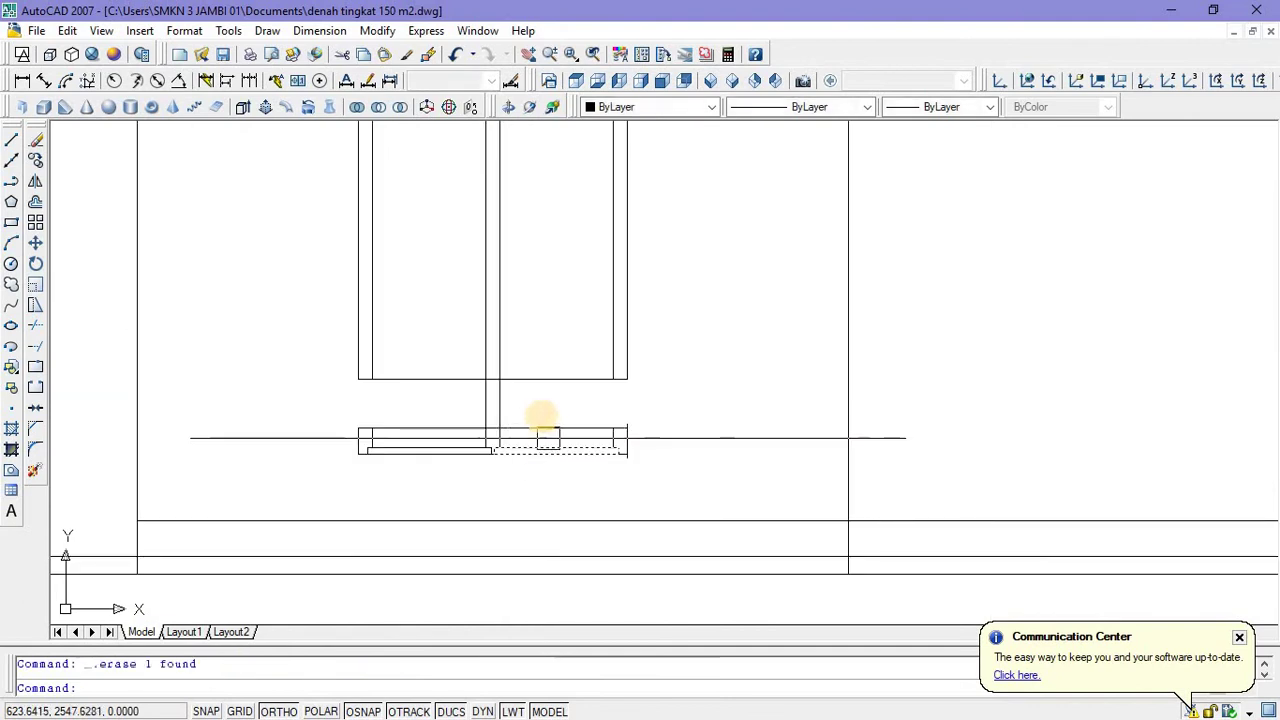
Erase the two vertical projection lines between the window elevation and its plan symbol.
click(542, 411)
click(461, 400)
key(Delete)
scroll(580, 490, down, 4)
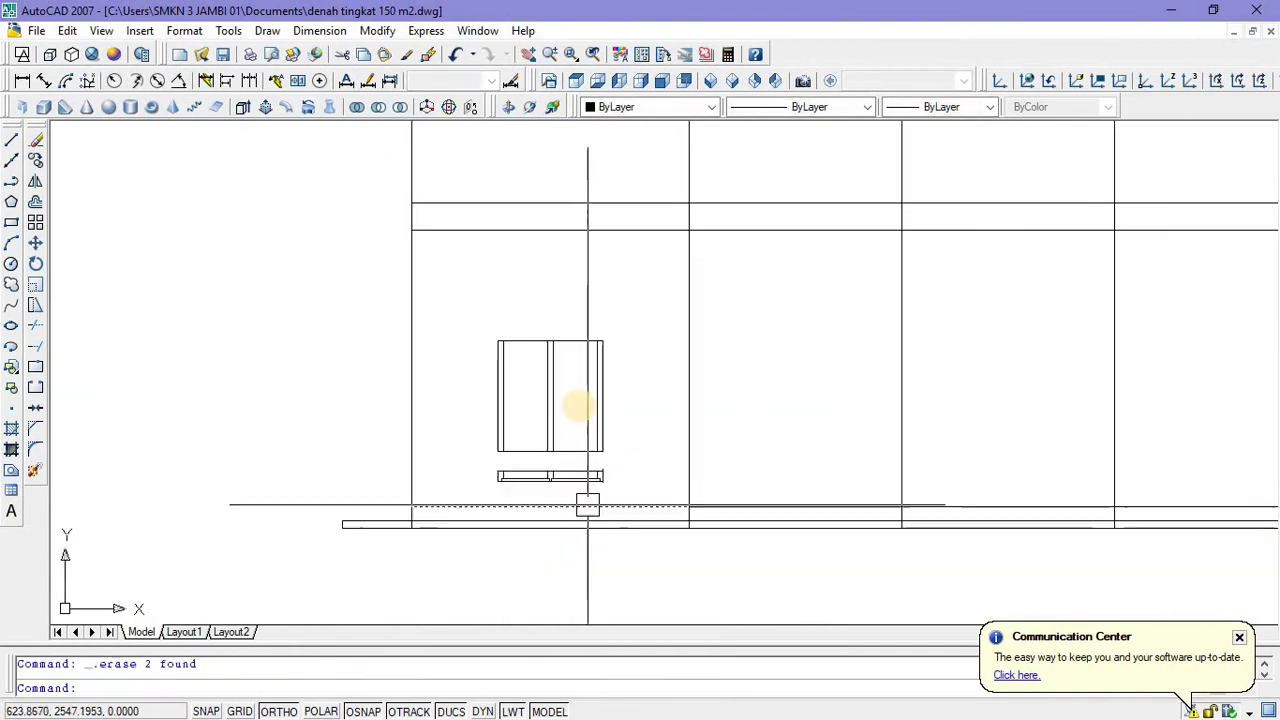
Offset the window's upper and lower horizontal lines outward by 0.08.
scroll(570, 390, up, 2)
middle_drag(566, 377, 560, 302)
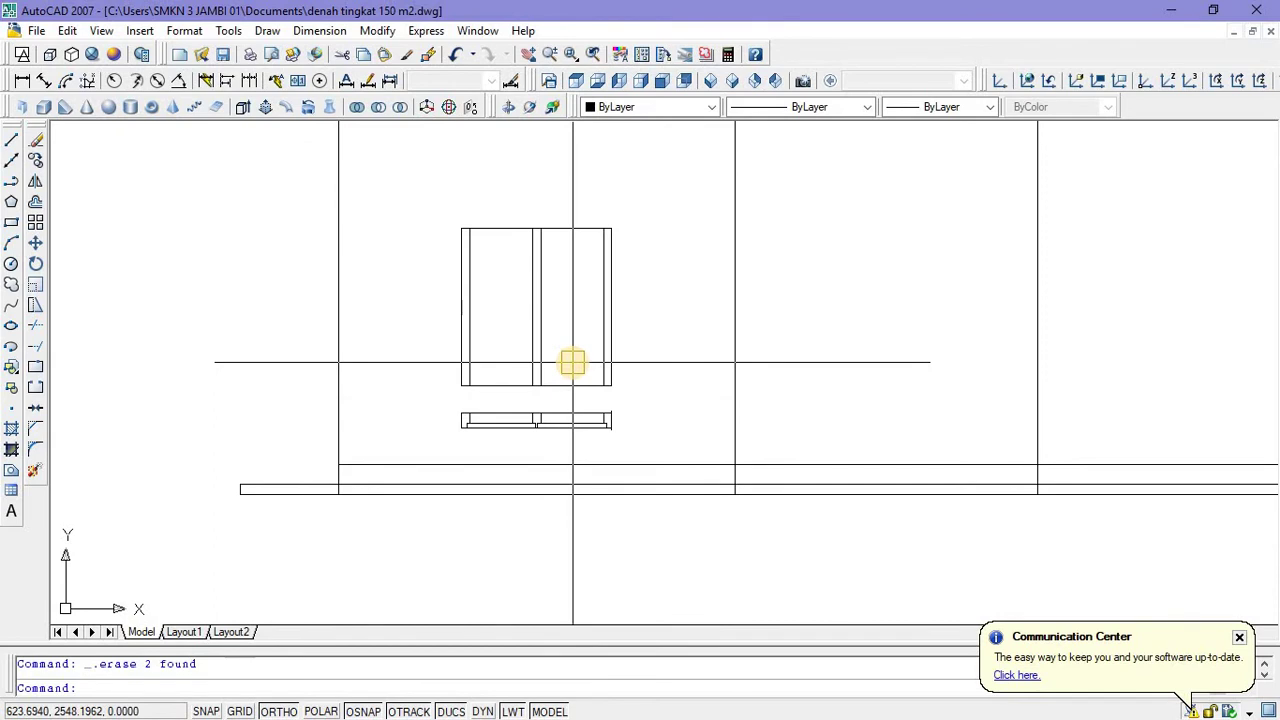
text(o)
key(Return)
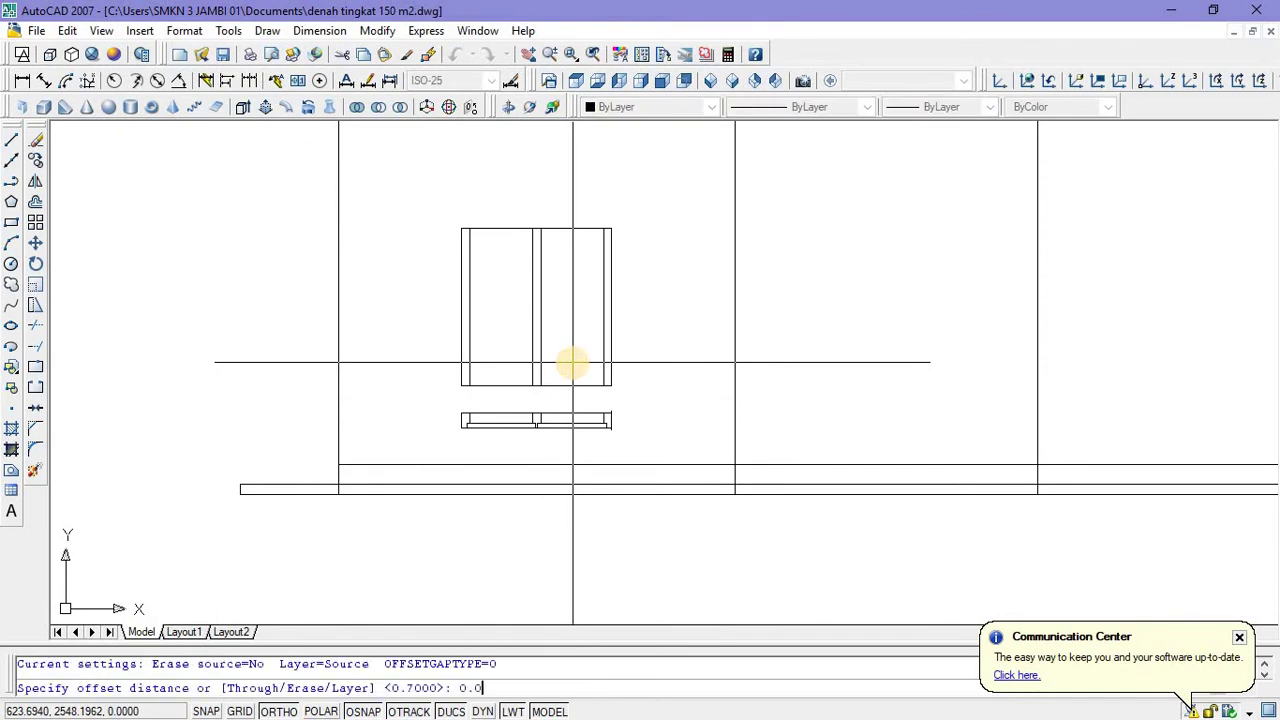
key(Return)
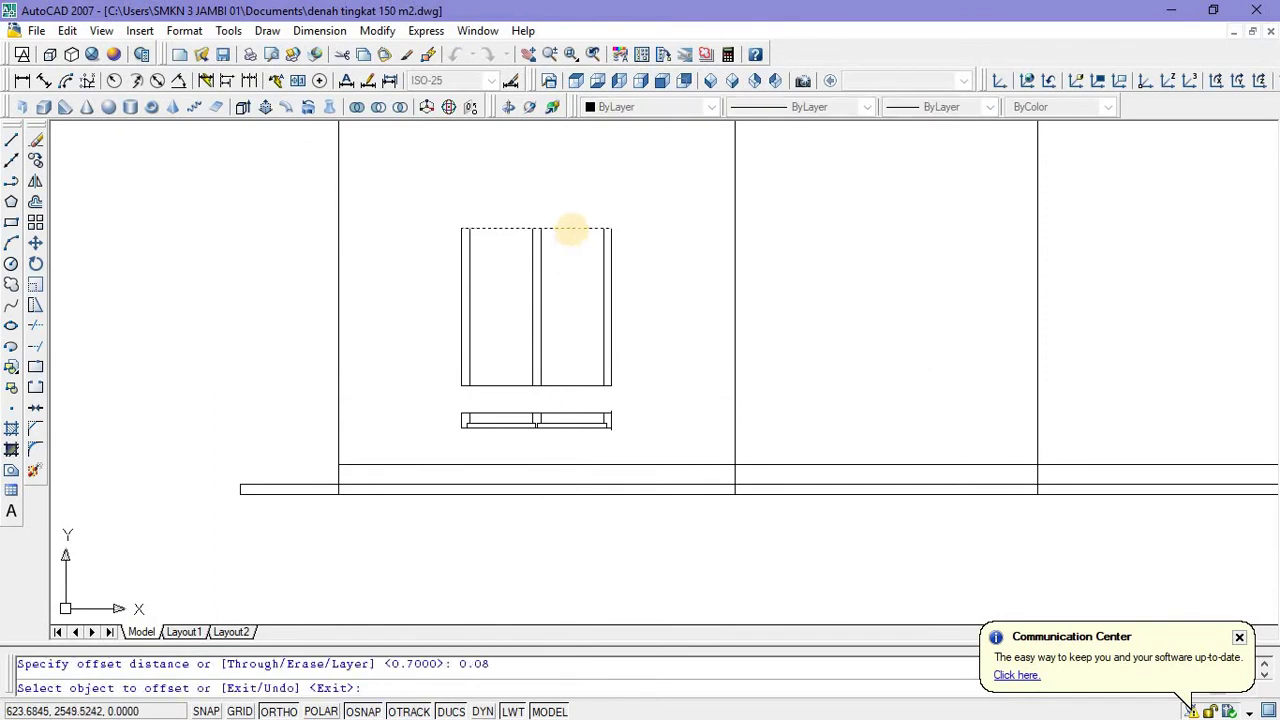
click(571, 229)
click(569, 196)
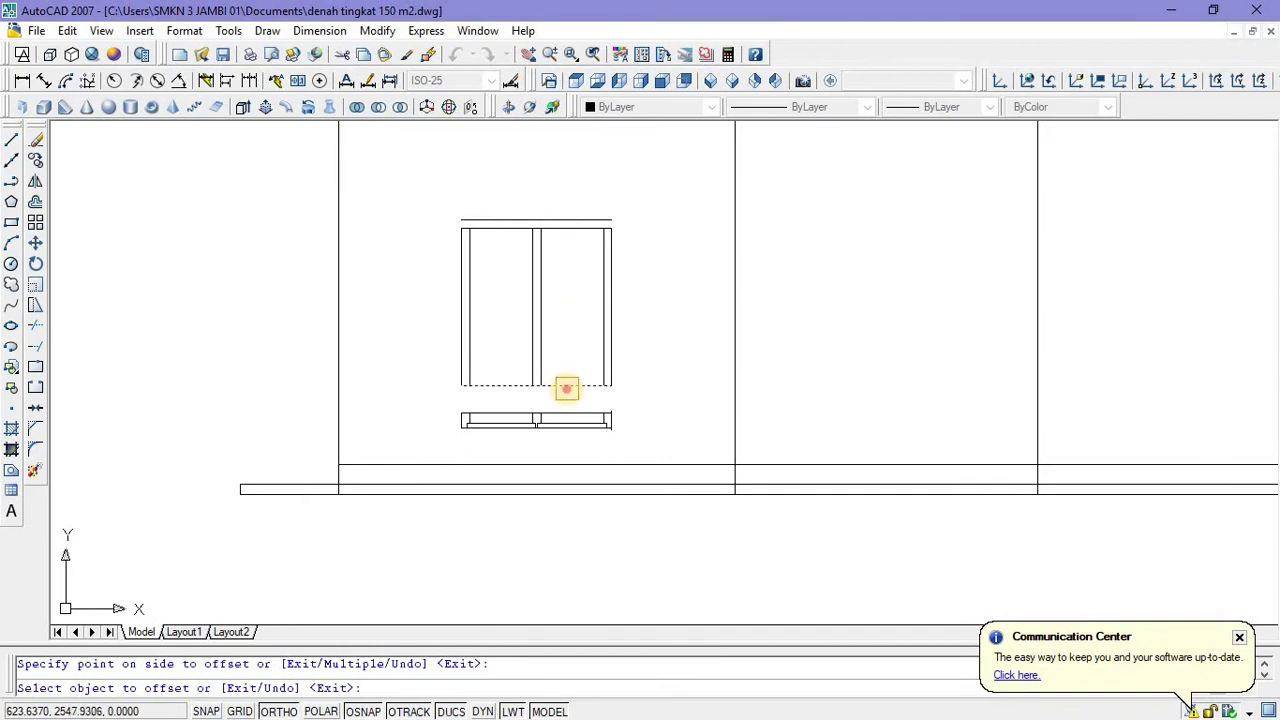
click(564, 434)
key(Escape)
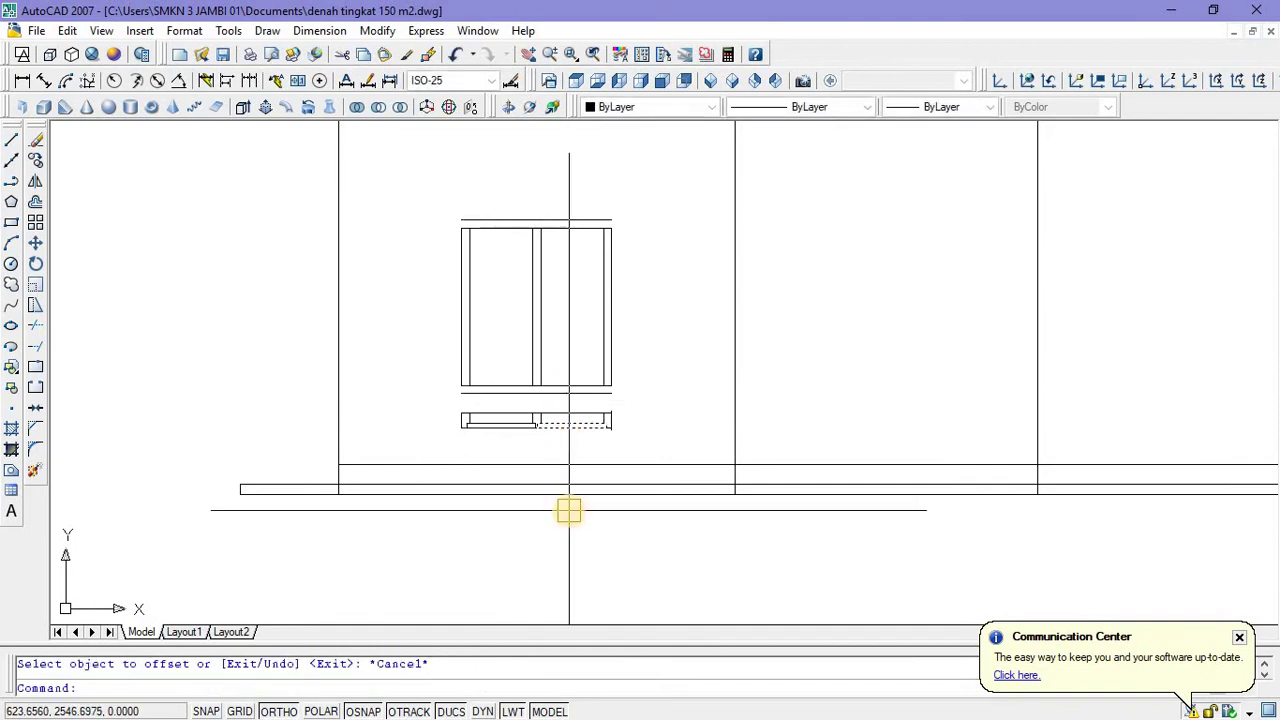
Extend the window's outer vertical side lines to the offset head and sill lines to close the frame.
text(ex)
key(Return)
key(Return)
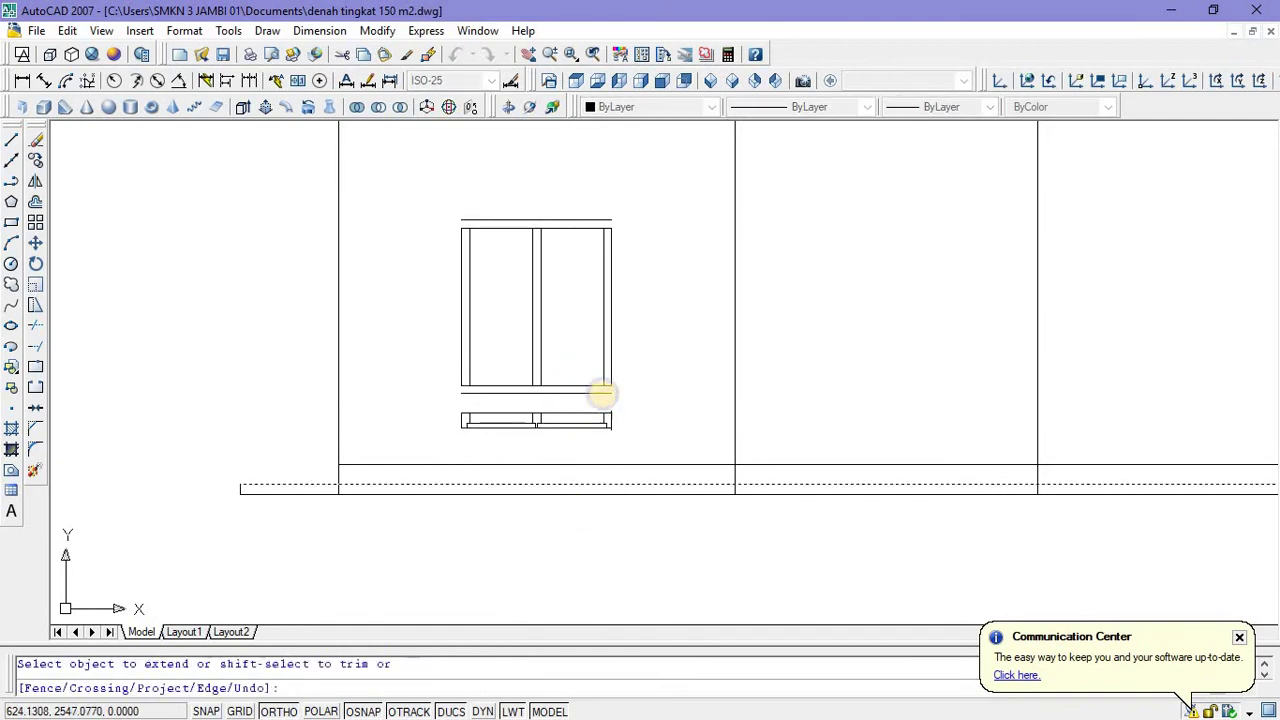
scroll(600, 390, up, 2)
scroll(584, 386, down, 3)
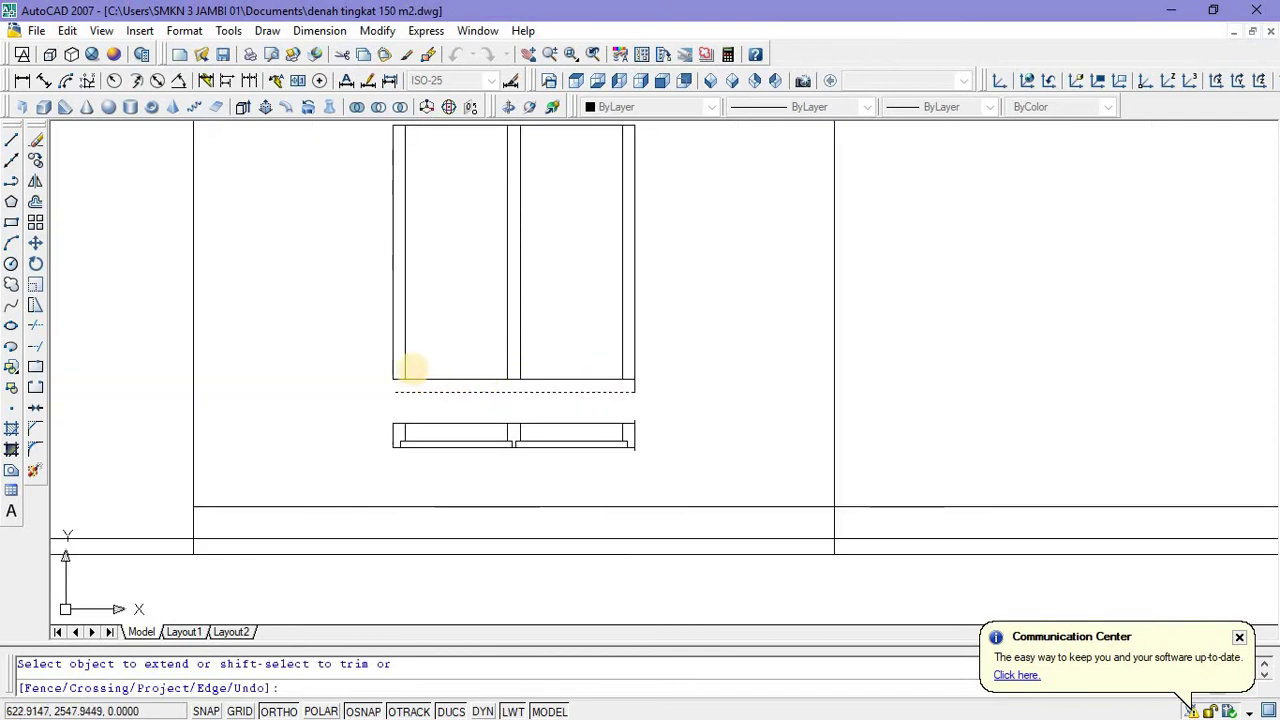
scroll(389, 359, up, 2)
scroll(391, 405, down, 2)
middle_drag(438, 239, 433, 447)
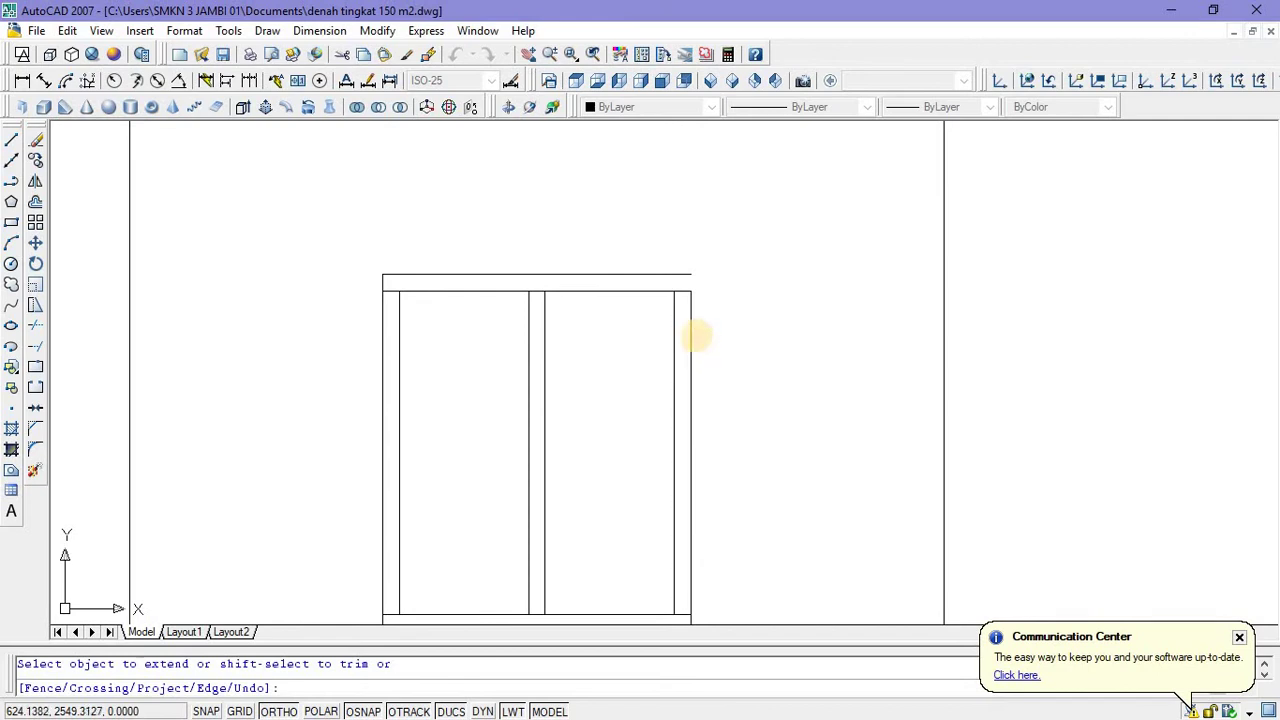
scroll(674, 291, down, 2)
middle_drag(686, 316, 652, 282)
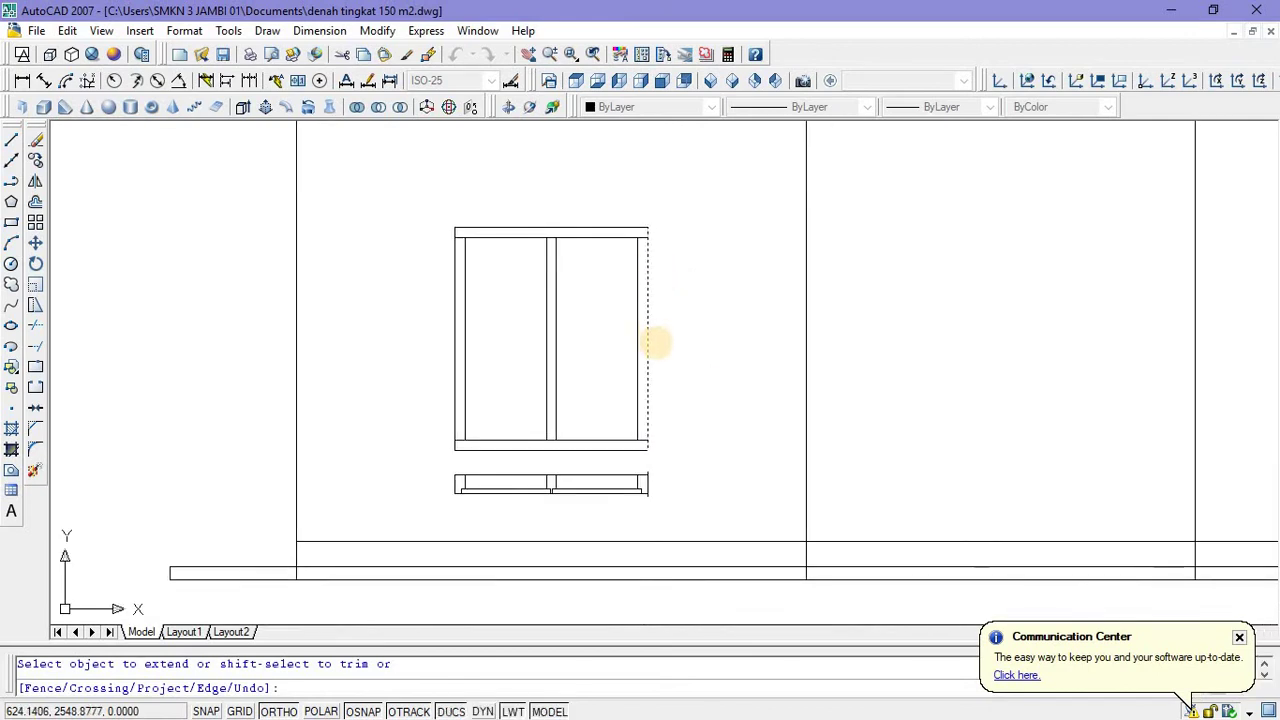
key(Escape)
Draw a rectangle over the window's left opening, from its upper left to its lower right inner corner.
middle_drag(263, 284, 260, 277)
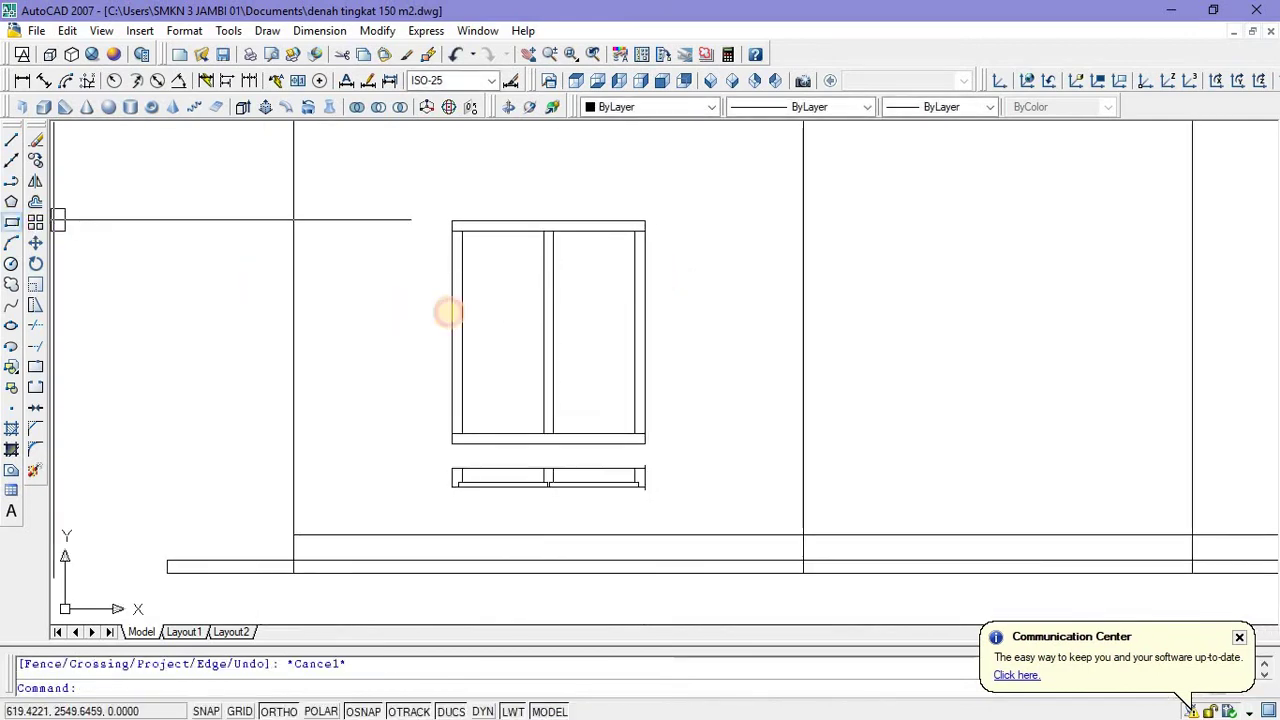
click(11, 222)
click(463, 231)
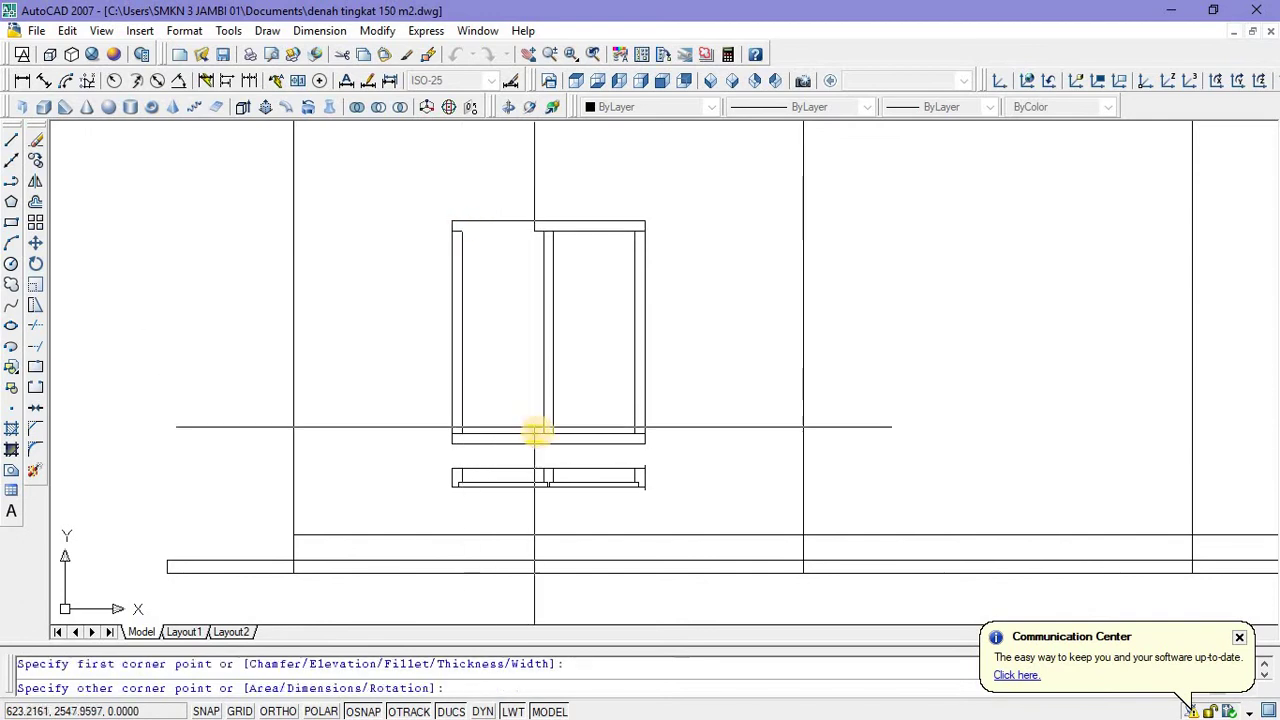
click(536, 432)
key(Escape)
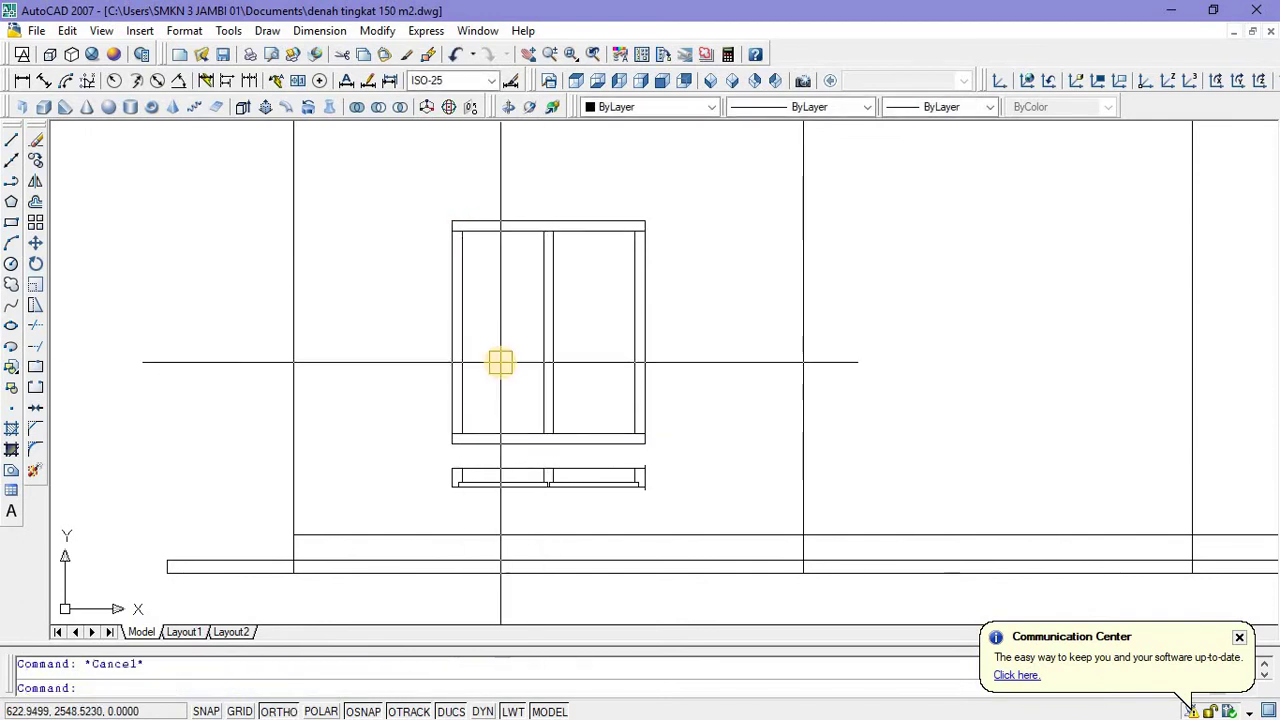
Offset the left opening's rectangle inward by 0.11 to form the sash frame.
text(o)
key(Return)
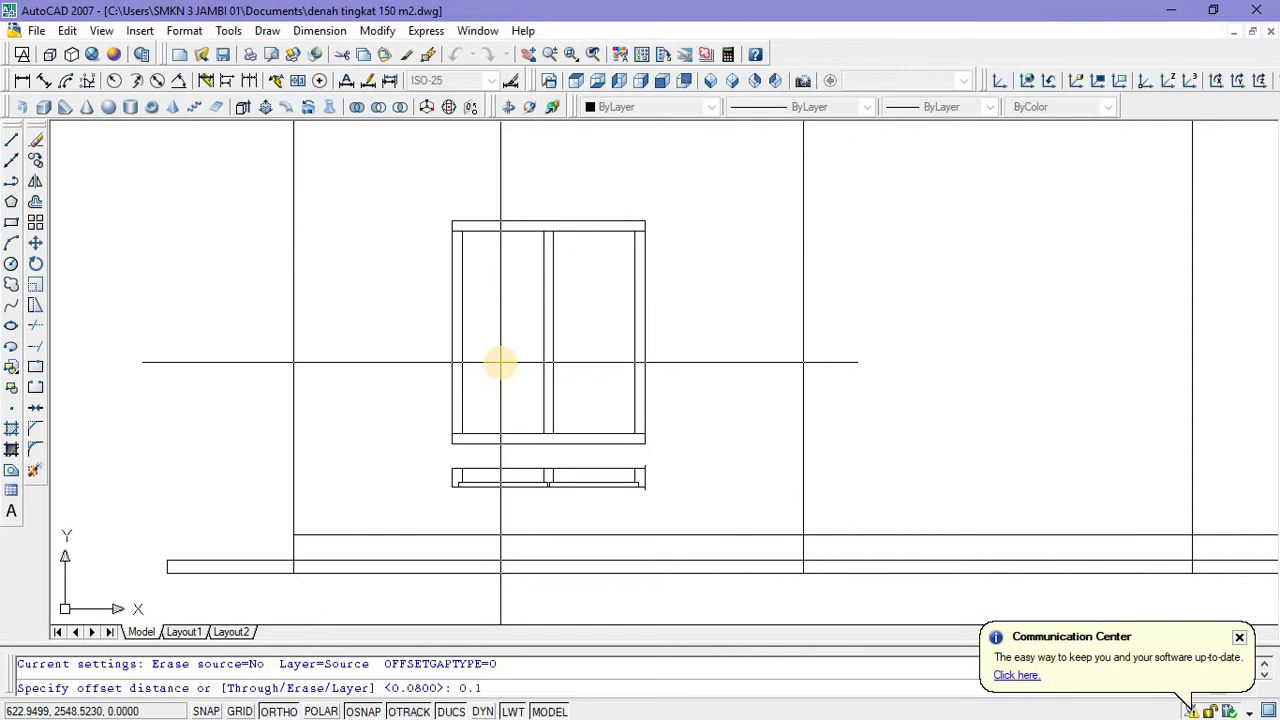
key(Return)
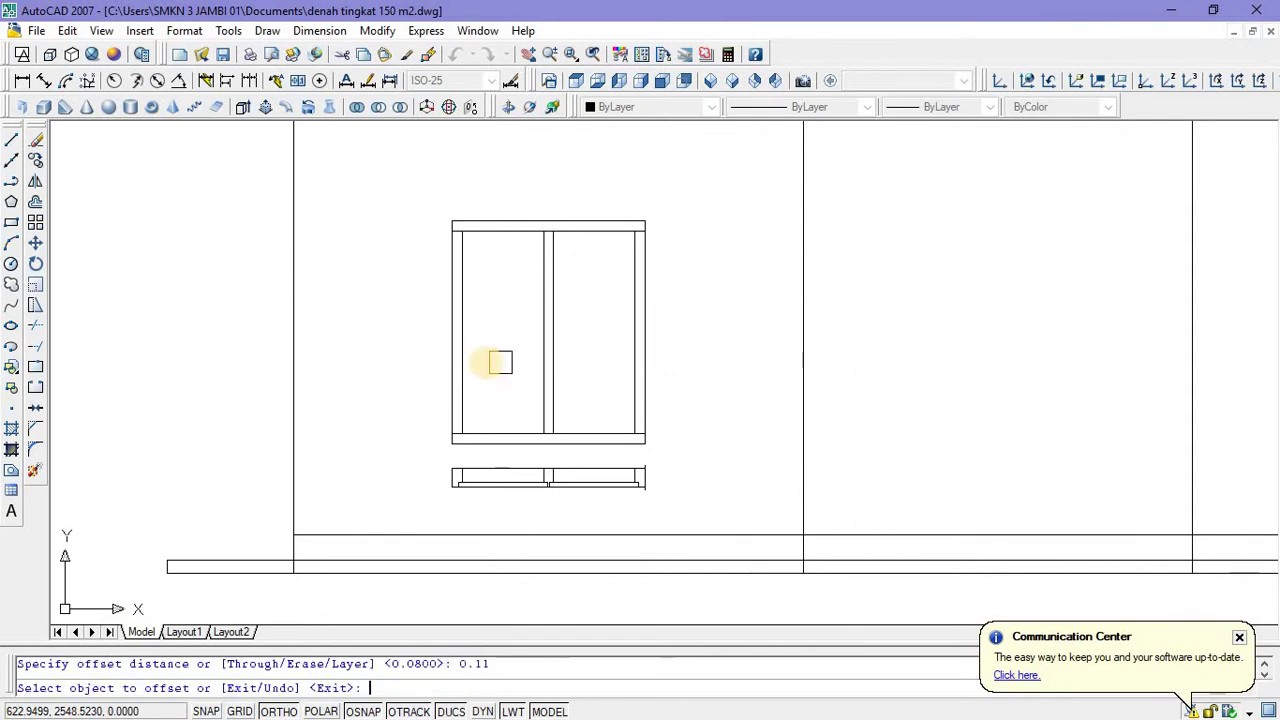
click(469, 362)
click(509, 365)
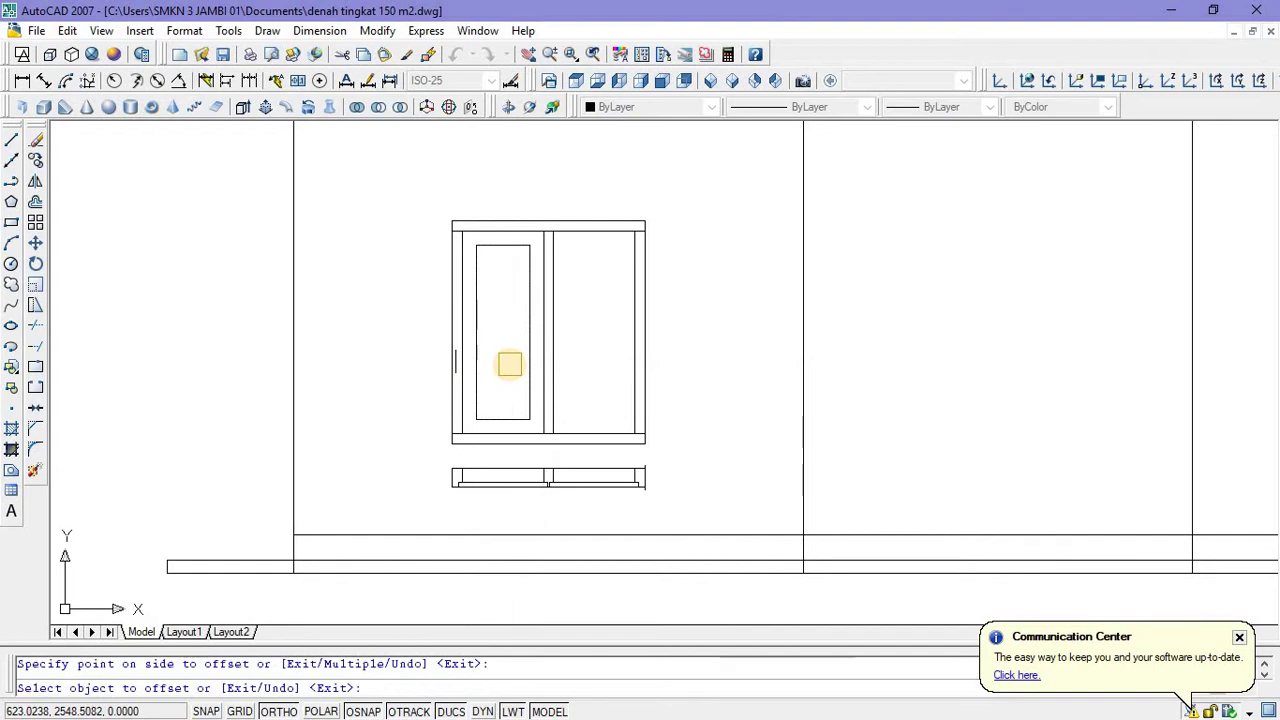
key(Escape)
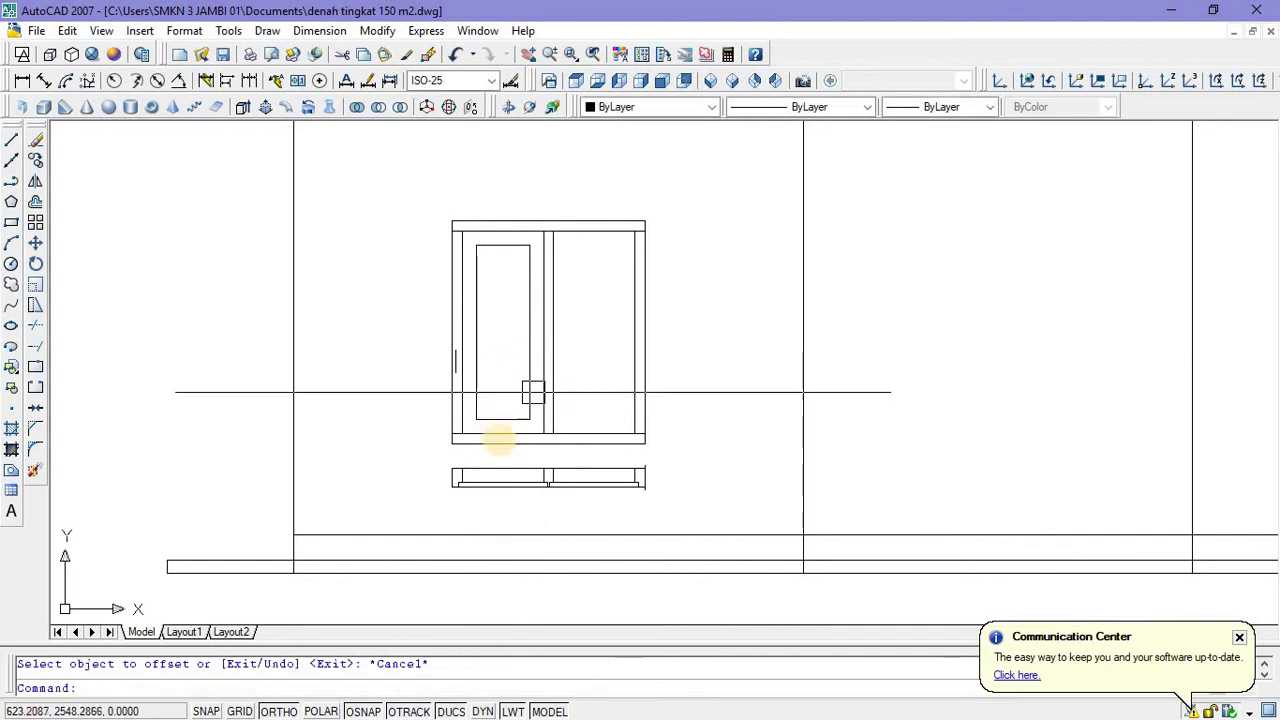
Copy the left sash's two rectangles into the right opening, using the lower right corner as base point.
scroll(543, 309, down, 2)
scroll(594, 360, up, 2)
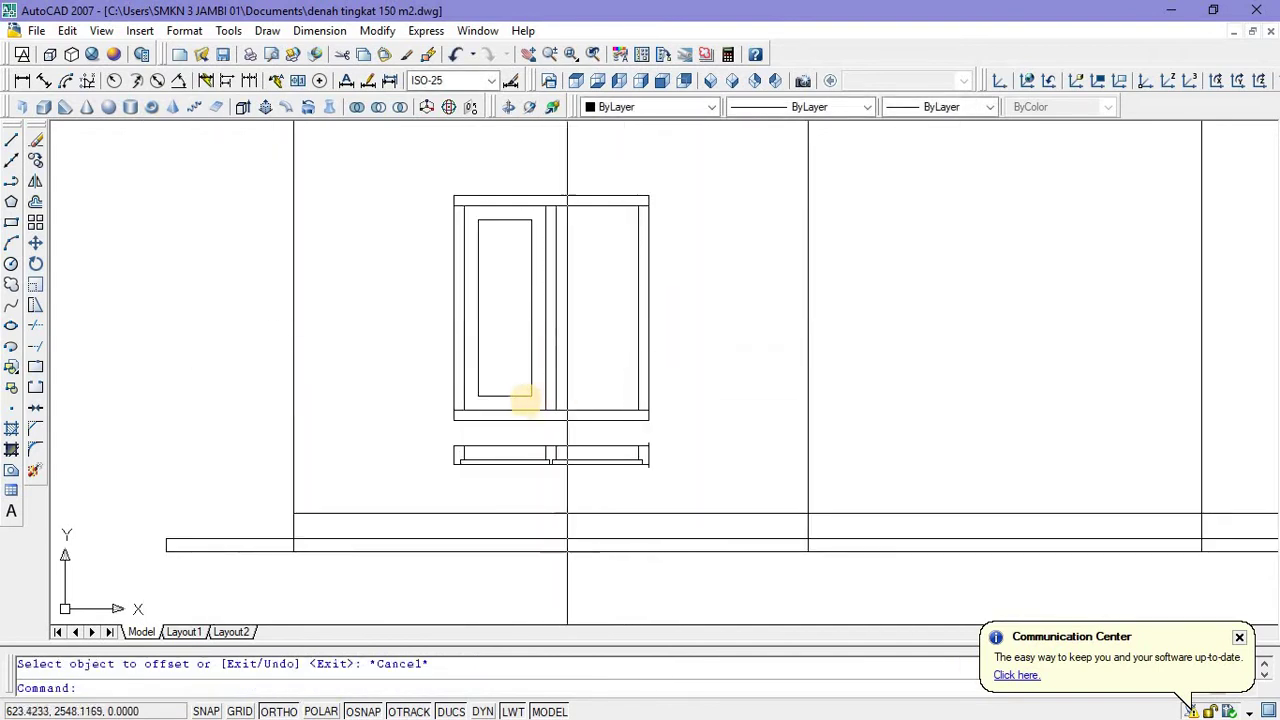
click(520, 400)
scroll(523, 408, up, 3)
click(523, 410)
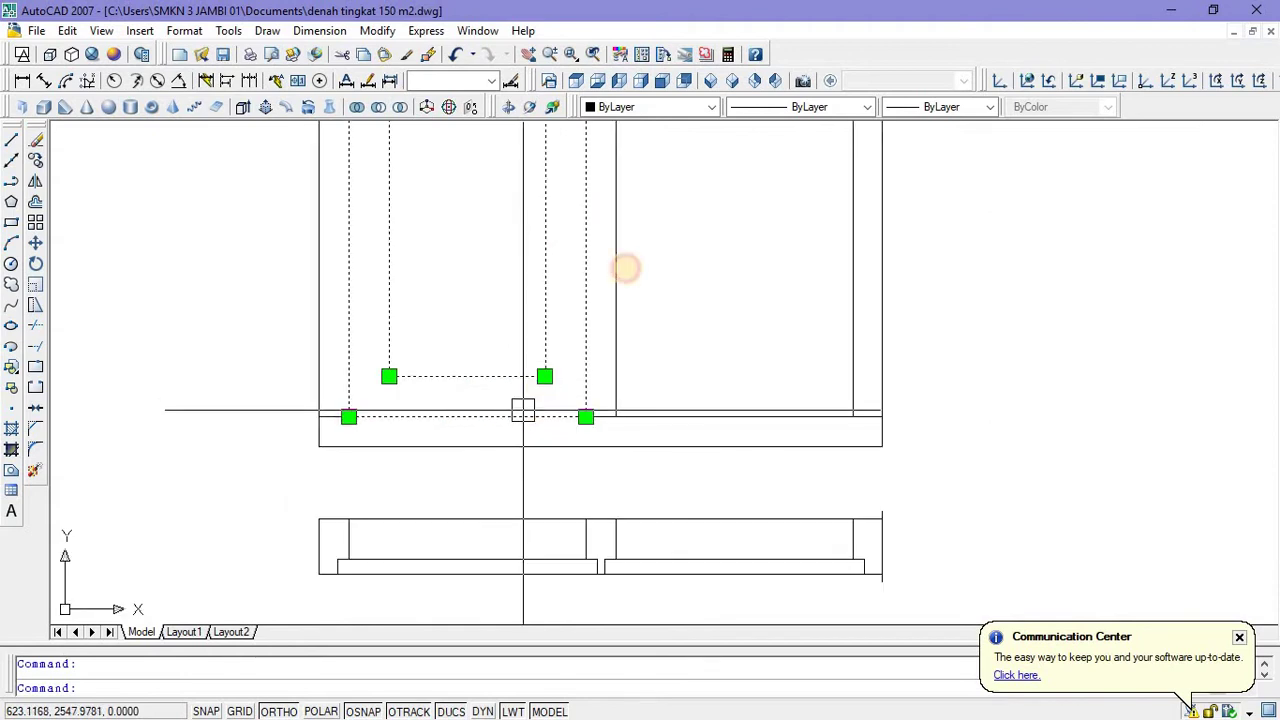
right_click(629, 263)
click(691, 476)
click(586, 416)
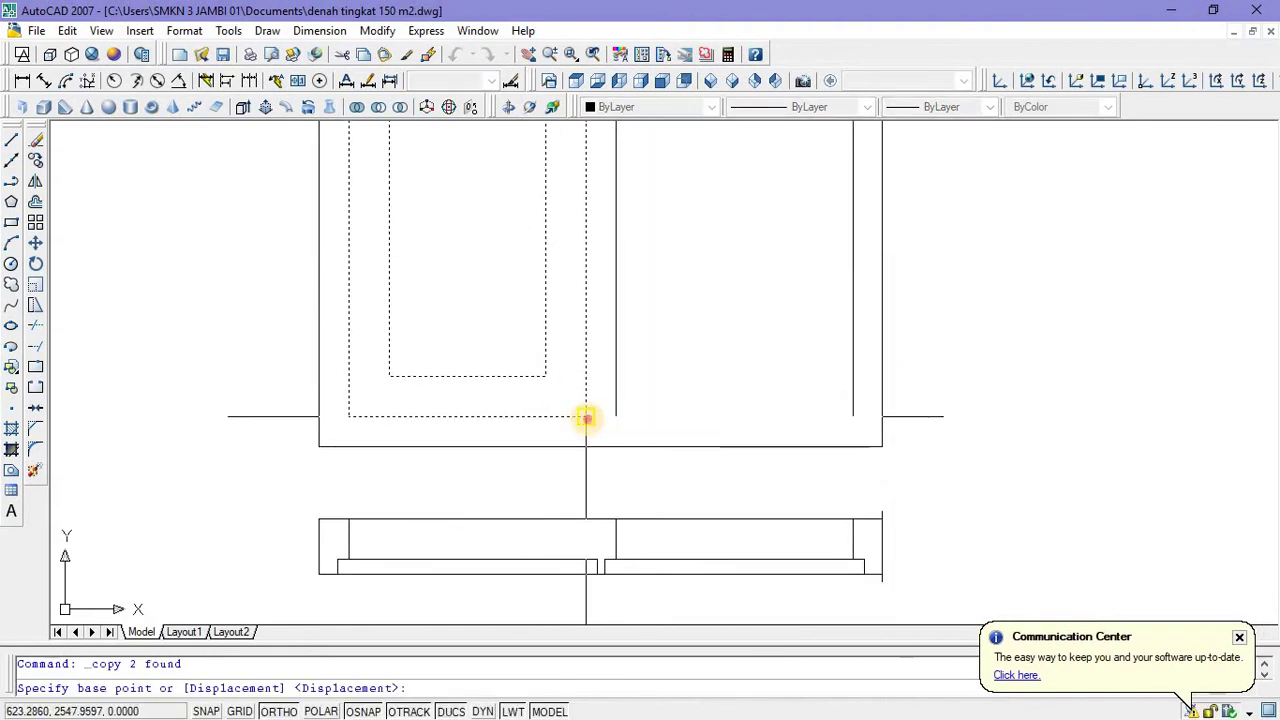
click(851, 417)
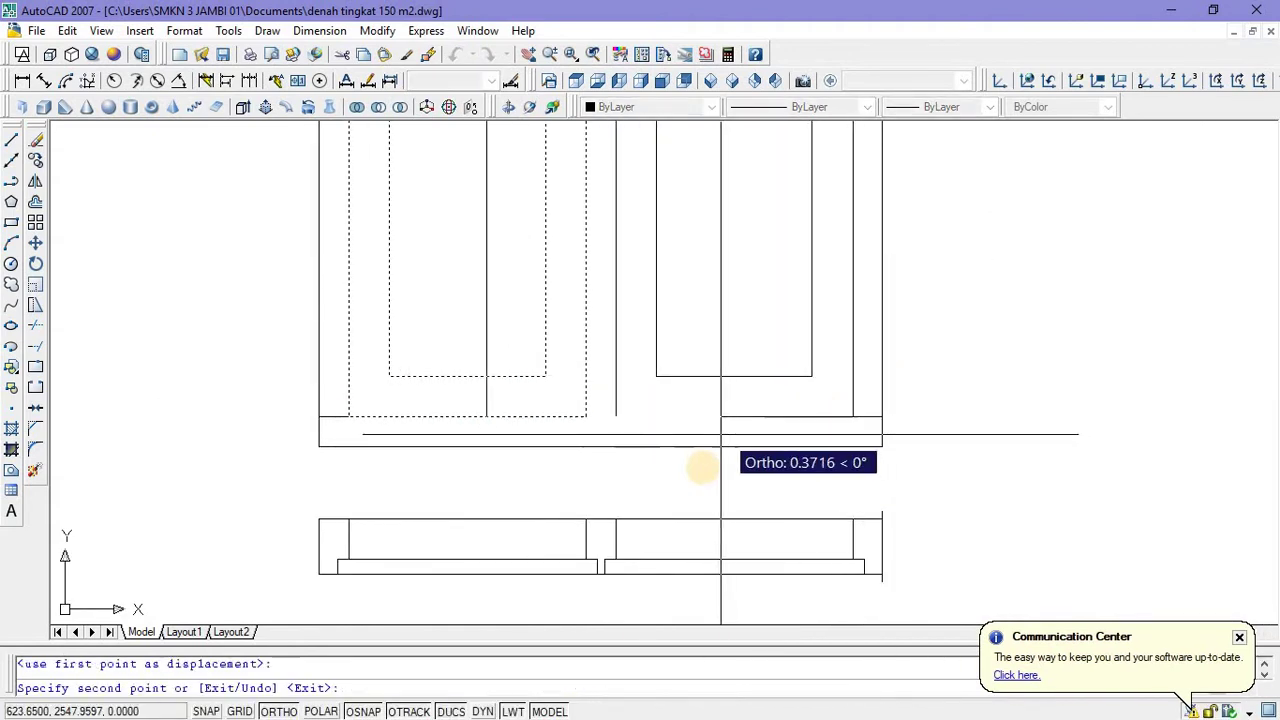
scroll(704, 468, down, 2)
key(Escape)
scroll(641, 383, down, 3)
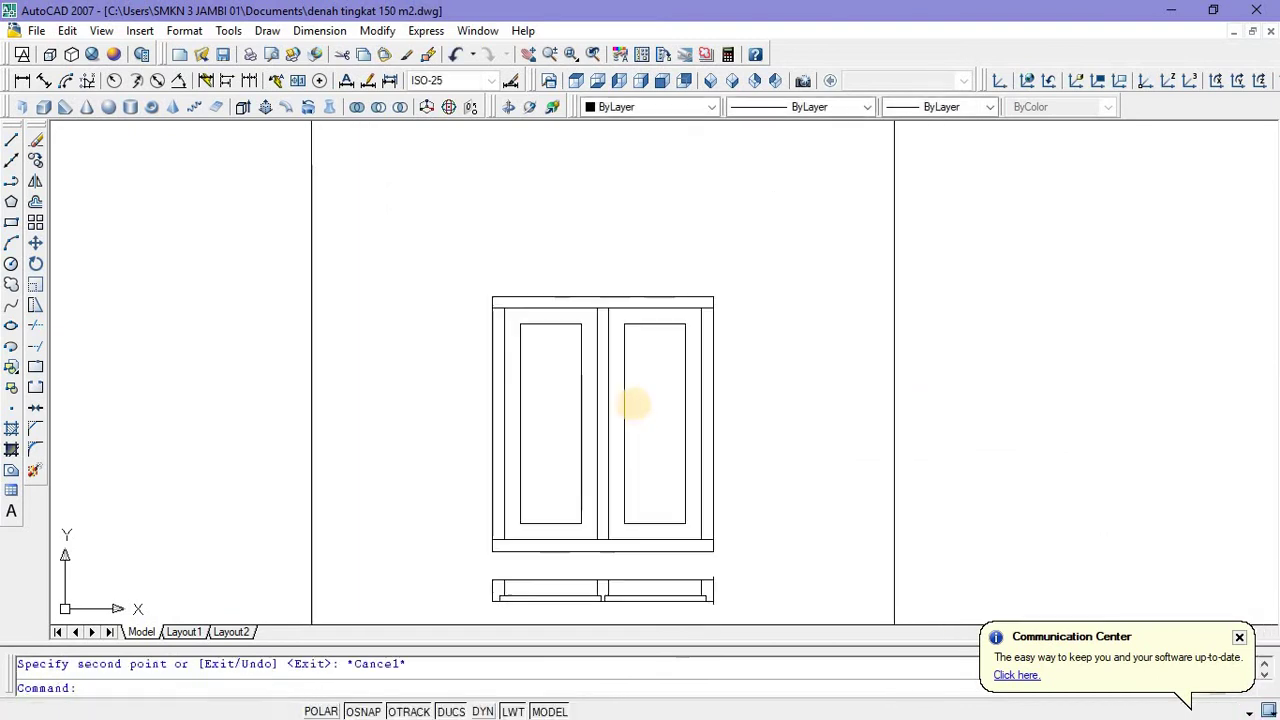
middle_drag(641, 383, 623, 334)
scroll(634, 257, up, 2)
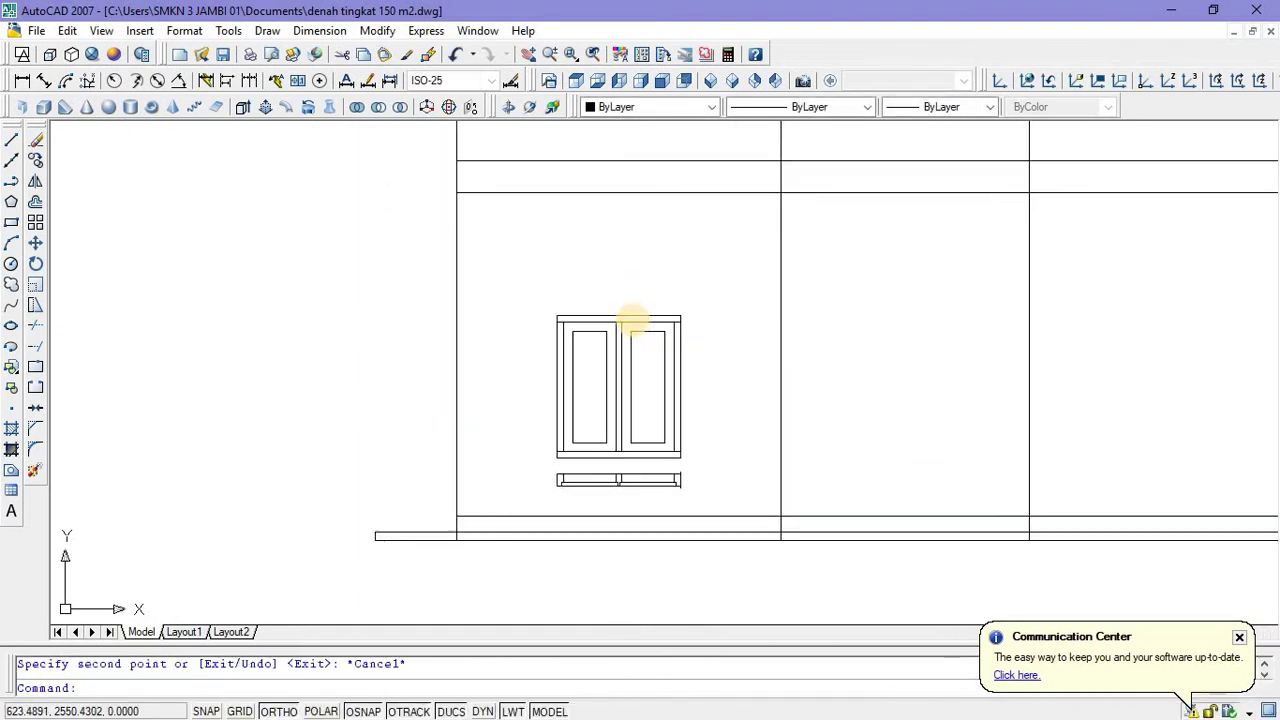
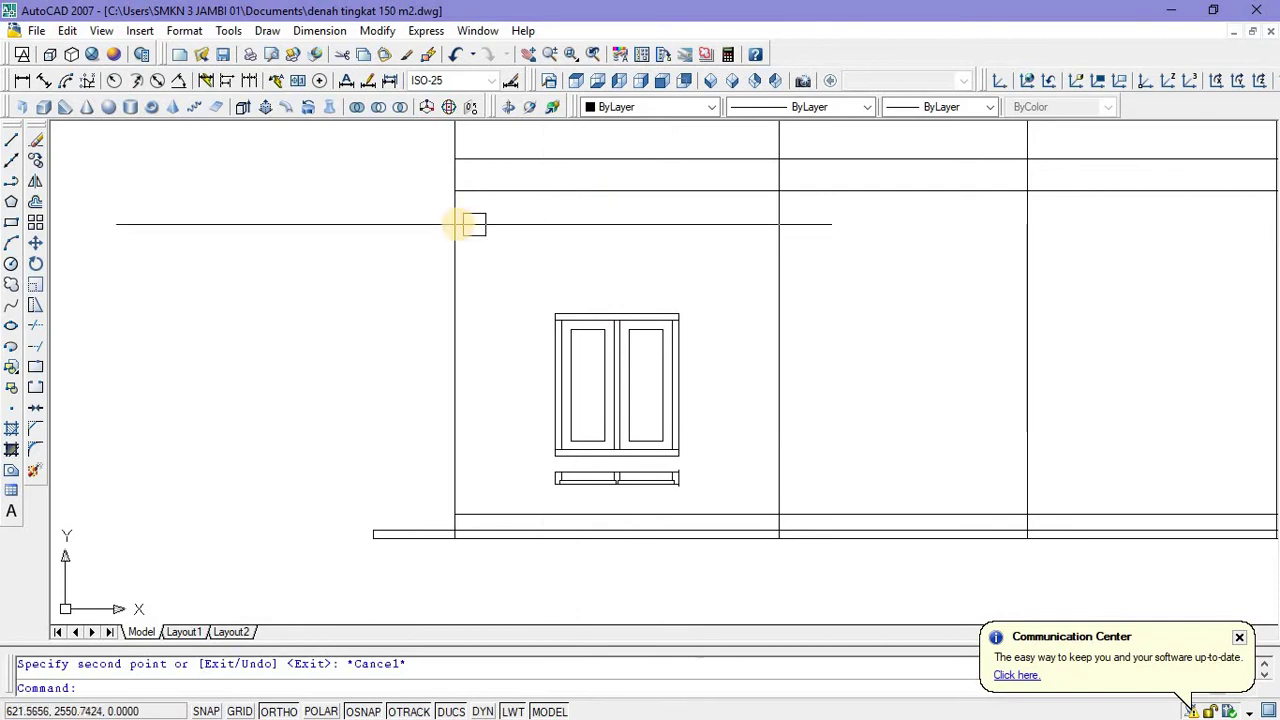
Draw a small upright rectangle above the window's left end as a ventilation opening.
click(12, 223)
click(559, 229)
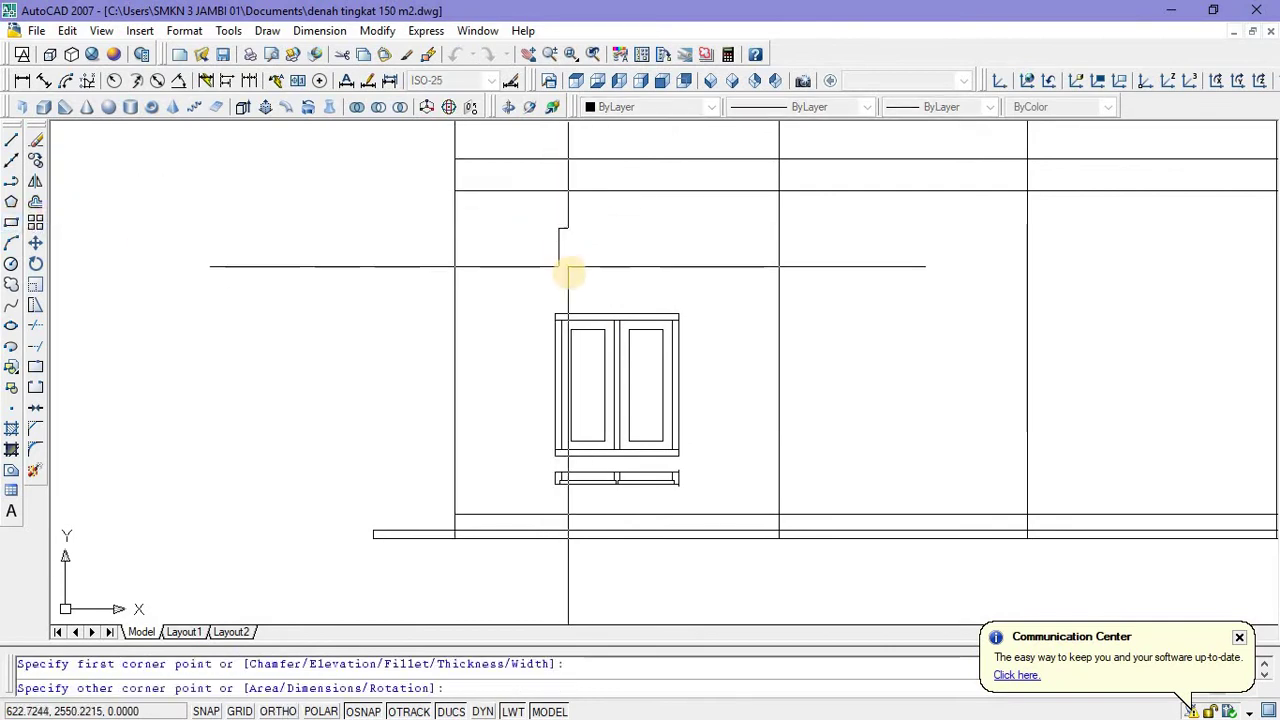
click(576, 273)
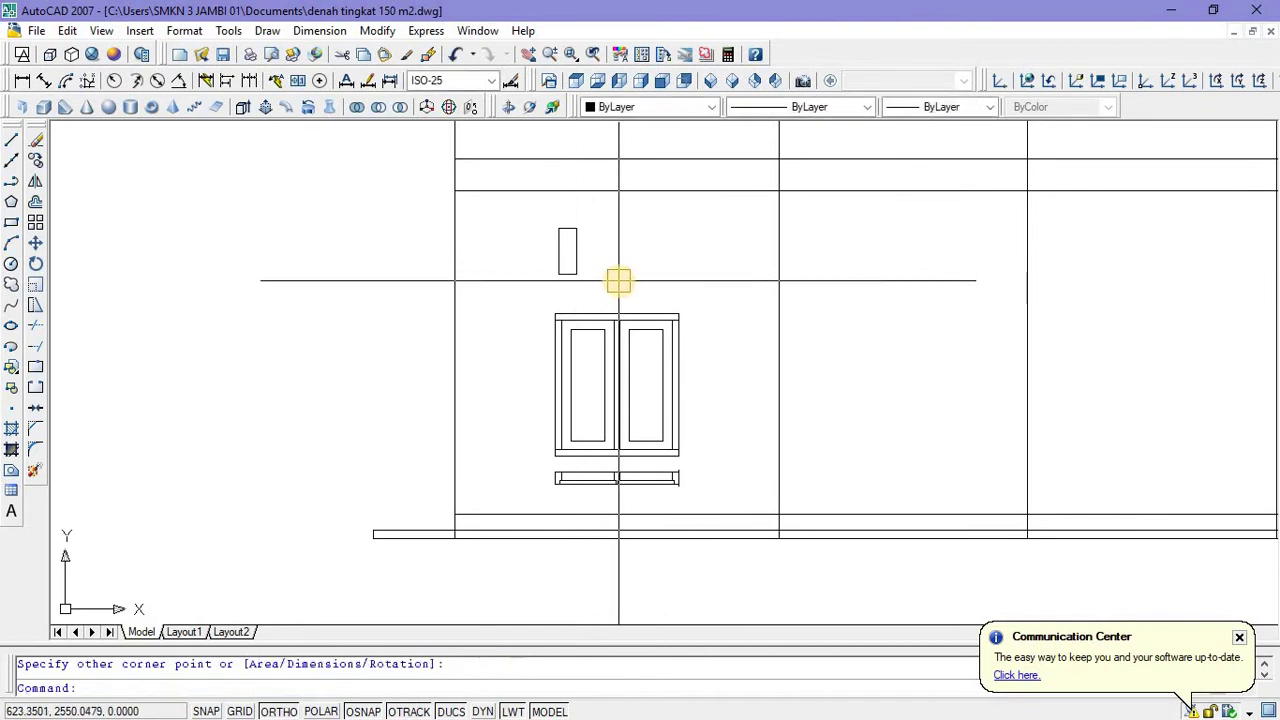
scroll(616, 282, up, 3)
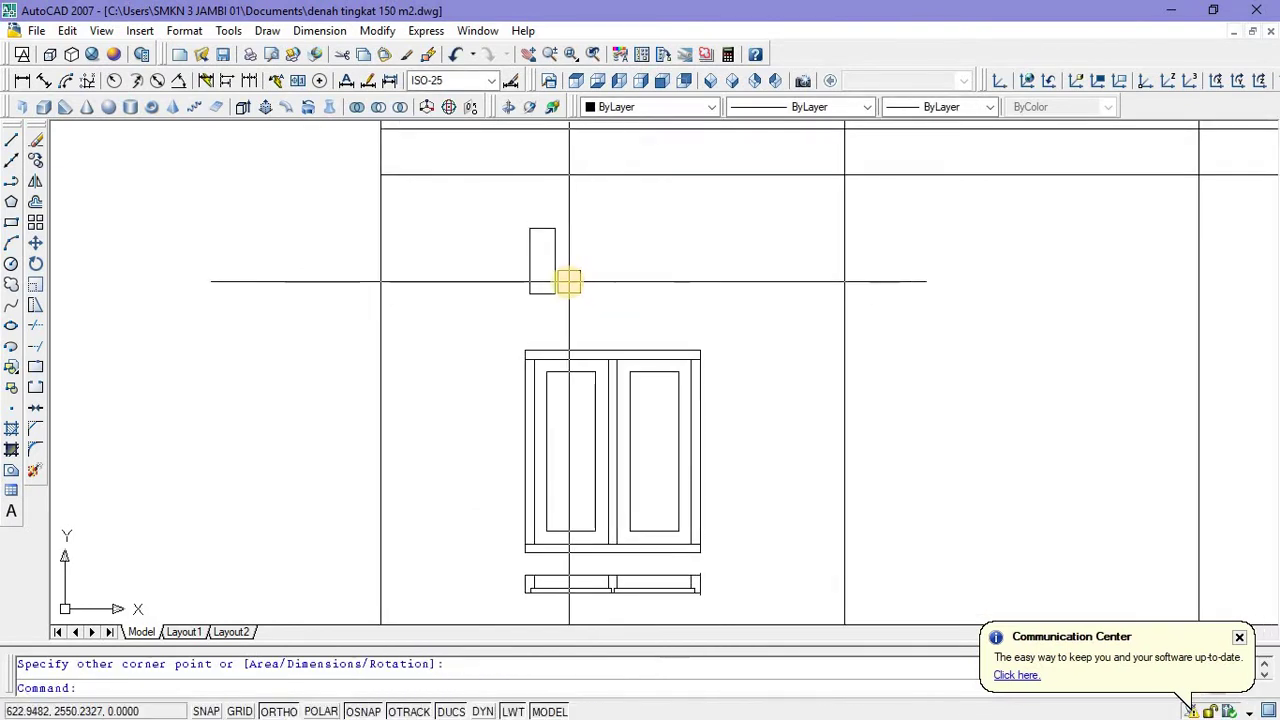
scroll(586, 287, down, 3)
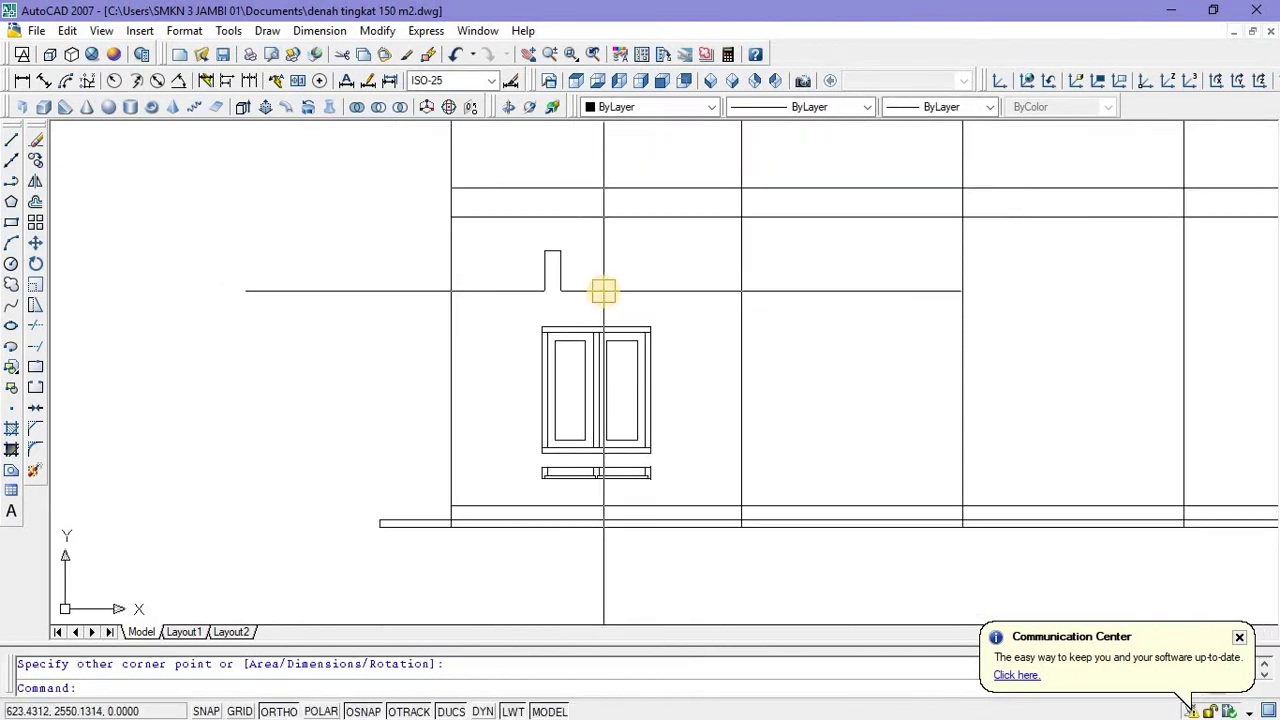
Offset the small rectangle above the window inward by 0.025.
text(o)
key(Return)
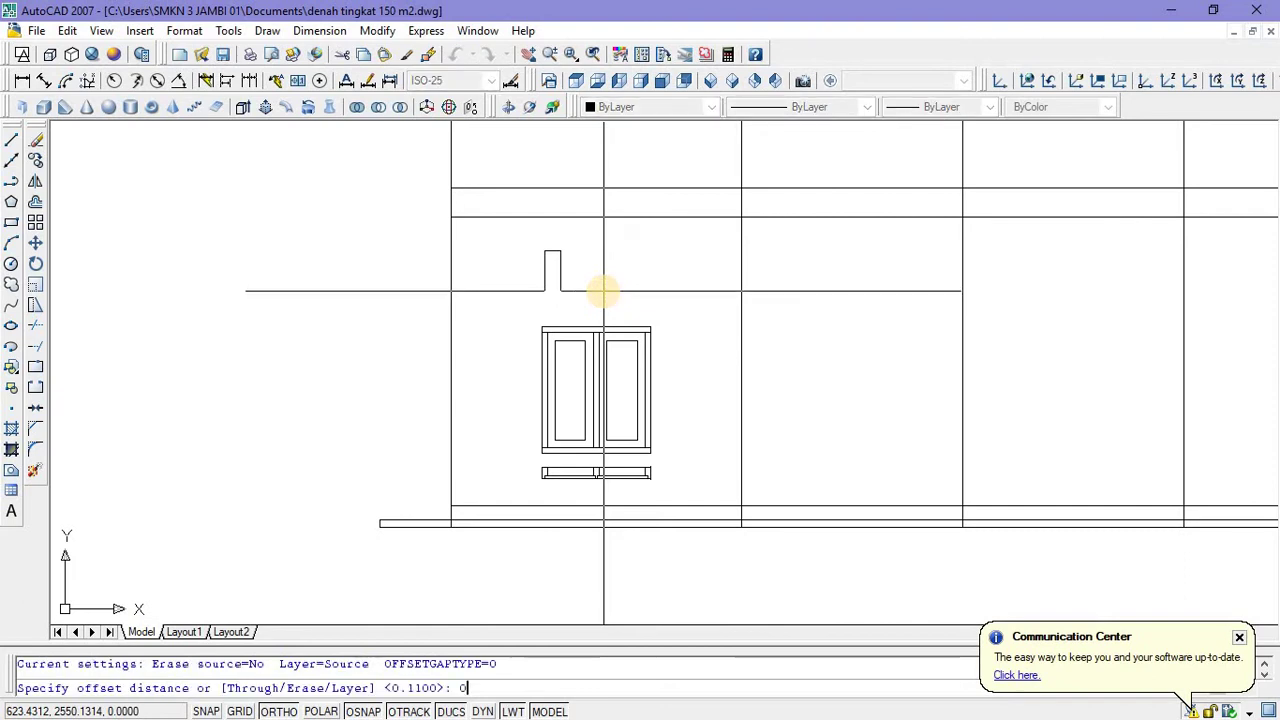
text(0.)
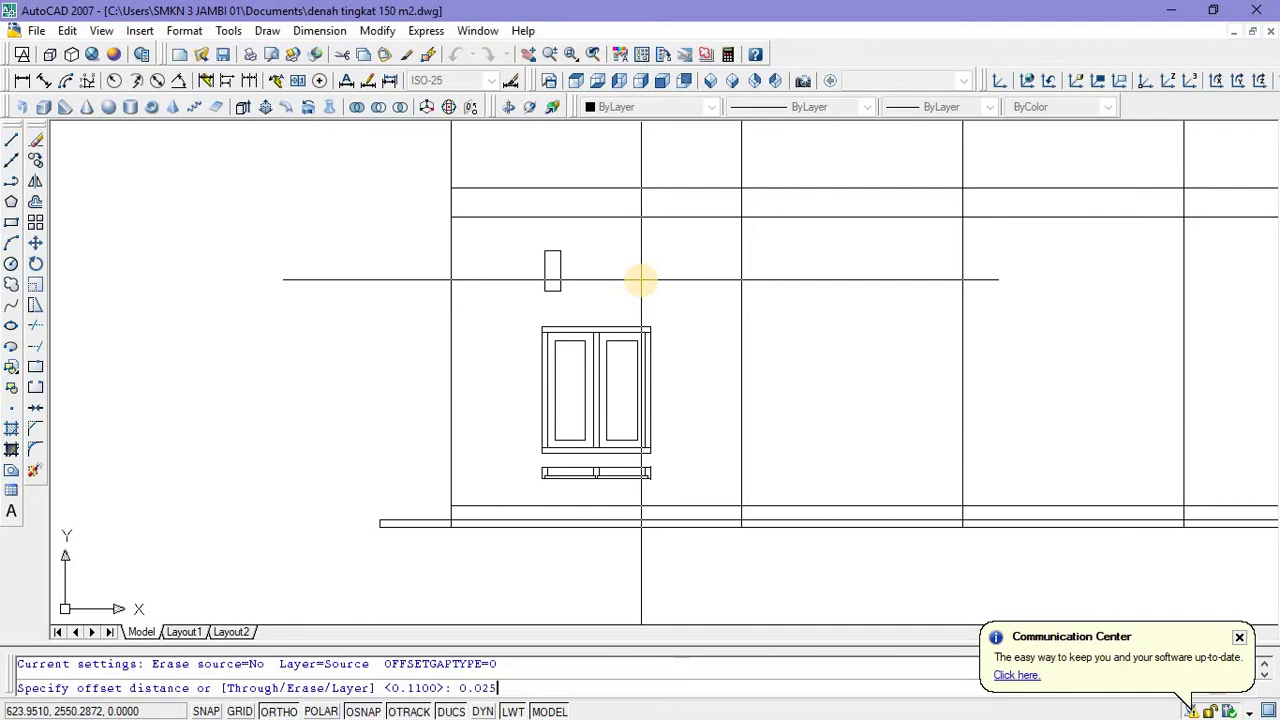
text(025)
key(Return)
scroll(552, 271, up, 4)
click(527, 275)
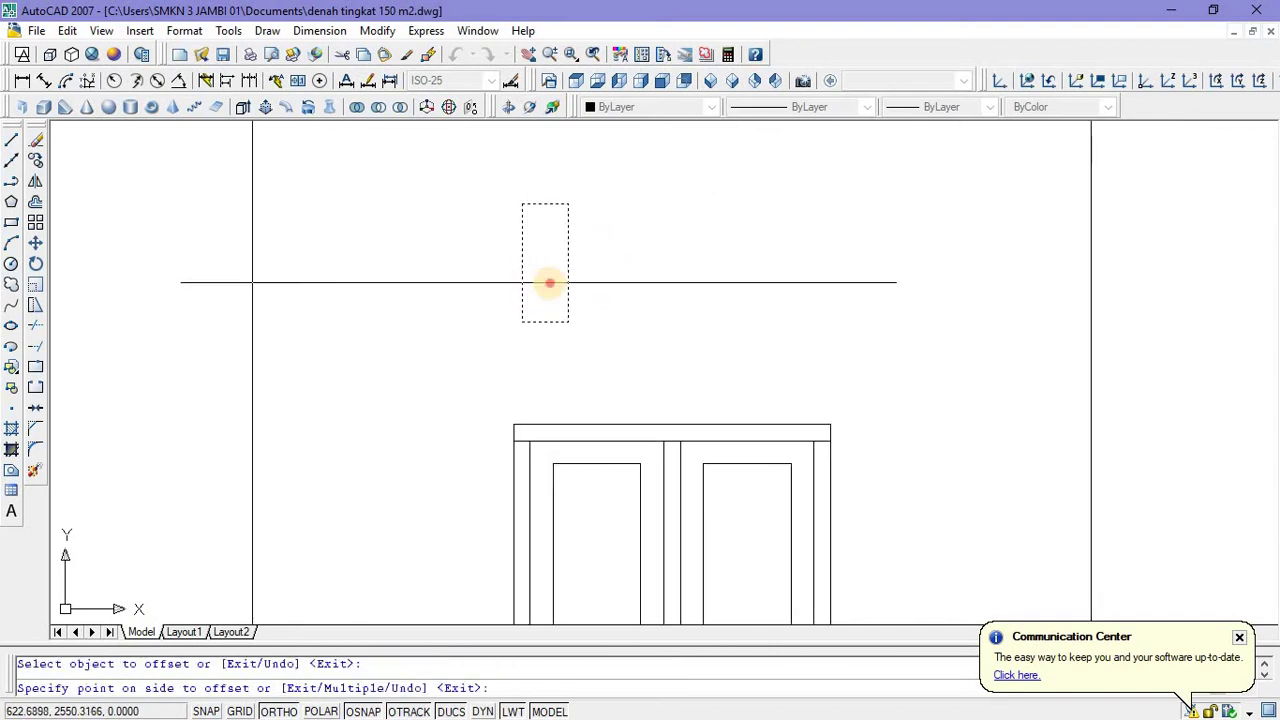
click(590, 260)
scroll(600, 263, down, 2)
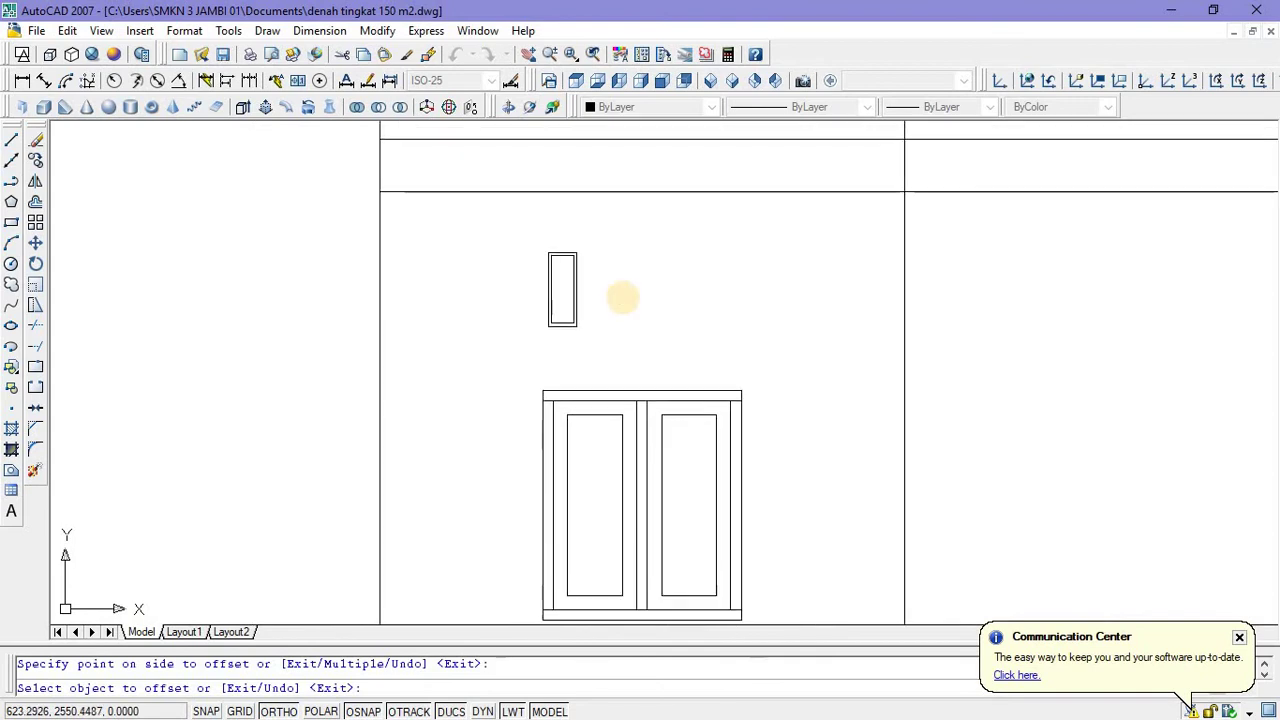
scroll(549, 303, up, 5)
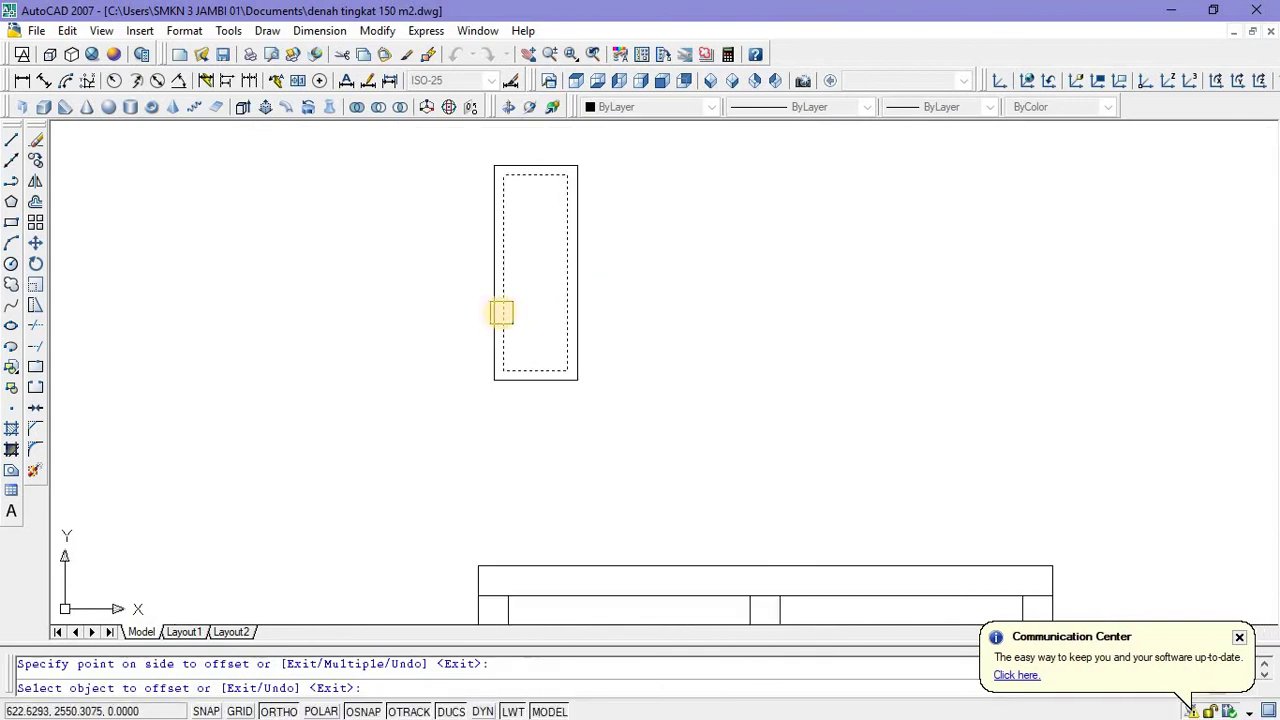
click(489, 313)
key(Escape)
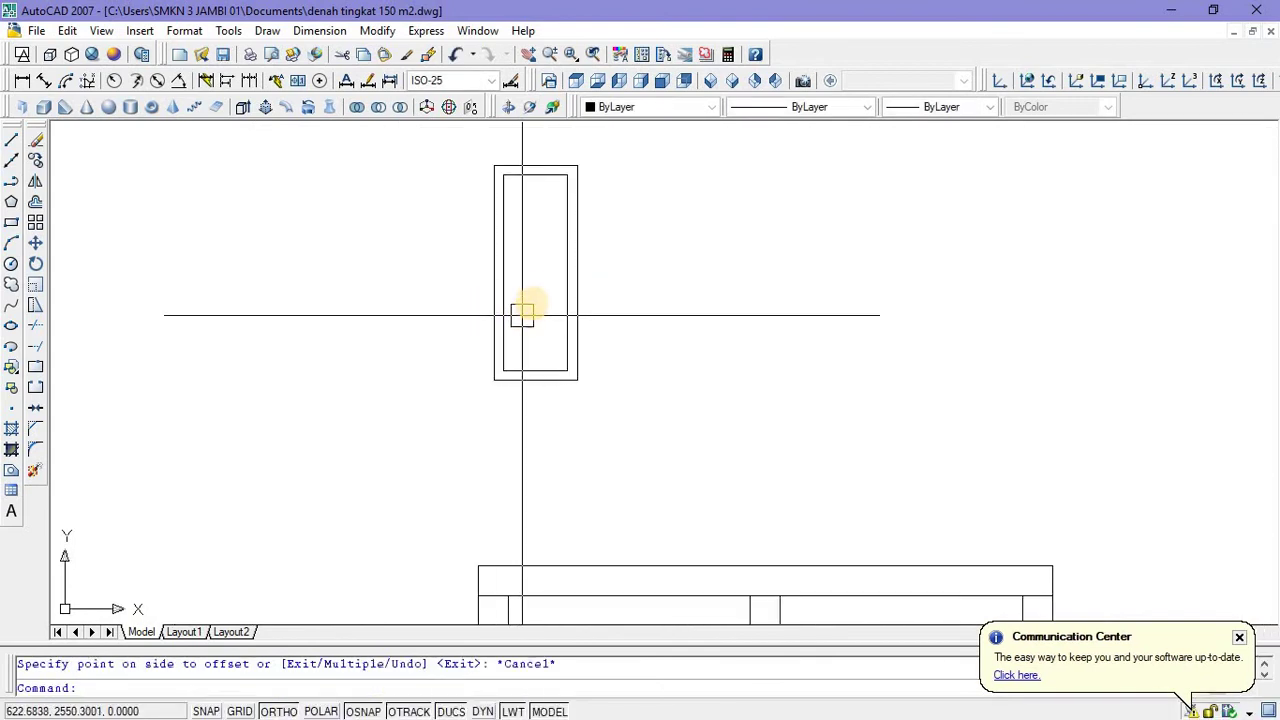
scroll(523, 309, down, 4)
middle_drag(577, 325, 552, 306)
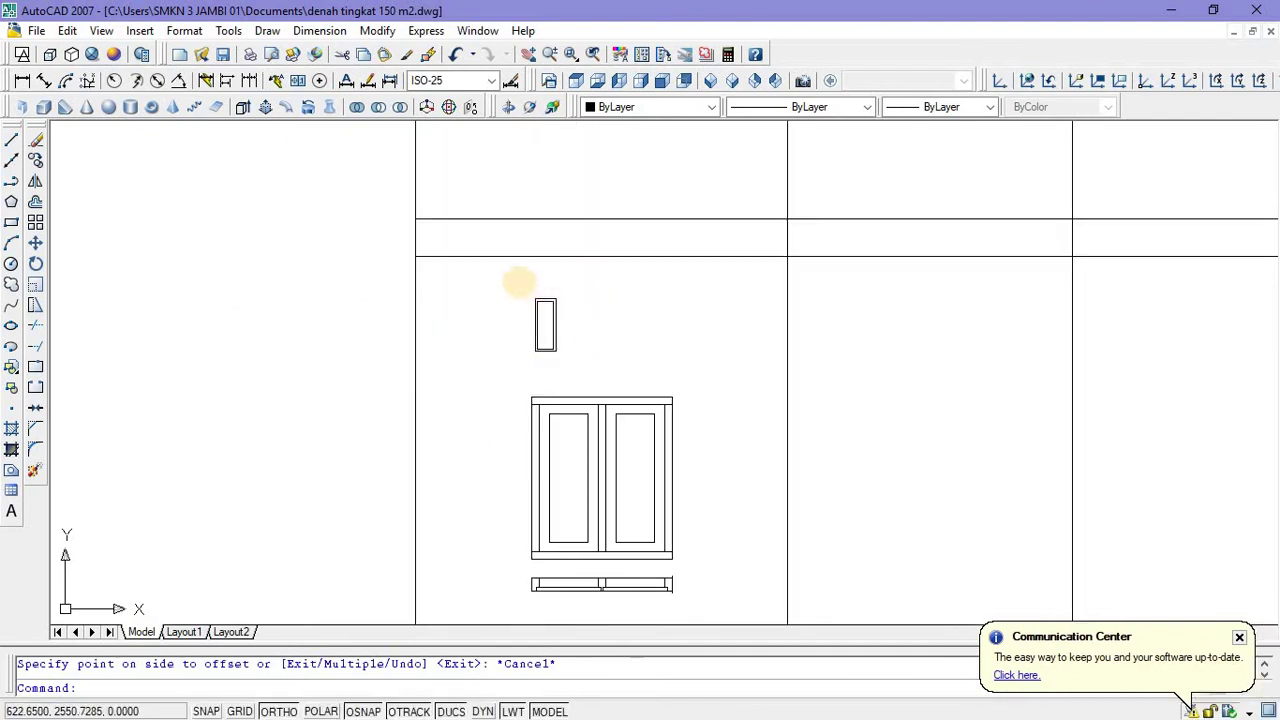
Move the double-outlined ventilation opening straight down, closer to the top of the window frame.
click(602, 323)
right_click(612, 305)
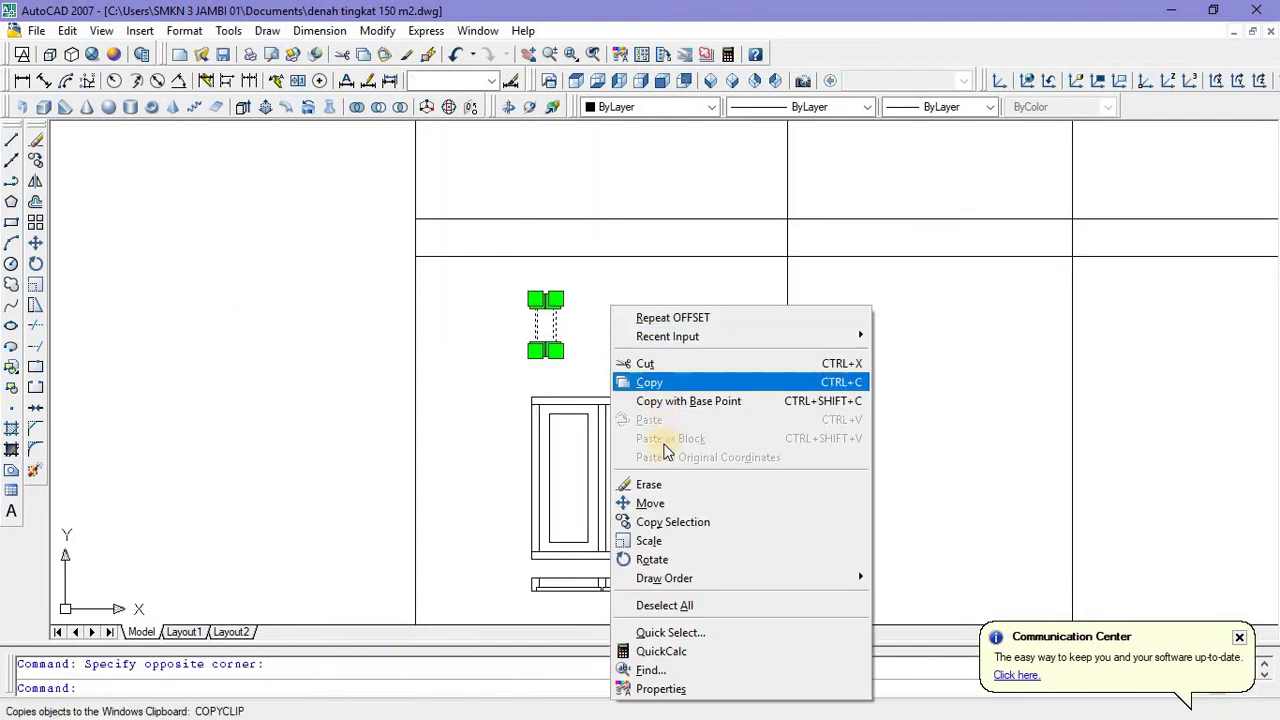
click(655, 503)
click(645, 356)
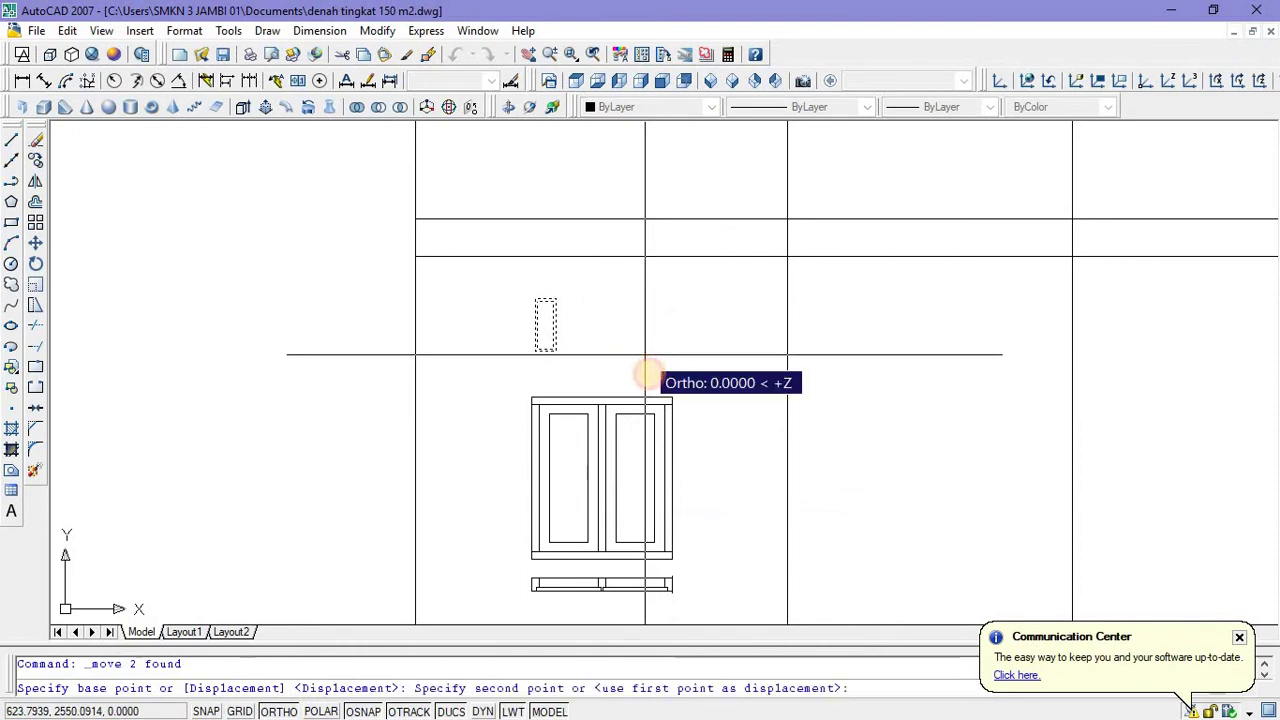
click(650, 380)
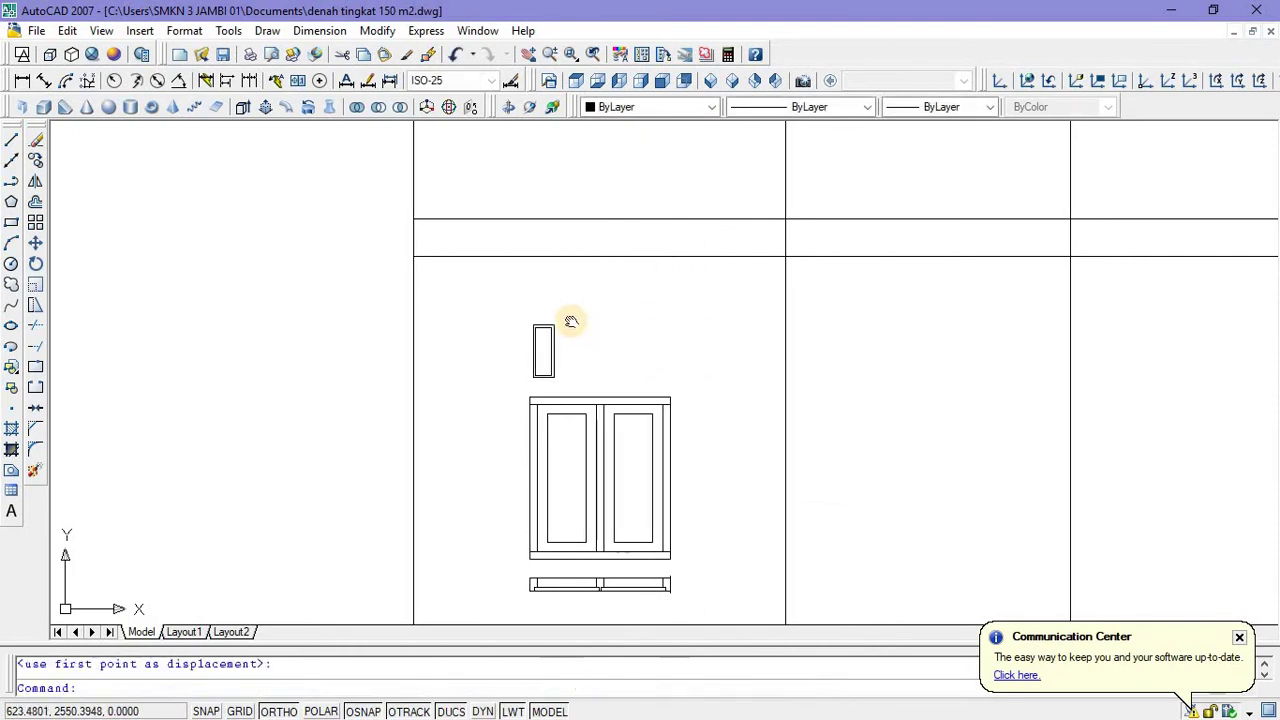
Mirror the ventilation opening about the window's vertical centre line, keeping the original.
middle_drag(571, 320, 526, 313)
click(521, 370)
click(532, 378)
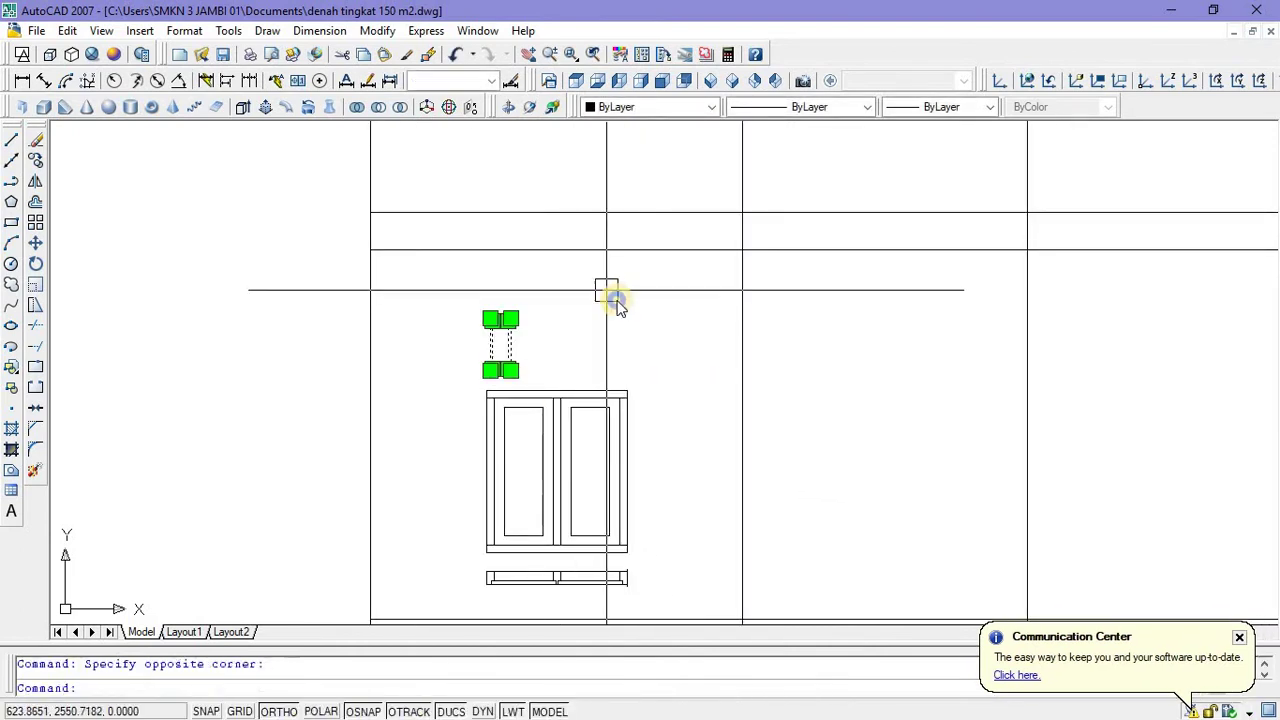
right_click(608, 291)
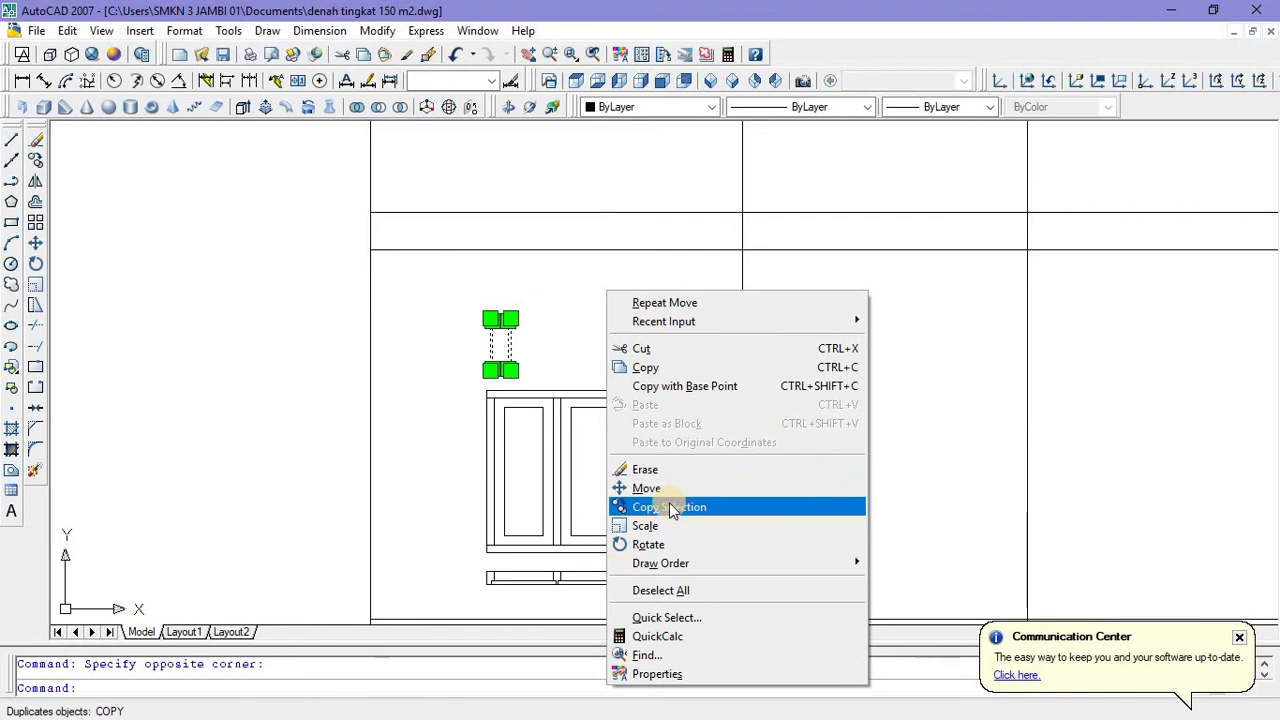
click(675, 512)
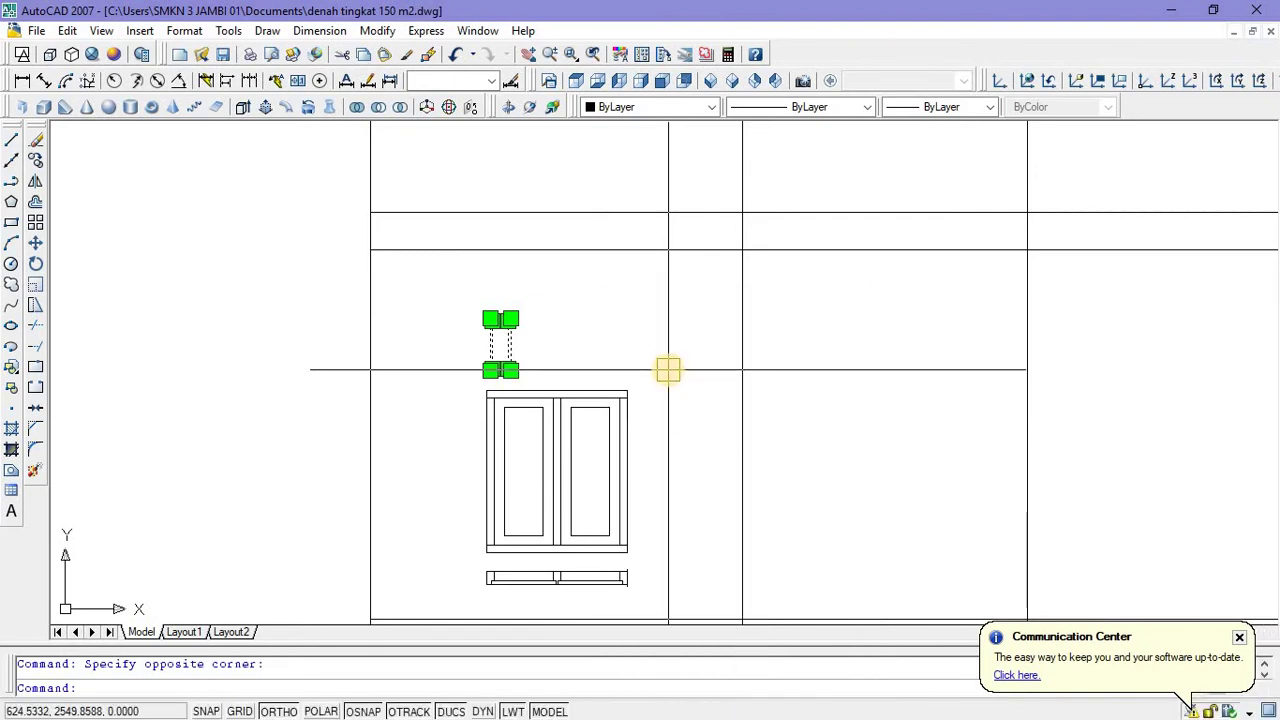
text(mi)
key(Return)
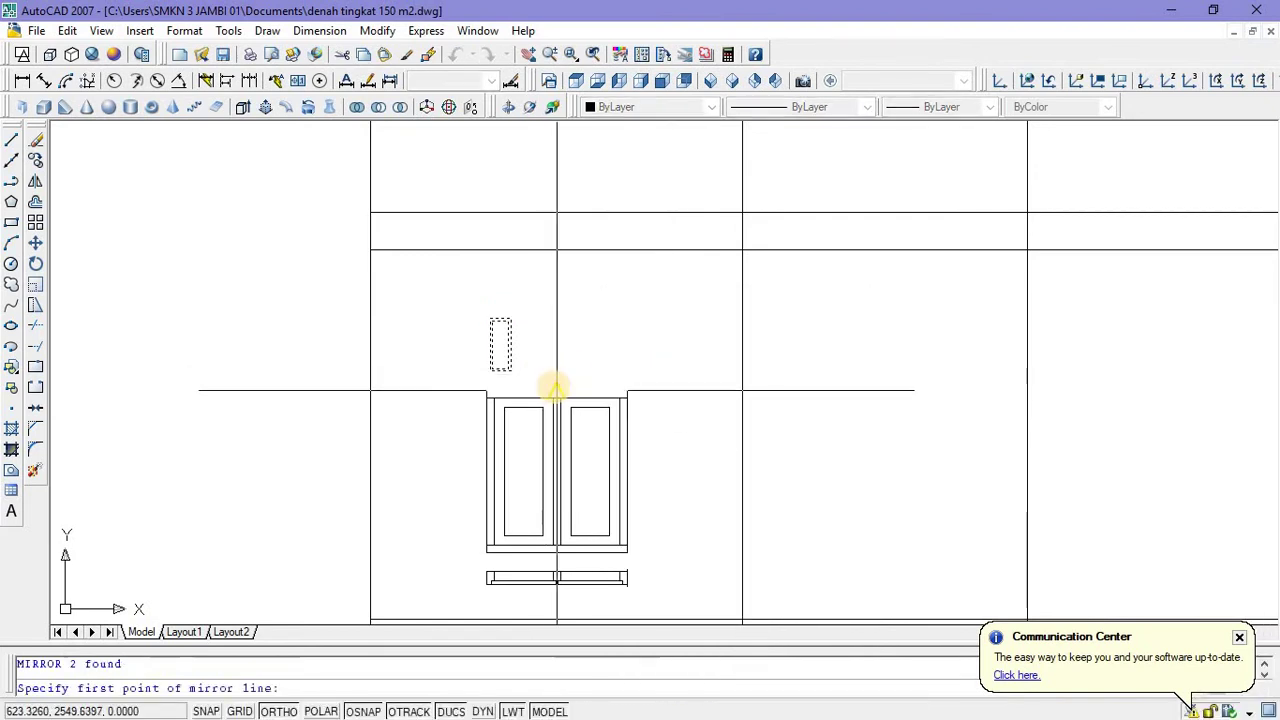
click(556, 390)
click(558, 343)
key(Return)
Try to move the left ventilation opening about 0.4 to the right.
click(463, 291)
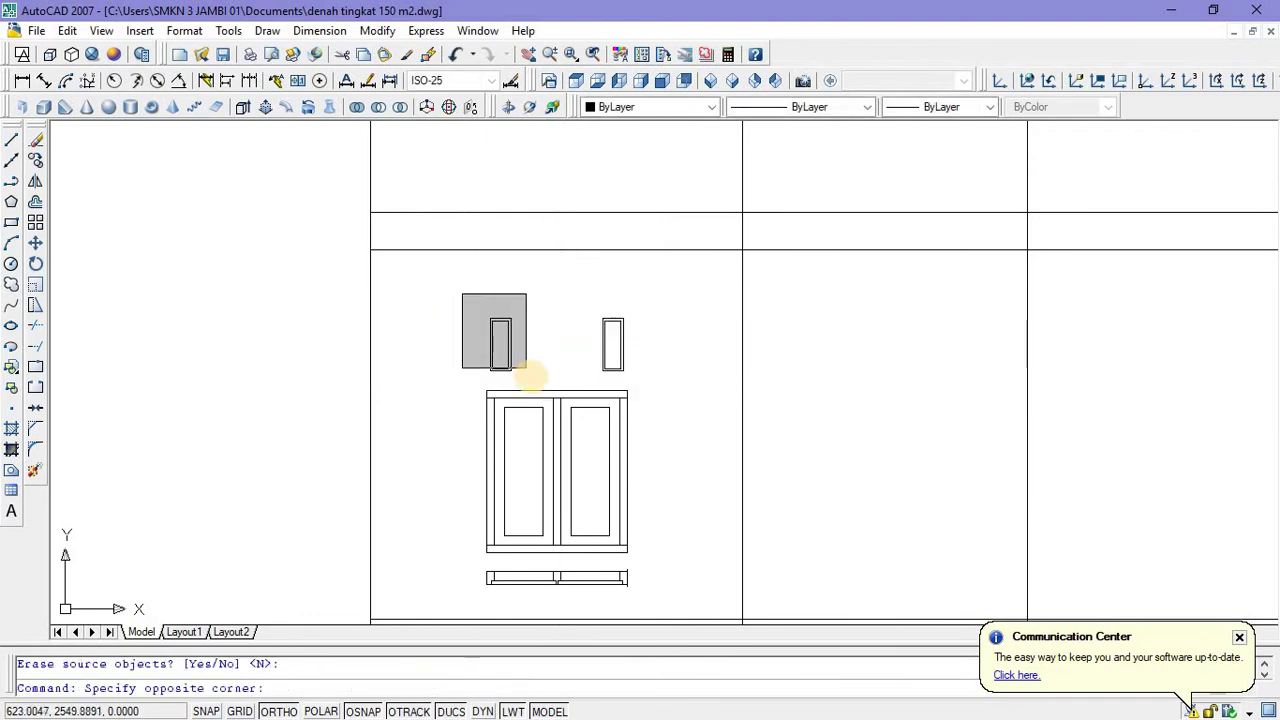
click(546, 390)
right_click(557, 300)
click(610, 498)
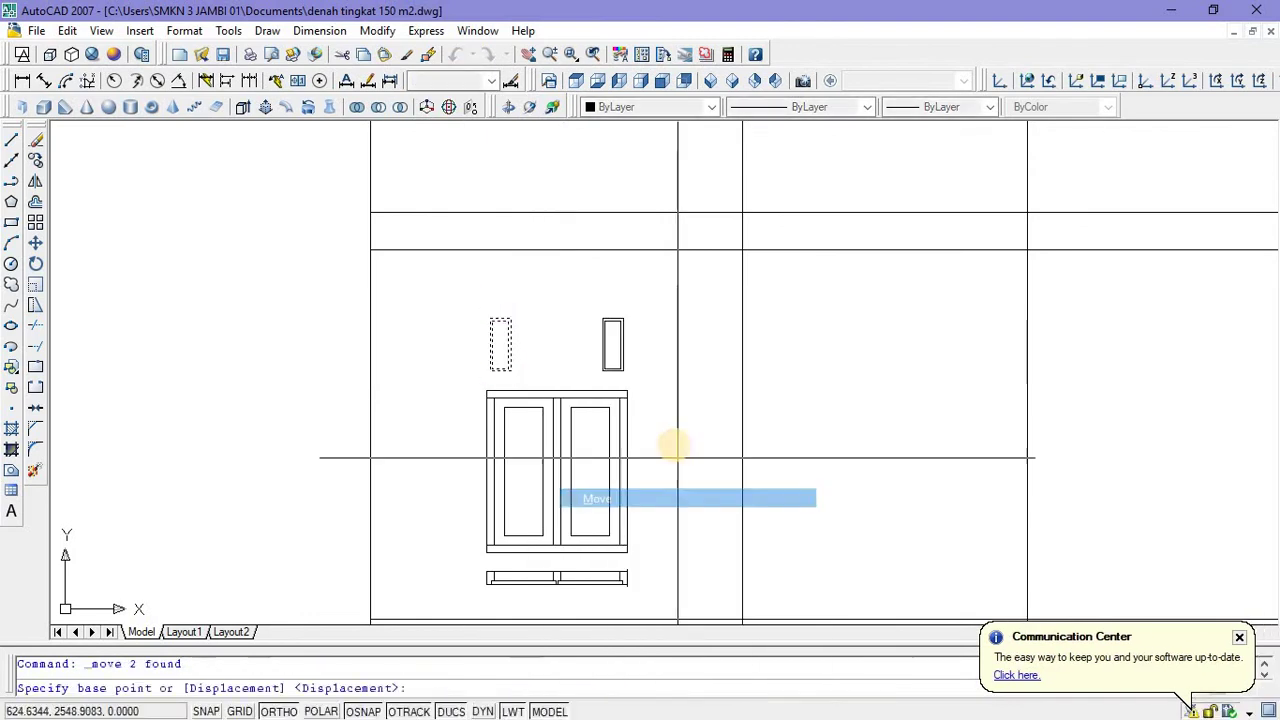
click(680, 429)
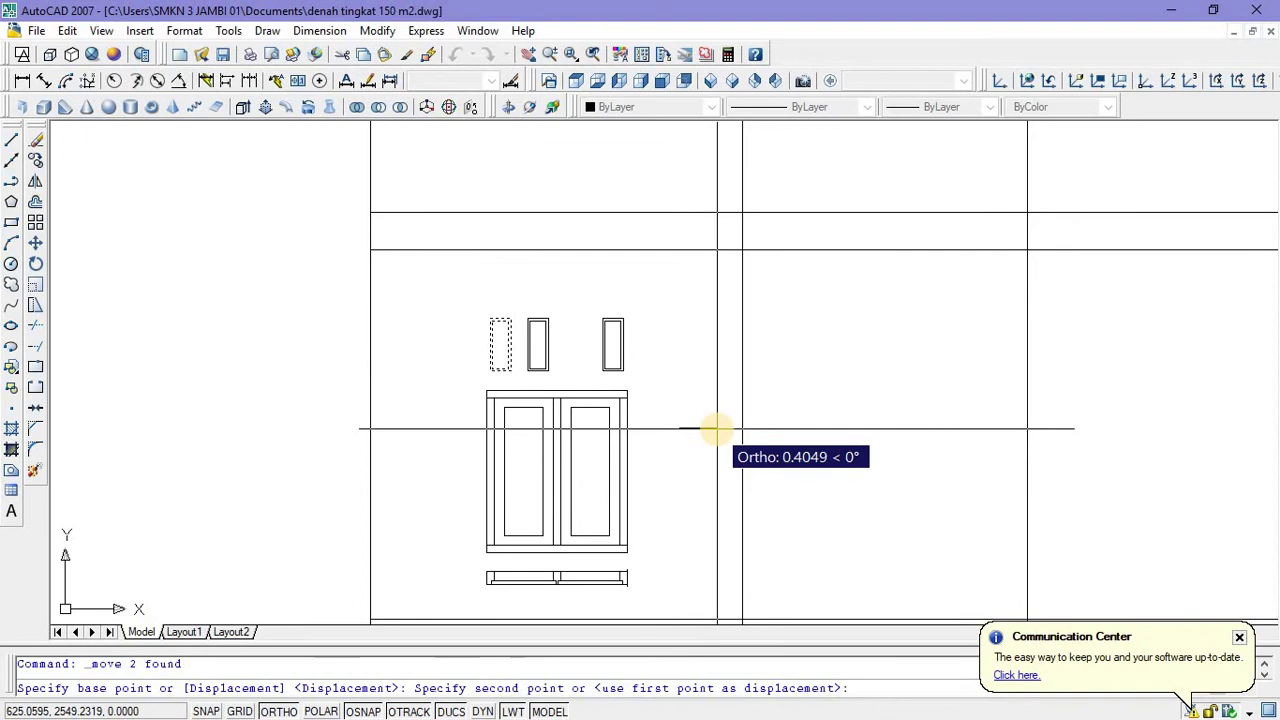
click(717, 429)
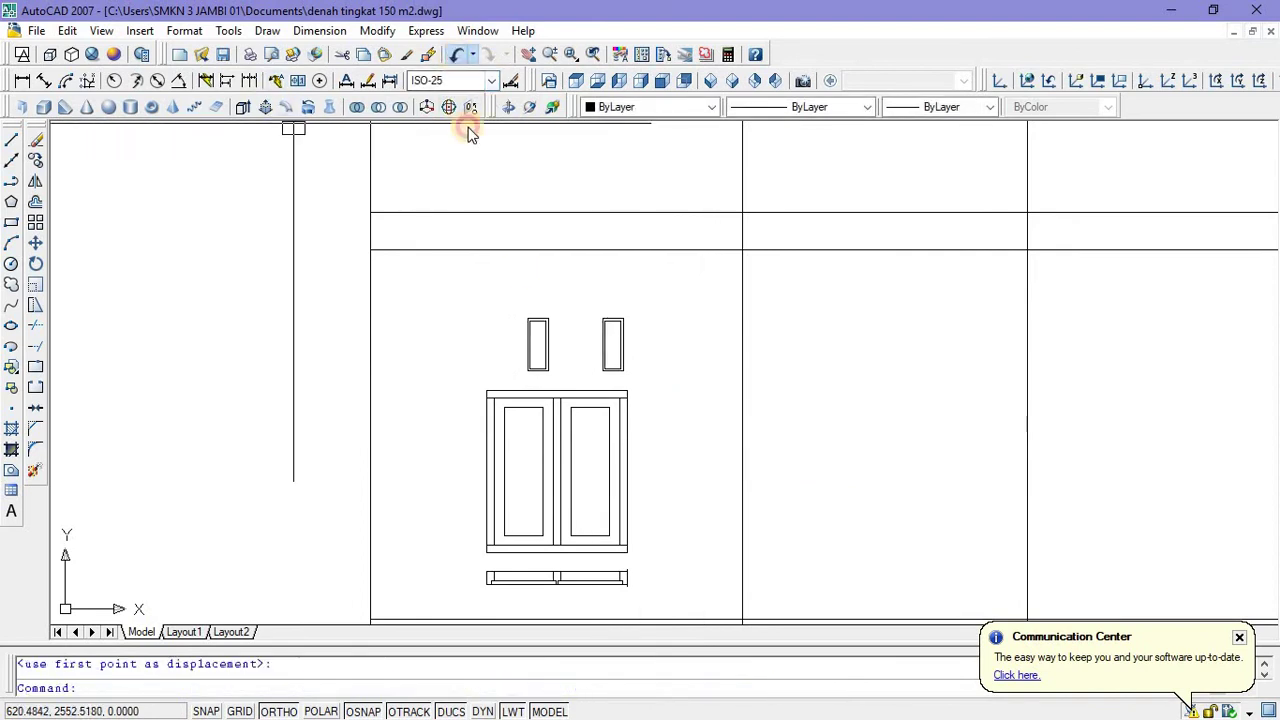
click(456, 54)
Copy the left ventilation opening horizontally about 0.39 to the right.
click(466, 277)
click(540, 388)
right_click(568, 298)
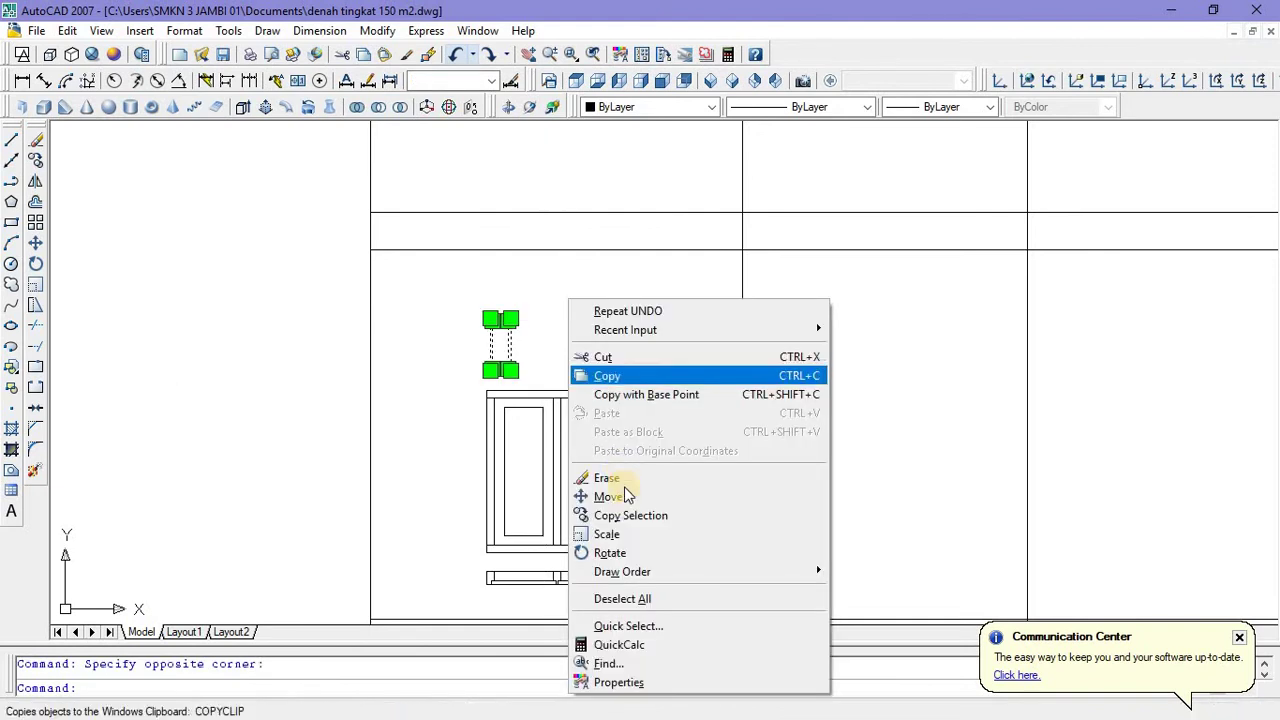
click(630, 515)
click(700, 449)
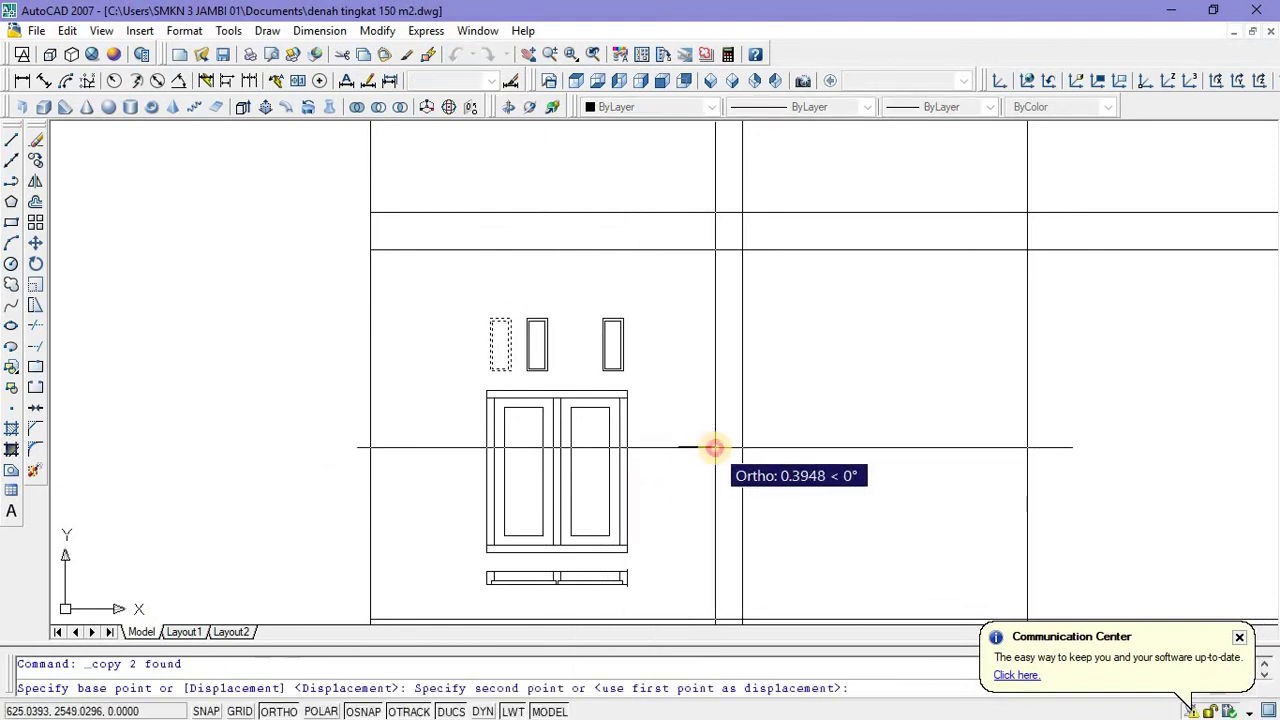
click(713, 448)
key(Escape)
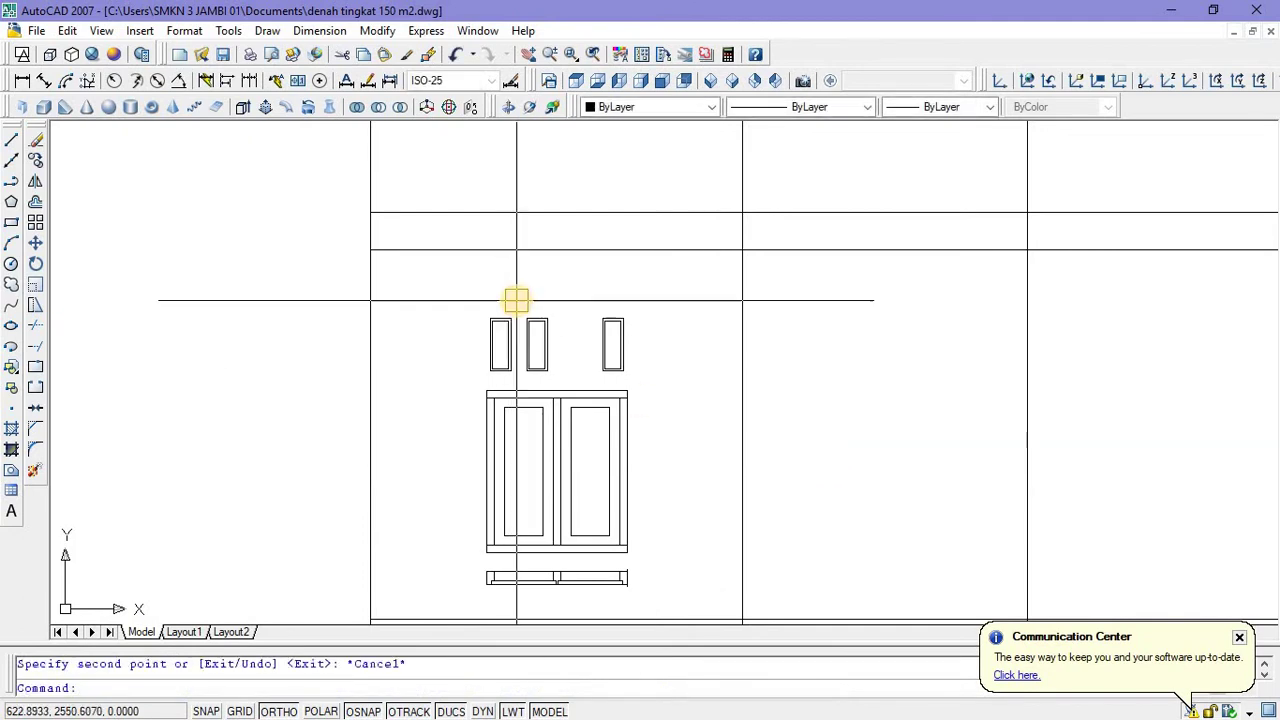
Mirror the second ventilation opening from the left about the window's vertical centre line, keeping the original.
click(557, 368)
click(575, 388)
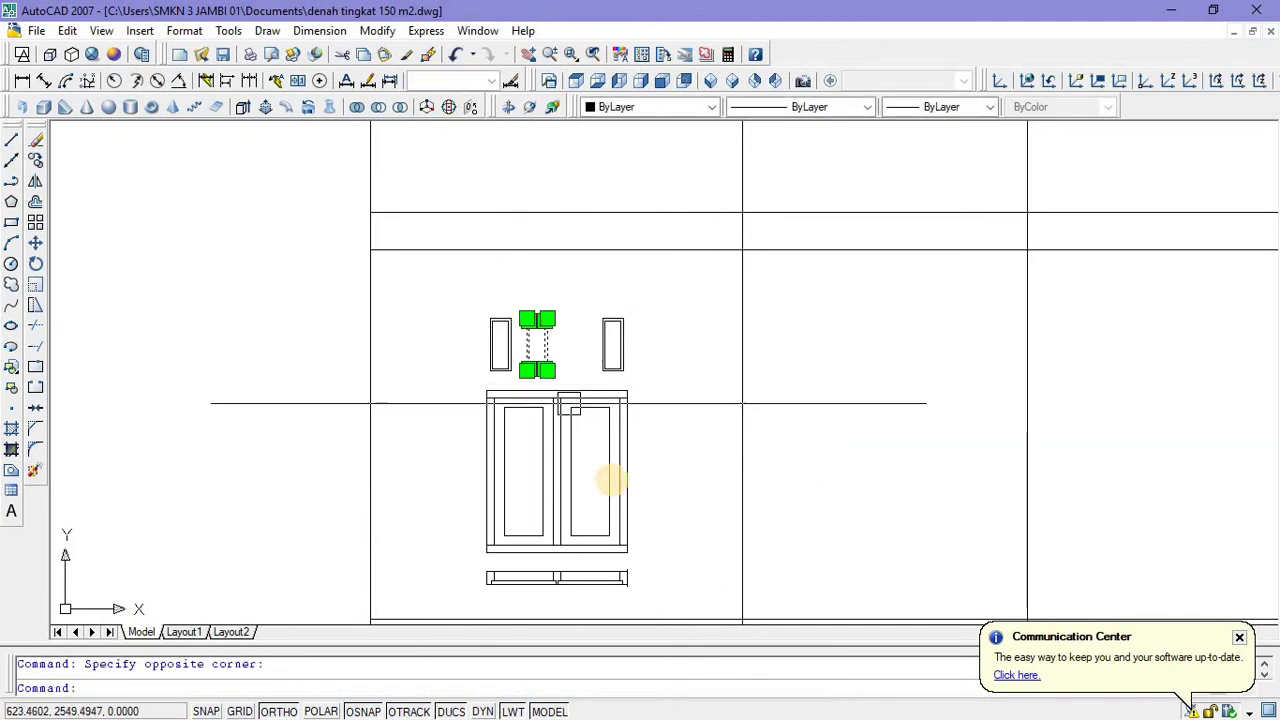
key(Return)
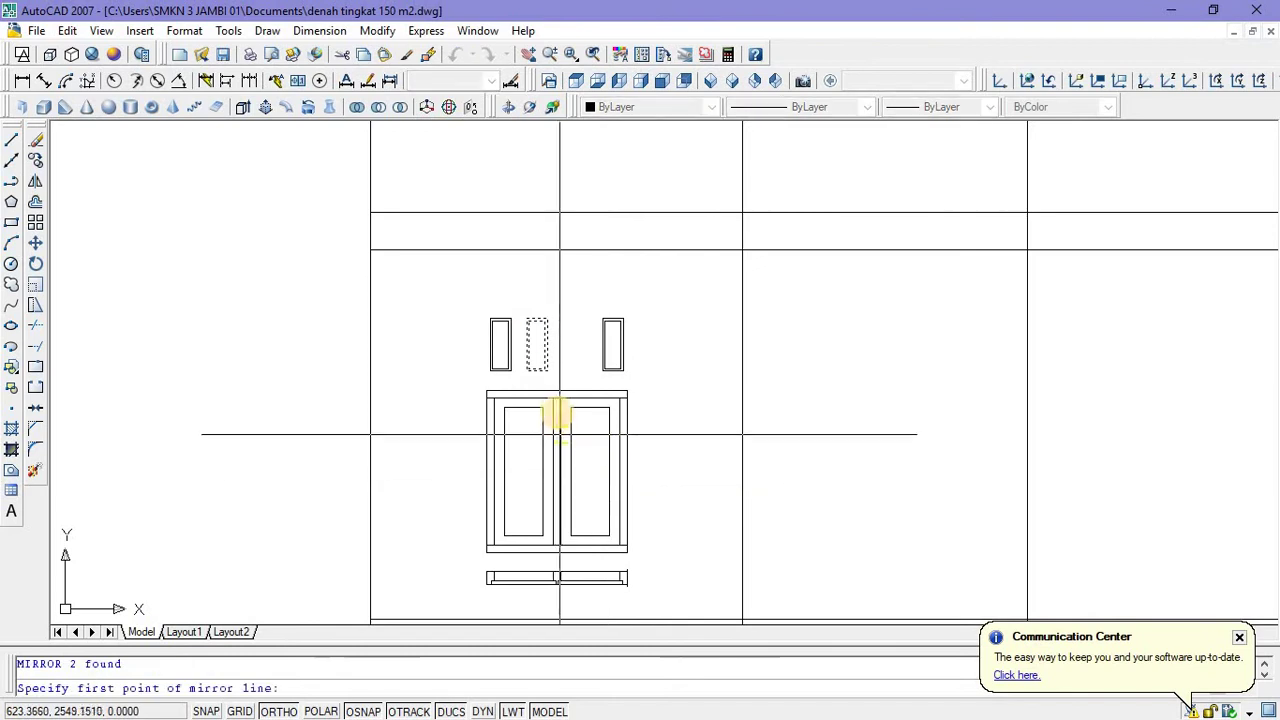
click(559, 389)
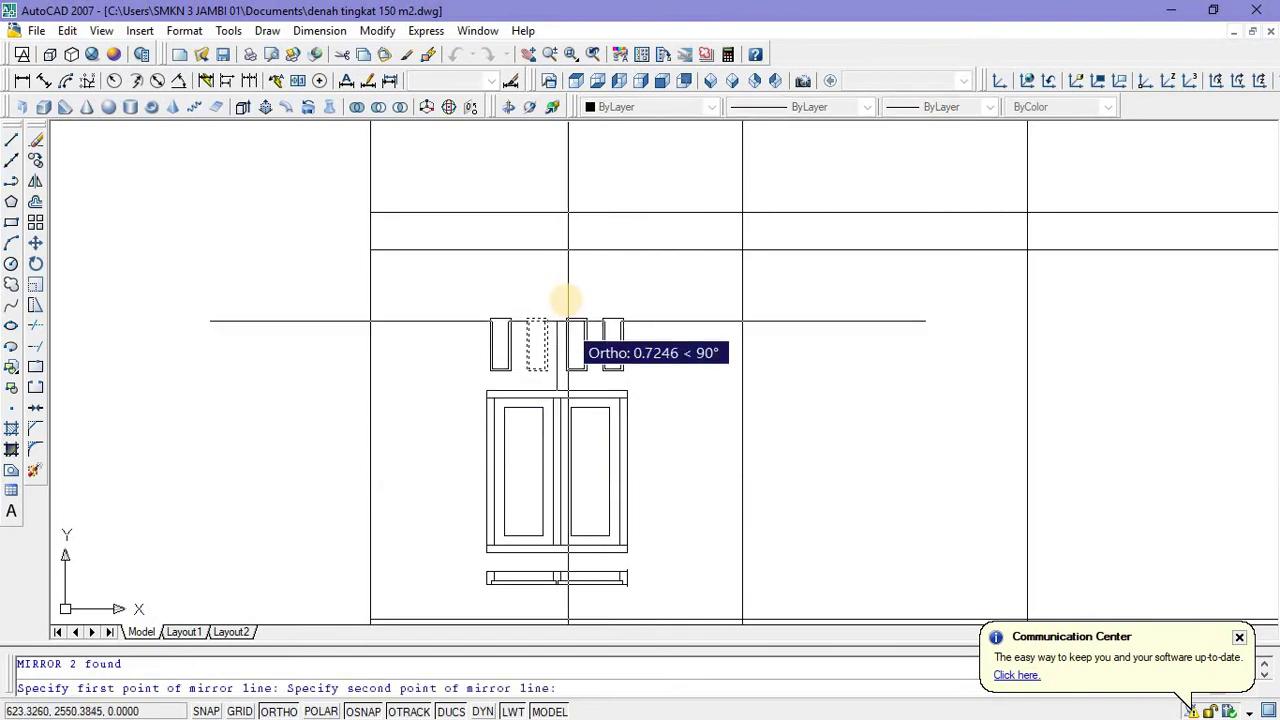
click(566, 297)
key(Return)
Examine the windows in the front walls of K. TIDUR 1 and R. TAMU in the floor plan.
scroll(628, 440, down, 5)
scroll(583, 370, up, 2)
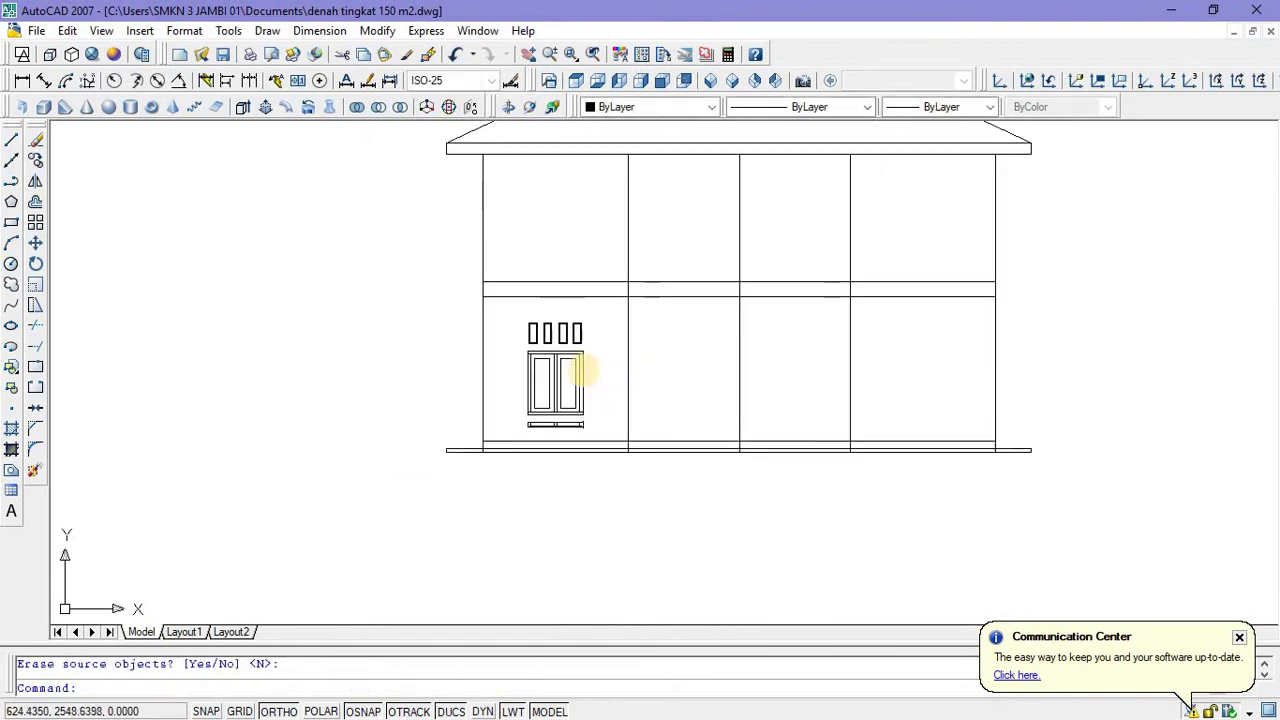
scroll(583, 370, down, 5)
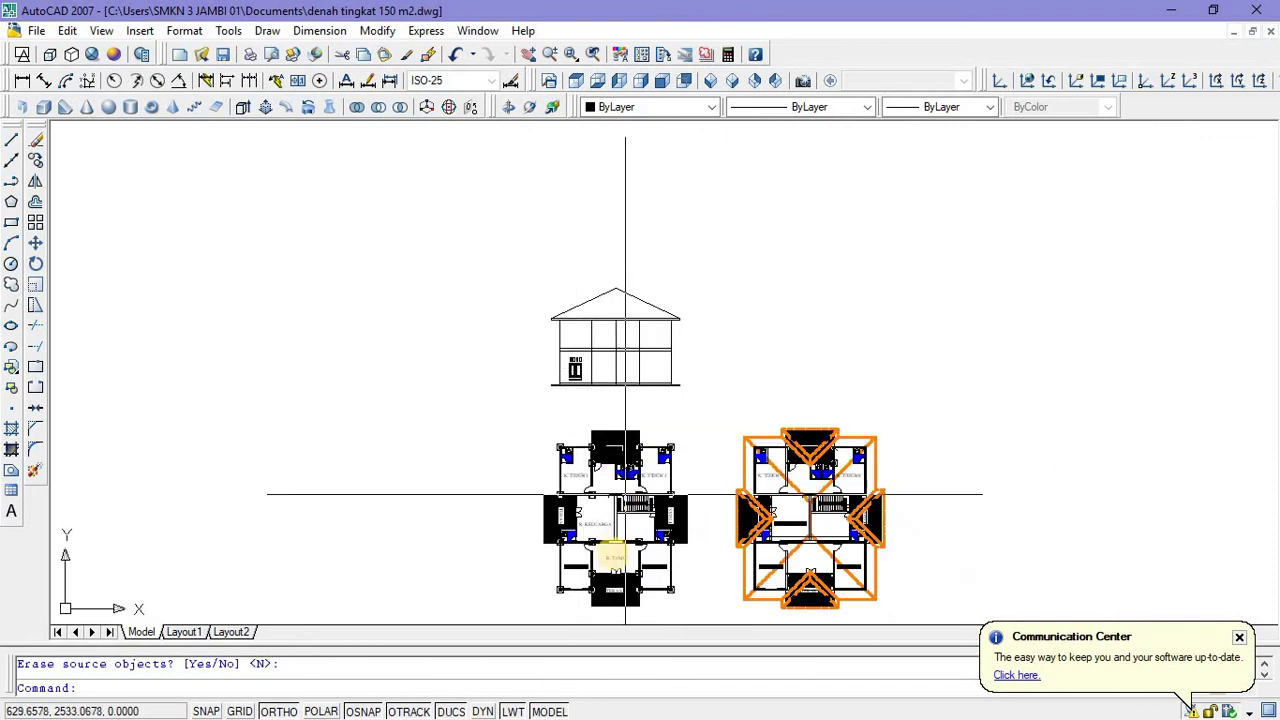
scroll(614, 509, up, 5)
middle_drag(658, 473, 658, 463)
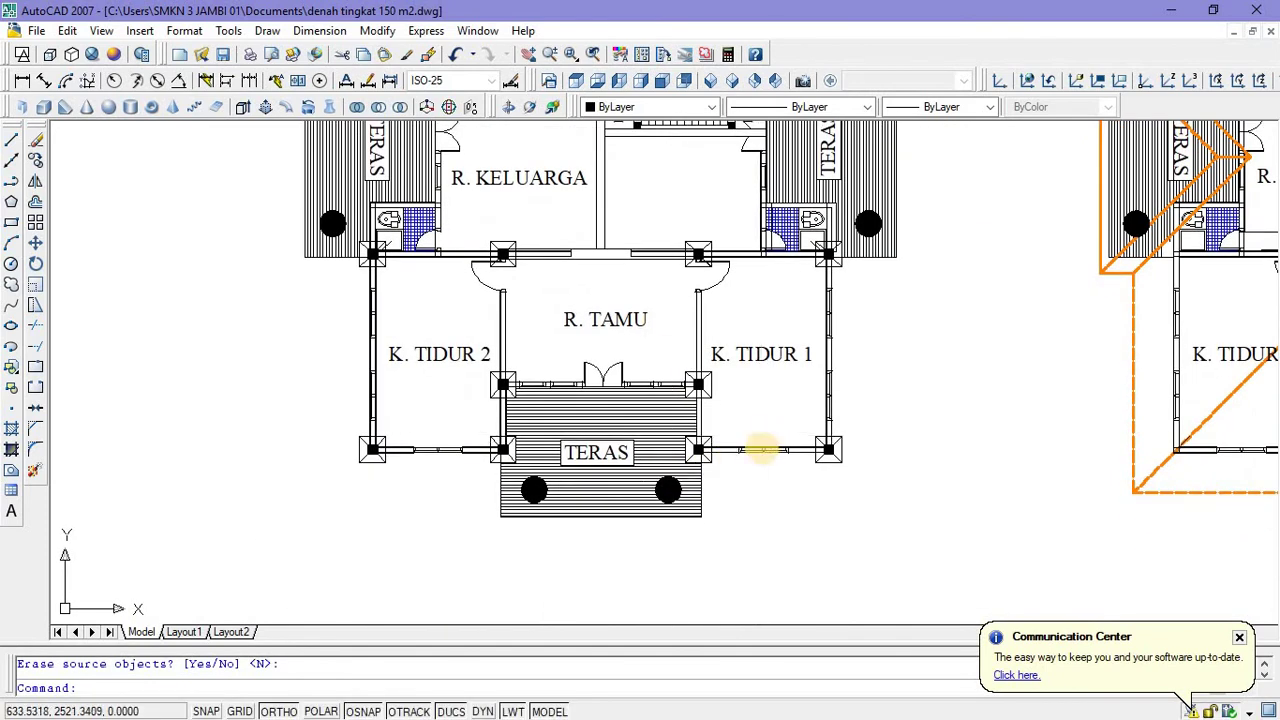
scroll(761, 450, up, 3)
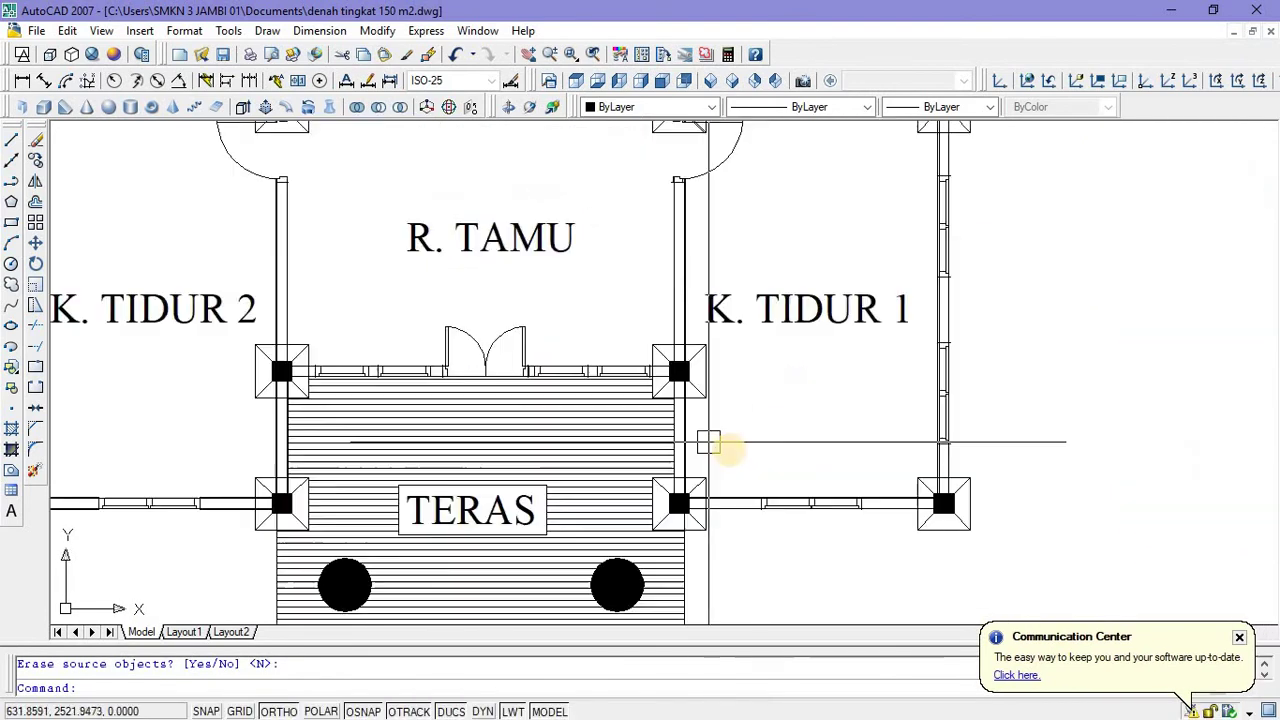
scroll(786, 480, up, 2)
scroll(820, 514, down, 4)
scroll(800, 488, up, 5)
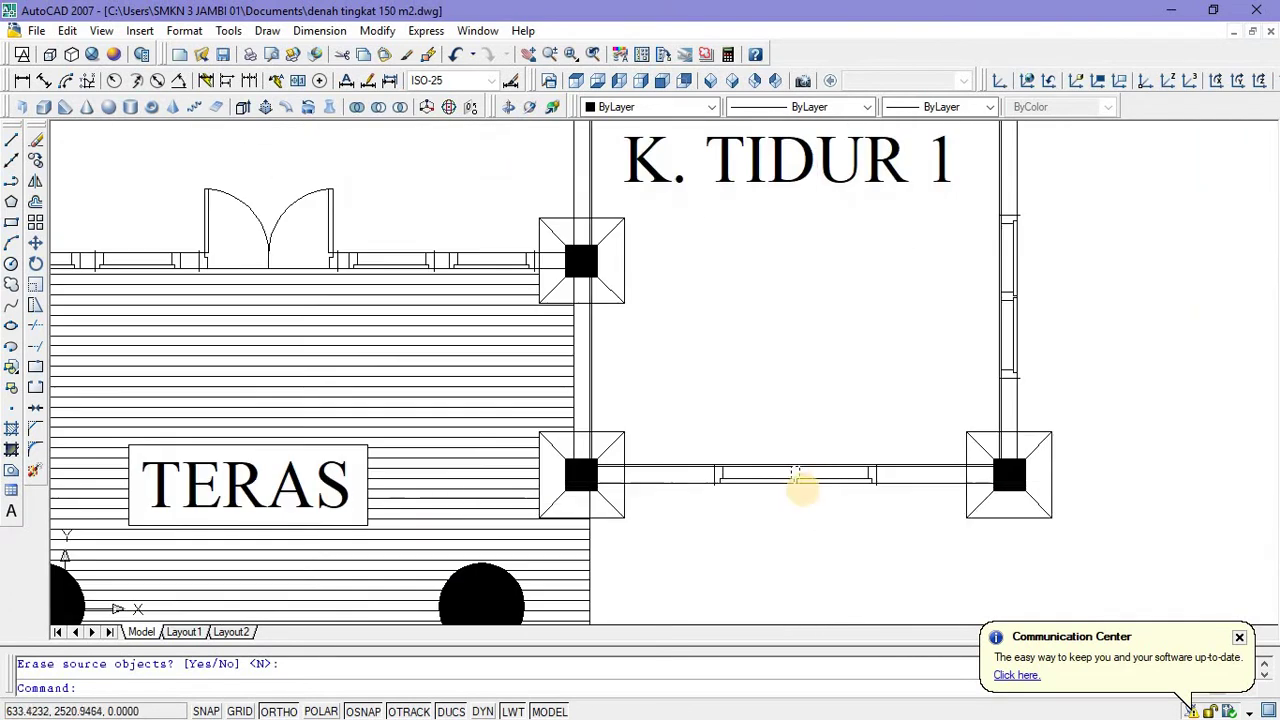
Mirror the window and its four ventilation openings about the elevation's centre line into the far right bay, keeping the originals.
scroll(793, 502, down, 5)
scroll(749, 271, up, 4)
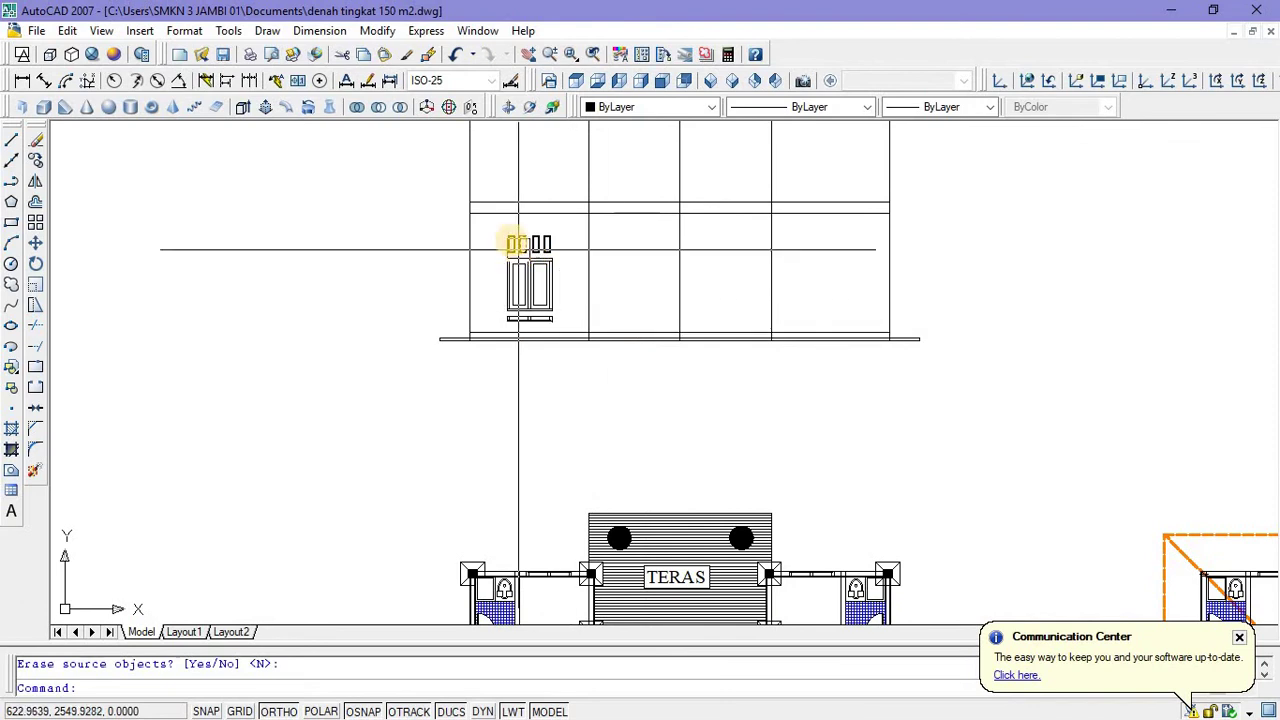
scroll(484, 216, up, 4)
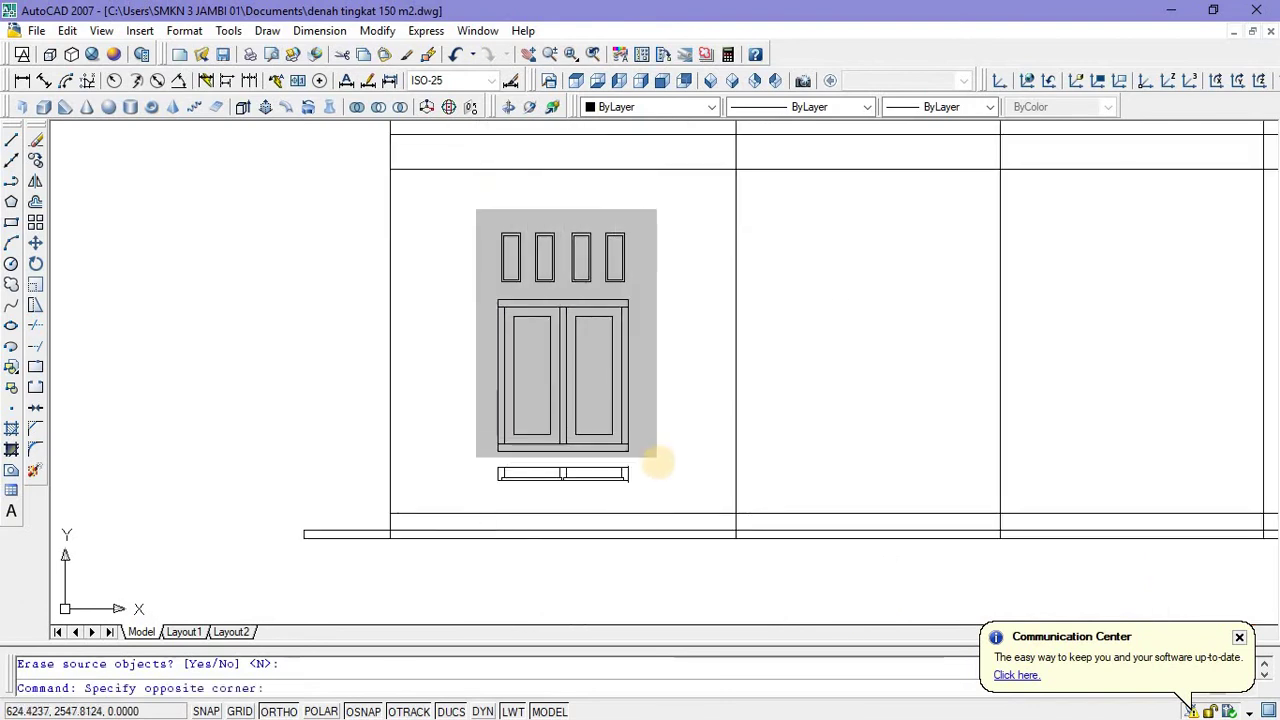
click(648, 440)
scroll(630, 435, down, 5)
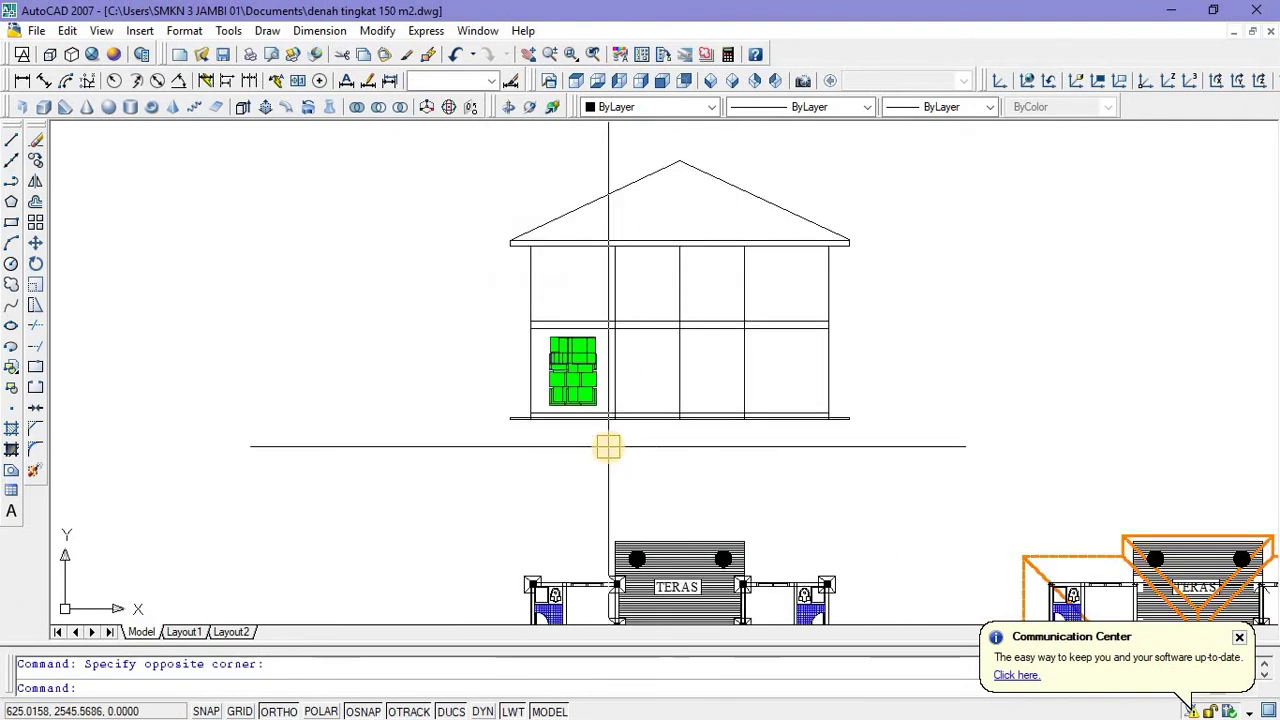
text(mi)
key(Return)
scroll(690, 450, up, 4)
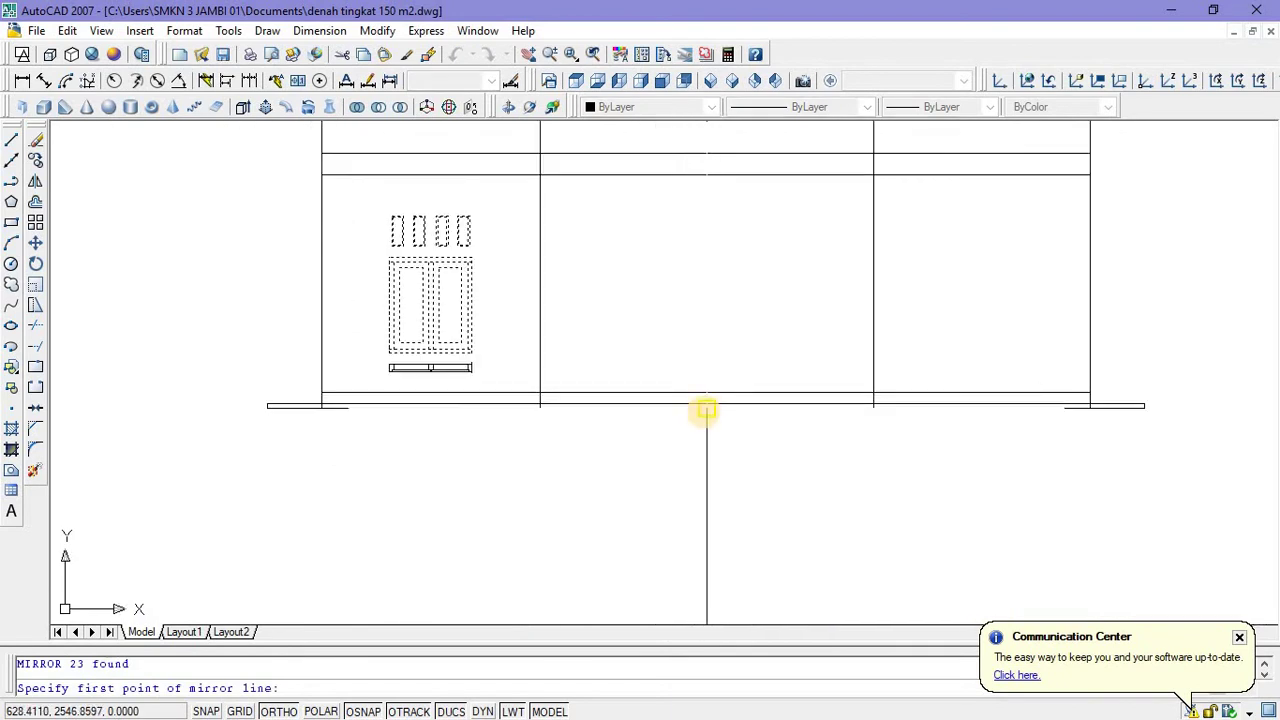
click(706, 410)
click(686, 488)
key(Return)
Erase the vertical line in the middle of the elevation.
scroll(677, 386, down, 4)
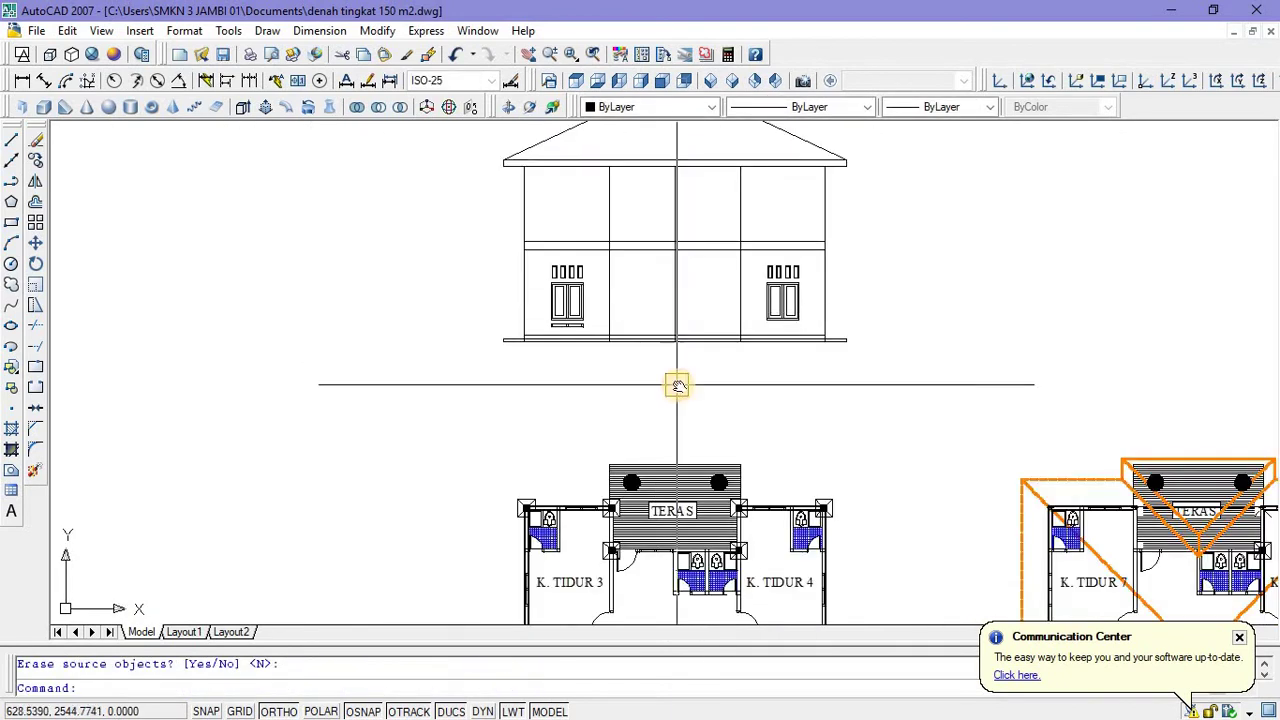
scroll(651, 357, down, 5)
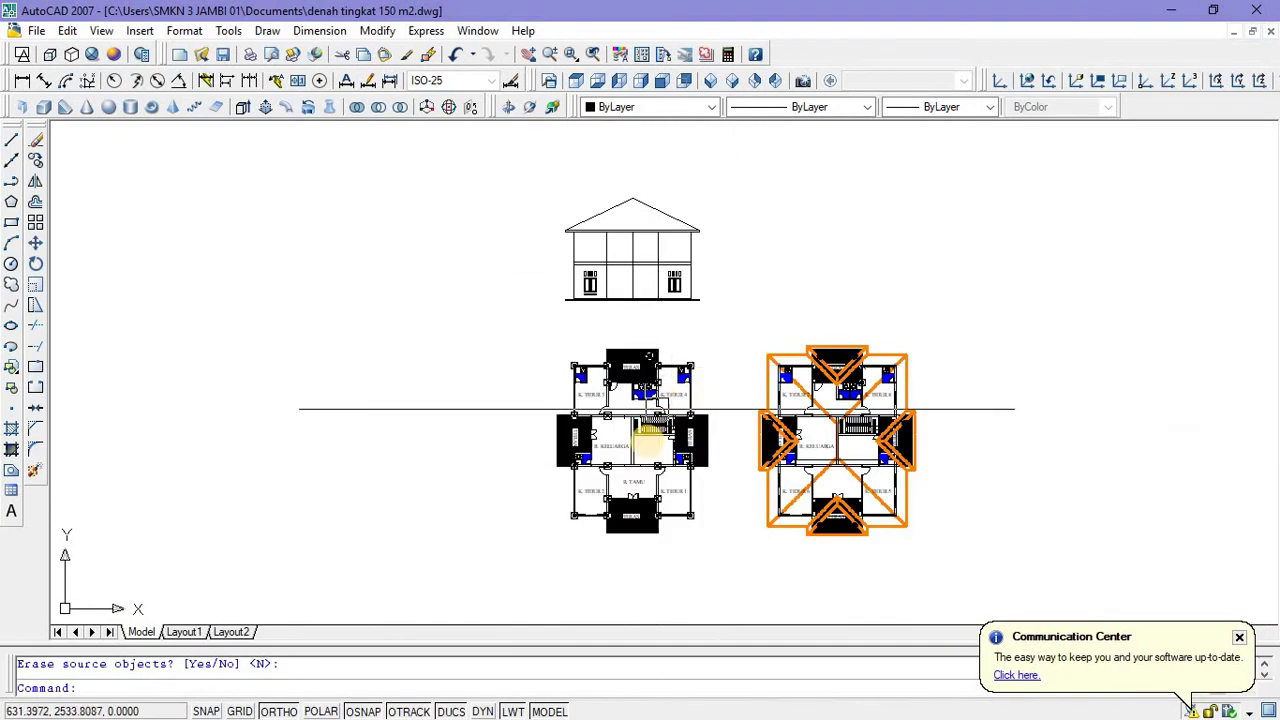
scroll(650, 420, up, 1)
scroll(614, 282, up, 4)
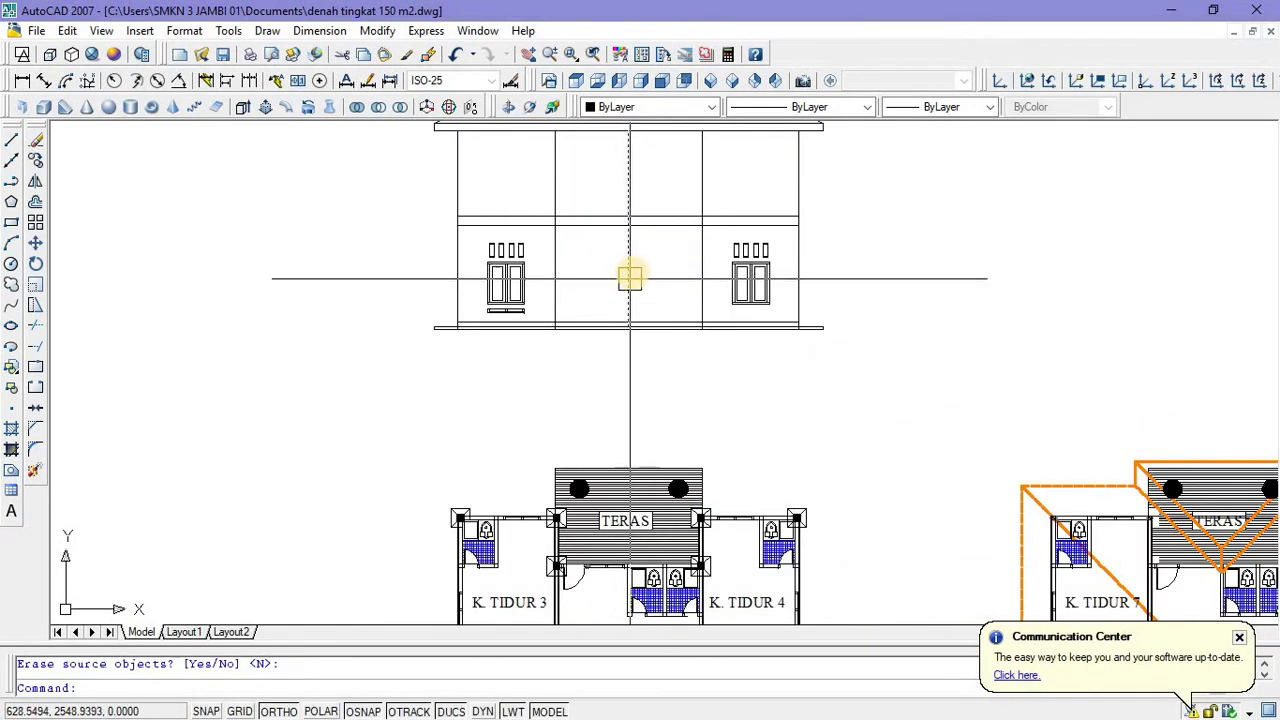
middle_drag(630, 278, 629, 327)
middle_drag(615, 280, 602, 233)
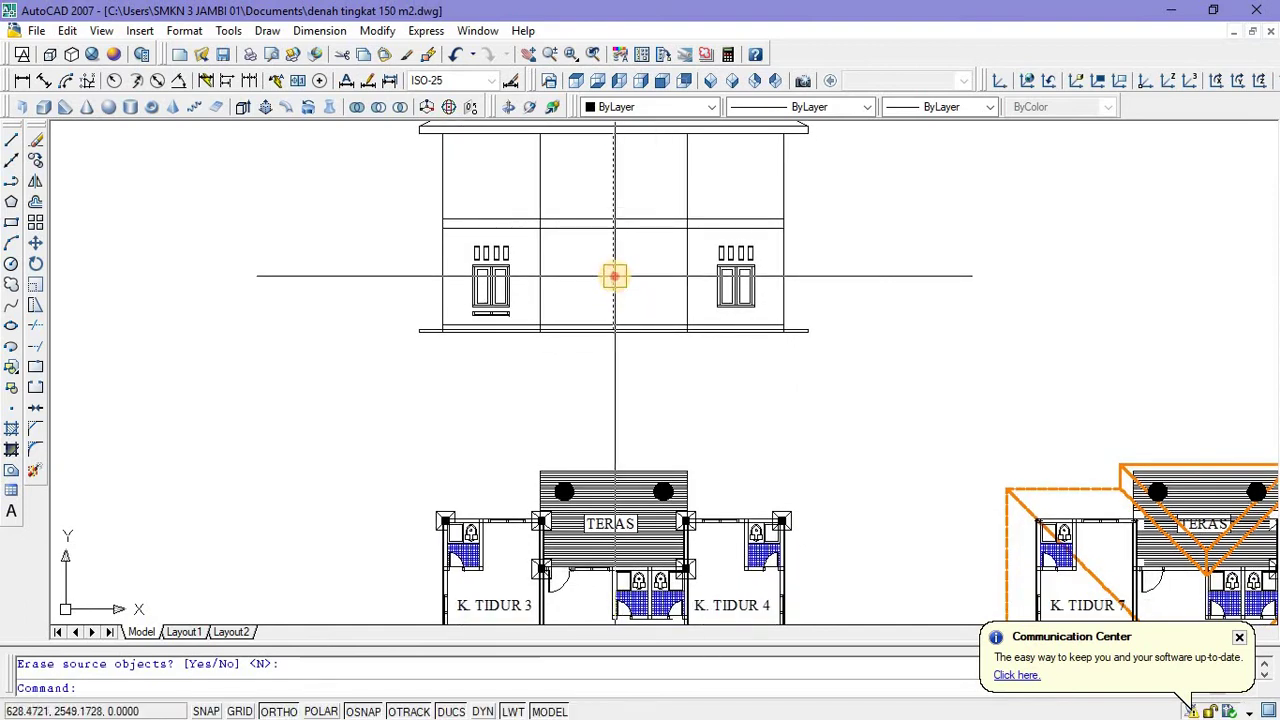
key(Delete)
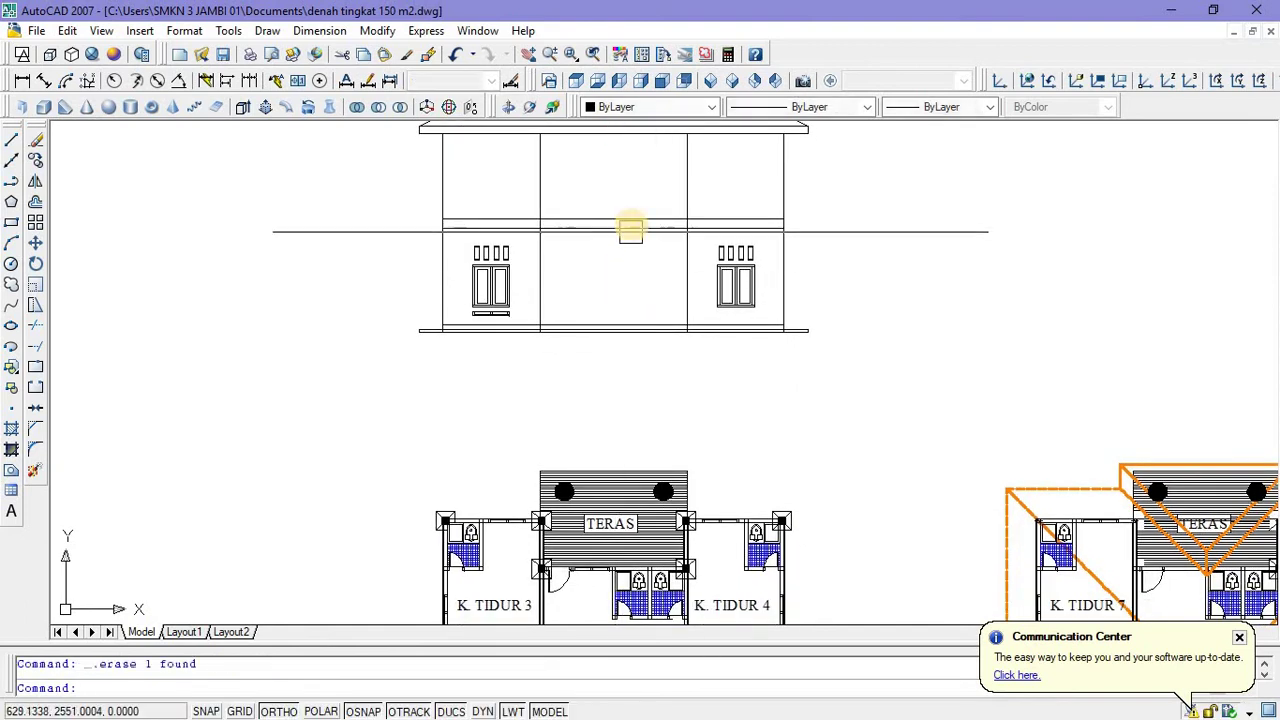
Examine the double door and adjacent windows between R. TAMU and the front terrace in the floor plan.
scroll(630, 330, down, 5)
scroll(623, 394, up, 4)
scroll(619, 394, down, 3)
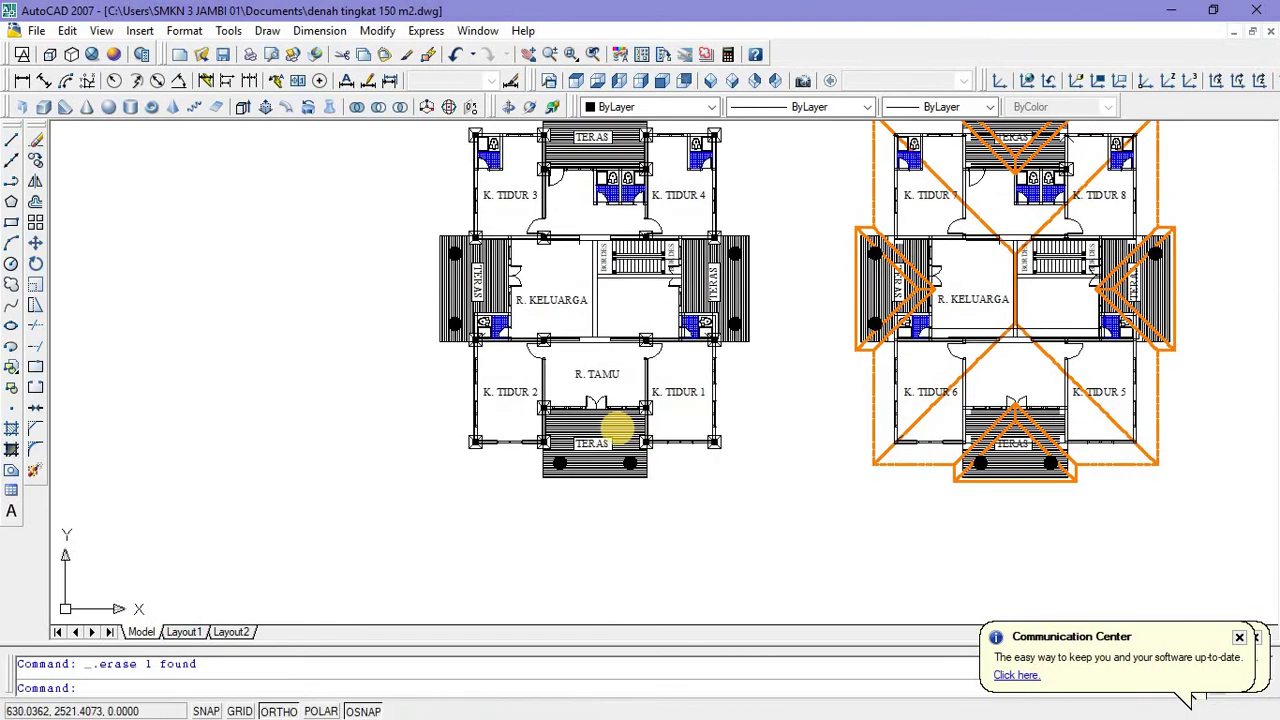
scroll(594, 229, up, 2)
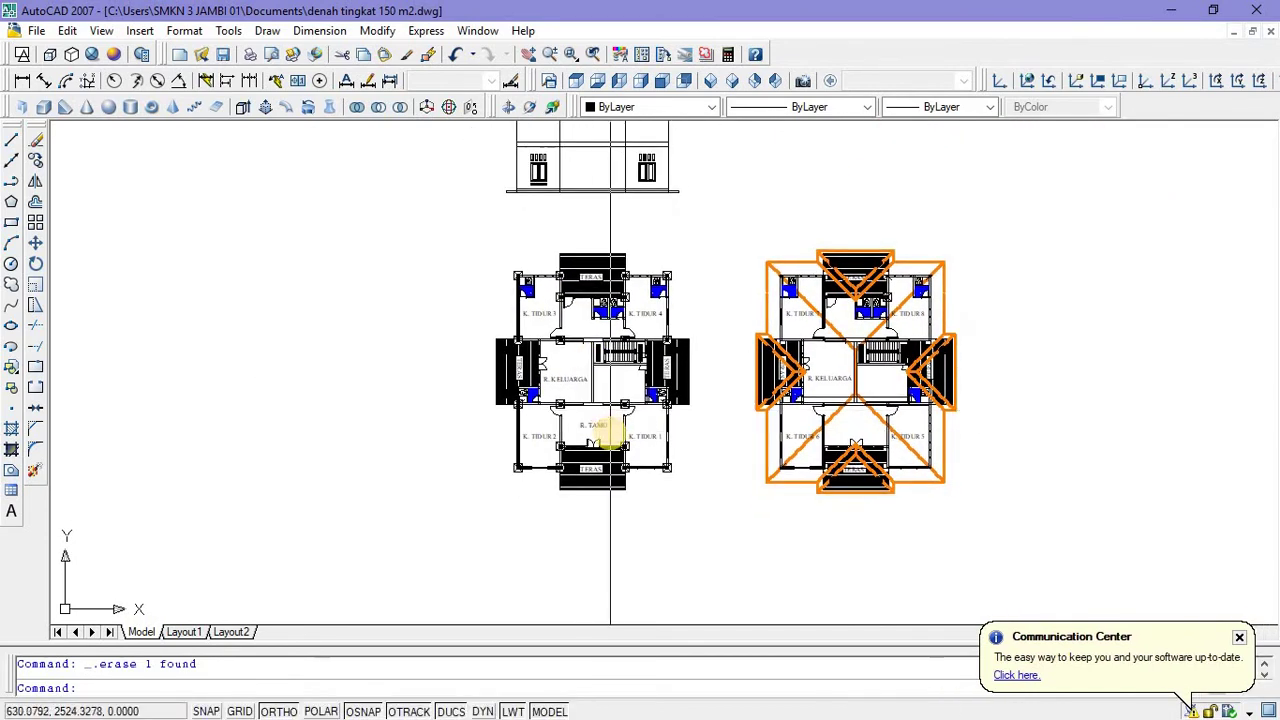
scroll(600, 428, up, 5)
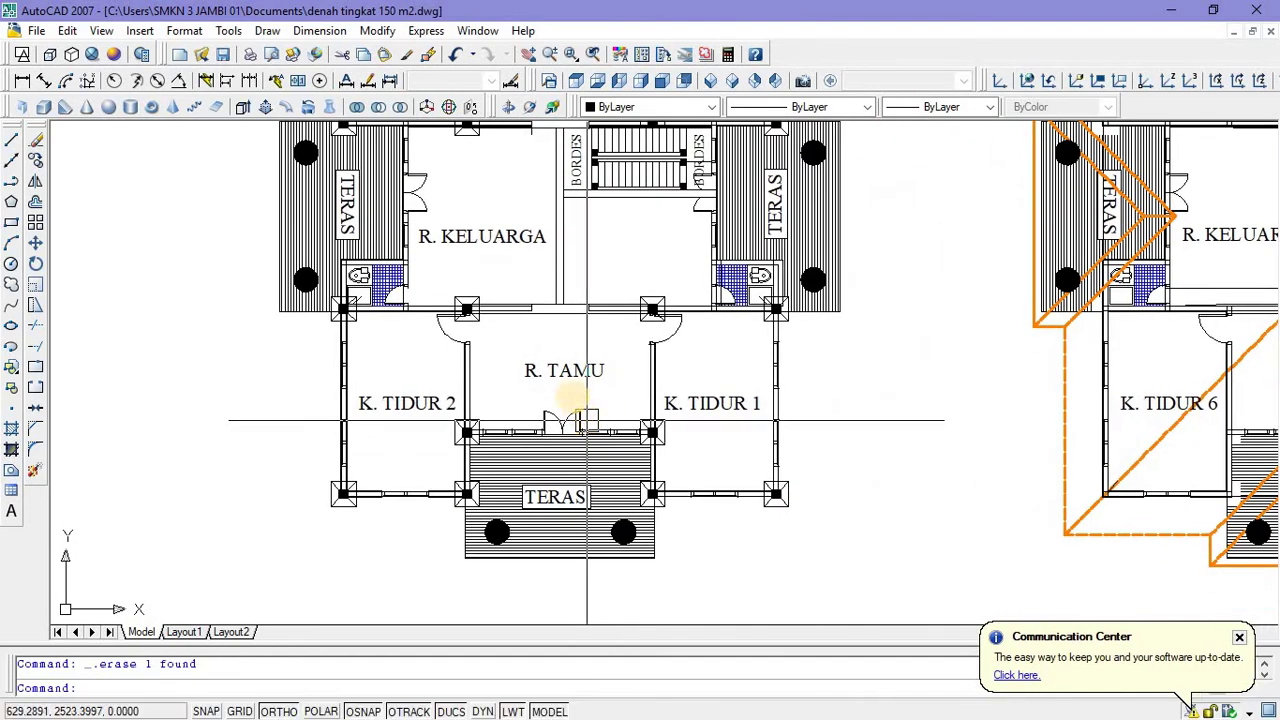
scroll(565, 390, up, 3)
scroll(546, 445, up, 1)
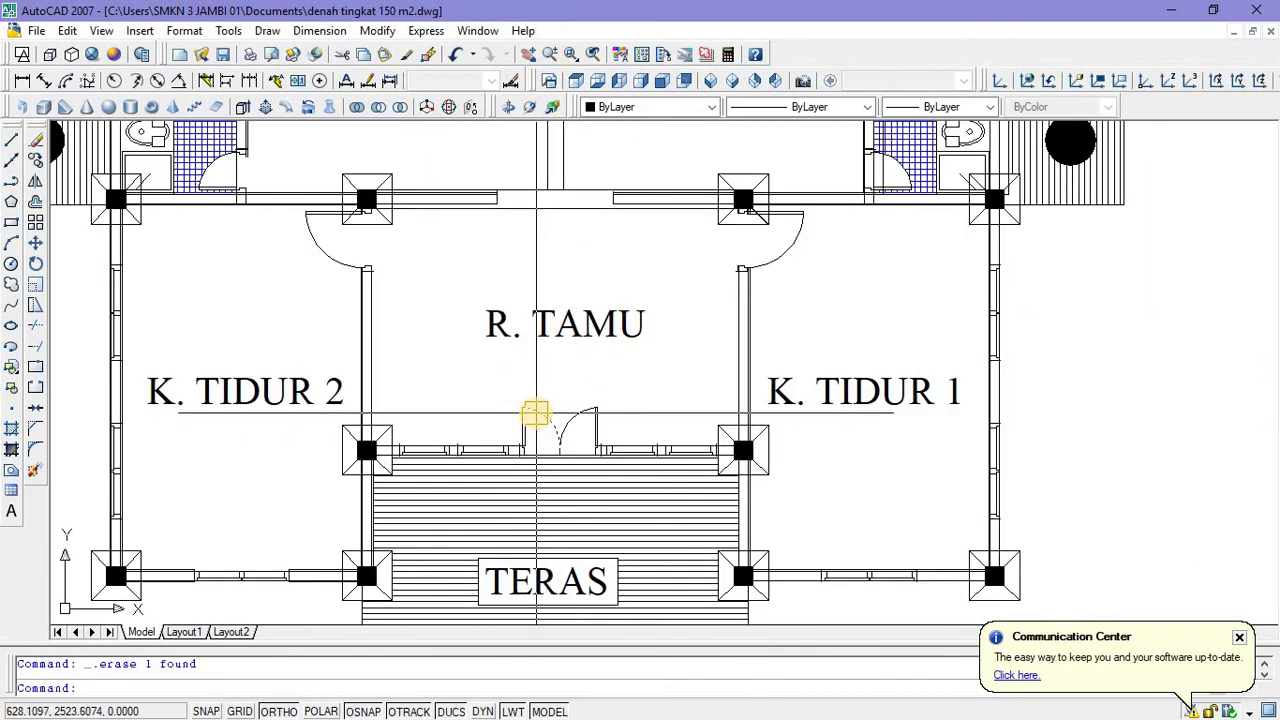
Copy the double door between R. TAMU and the terrace straight up into the elevation's central bay, just above the floor line.
scroll(535, 413, up, 3)
click(488, 368)
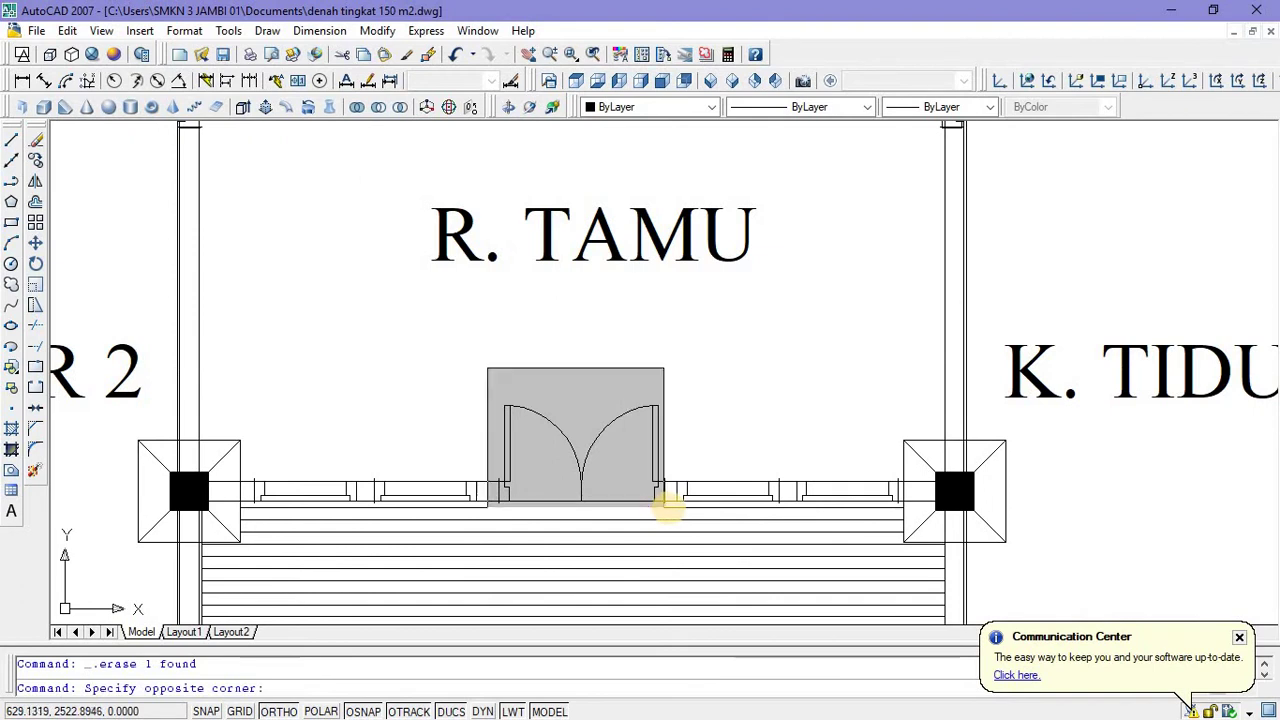
click(664, 506)
right_click(722, 450)
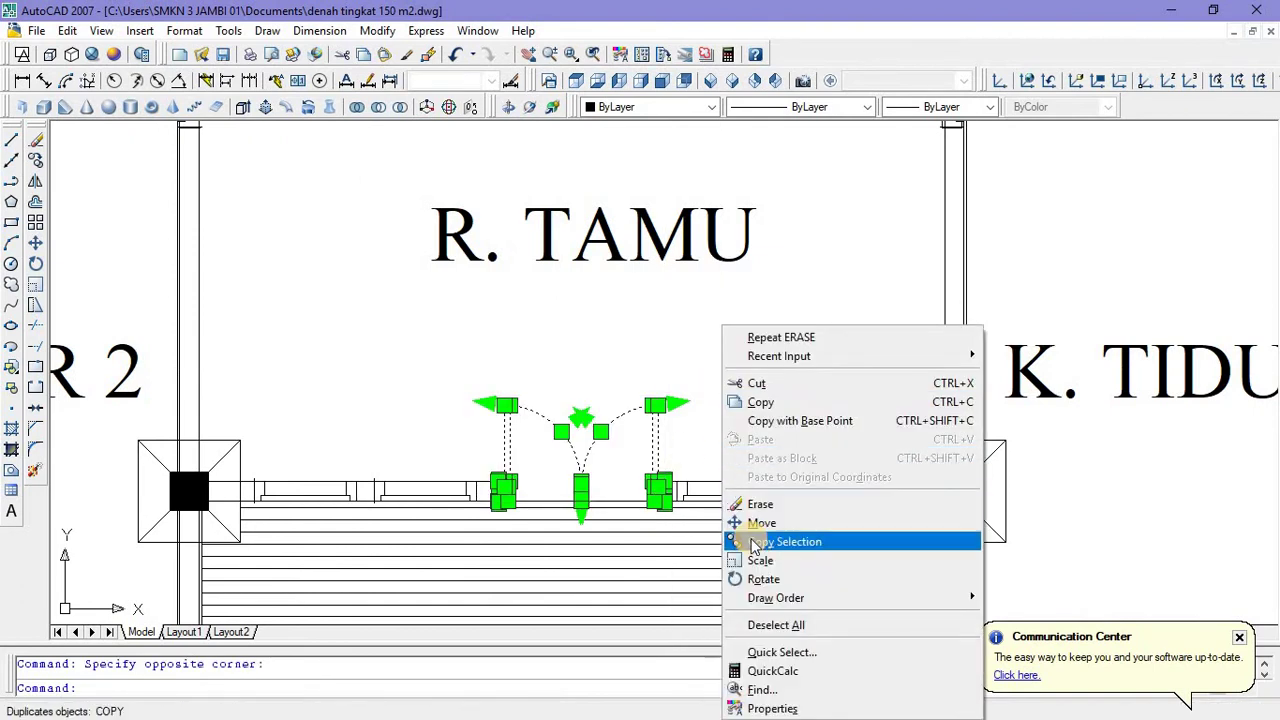
click(754, 545)
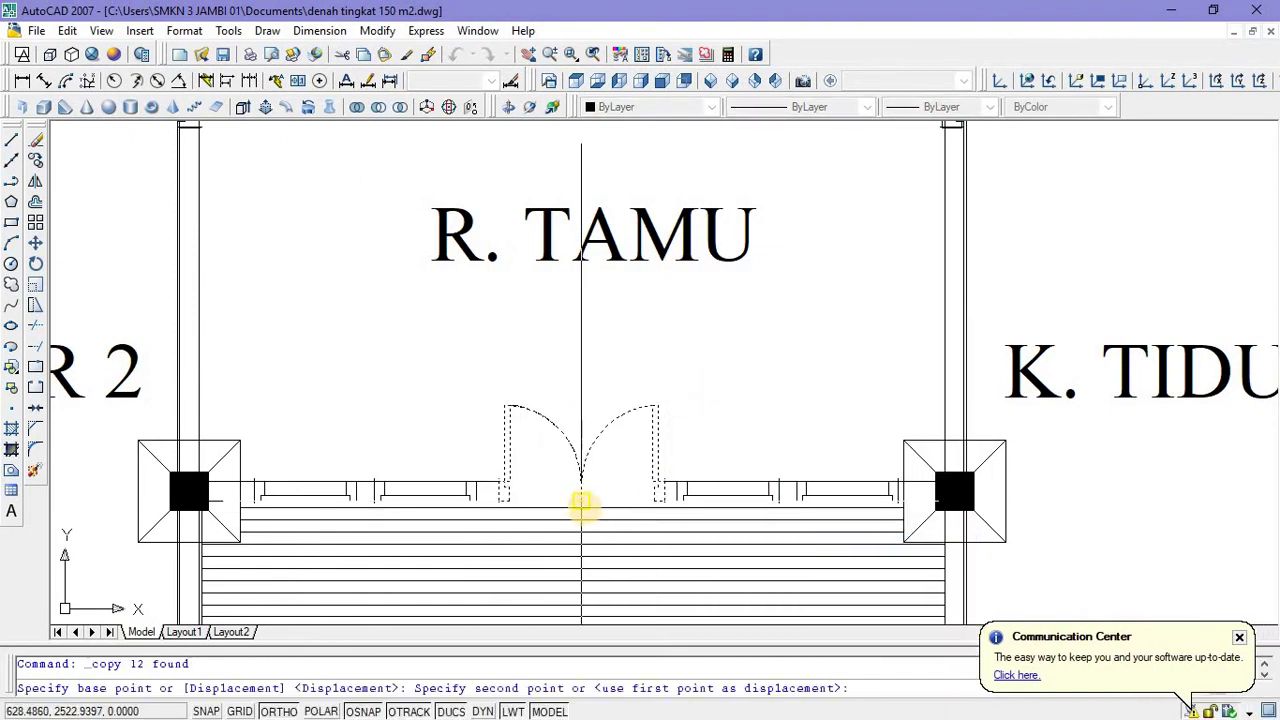
scroll(581, 505, down, 5)
scroll(555, 270, up, 4)
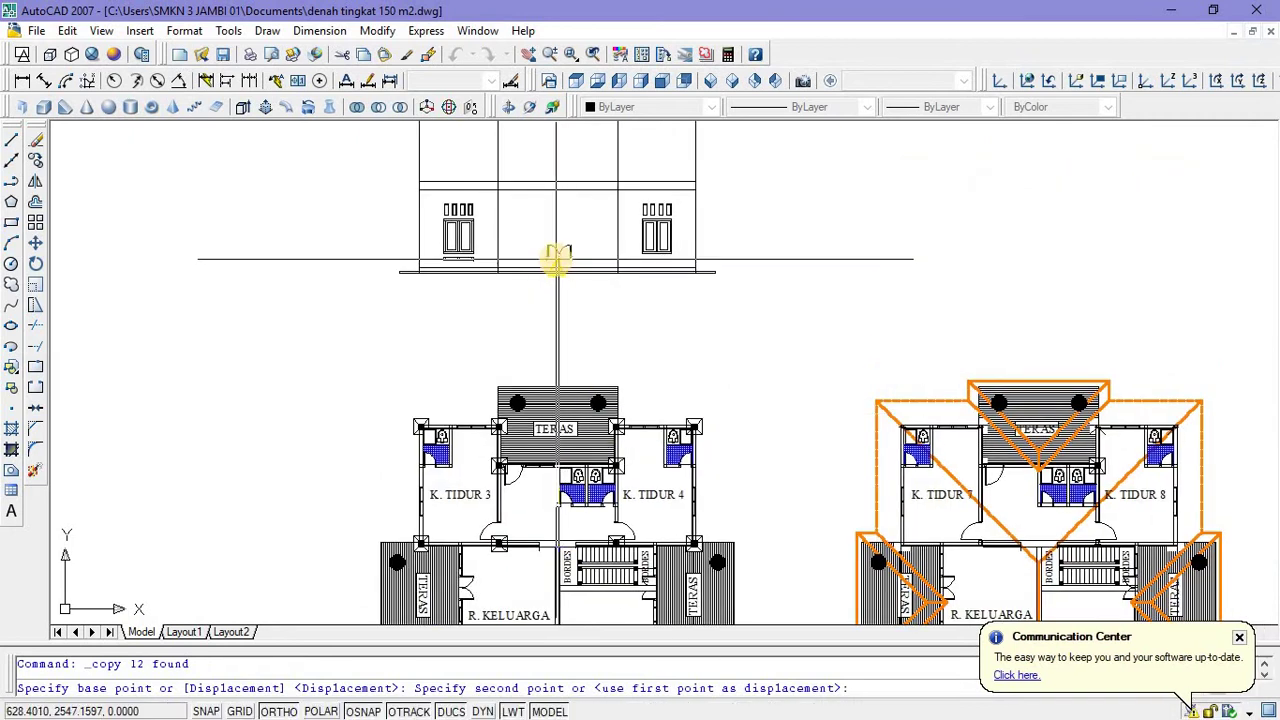
scroll(557, 258, up, 3)
click(555, 268)
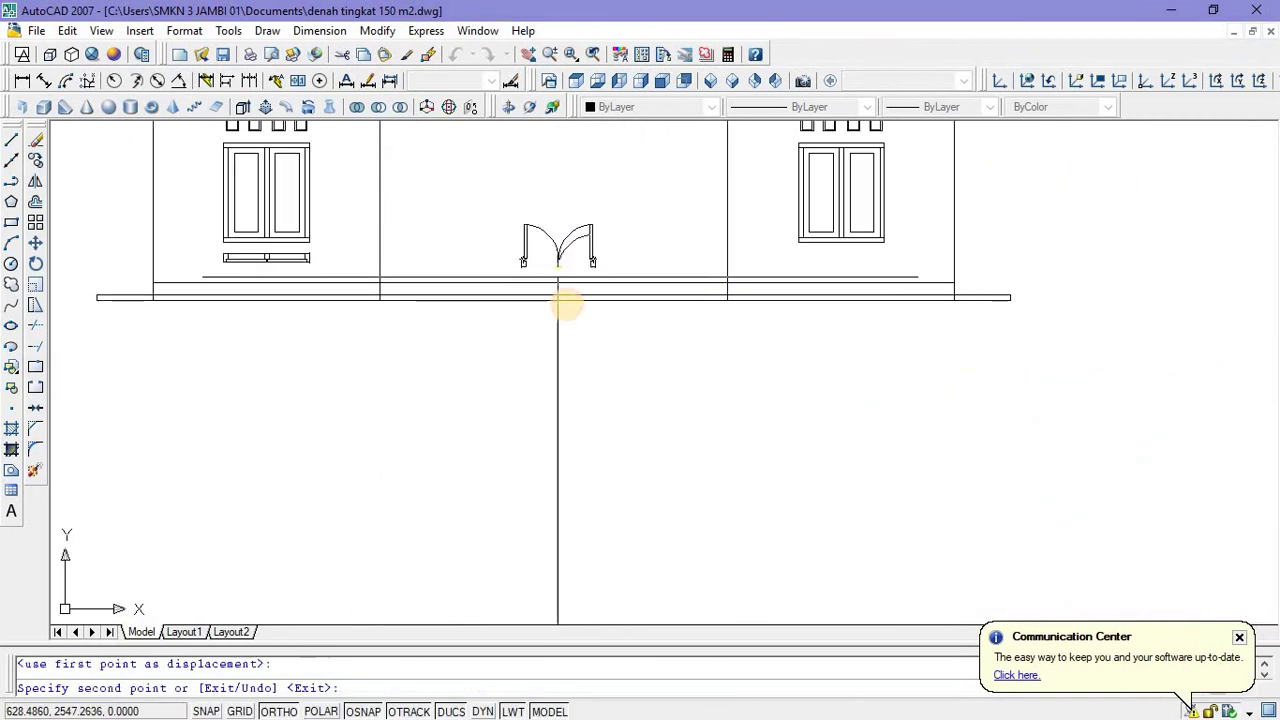
middle_drag(577, 377, 571, 366)
key(Escape)
middle_drag(491, 314, 525, 329)
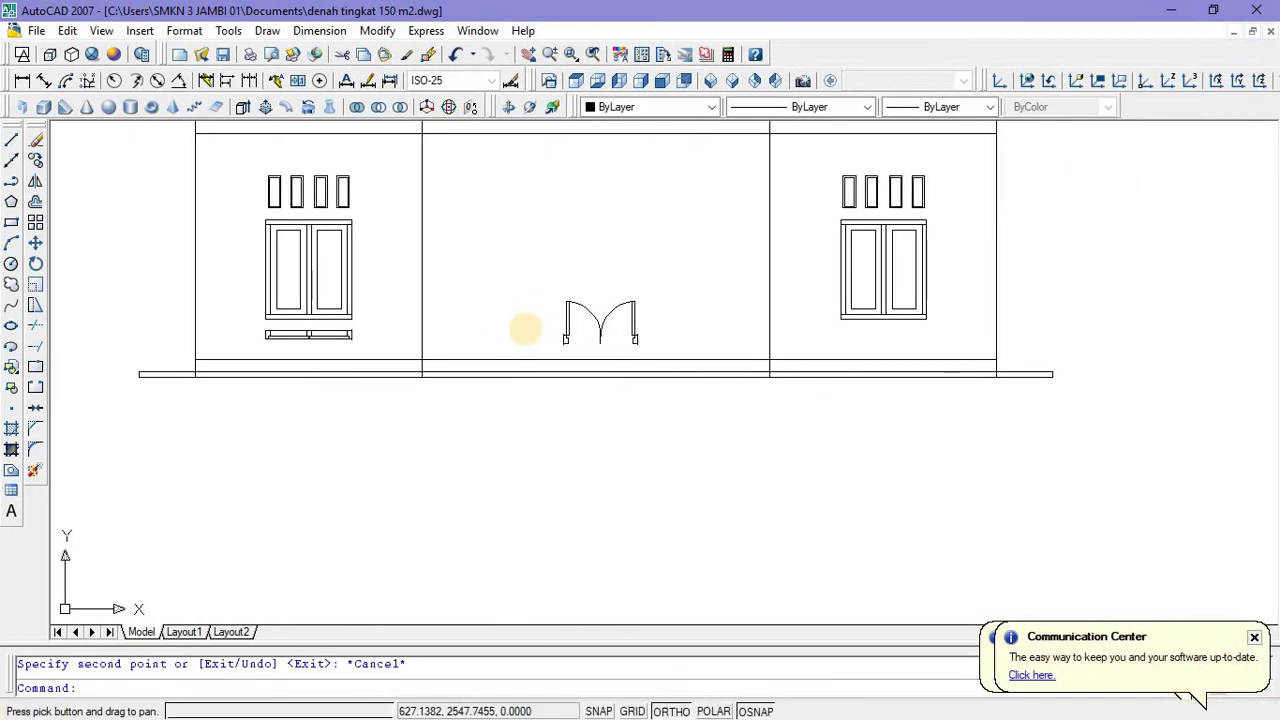
Draw a horizontal construction line across the elevation through the top edge of the windows.
click(11, 160)
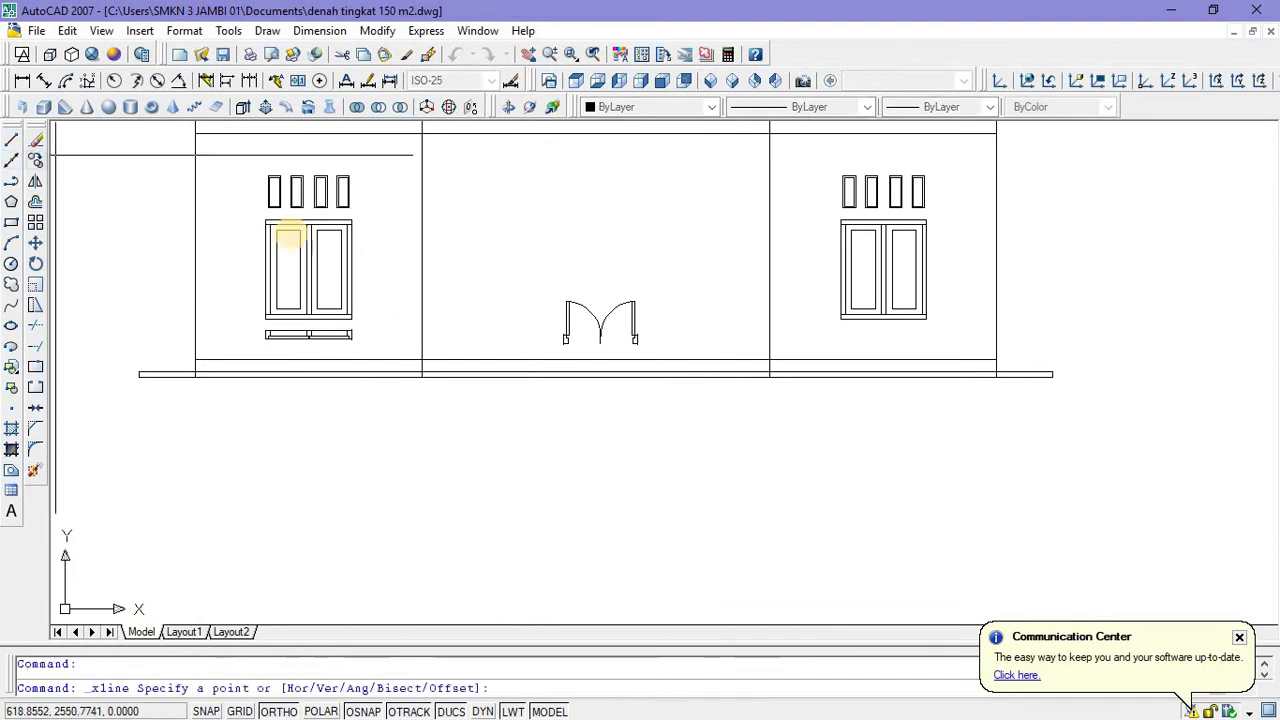
click(355, 218)
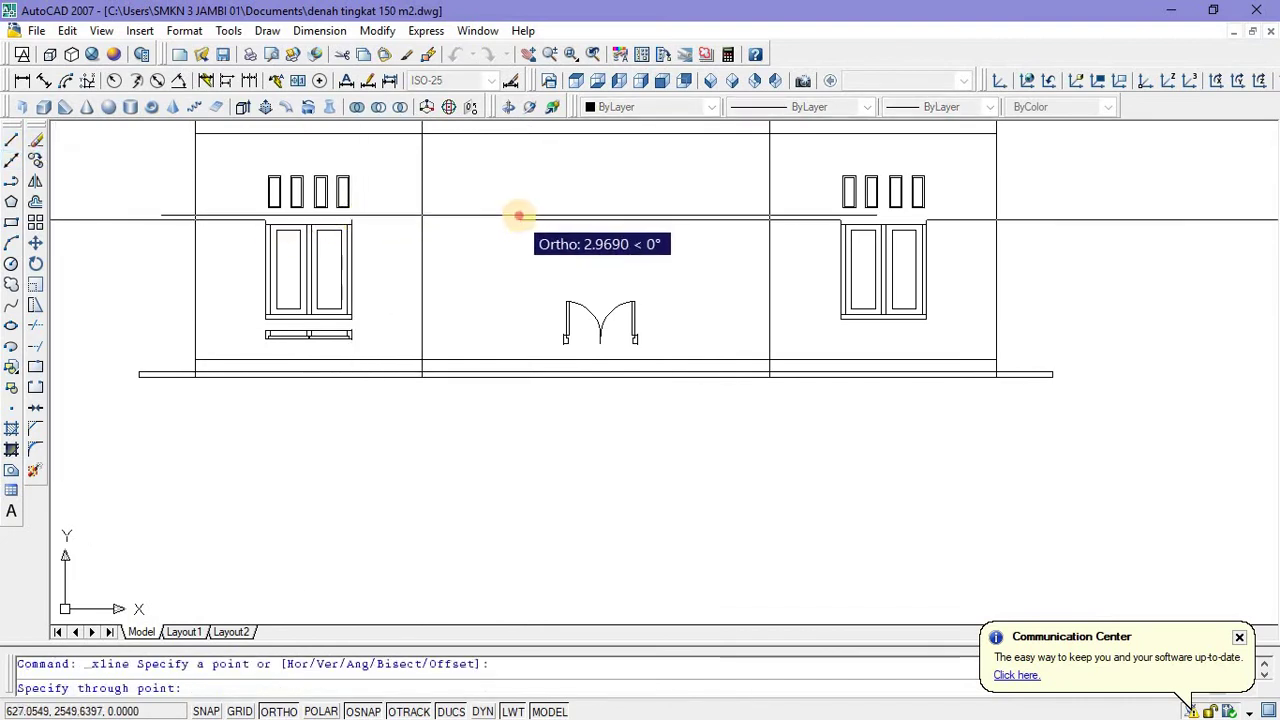
click(520, 210)
key(Return)
middle_drag(486, 256, 479, 262)
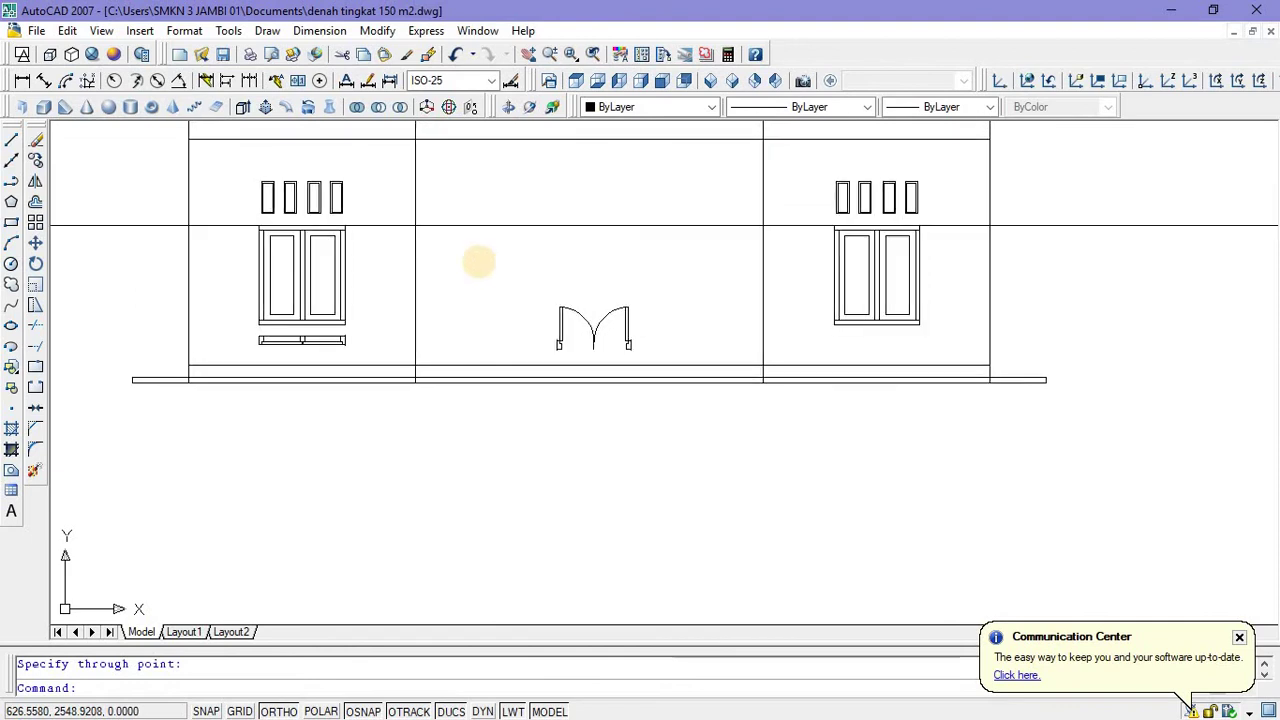
Draw a vertical line from the floor line to the window-head construction line, aligned with the left outer edge of the copied door frame.
click(12, 142)
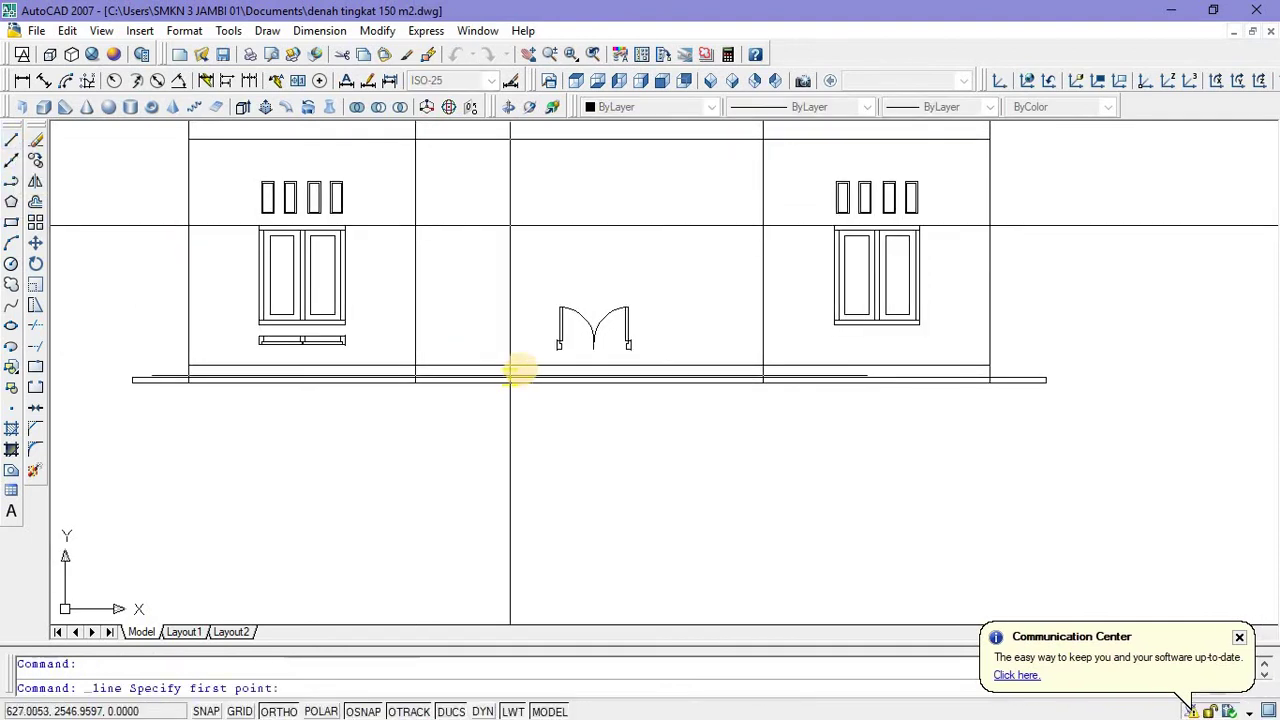
scroll(525, 364, up, 5)
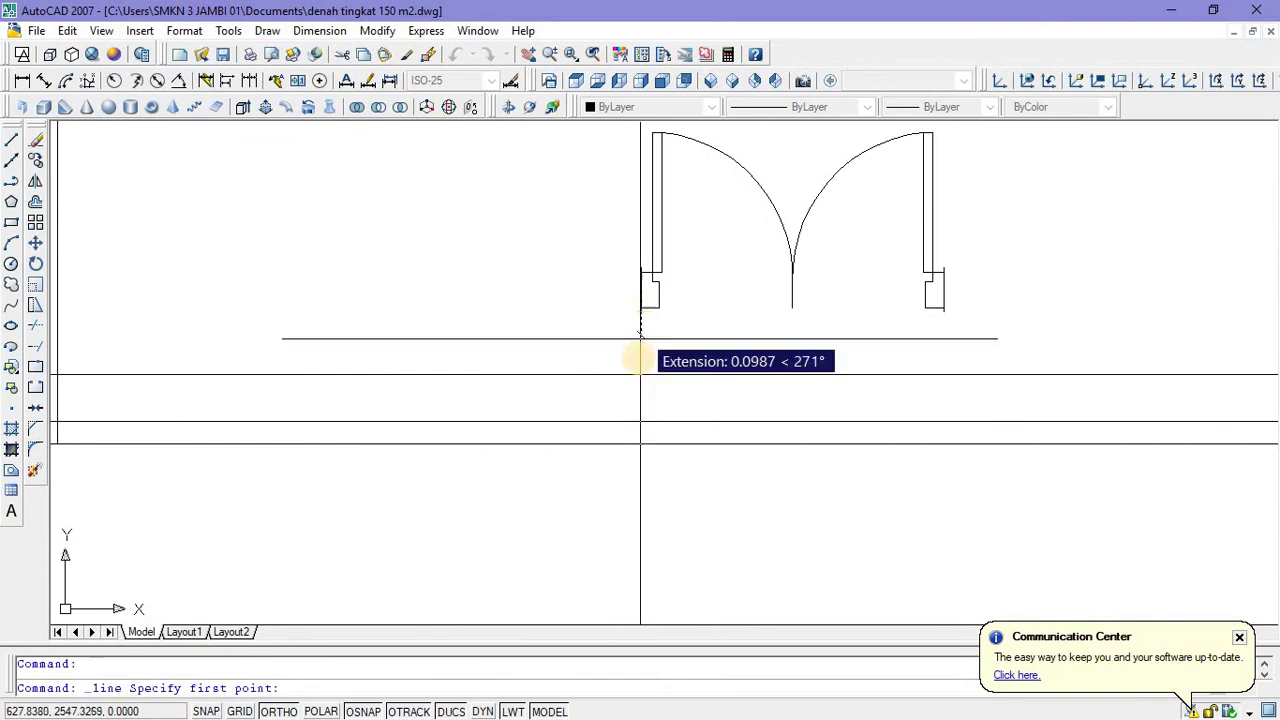
click(641, 374)
scroll(636, 378, down, 5)
middle_drag(640, 229, 640, 264)
click(639, 271)
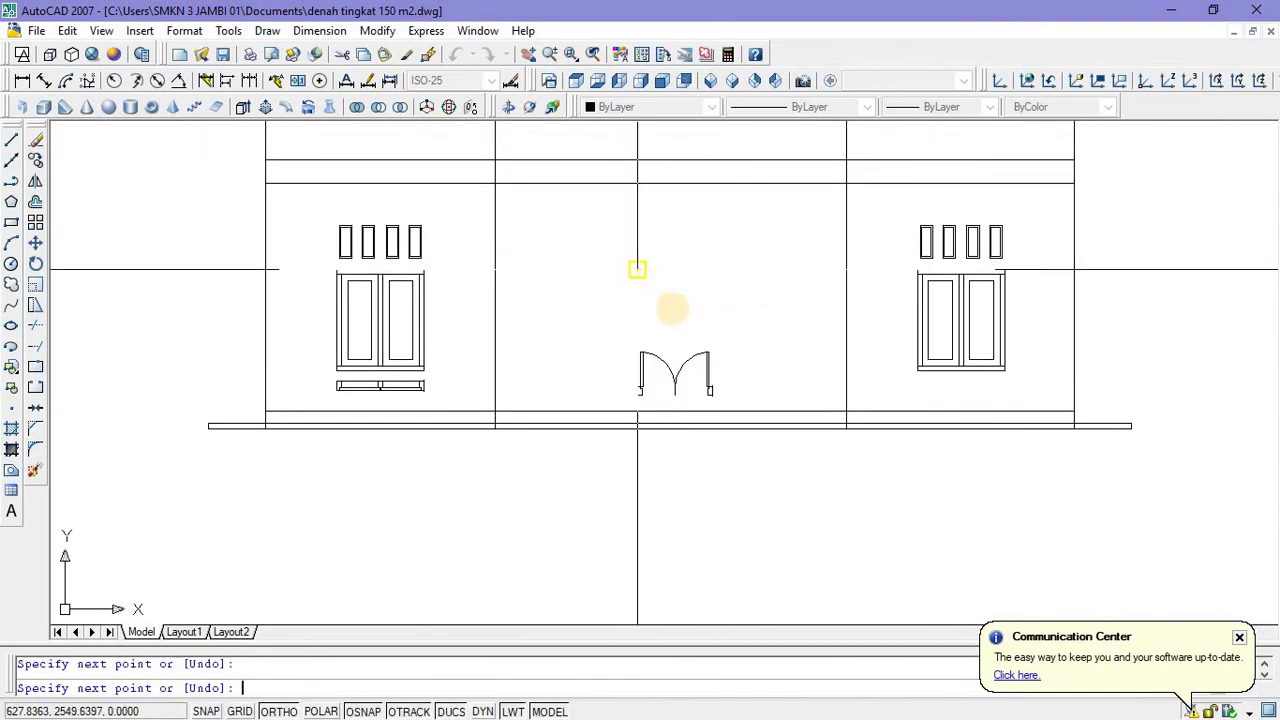
key(Escape)
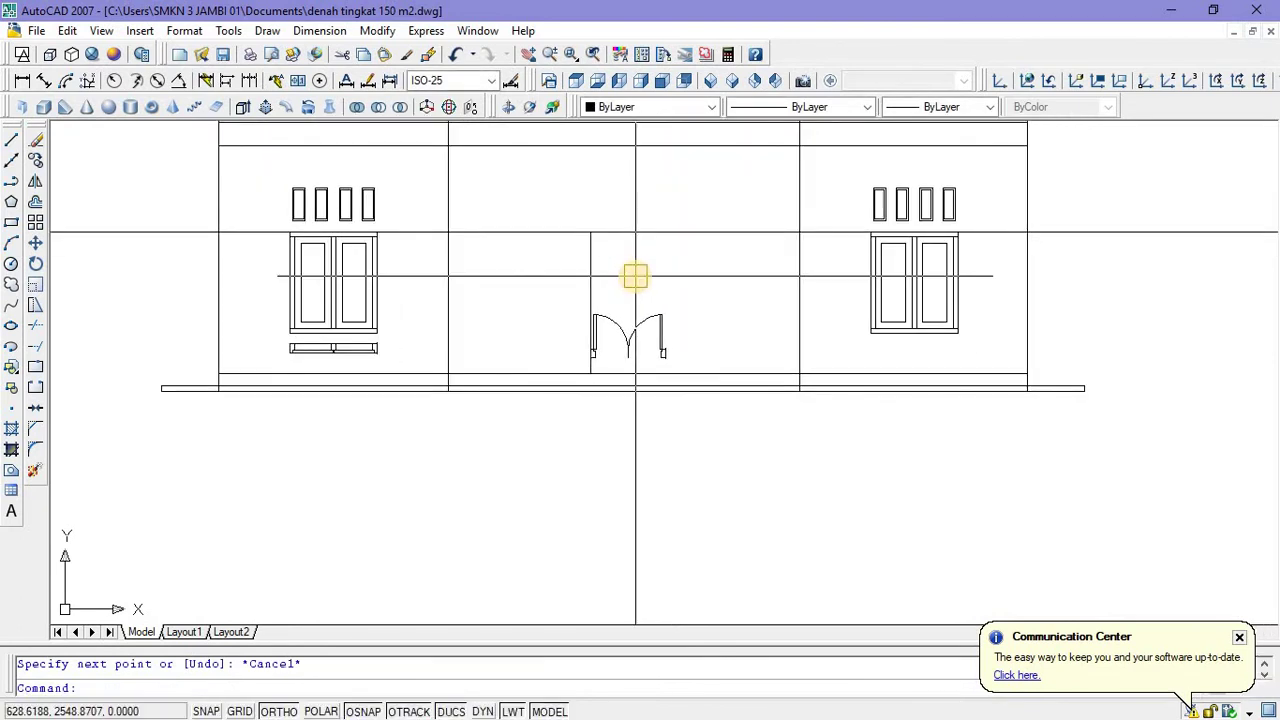
Offset the vertical door frame line by 0.08 towards the inside of the door opening.
text(o)
key(Return)
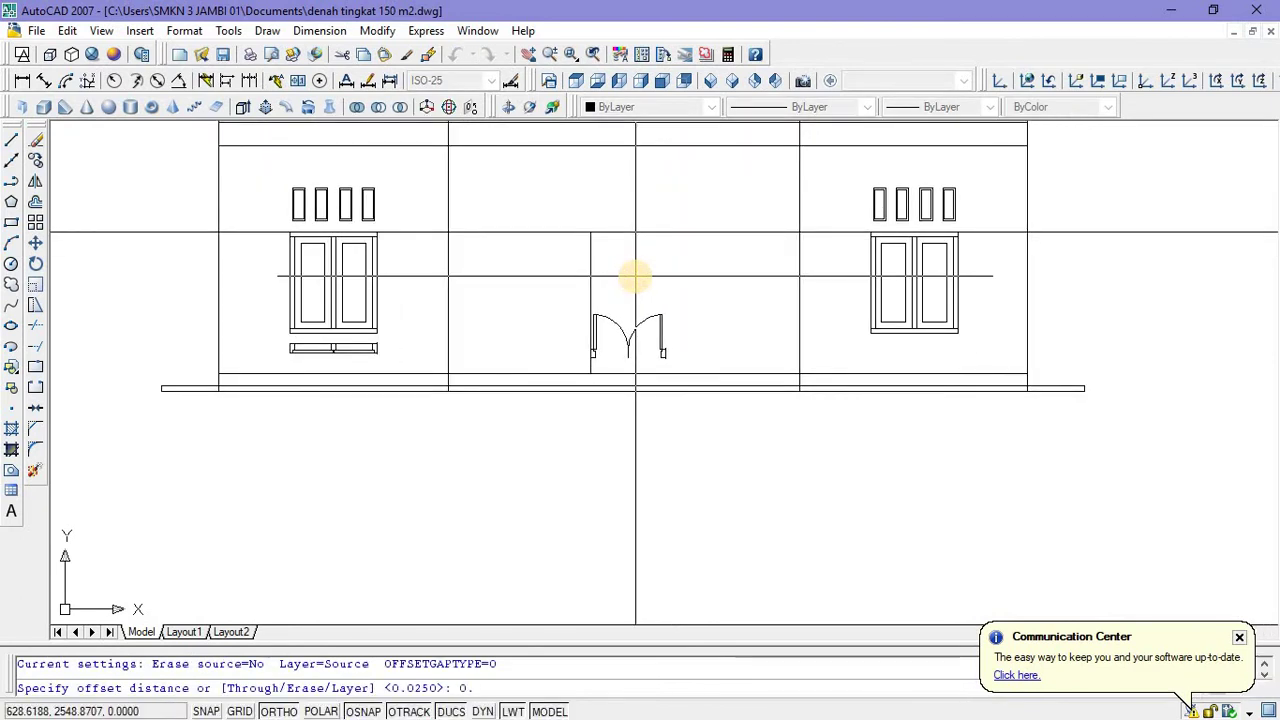
text(0.08)
key(Return)
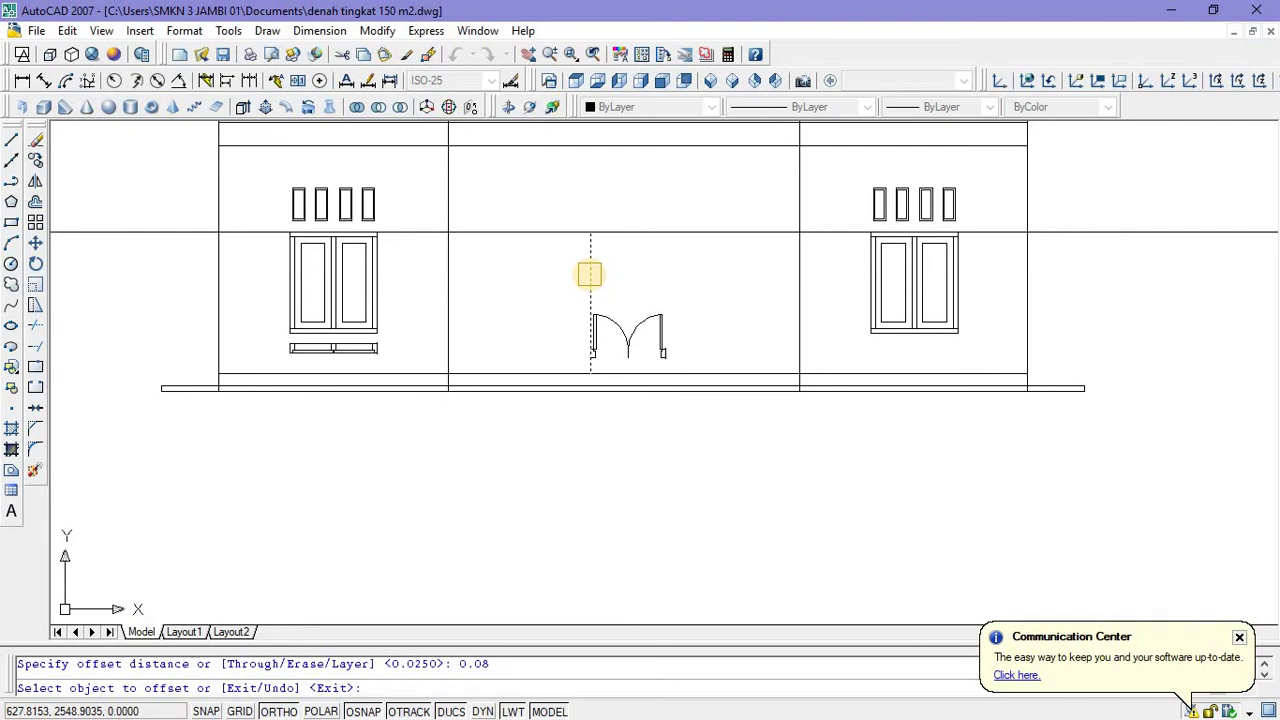
click(589, 274)
click(620, 276)
scroll(620, 276, up, 3)
key(Escape)
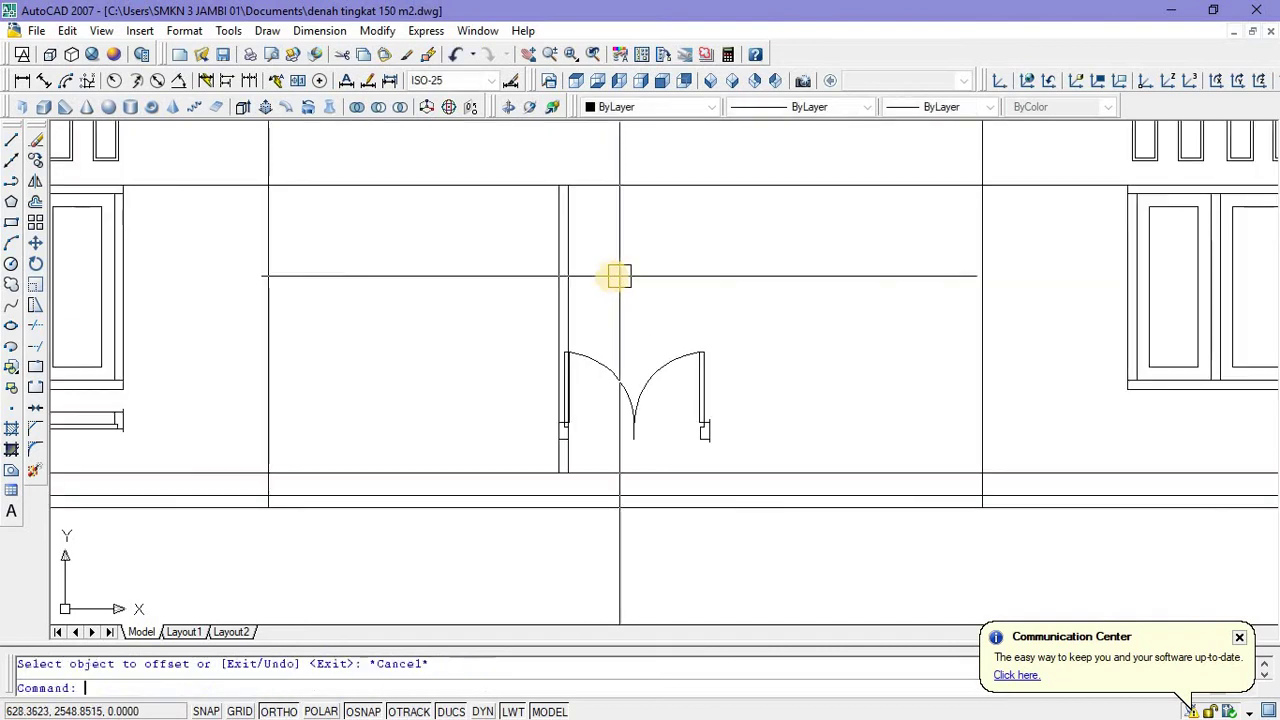
Copy the two left jamb lines across to the right frame of the copied door.
click(563, 282)
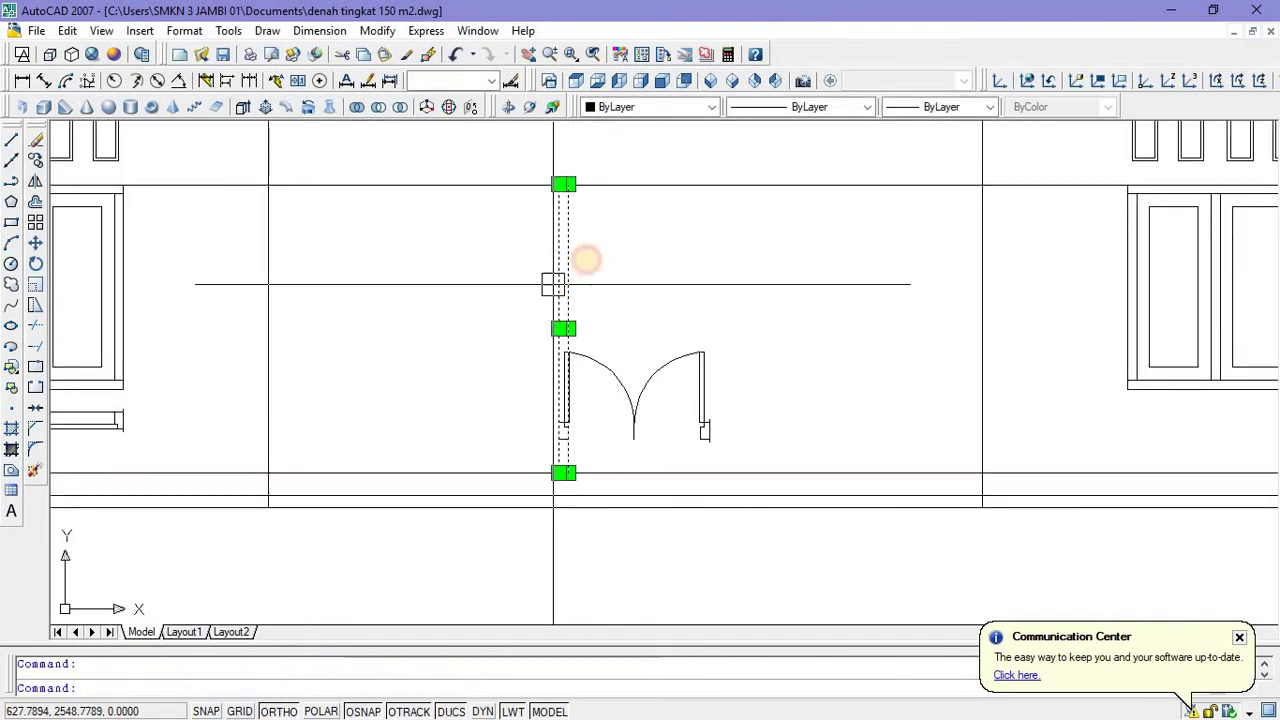
right_click(621, 239)
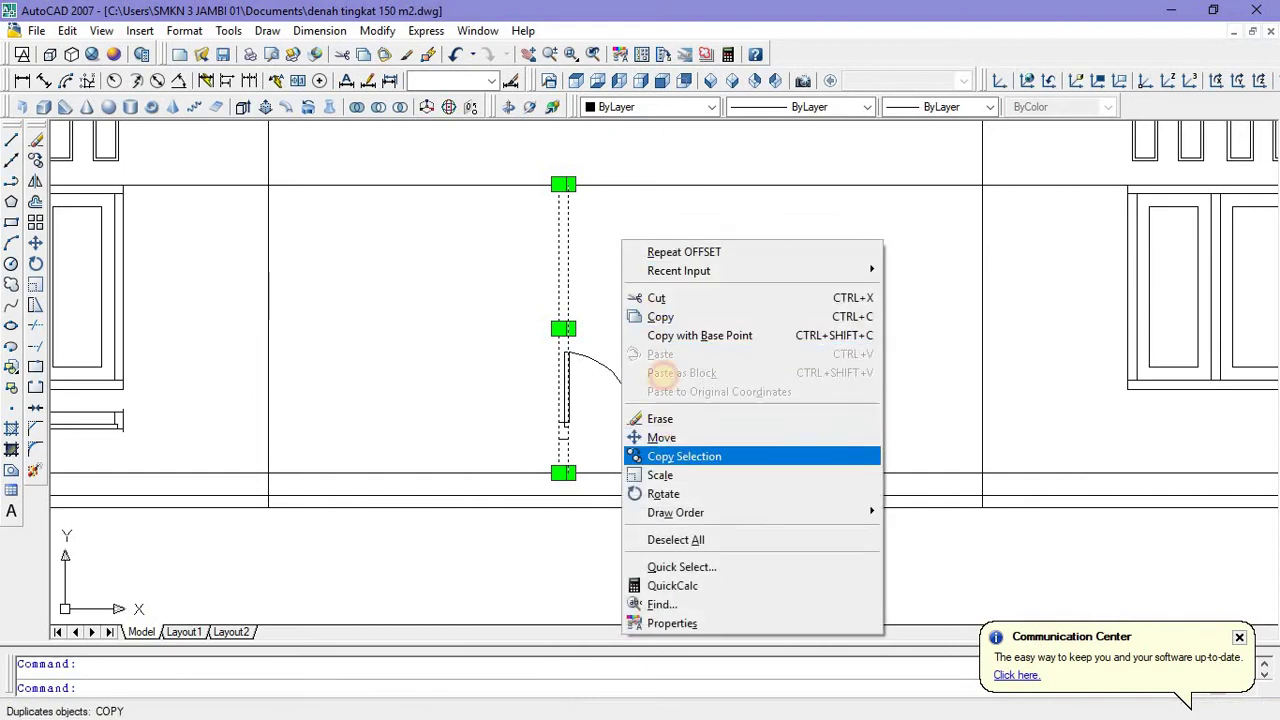
click(670, 451)
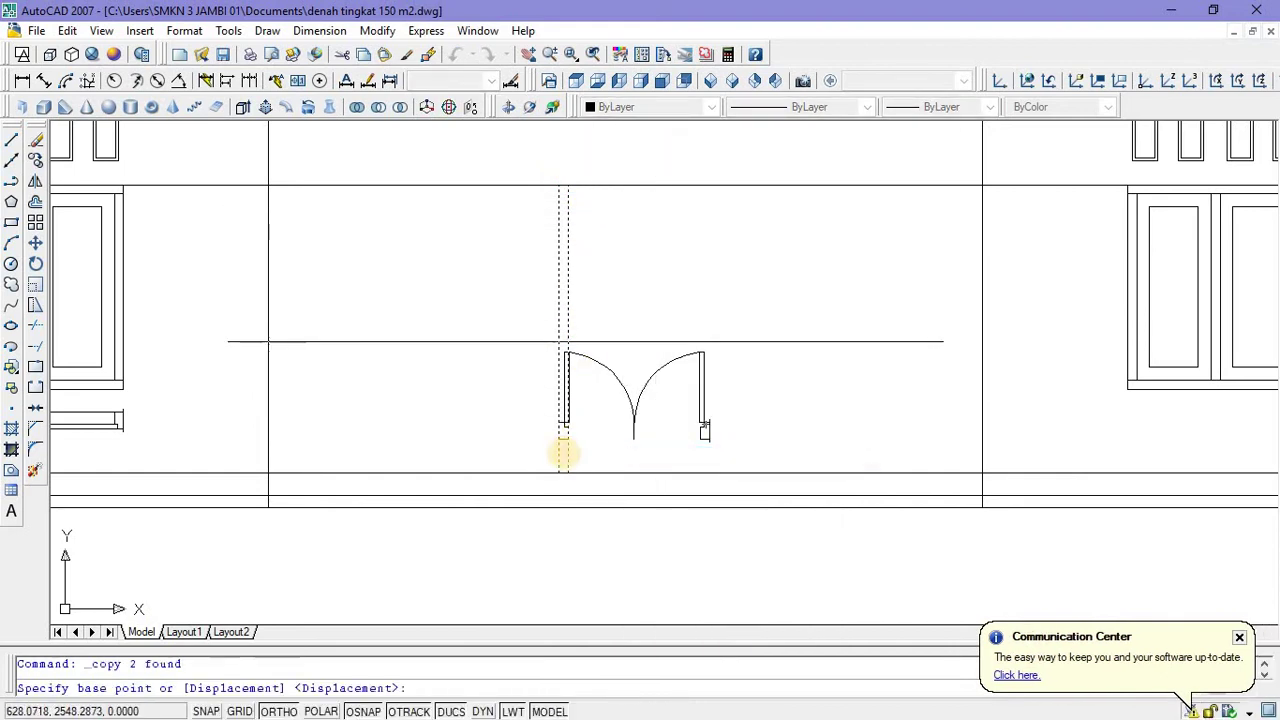
scroll(566, 445, up, 3)
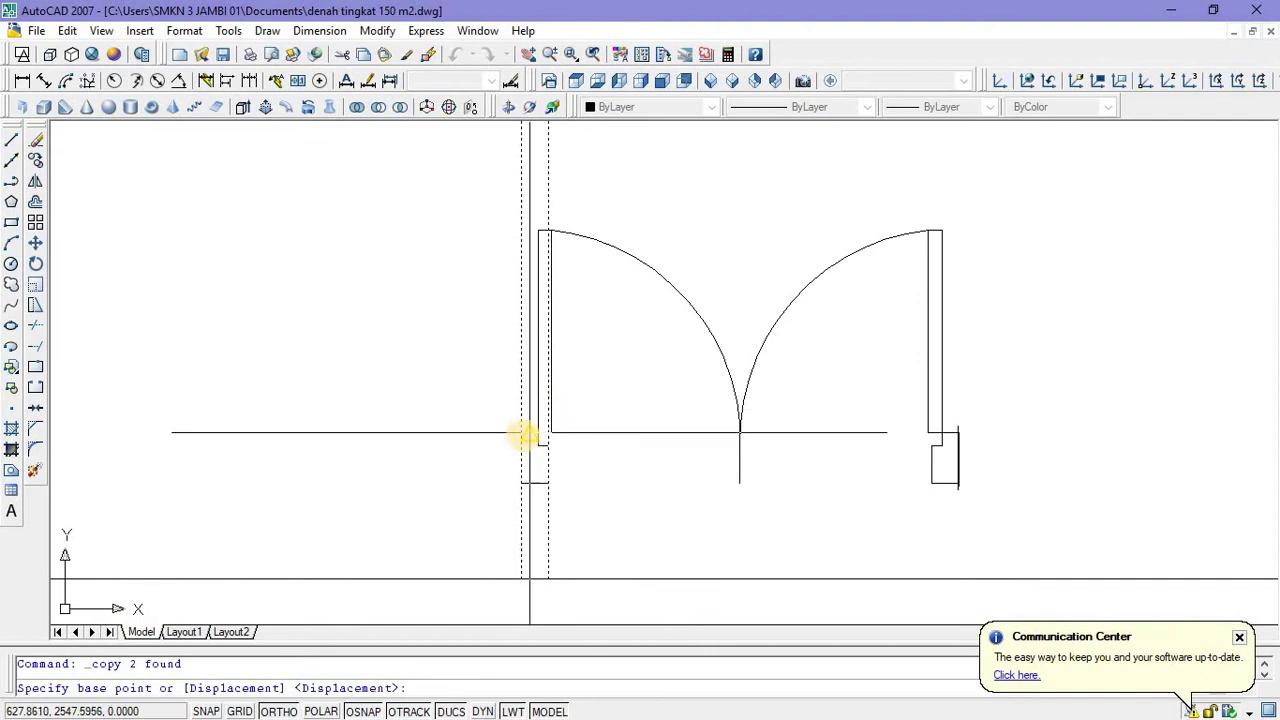
click(519, 435)
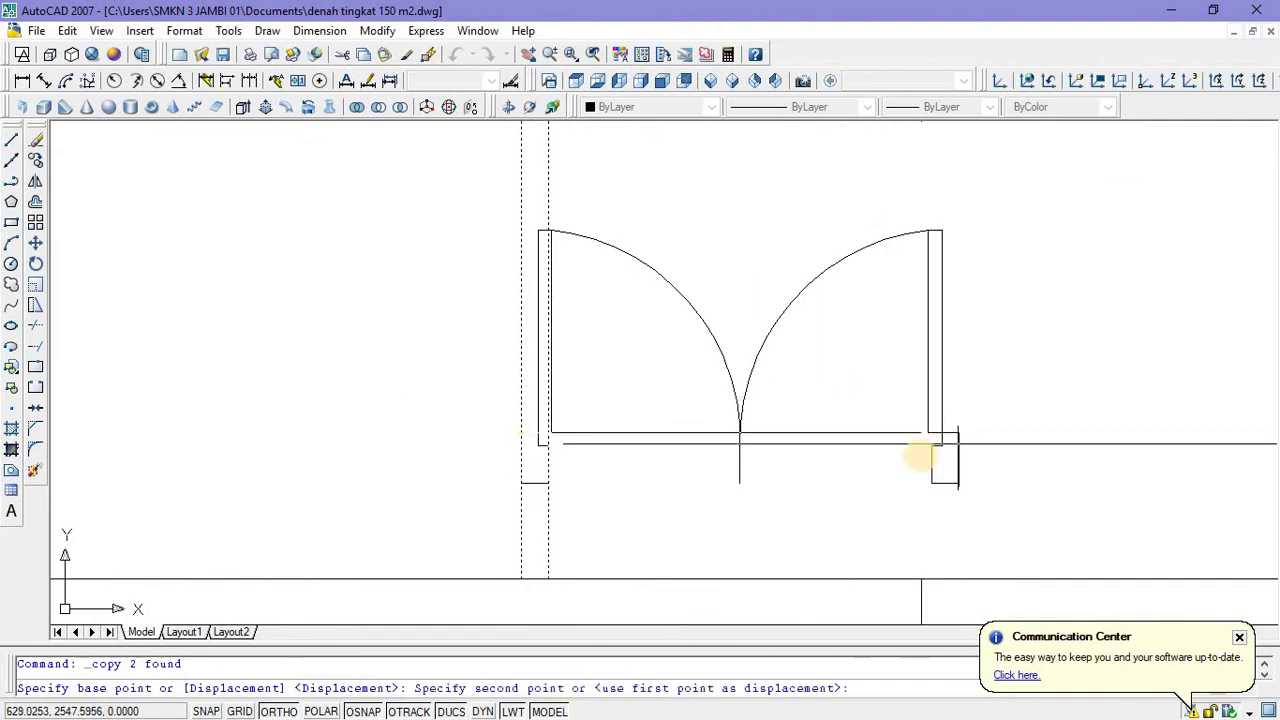
scroll(918, 456, up, 3)
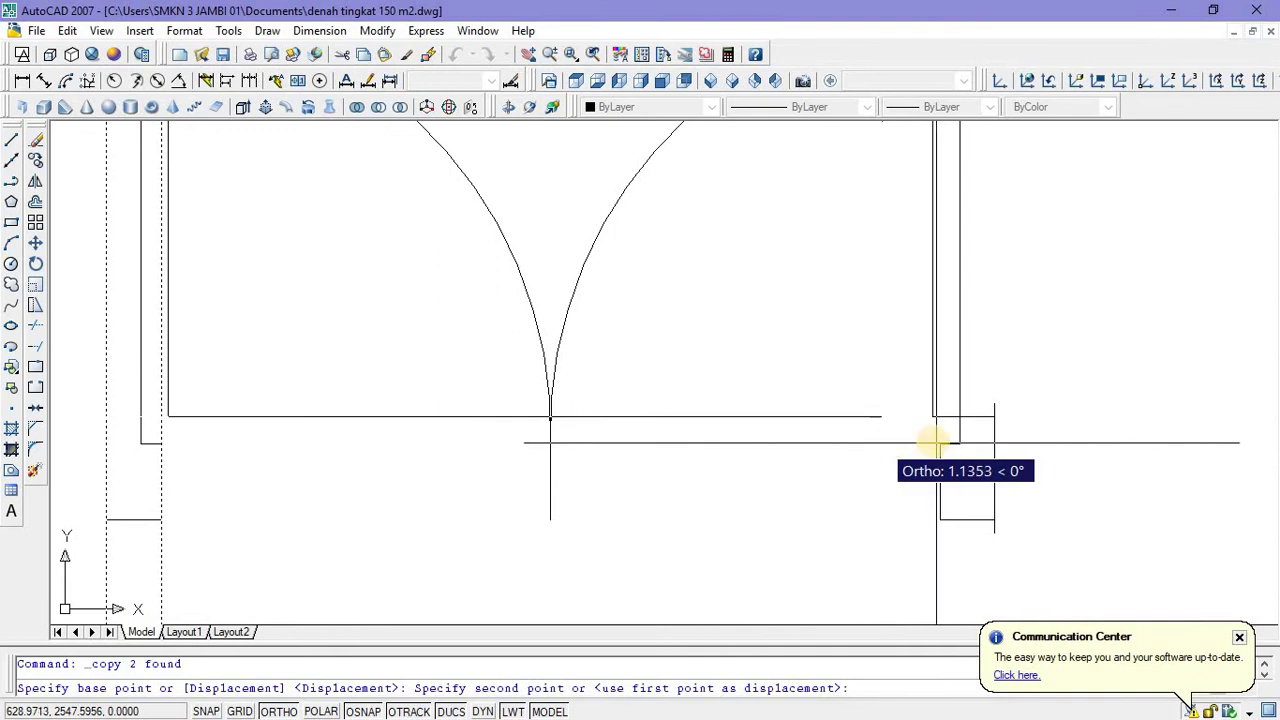
scroll(930, 441, down, 4)
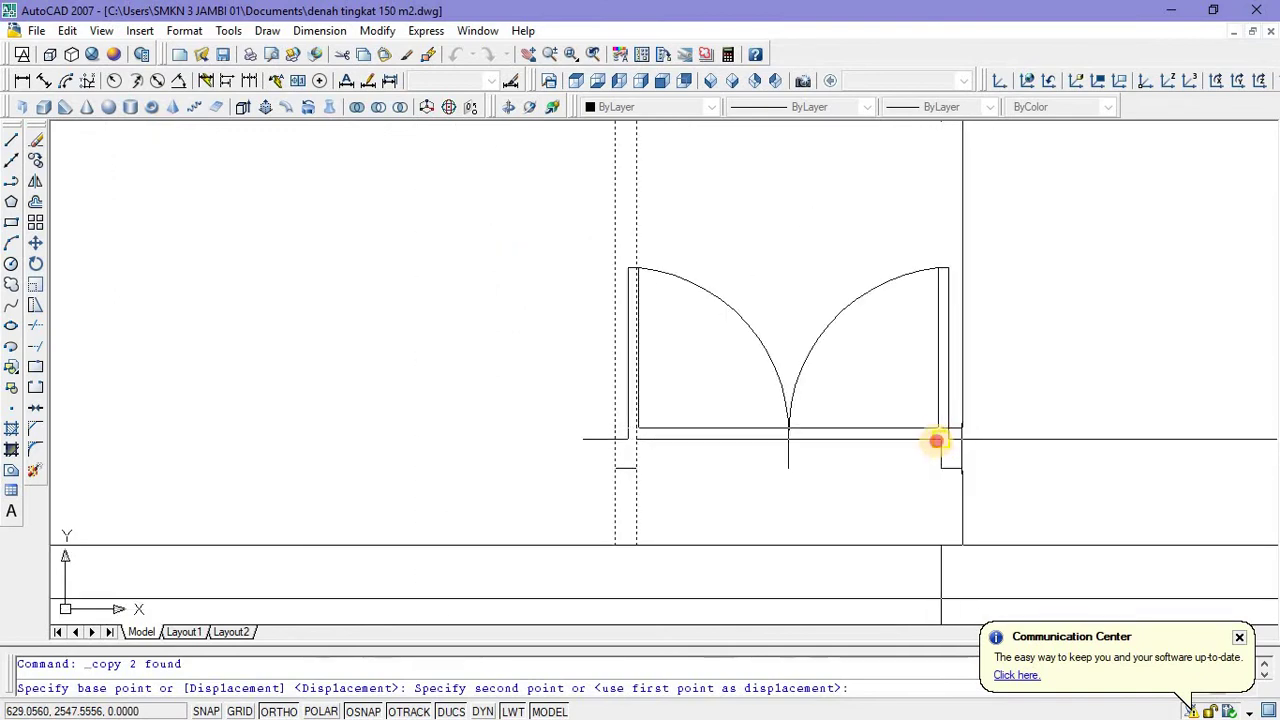
click(936, 441)
middle_drag(1014, 349, 930, 383)
key(Escape)
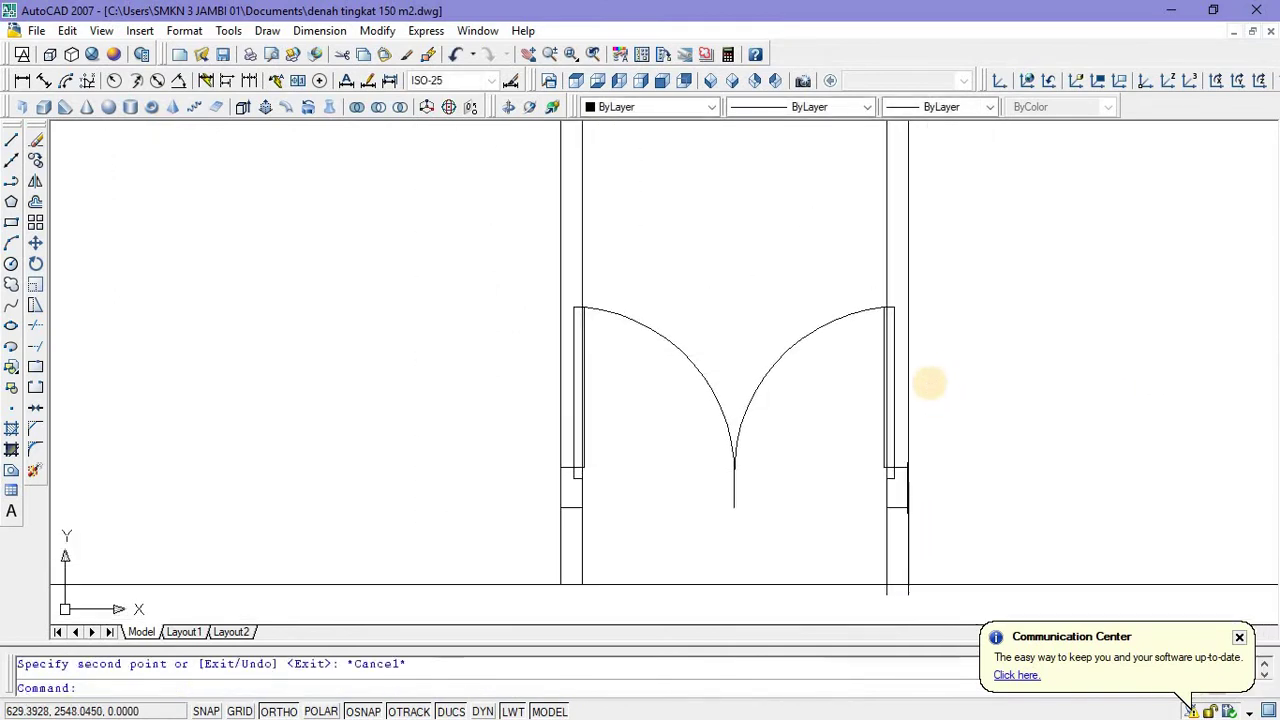
Extend the two right jamb lines up to the window-head construction line.
scroll(934, 306, down, 2)
middle_drag(943, 277, 917, 368)
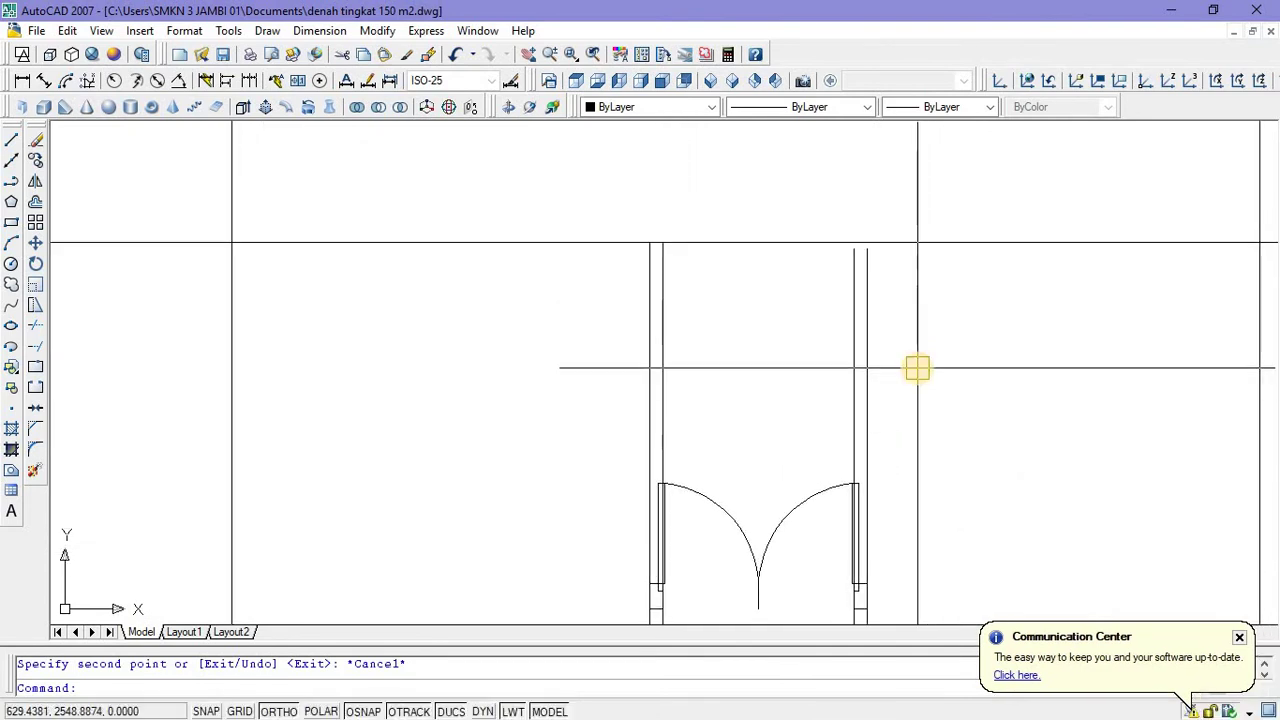
text(ex)
key(Return)
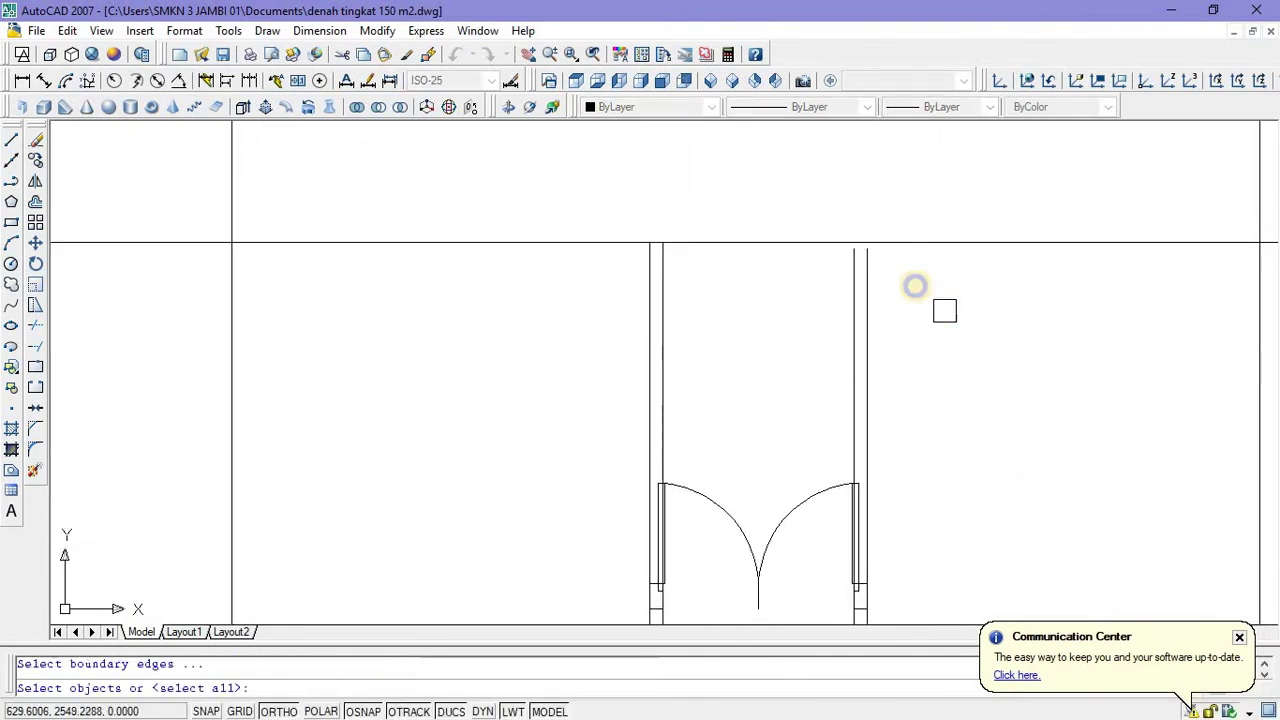
key(Escape)
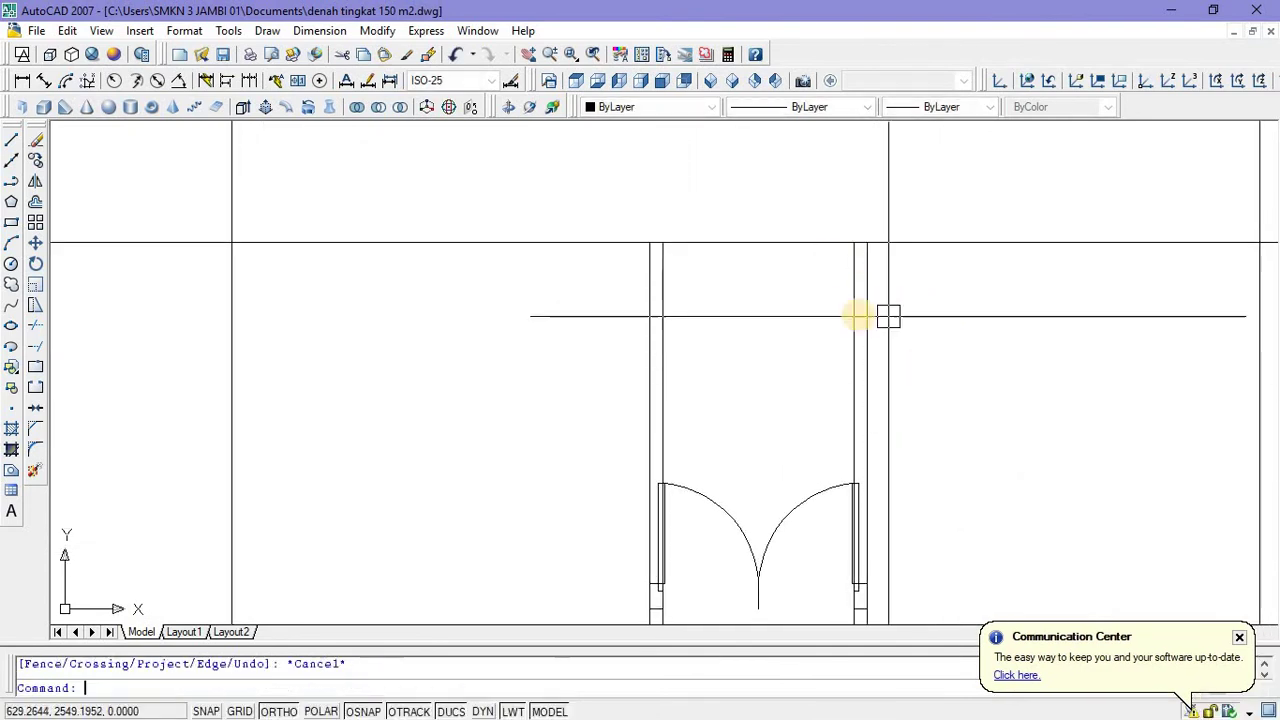
scroll(773, 279, down, 4)
scroll(786, 297, up, 2)
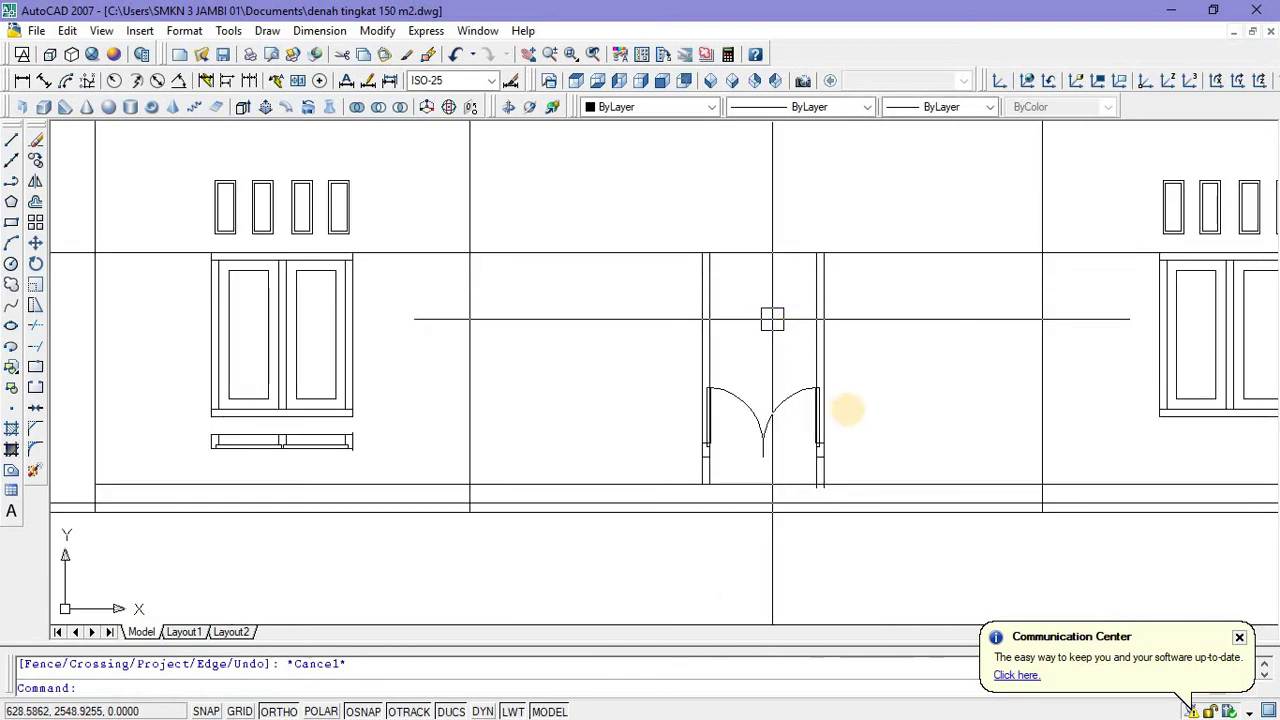
Trim the construction line on both sides of the door frame within the central bay.
text(tr)
key(Return)
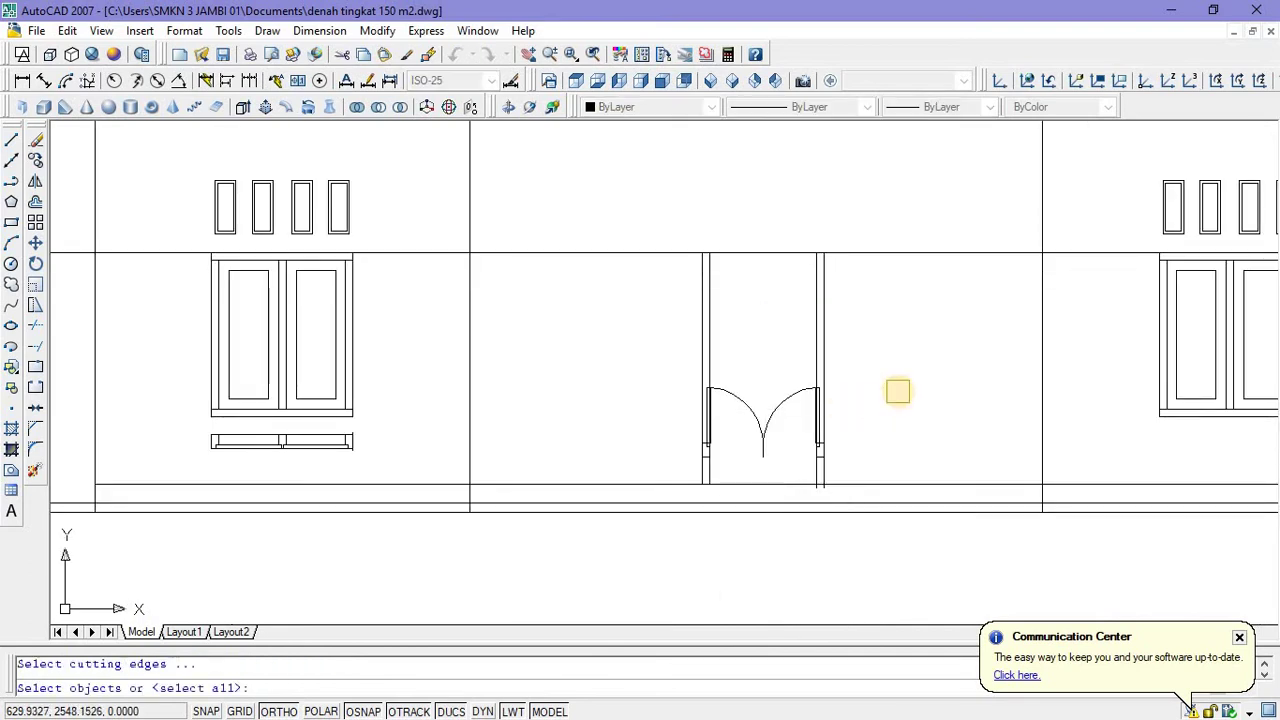
click(882, 253)
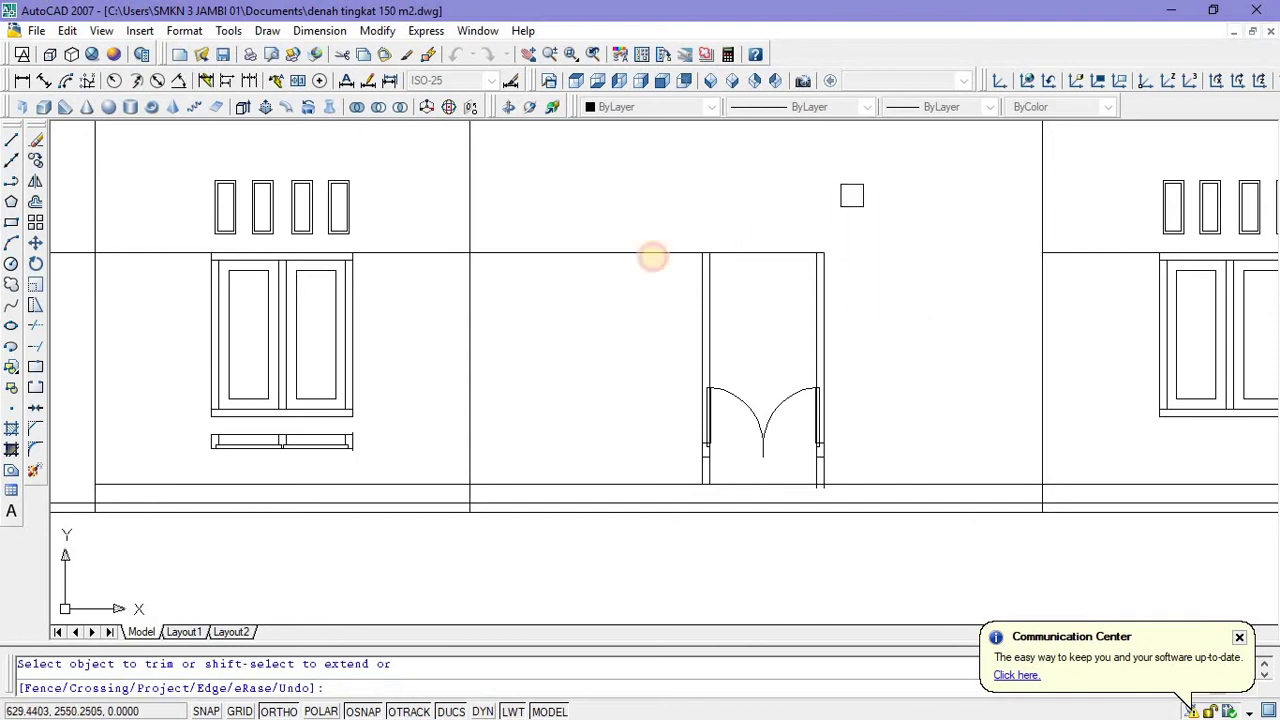
click(599, 197)
key(Escape)
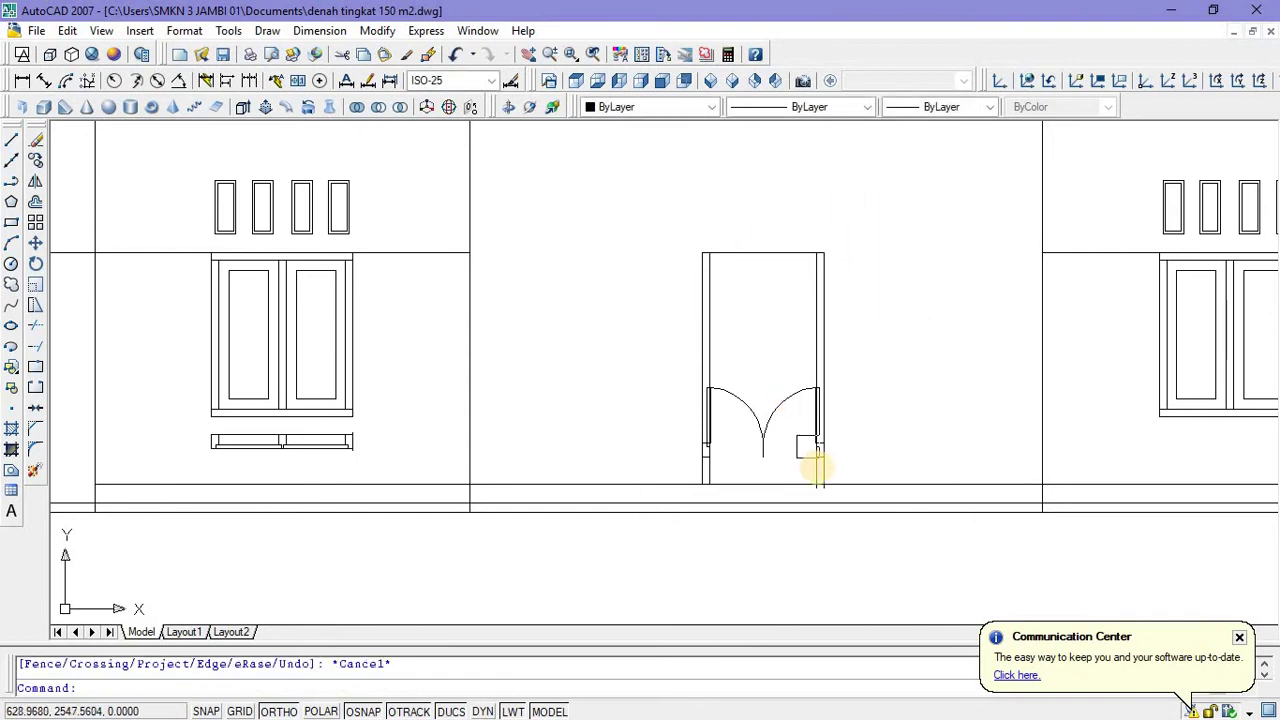
Offset the top line of the door frame downwards by 0.08 to form the head.
text(o)
key(Return)
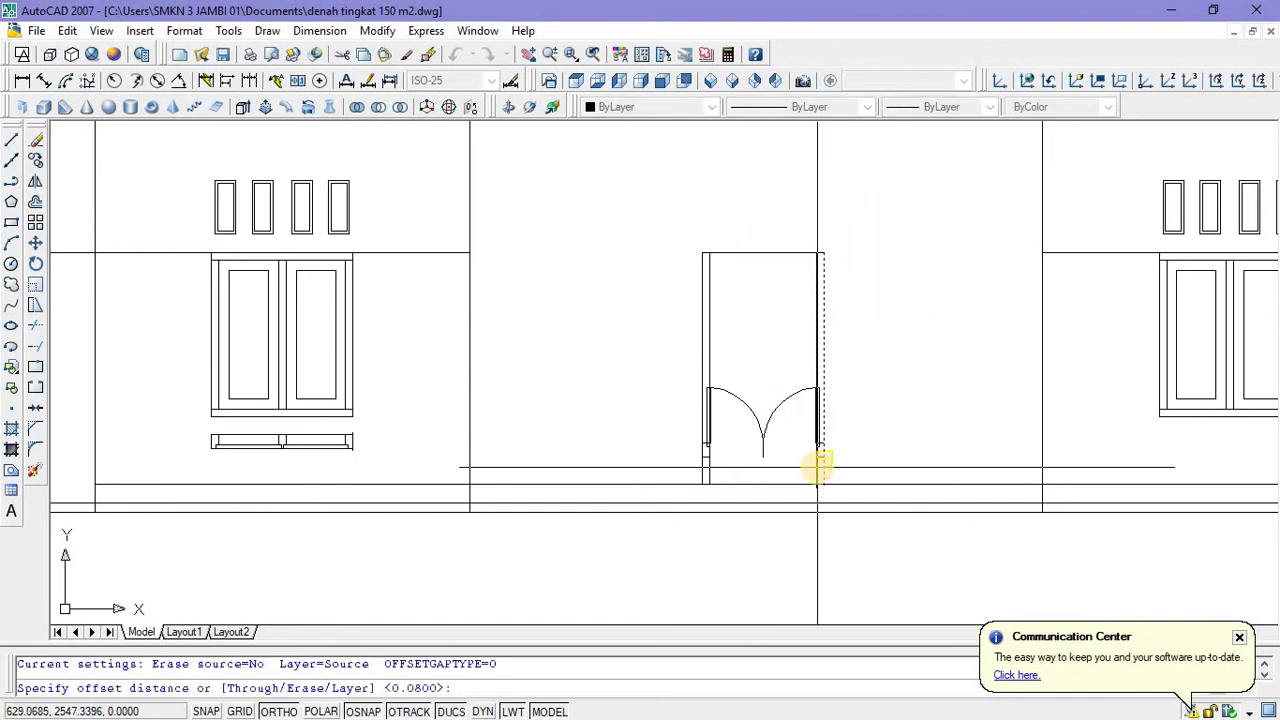
text(0.08)
key(Return)
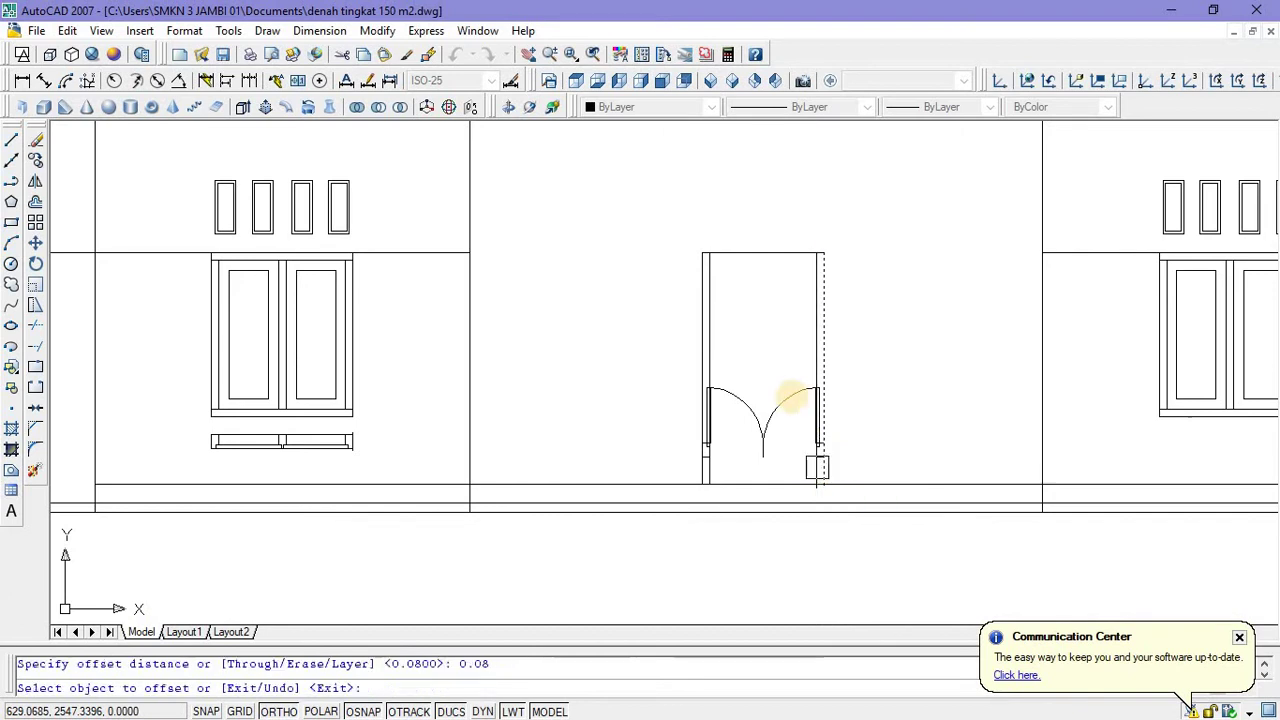
click(762, 265)
click(762, 317)
key(Escape)
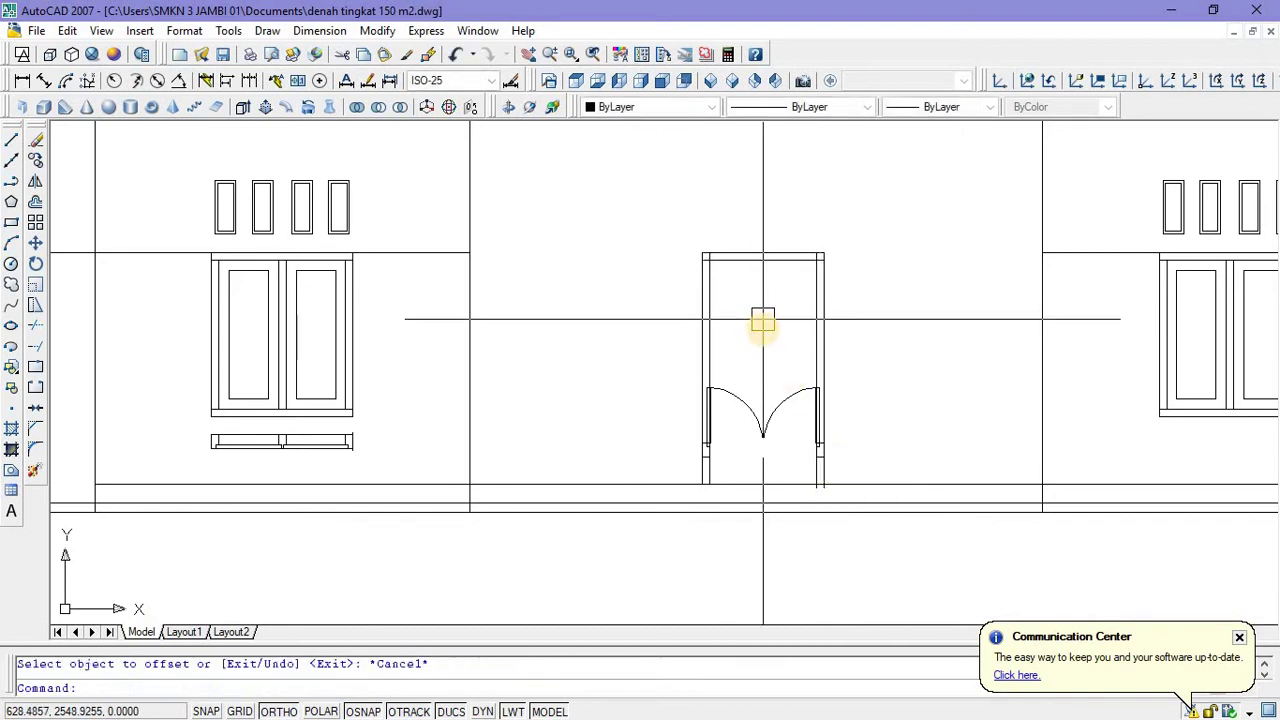
Trim the inner jamb lines above the lower head line at both upper corners of the door frame.
text(tr)
key(Return)
key(Return)
scroll(689, 254, up, 5)
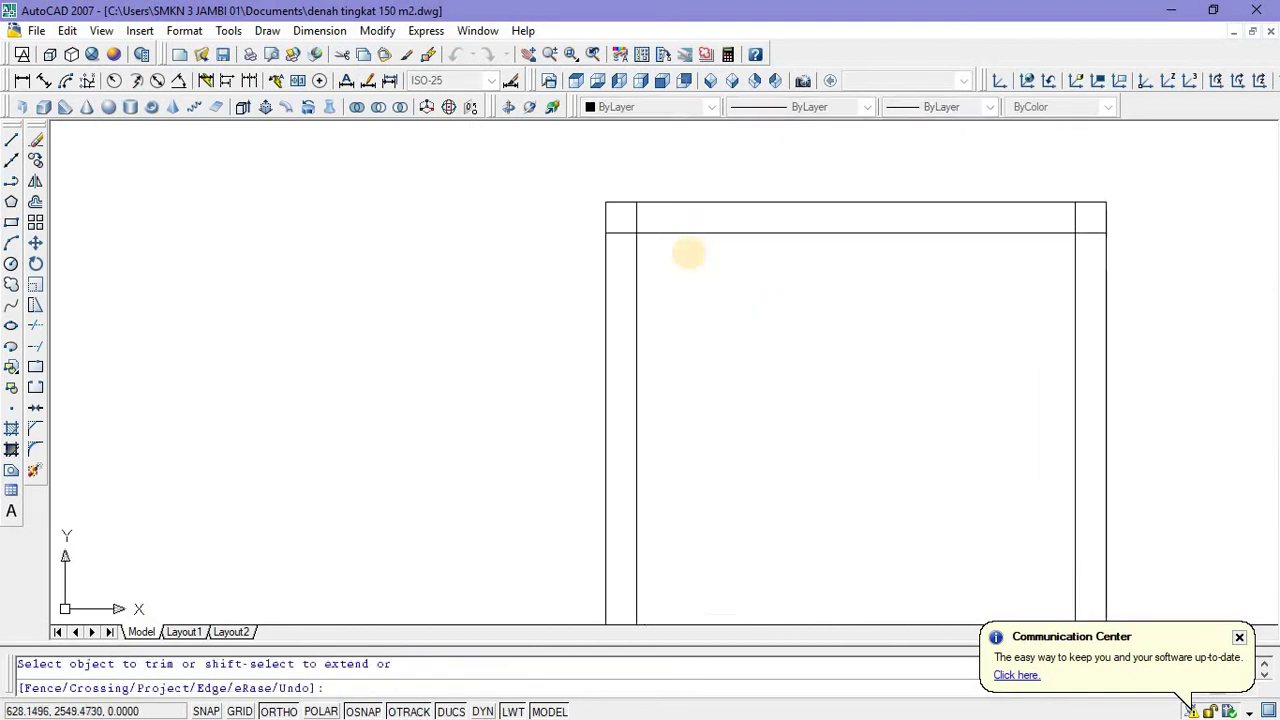
scroll(632, 220, down, 4)
scroll(866, 226, up, 4)
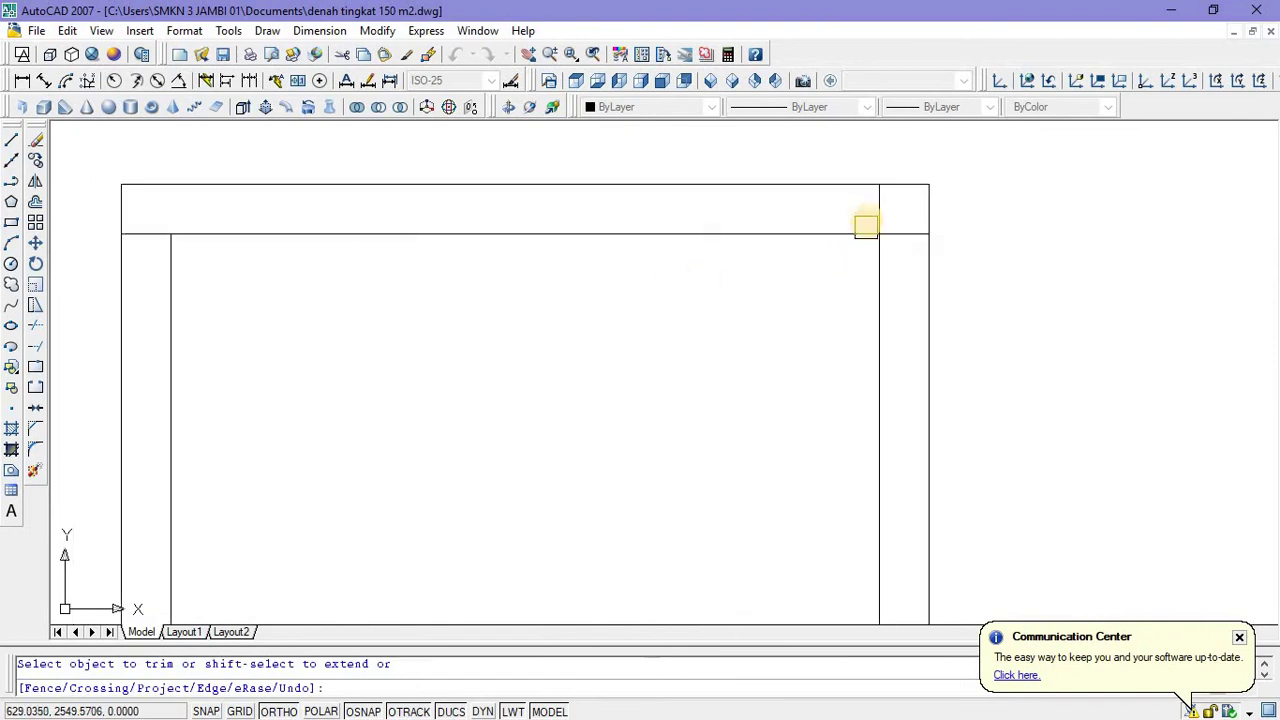
scroll(784, 304, down, 5)
middle_drag(772, 289, 760, 286)
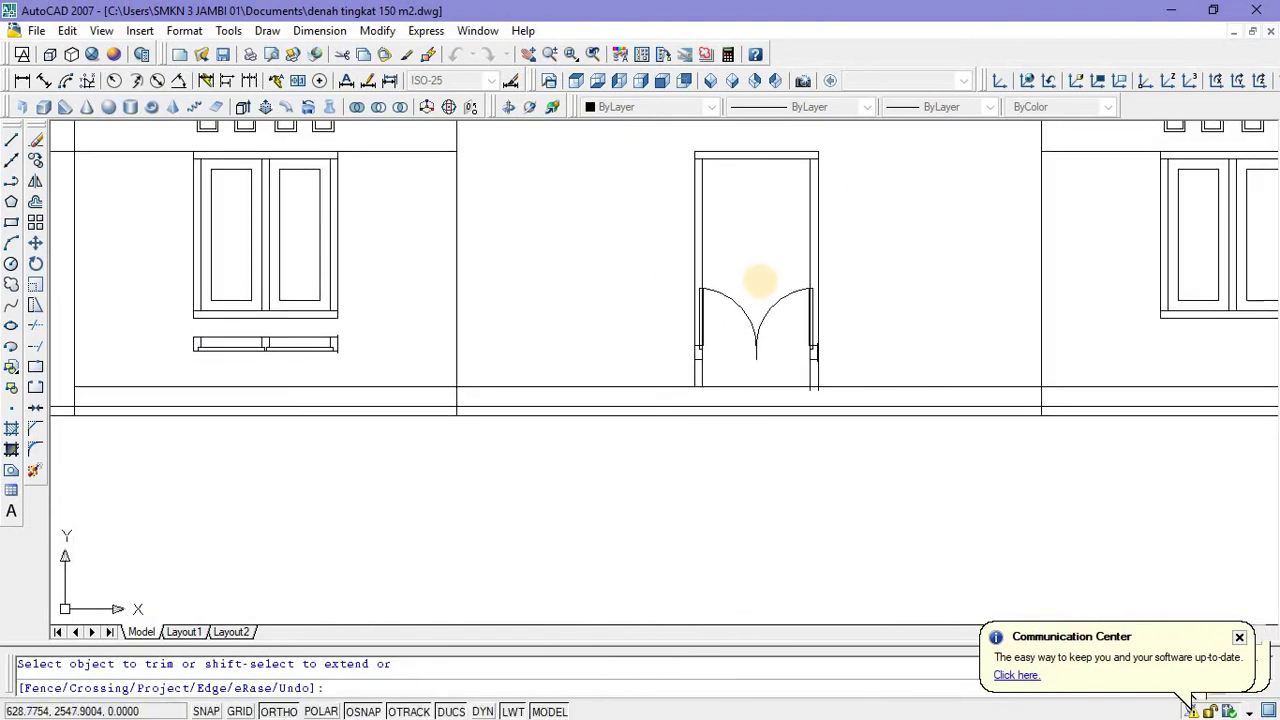
key(Escape)
Delete the copied plan-view double door, with its swing arcs and frame blocks, from inside the elevation door frame.
click(671, 270)
click(854, 369)
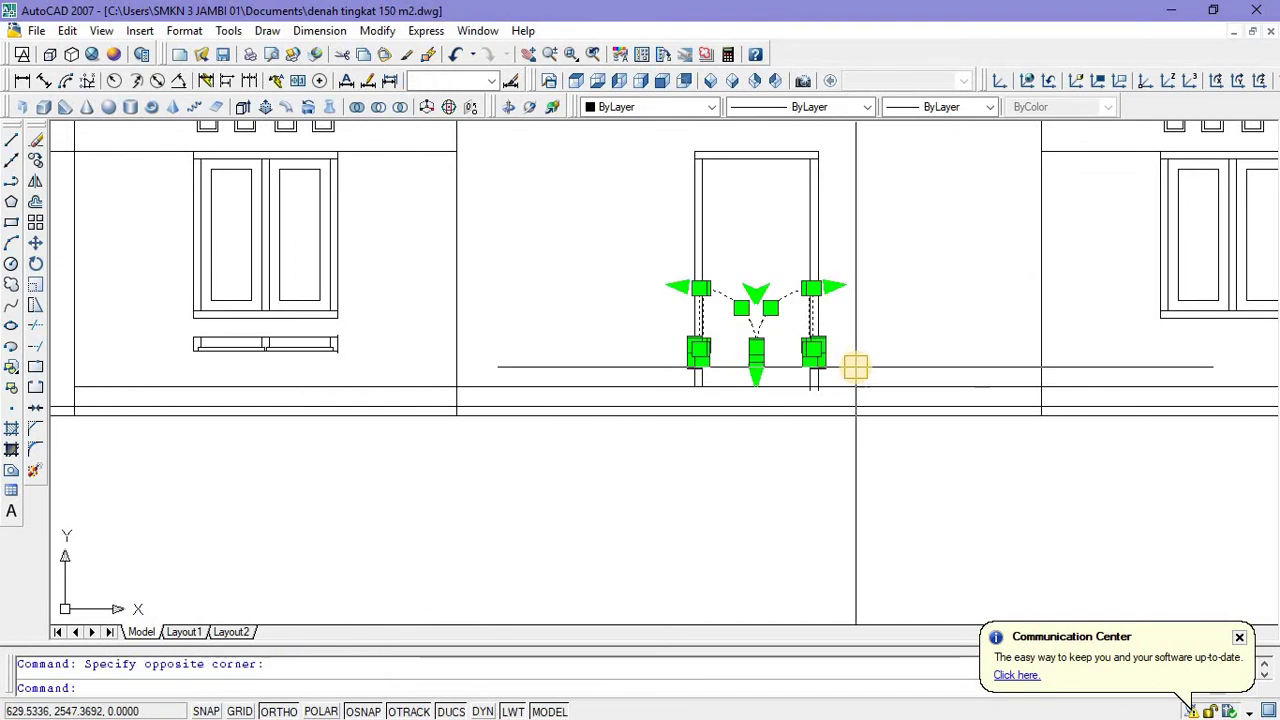
key(Delete)
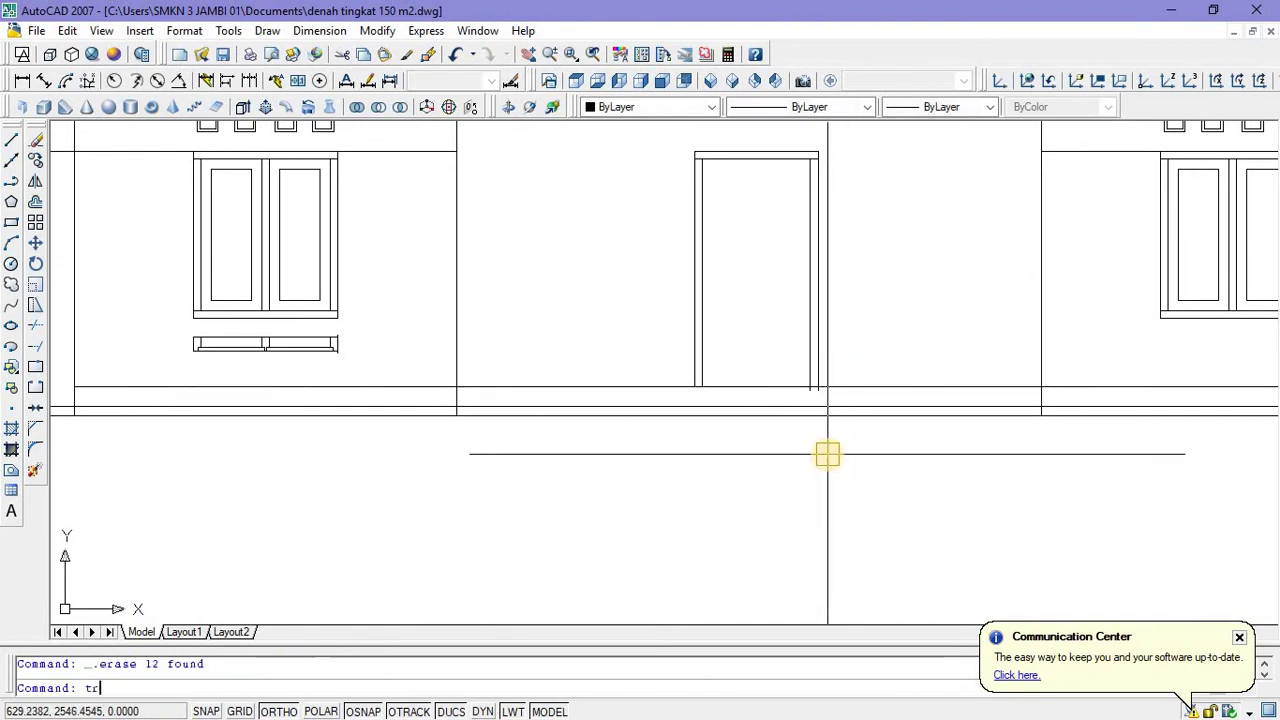
Trim the ends of the two right jamb lines that project below the floor line.
text(tr)
key(Return)
key(Return)
scroll(840, 400, up, 2)
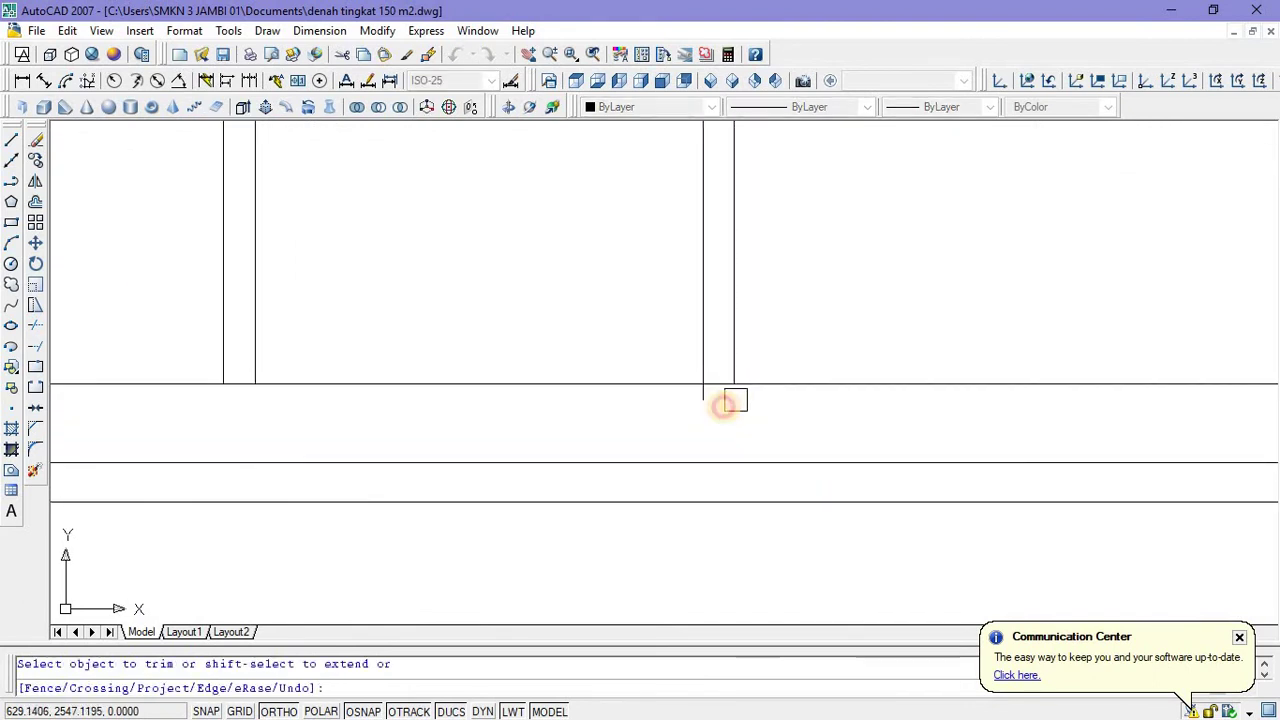
scroll(700, 402, down, 5)
key(Escape)
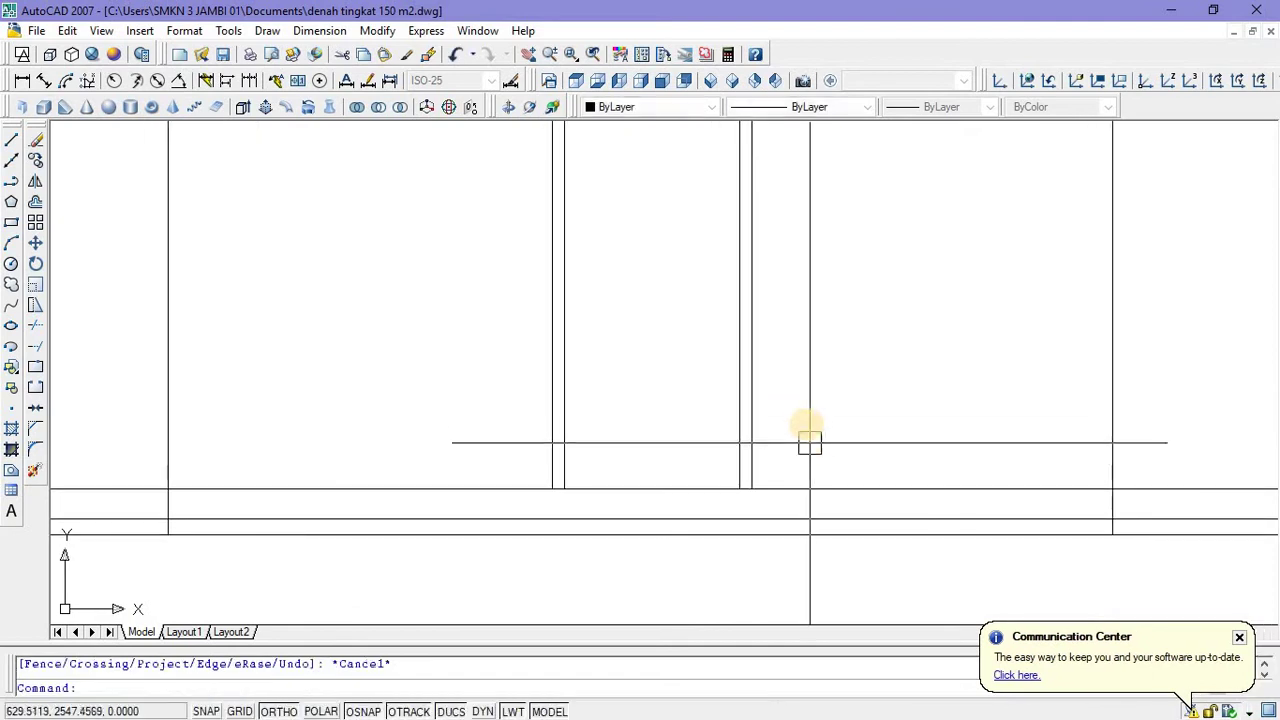
scroll(808, 388, up, 2)
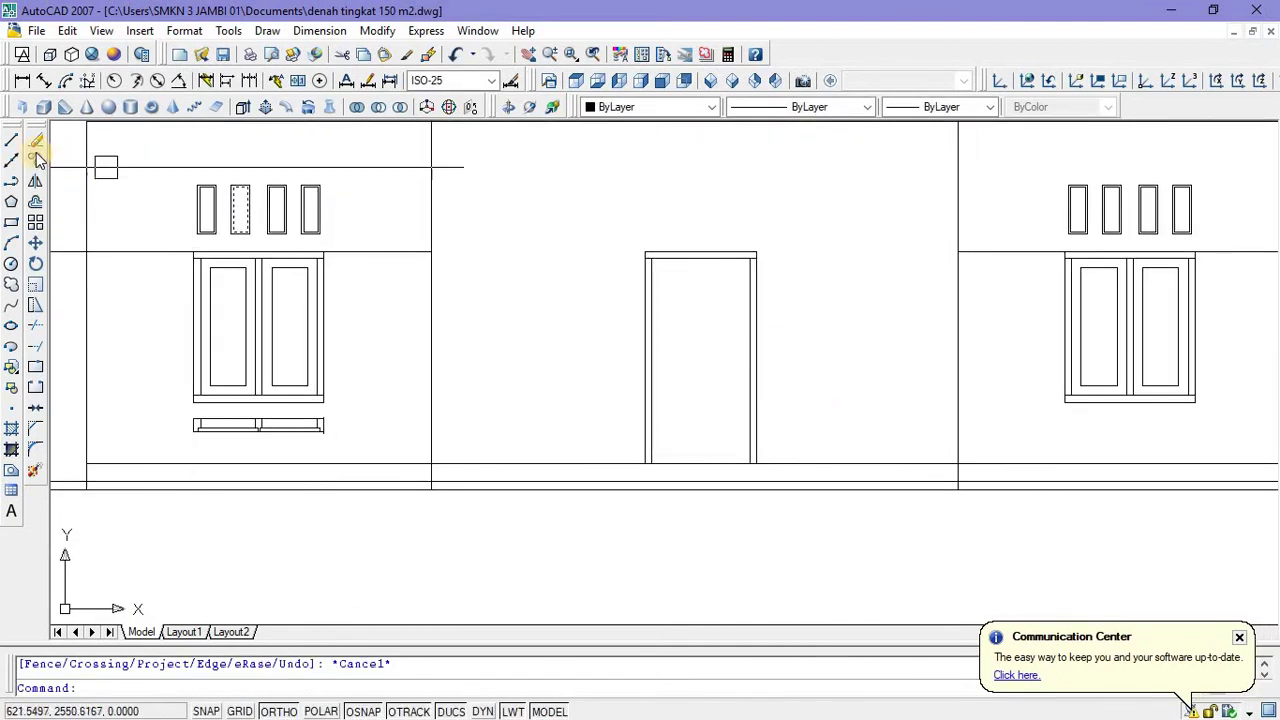
Draw a vertical line down the middle of the door frame, from the head's lower edge to the floor line.
click(13, 142)
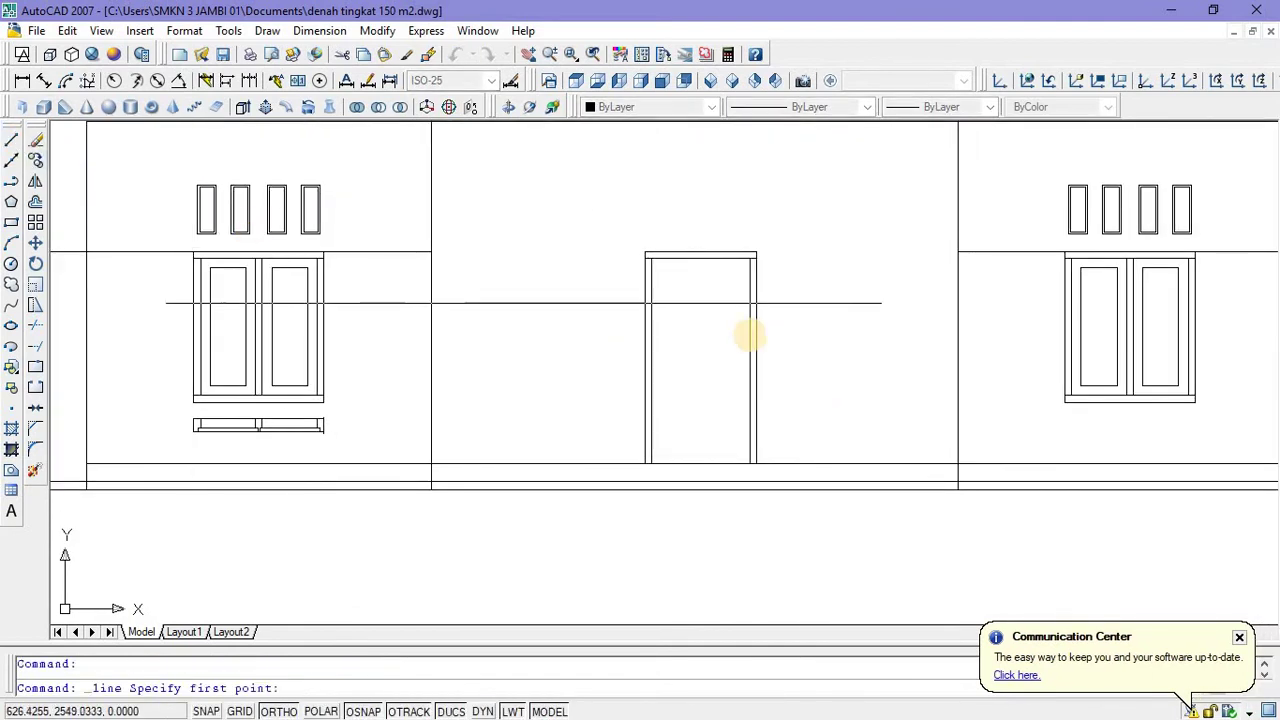
click(701, 258)
click(700, 453)
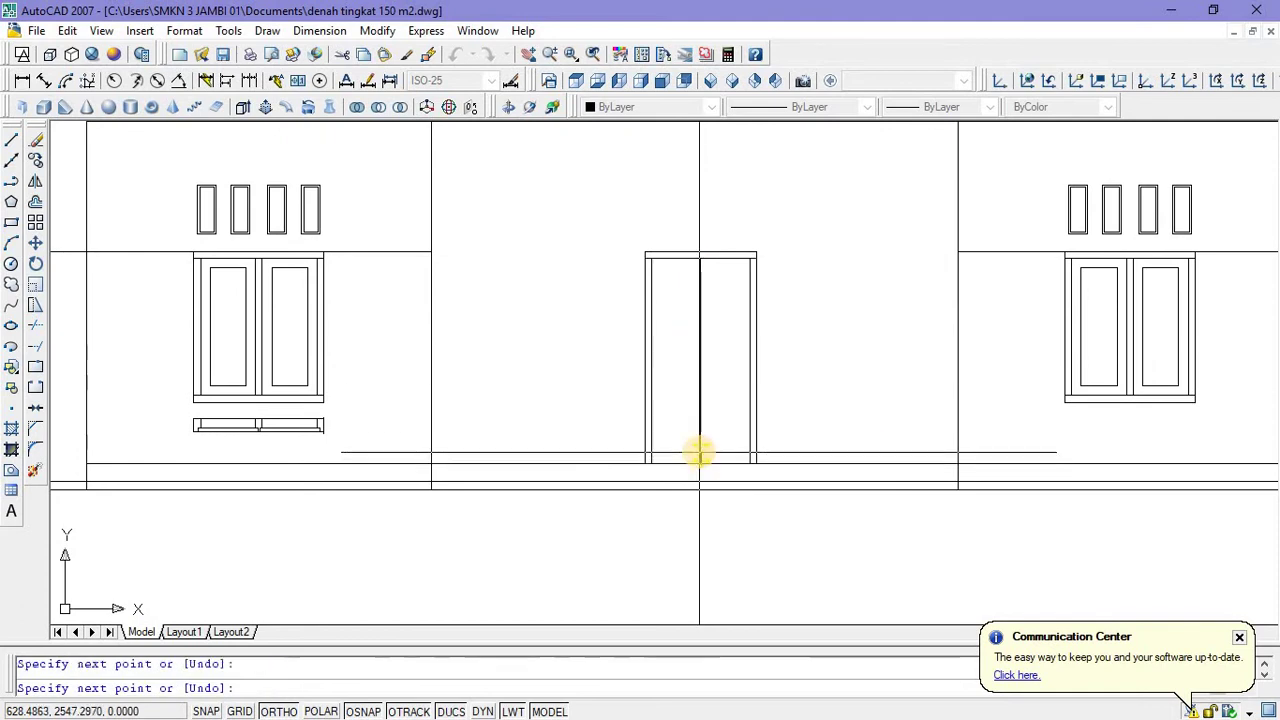
key(Escape)
scroll(697, 337, up, 2)
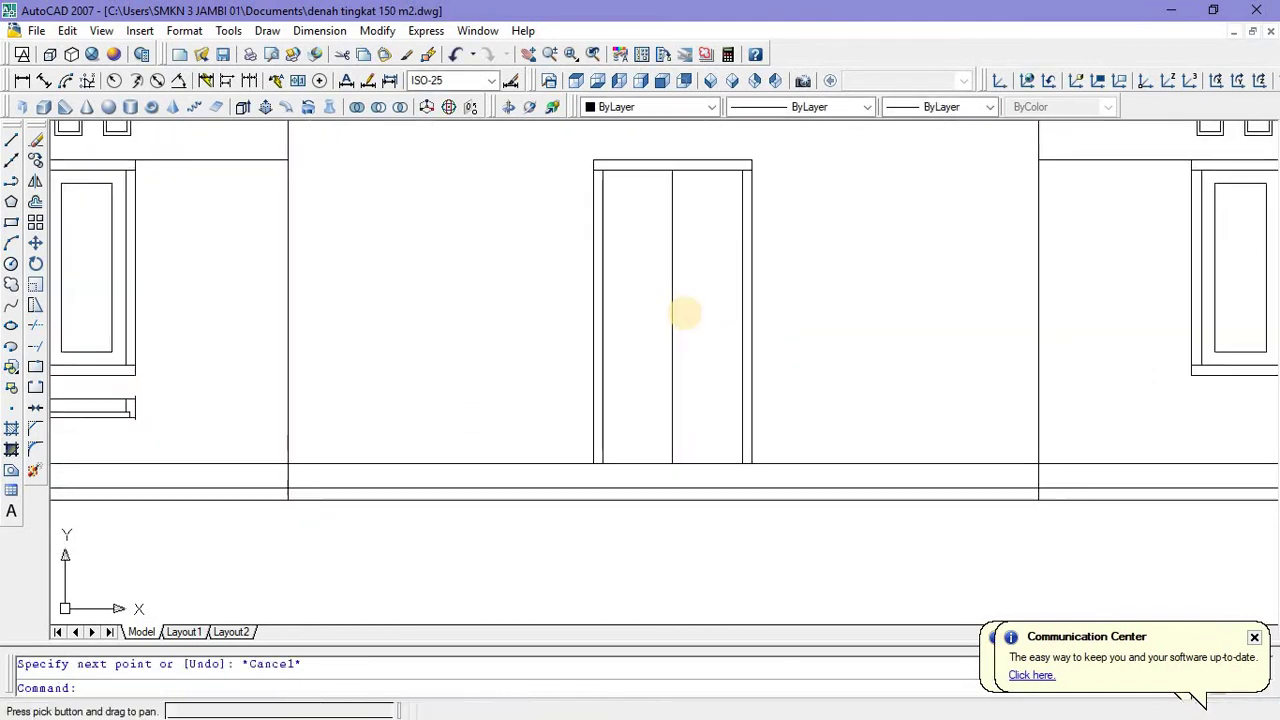
Draw a rectangle over the left door leaf, from the frame's inner top corner to the bottom of the centre line.
click(12, 224)
click(603, 171)
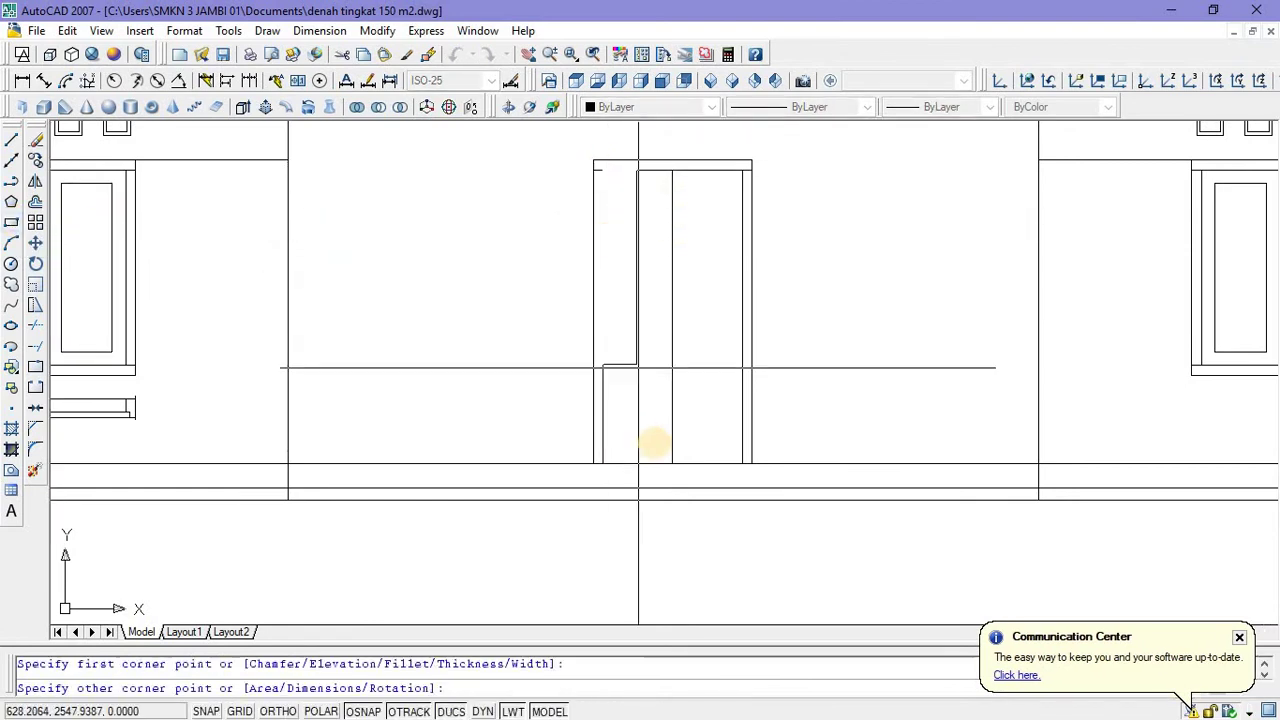
click(673, 460)
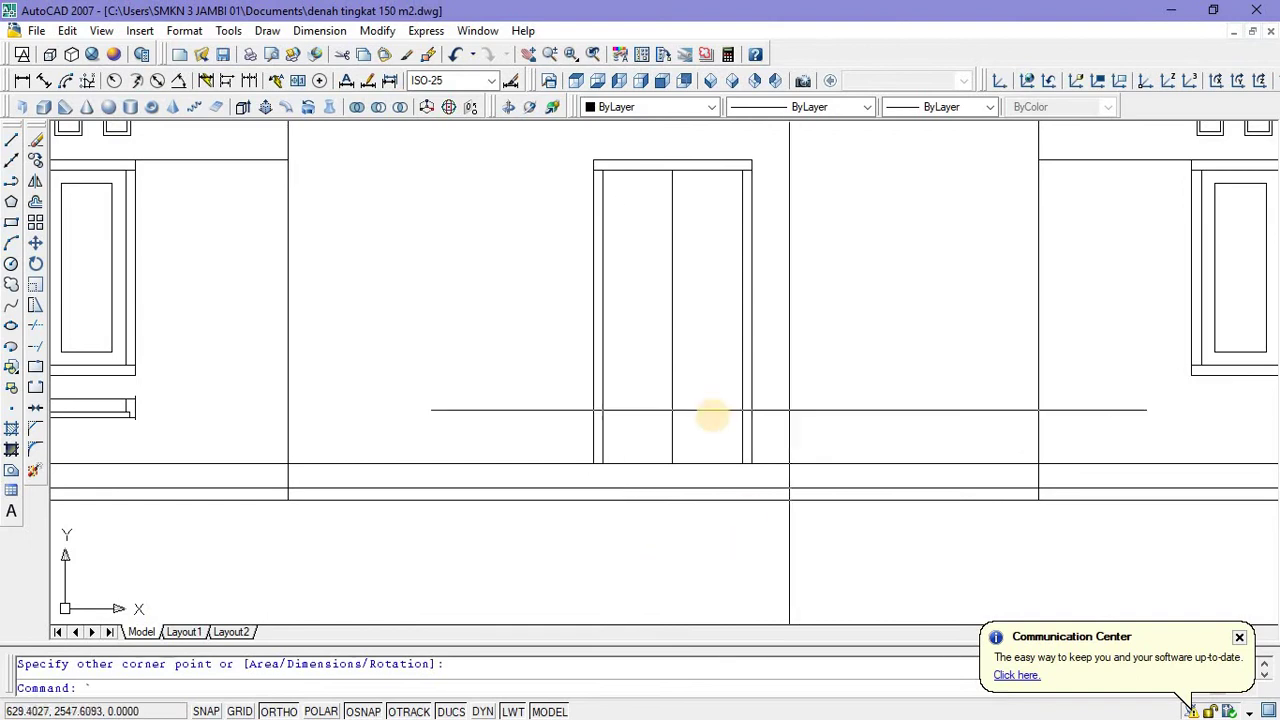
text(`O)
key(Return)
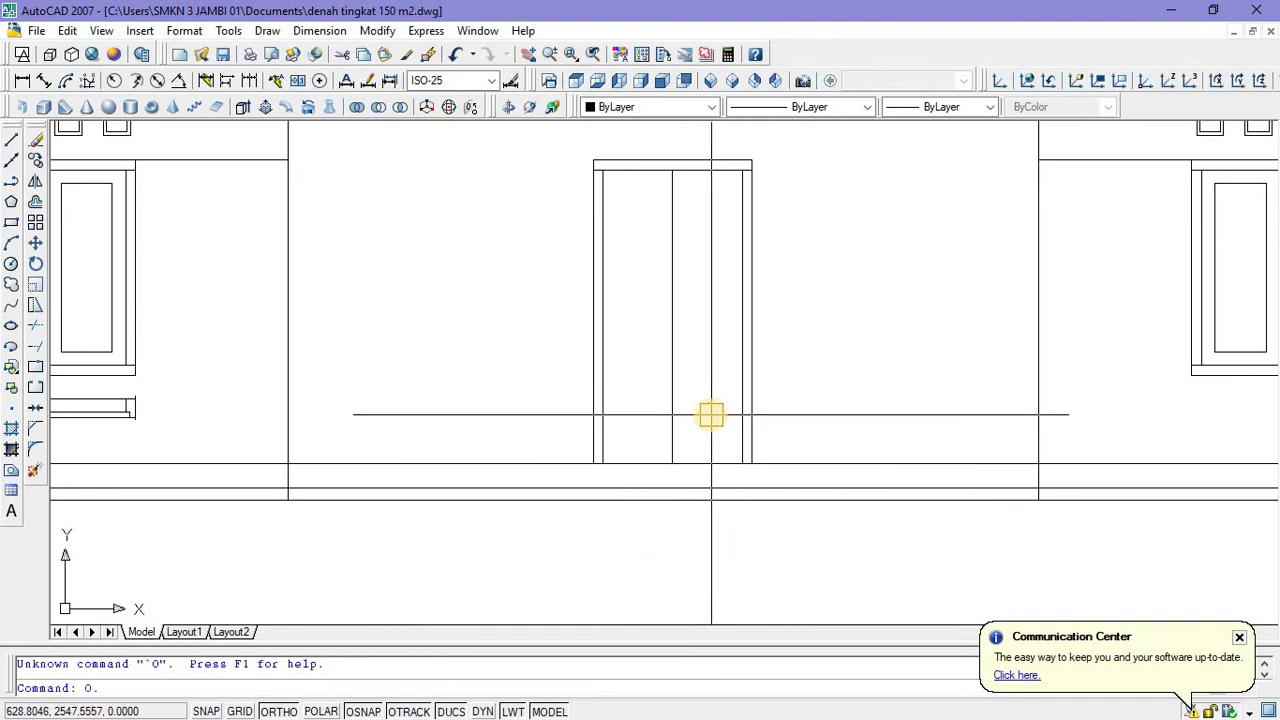
text(0.12)
key(Return)
click(612, 375)
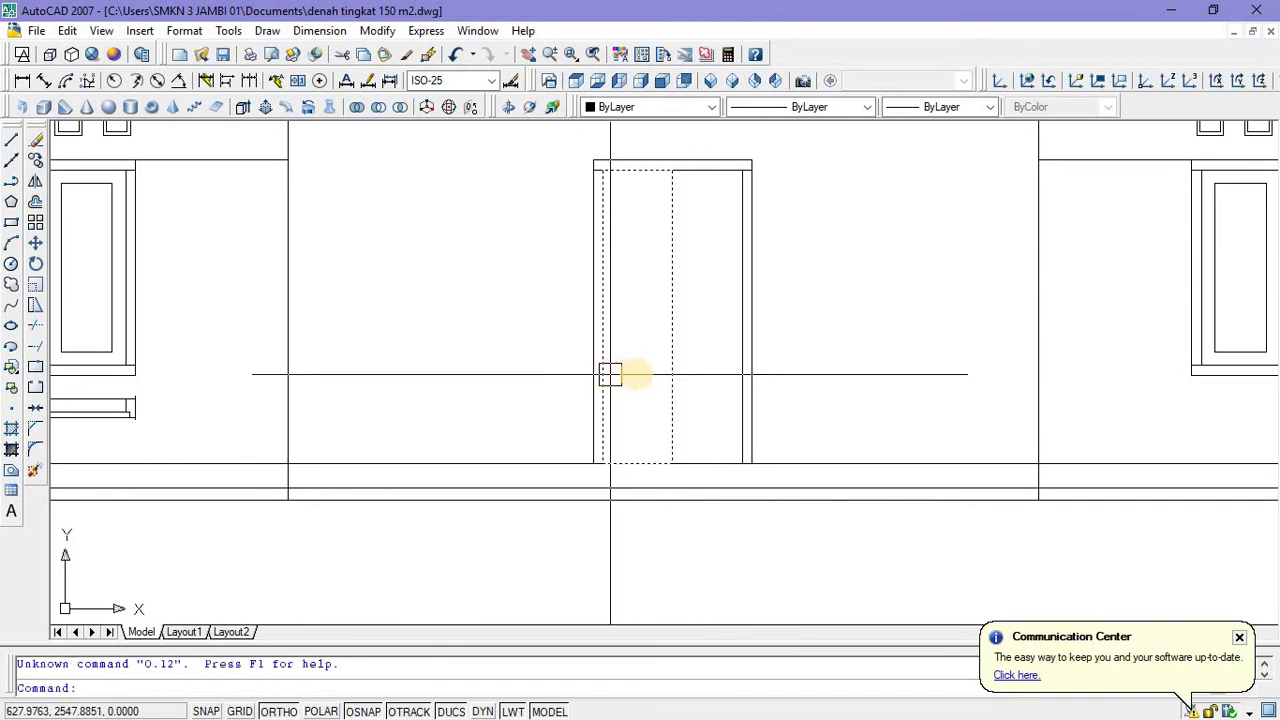
key(Escape)
Offset the left door leaf rectangle inward by 0.12.
text(o)
key(Return)
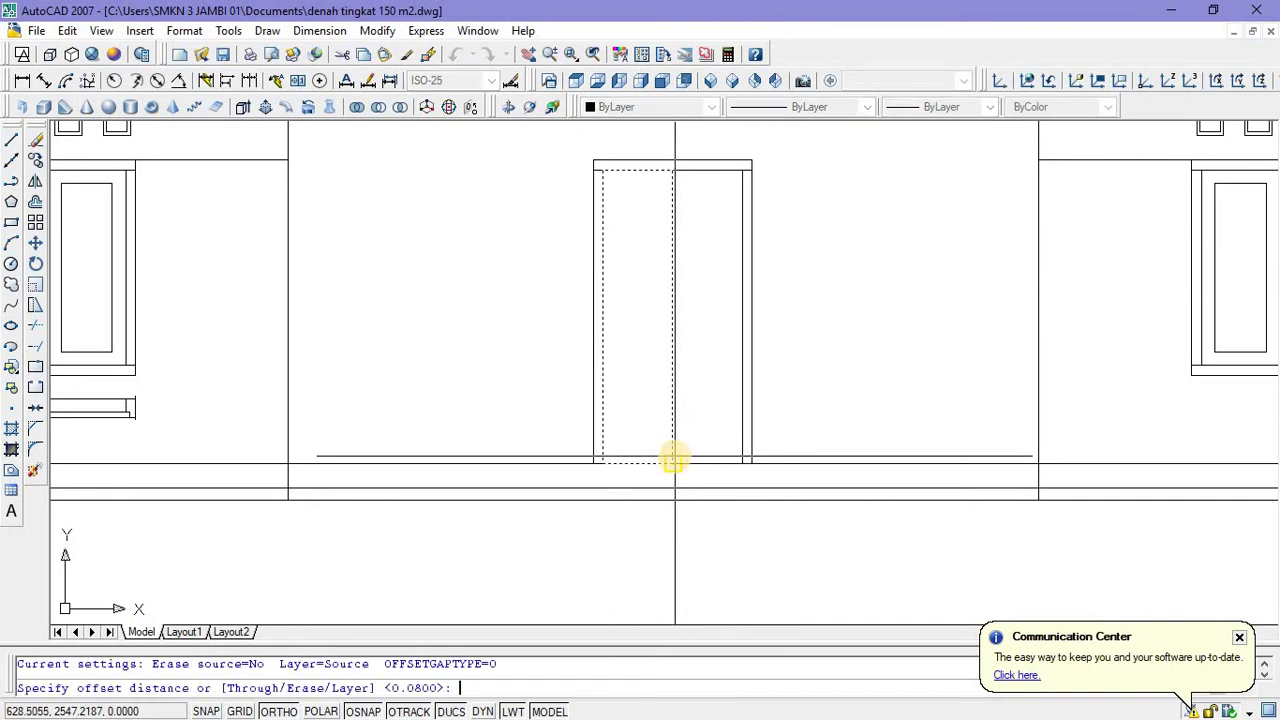
text(0.1)
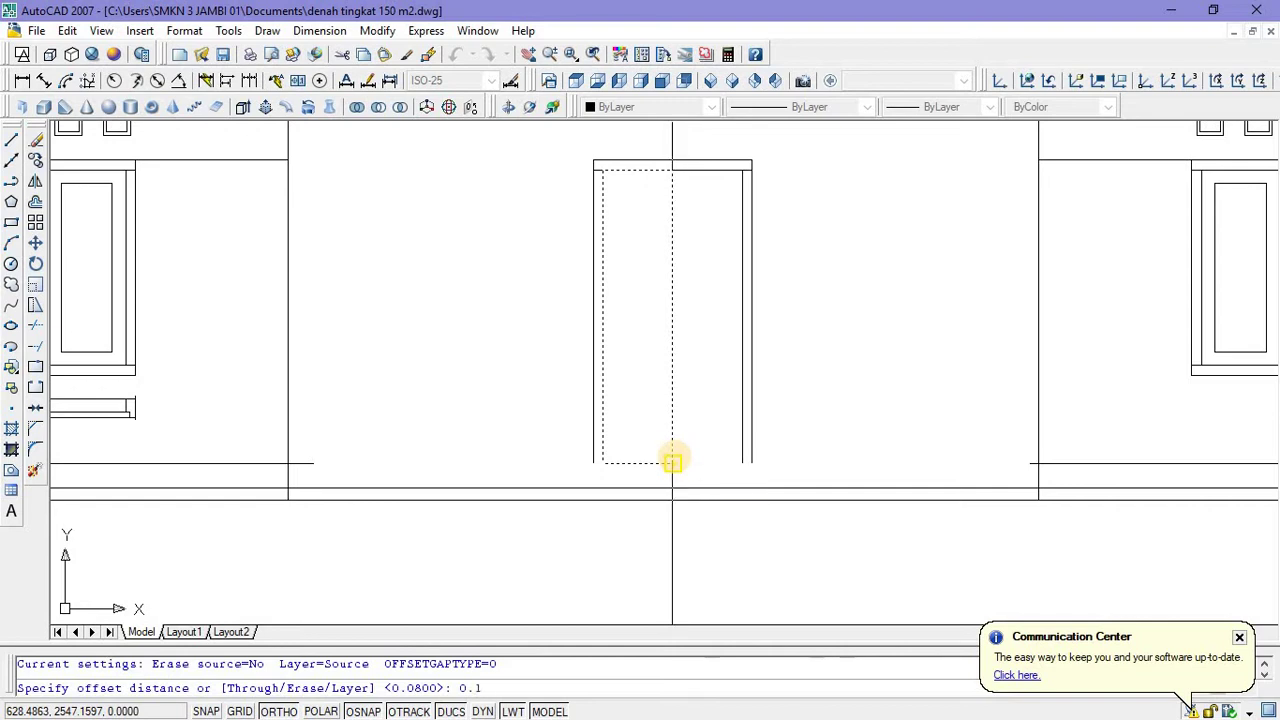
text(2)
key(Return)
click(605, 393)
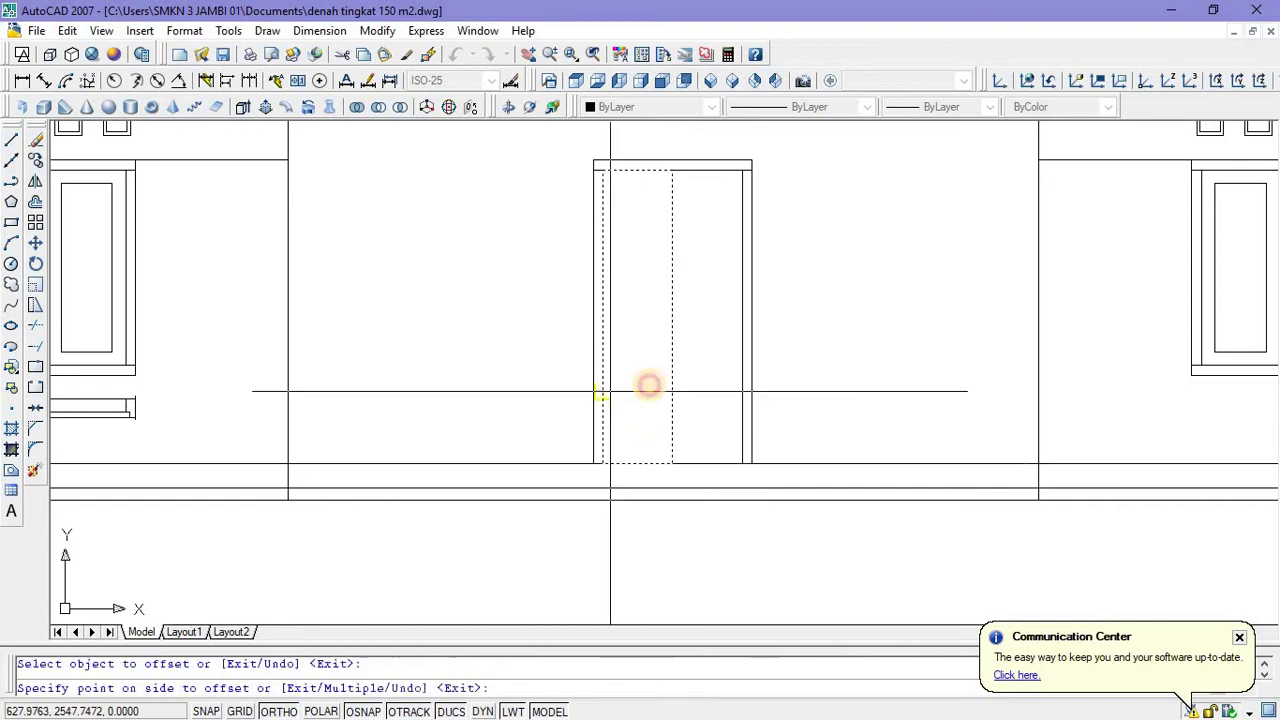
click(651, 385)
key(Escape)
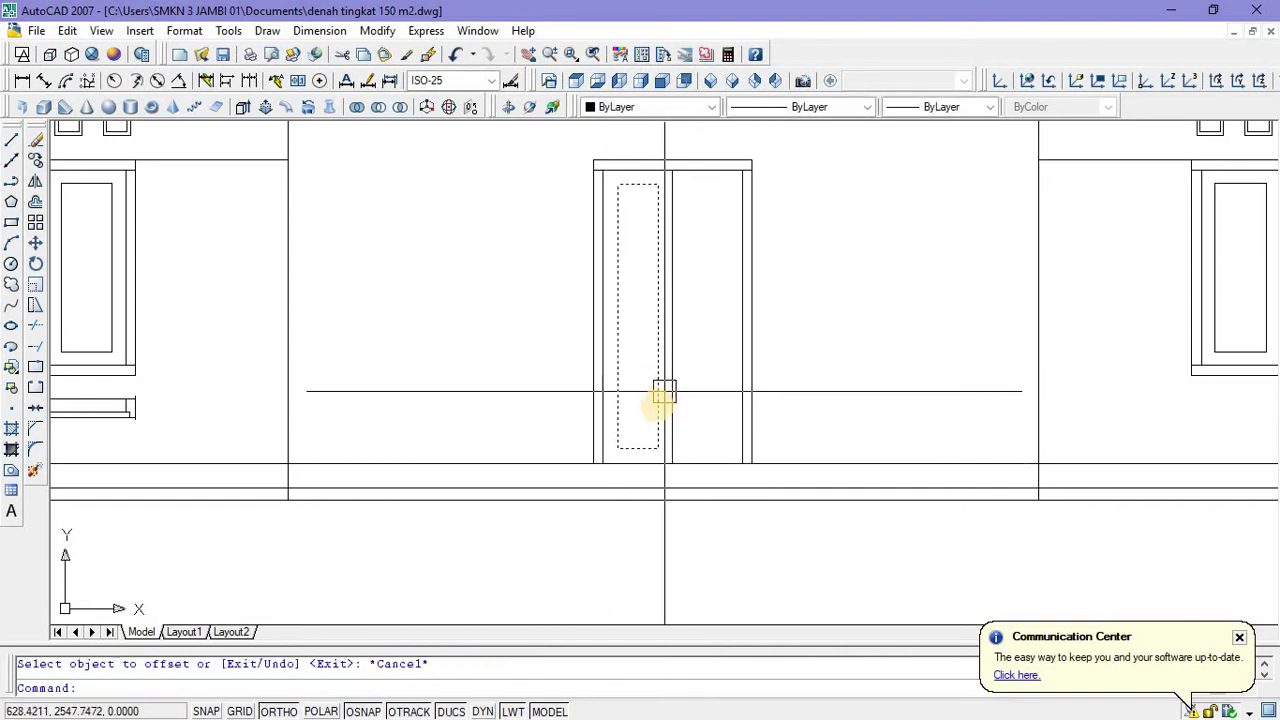
Draw a horizontal bottom rail line across the left door leaf, 0.25 above its bottom edge.
scroll(643, 434, up, 4)
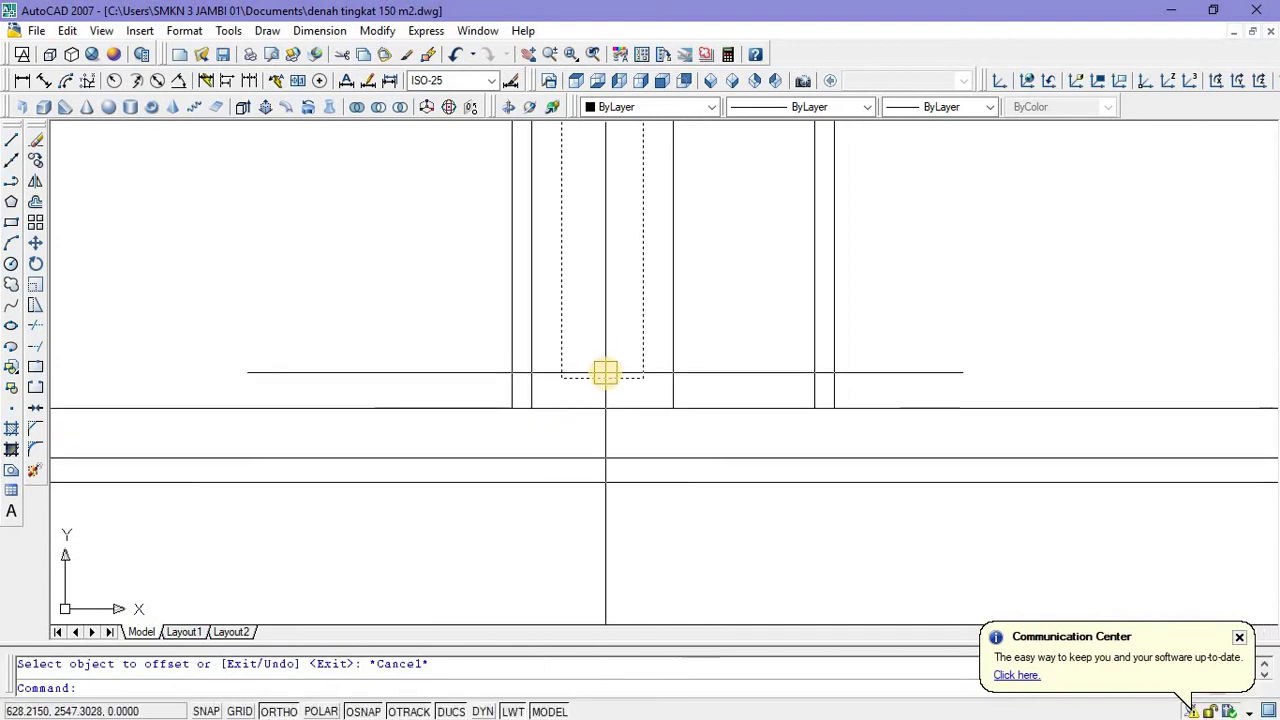
scroll(605, 372, down, 2)
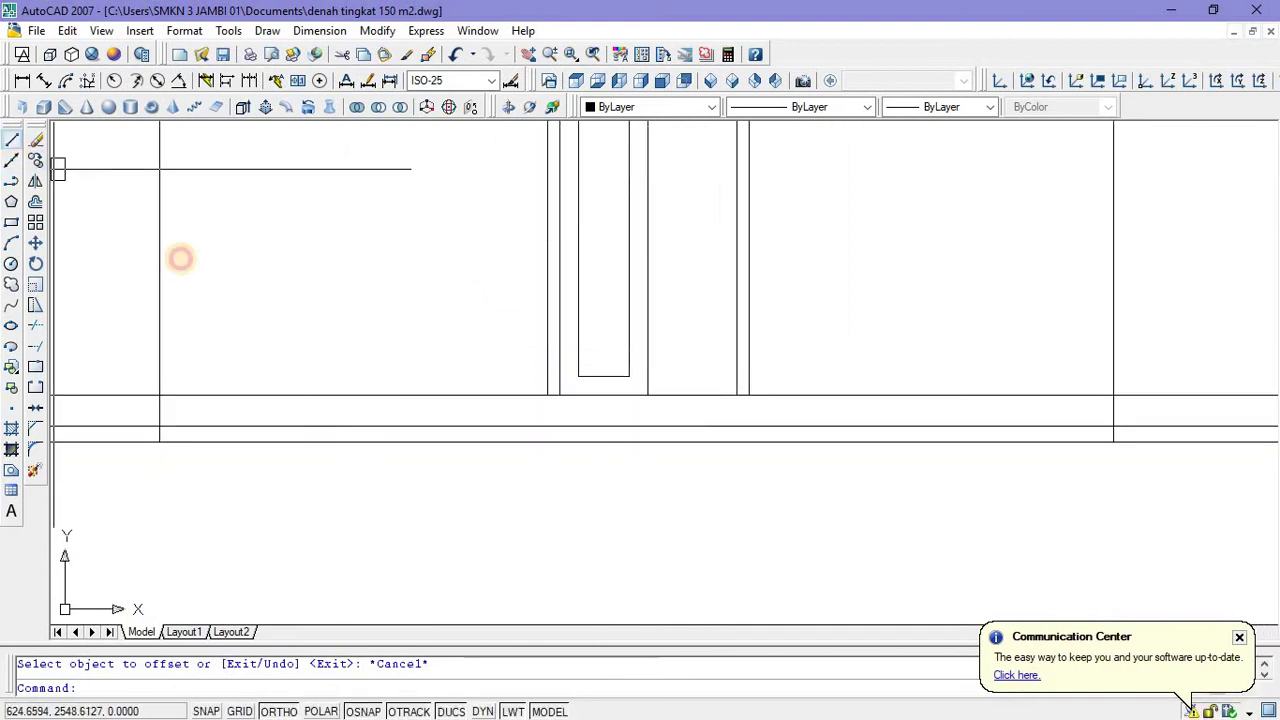
click(11, 139)
click(551, 345)
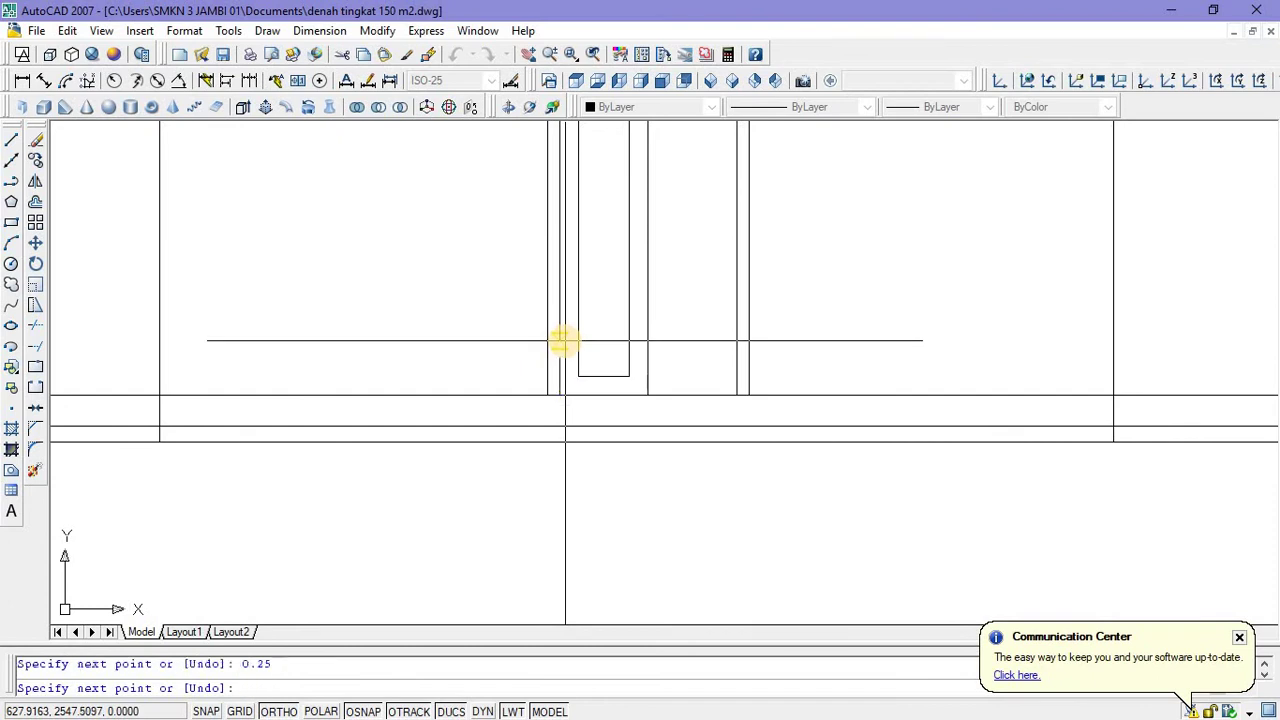
key(Return)
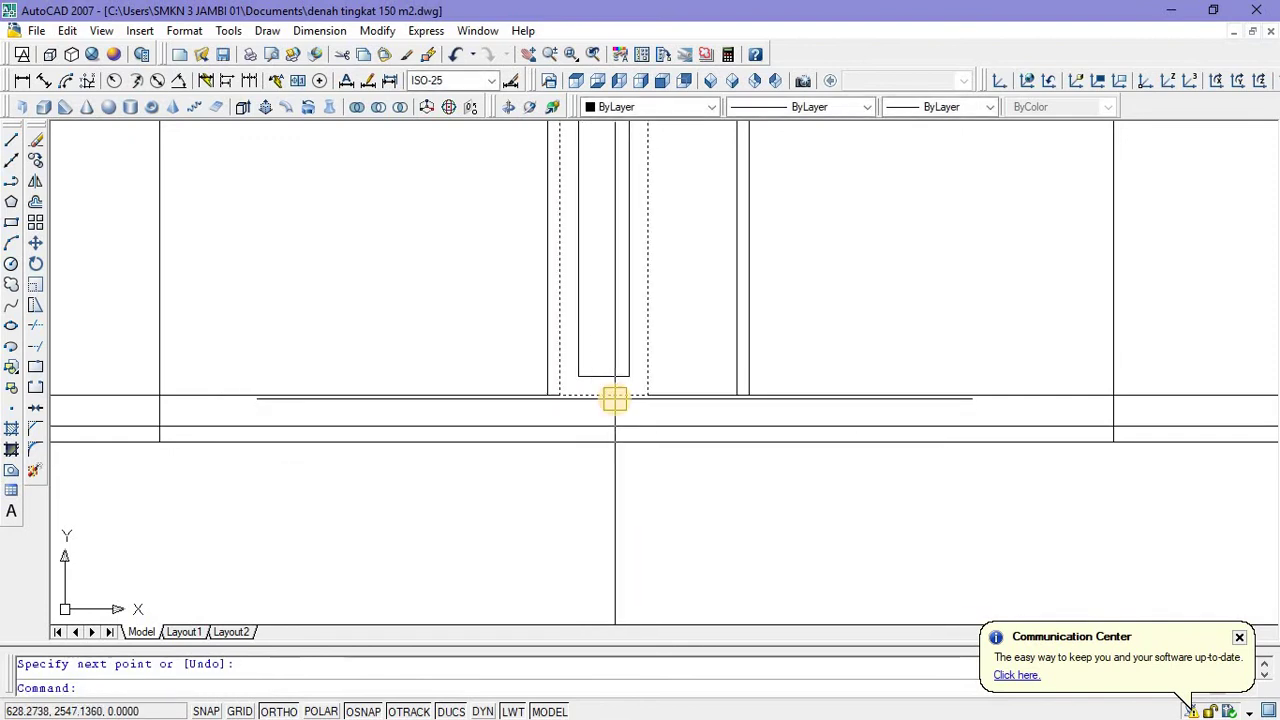
click(11, 139)
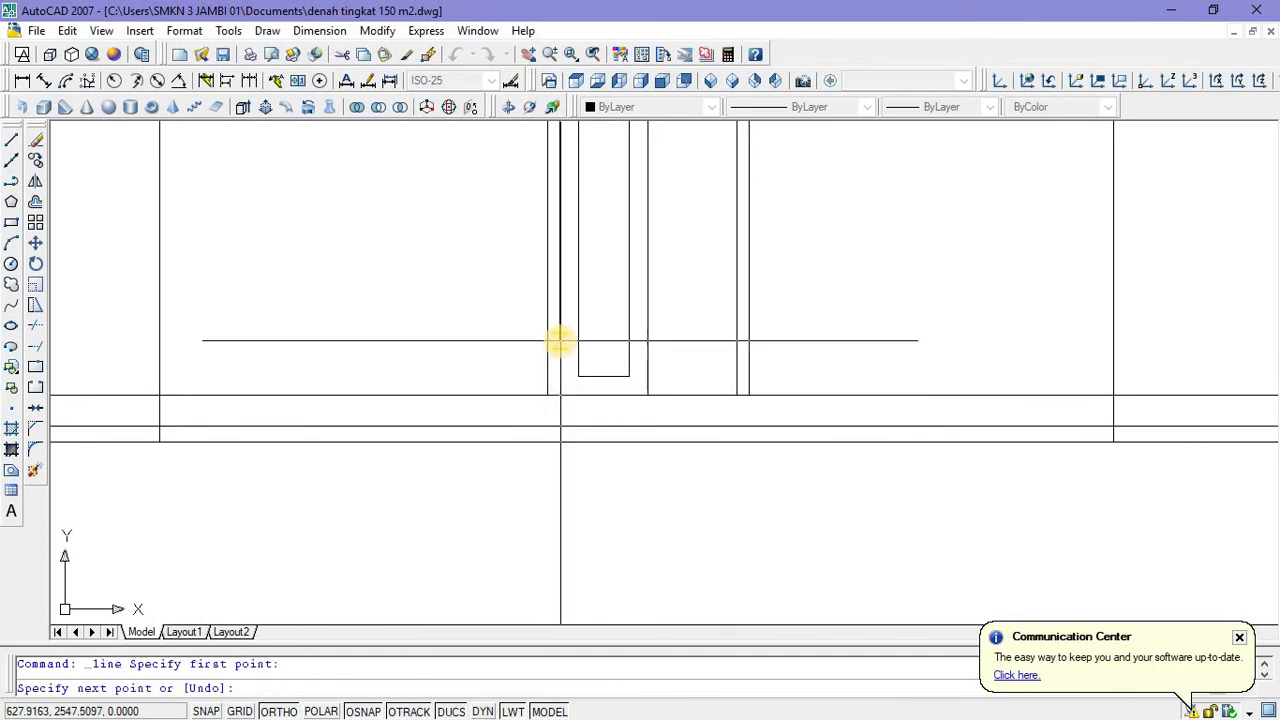
text(0.25)
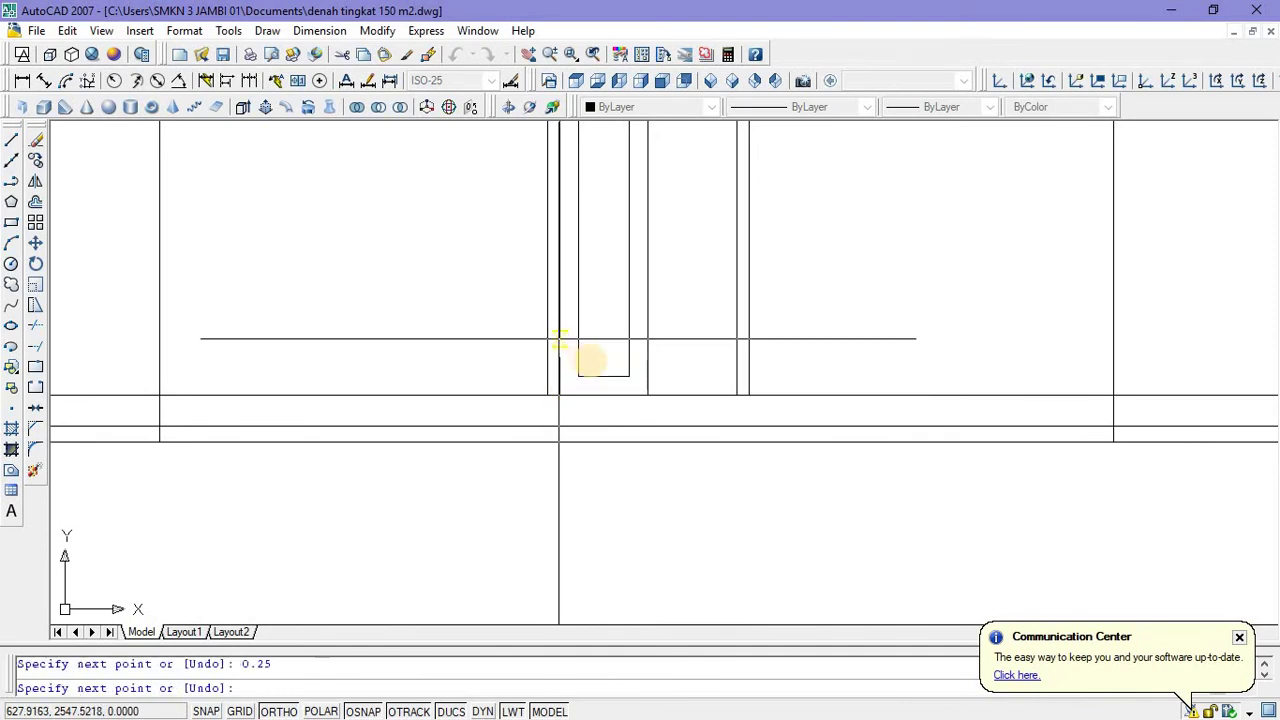
key(Escape)
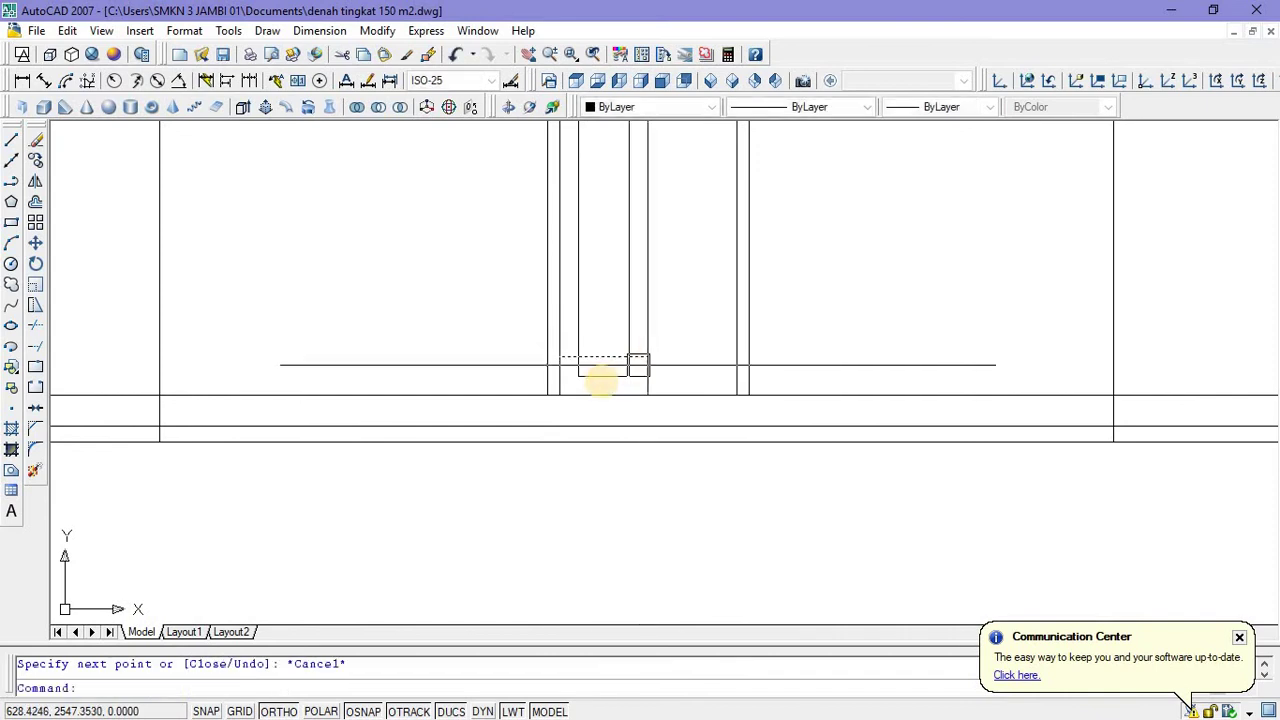
Stretch both bottom corners of the inner panel rectangle up to the bottom rail line.
scroll(600, 382, up, 2)
click(600, 381)
click(566, 375)
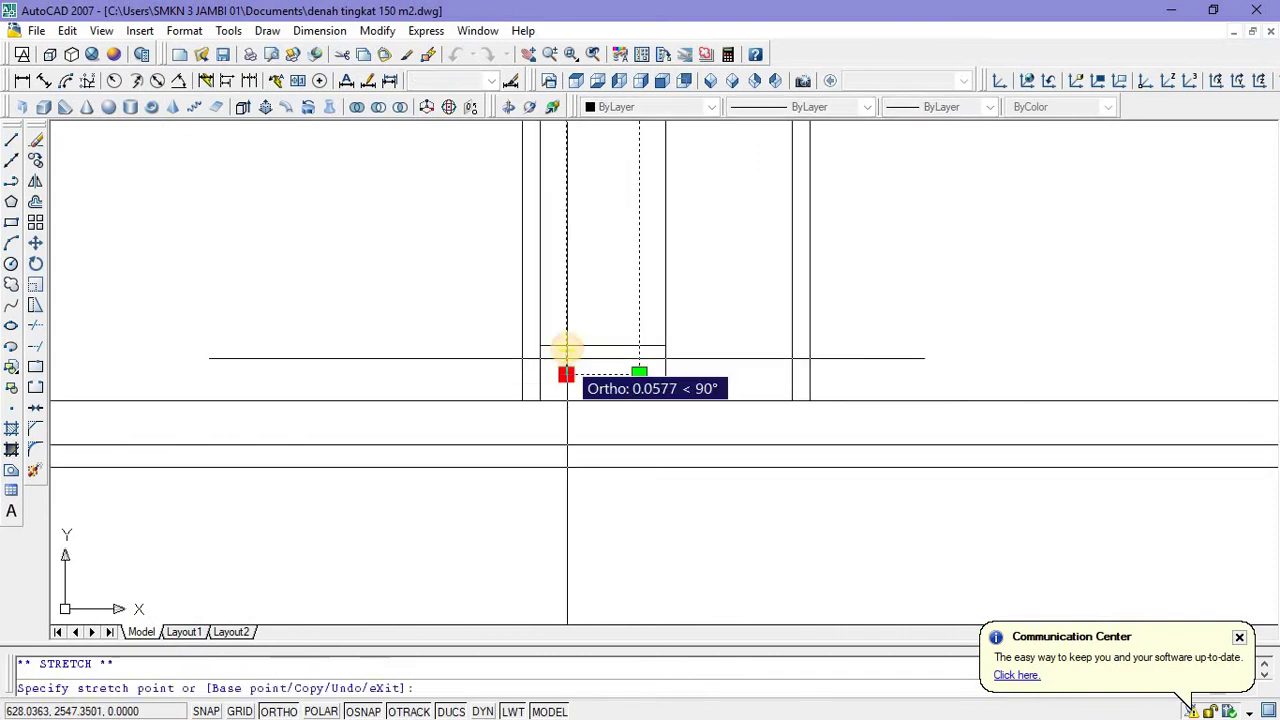
click(566, 346)
click(639, 374)
click(637, 346)
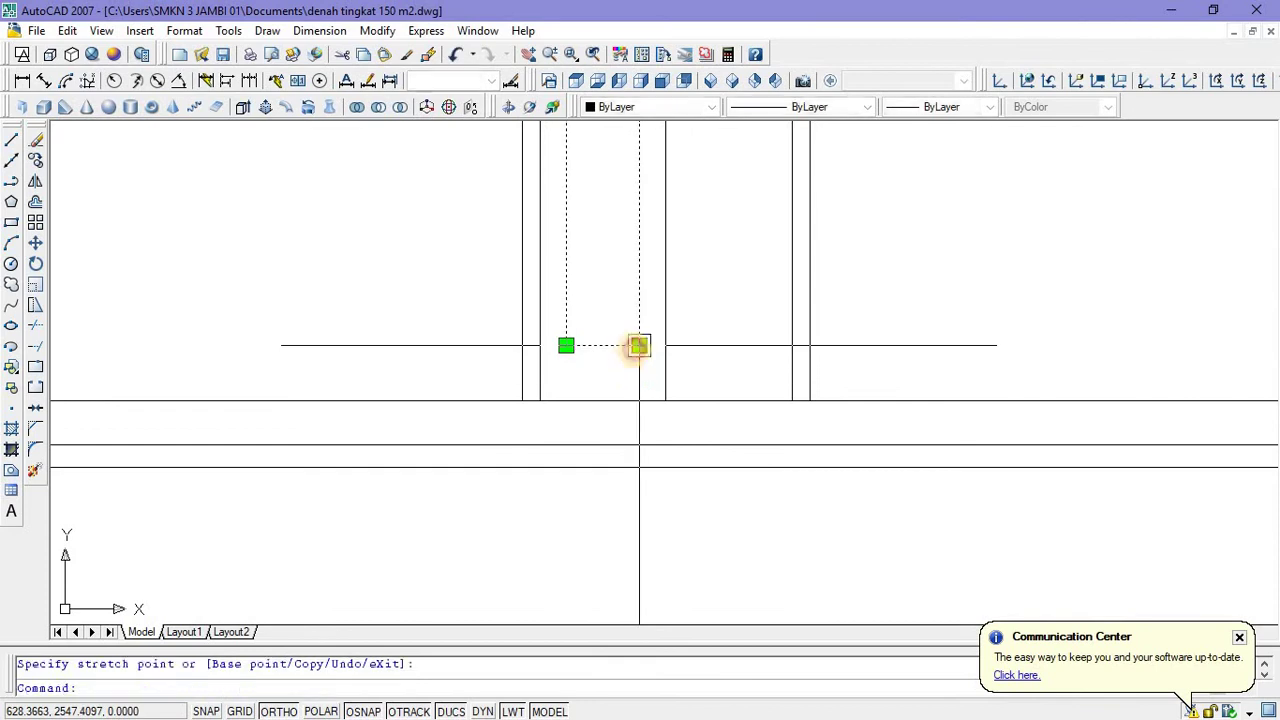
key(Escape)
Draw a horizontal top rail line across the left door leaf, level with the inner panel's top edge.
scroll(570, 380, up, 3)
scroll(580, 385, down, 5)
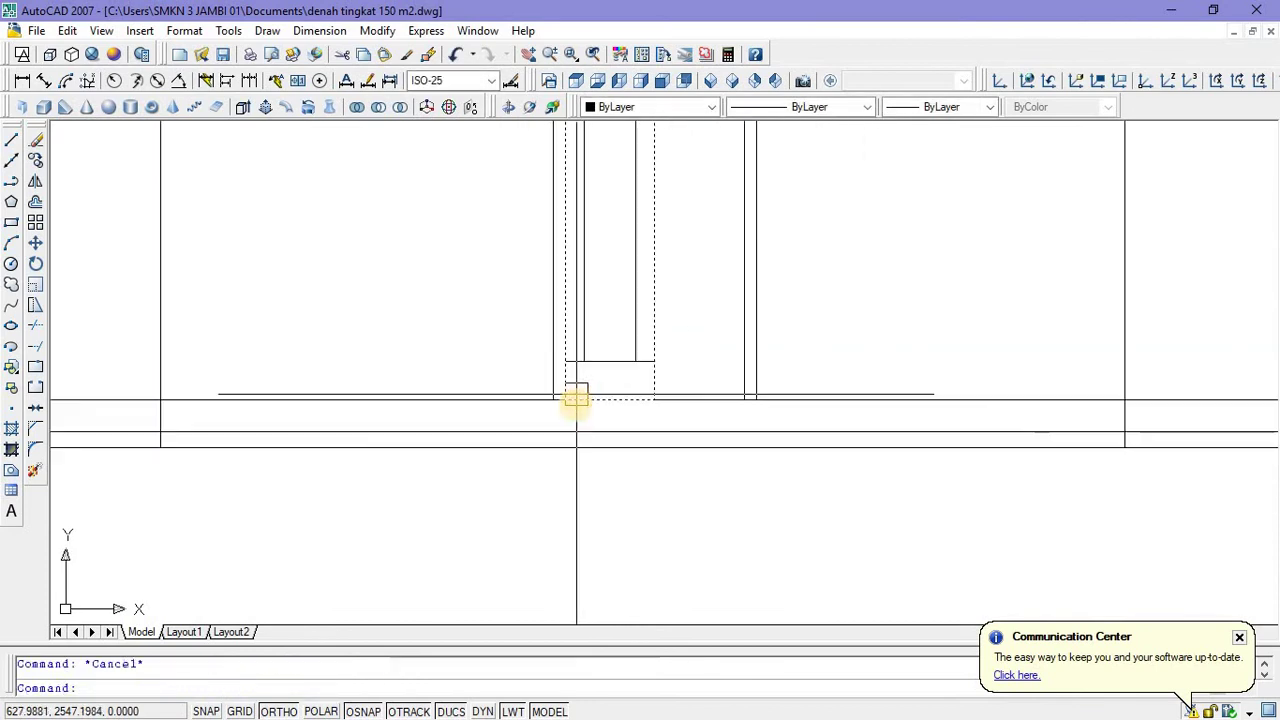
scroll(612, 368, up, 3)
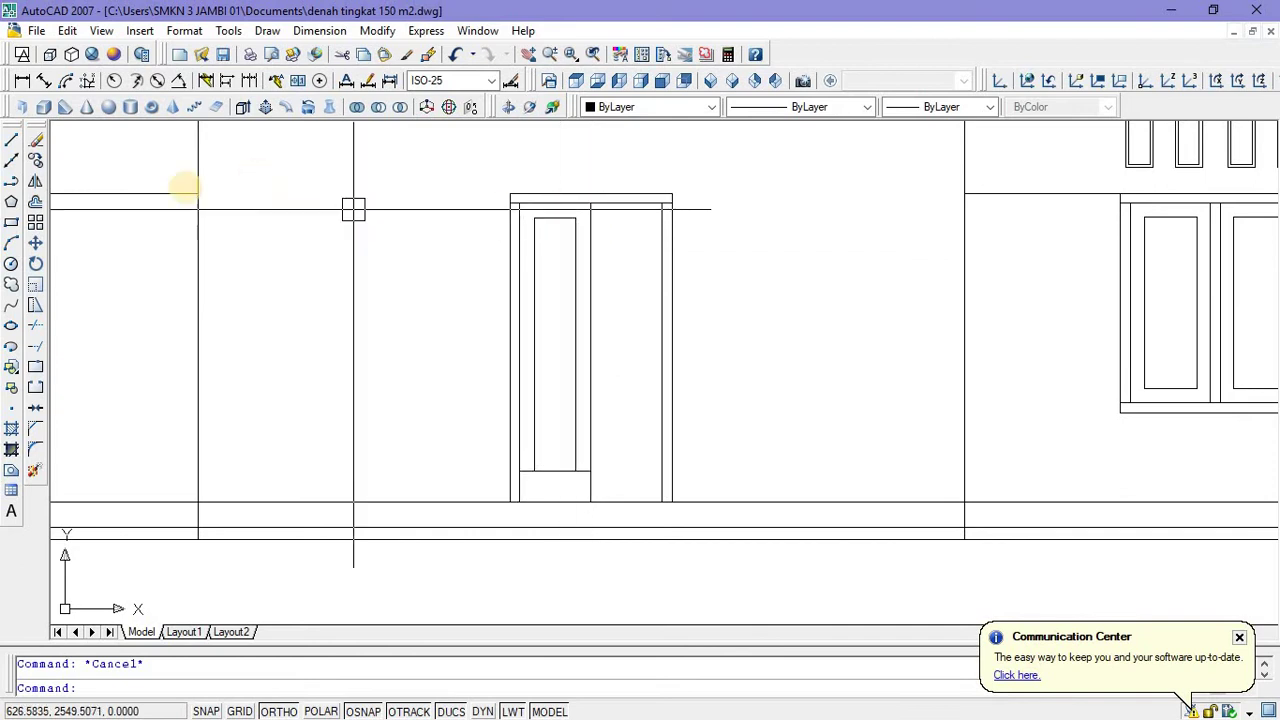
click(12, 145)
scroll(460, 225, up, 3)
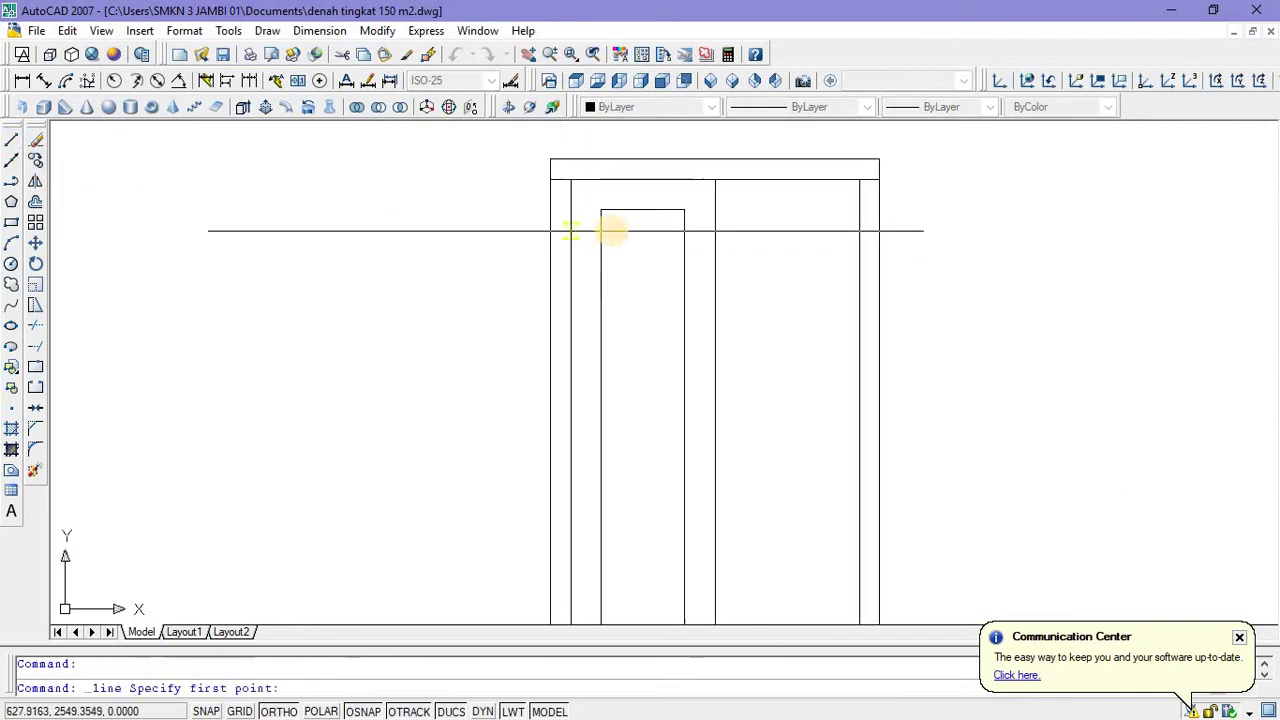
click(600, 212)
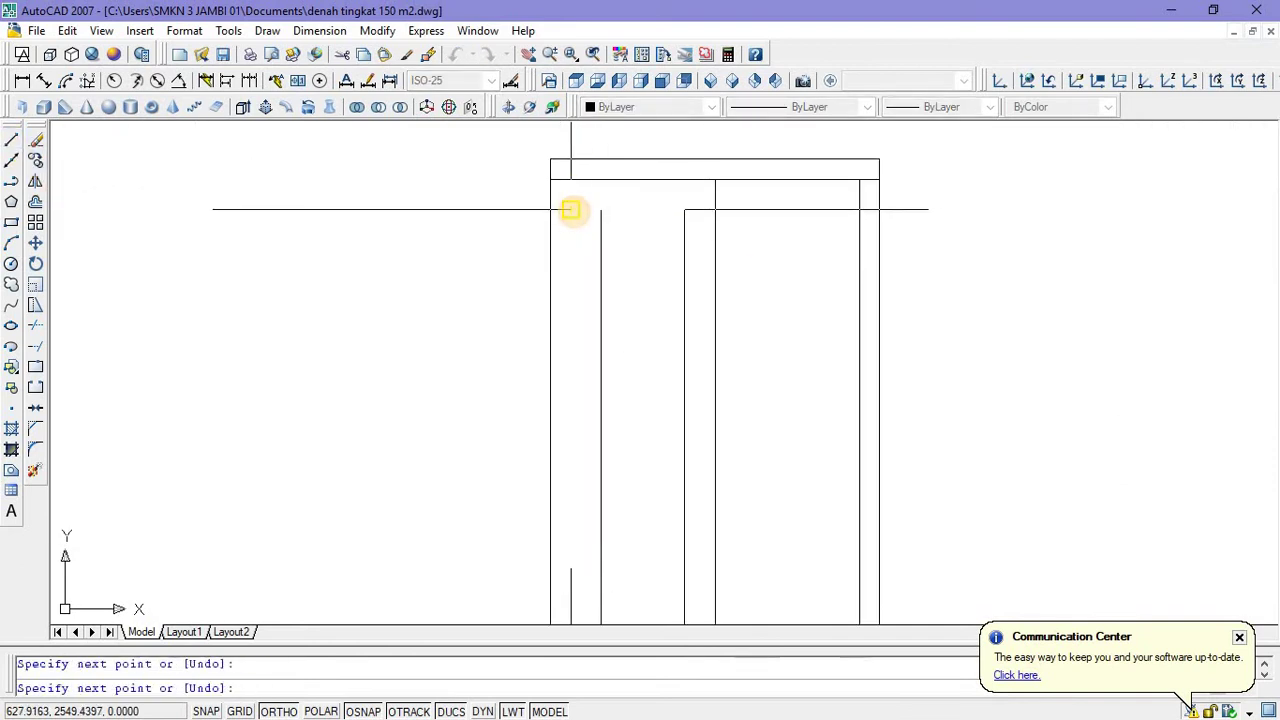
scroll(550, 220, down, 3)
right_click(598, 164)
click(620, 172)
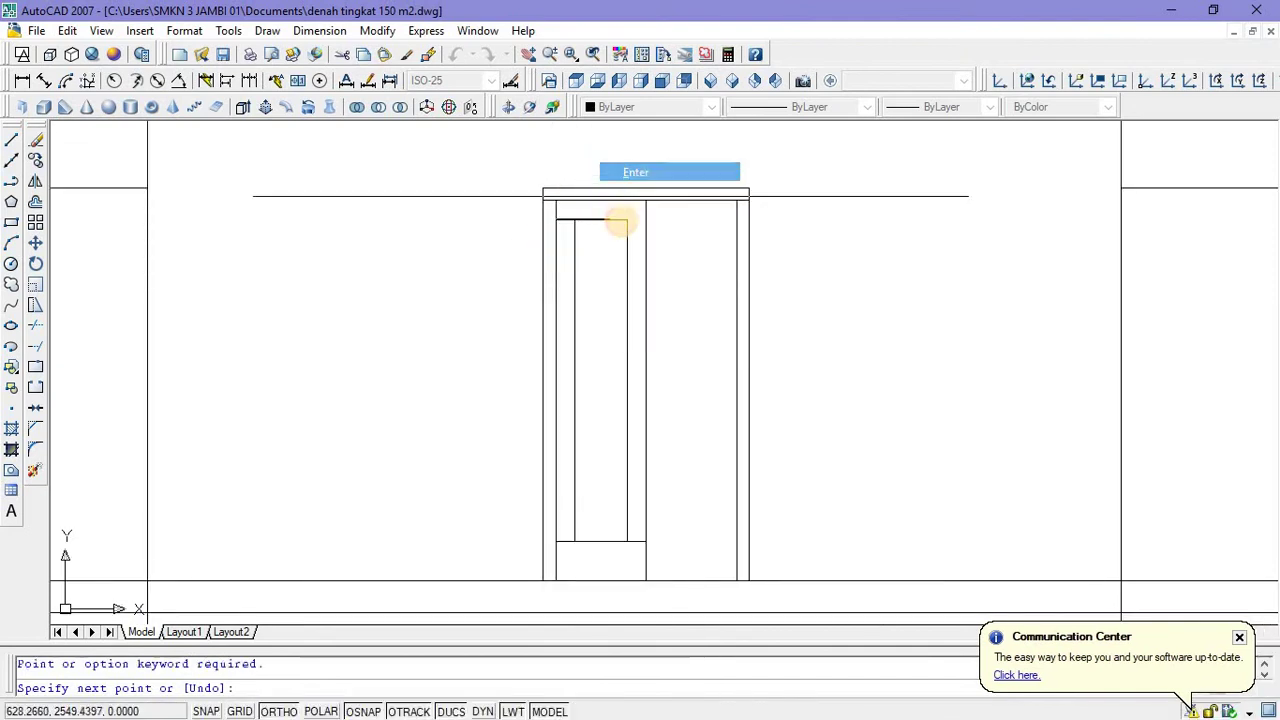
scroll(571, 300, down, 3)
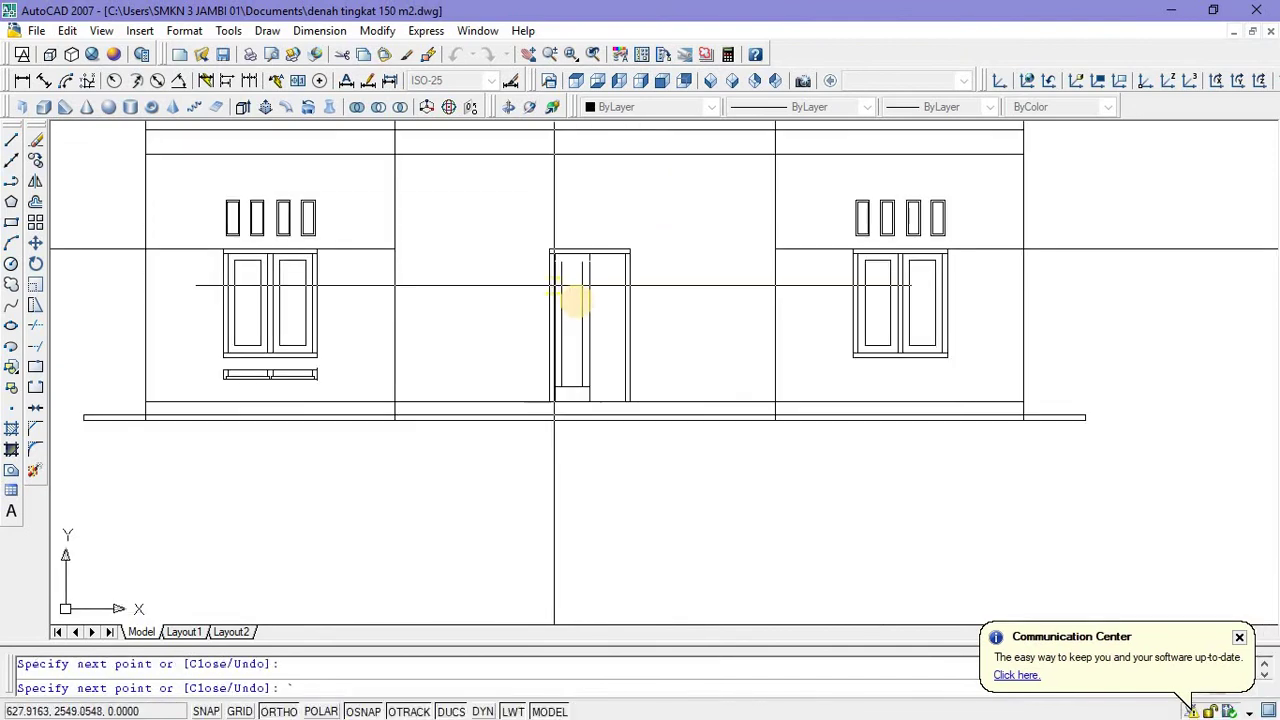
scroll(577, 297, up, 2)
middle_drag(503, 292, 491, 306)
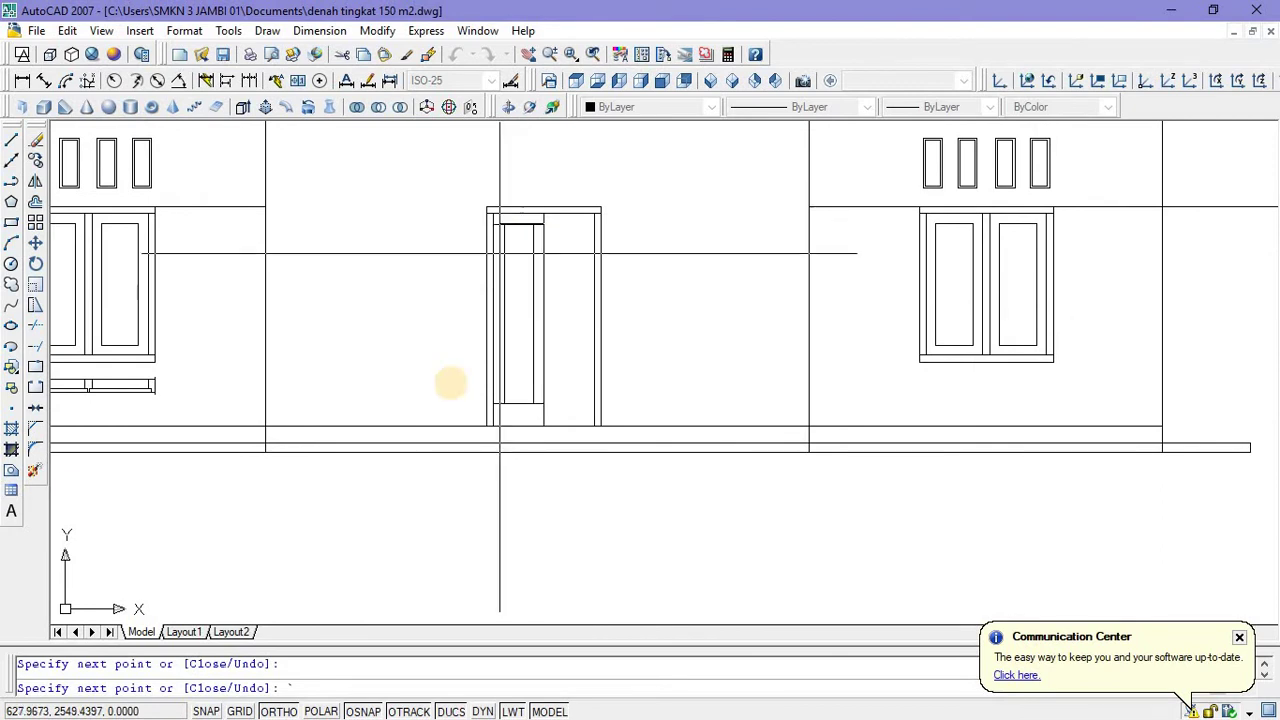
key(Escape)
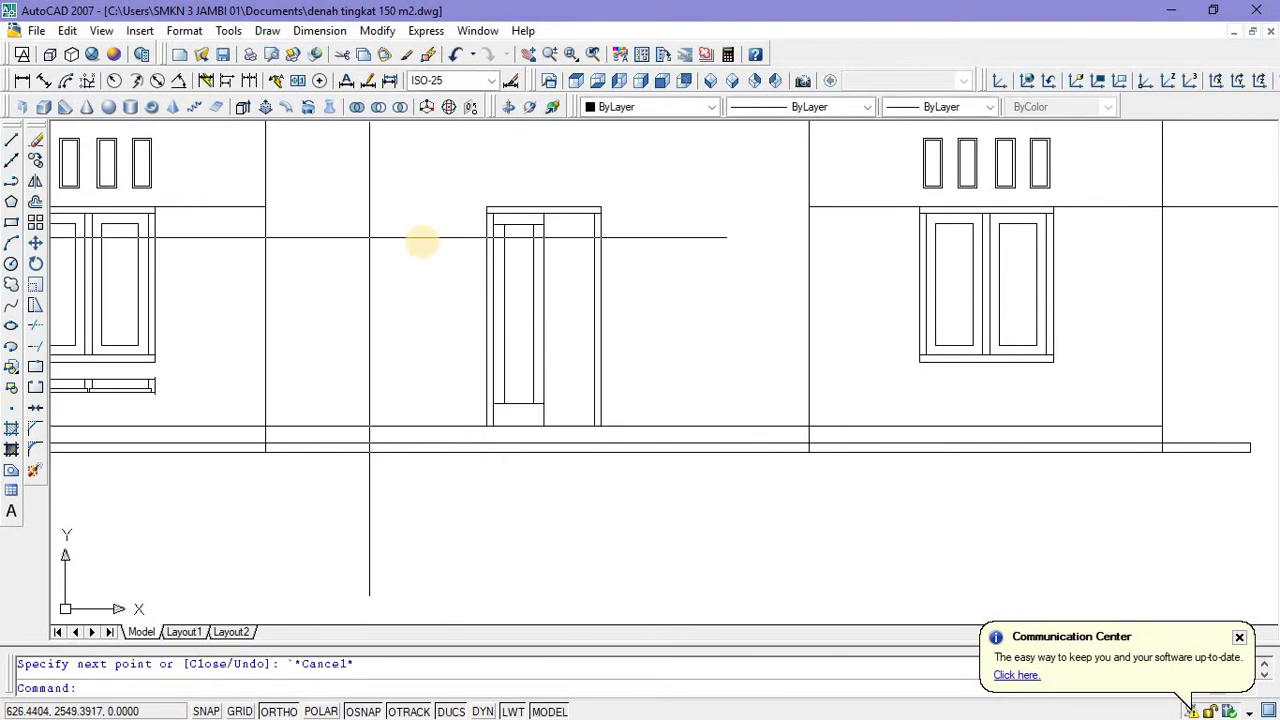
Draw a vertical centre line through the left leaf's inner panel, from its top edge to the bottom rail line.
click(12, 142)
click(518, 225)
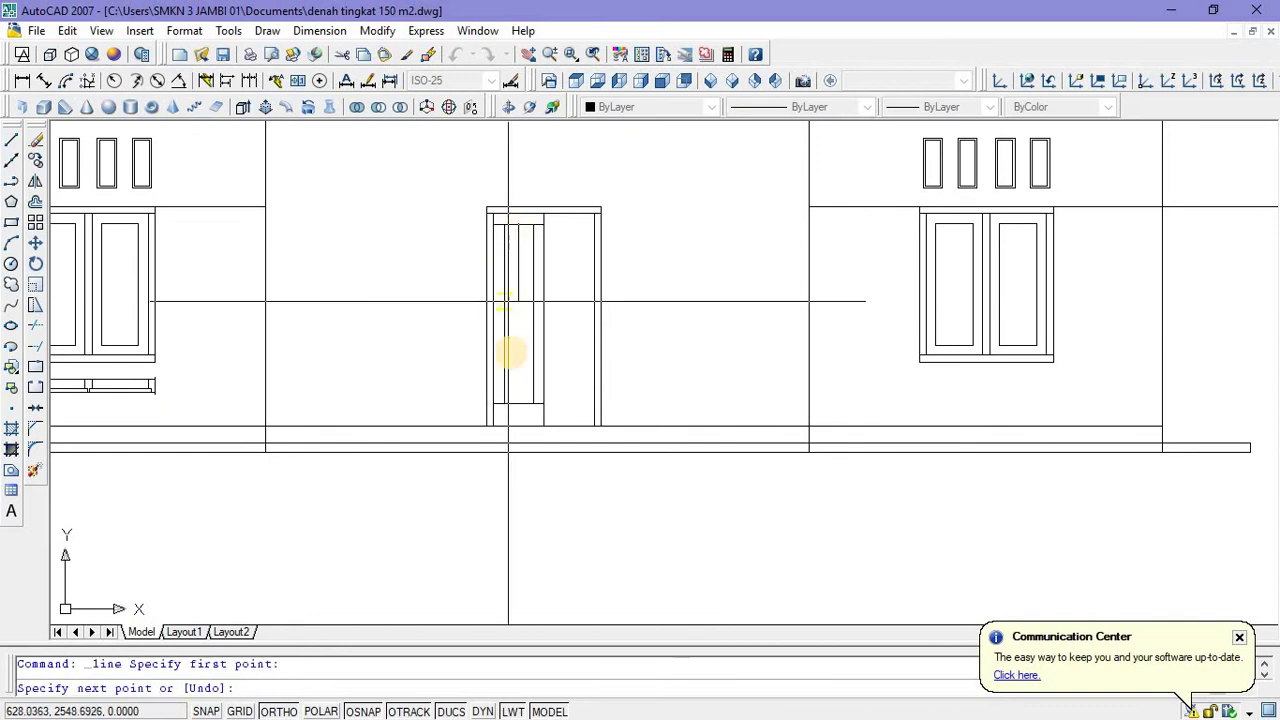
key(Escape)
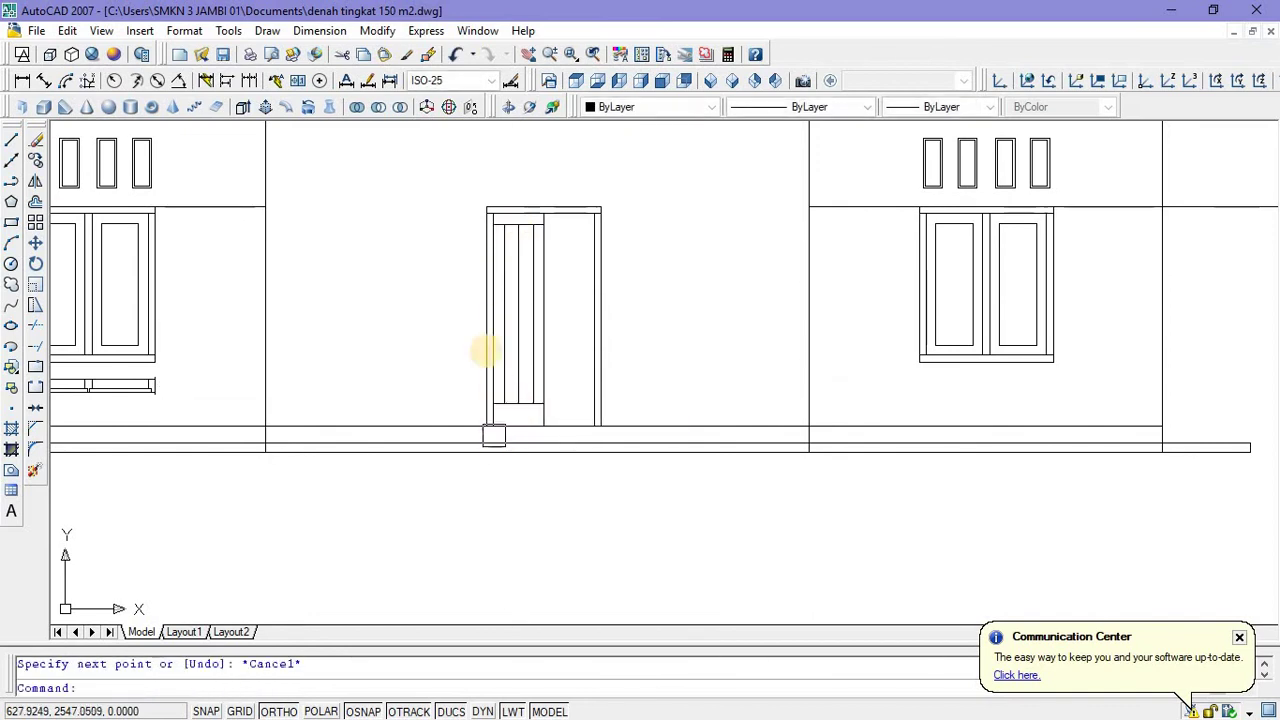
Offset the inner panel's vertical centre line by 0.02 to both sides.
scroll(487, 359, up, 2)
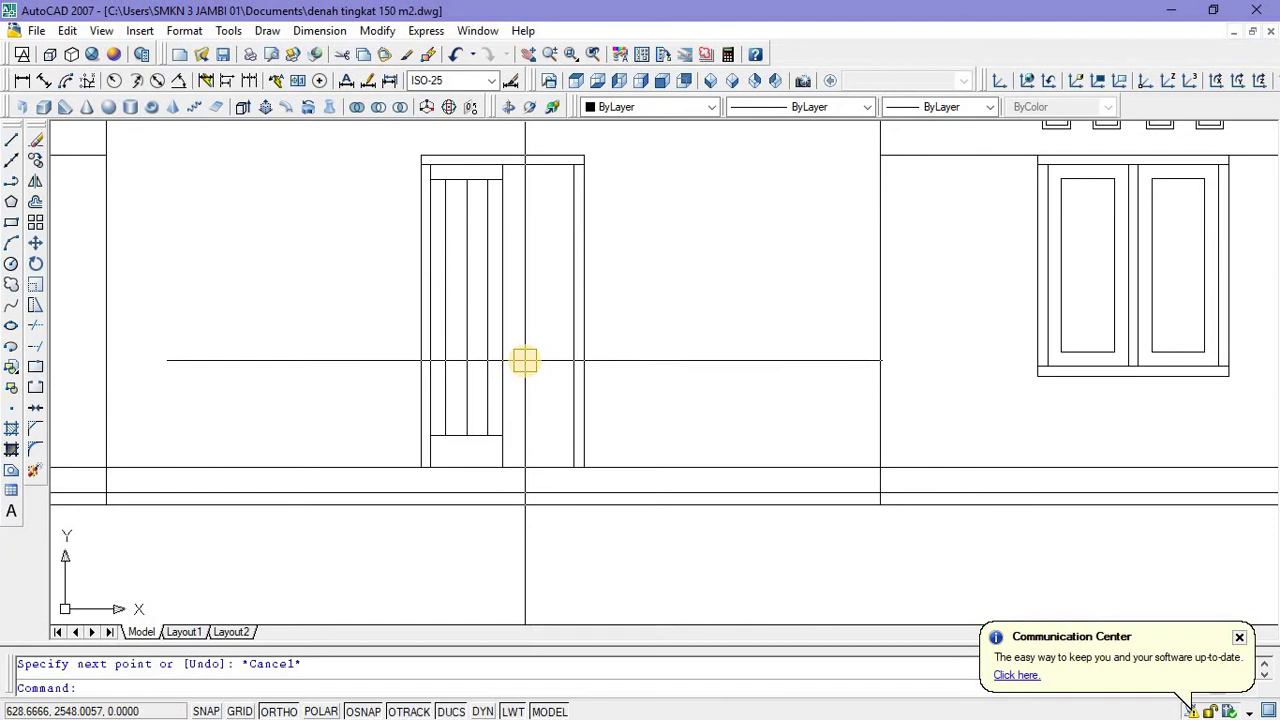
text(o)
key(Return)
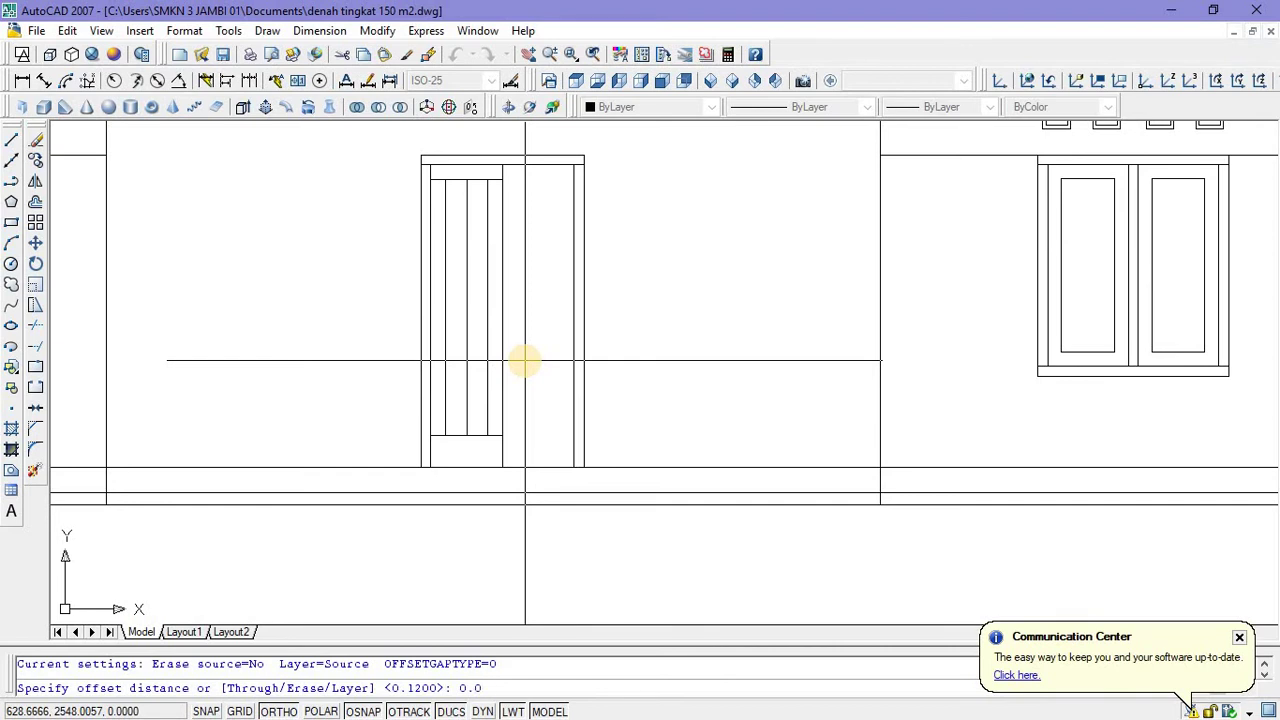
key(Return)
scroll(460, 370, up, 3)
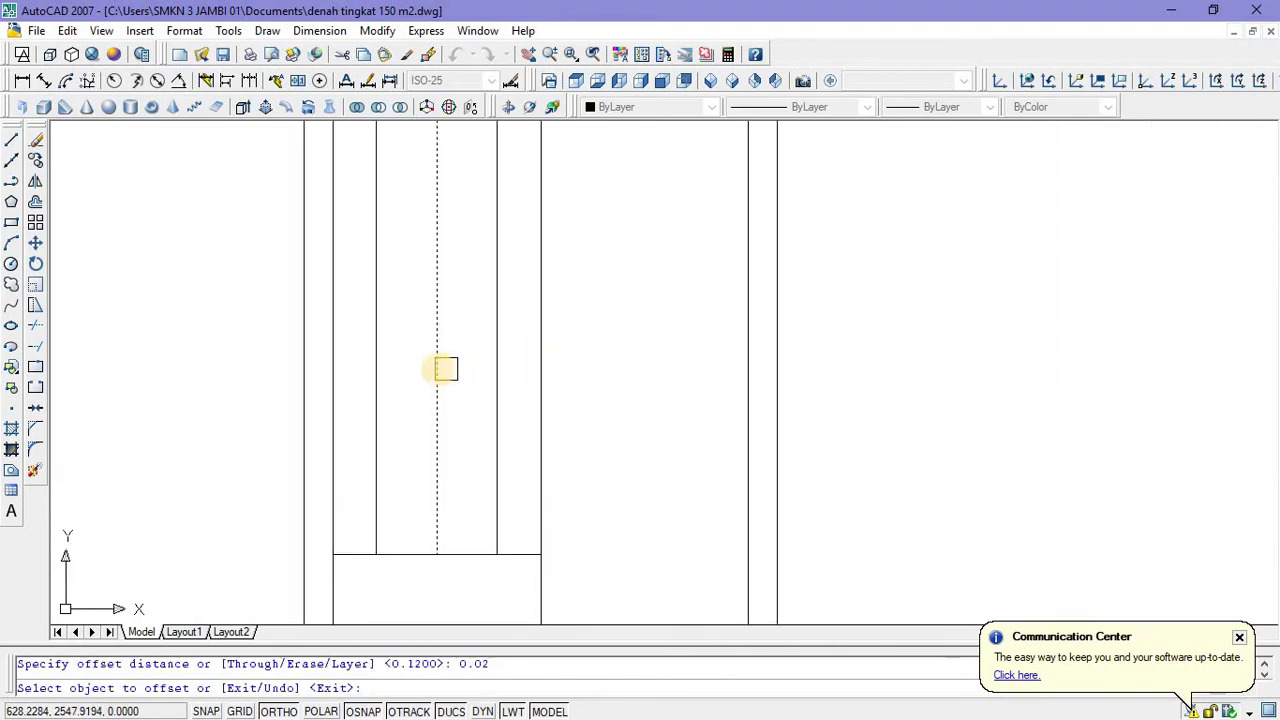
click(442, 369)
click(397, 369)
scroll(431, 389, up, 3)
click(429, 384)
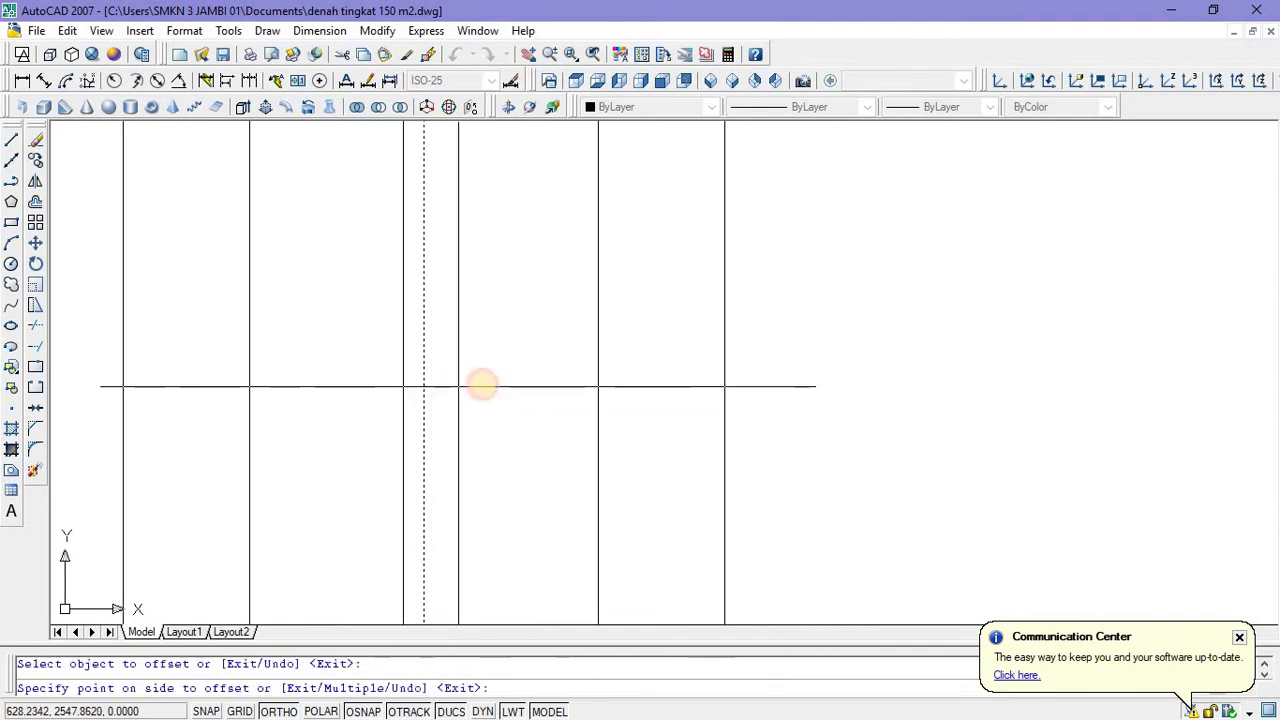
click(481, 384)
scroll(467, 405, up, 2)
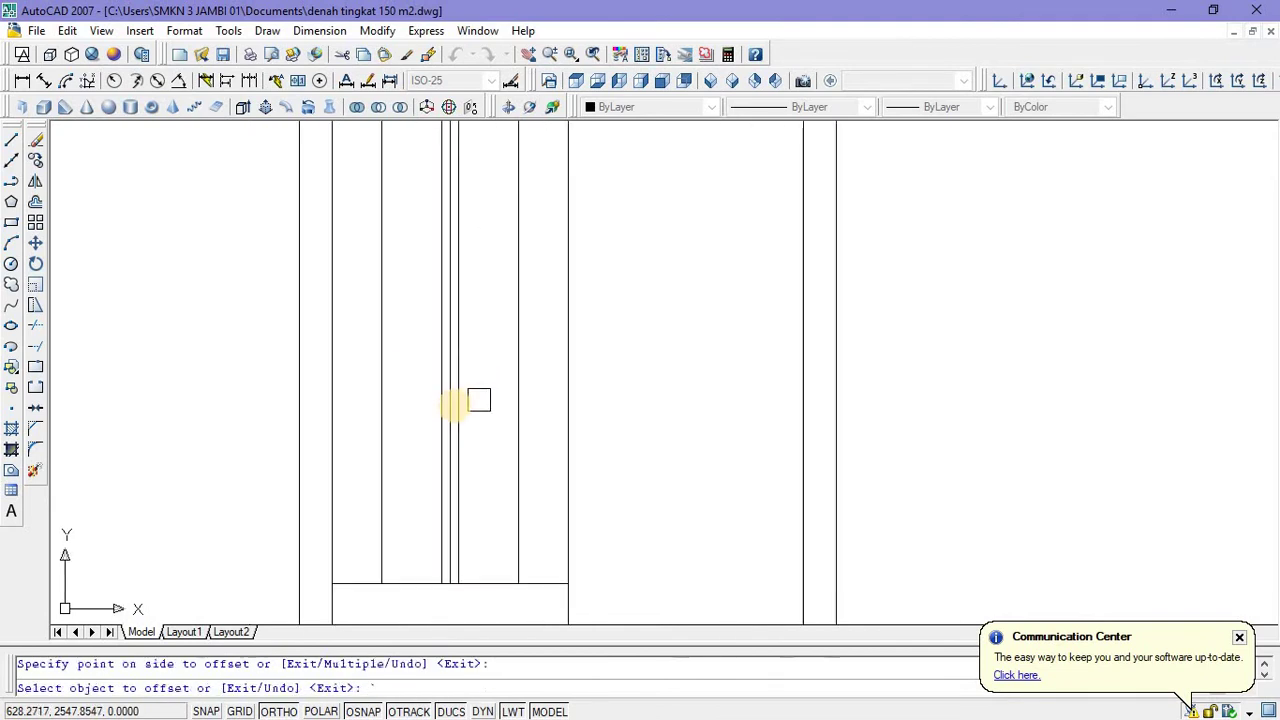
Draw a horizontal line across the left leaf's inner panel at its mid-height.
scroll(450, 405, up, 2)
scroll(462, 418, down, 2)
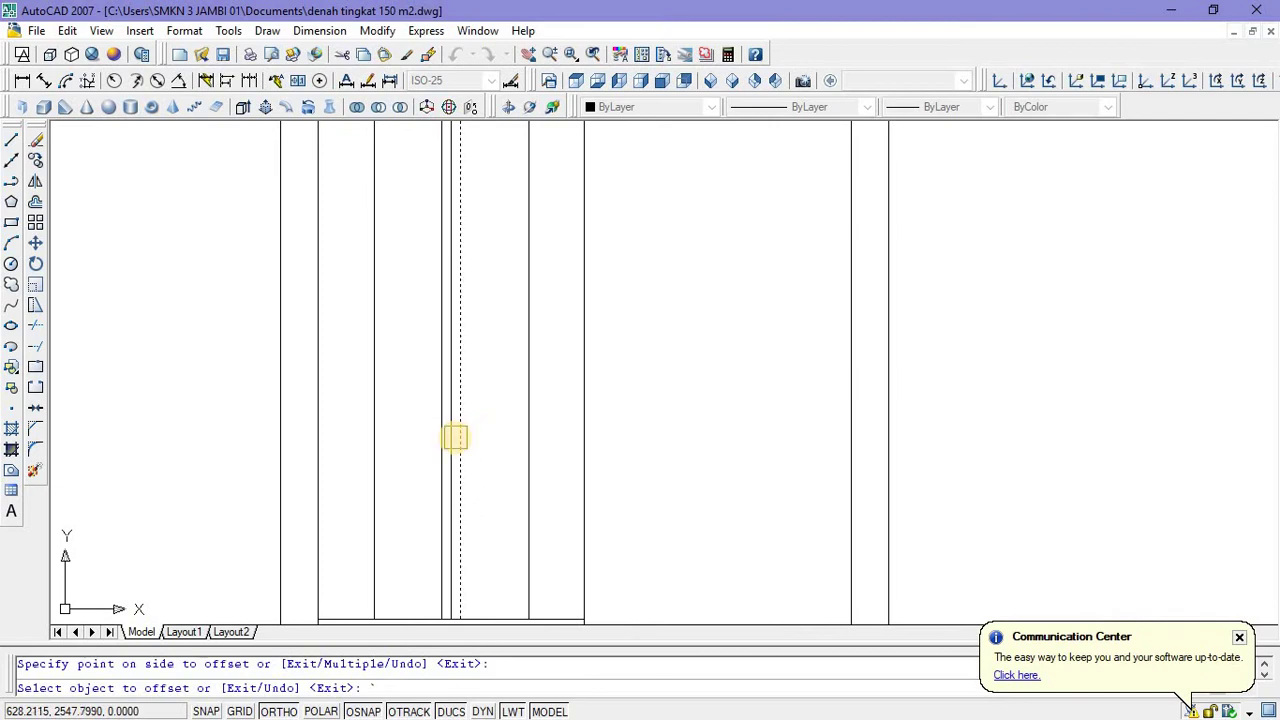
key(Escape)
scroll(450, 437, up, 2)
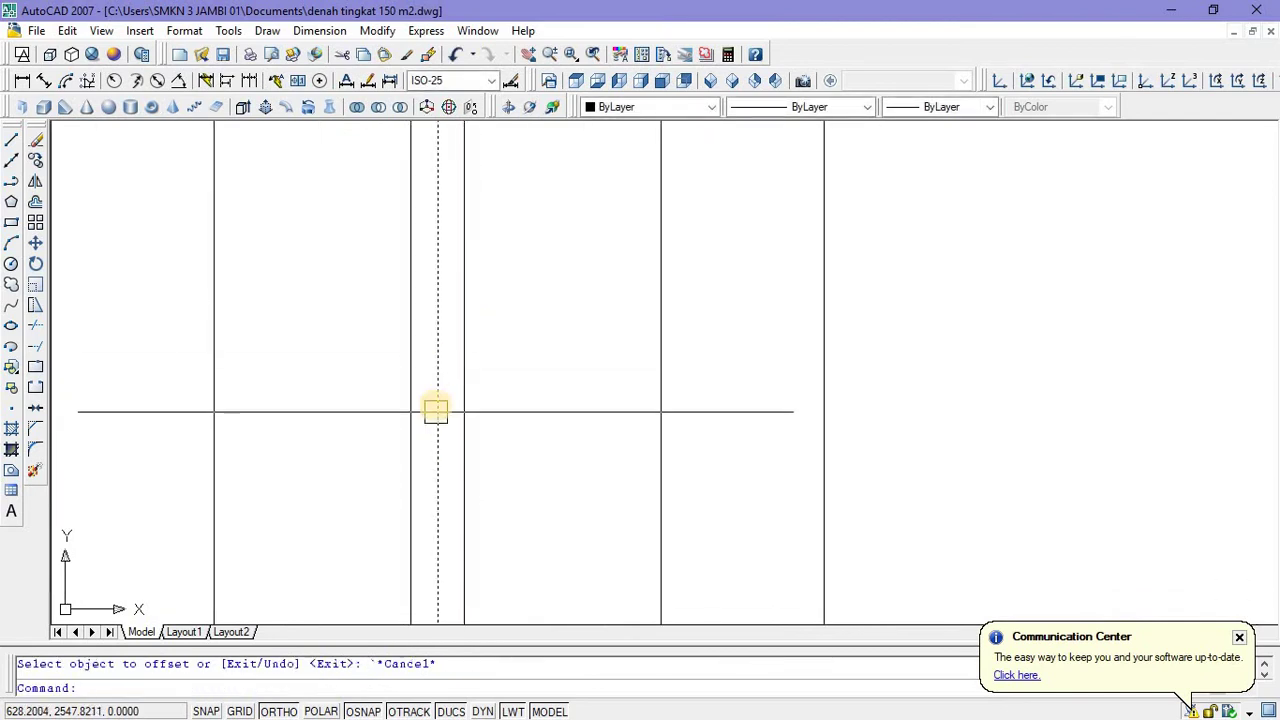
scroll(436, 405, up, 3)
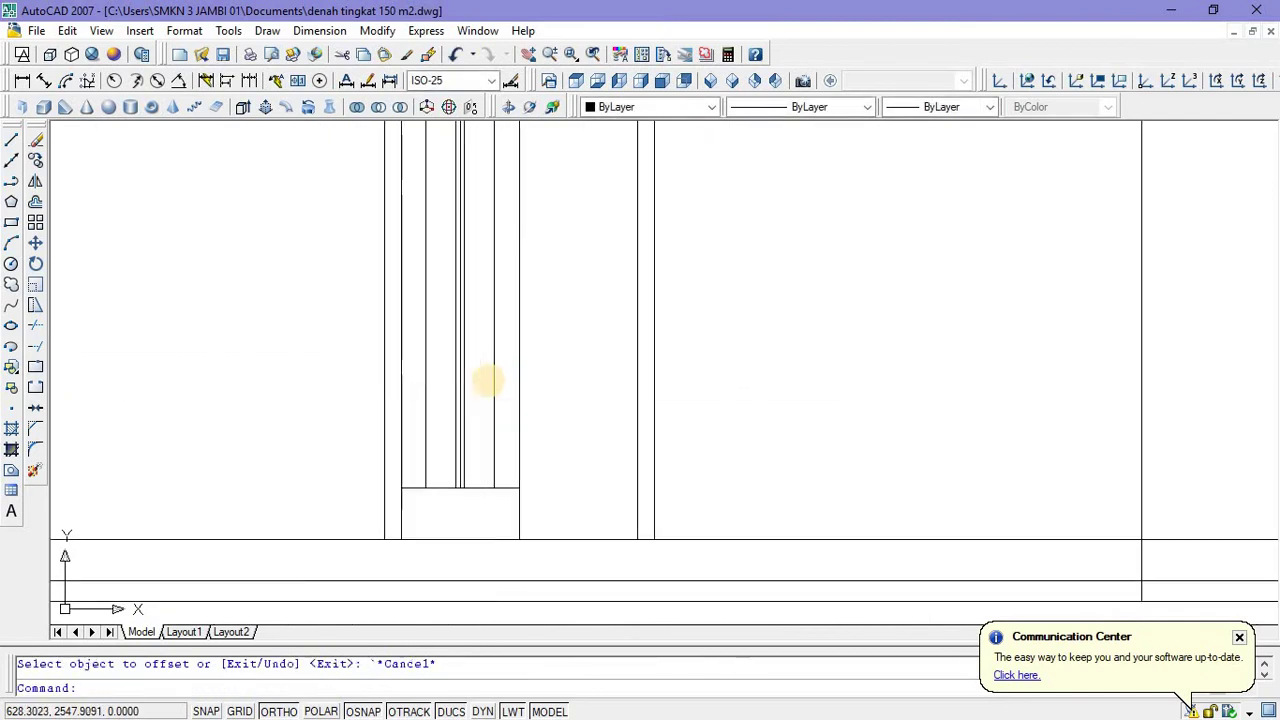
scroll(429, 329, down, 4)
scroll(431, 323, up, 4)
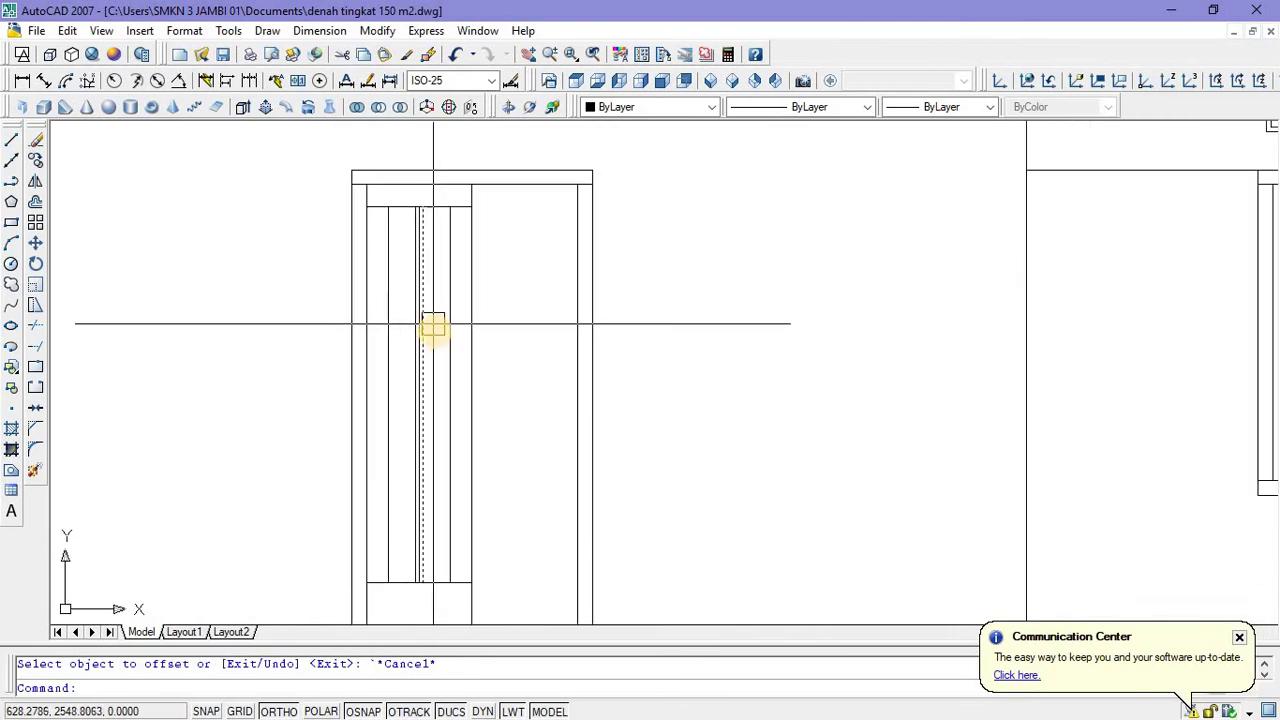
click(12, 145)
click(404, 384)
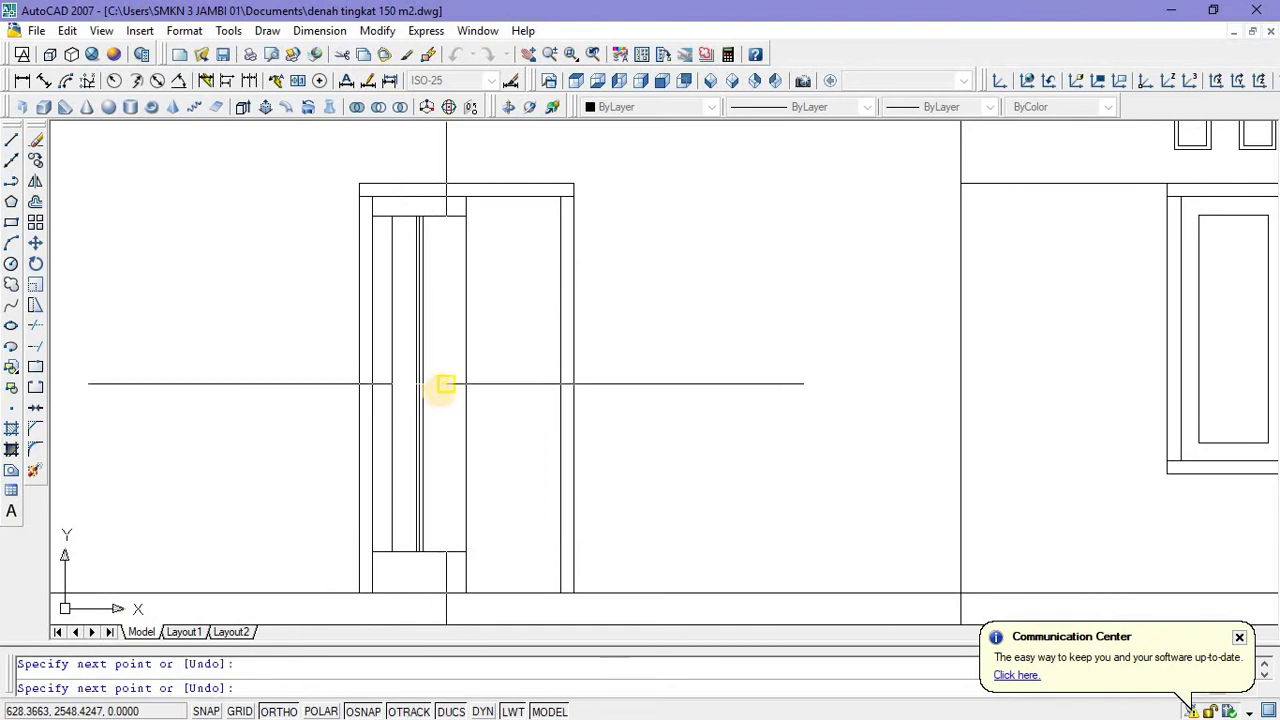
key(Escape)
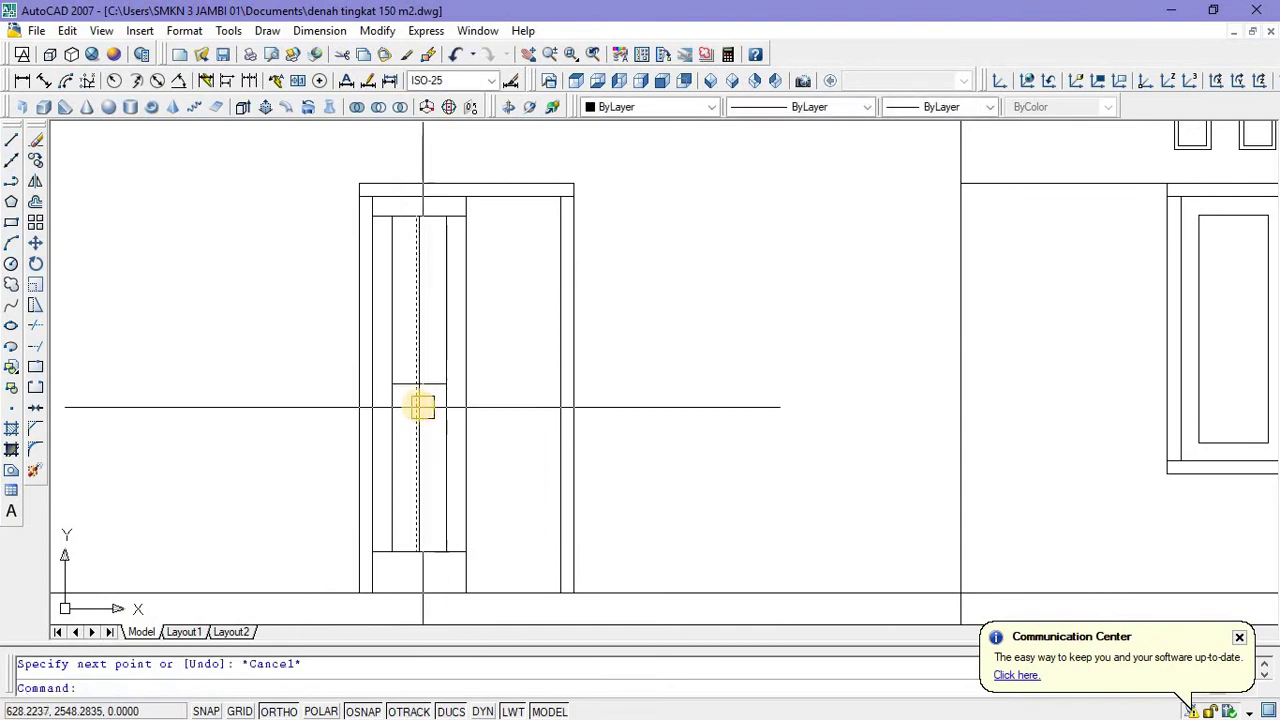
Draw a line along the upper half of the panel's left edge, and a horizontal line from its midpoint to the panel's right edge.
click(13, 141)
click(392, 215)
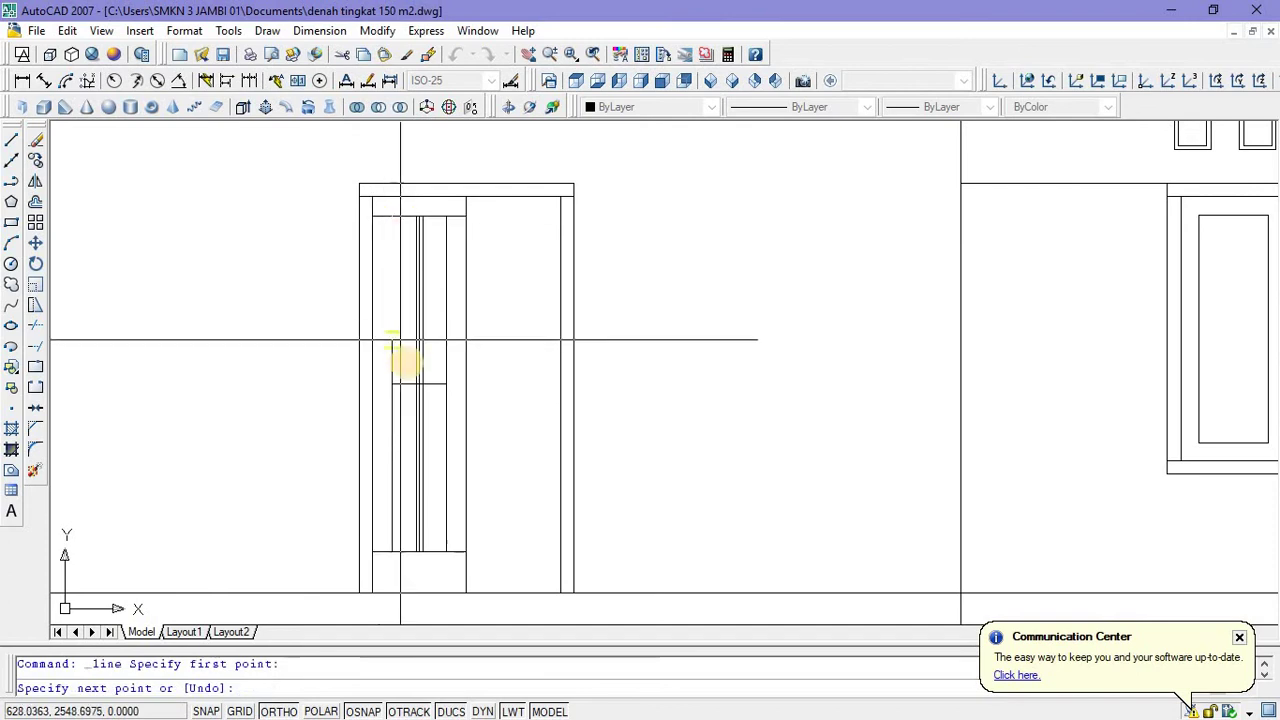
key(Escape)
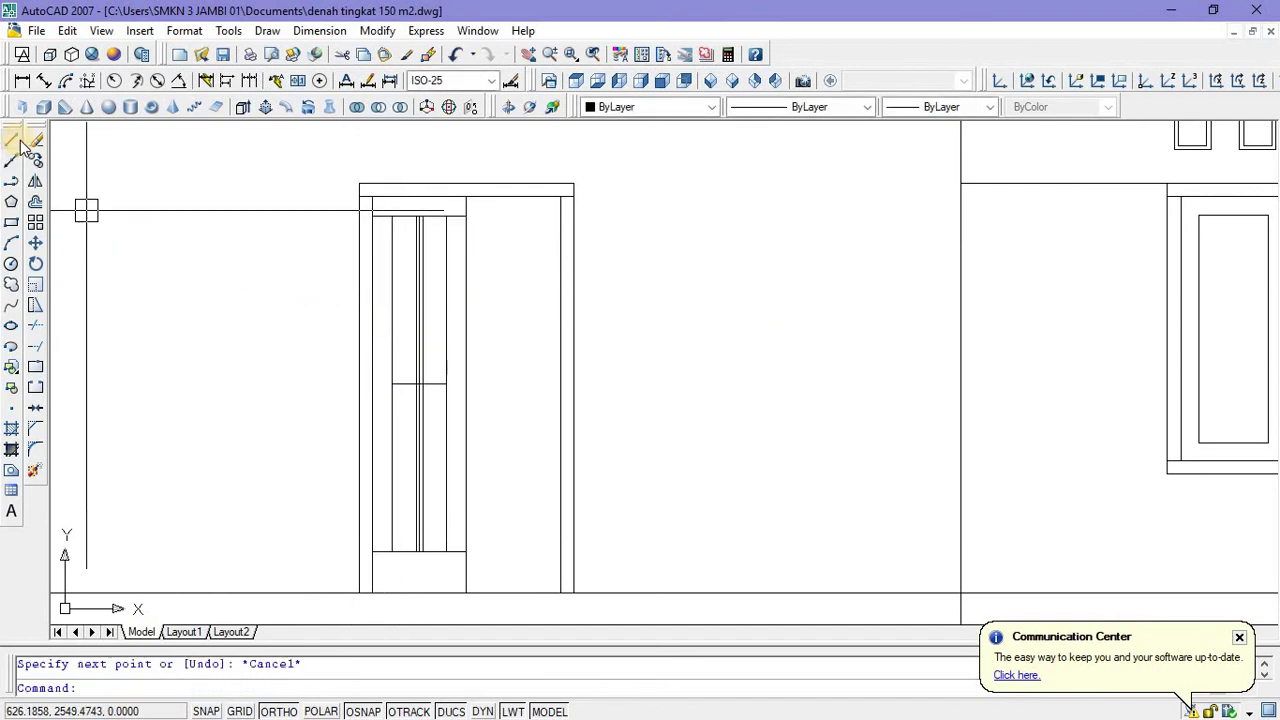
key(Return)
click(440, 300)
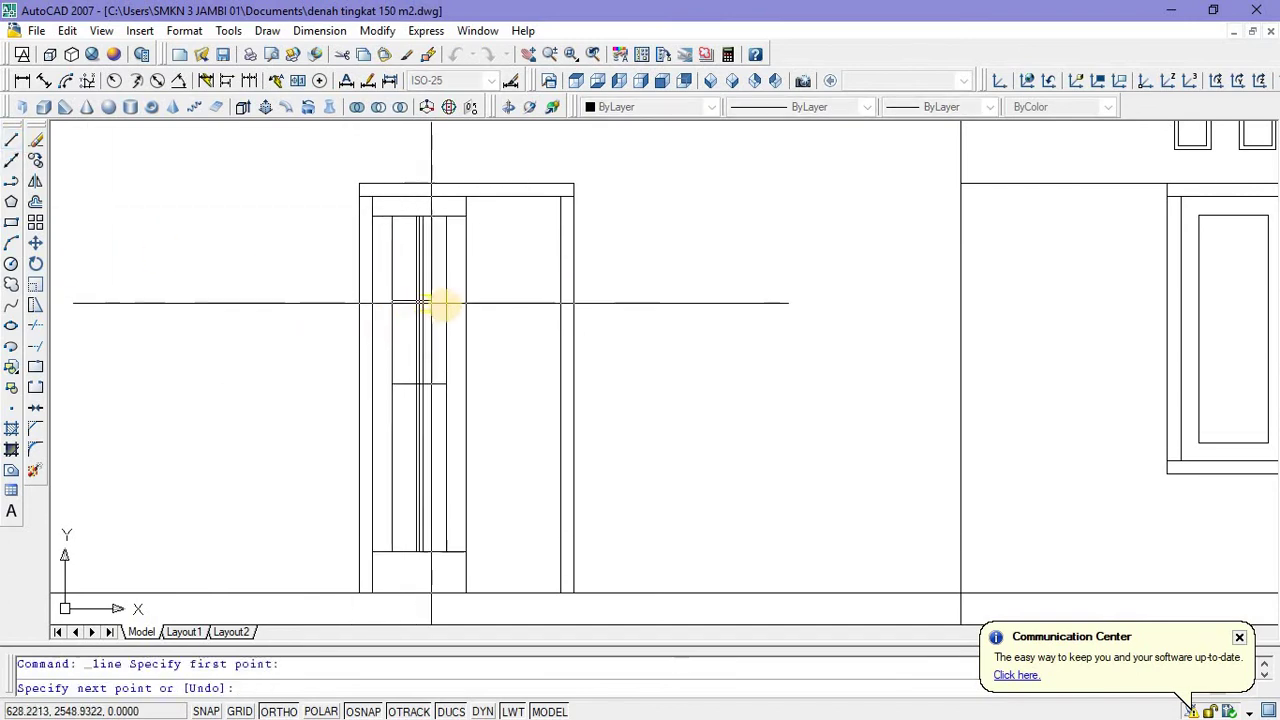
click(447, 301)
key(Escape)
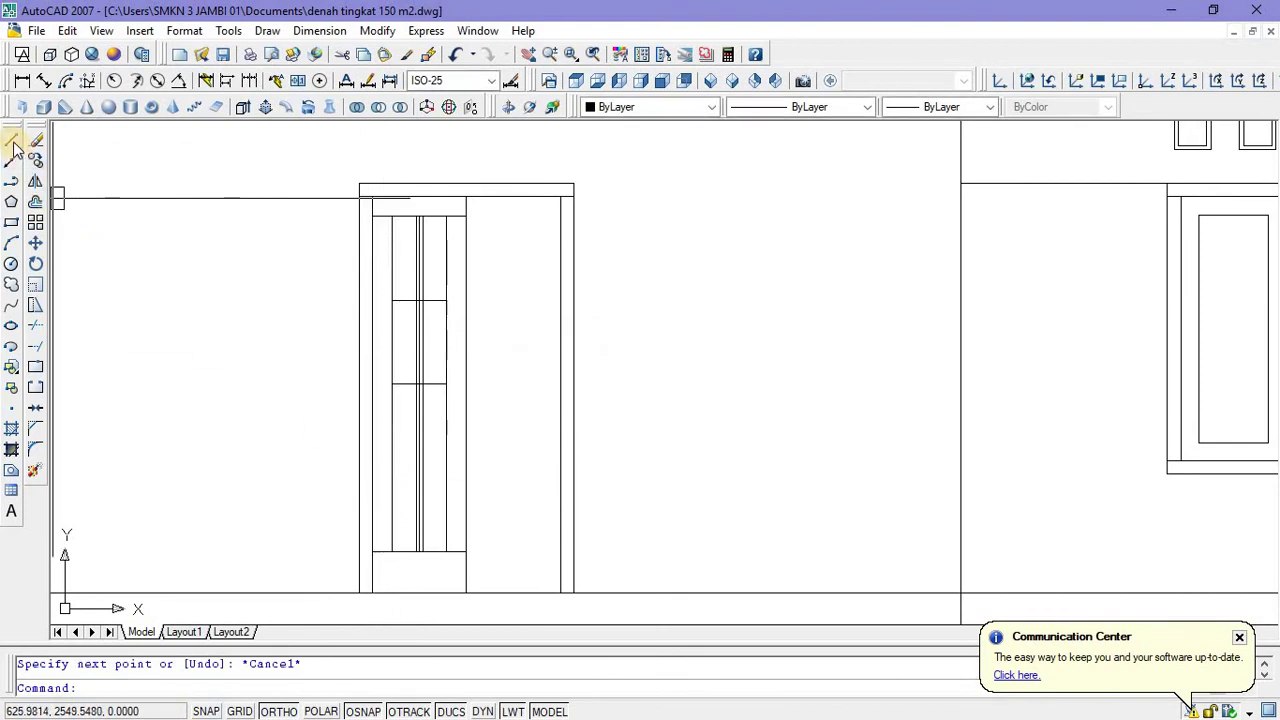
Draw a line along the lower half of the panel's left edge, and a horizontal line from its midpoint to the panel's right edge.
click(11, 140)
click(391, 385)
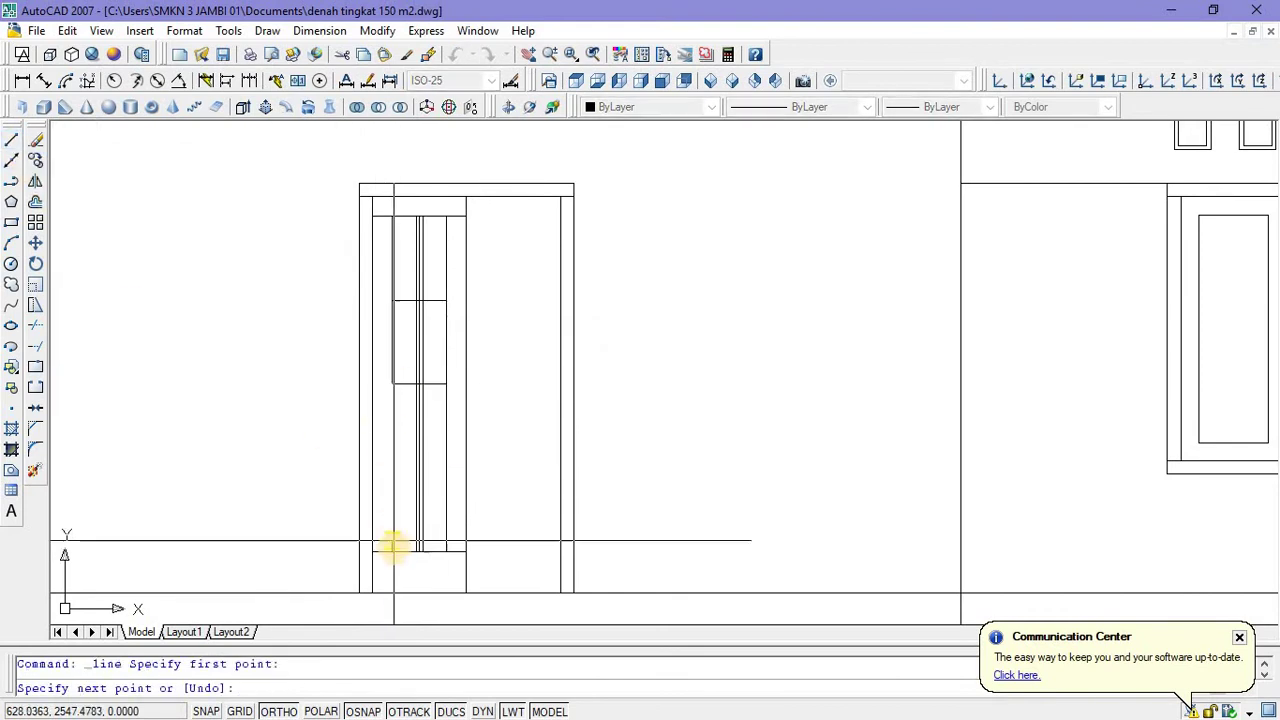
click(391, 546)
right_click(251, 366)
click(268, 377)
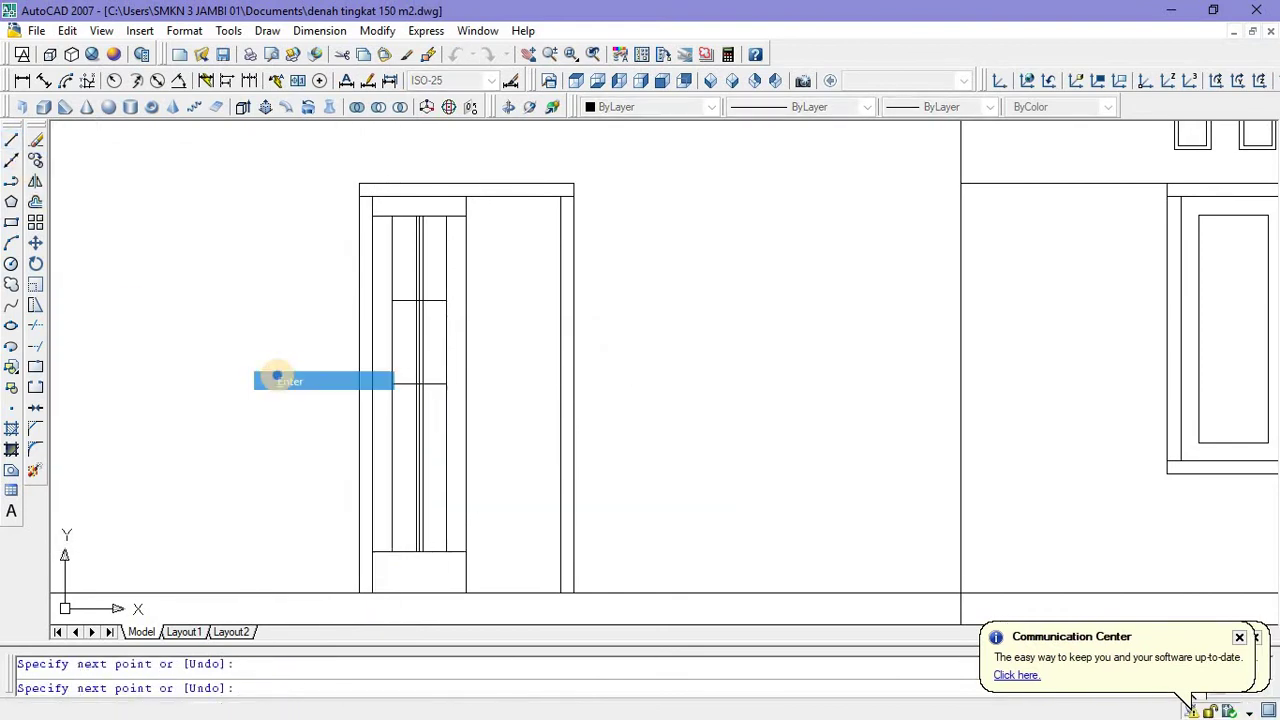
right_click(285, 377)
click(316, 387)
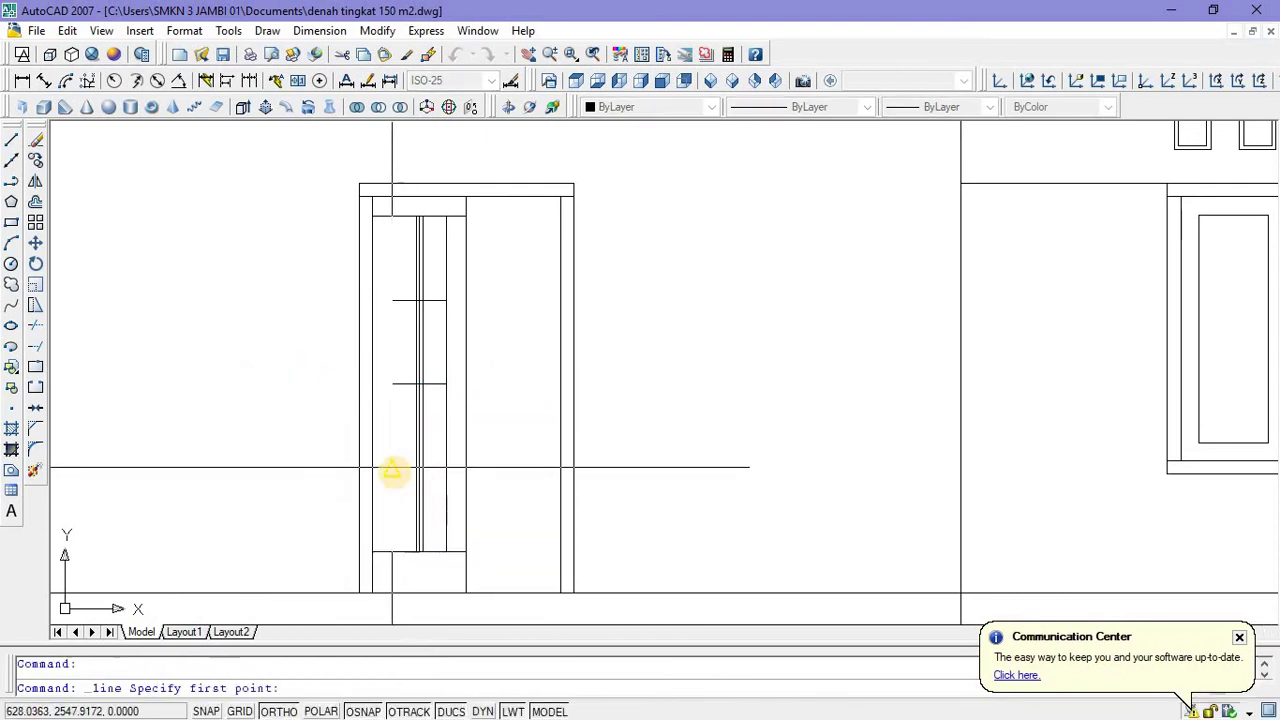
click(393, 468)
key(Escape)
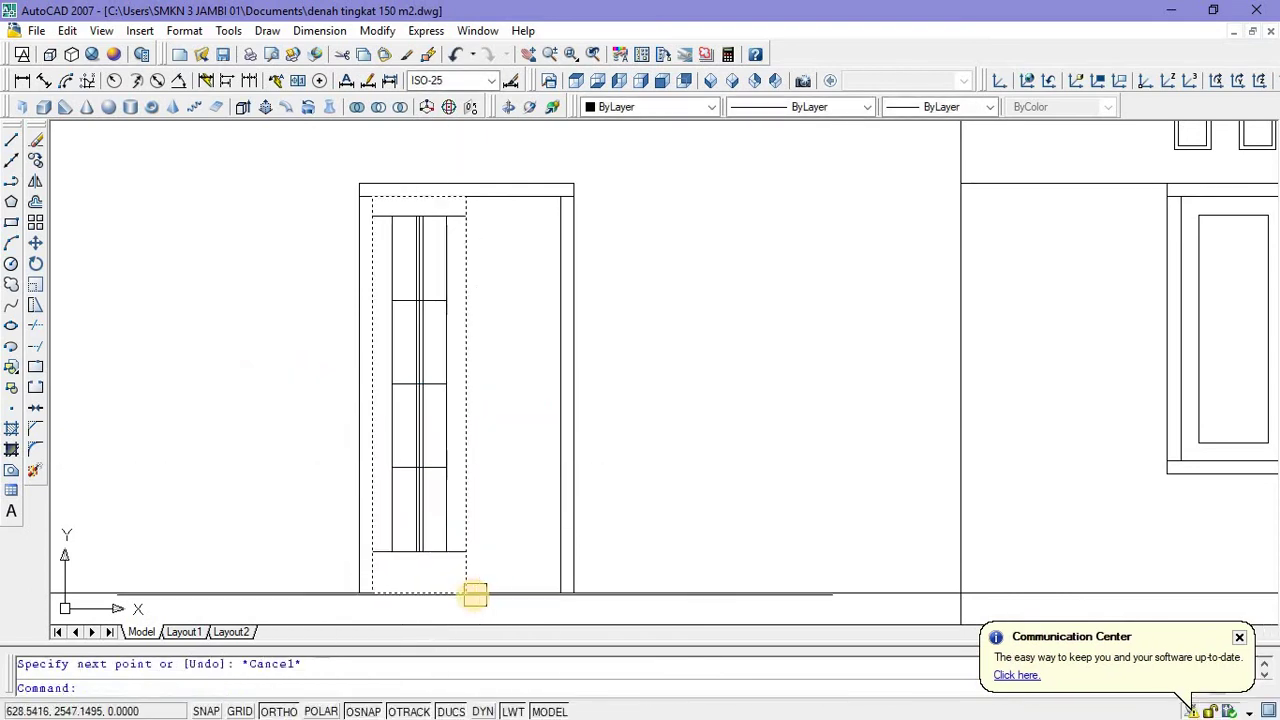
Offset the lowest horizontal dividing line of the panel by 0.02 to both sides.
text(o)
key(Return)
text(0)
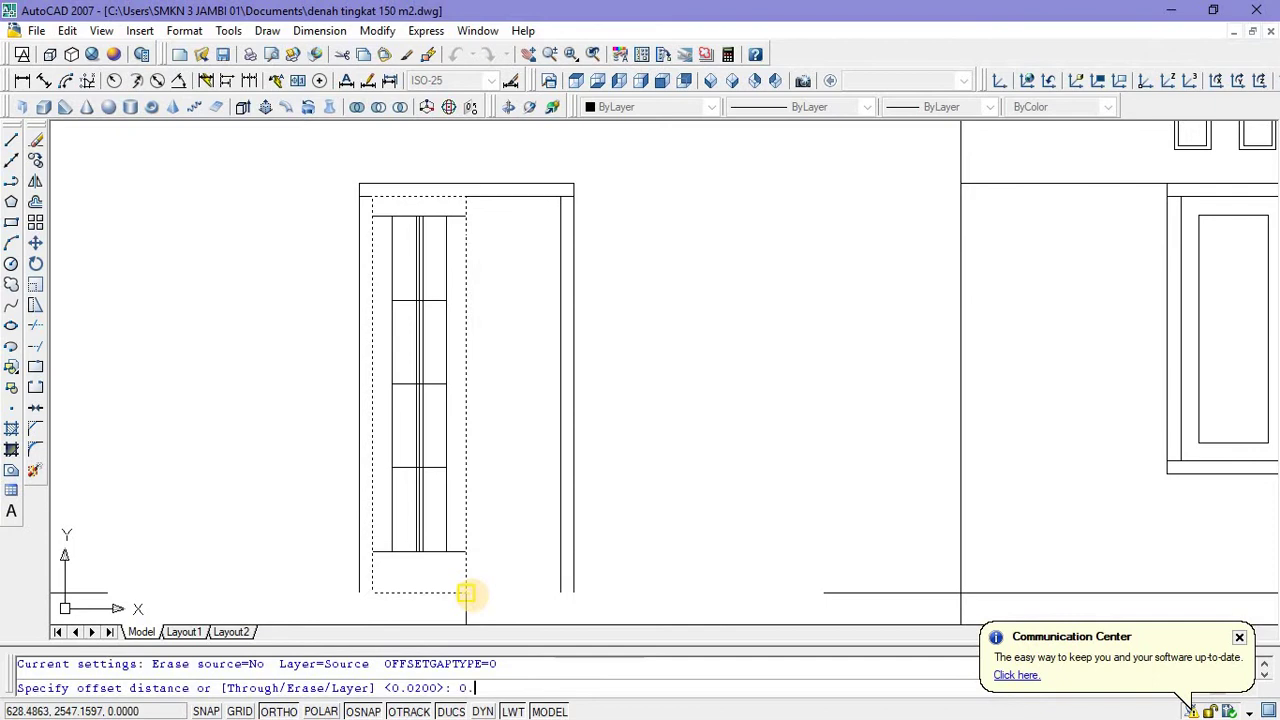
text(.02)
key(Return)
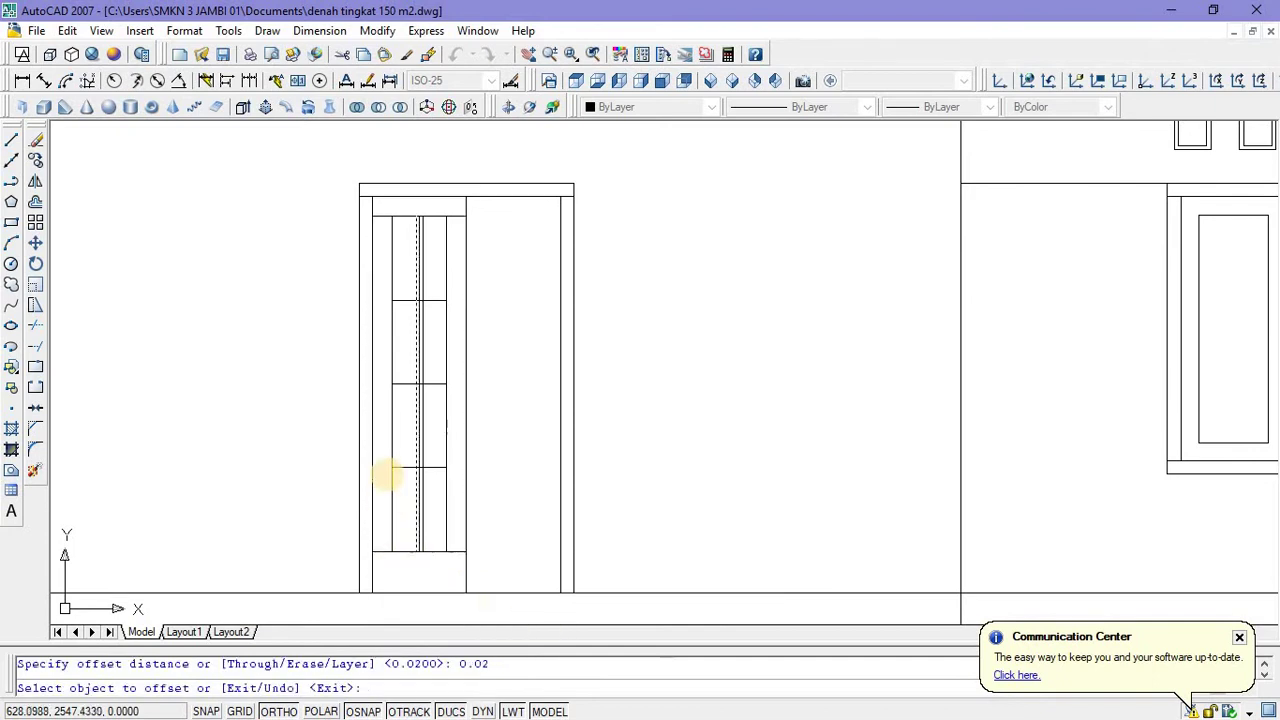
scroll(406, 478, up, 3)
click(437, 451)
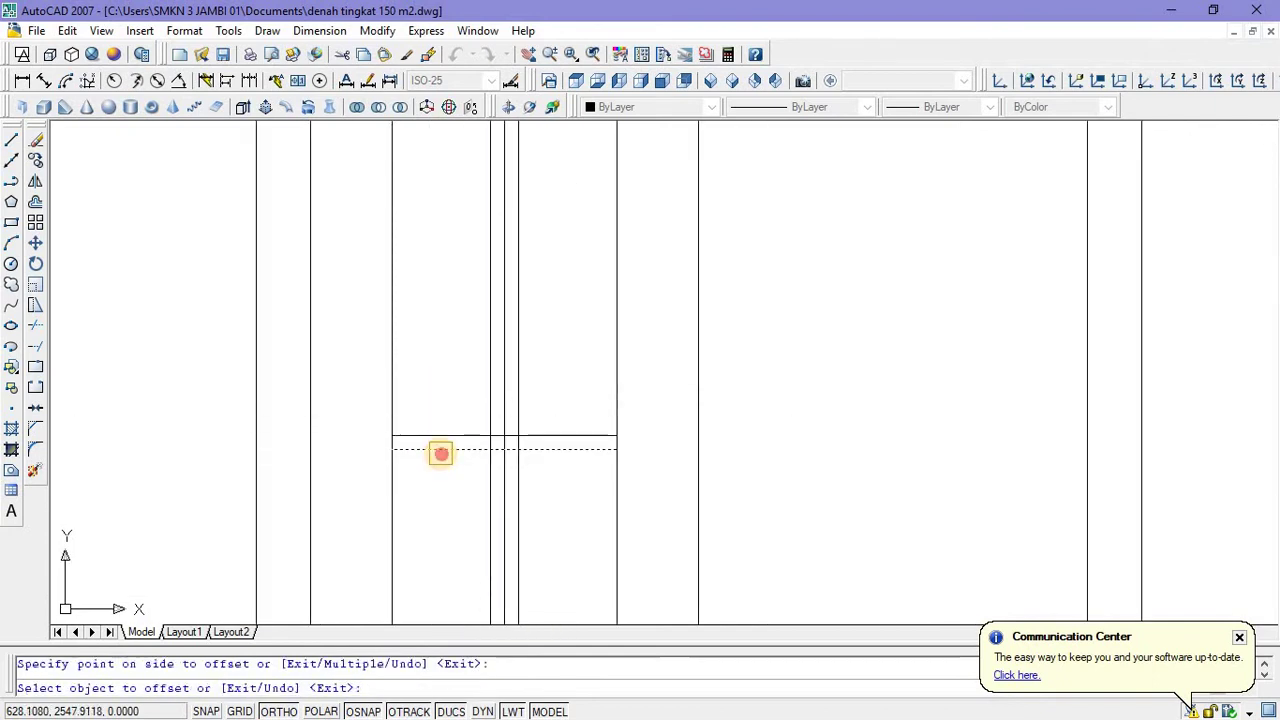
click(436, 490)
key(Escape)
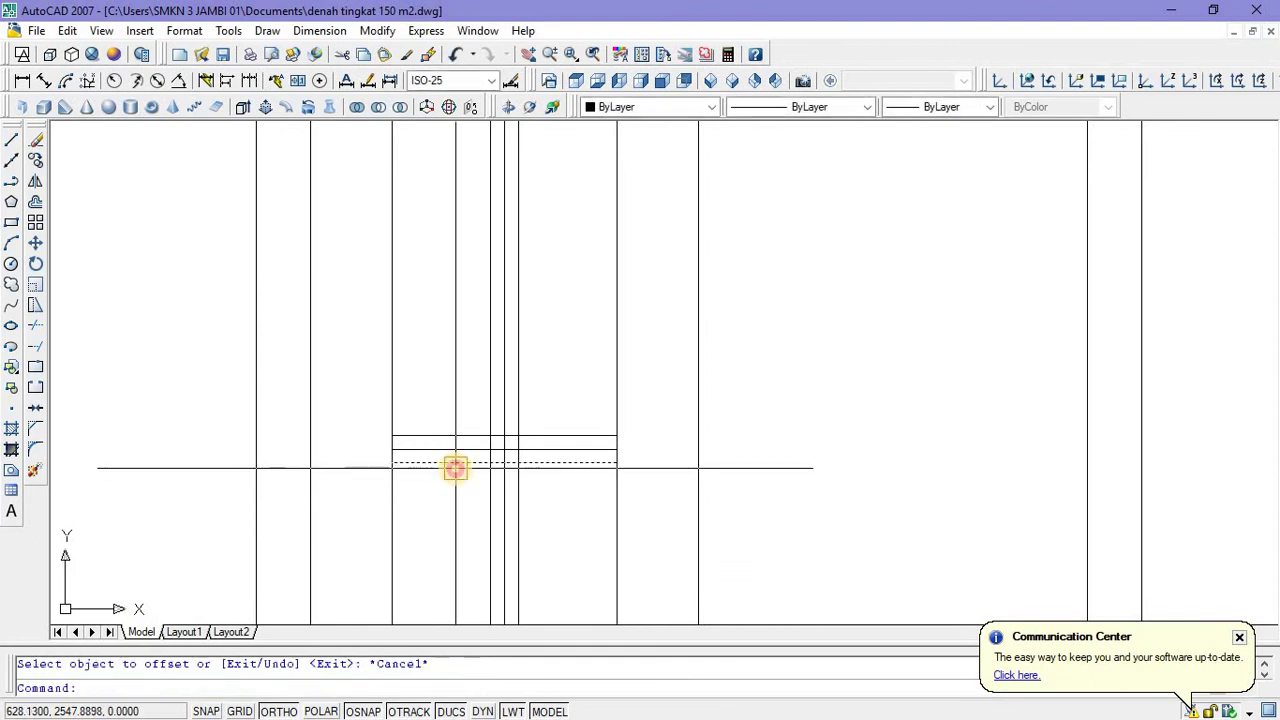
Copy the two offset lines of the lowest divider to the middle and upper horizontal dividing lines.
click(451, 463)
click(449, 435)
right_click(447, 395)
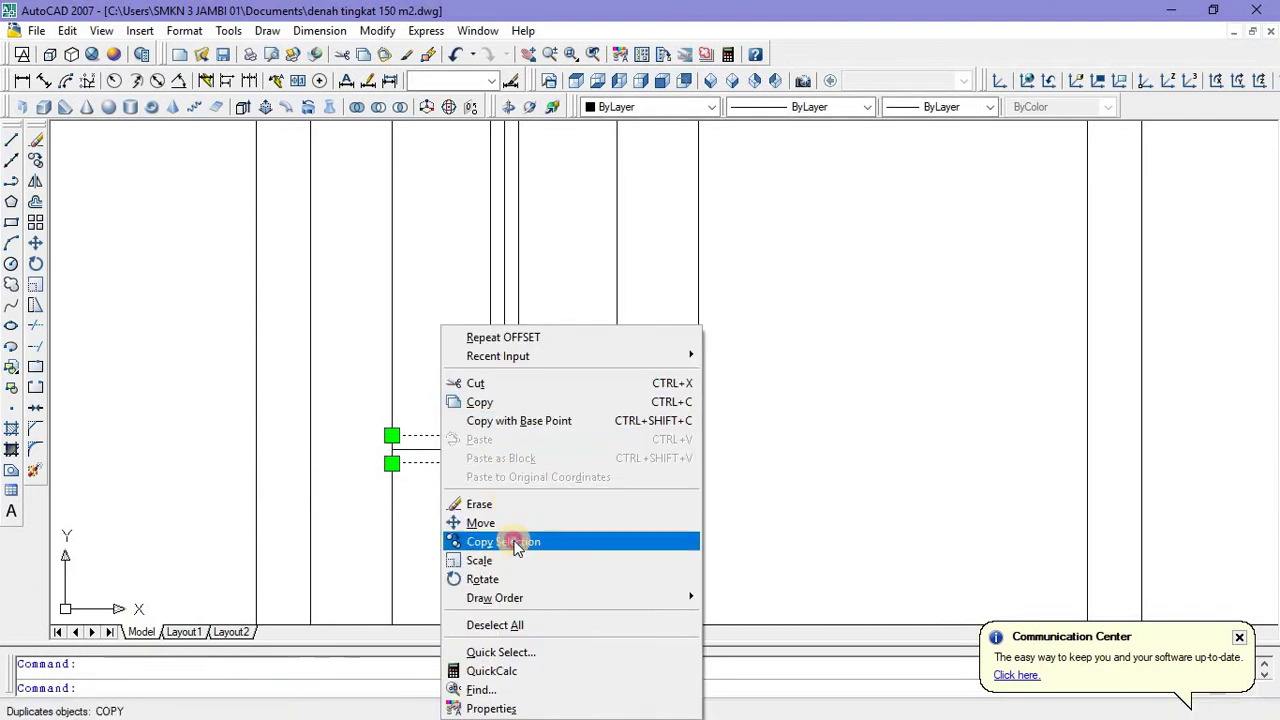
click(480, 536)
click(616, 450)
scroll(580, 430, down, 3)
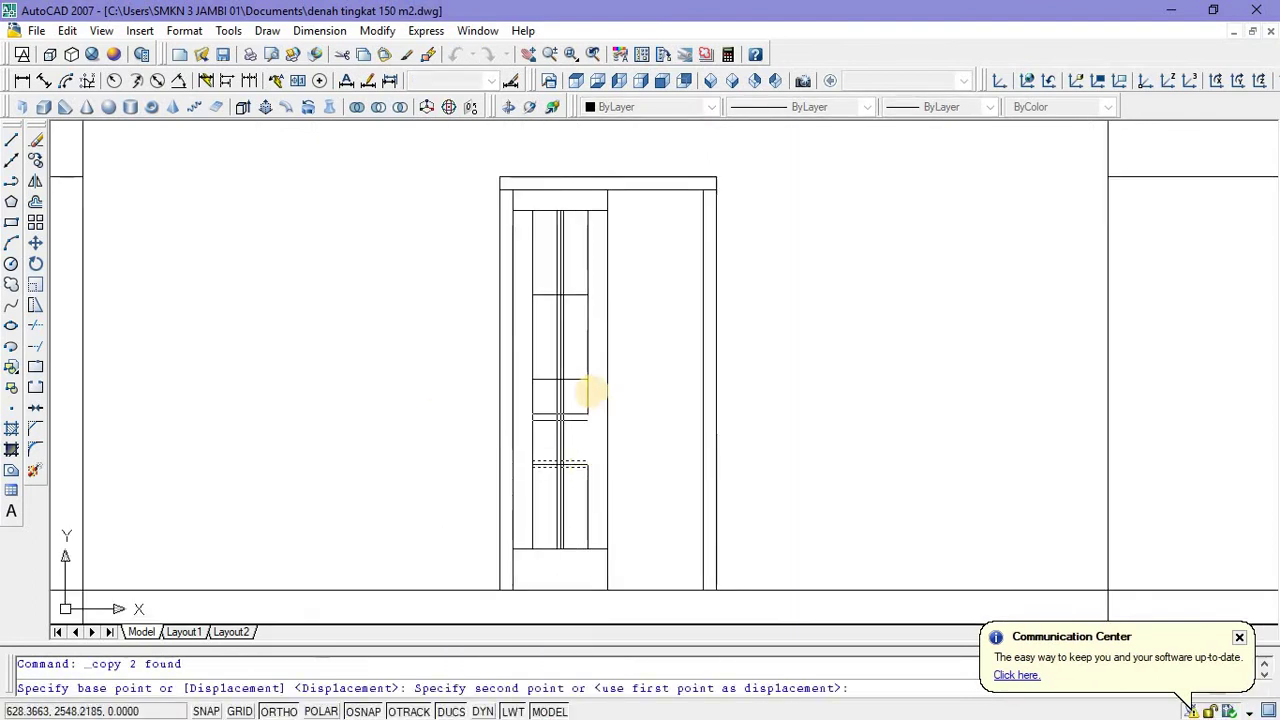
scroll(591, 385, up, 3)
click(570, 362)
middle_drag(569, 362, 550, 515)
click(553, 271)
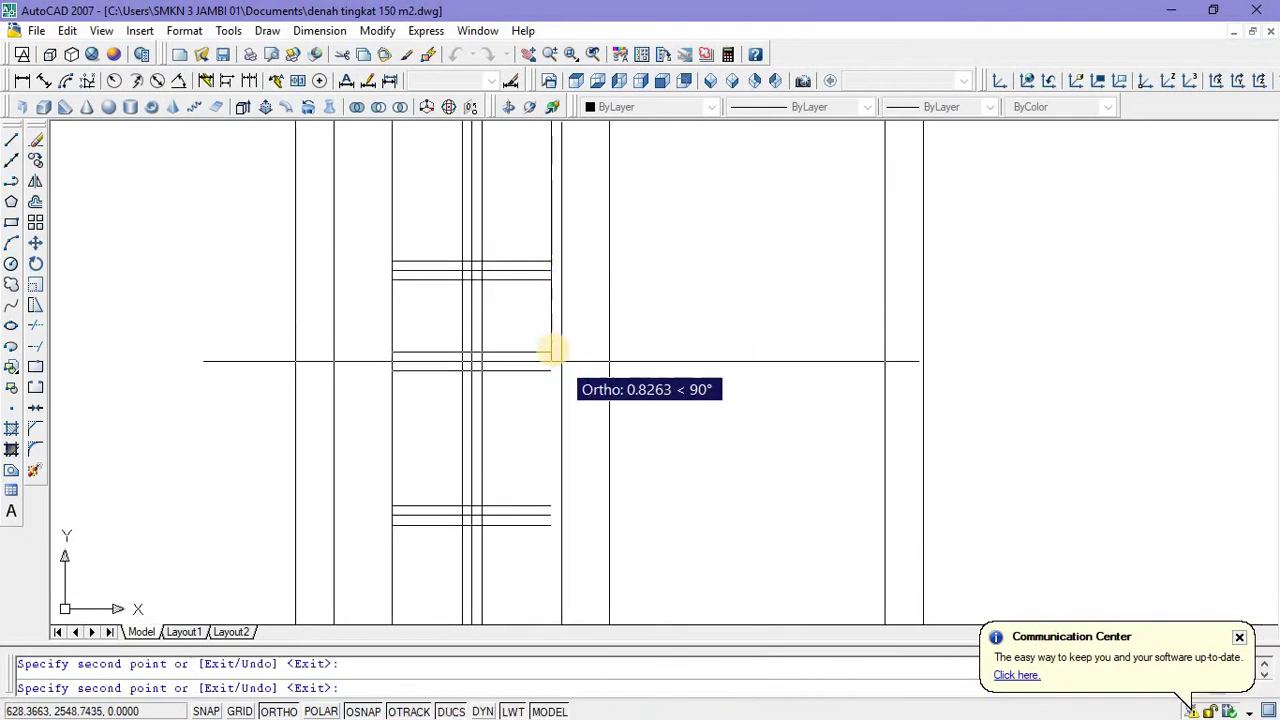
key(Escape)
Erase the panel's vertical centre line and the centre line of the upper horizontal divider.
scroll(520, 449, down, 3)
scroll(491, 337, up, 5)
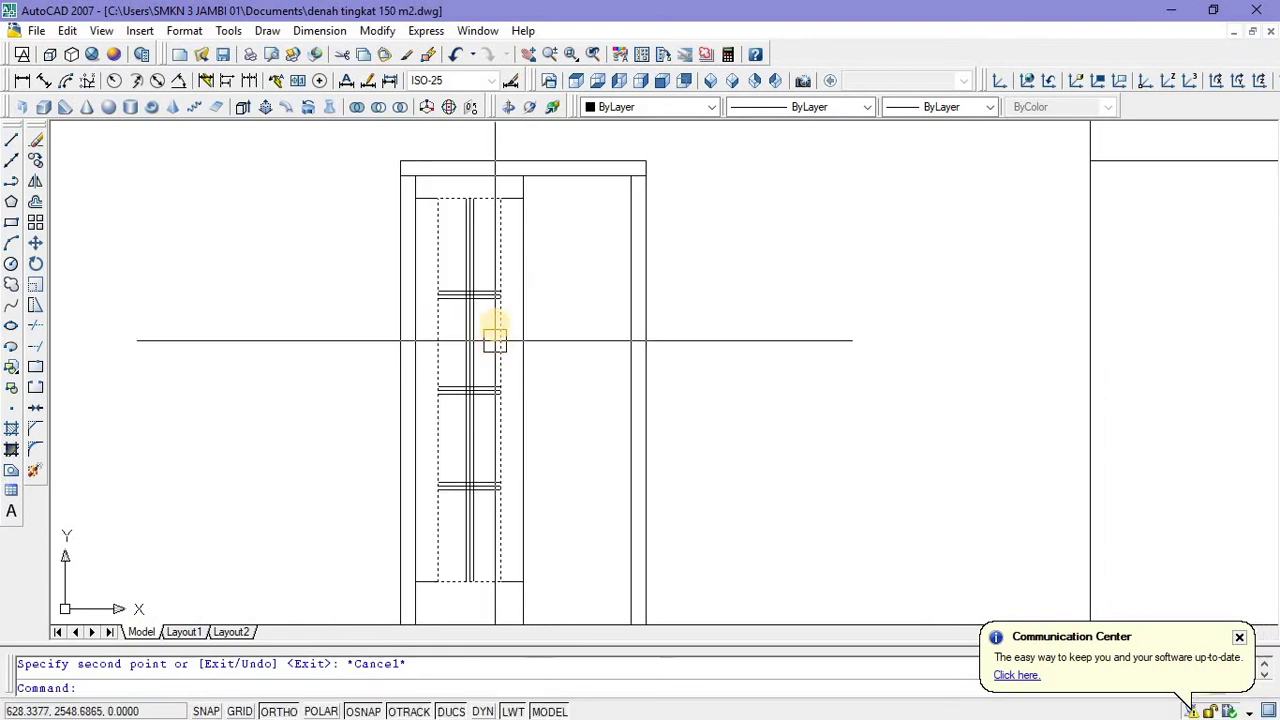
click(478, 303)
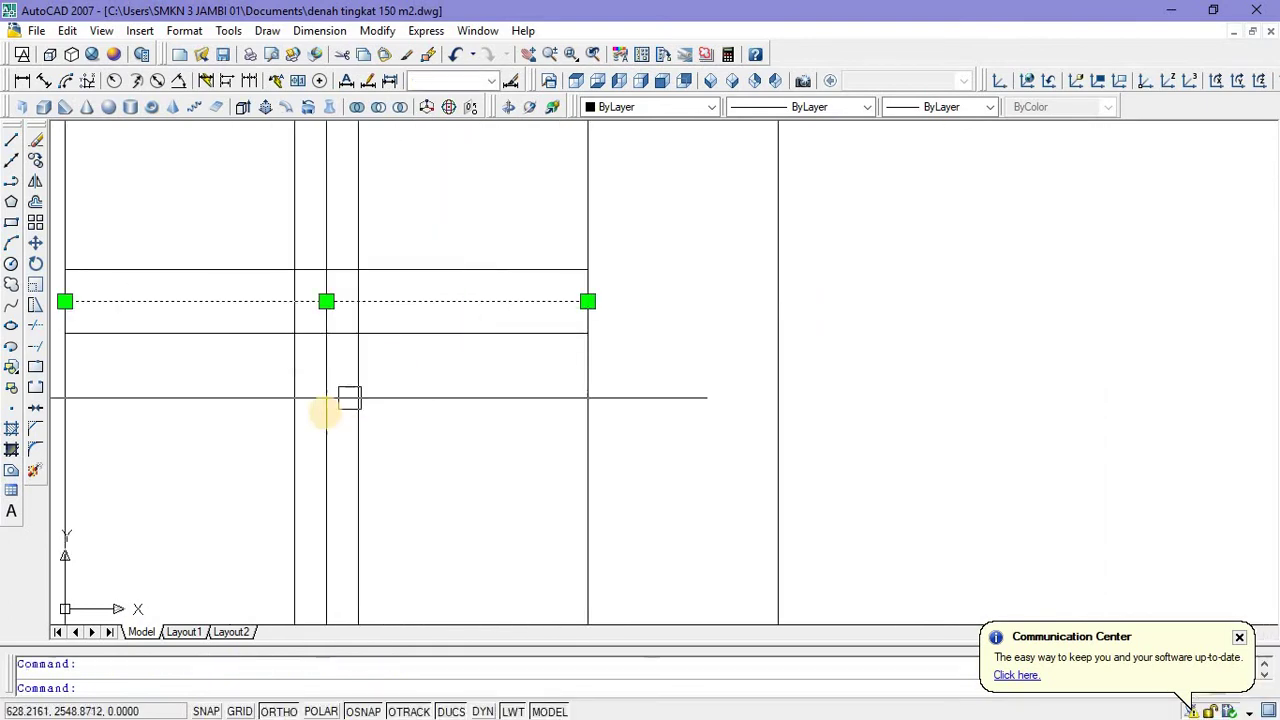
click(327, 410)
key(Delete)
Erase the centre lines of the middle and lower horizontal dividers.
scroll(380, 314, down, 2)
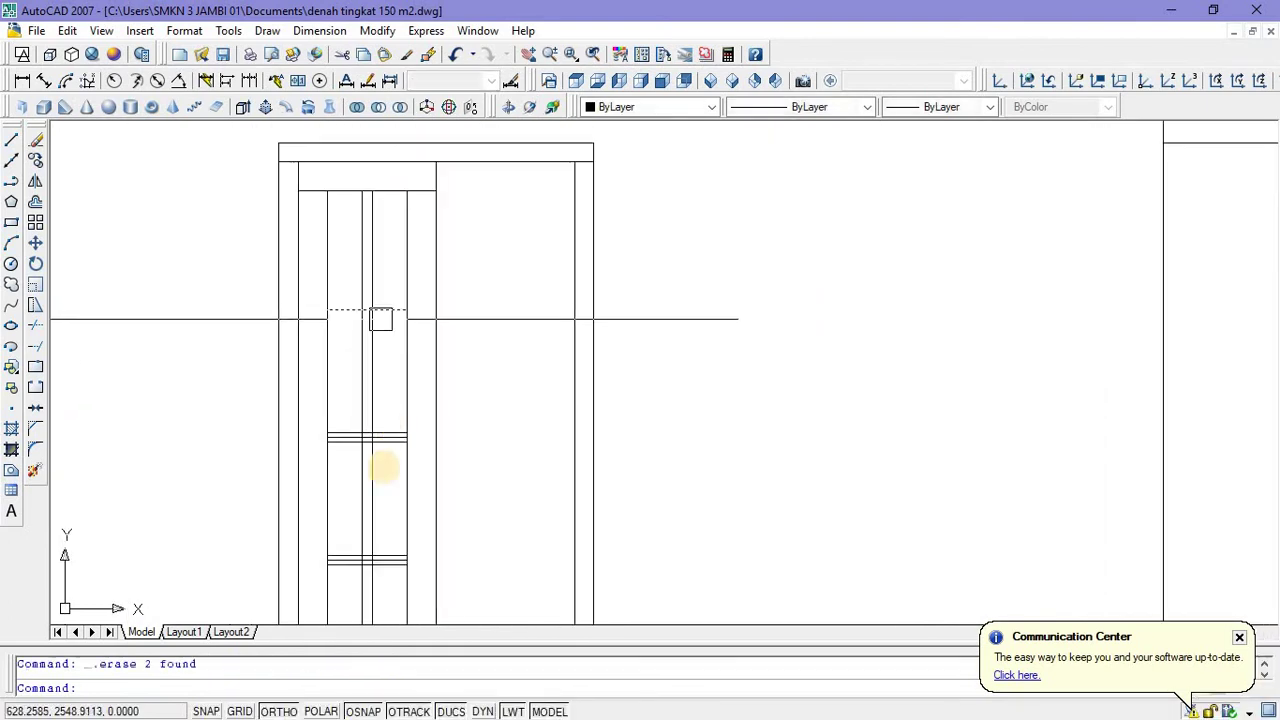
scroll(386, 420, up, 4)
scroll(387, 367, down, 1)
click(377, 280)
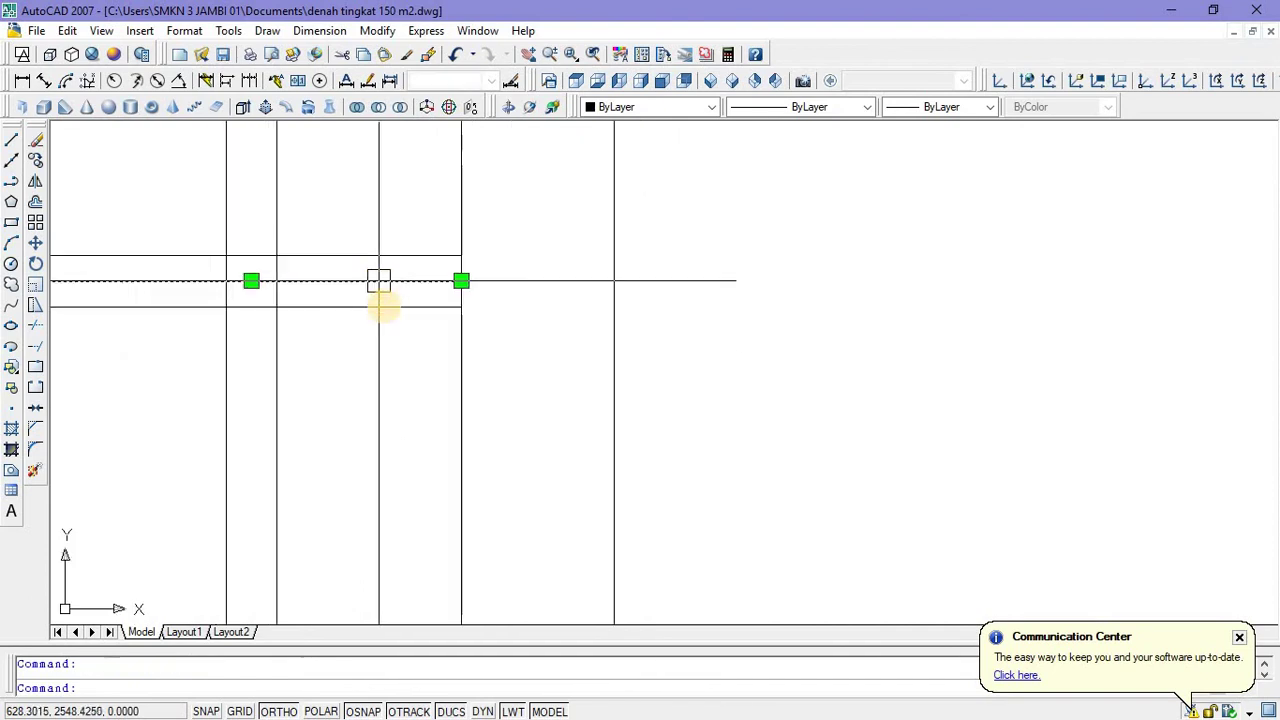
scroll(371, 286, up, 2)
key(Escape)
scroll(362, 327, up, 1)
scroll(362, 327, up, 1)
click(380, 249)
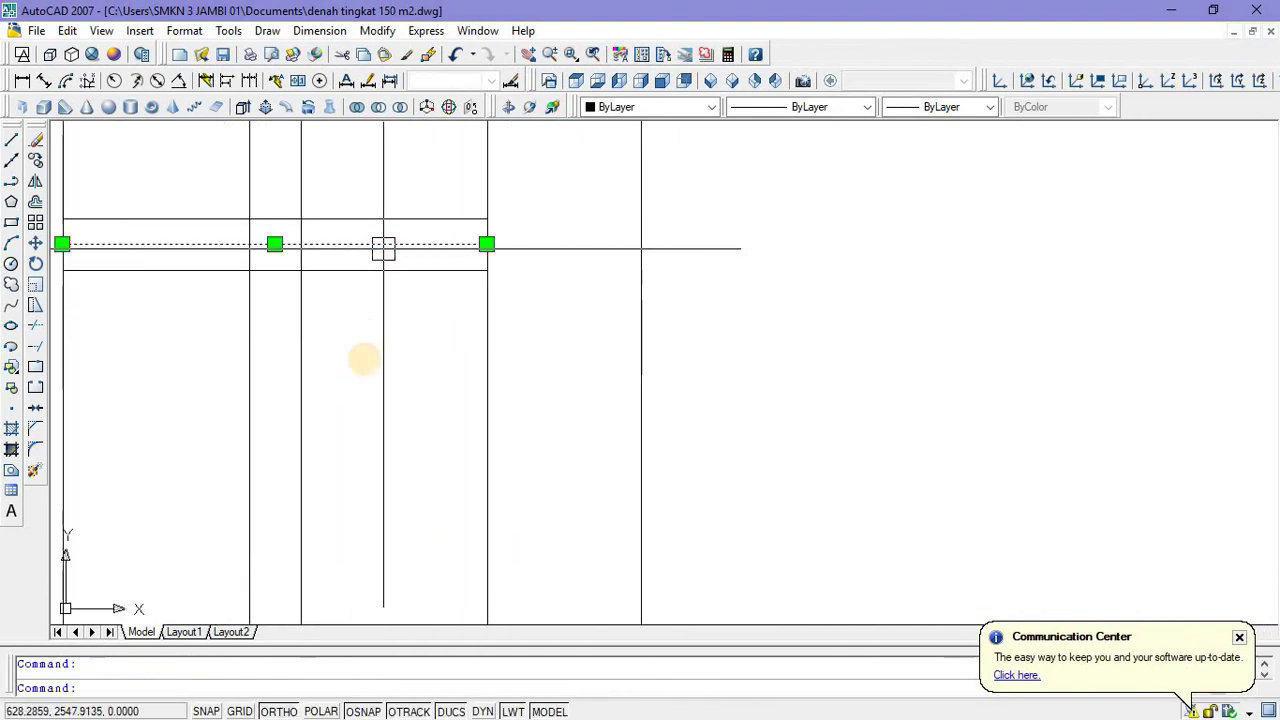
key(Delete)
Trim the horizontal divider lines where they cross the vertical divider in the left leaf's panel.
mouse_move(380, 251)
middle_down()
mouse_move(374, 406)
mouse_move(391, 505)
middle_up()
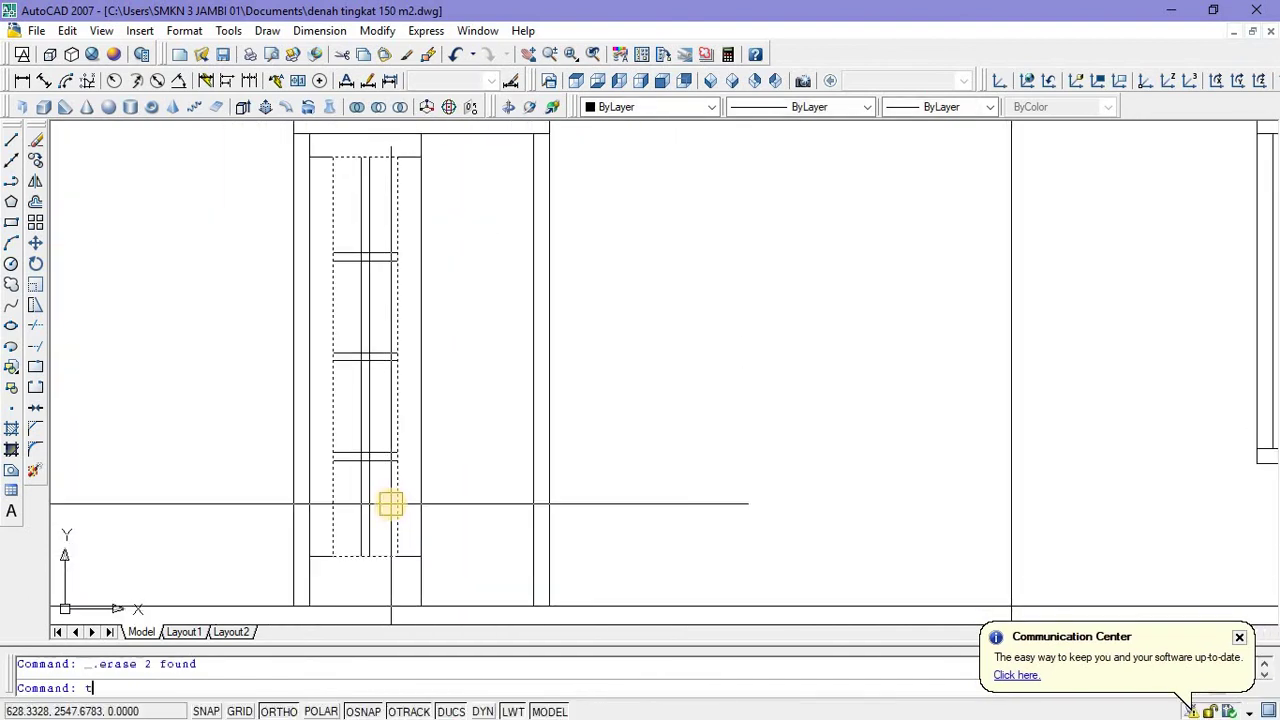
key(Return)
key(Return)
scroll(365, 458, up, 3)
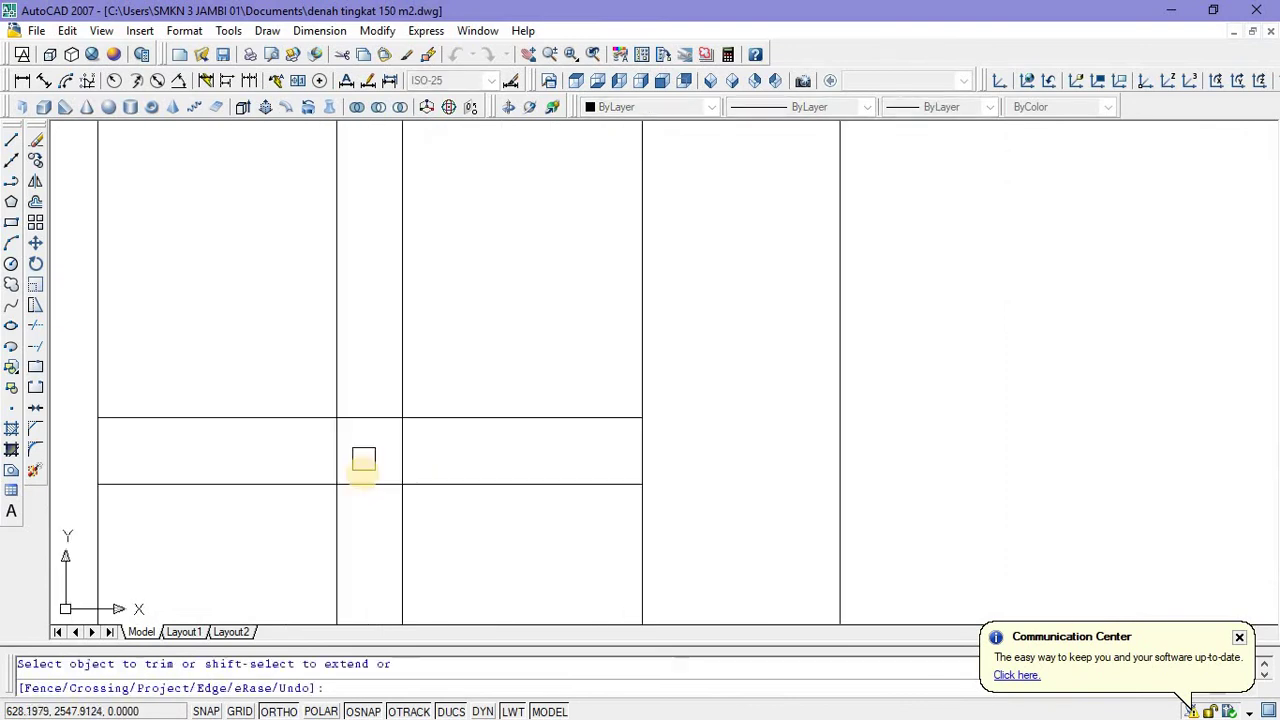
scroll(363, 420, down, 3)
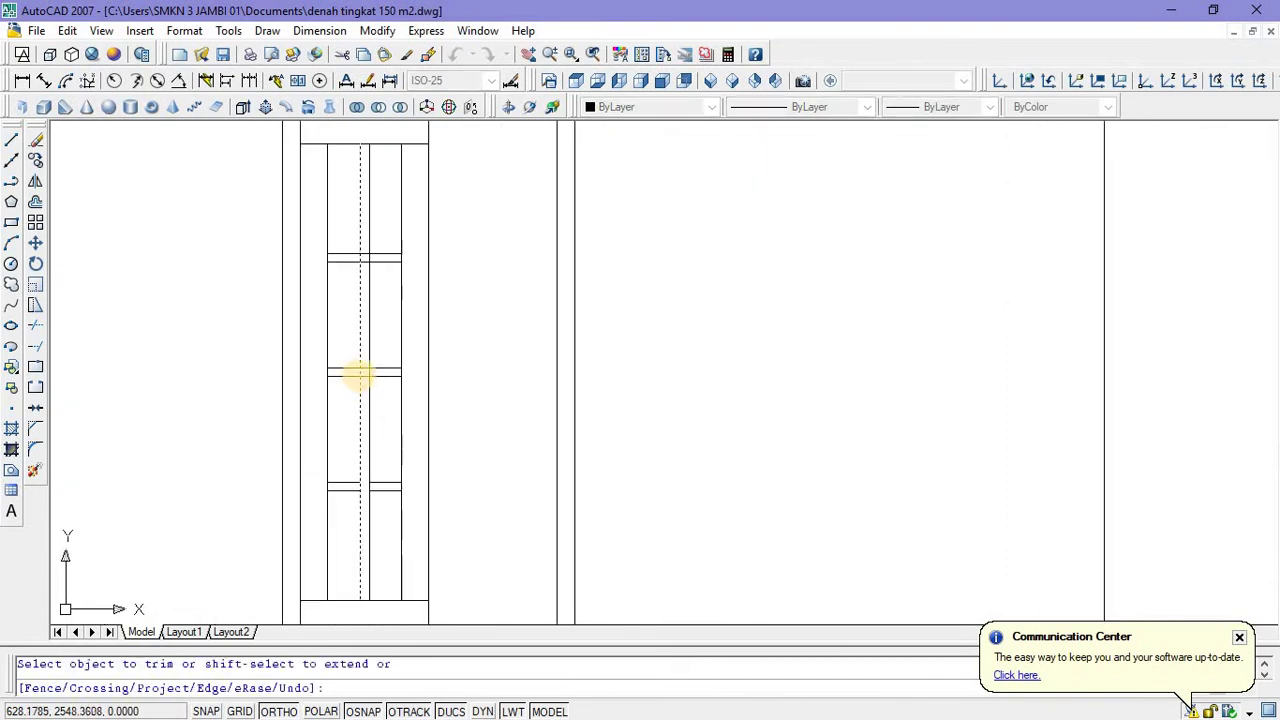
scroll(362, 372, up, 1)
mouse_move(377, 372)
middle_down()
mouse_move(386, 429)
mouse_move(386, 280)
middle_up()
scroll(368, 338, up, 2)
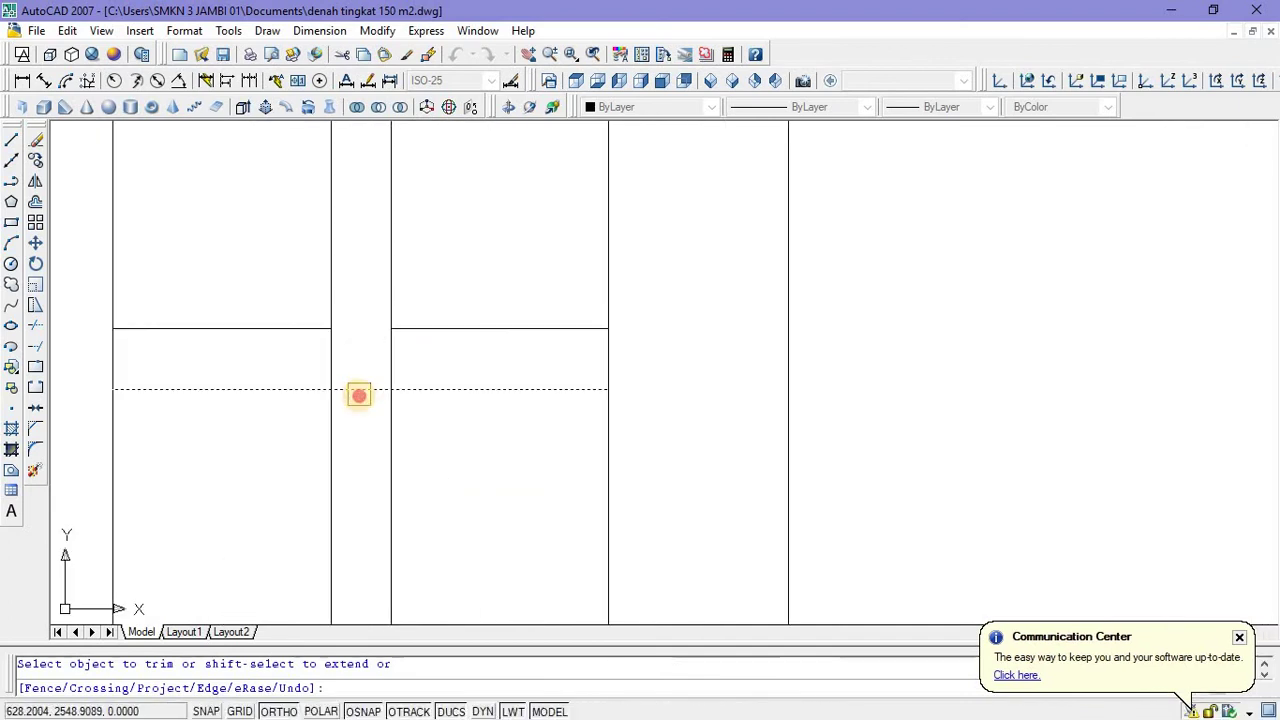
click(359, 395)
scroll(386, 391, down, 3)
scroll(369, 343, up, 2)
key(Escape)
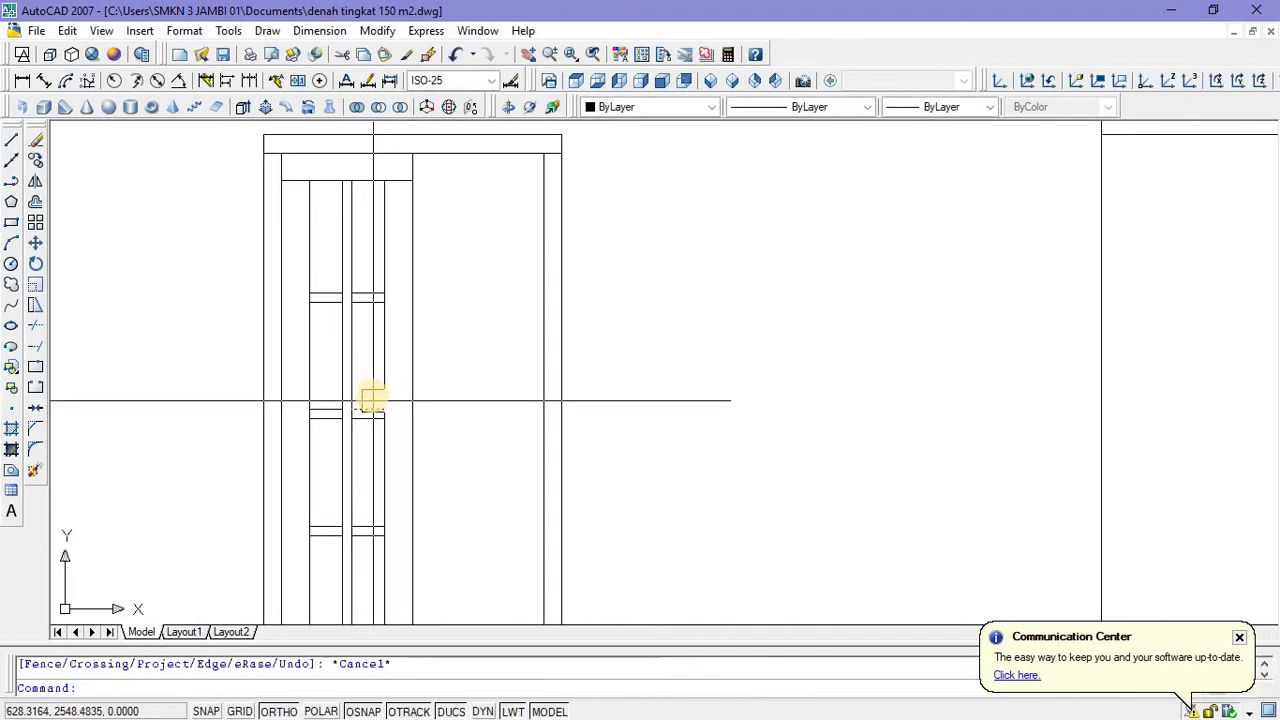
Draw a rectangle over the upper-left pane, from the panel's top-left corner to the corner between the vertical and upper horizontal dividers.
click(11, 223)
scroll(287, 203, up, 2)
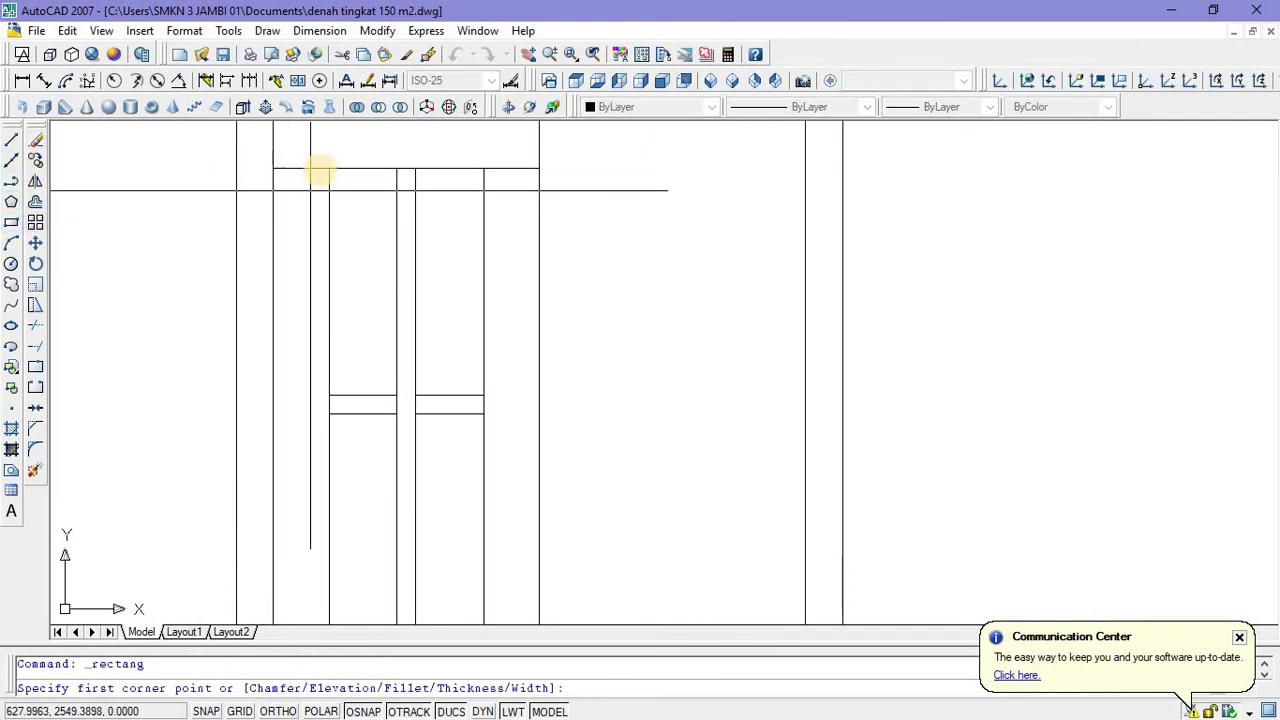
click(326, 182)
middle_drag(326, 182, 398, 393)
click(398, 393)
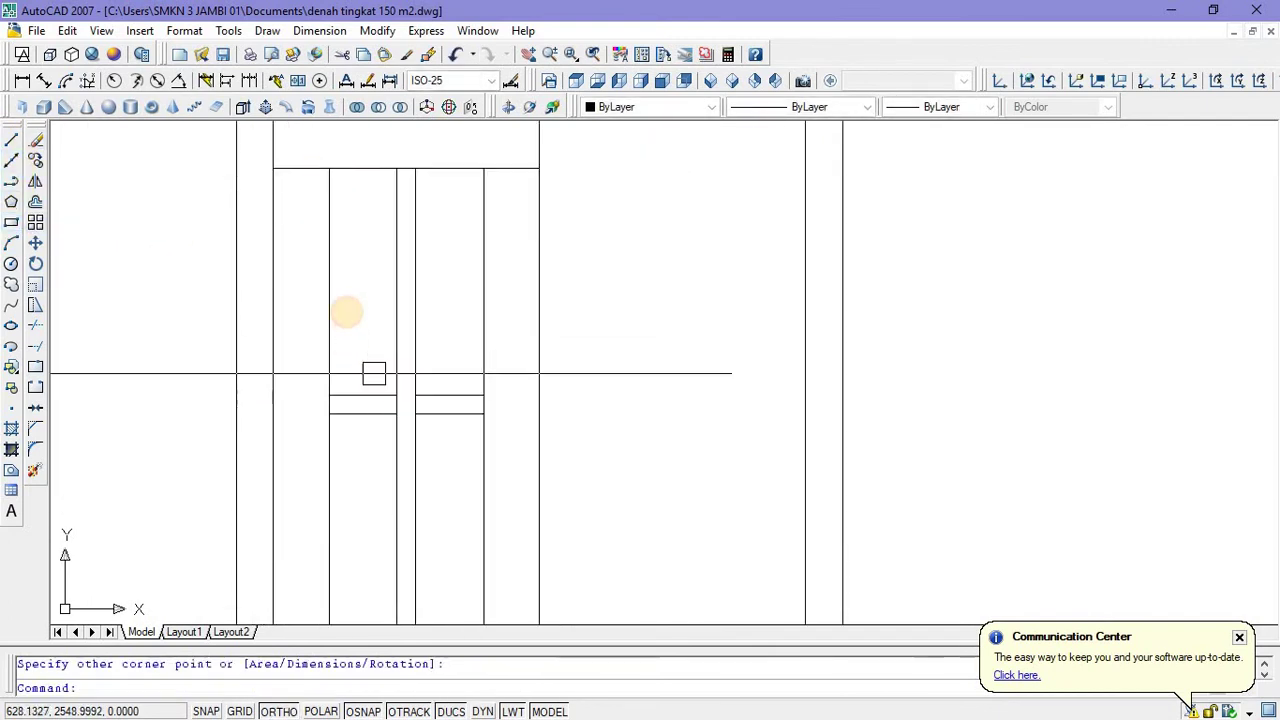
Offset the rectangle around the upper-left pane inward by 0.025.
scroll(409, 391, up, 2)
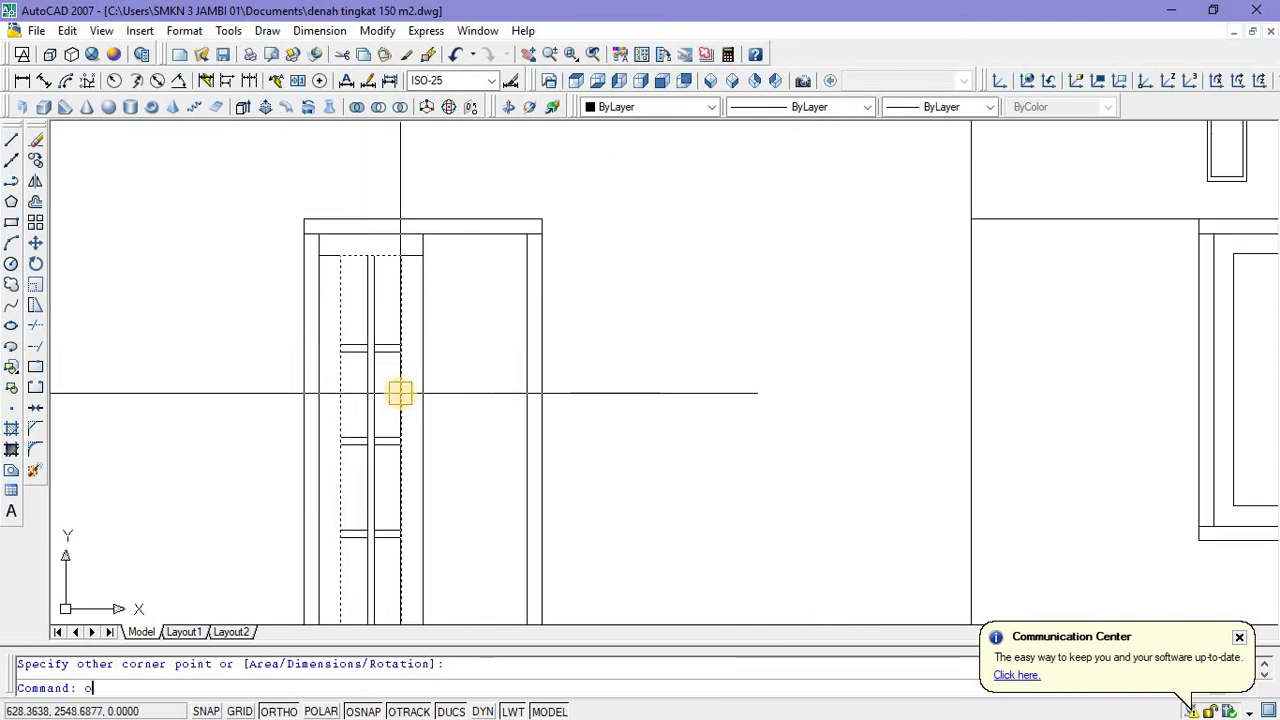
text(o)
key(Return)
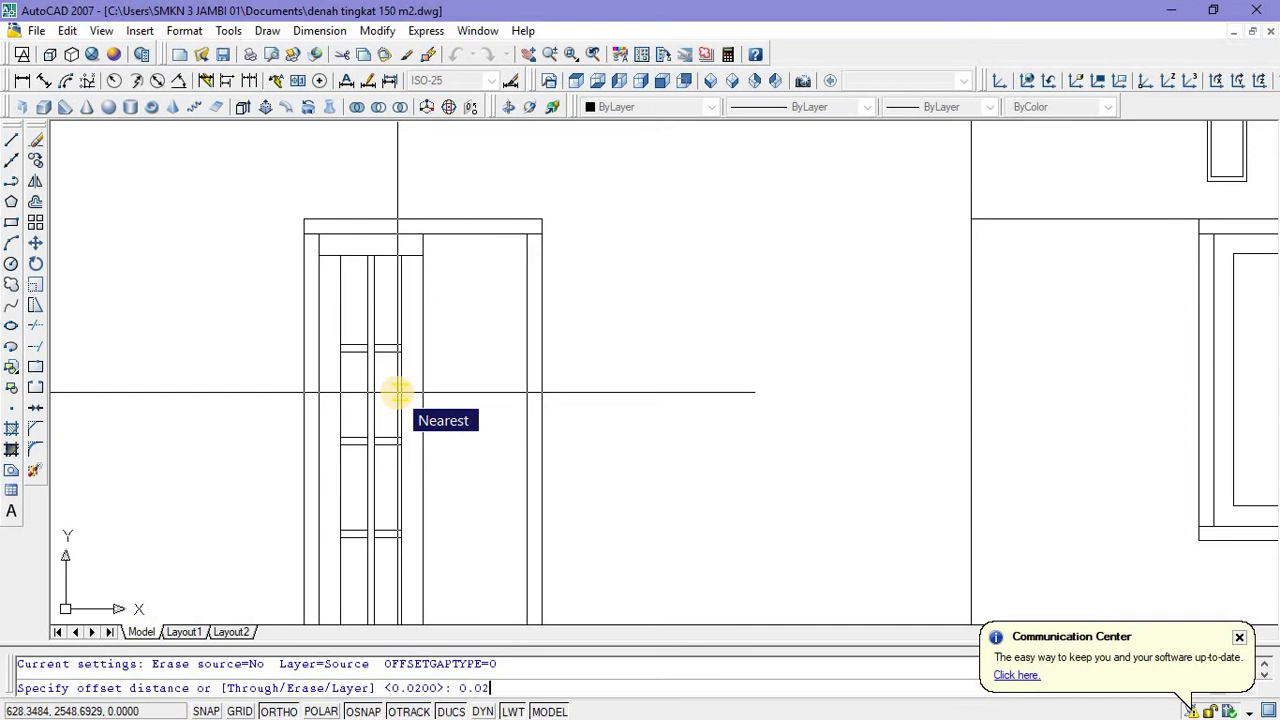
text(0.025)
key(Return)
scroll(366, 357, up, 2)
click(347, 316)
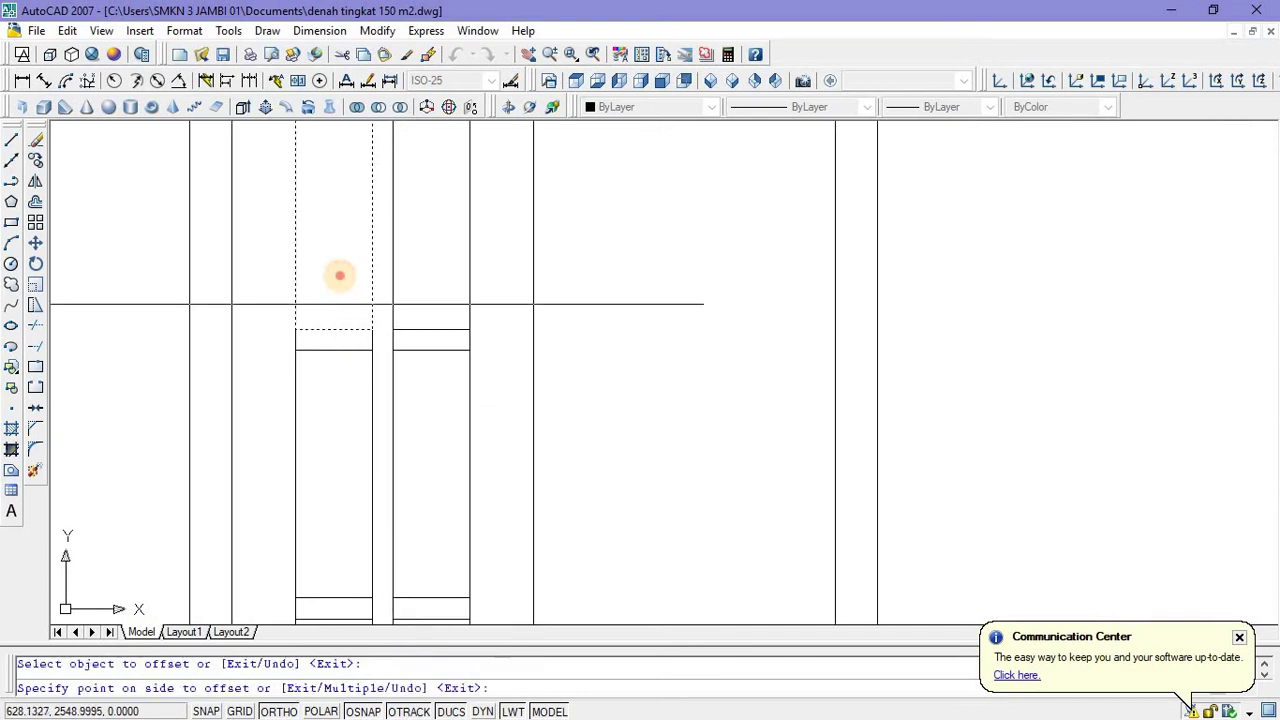
scroll(342, 400, down, 4)
key(Escape)
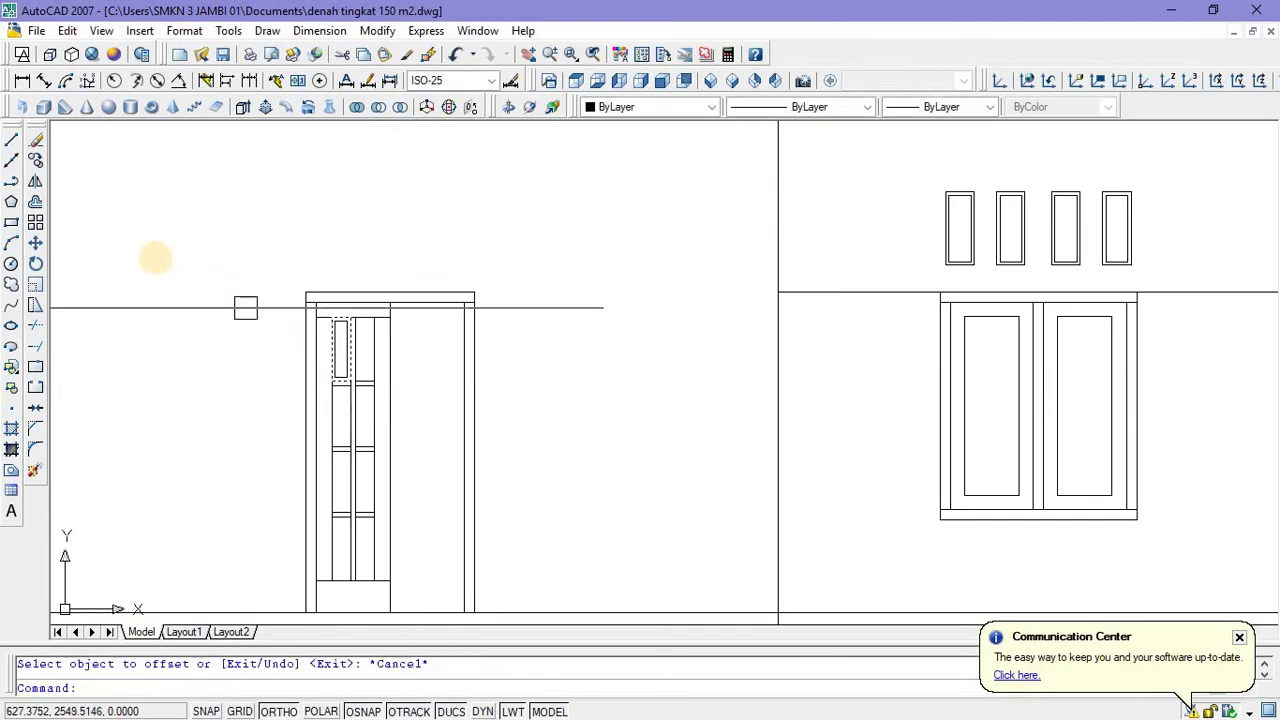
Draw diagonal mitre lines joining the outer and inner rectangles at the upper-left pane's two top corners.
scroll(358, 356, up, 5)
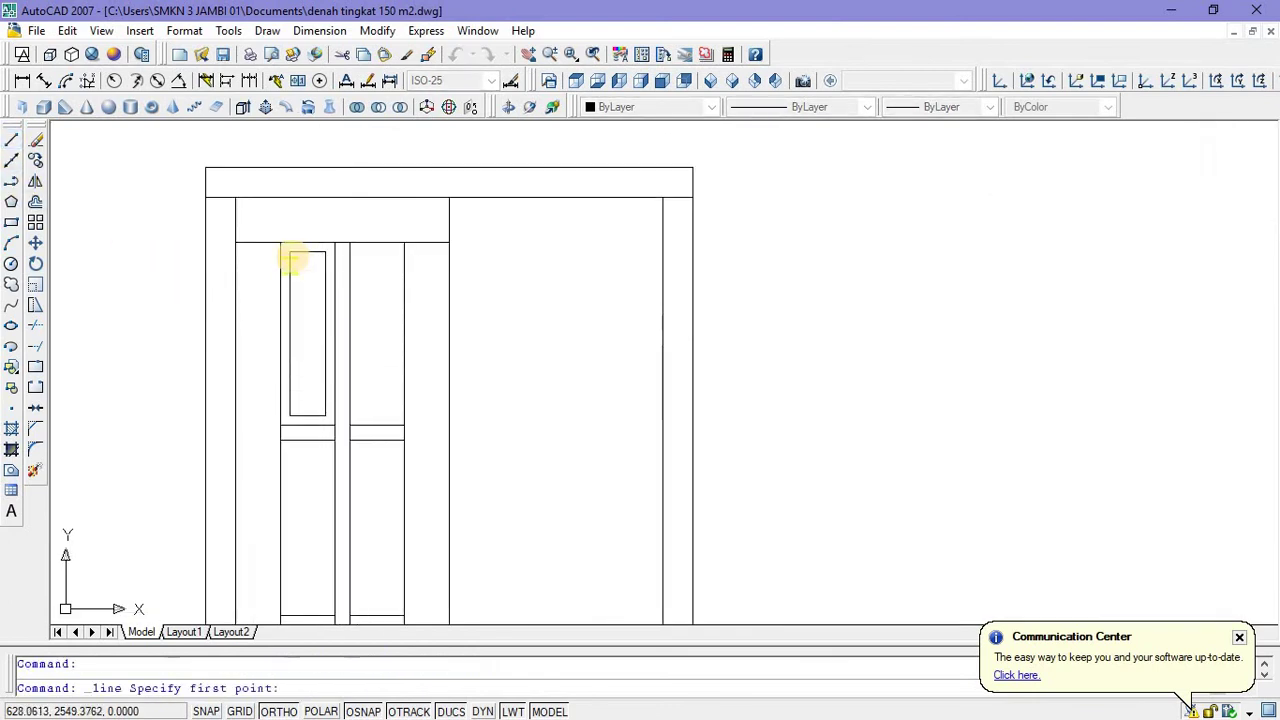
key(Escape)
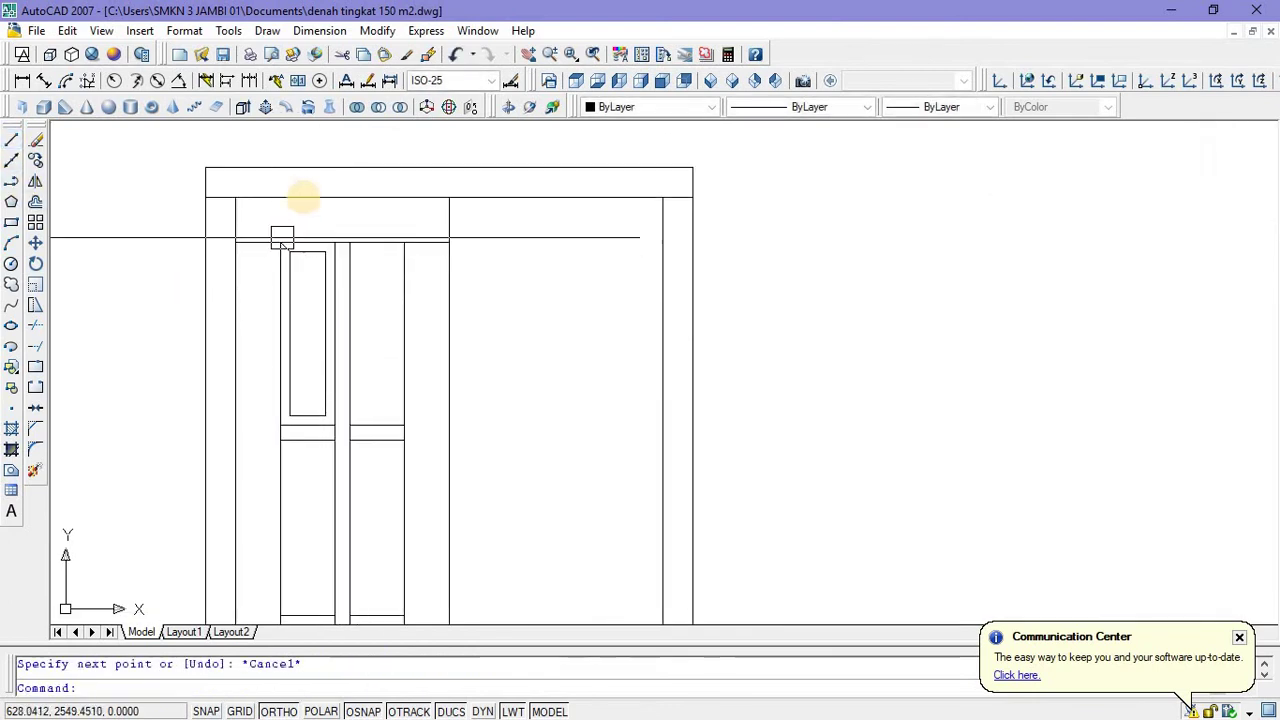
right_click(307, 196)
click(329, 207)
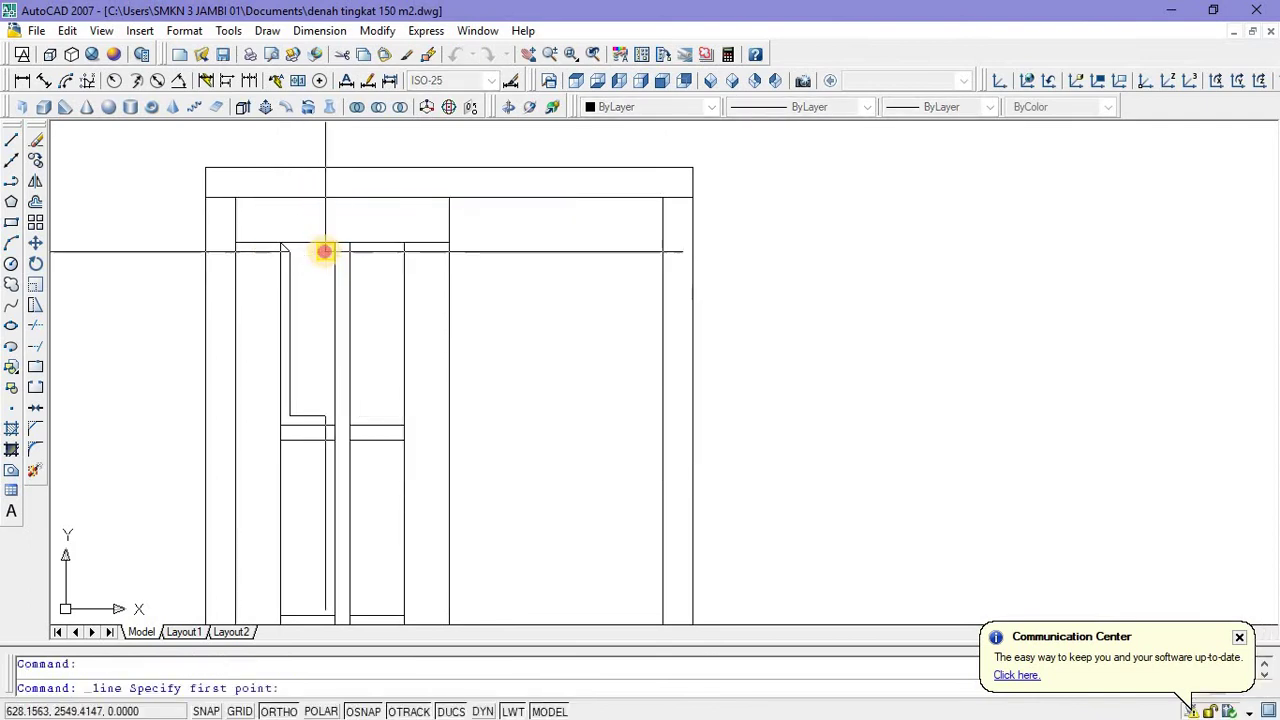
click(334, 234)
key(Escape)
Draw diagonal mitre lines between the outer and inner rectangles at the upper-left pane's two bottom corners.
right_click(334, 234)
click(338, 236)
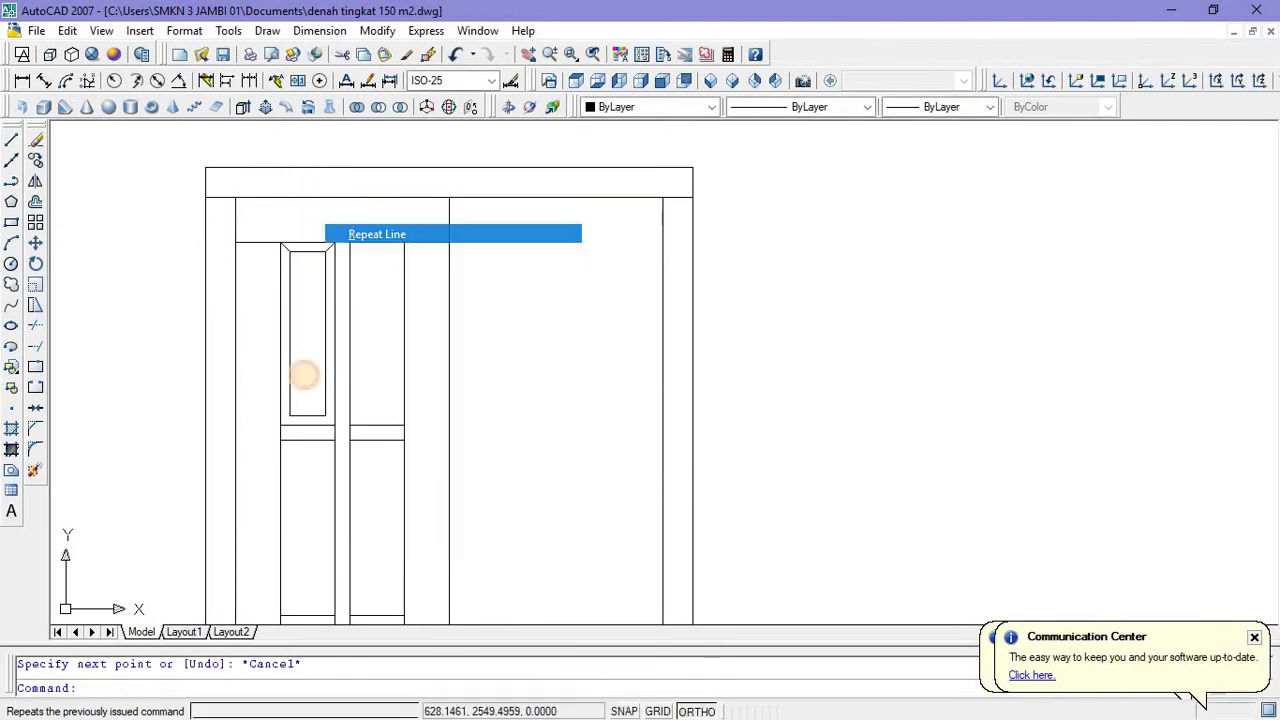
click(290, 413)
click(281, 421)
click(281, 244)
key(Escape)
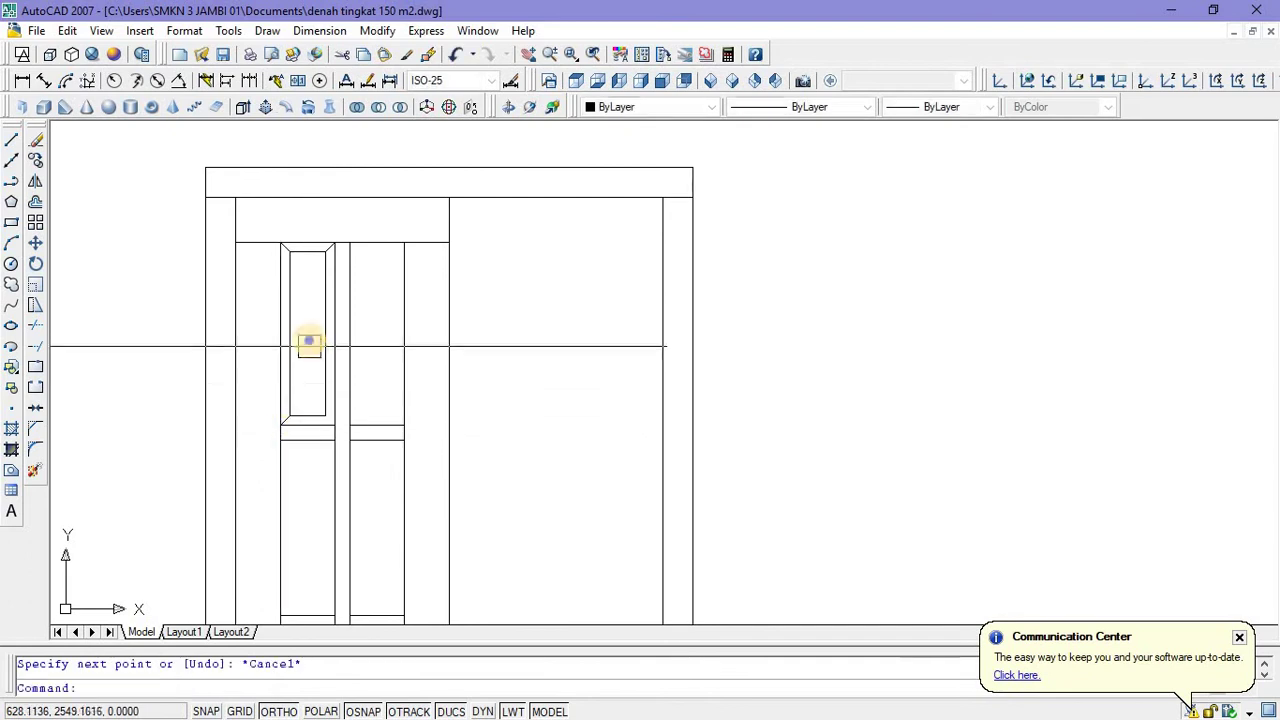
right_click(320, 349)
click(324, 352)
click(323, 415)
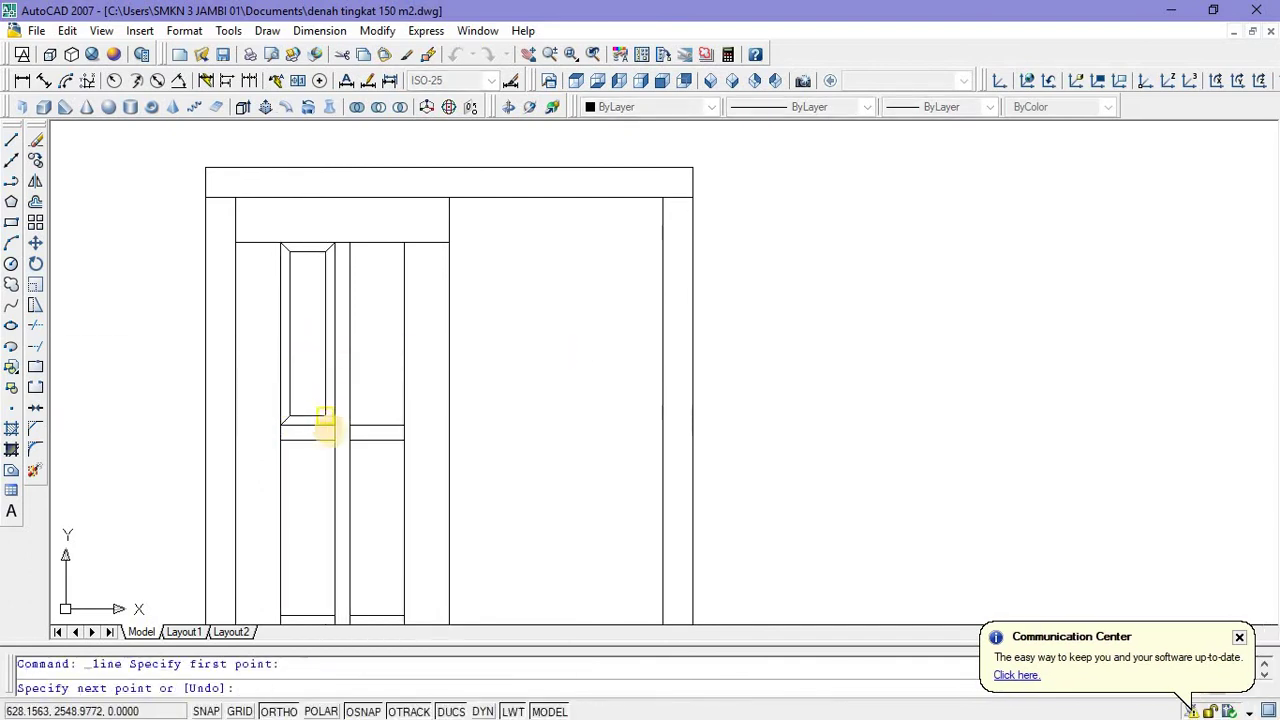
key(Escape)
Copy the mitred pane outline to the upper-right pane and to the right pane of the second row, aligned at its bottom corner.
scroll(343, 409, down, 4)
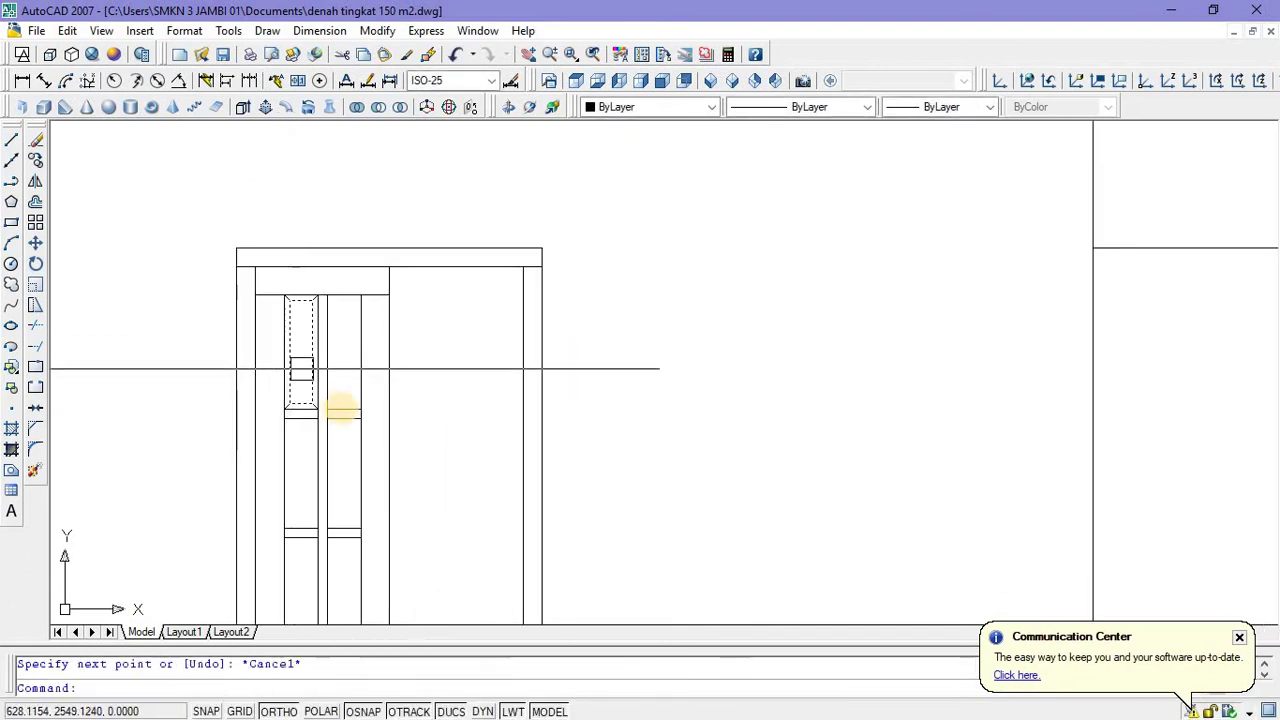
scroll(371, 482, up, 8)
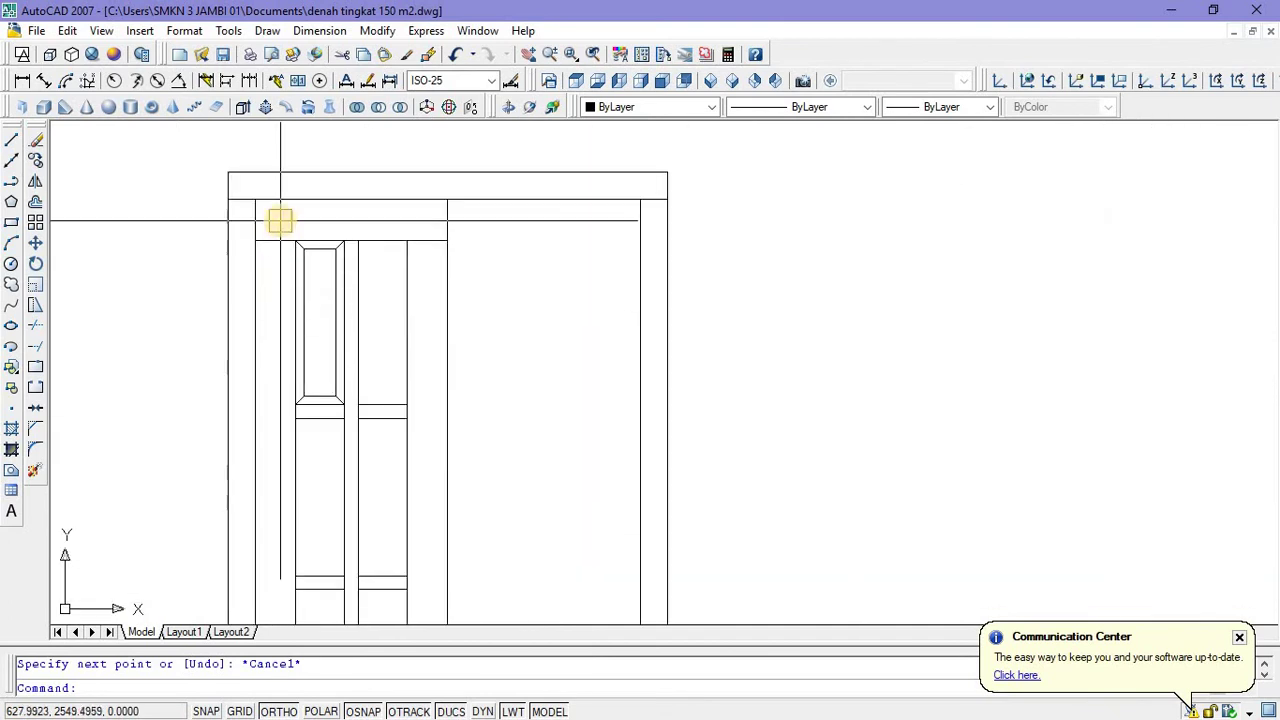
click(280, 221)
click(350, 409)
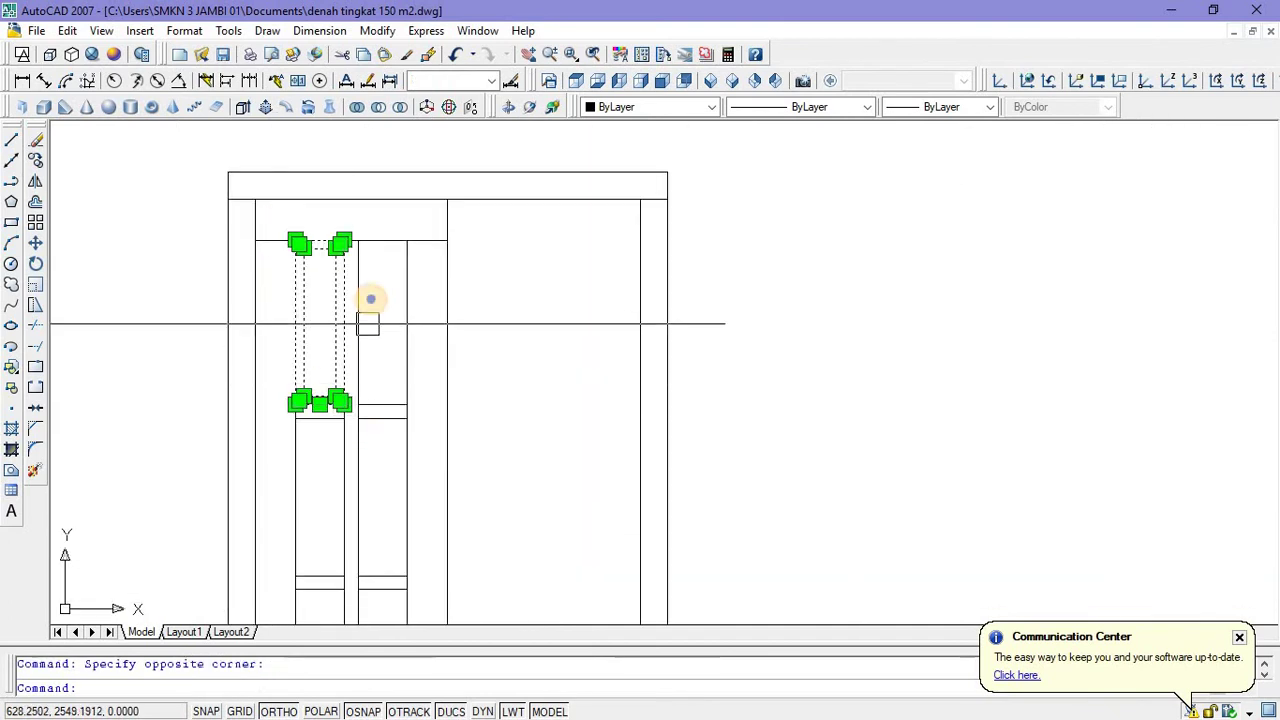
right_click(369, 298)
click(430, 516)
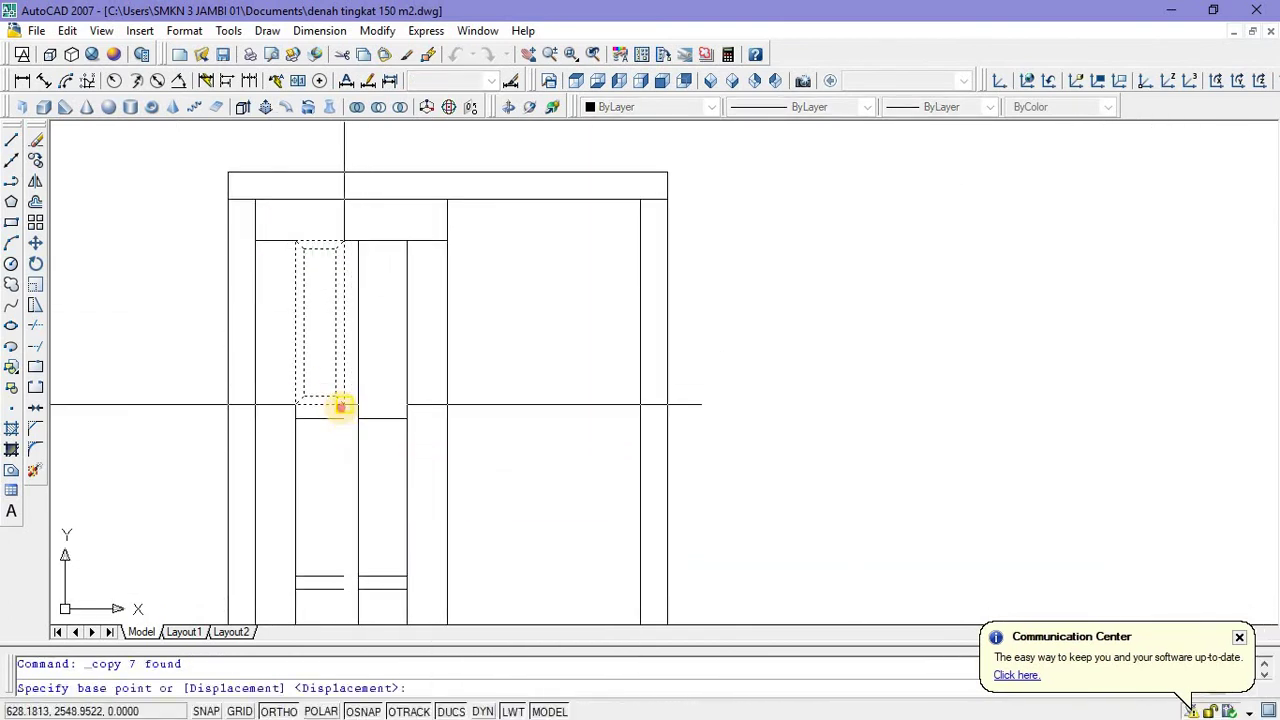
click(406, 404)
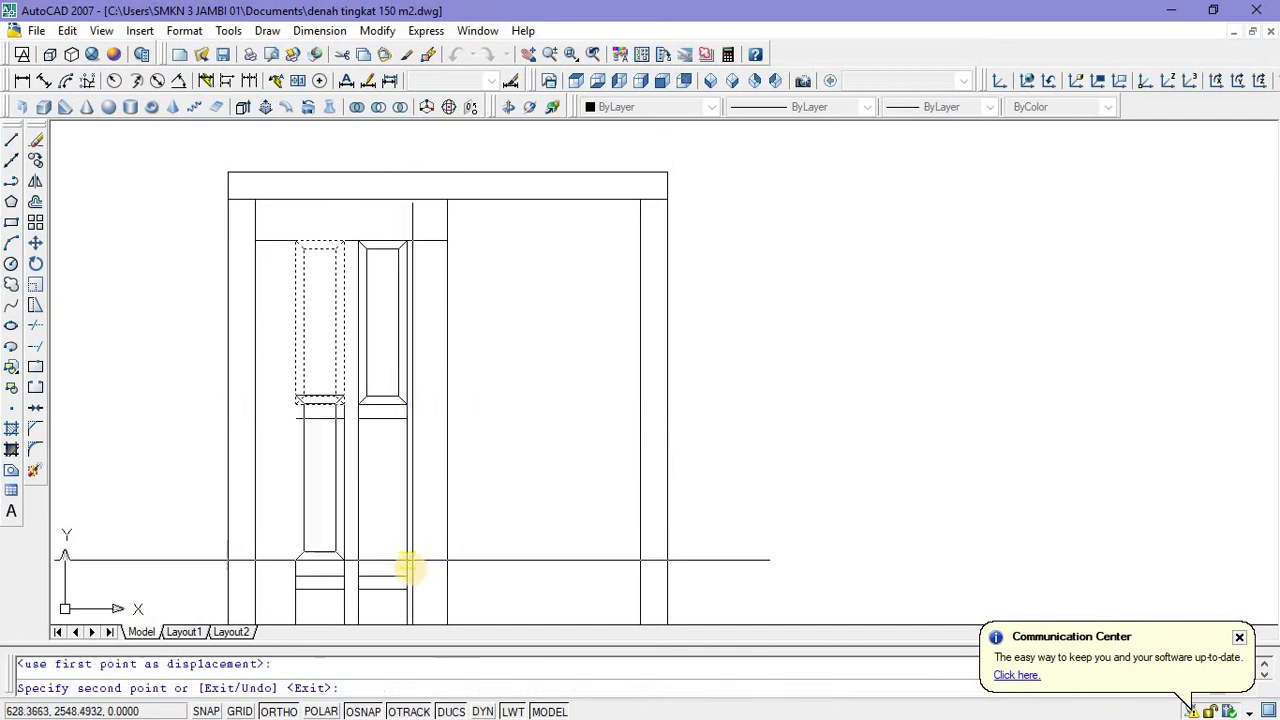
scroll(395, 545, up, 3)
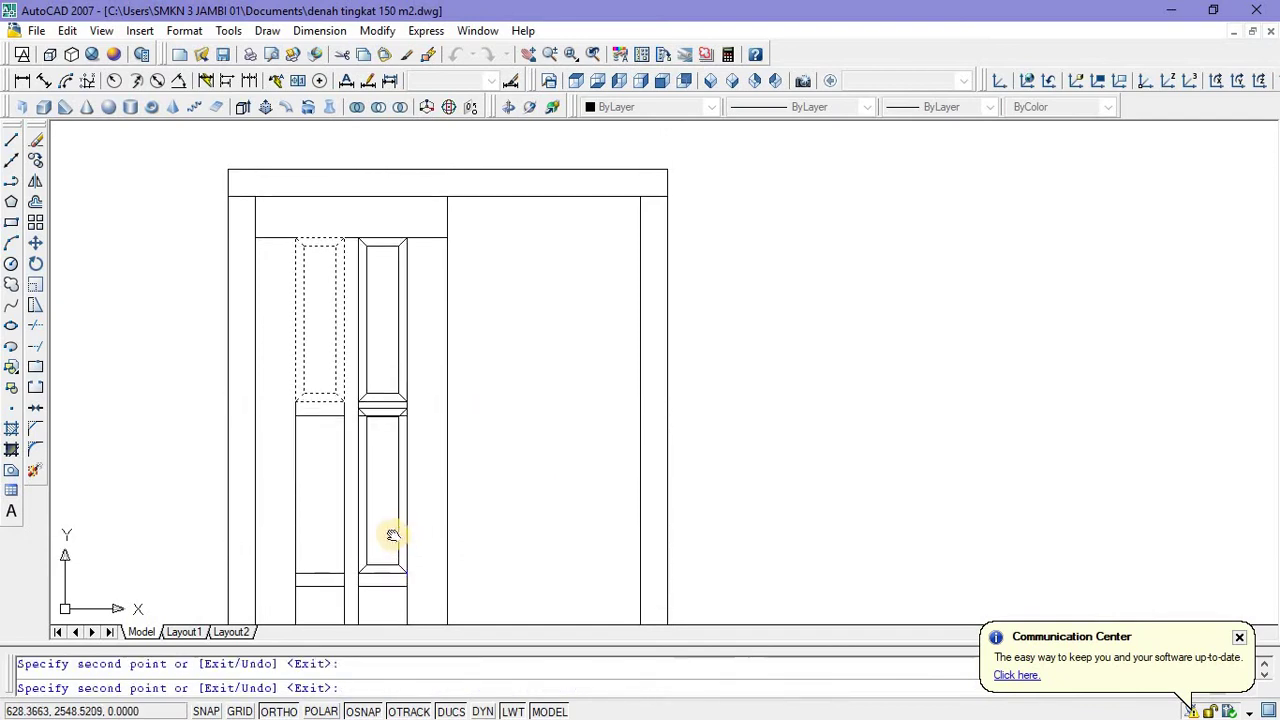
key(Escape)
scroll(379, 456, up, 2)
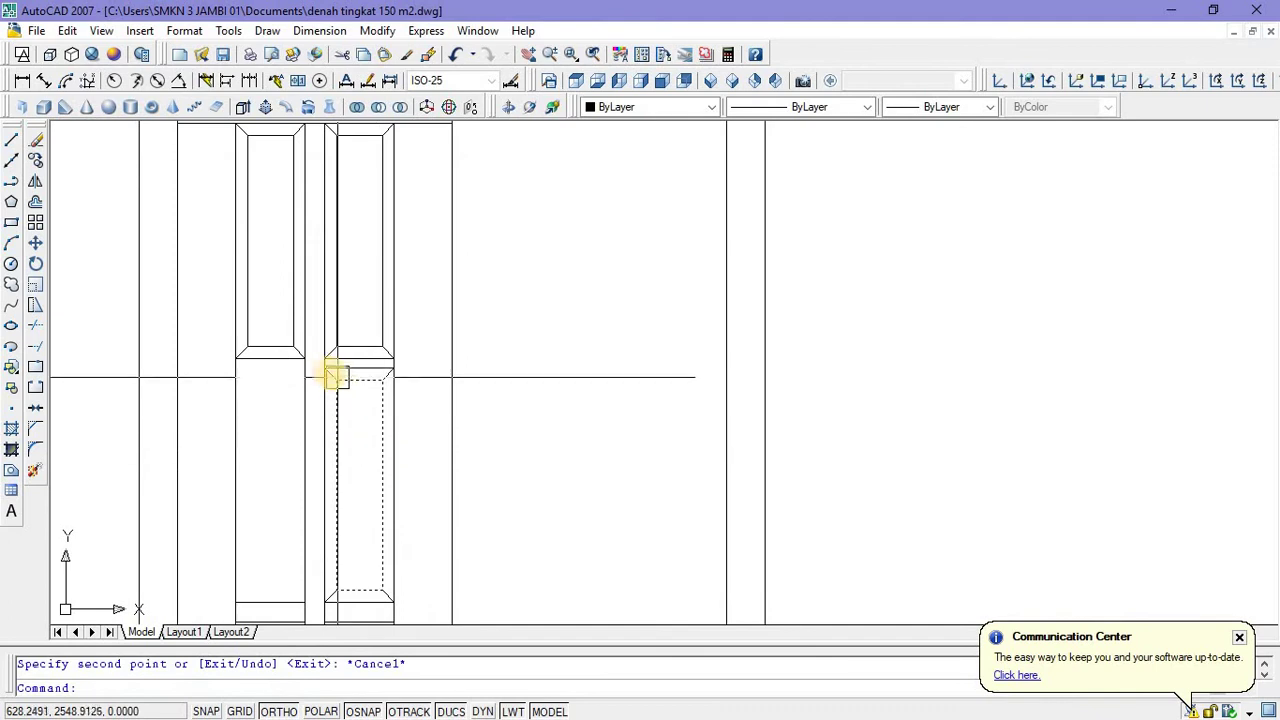
scroll(337, 376, up, 2)
scroll(306, 351, down, 3)
click(311, 357)
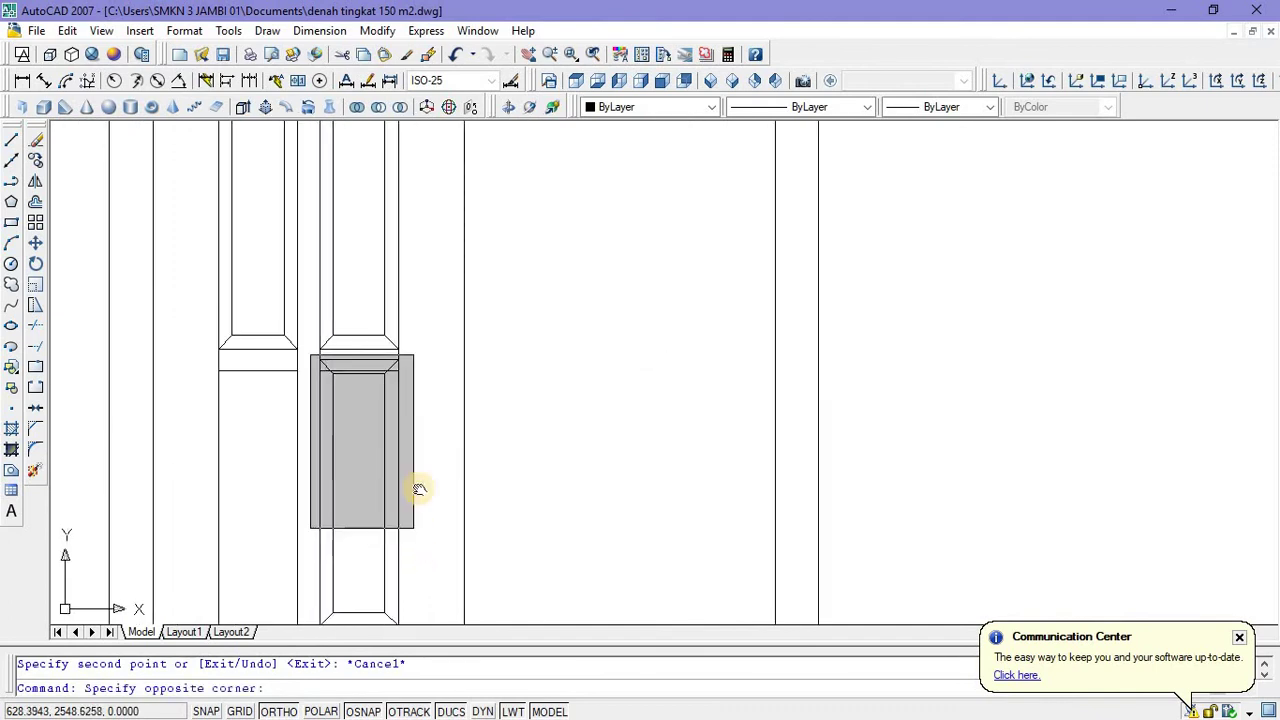
middle_drag(419, 489, 432, 519)
click(433, 530)
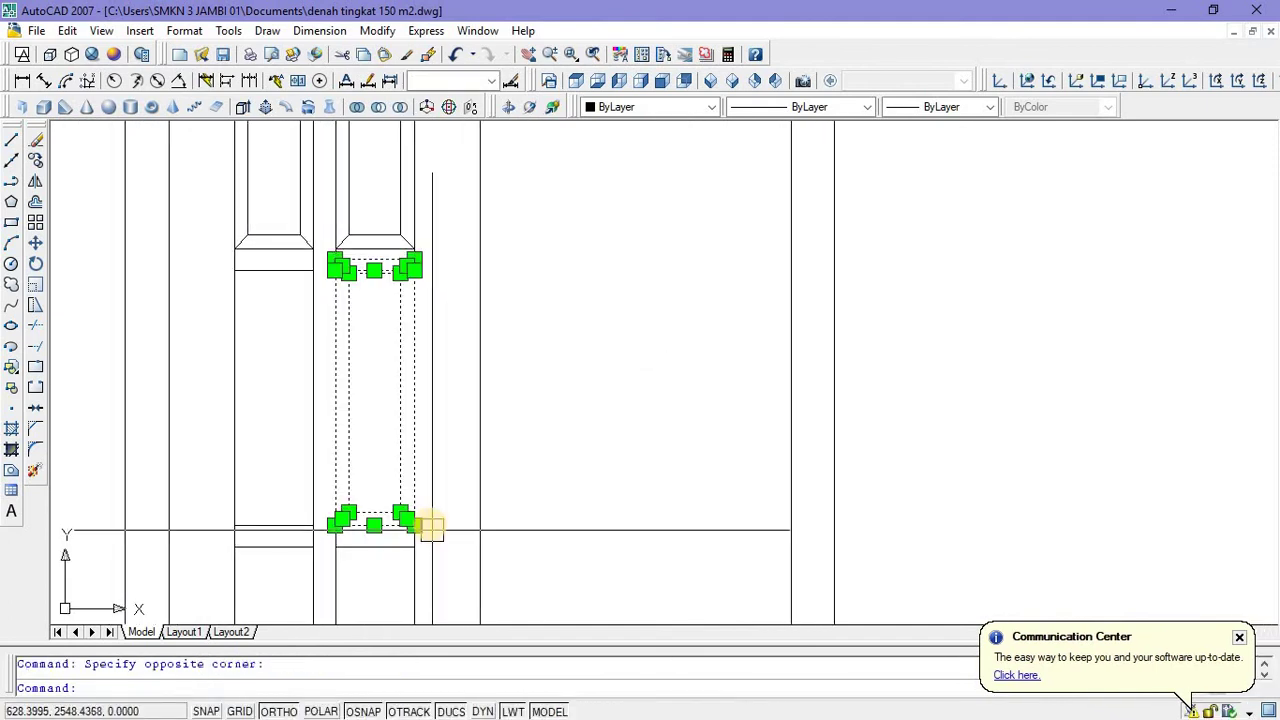
key(Escape)
Erase the inner and outer rectangles of the outline in the second row's right pane, keeping the corner mitre lines.
click(443, 473)
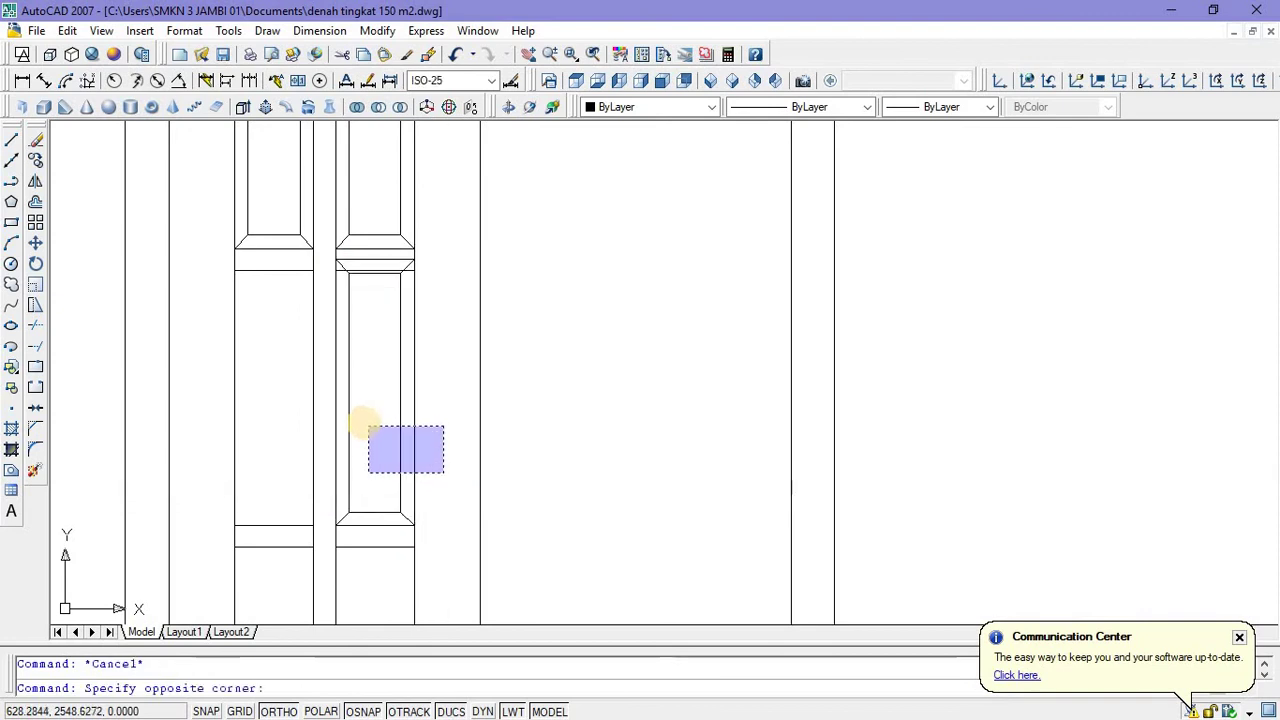
click(380, 442)
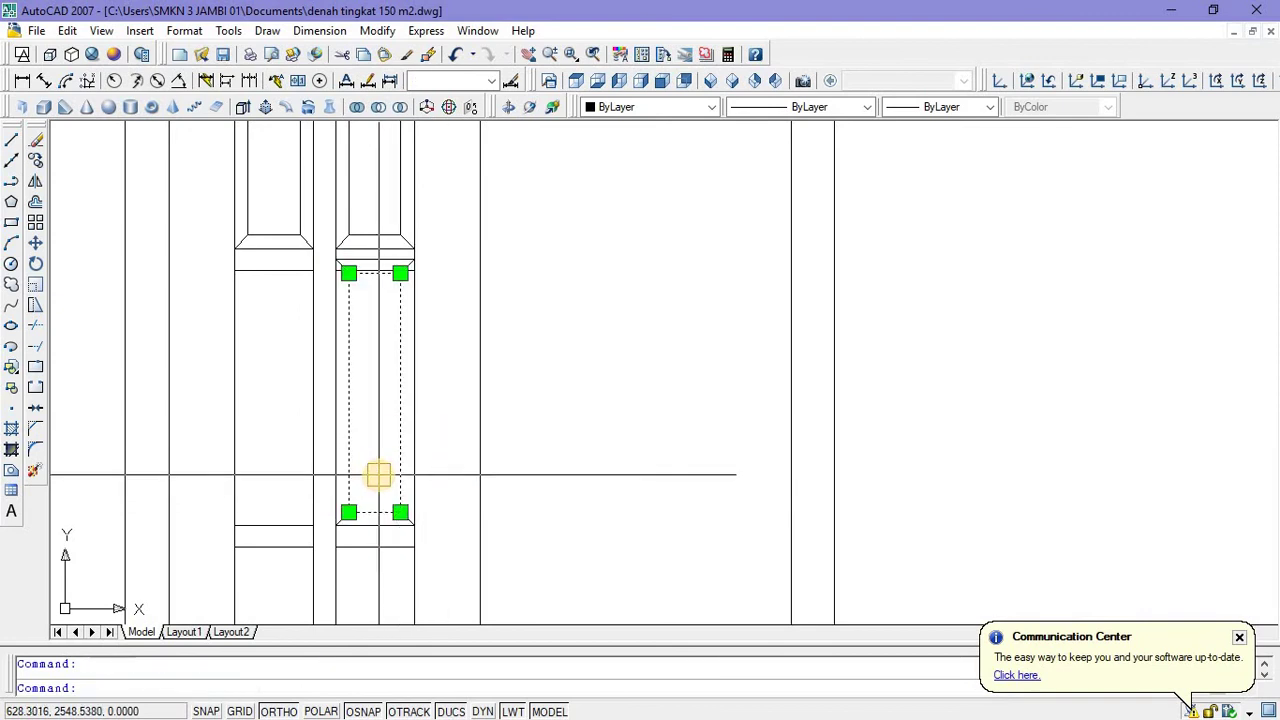
key(Delete)
click(371, 523)
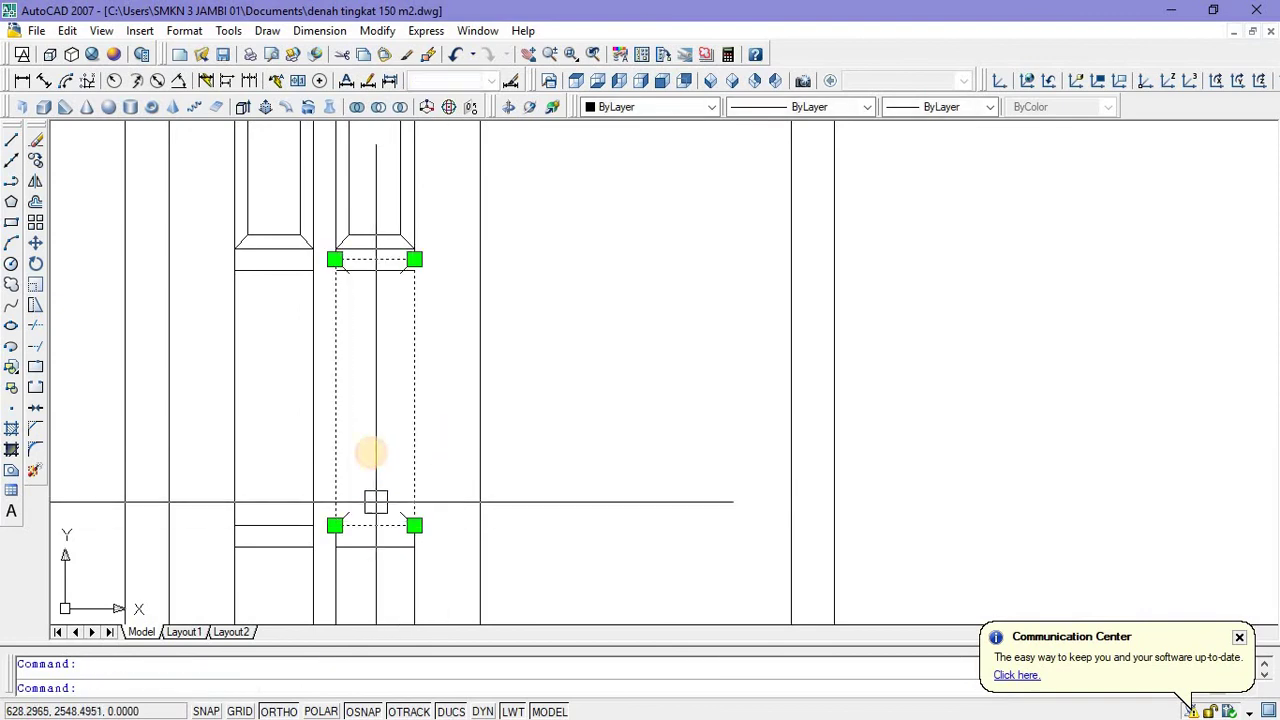
key(Delete)
click(348, 513)
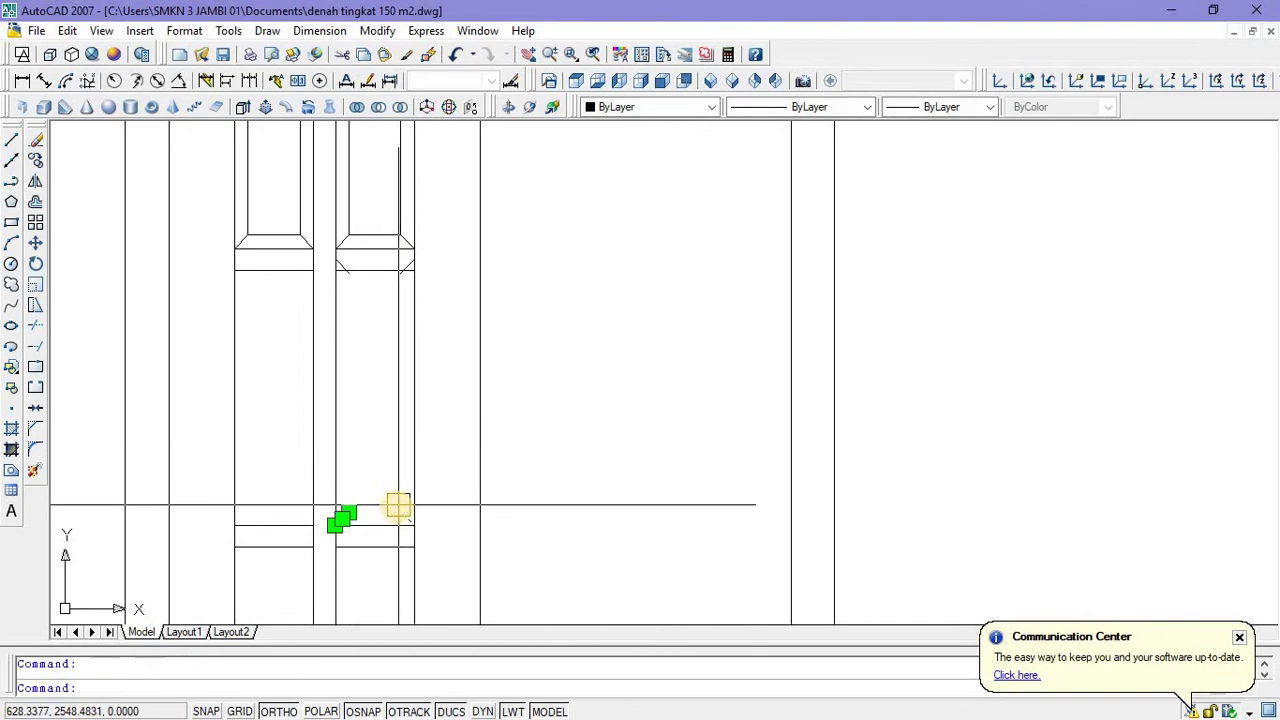
click(400, 508)
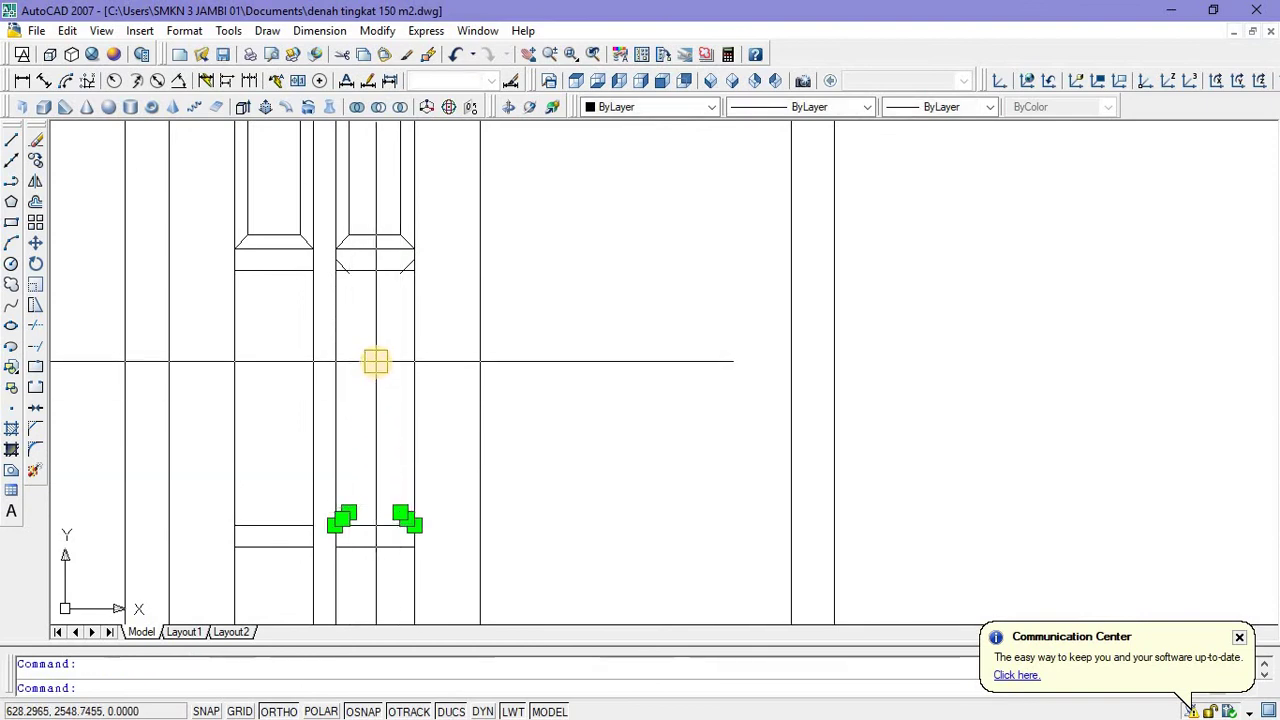
key(Escape)
Move the two top mitre lines of the second row's right pane down to the lower edge of the upper horizontal divider.
scroll(366, 263, up, 3)
click(333, 276)
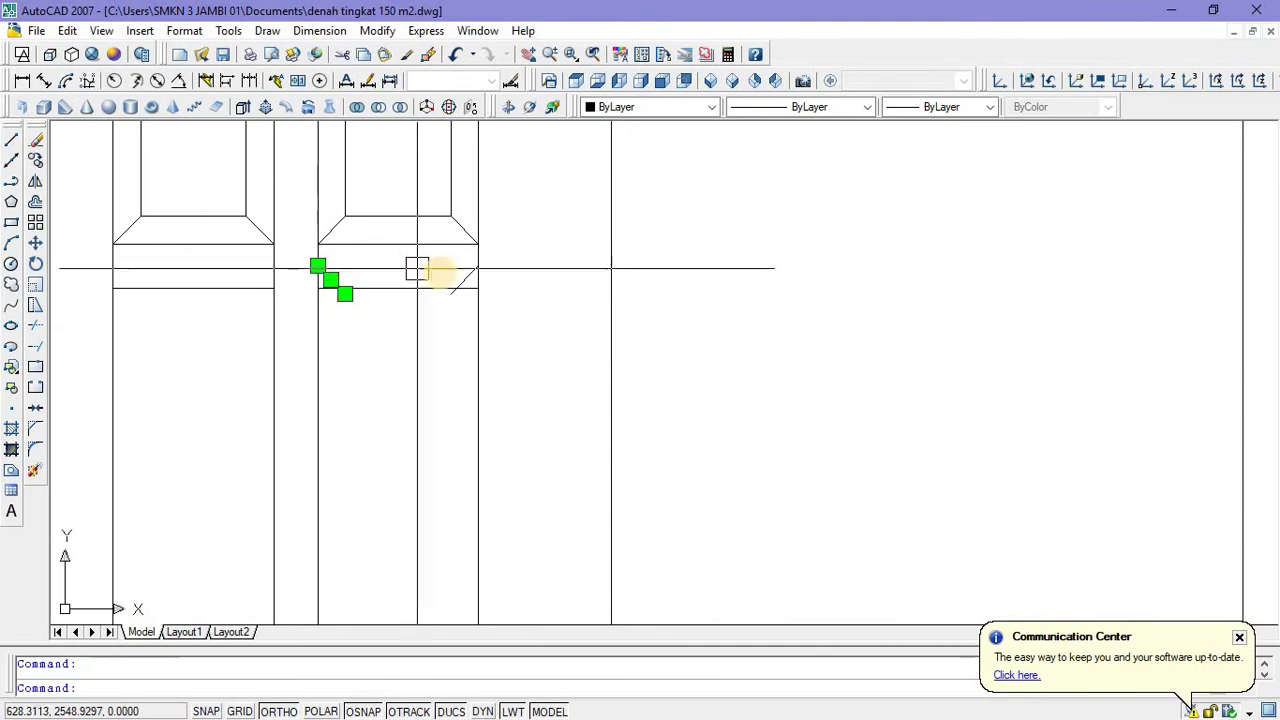
click(464, 281)
right_click(488, 432)
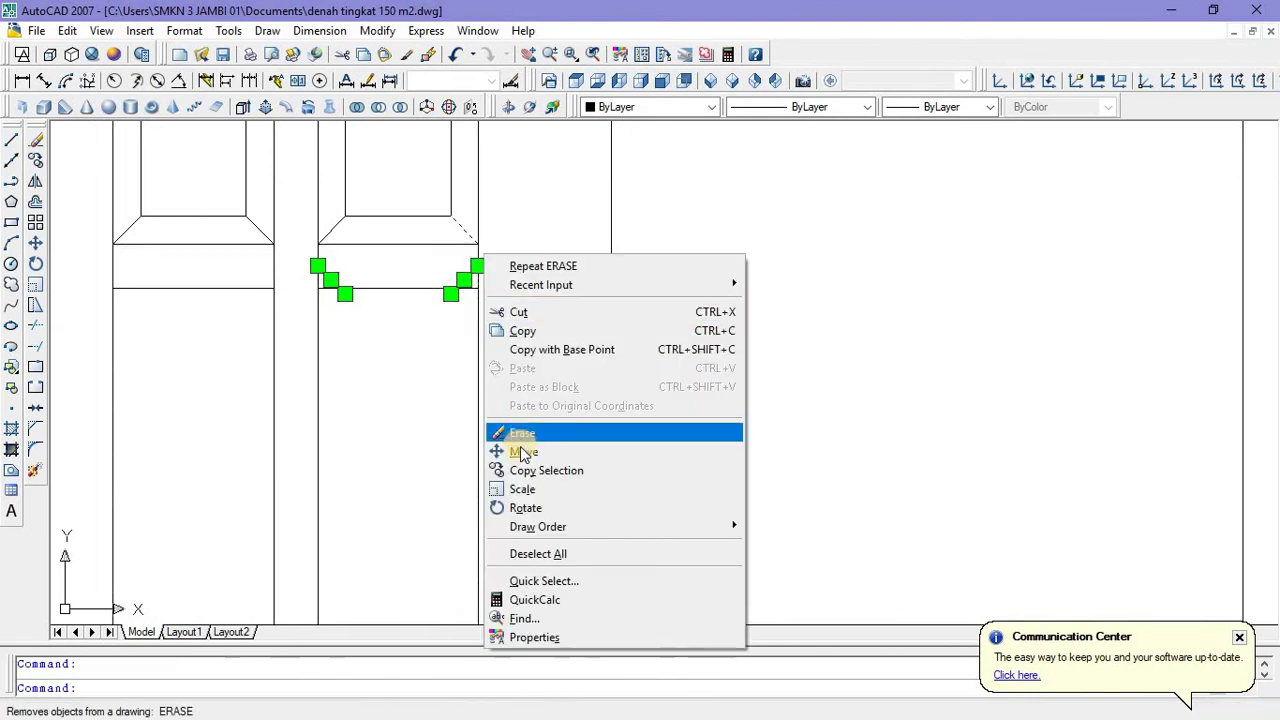
click(521, 453)
click(477, 286)
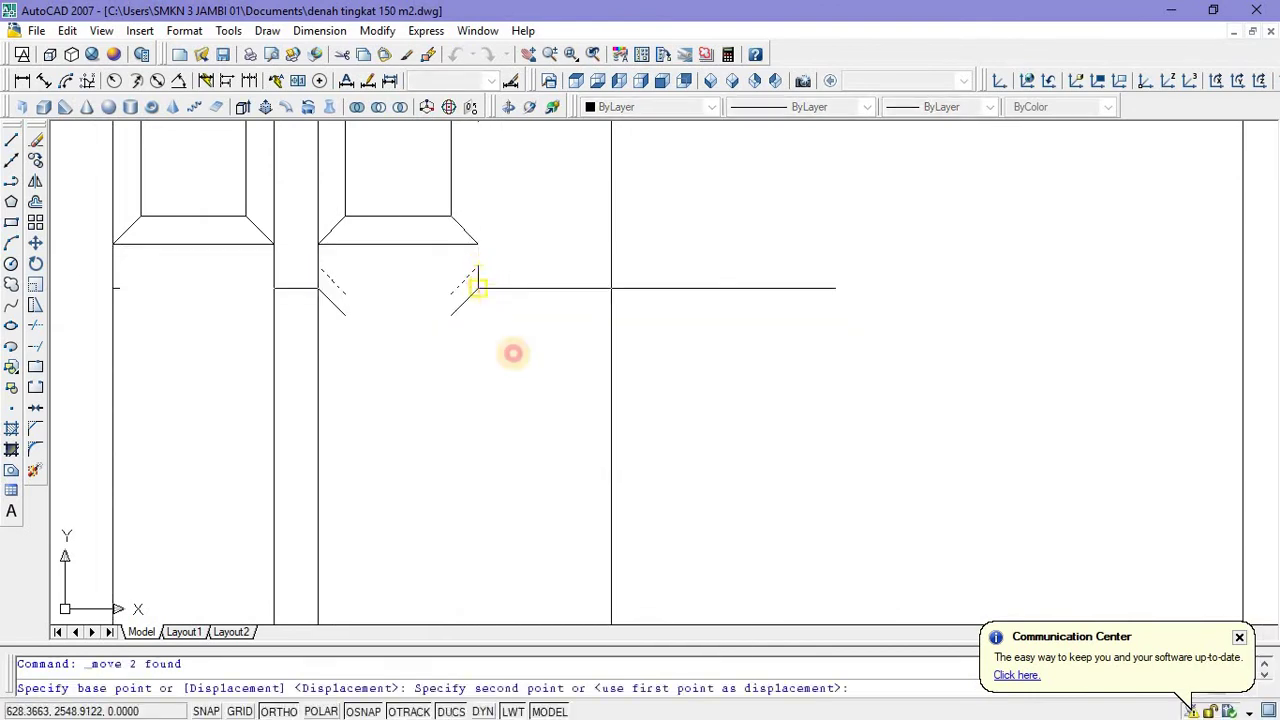
scroll(513, 353, down, 4)
key(Escape)
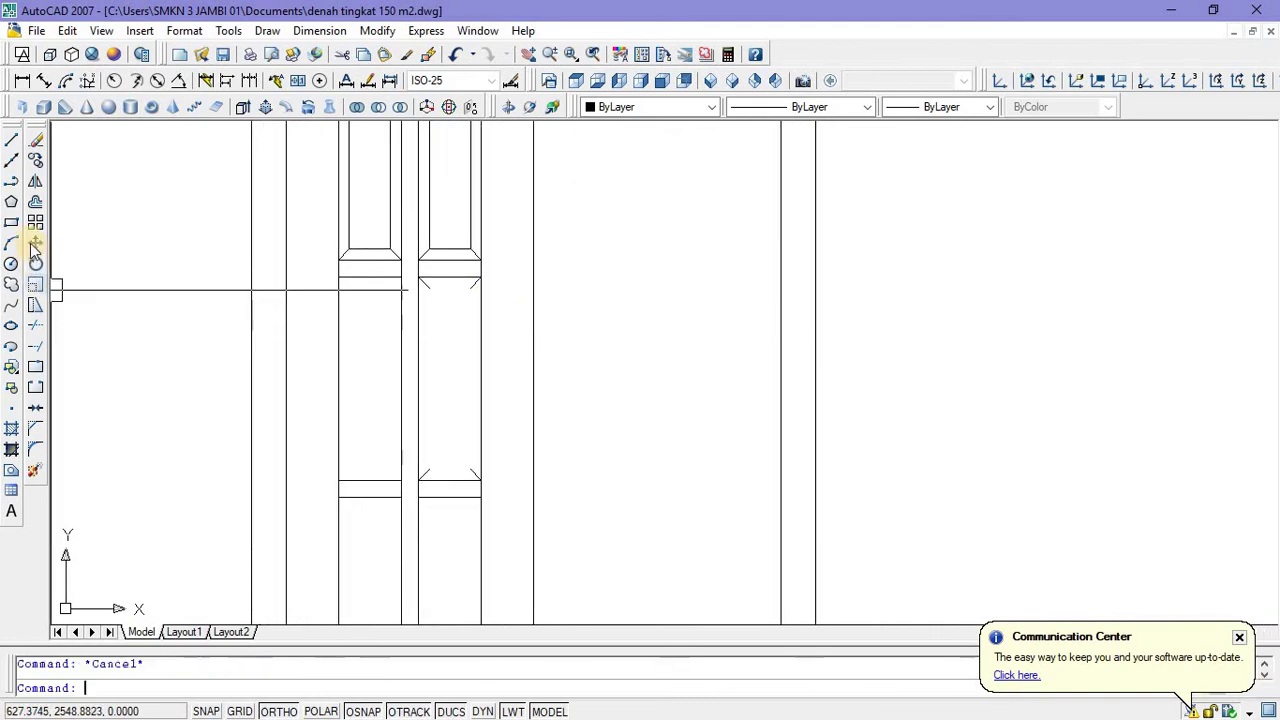
Draw the inner rectangle of the second row's right pane between the inner ends of opposite mitre lines.
click(12, 223)
click(426, 288)
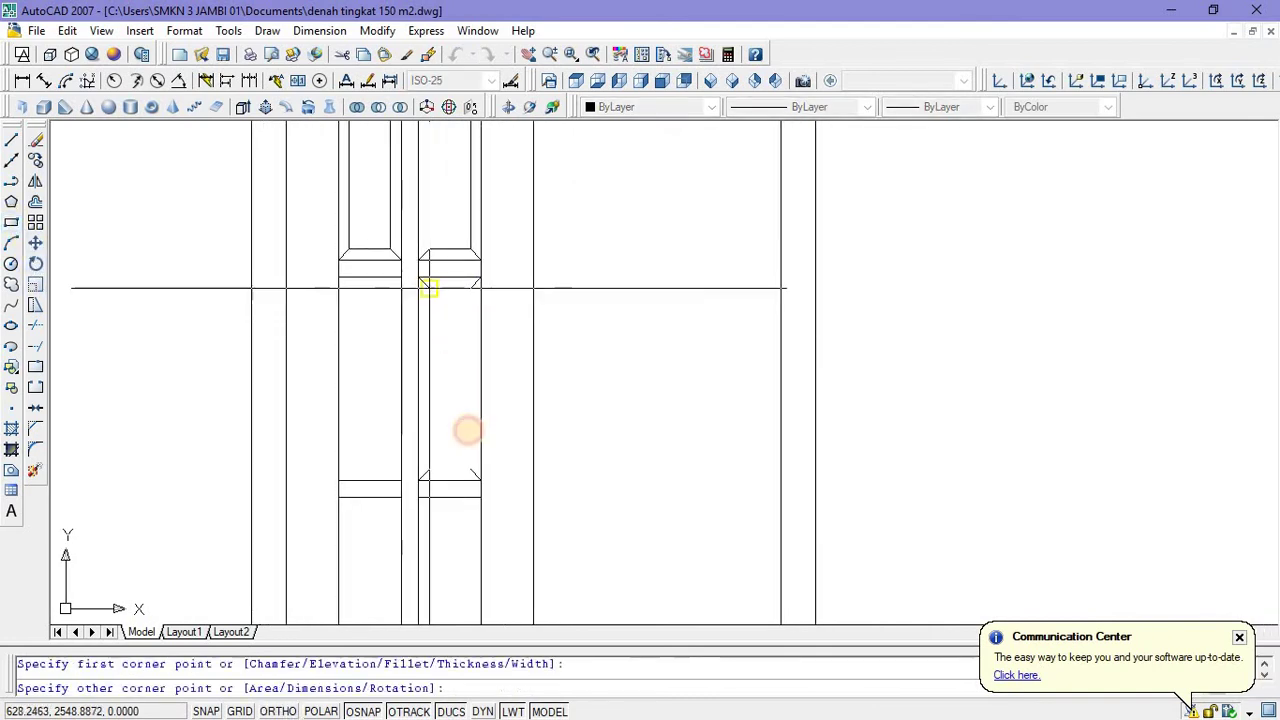
click(467, 465)
scroll(486, 434, down, 2)
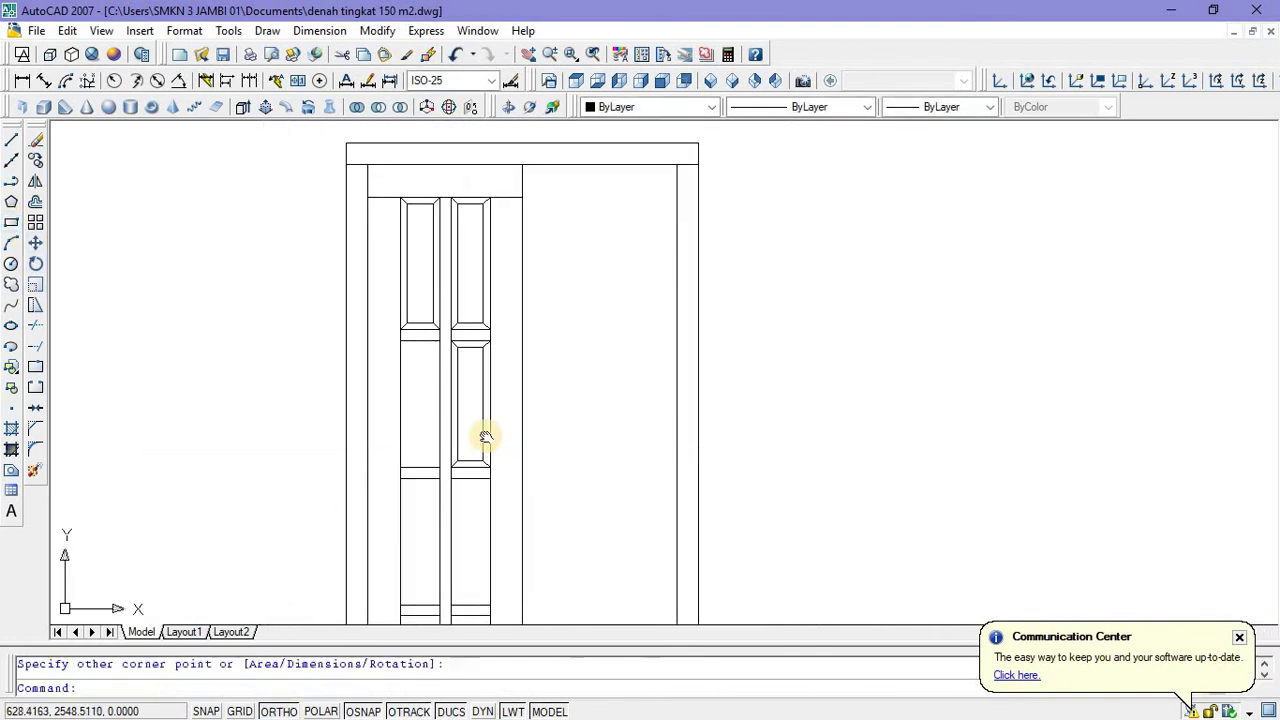
scroll(449, 371, up, 1)
key(Escape)
Copy the mitred pane outline from the second row's right pane to its left pane, aligned at the lower right corner.
scroll(428, 322, up, 4)
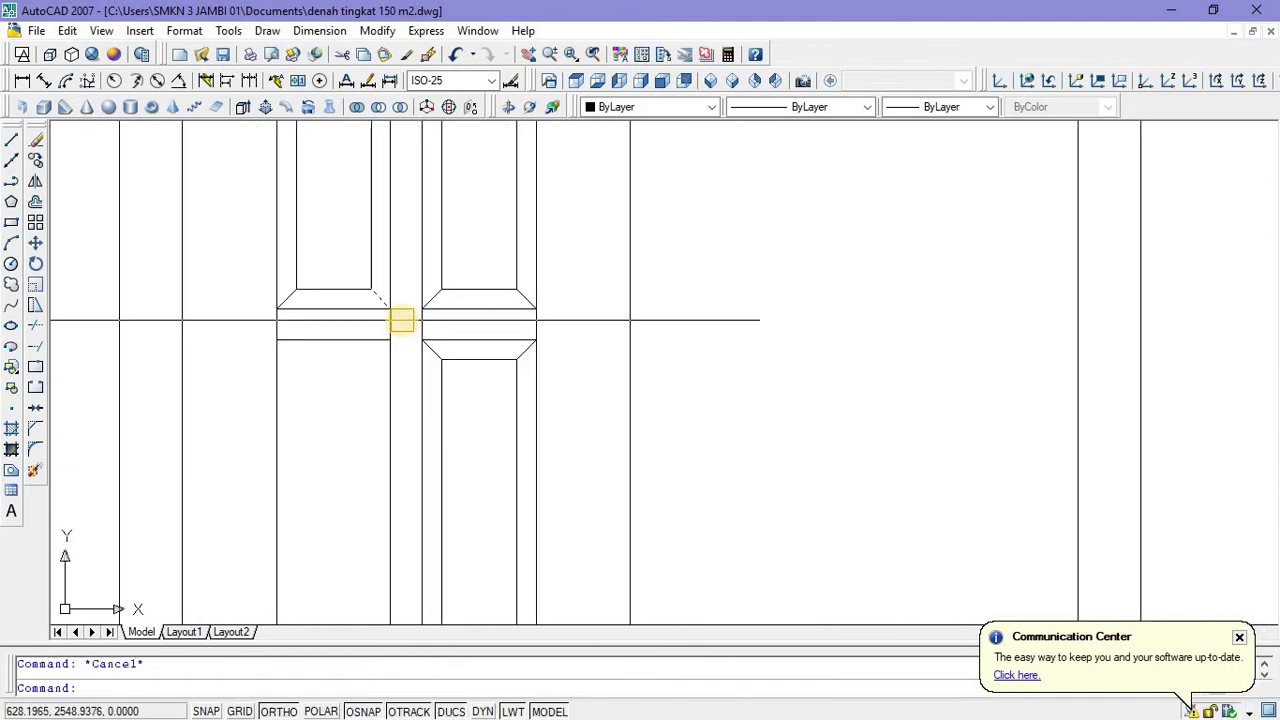
scroll(402, 320, down, 4)
click(408, 334)
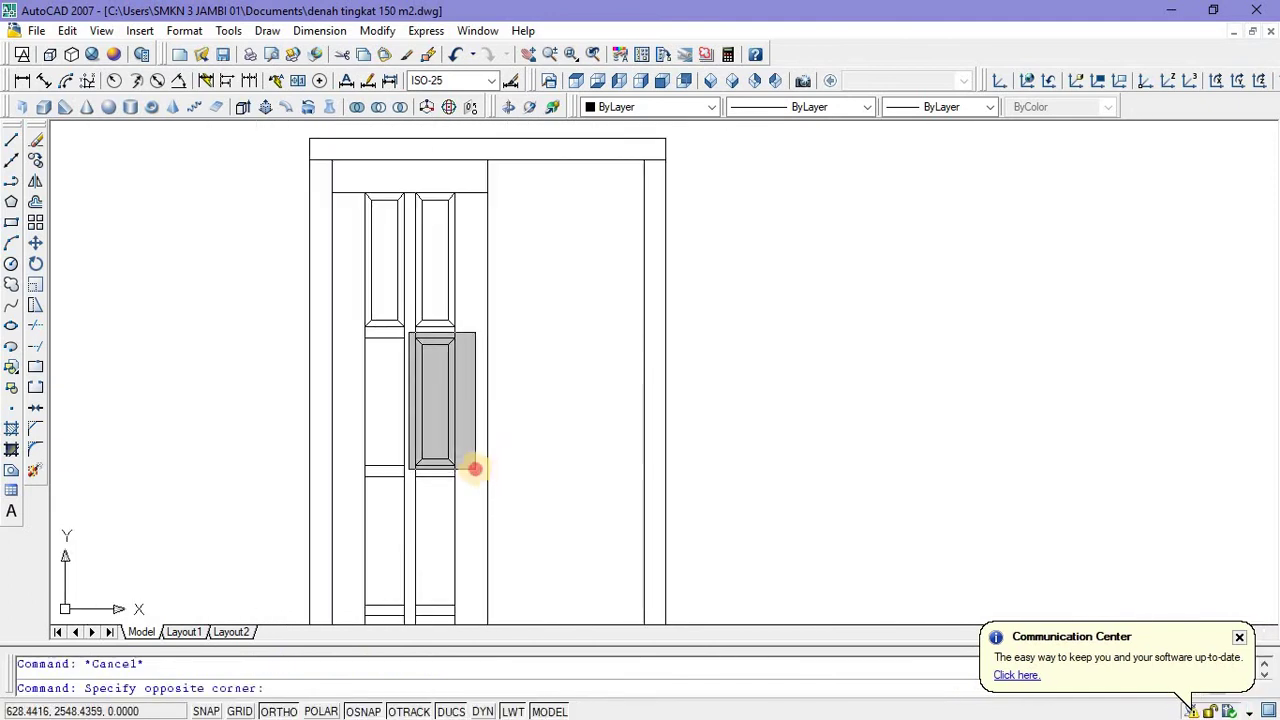
click(475, 468)
right_click(505, 445)
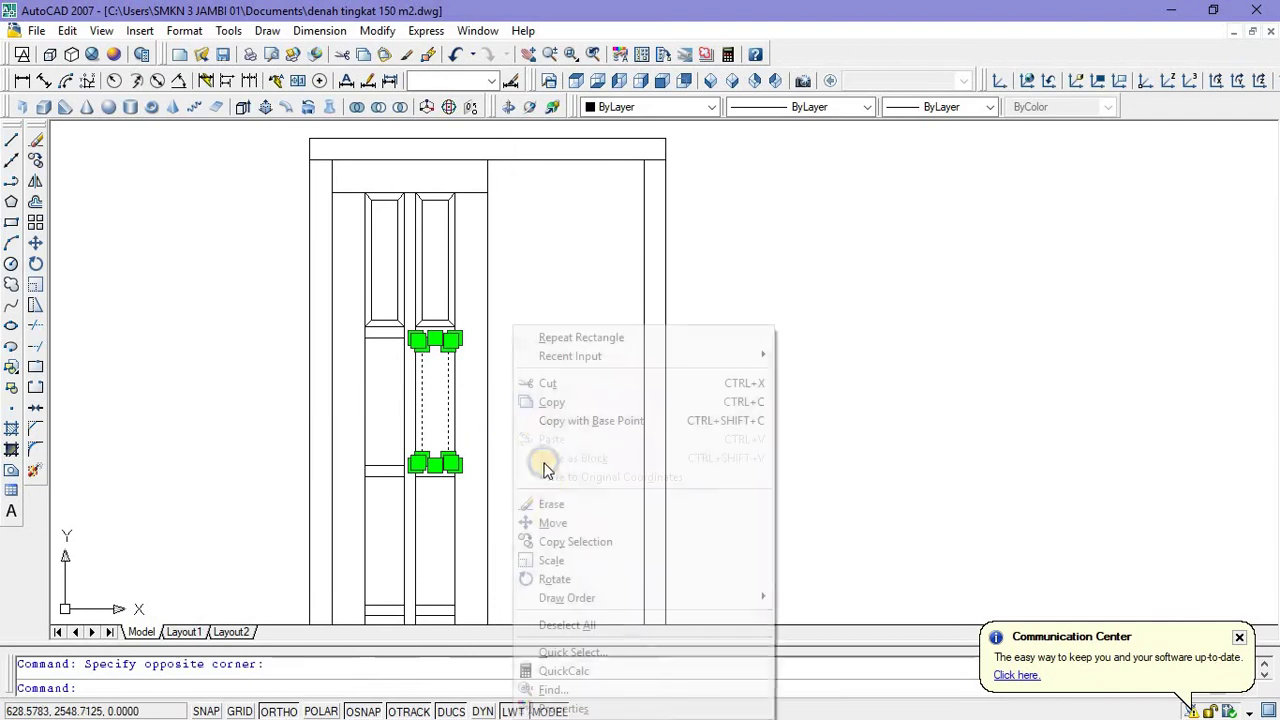
click(560, 541)
scroll(471, 477, up, 5)
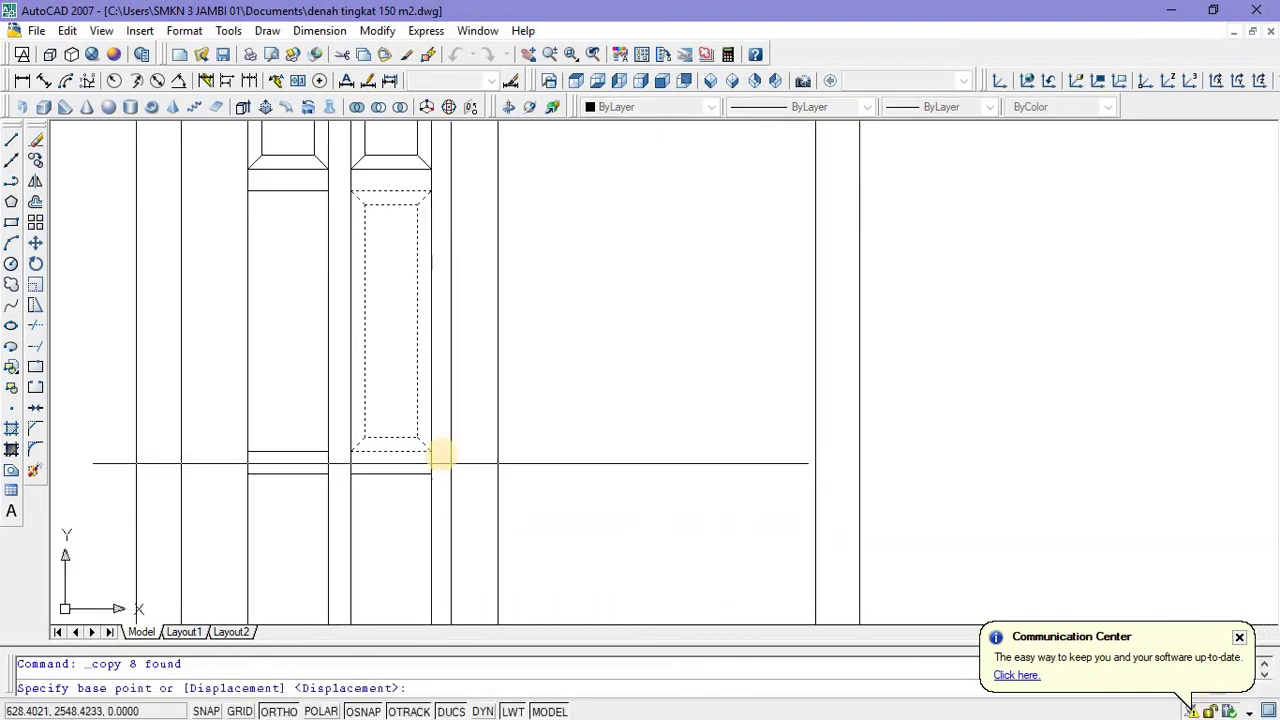
click(431, 449)
click(341, 452)
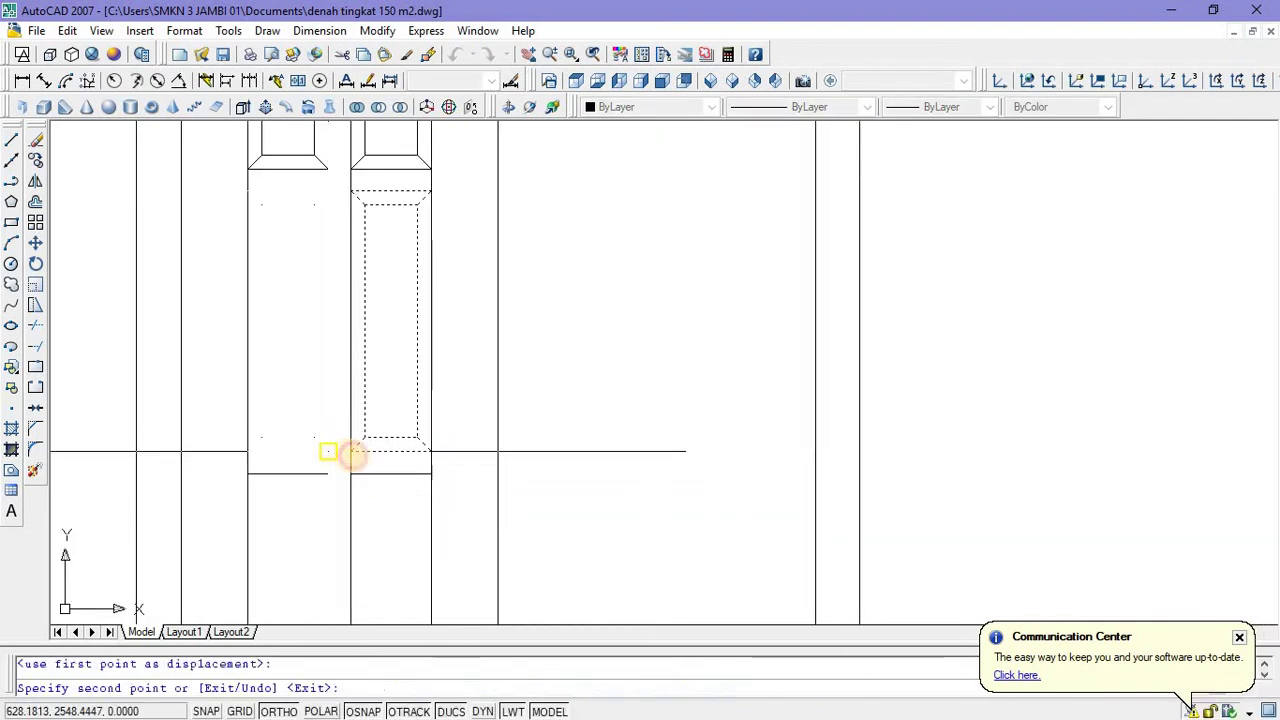
scroll(360, 456, down, 2)
key(Escape)
Mirror the pane outlines of the upper two rows about the horizontal centre of the middle divider, keeping the originals.
scroll(260, 289, up, 2)
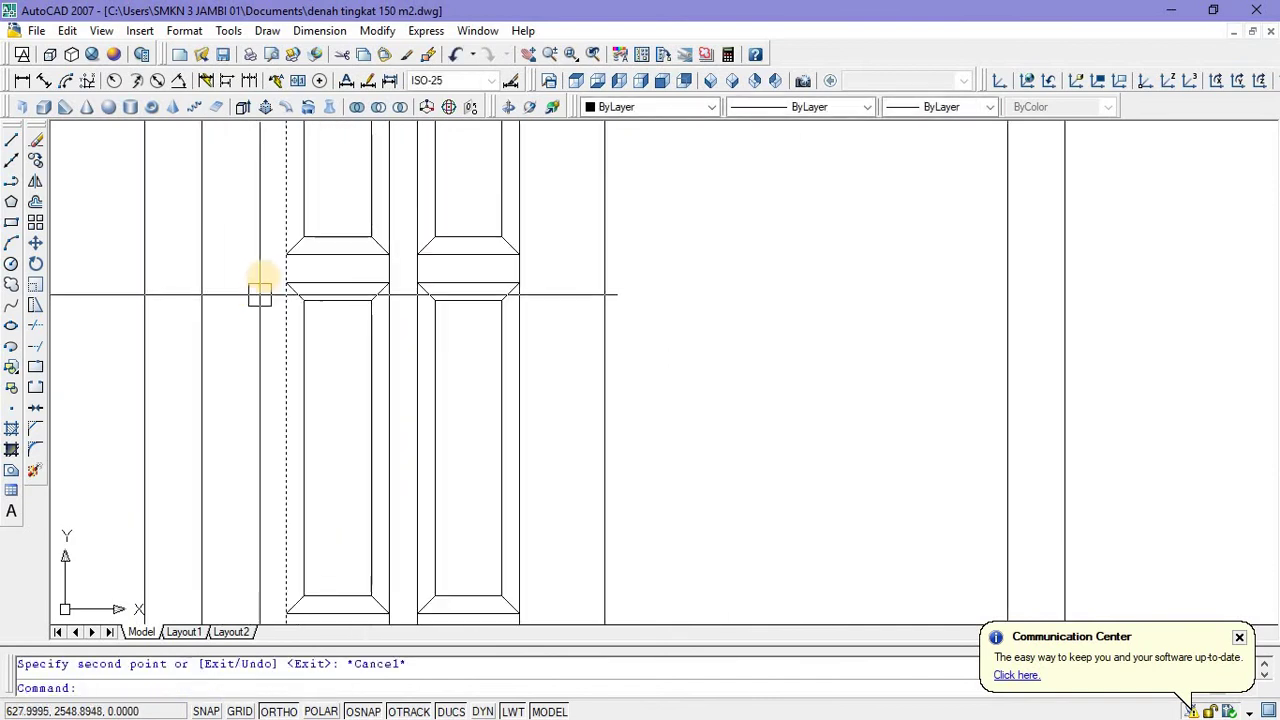
click(263, 277)
scroll(271, 280, up, 1)
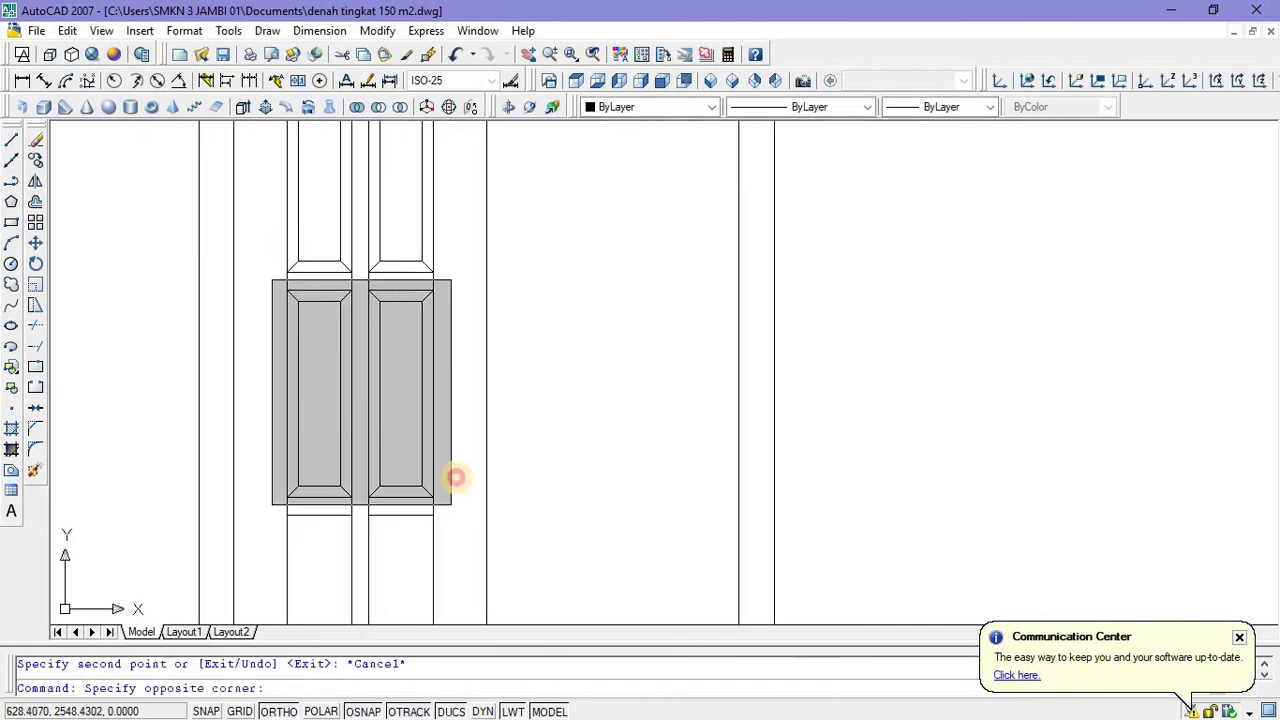
click(474, 510)
scroll(488, 366, down, 2)
scroll(427, 234, up, 2)
click(423, 237)
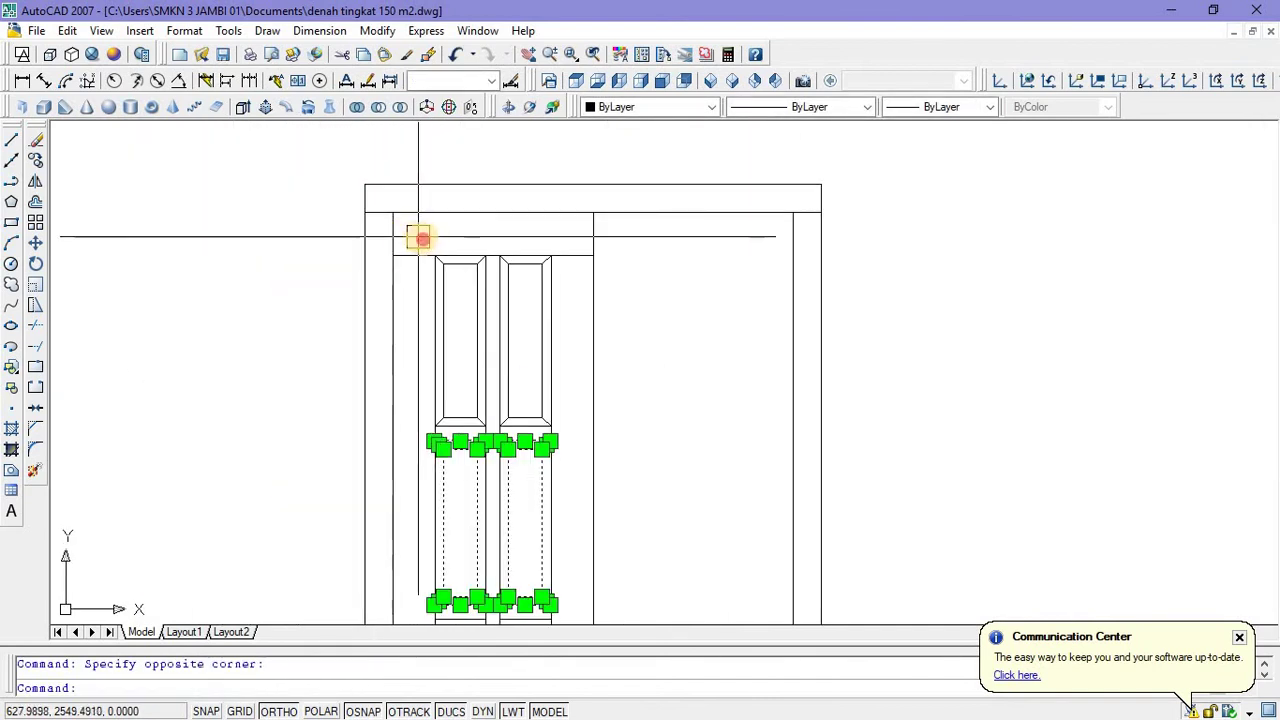
click(560, 432)
scroll(560, 434, down, 2)
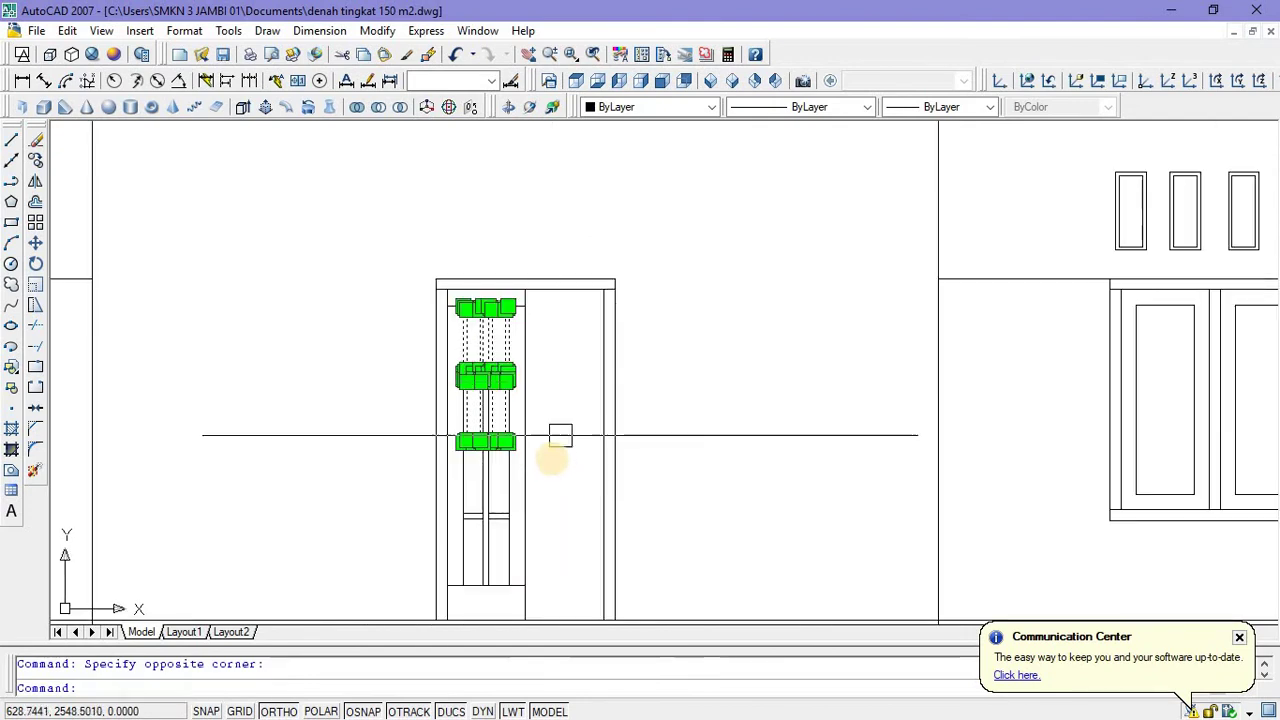
scroll(531, 420, up, 3)
middle_drag(531, 420, 588, 428)
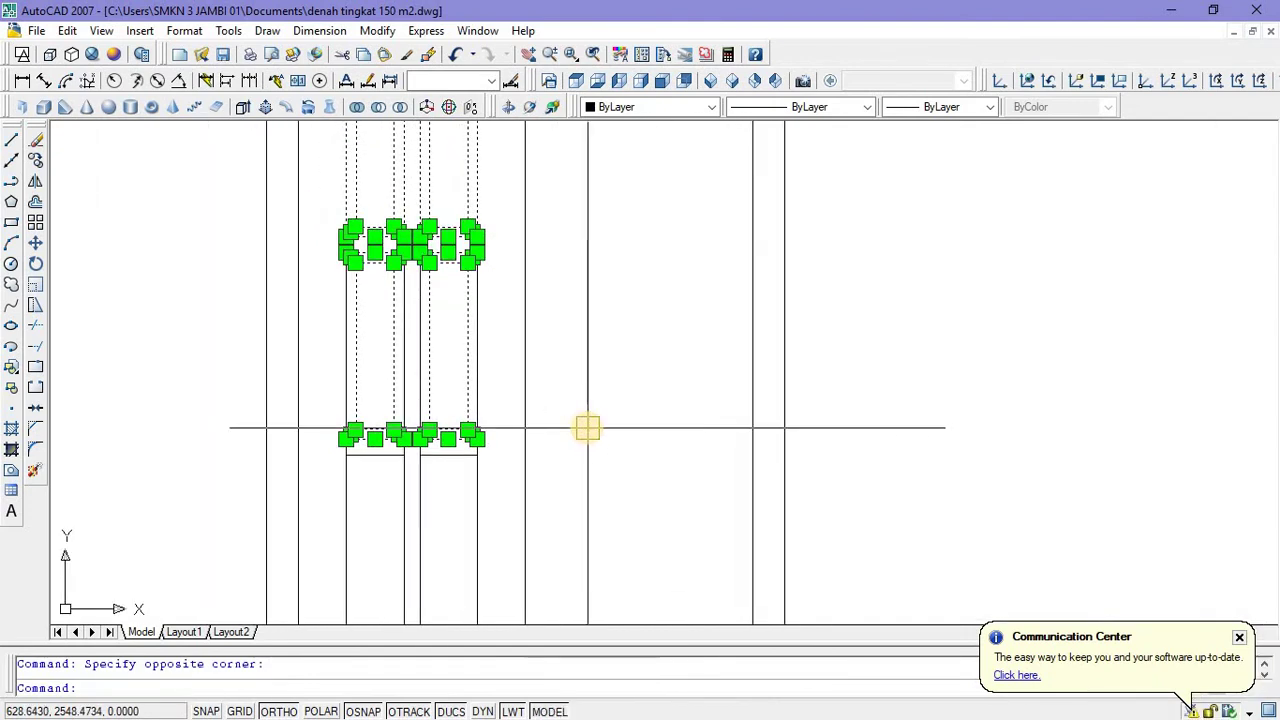
key(Return)
scroll(495, 435, up, 2)
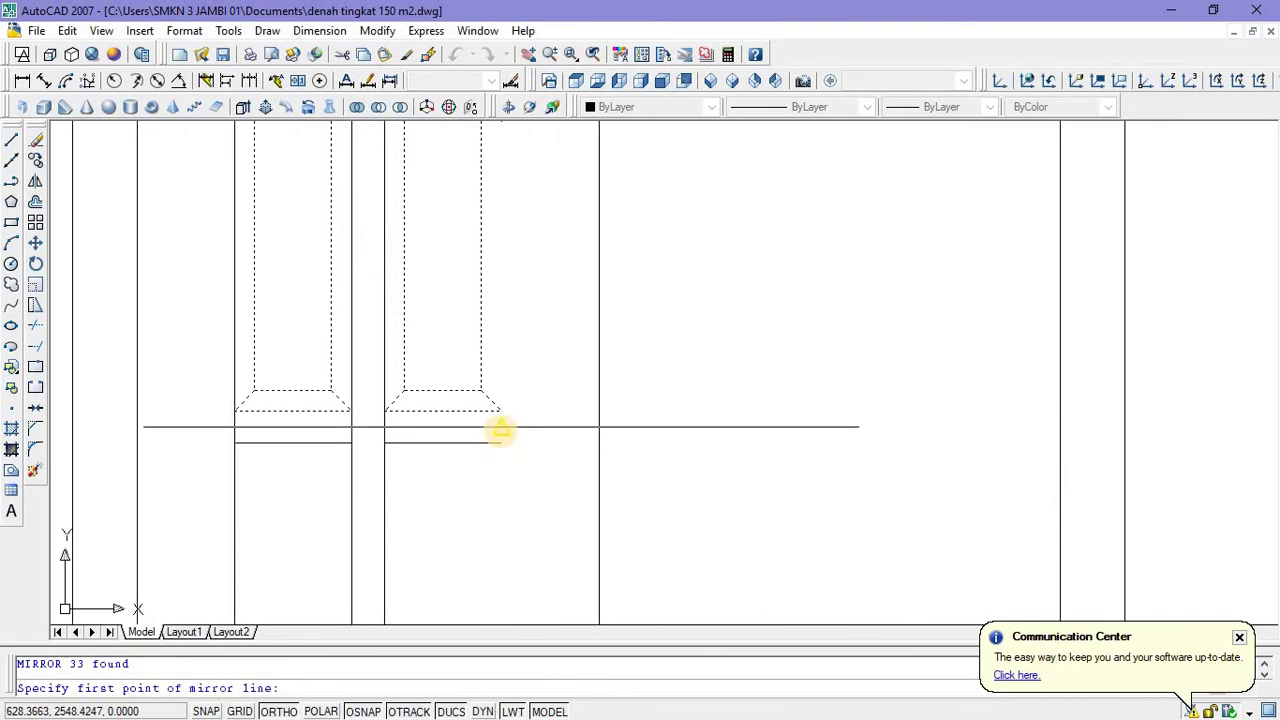
scroll(561, 429, down, 3)
scroll(543, 400, up, 2)
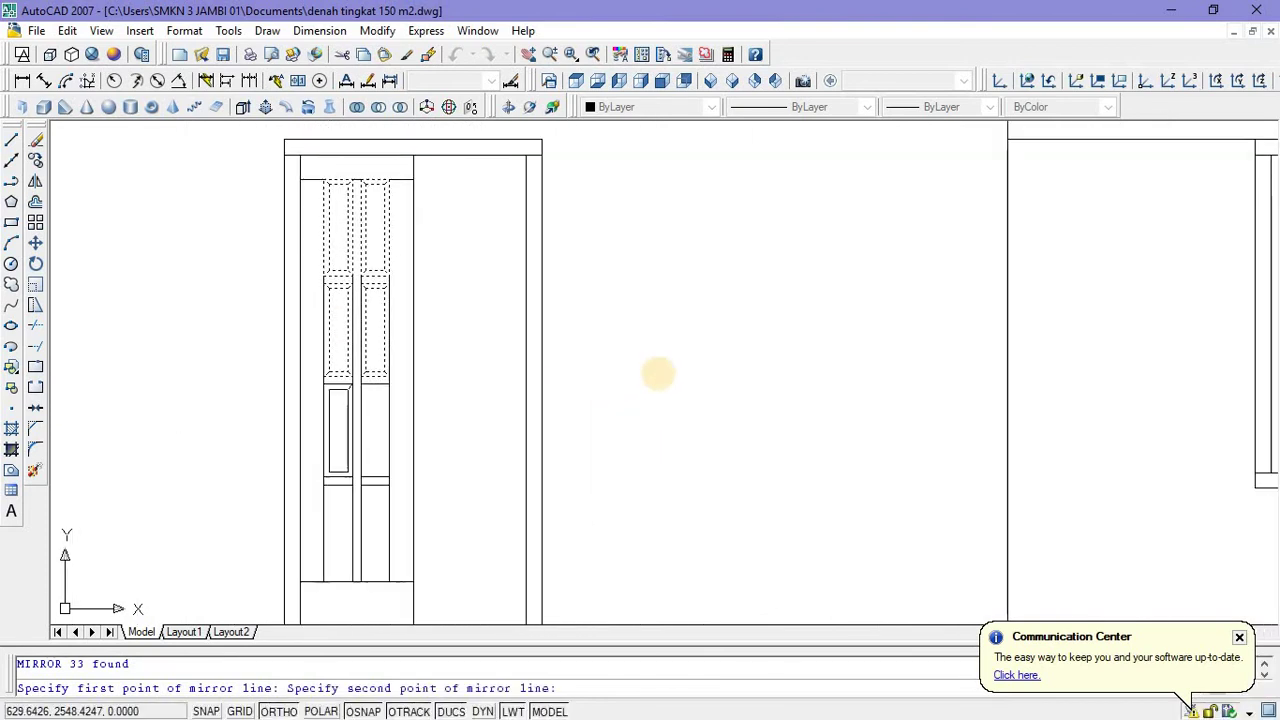
scroll(676, 368, down, 2)
click(677, 366)
key(Return)
Copy the complete left door leaf into the right half of the frame, moving its lower left corner to its lower right corner.
scroll(414, 520, up, 3)
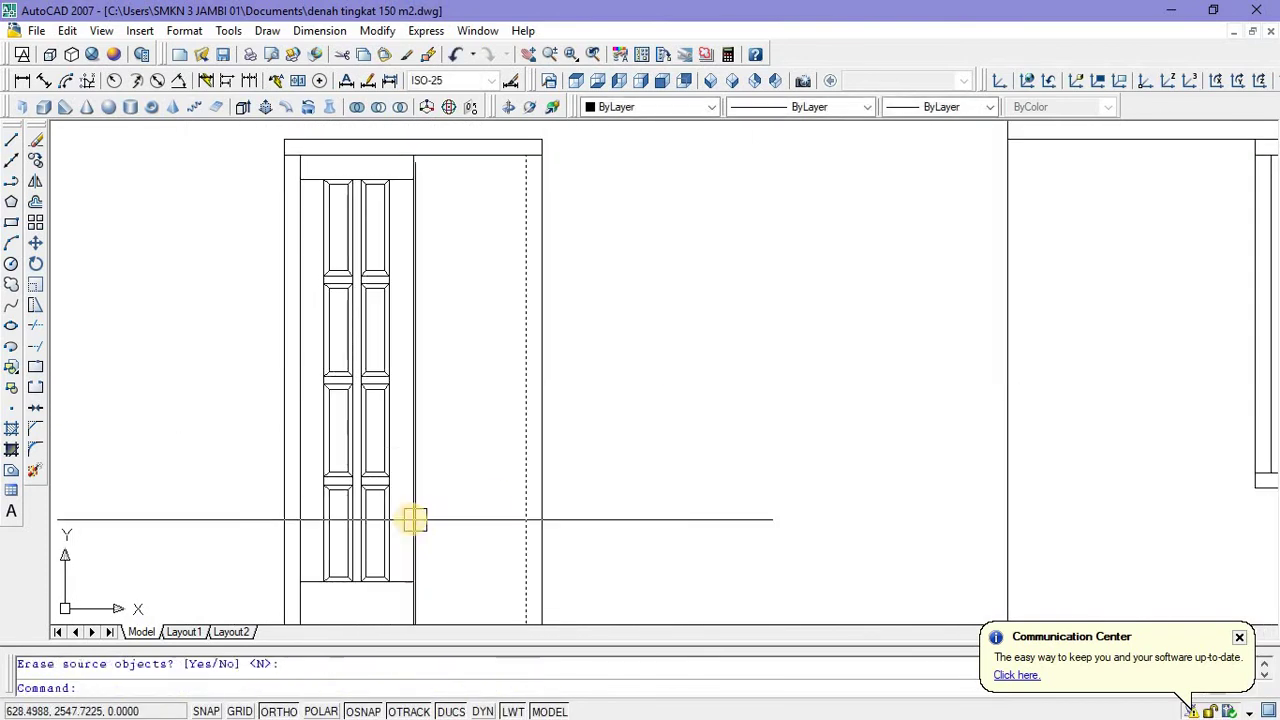
middle_drag(443, 474, 458, 474)
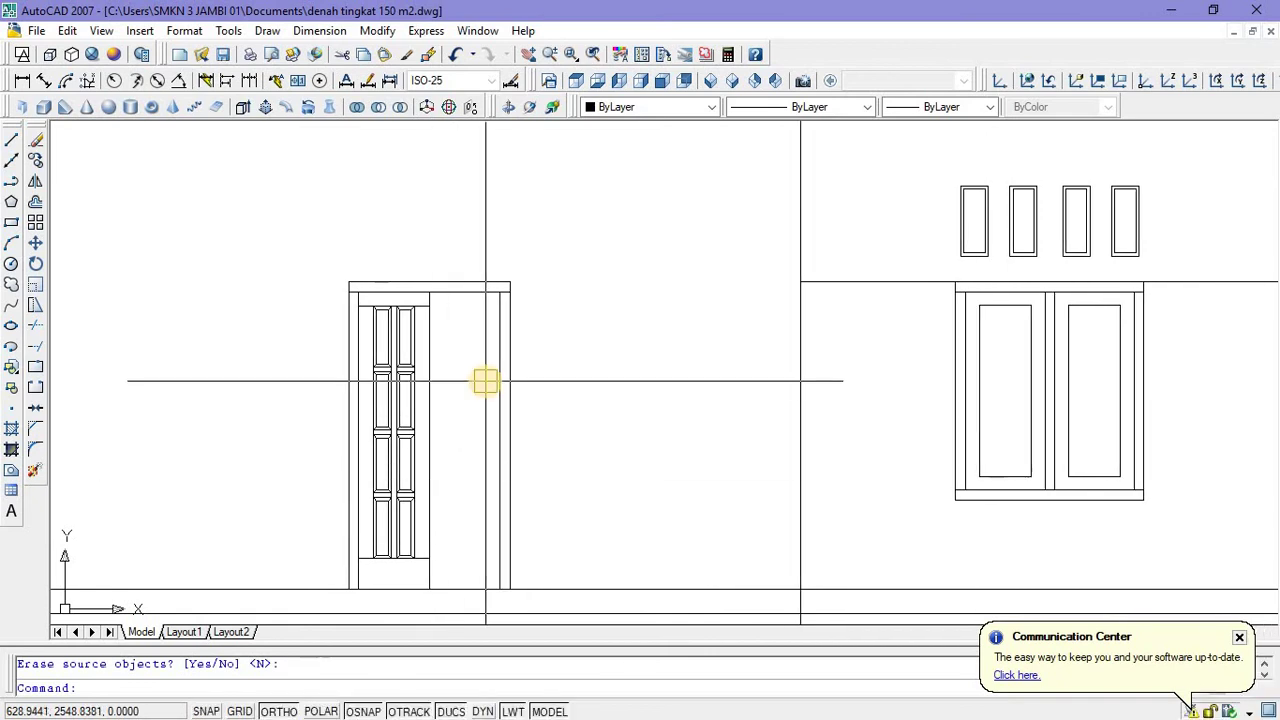
scroll(350, 284, up, 5)
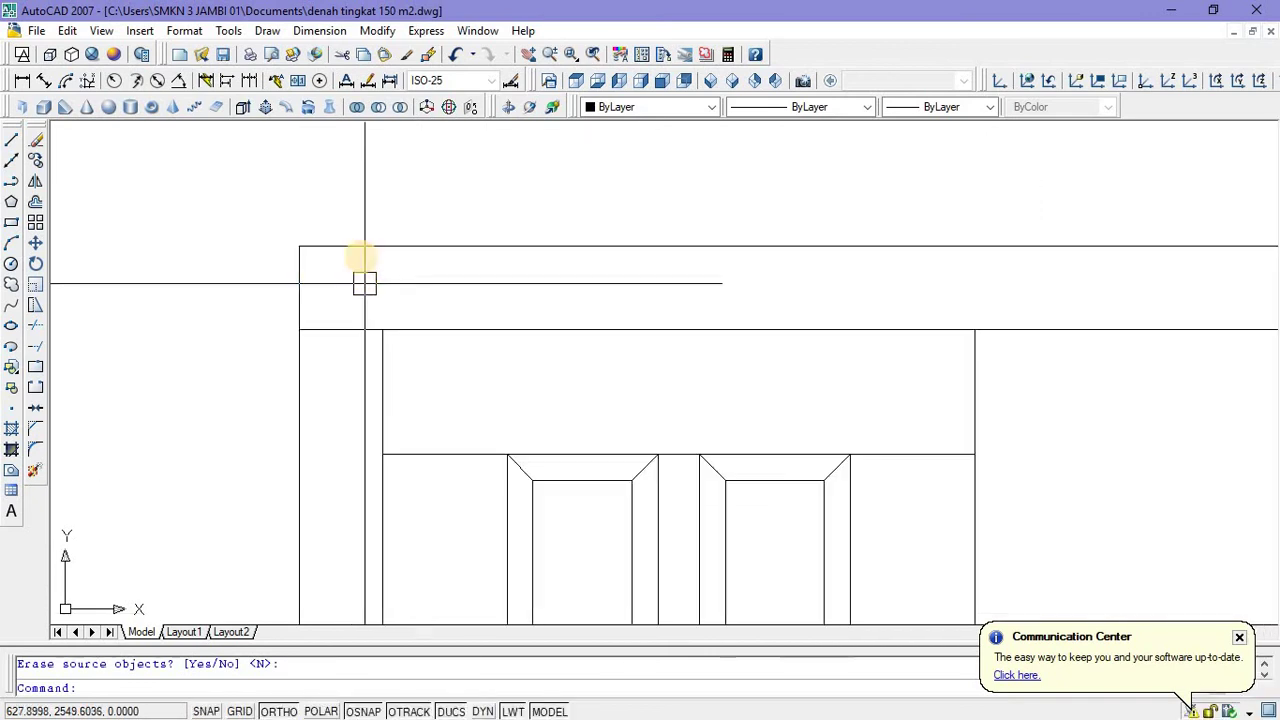
click(349, 205)
scroll(347, 200, down, 4)
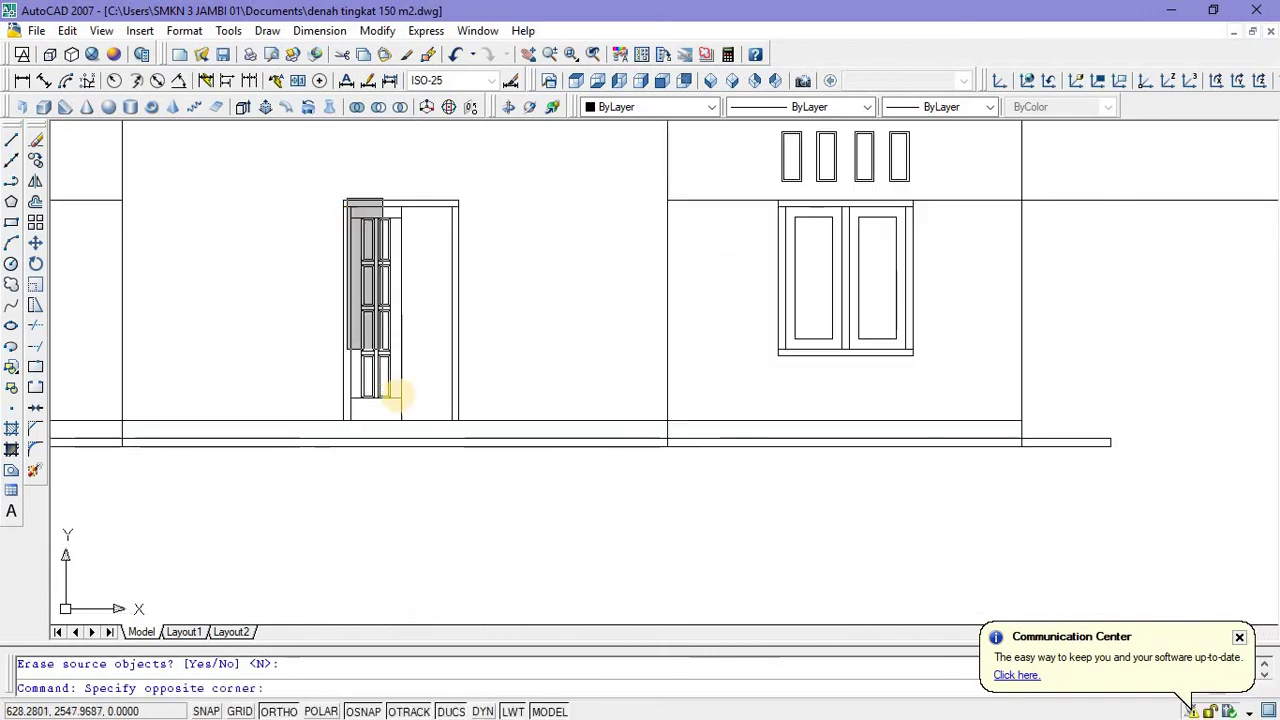
click(405, 427)
right_click(504, 185)
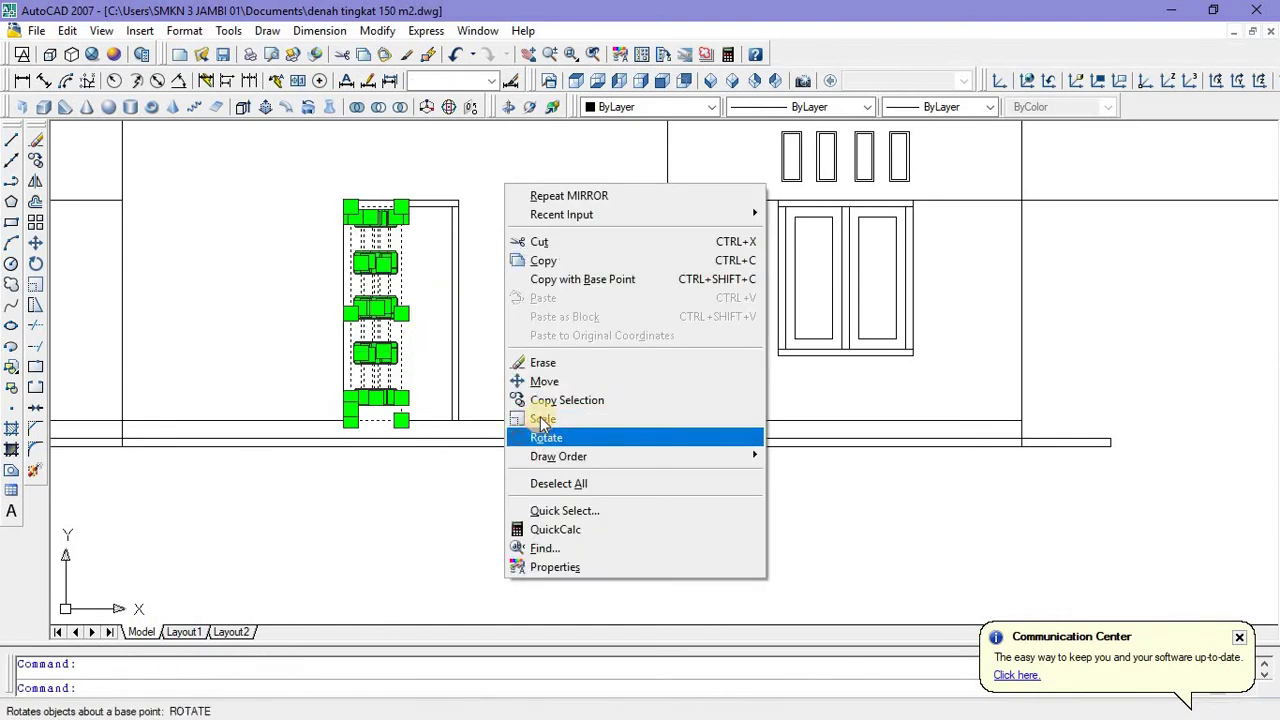
click(541, 400)
scroll(333, 410, up, 3)
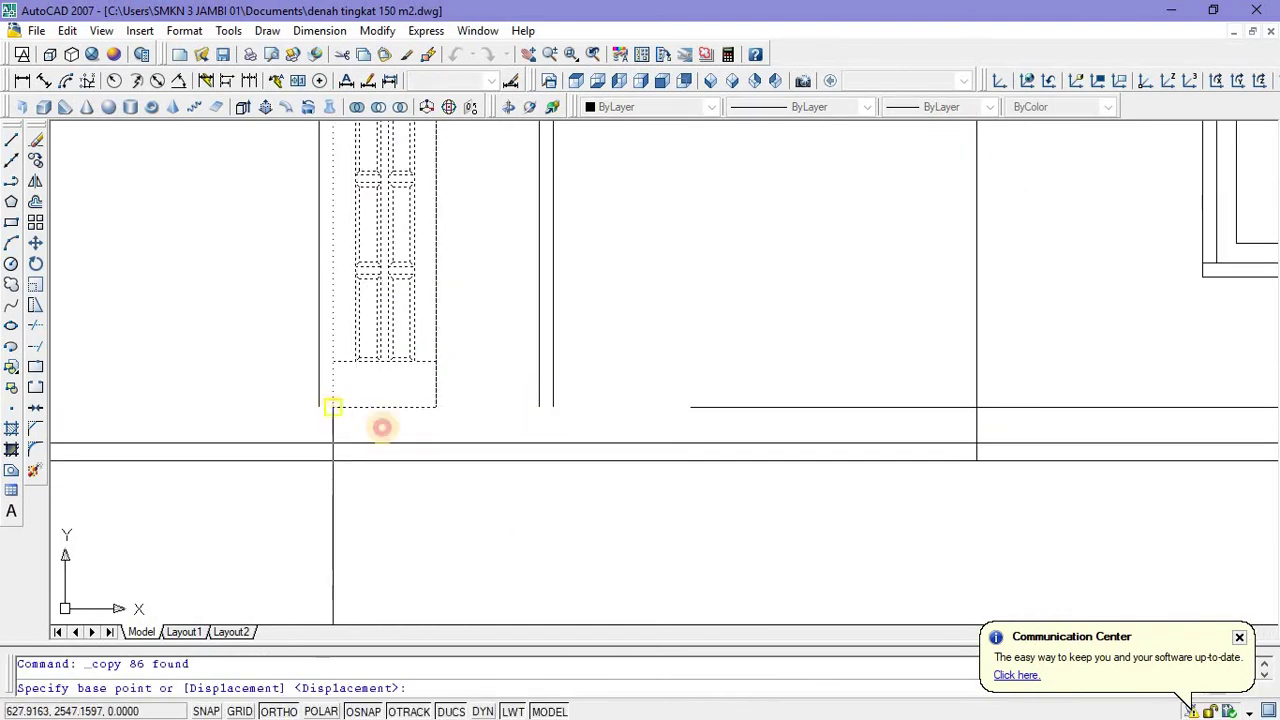
click(382, 427)
click(437, 409)
scroll(443, 503, down, 2)
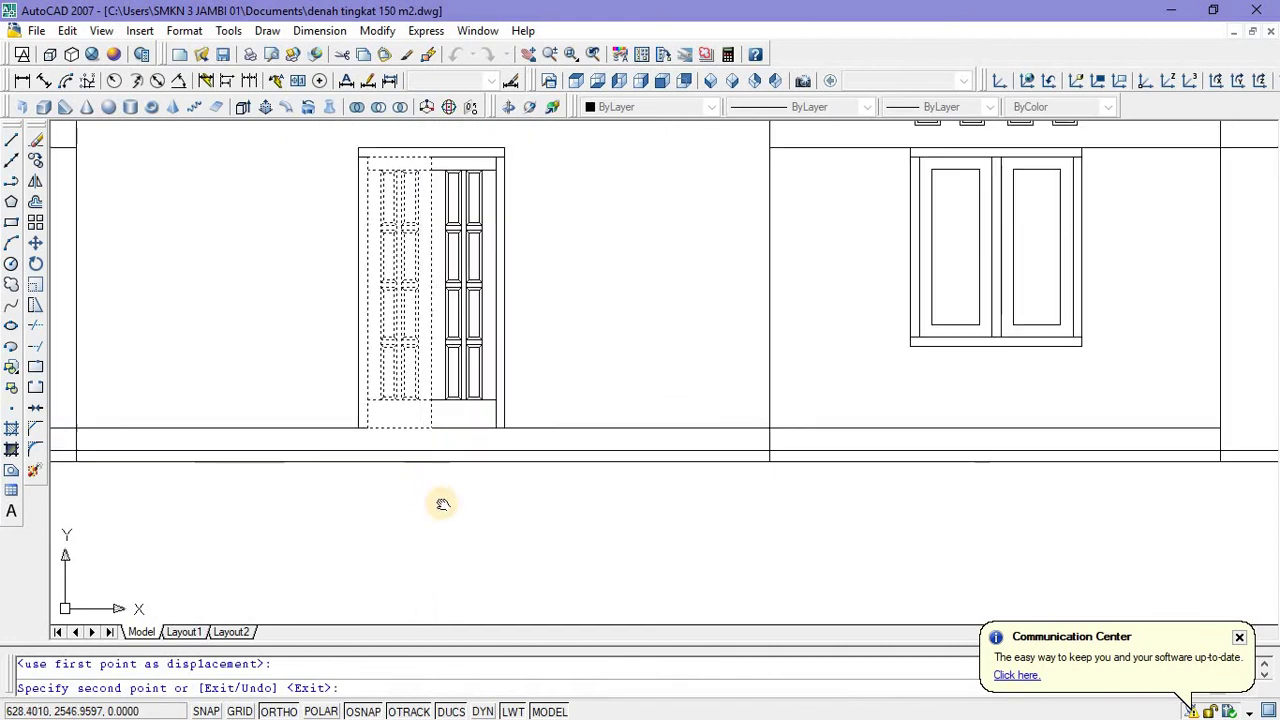
scroll(443, 503, down, 1)
key(Escape)
Try offsetting the right leaf's outline outward by 0.025, and erase the offset copy.
scroll(486, 334, up, 2)
scroll(526, 334, down, 3)
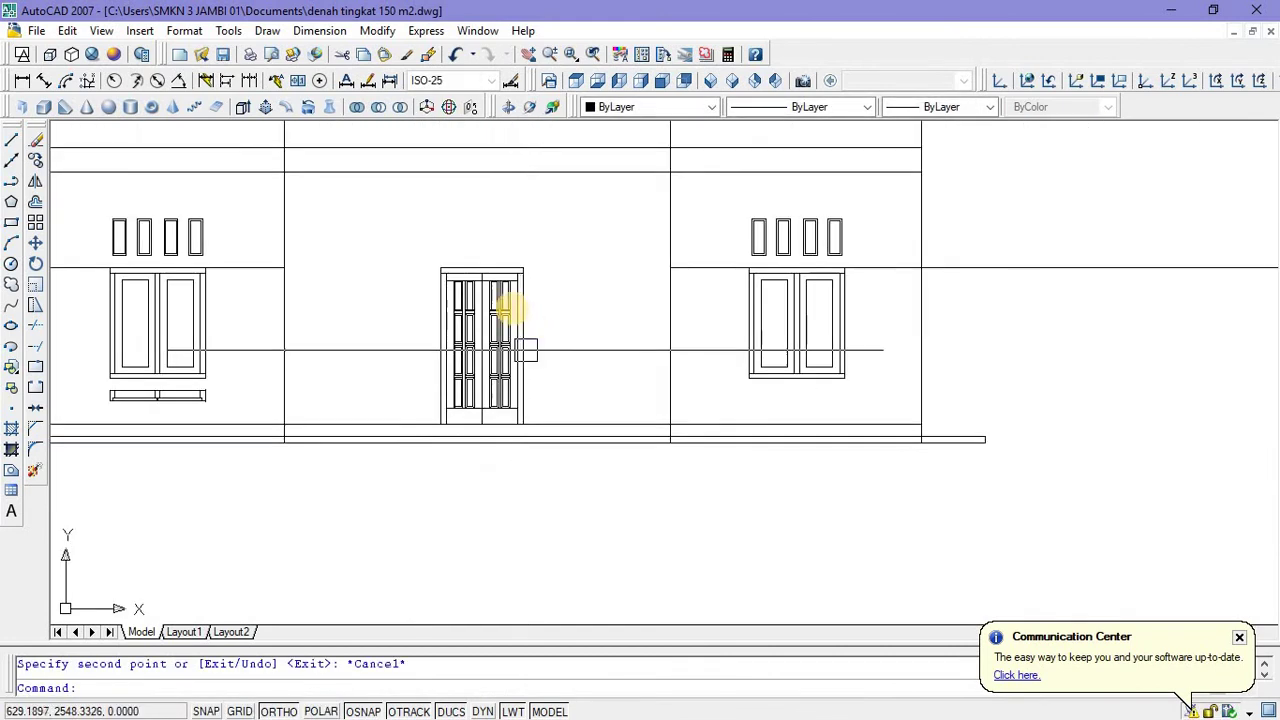
scroll(502, 291, up, 2)
scroll(480, 278, up, 3)
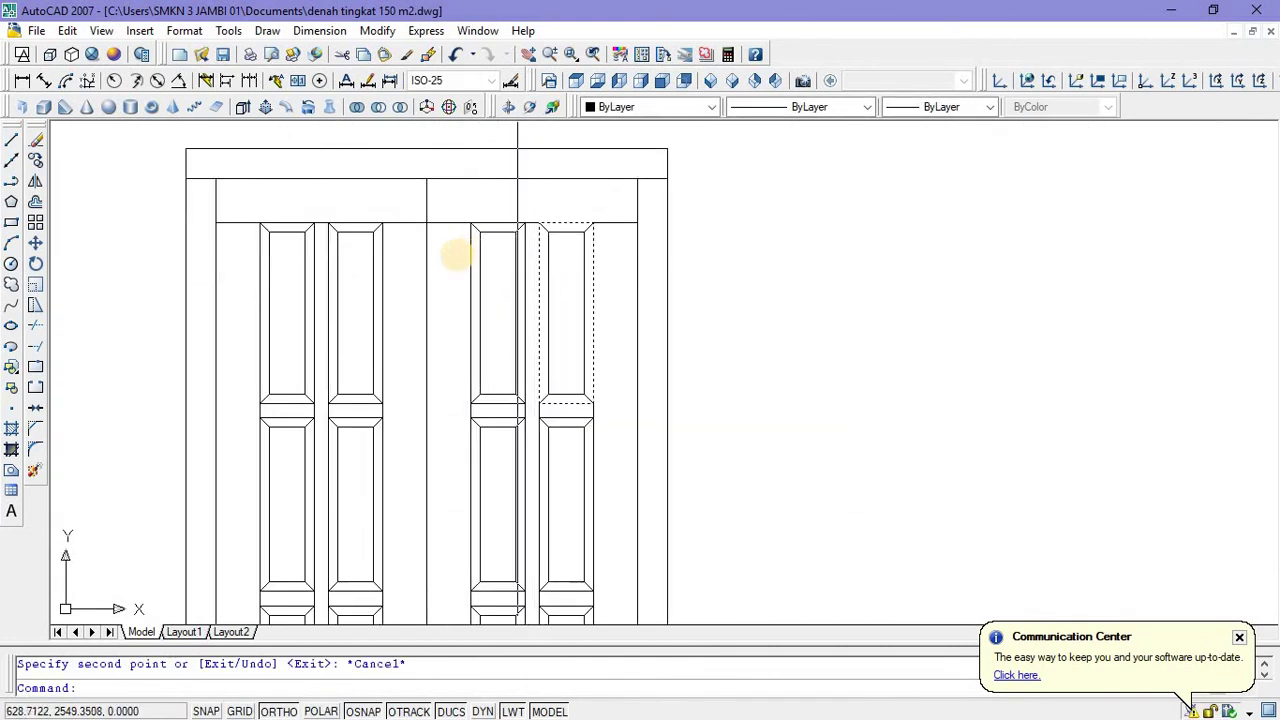
scroll(417, 321, down, 3)
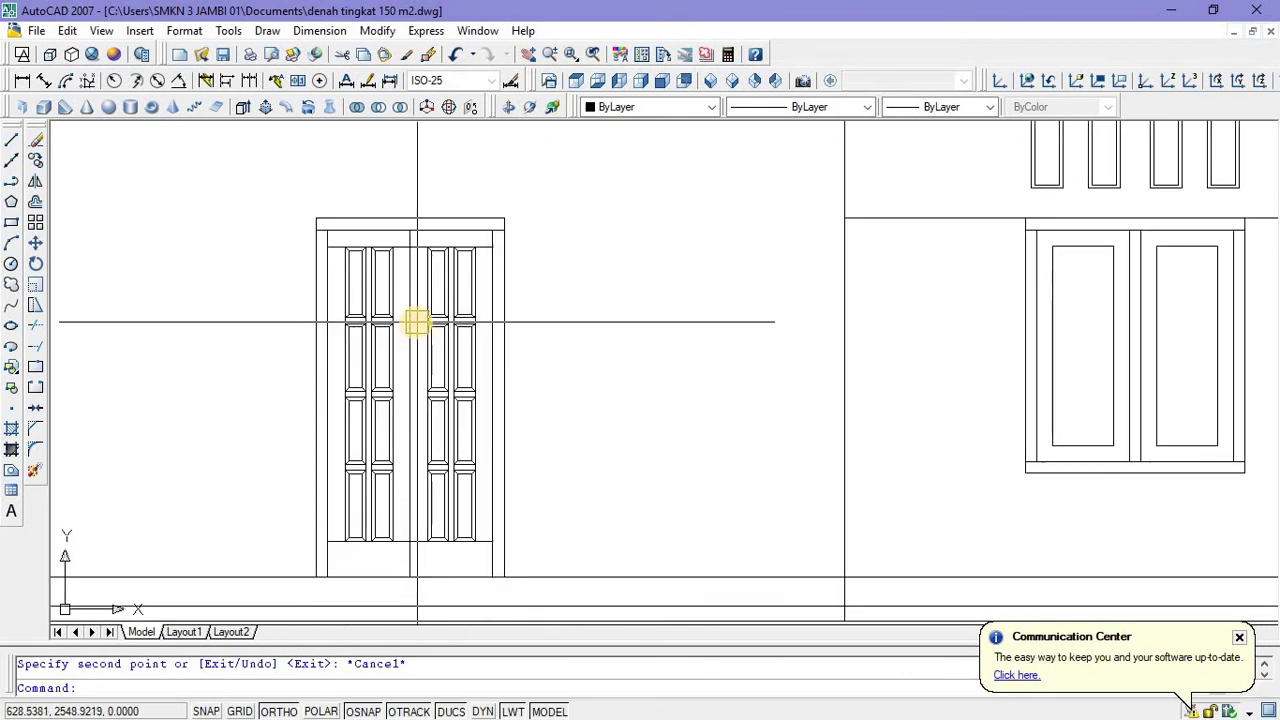
text(o)
key(Return)
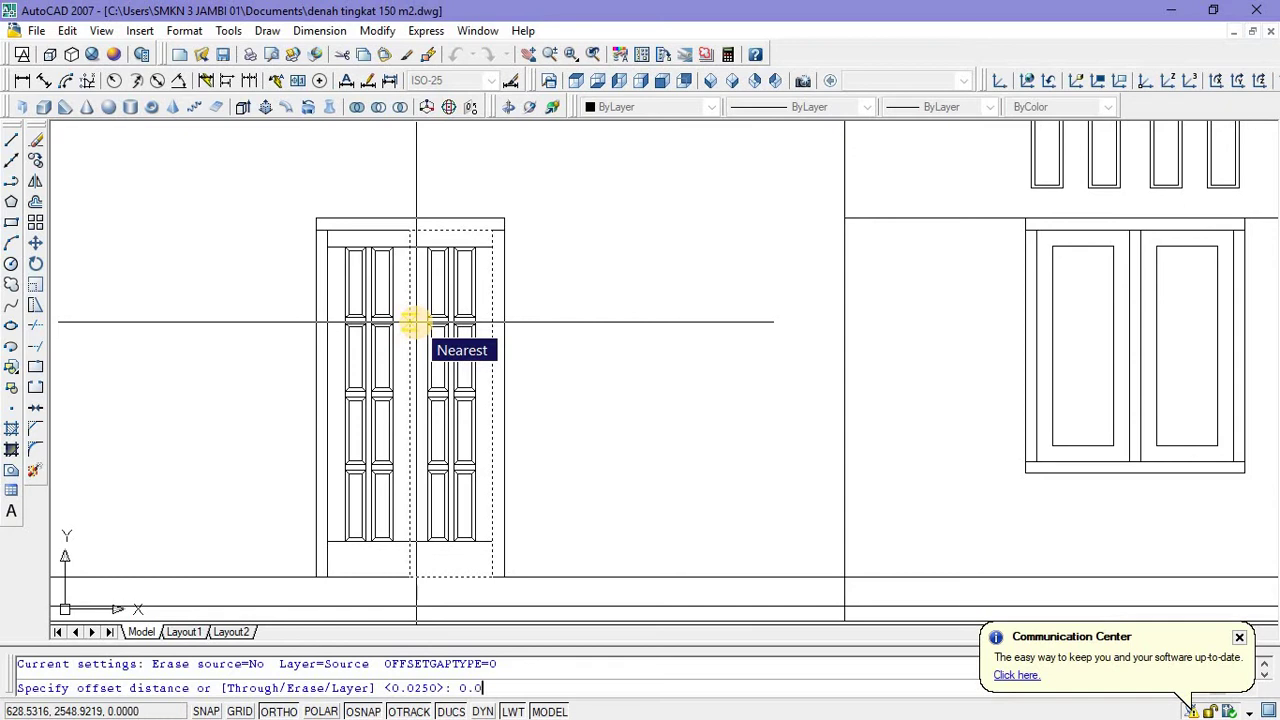
key(Return)
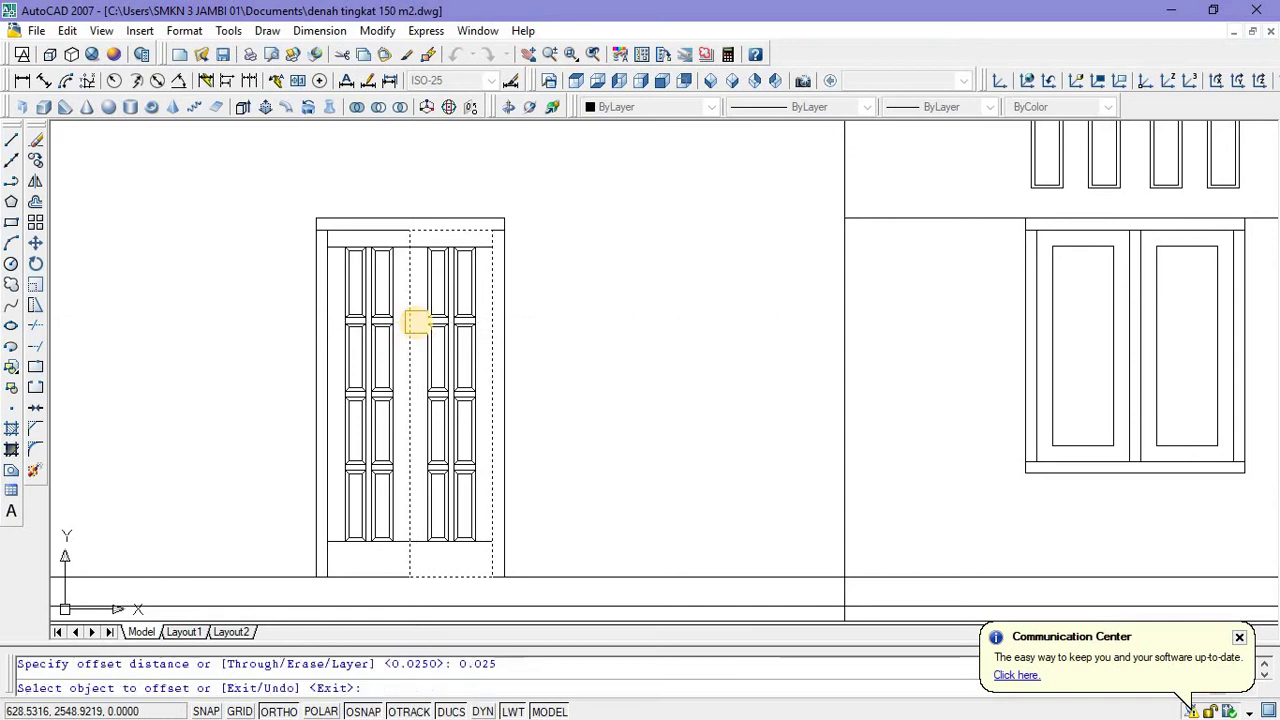
scroll(414, 321, up, 3)
click(380, 334)
click(400, 346)
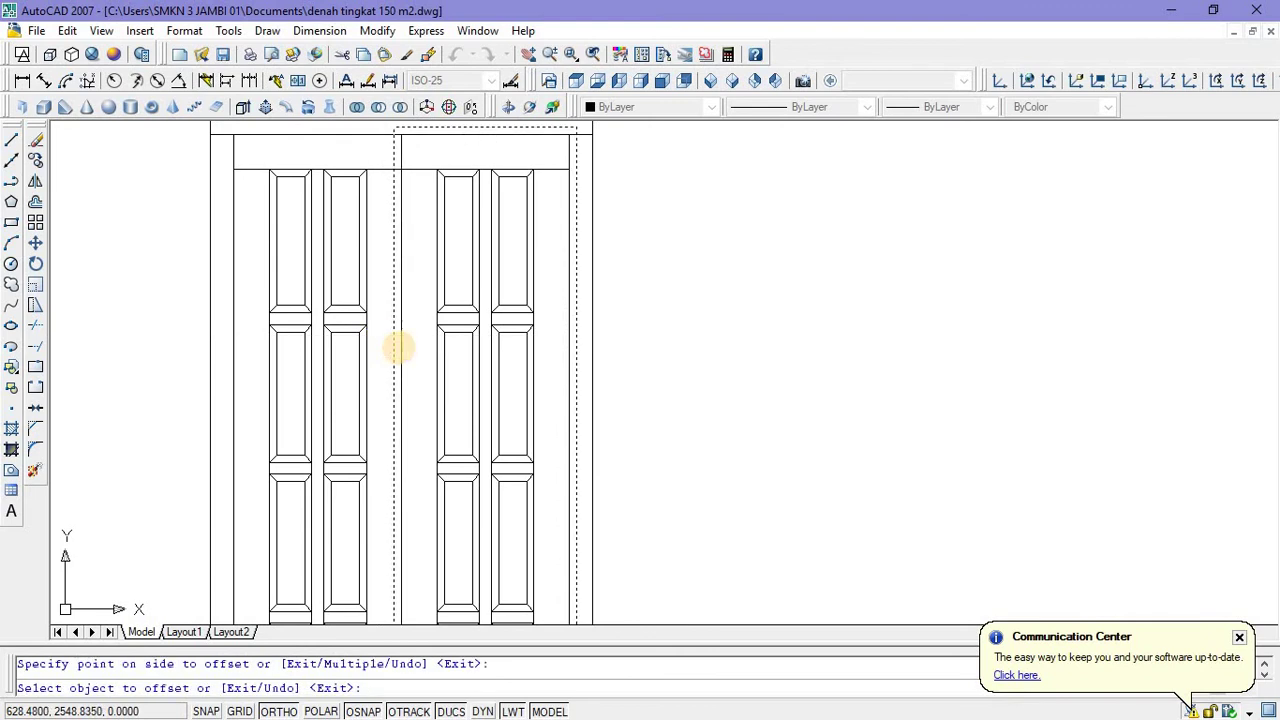
scroll(399, 345, up, 3)
scroll(399, 345, down, 3)
key(Escape)
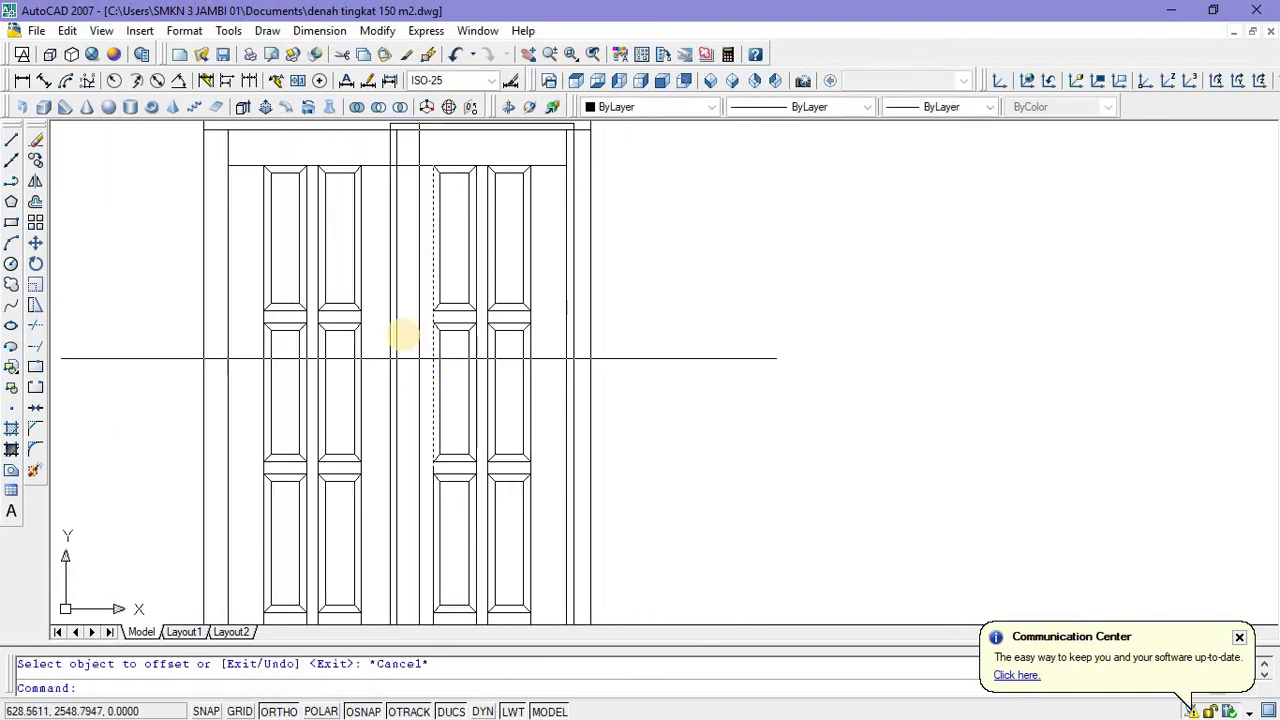
click(384, 347)
key(Delete)
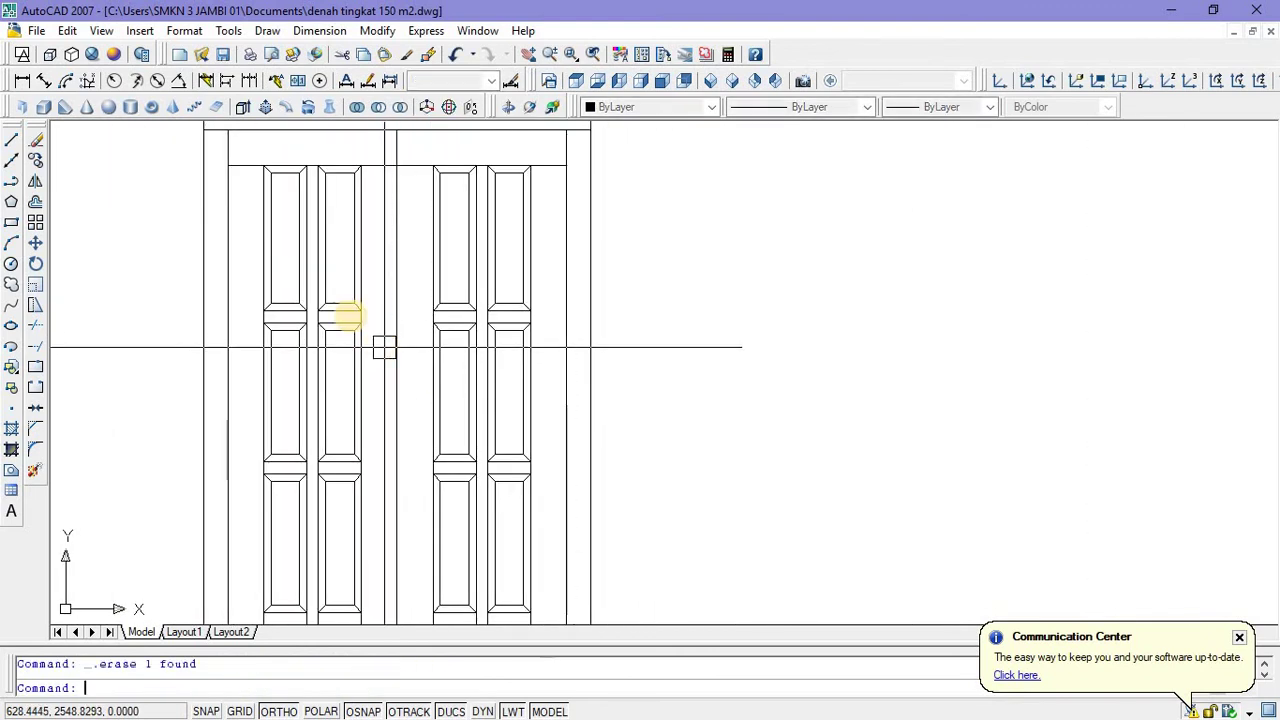
Draw a vertical line along the meeting edge of the two leaves, from the head of the frame down to the floor line.
middle_drag(397, 232, 390, 256)
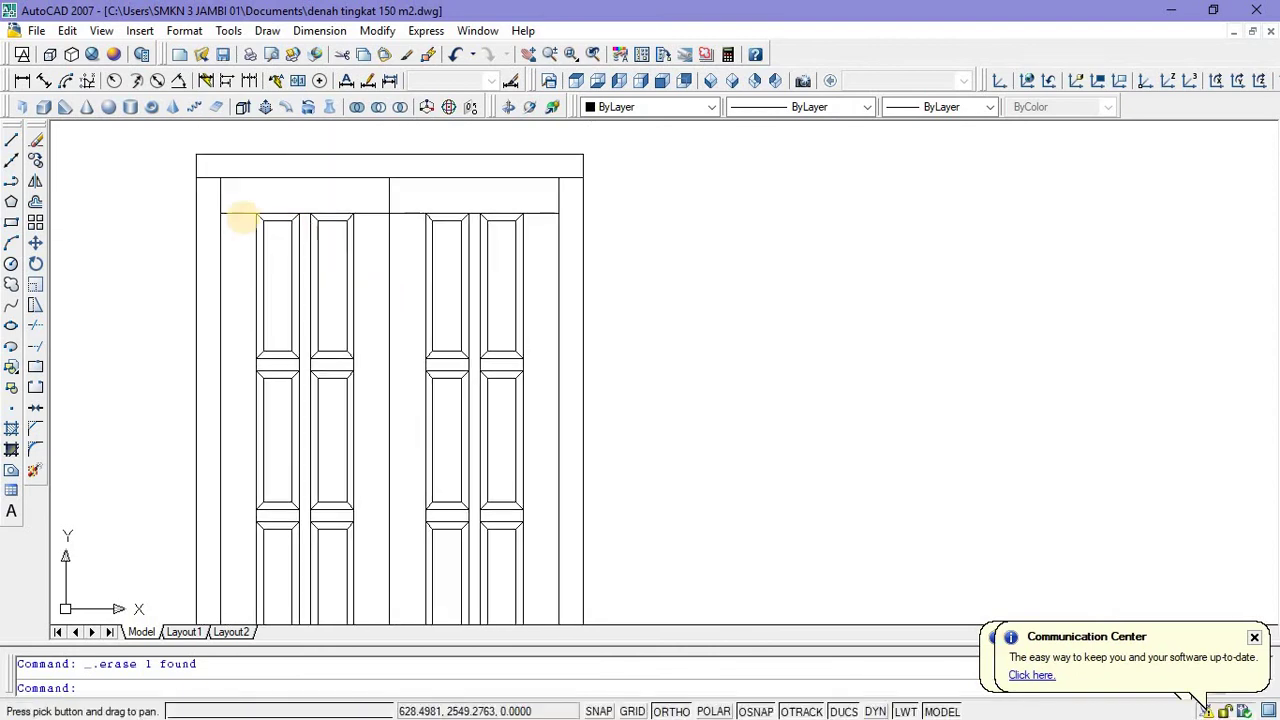
click(11, 140)
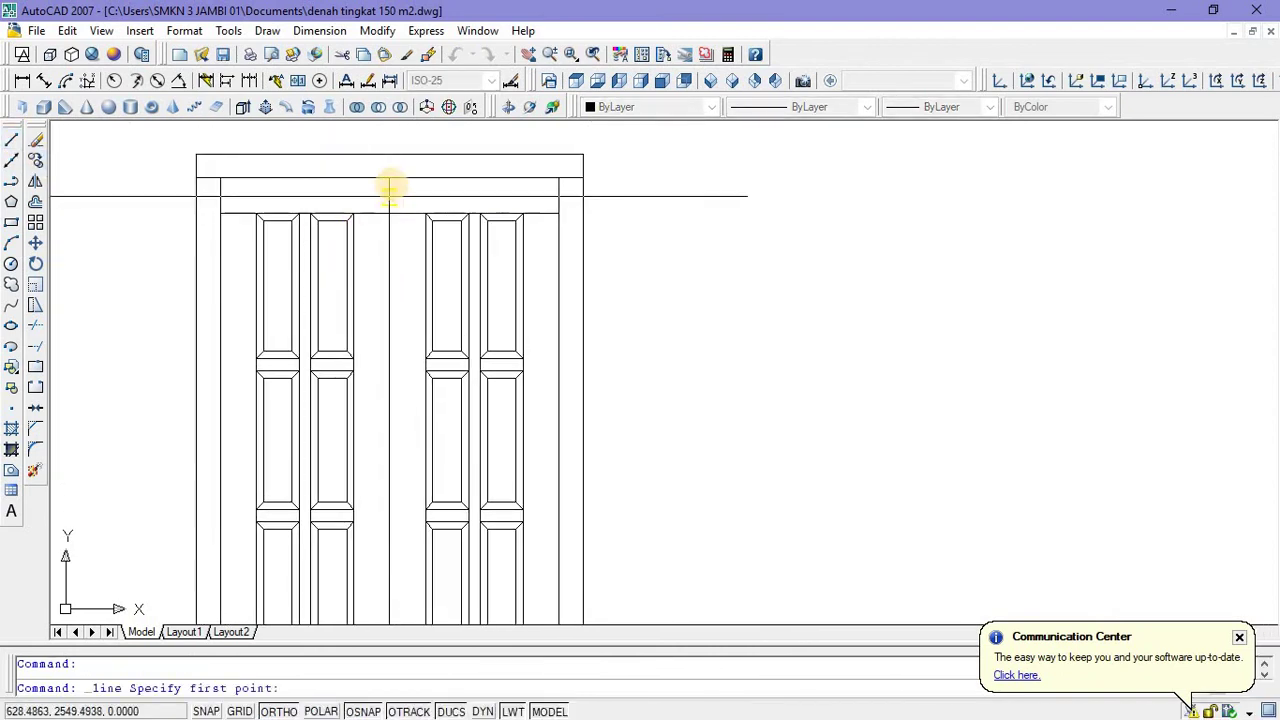
click(389, 195)
scroll(385, 250, down, 4)
scroll(380, 300, up, 4)
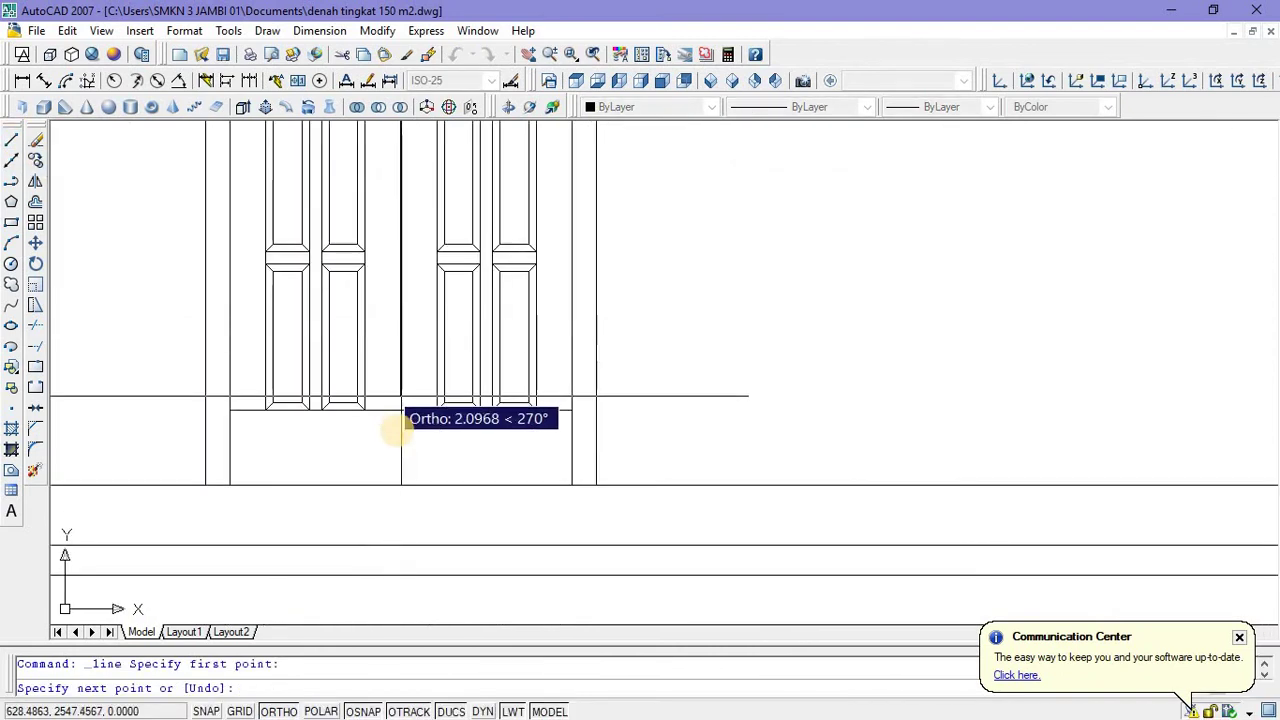
scroll(380, 494, down, 2)
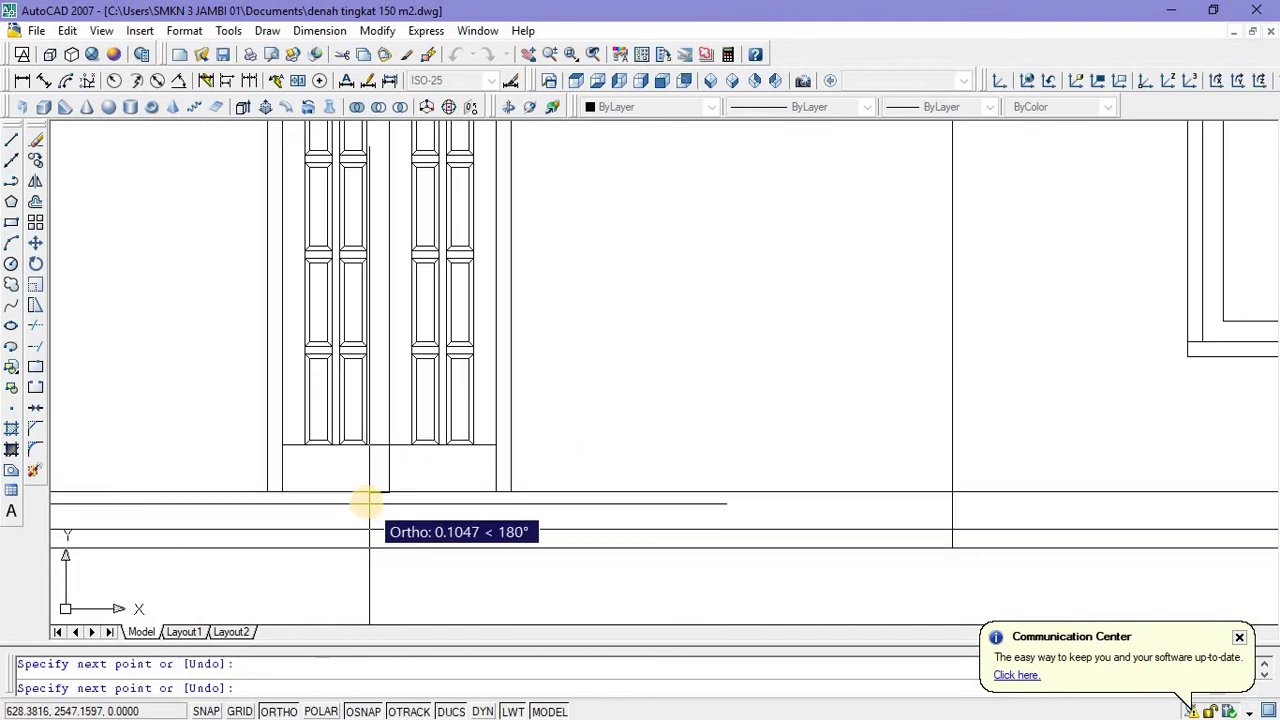
key(Escape)
scroll(370, 497, down, 2)
middle_drag(357, 400, 317, 360)
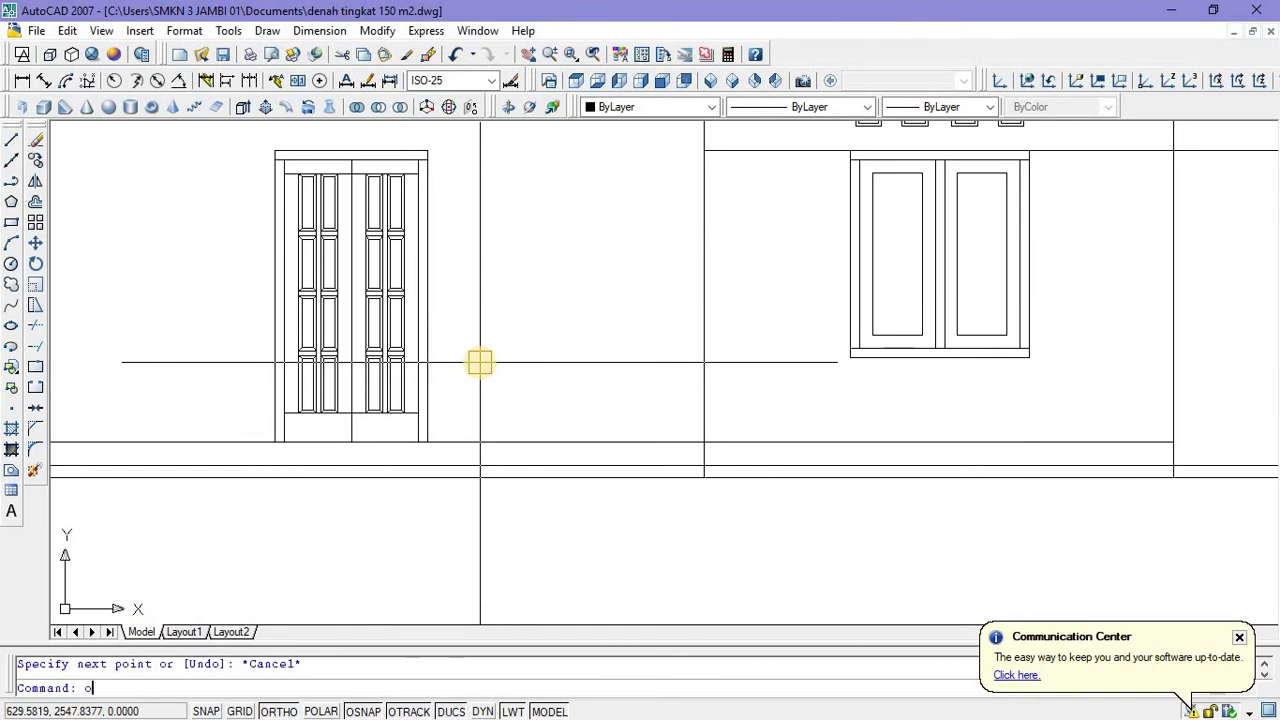
Offset the vertical meeting line between the two leaves by 0.025 to both sides.
text(o)
key(Return)
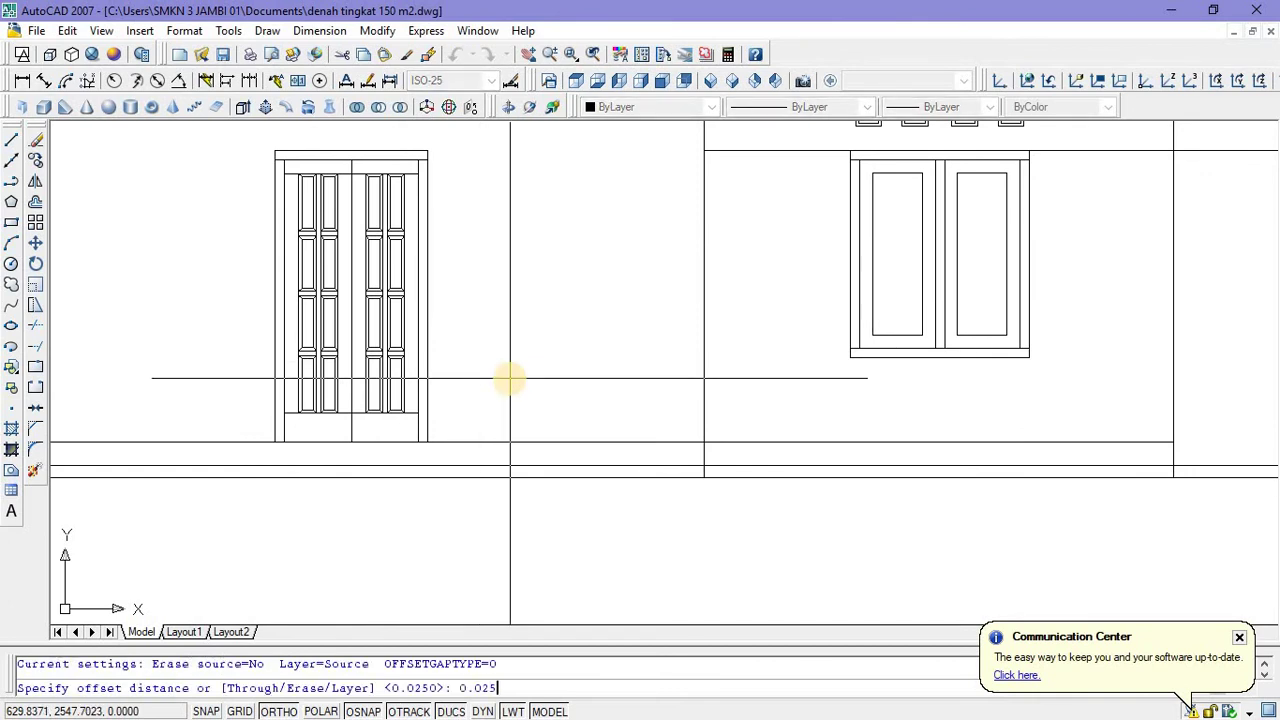
key(Return)
scroll(334, 403, up, 3)
click(367, 393)
click(356, 396)
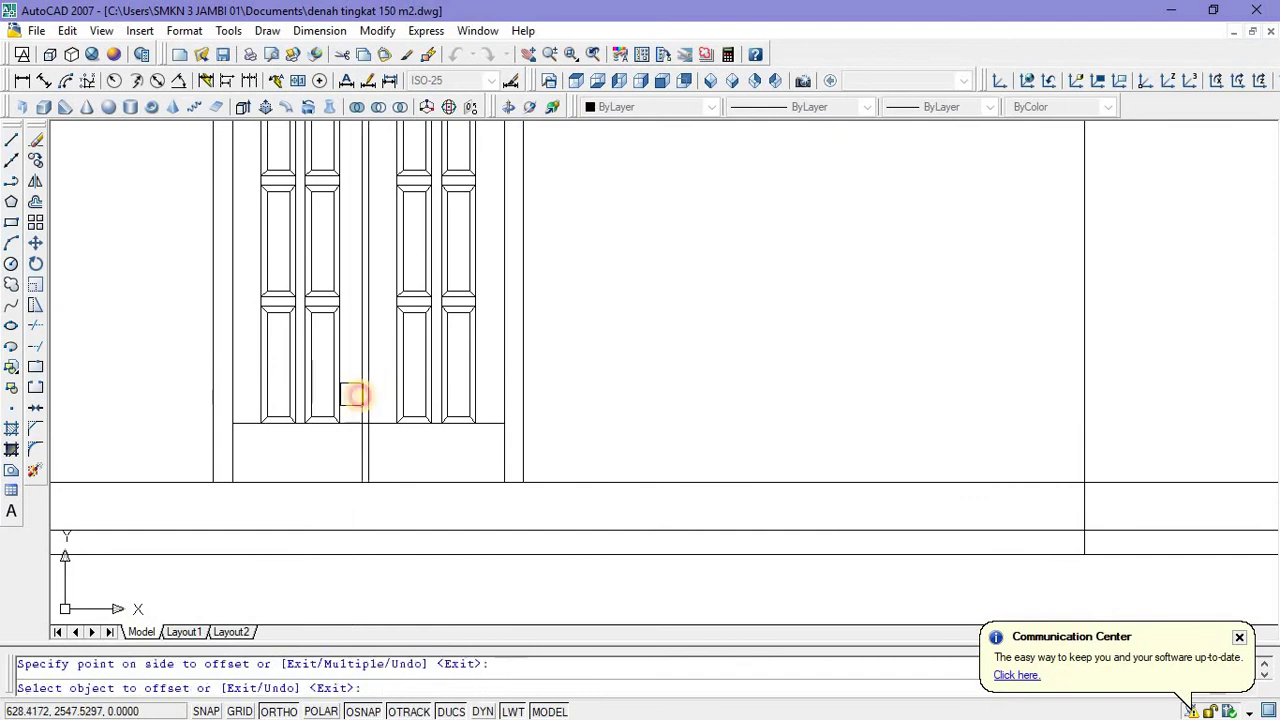
scroll(365, 396, up, 5)
click(364, 400)
click(393, 397)
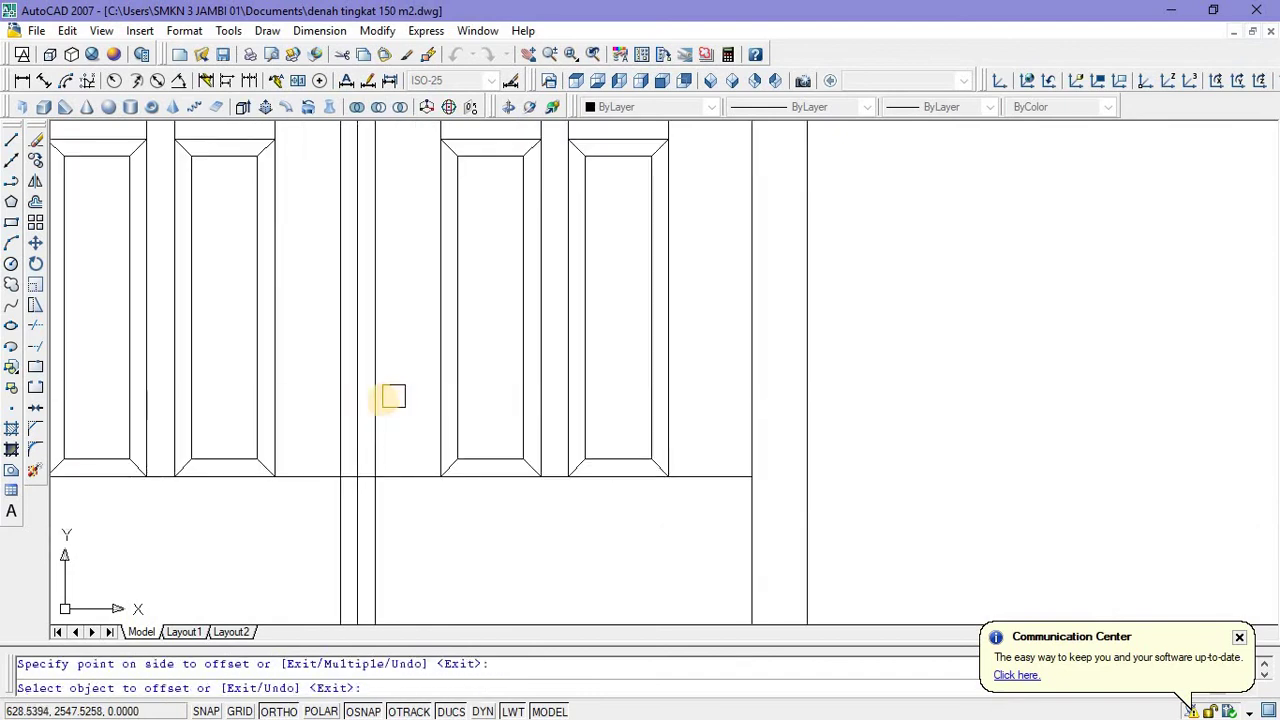
Erase the original vertical meeting line between its two offset copies.
key(Escape)
key(Escape)
click(358, 406)
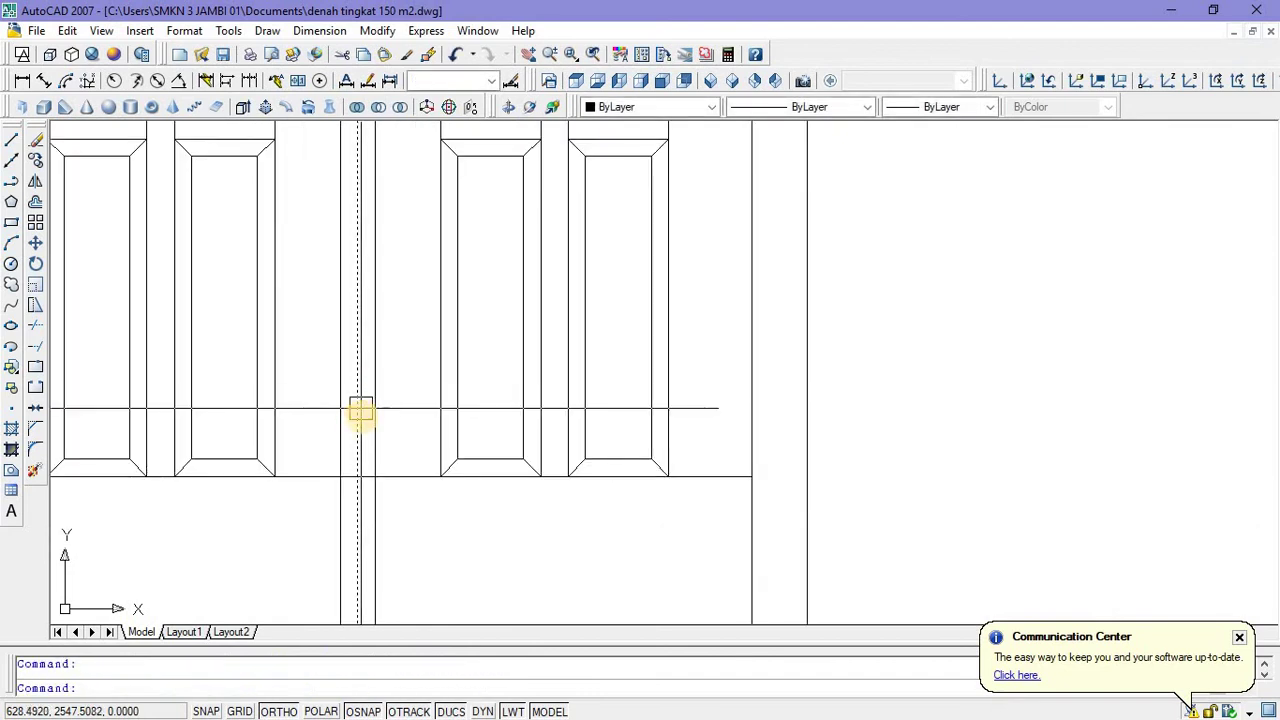
key(Delete)
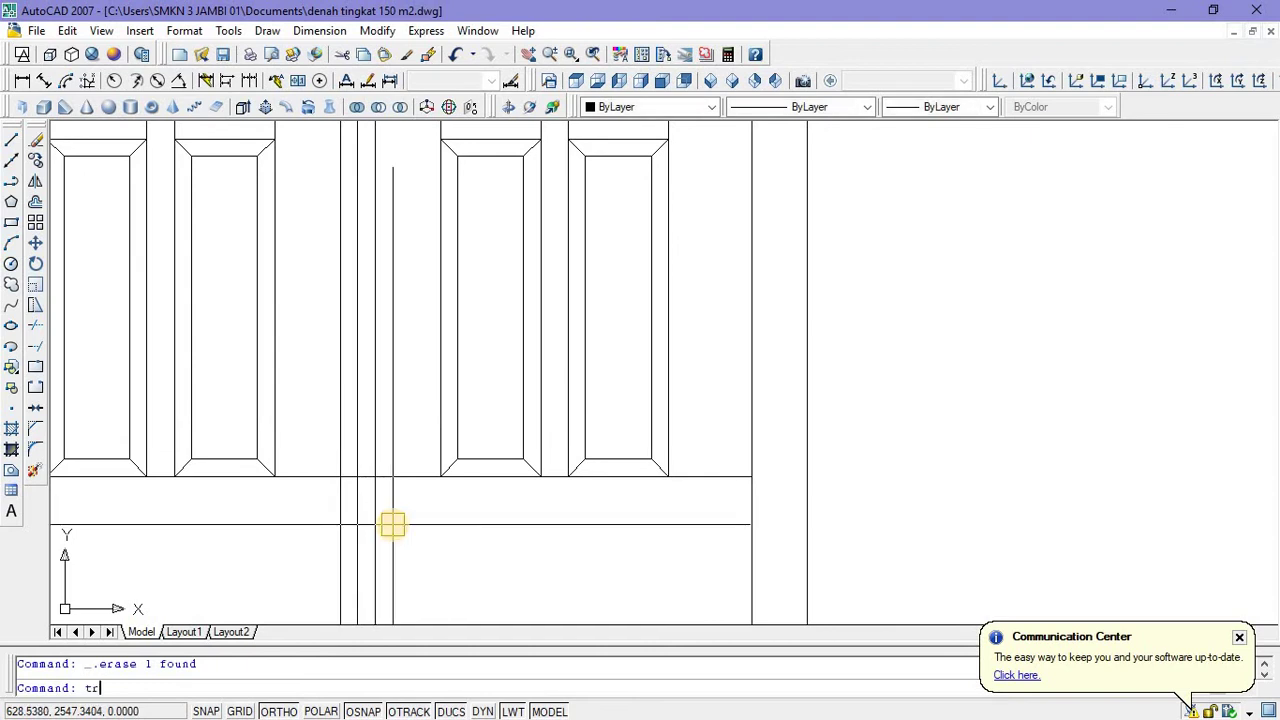
Trim the bottom rail lines inside the central meeting strip and erase the leftover vertical leaf edges there.
text(tr)
key(Return)
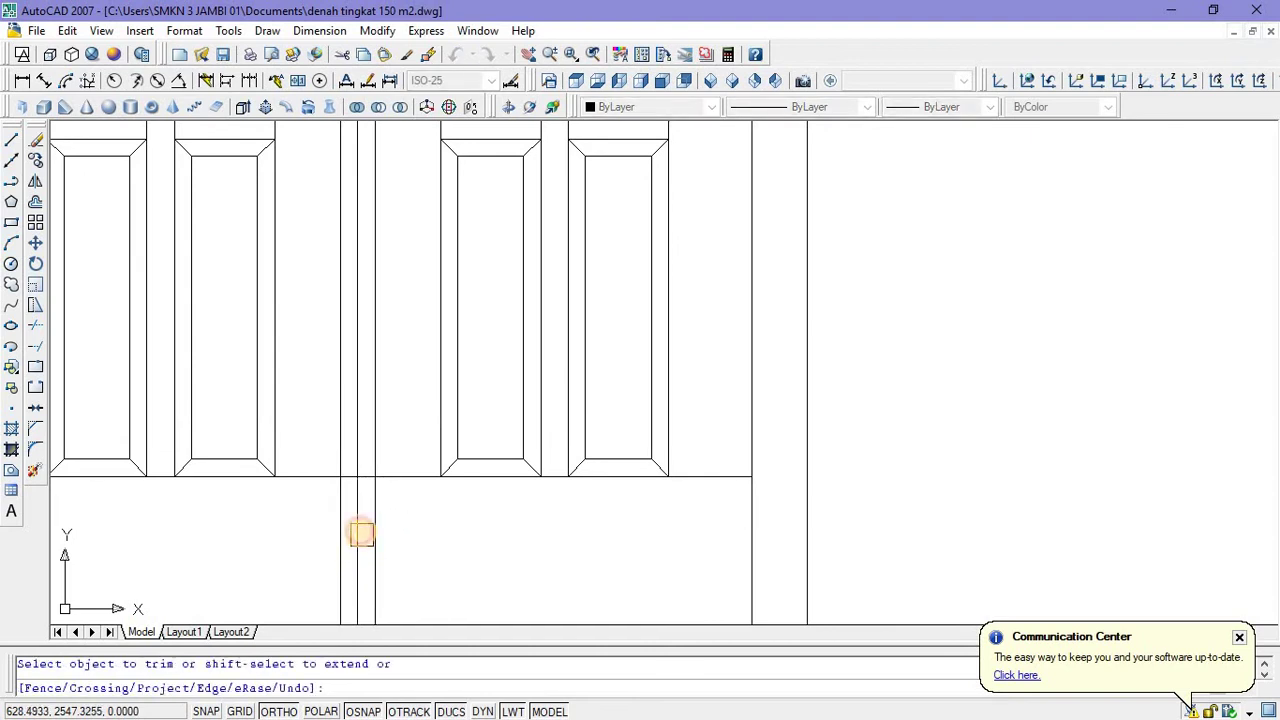
scroll(355, 497, up, 4)
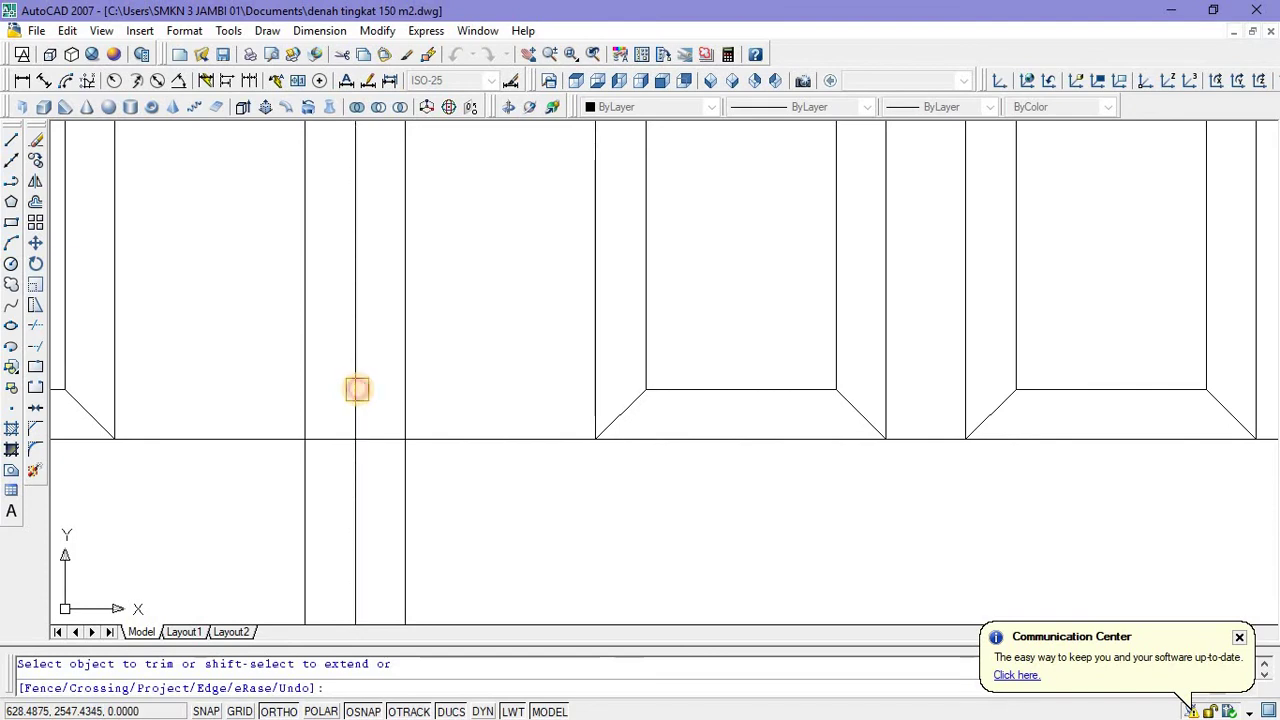
scroll(357, 389, down, 3)
scroll(353, 405, up, 3)
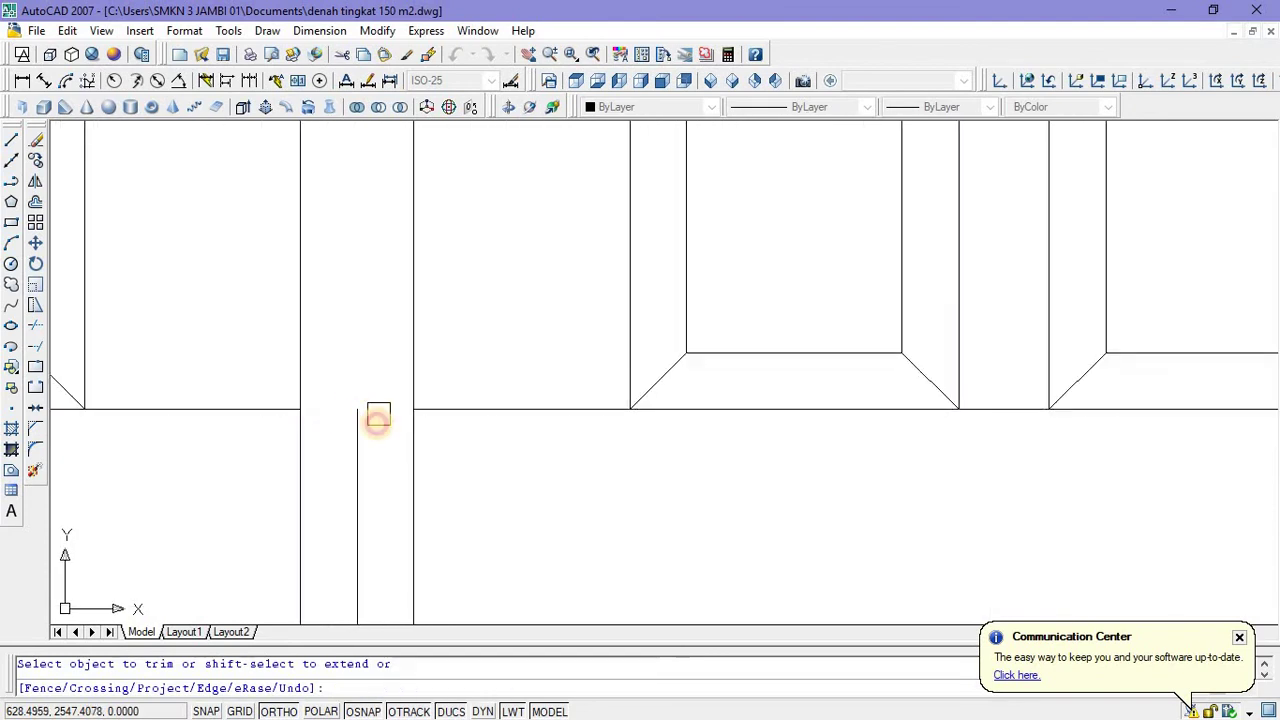
key(Escape)
click(369, 457)
click(346, 466)
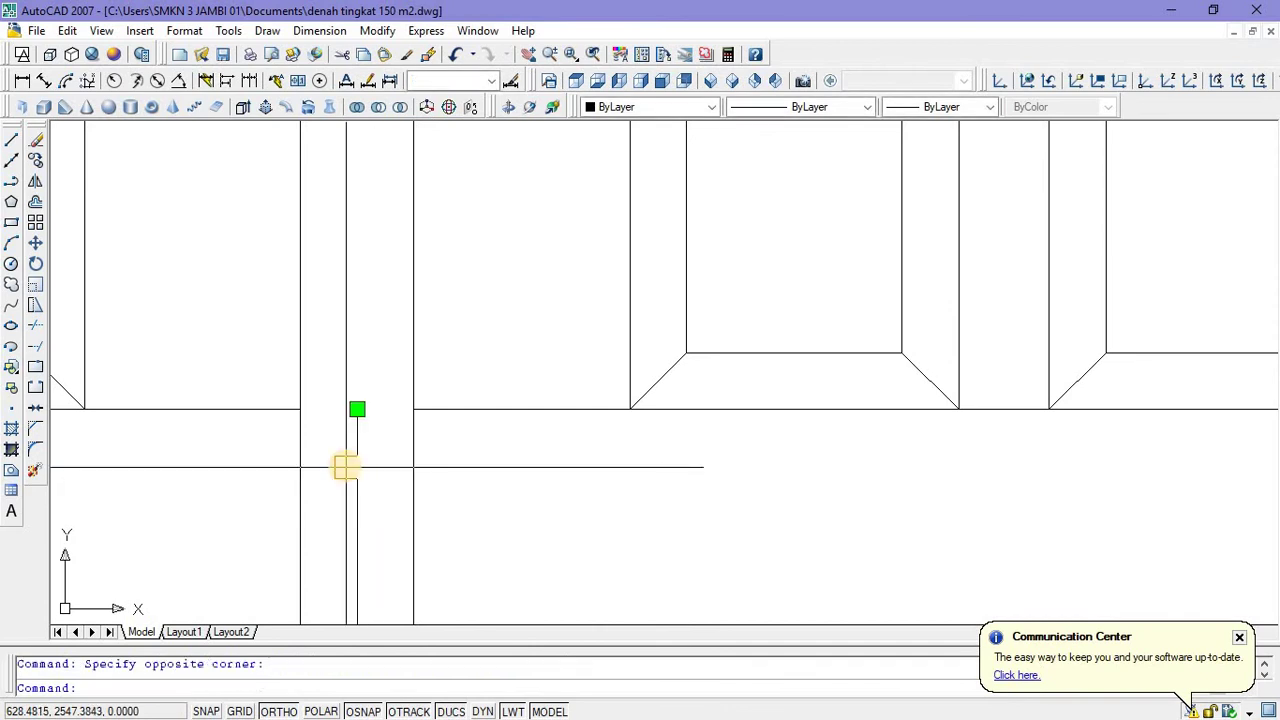
key(Delete)
Trim the top rail line where it crosses the central meeting strip.
scroll(403, 583, down, 6)
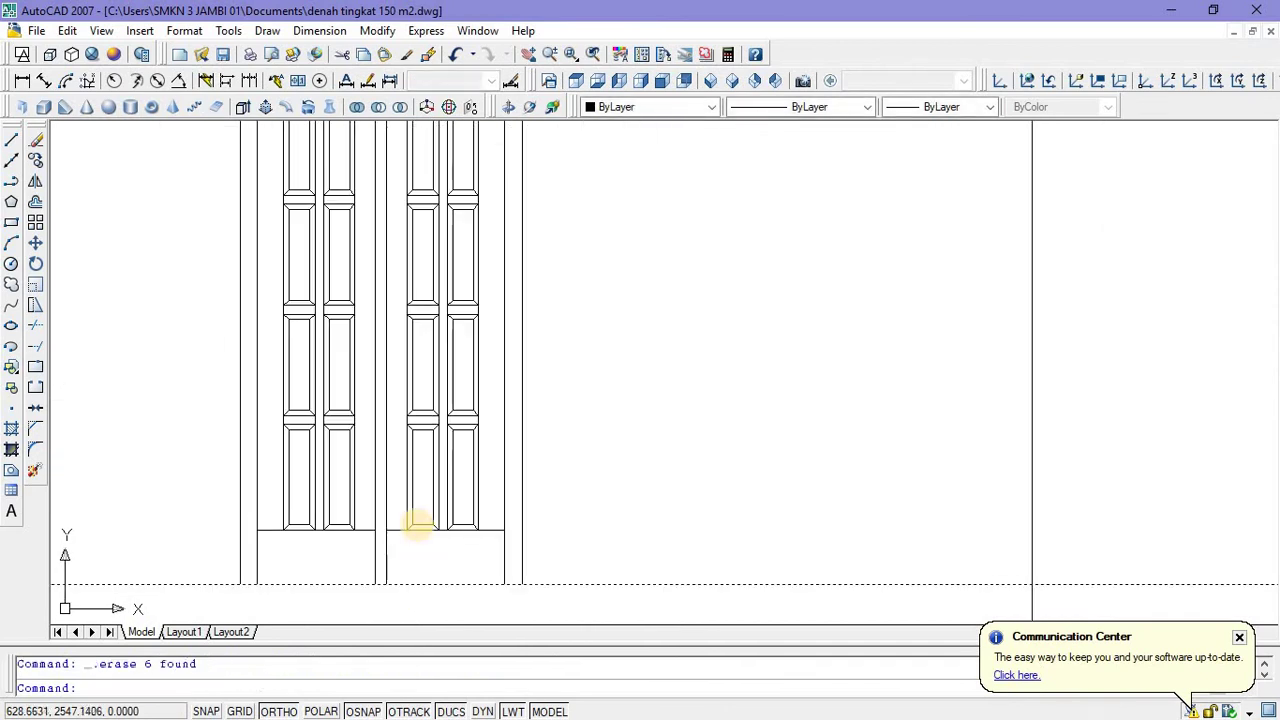
scroll(405, 395, up, 6)
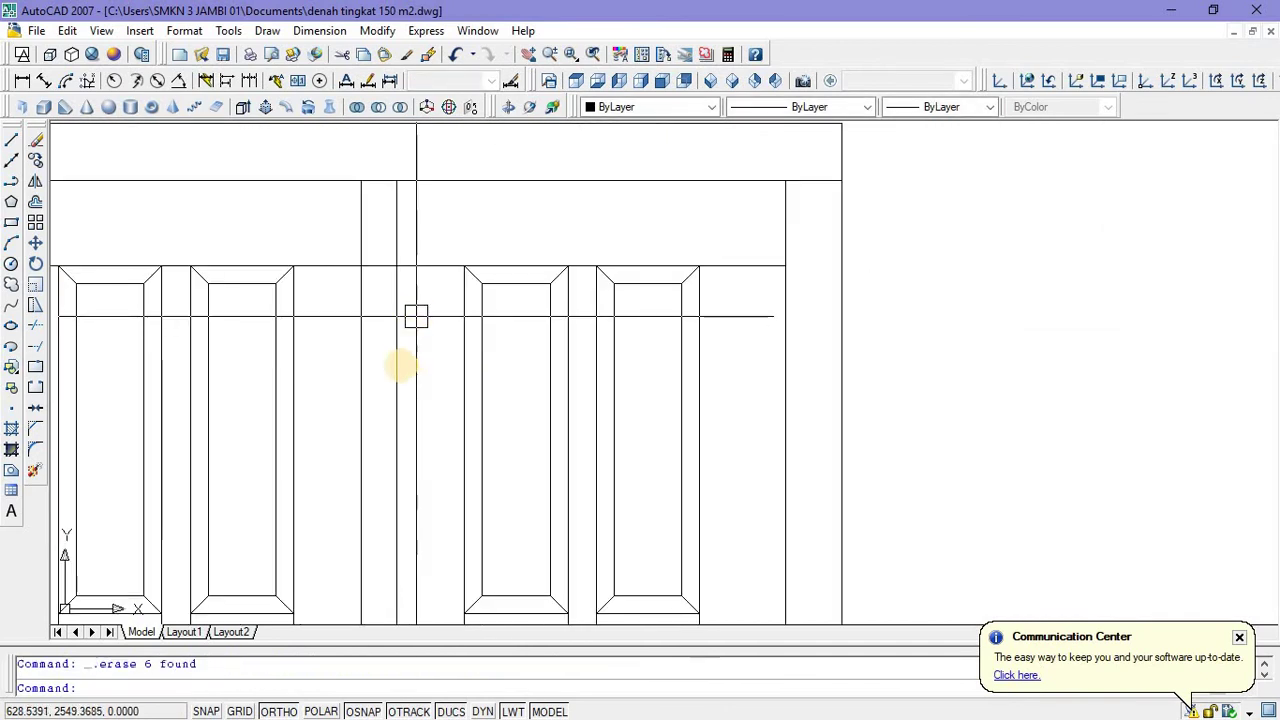
key(Return)
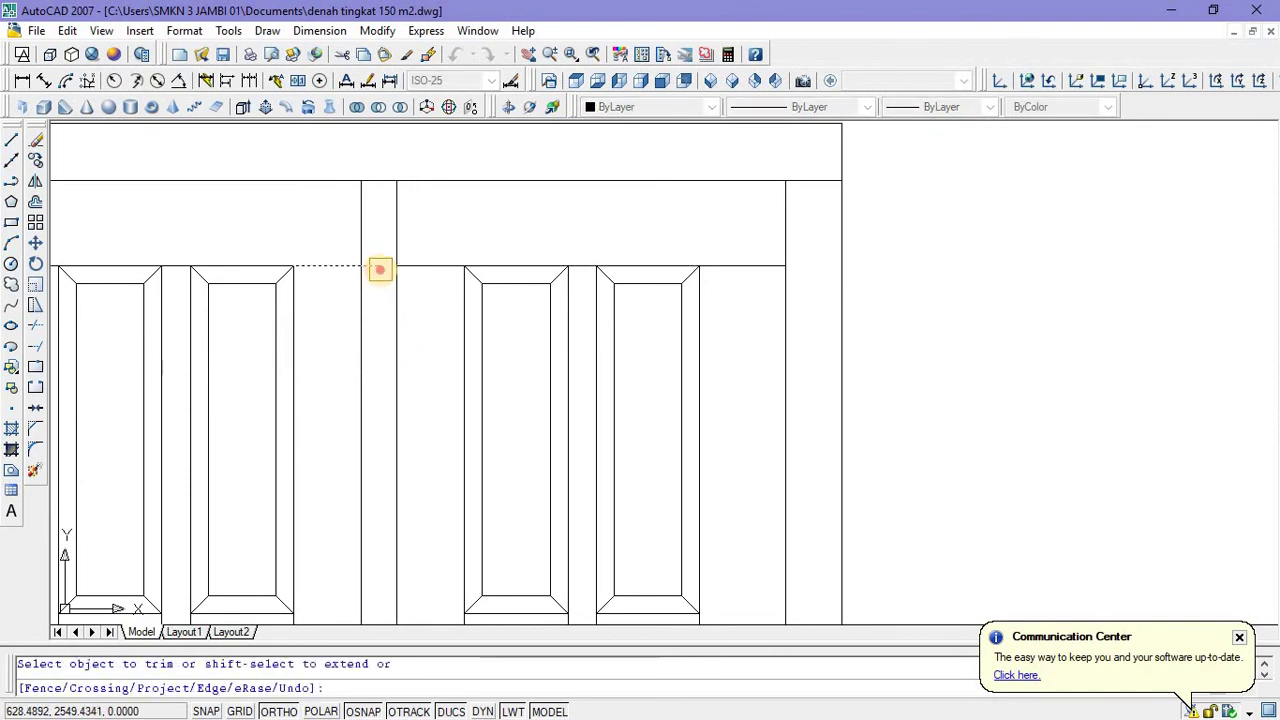
scroll(378, 211, down, 3)
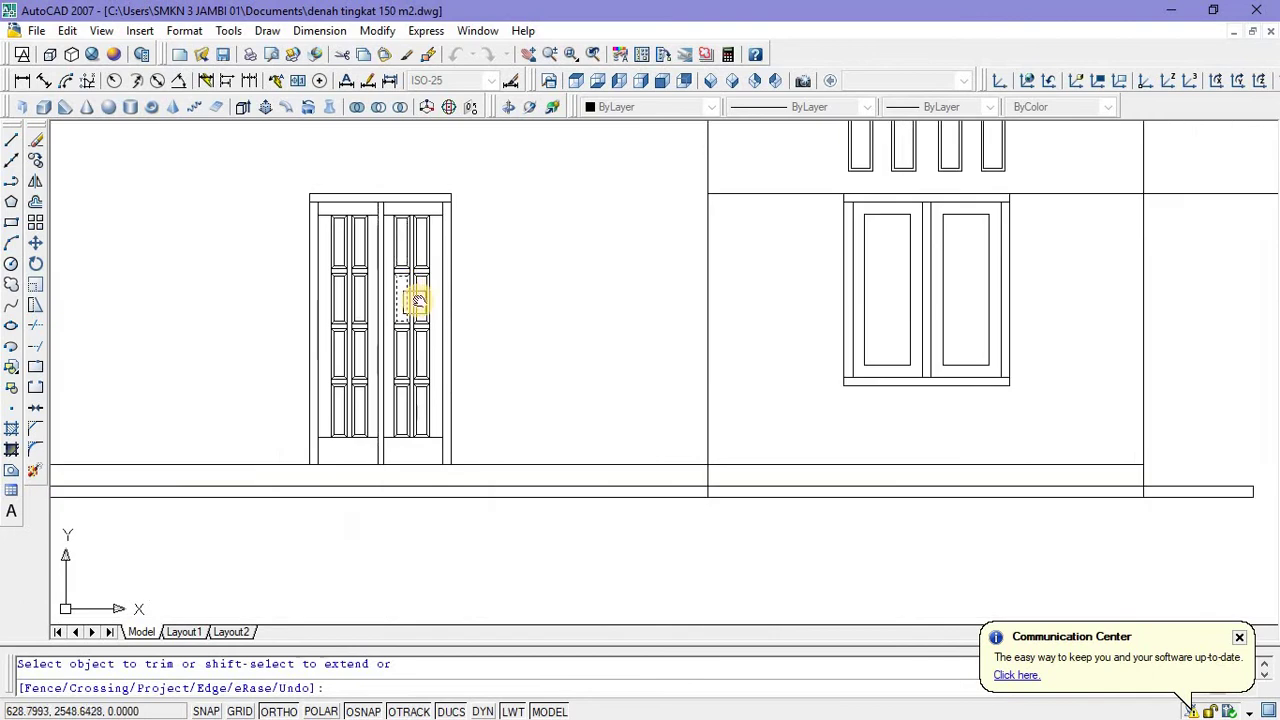
key(Escape)
Copy the two leftmost vents above the left window to above the door, from the window's upper left corner to the door frame's upper left corner.
scroll(491, 214, down, 4)
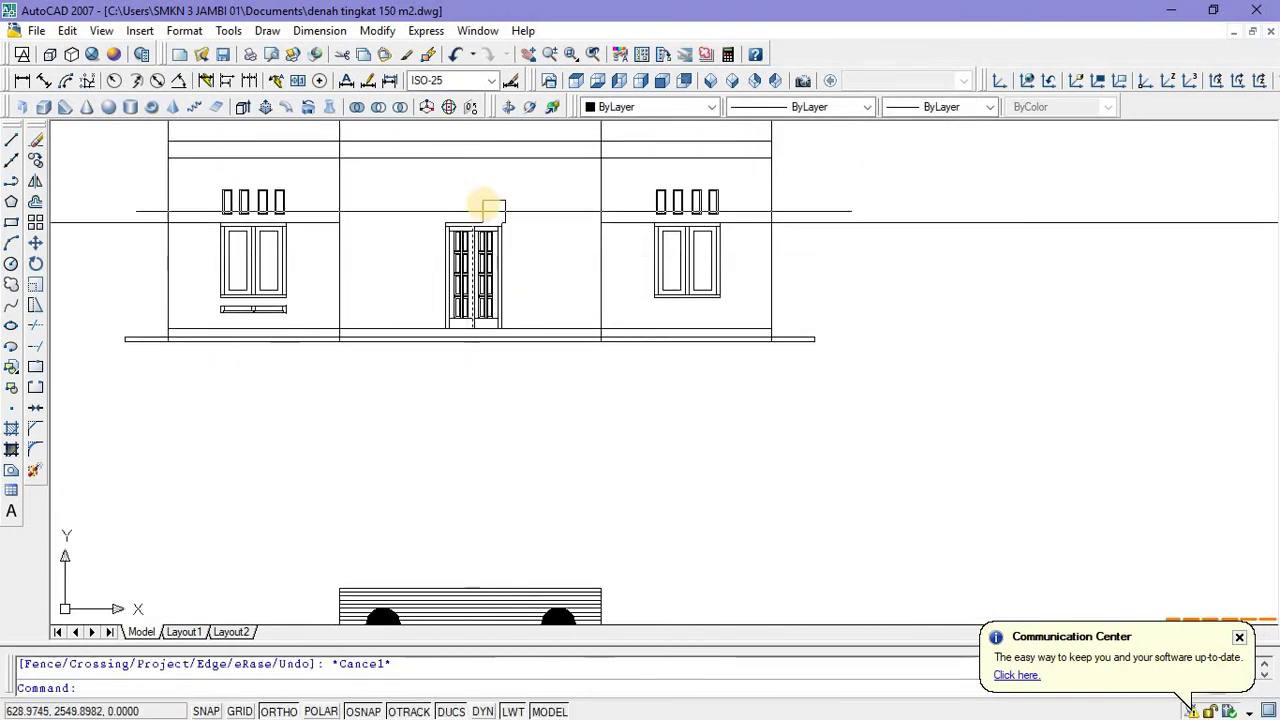
scroll(488, 205, up, 2)
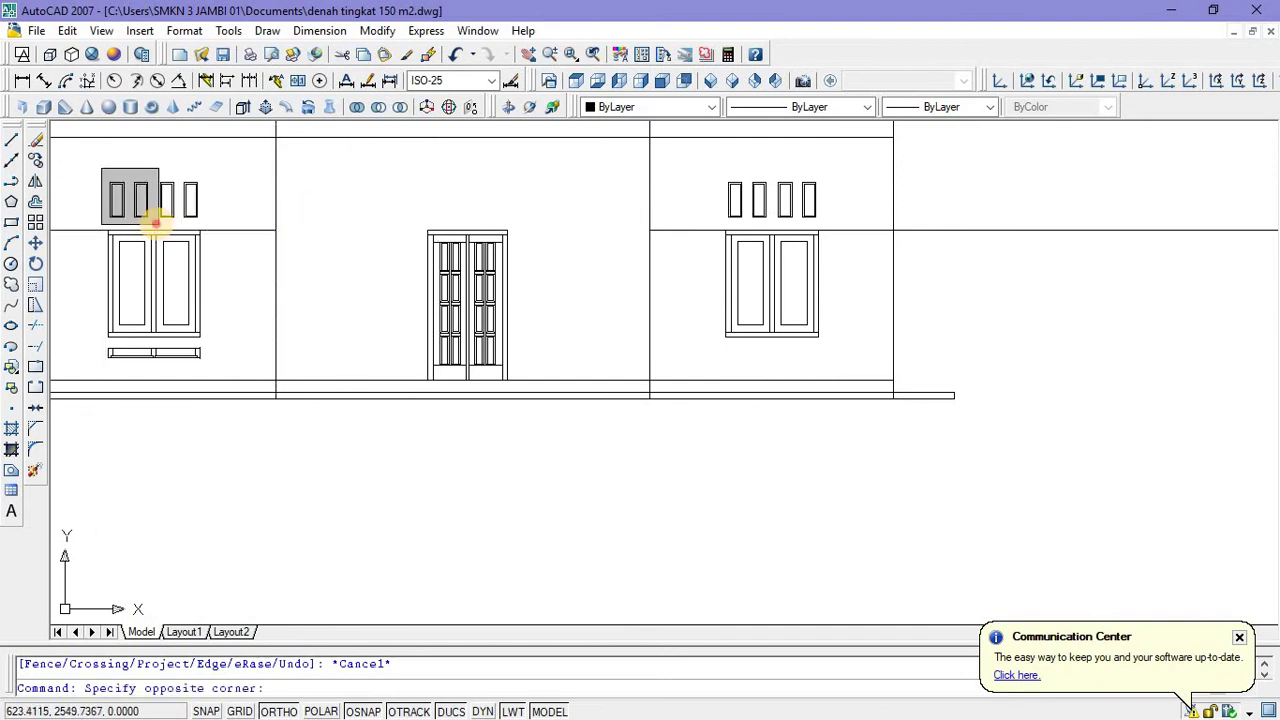
click(157, 224)
right_click(268, 178)
click(310, 396)
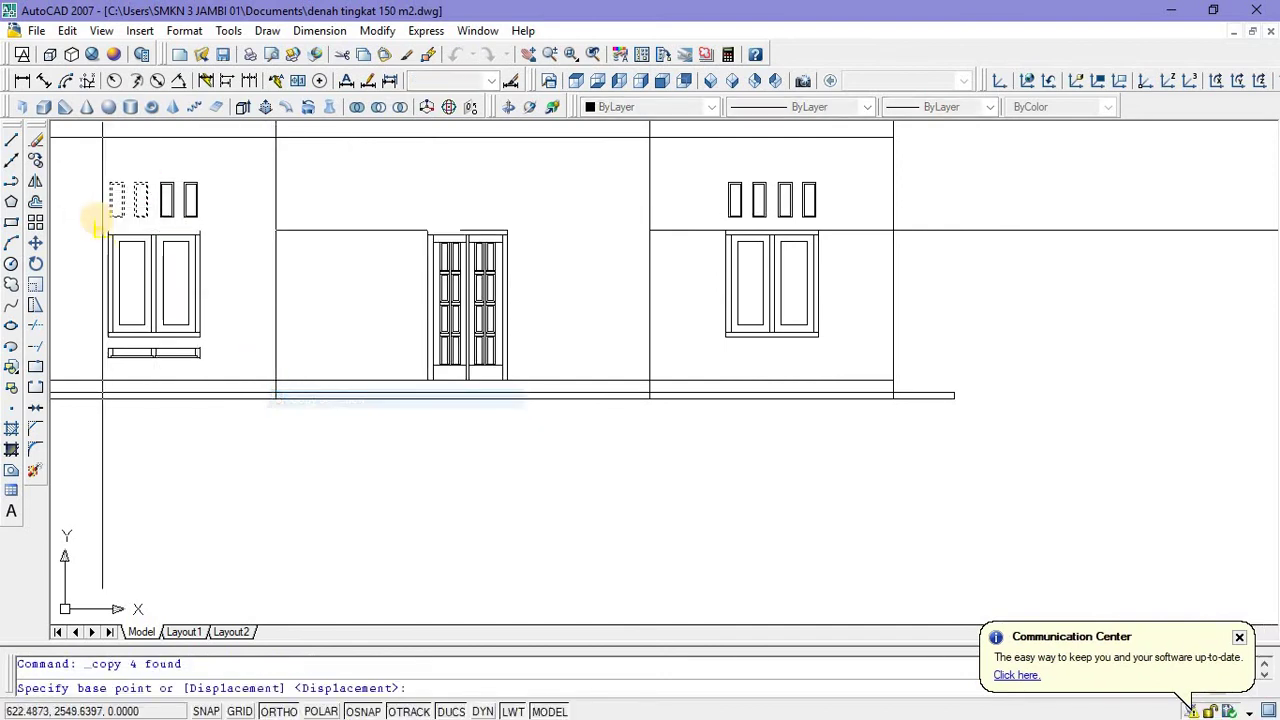
click(108, 232)
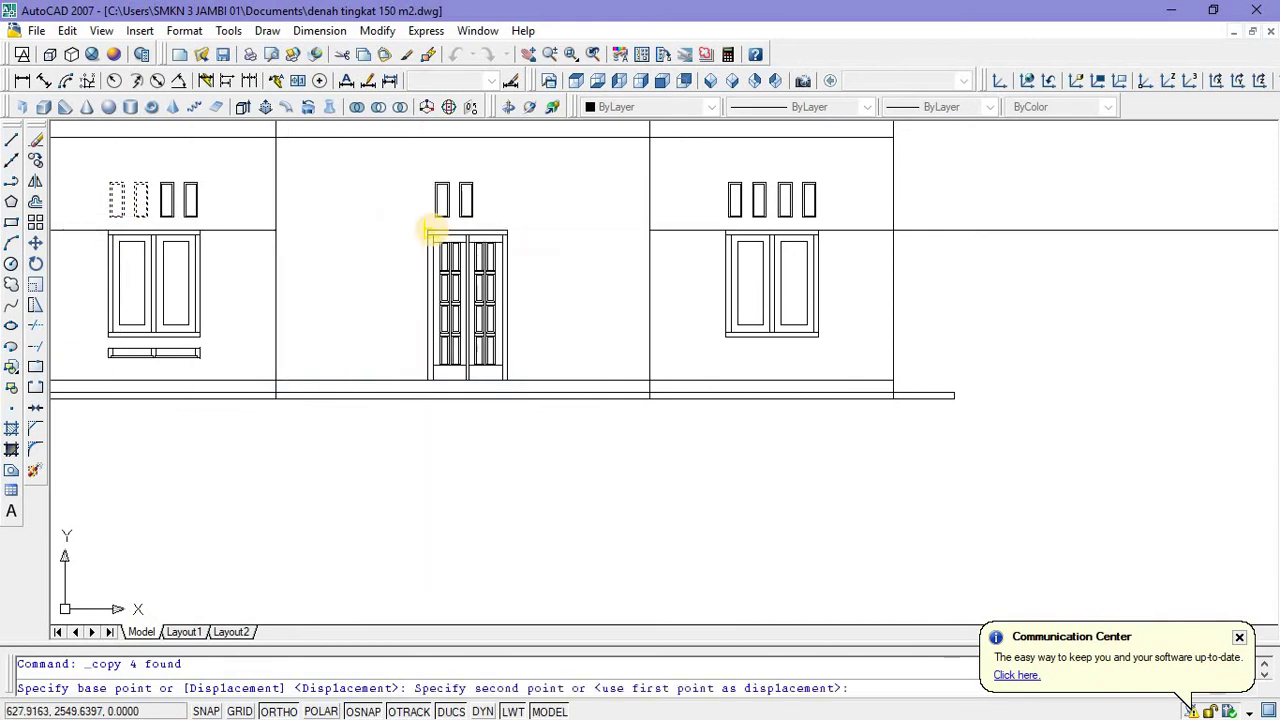
scroll(427, 229, up, 5)
click(434, 246)
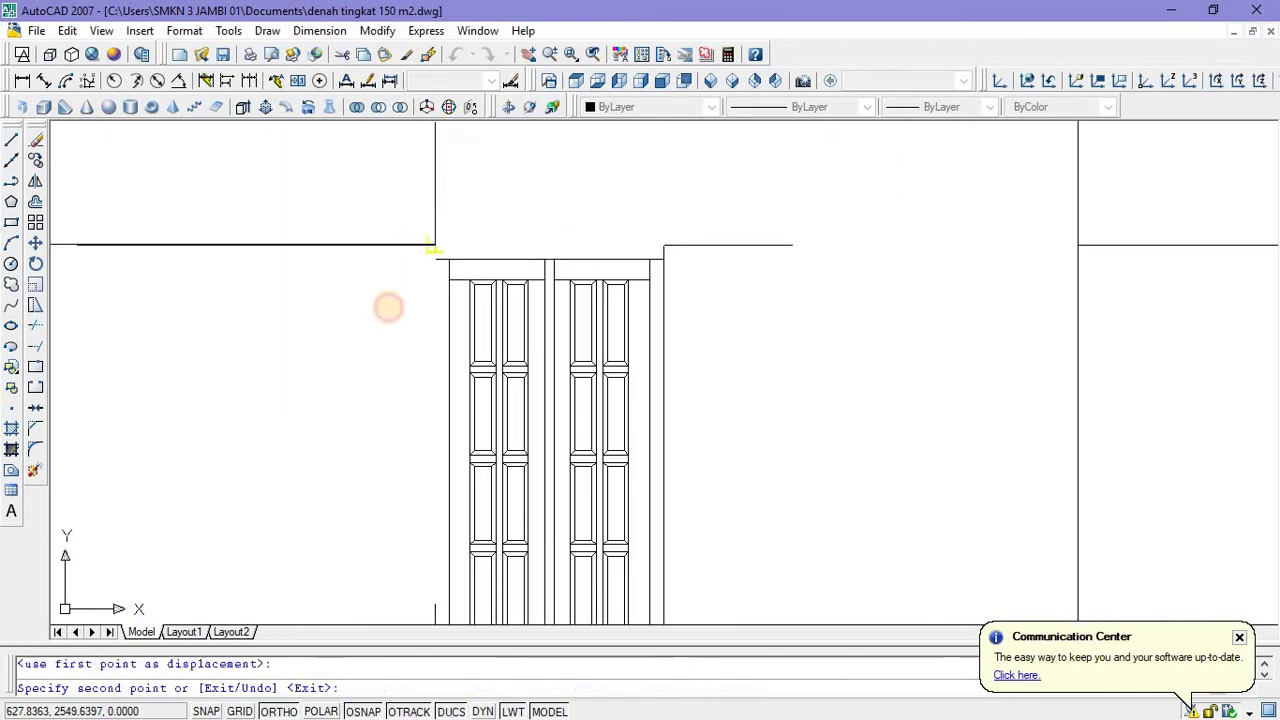
scroll(389, 306, down, 4)
key(Escape)
scroll(491, 274, up, 3)
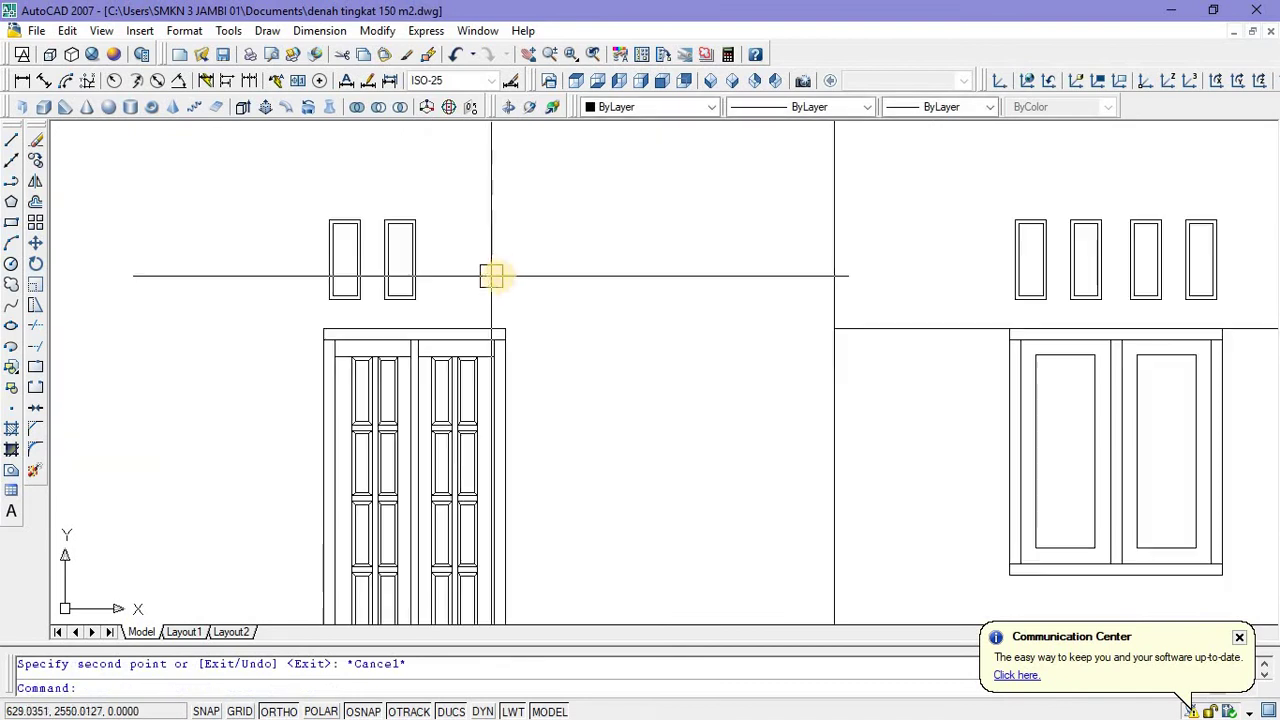
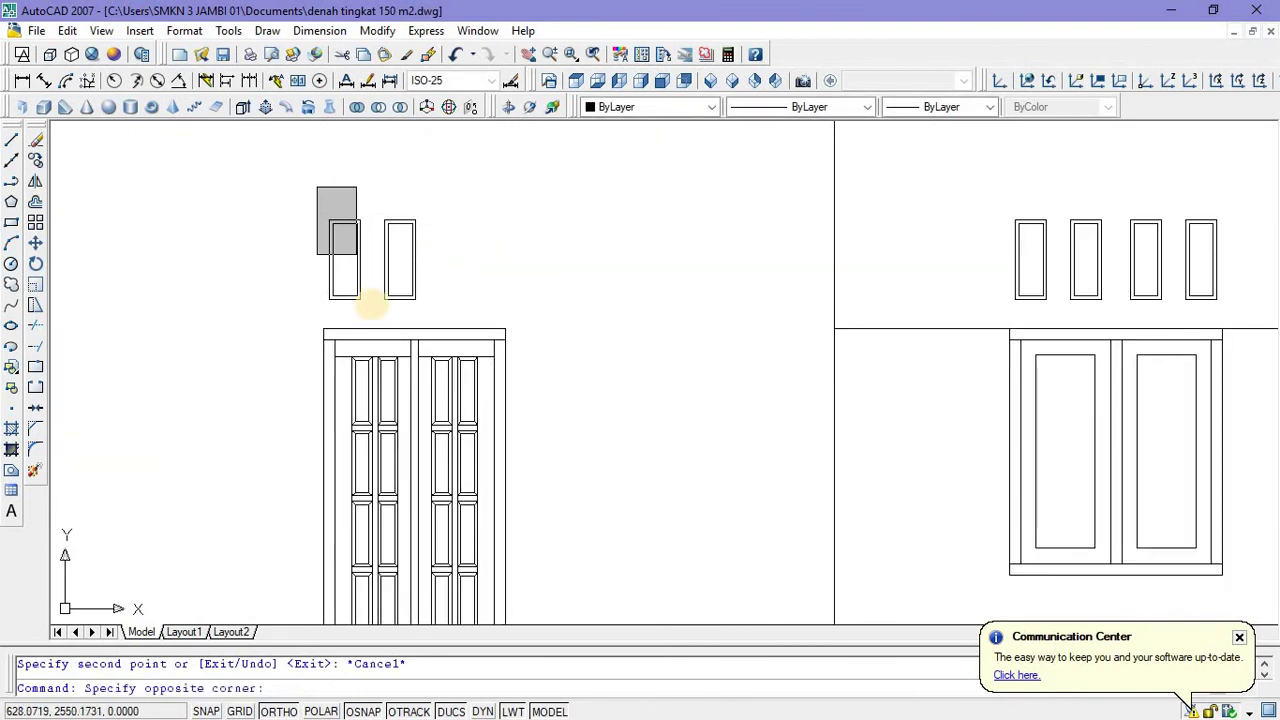
click(370, 305)
right_click(452, 208)
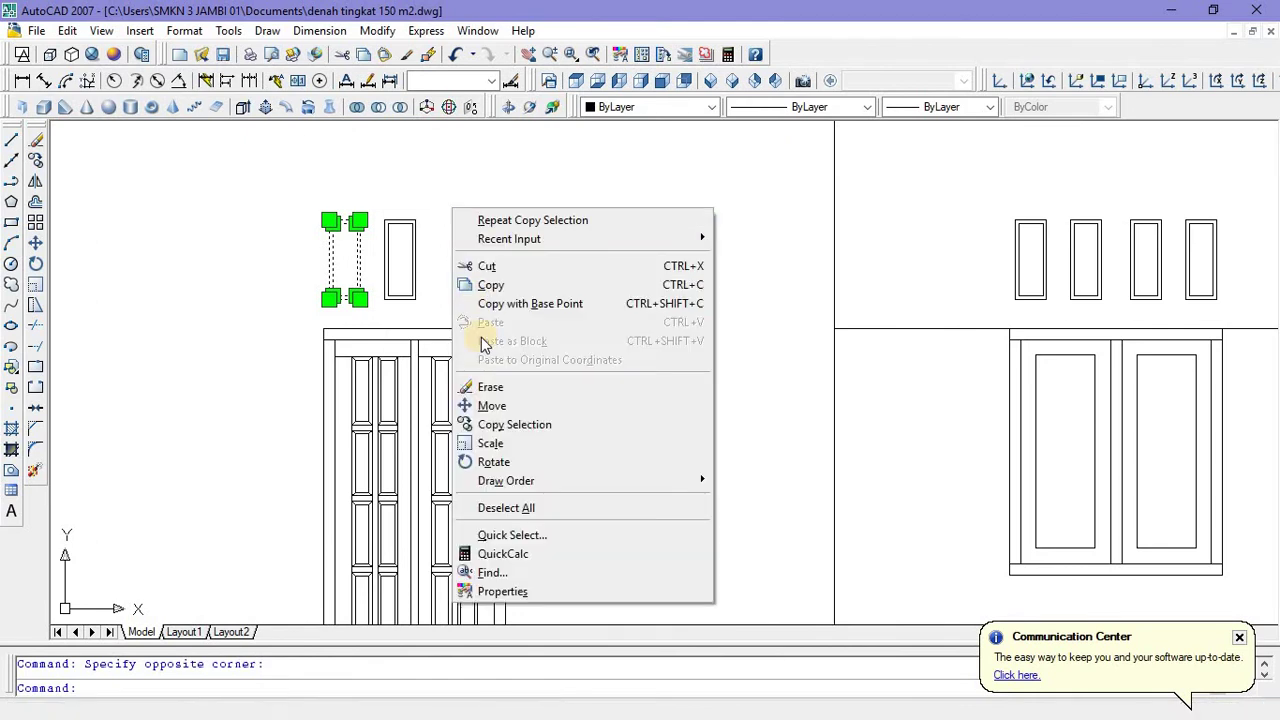
click(492, 424)
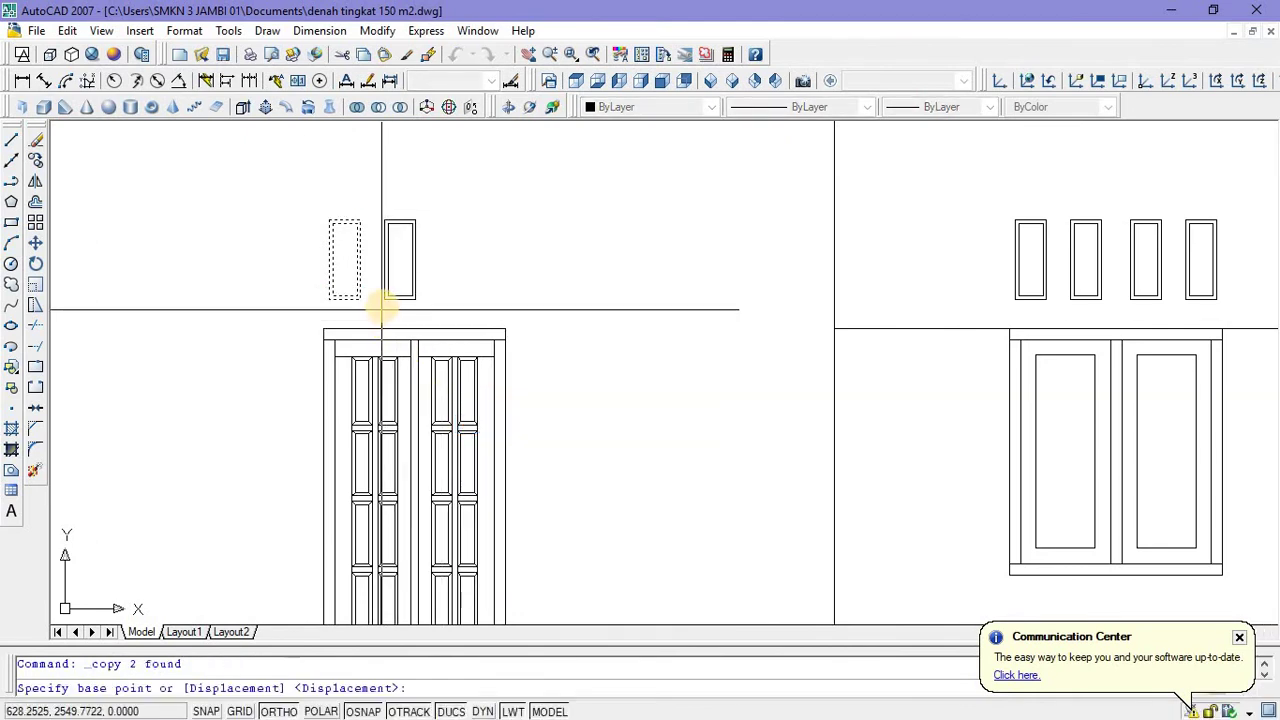
key(Escape)
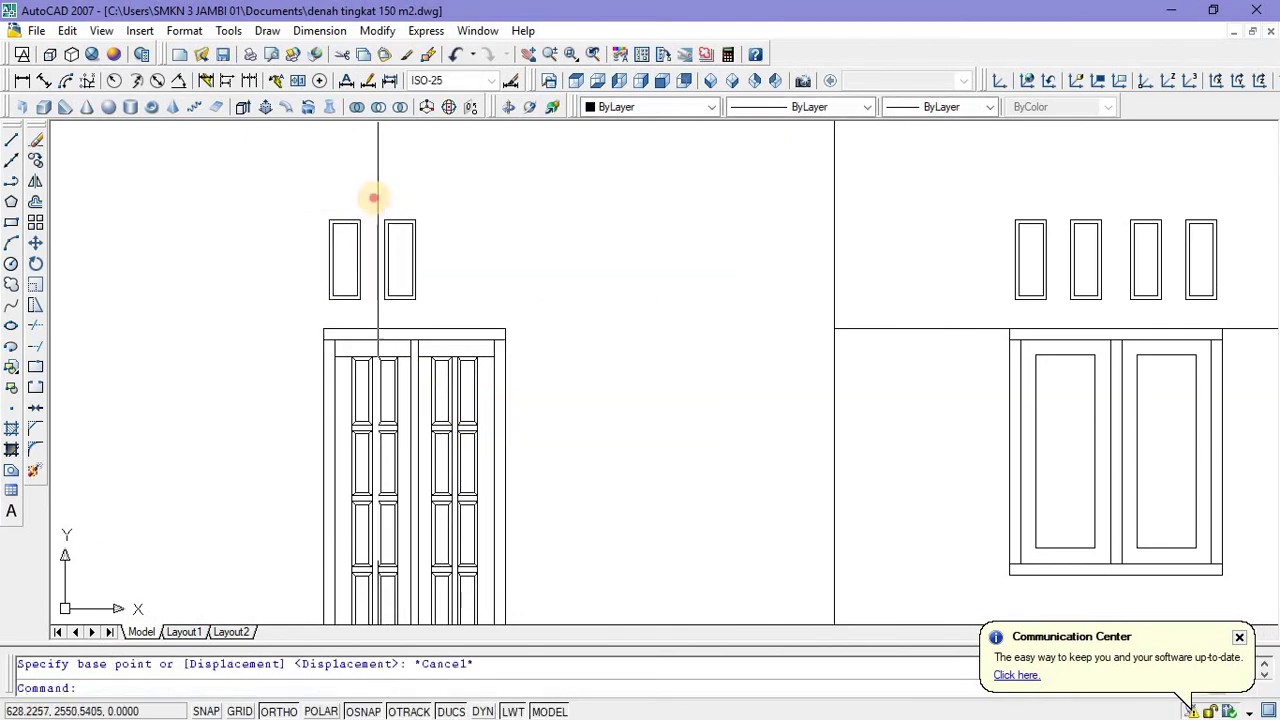
Copy the right-hand vent above the door one spacing further right to make a third vent.
click(373, 197)
click(440, 308)
right_click(474, 237)
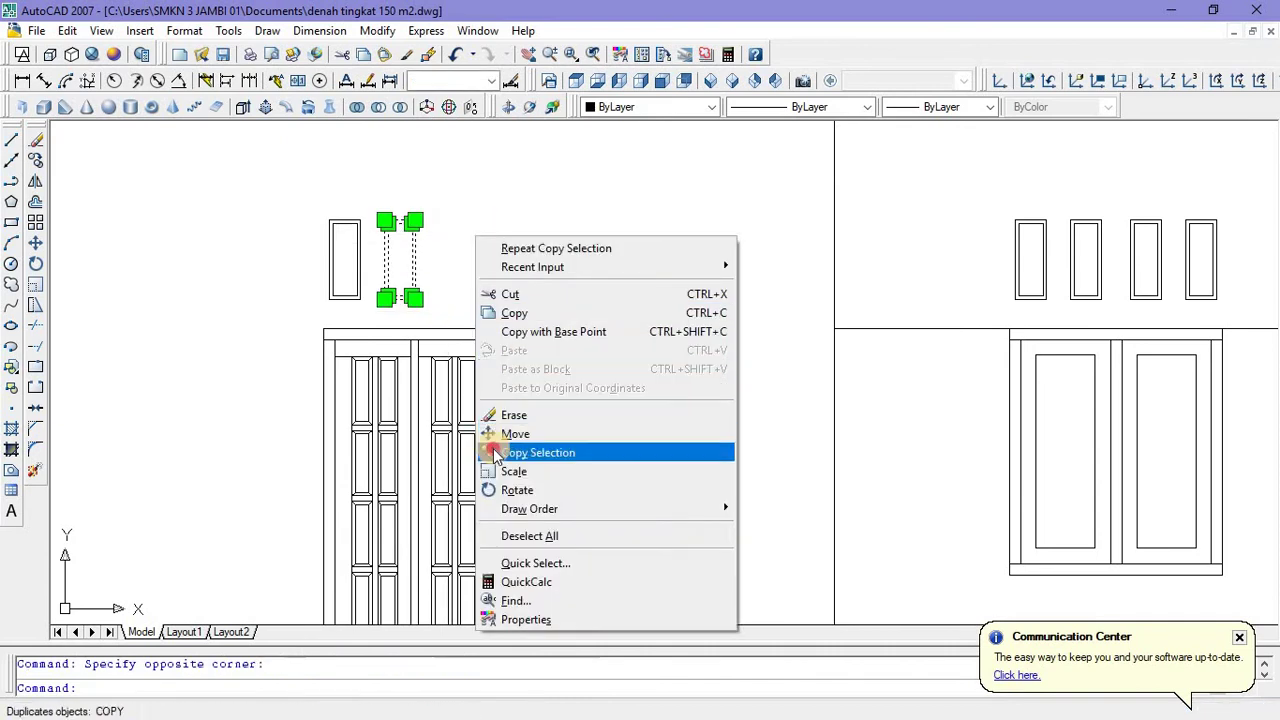
click(496, 453)
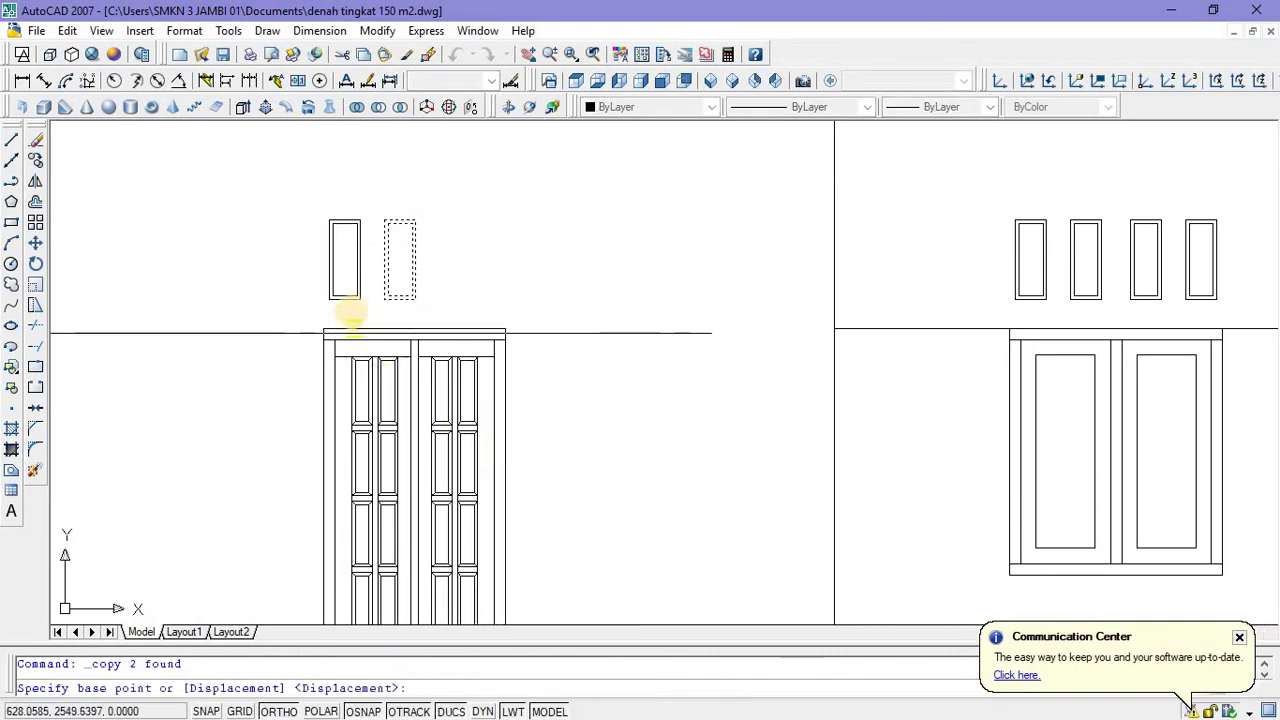
click(410, 298)
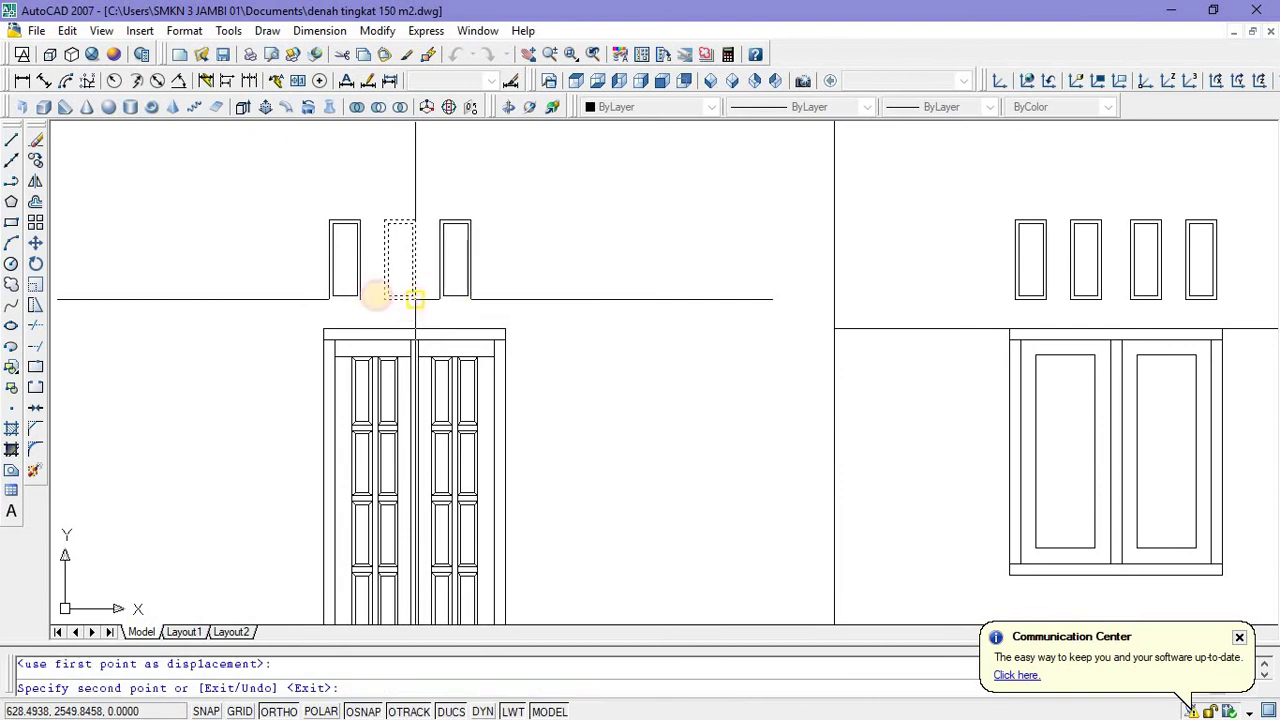
key(Escape)
Move the three vents above the door about 0.10 to the right to centre them over the door.
click(308, 202)
click(502, 309)
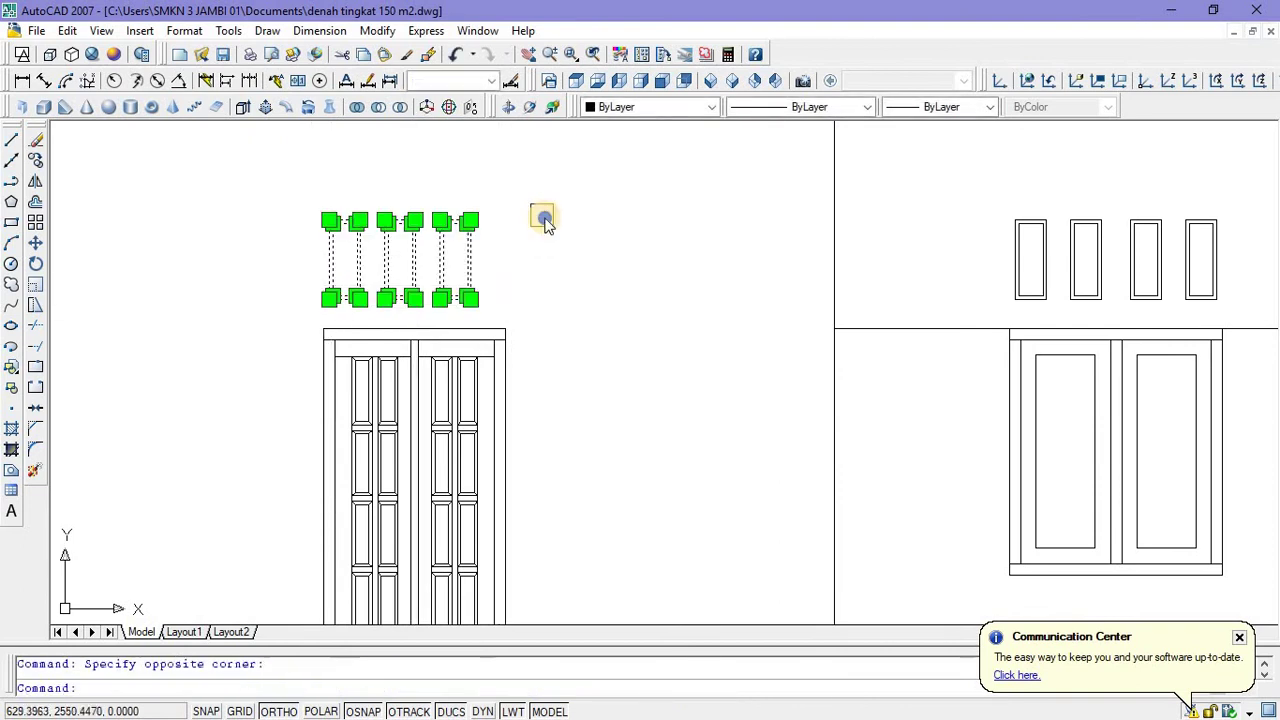
right_click(541, 220)
click(560, 411)
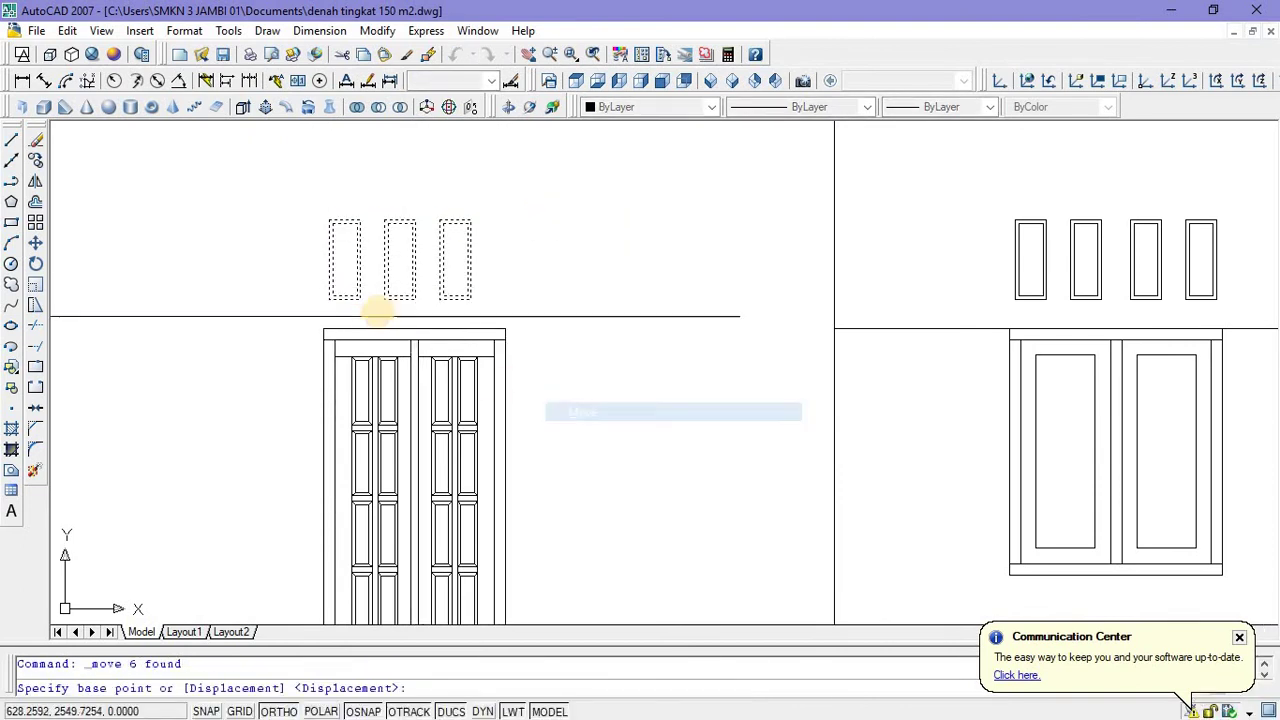
scroll(378, 312, up, 2)
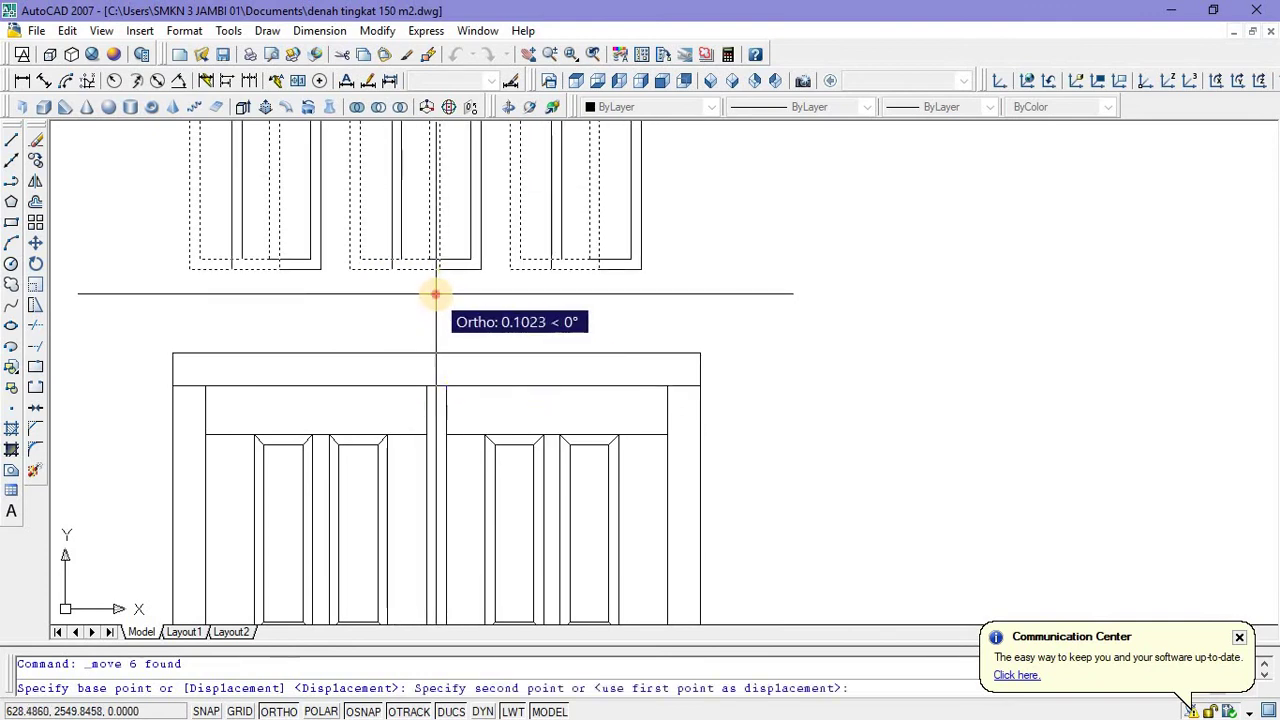
click(437, 292)
Erase the two horizontal guide lines at window-head level on both sides of the elevation.
scroll(530, 370, down, 2)
scroll(540, 352, up, 1)
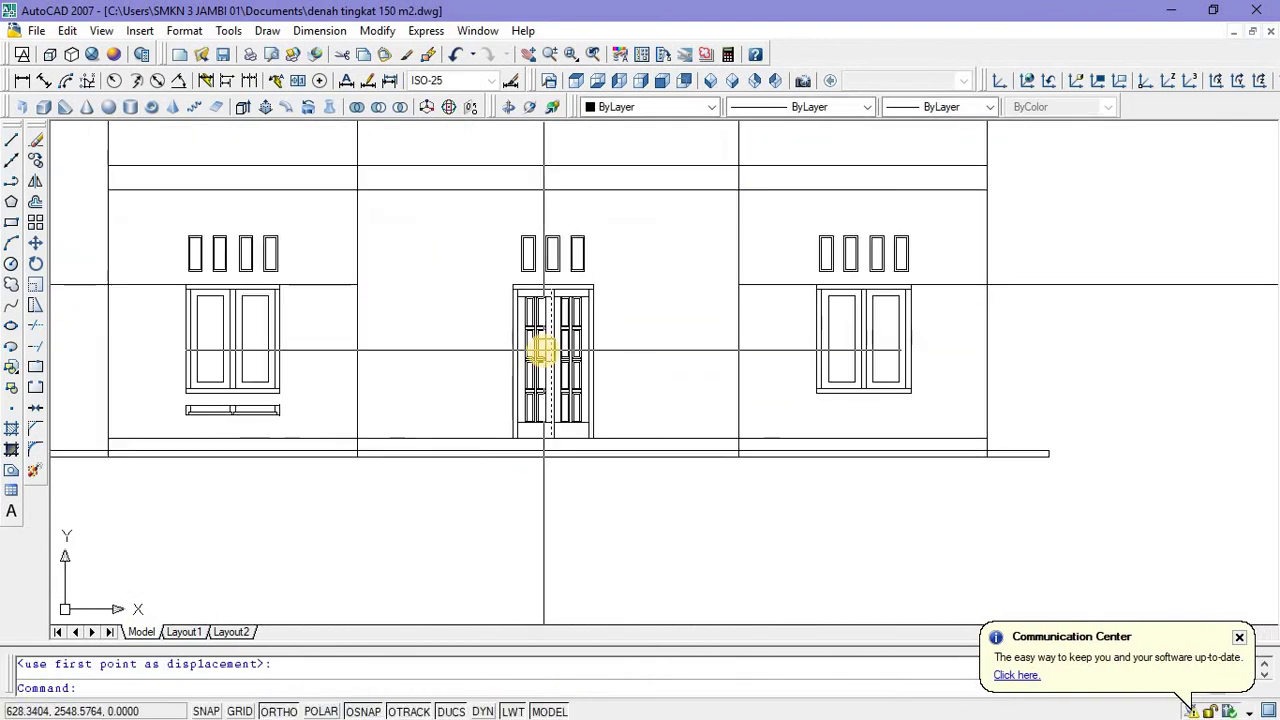
click(760, 285)
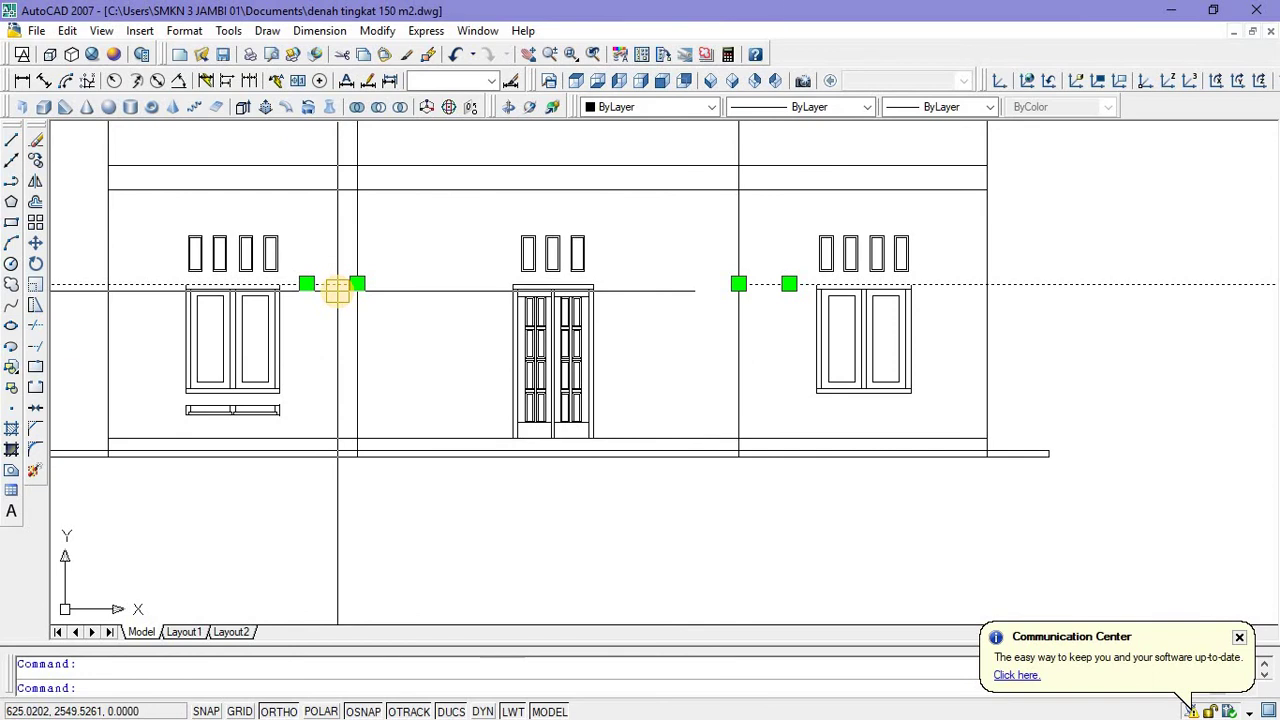
key(Delete)
Examine the windows beside the entrance double door in the ground-floor plan.
scroll(457, 294, down, 4)
scroll(451, 500, up, 5)
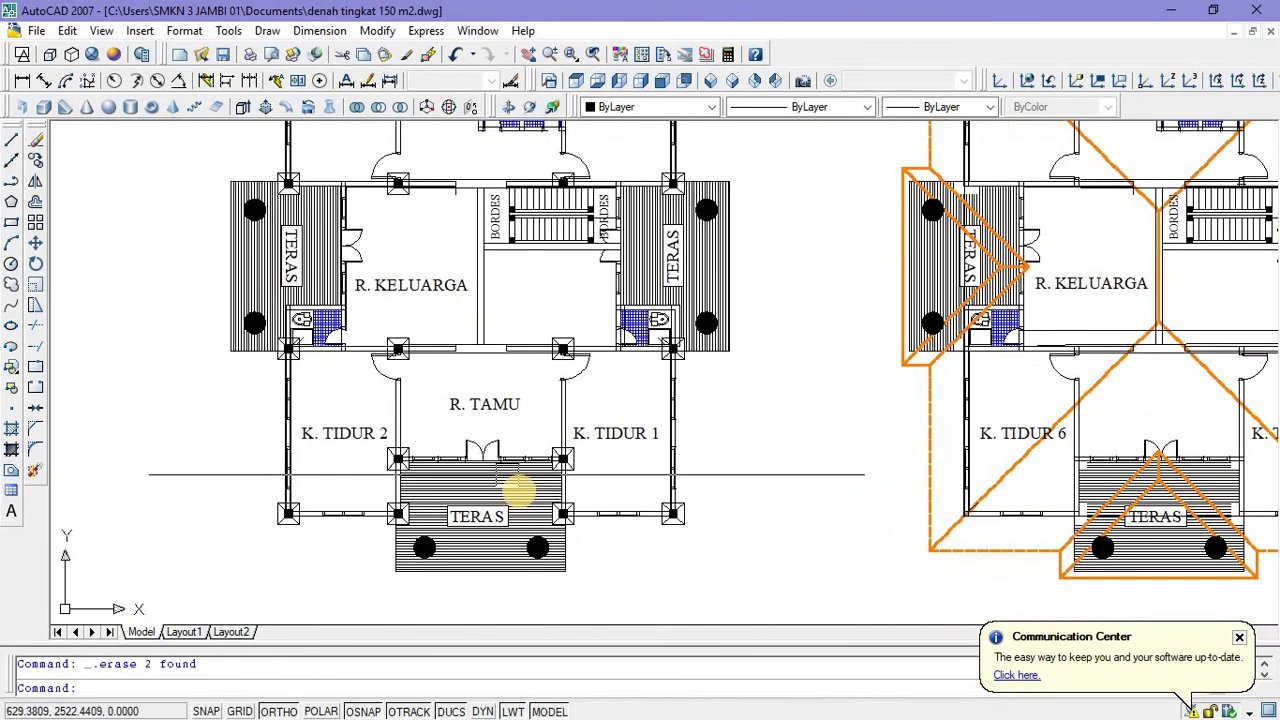
scroll(518, 490, up, 9)
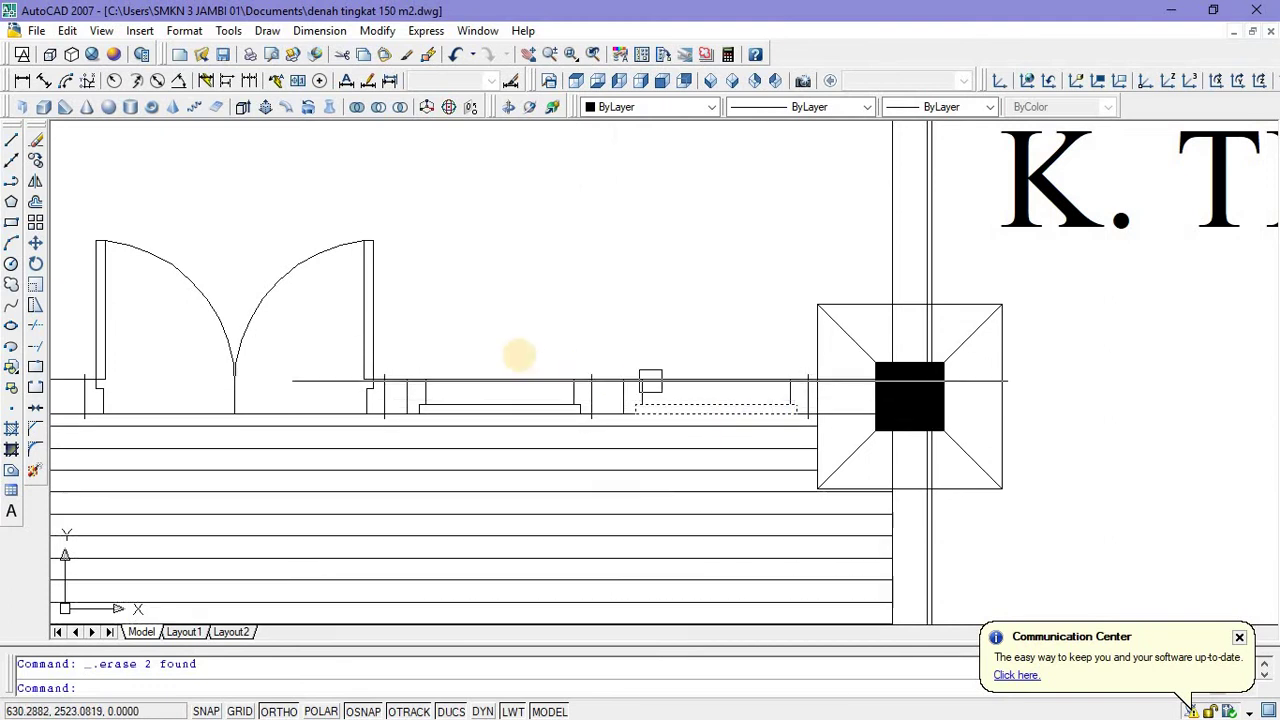
scroll(512, 420, down, 8)
scroll(540, 300, down, 4)
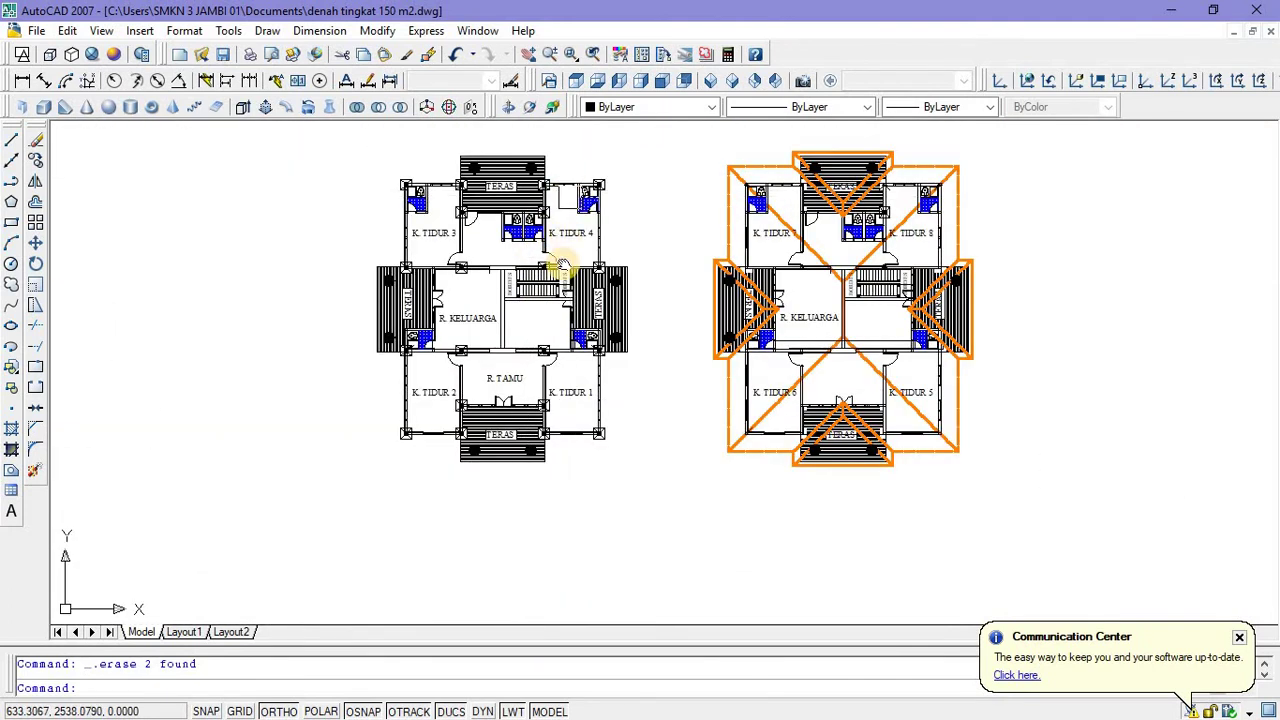
middle_drag(551, 150, 543, 286)
Copy the right window without its vents horizontally by about 4.75 into the empty space right of the front elevation.
scroll(548, 288, up, 7)
scroll(548, 288, up, 3)
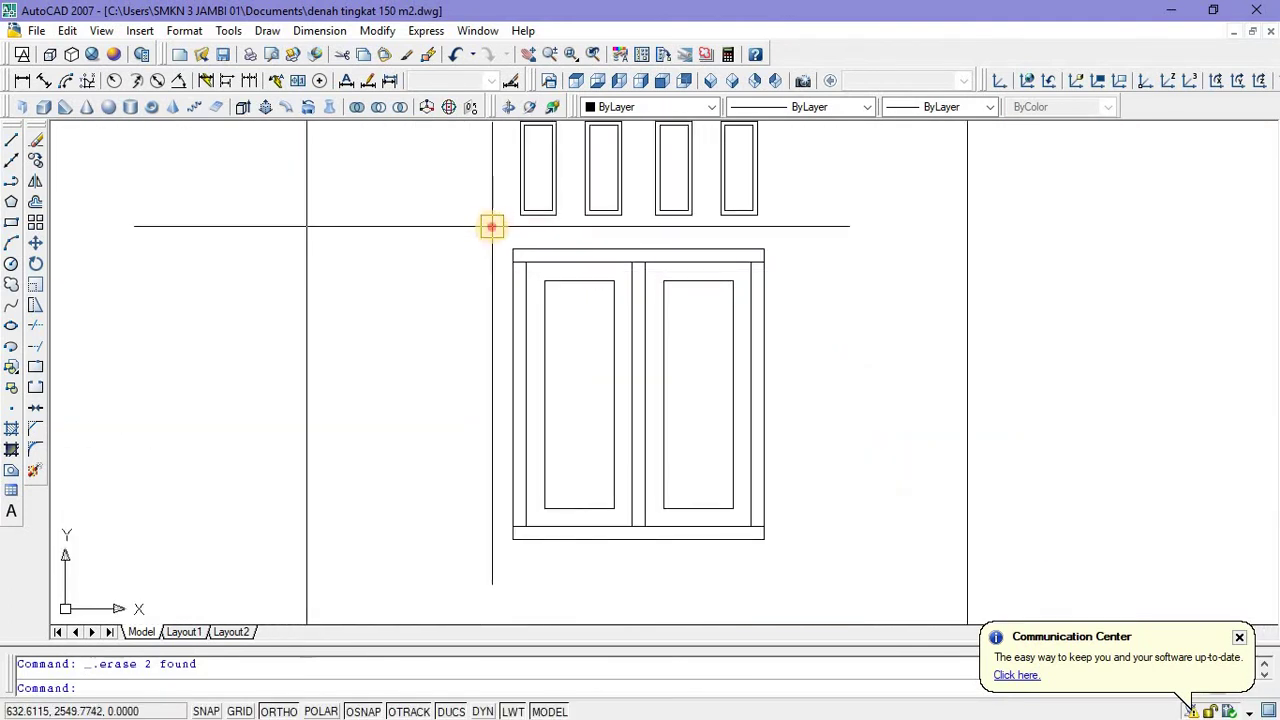
click(515, 262)
scroll(523, 271, down, 4)
click(585, 311)
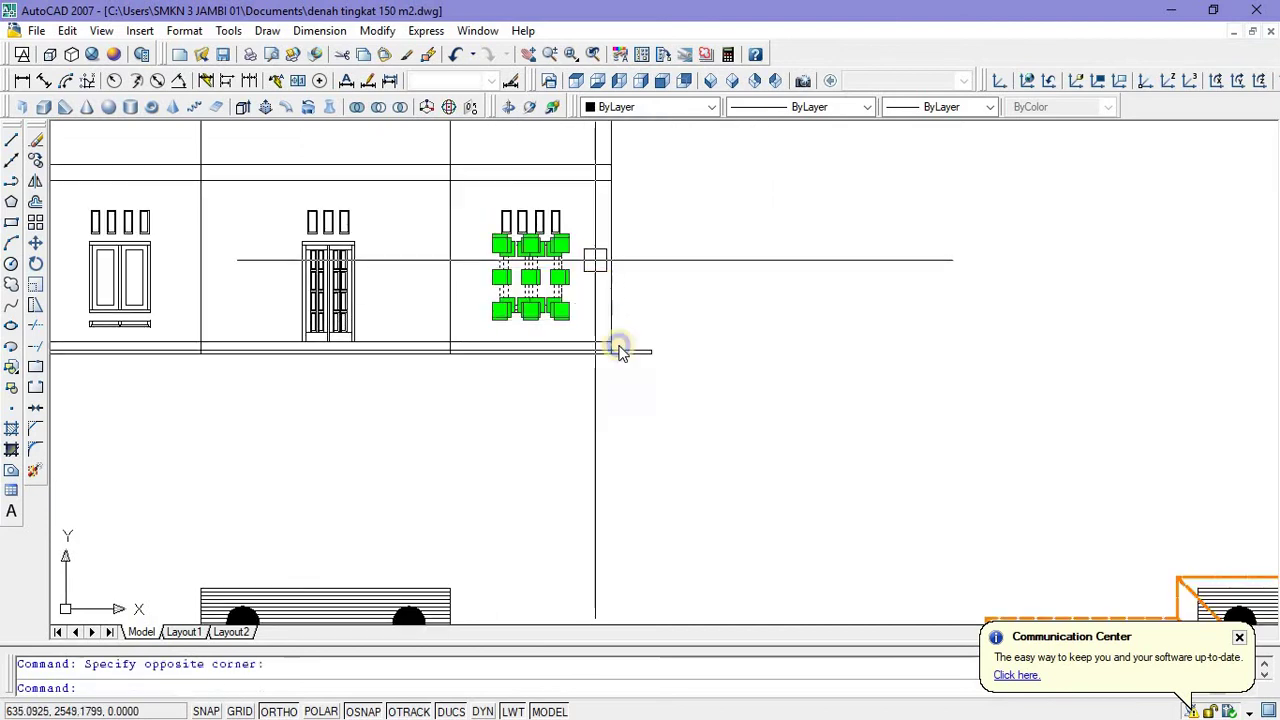
right_click(594, 258)
click(612, 476)
click(574, 427)
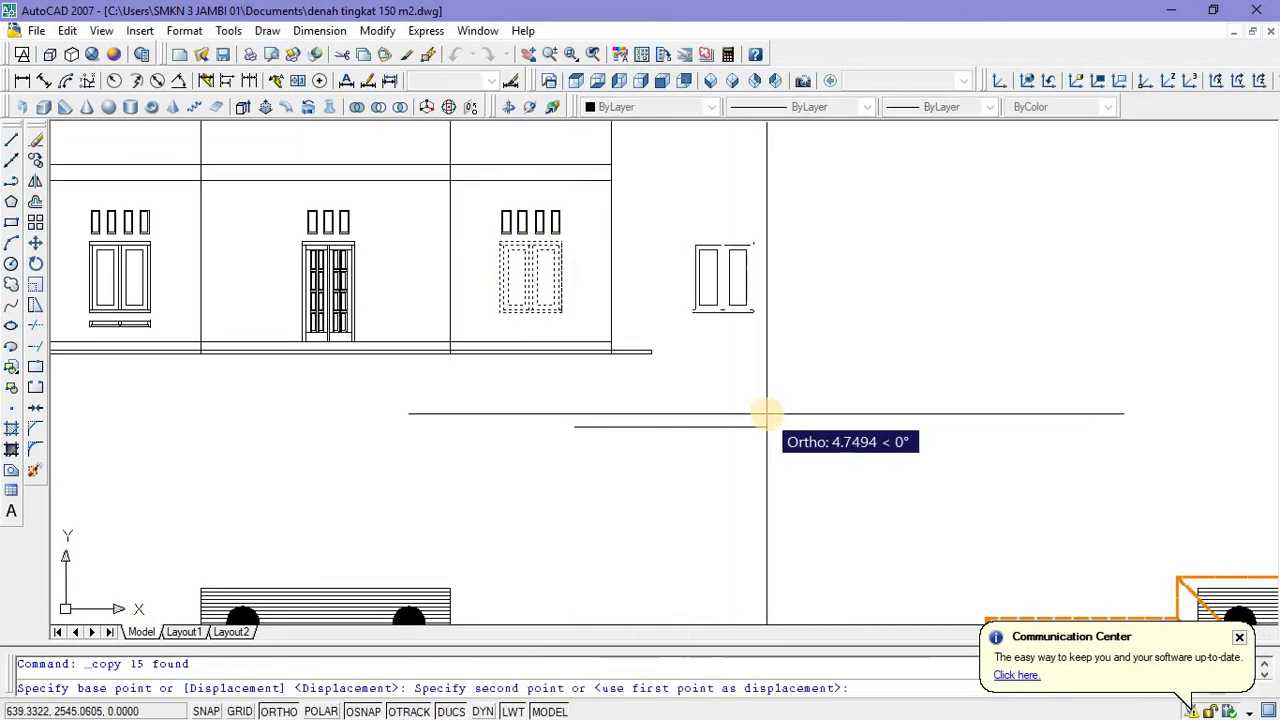
click(766, 414)
key(Escape)
scroll(764, 255, up, 8)
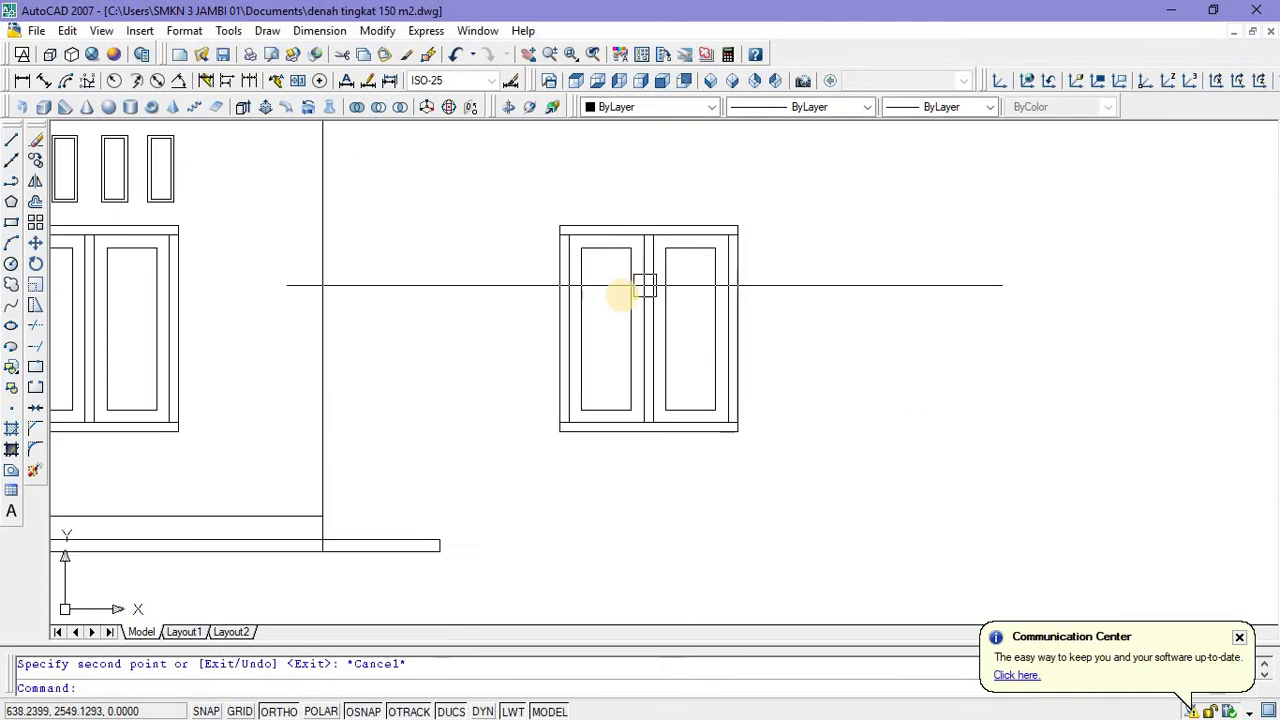
Draw two short vertical lines across the copied window's head and sill, aligned with the right edge of its centre mullion.
click(654, 280)
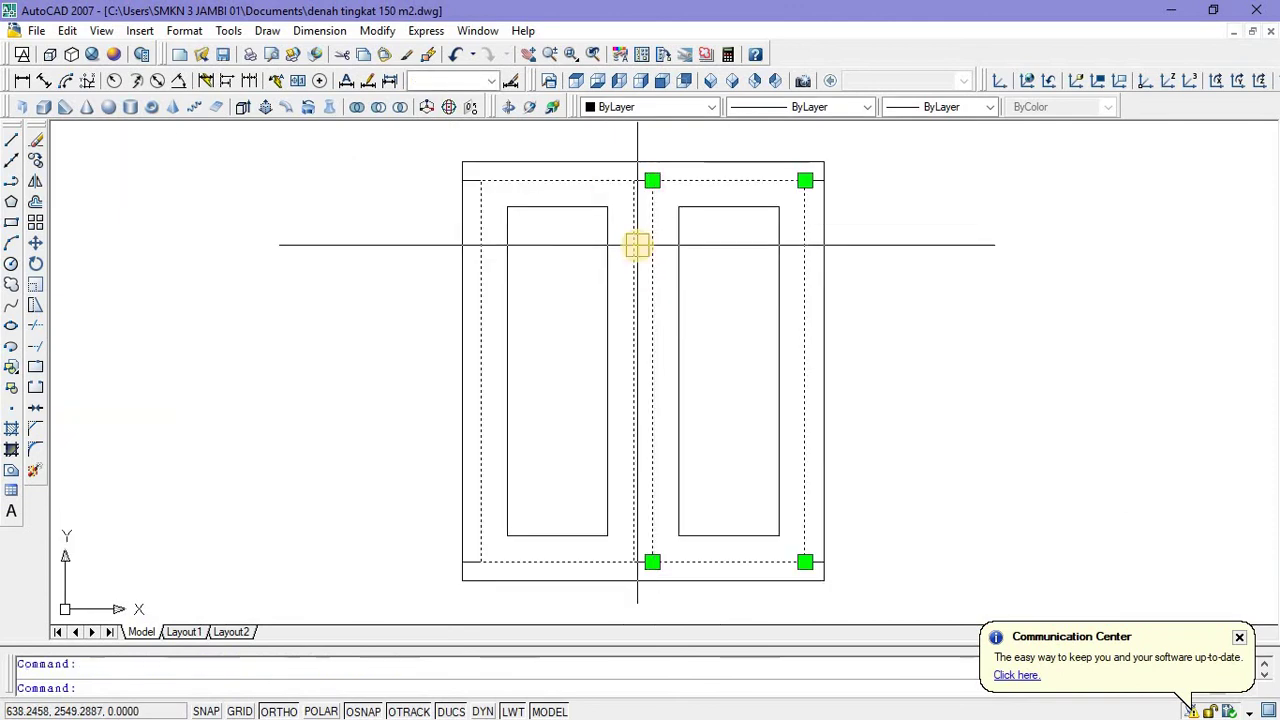
key(Escape)
click(13, 144)
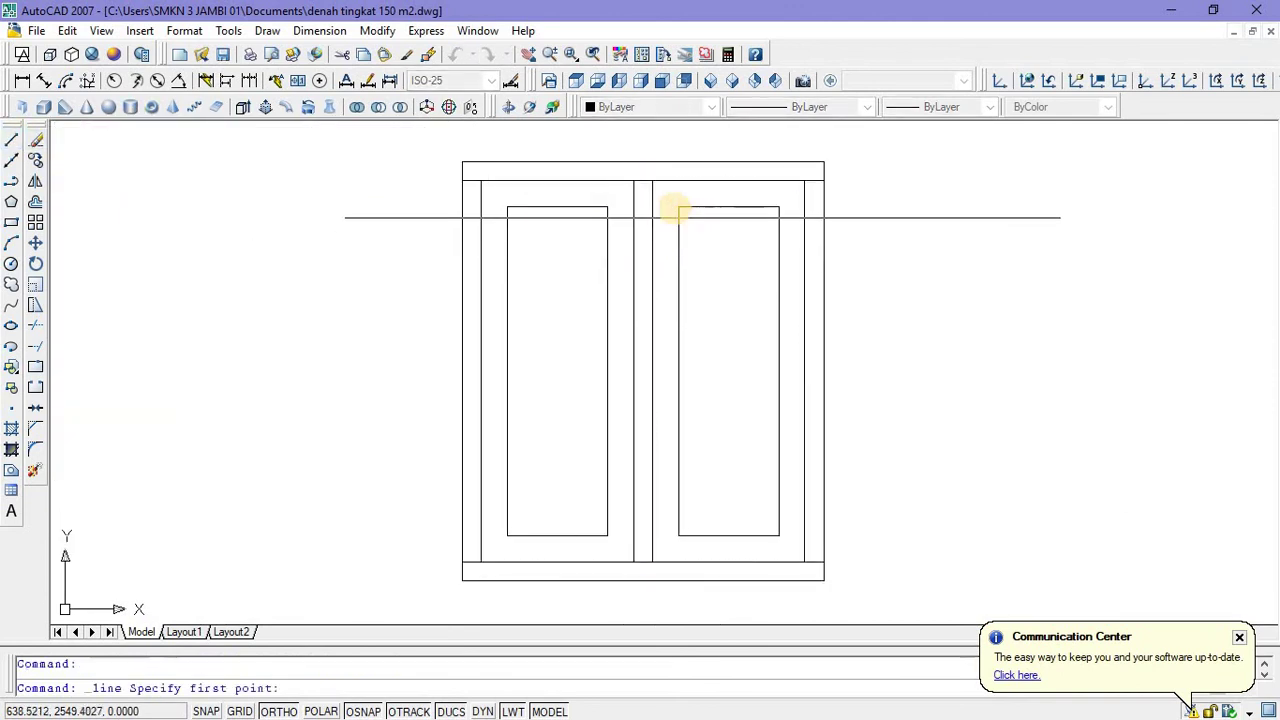
click(654, 168)
click(660, 163)
key(Escape)
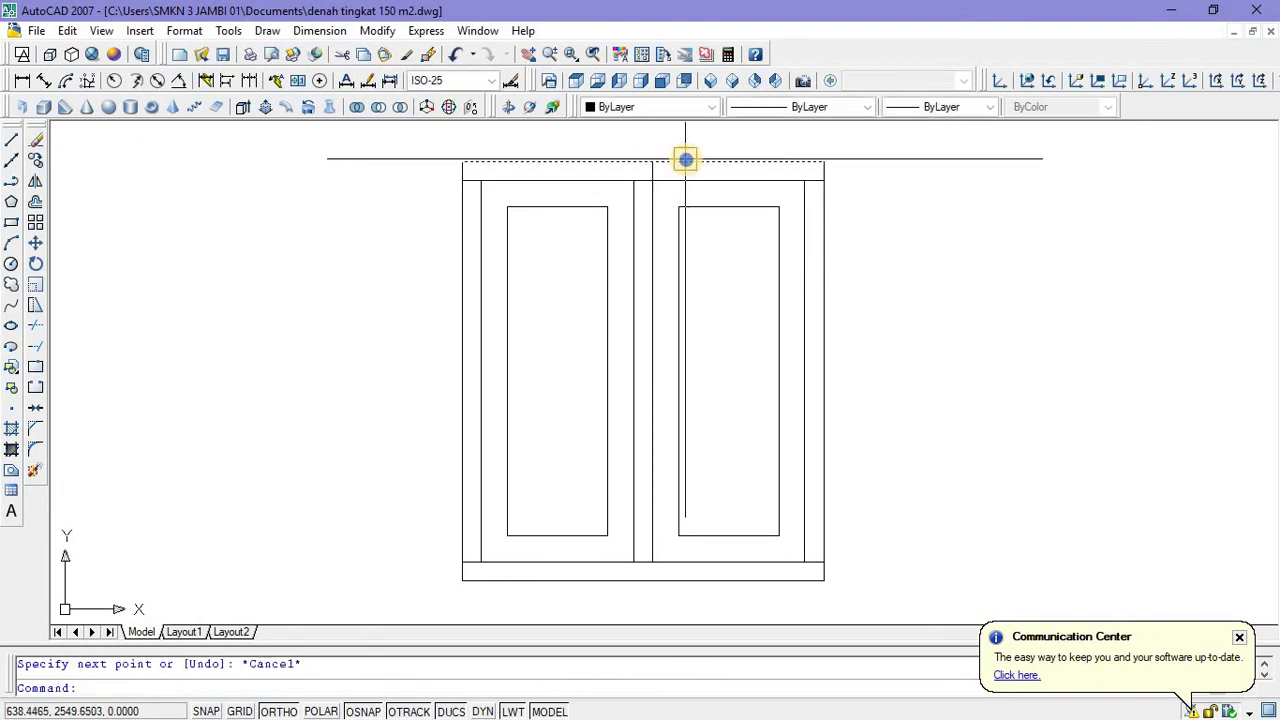
right_click(702, 178)
click(702, 178)
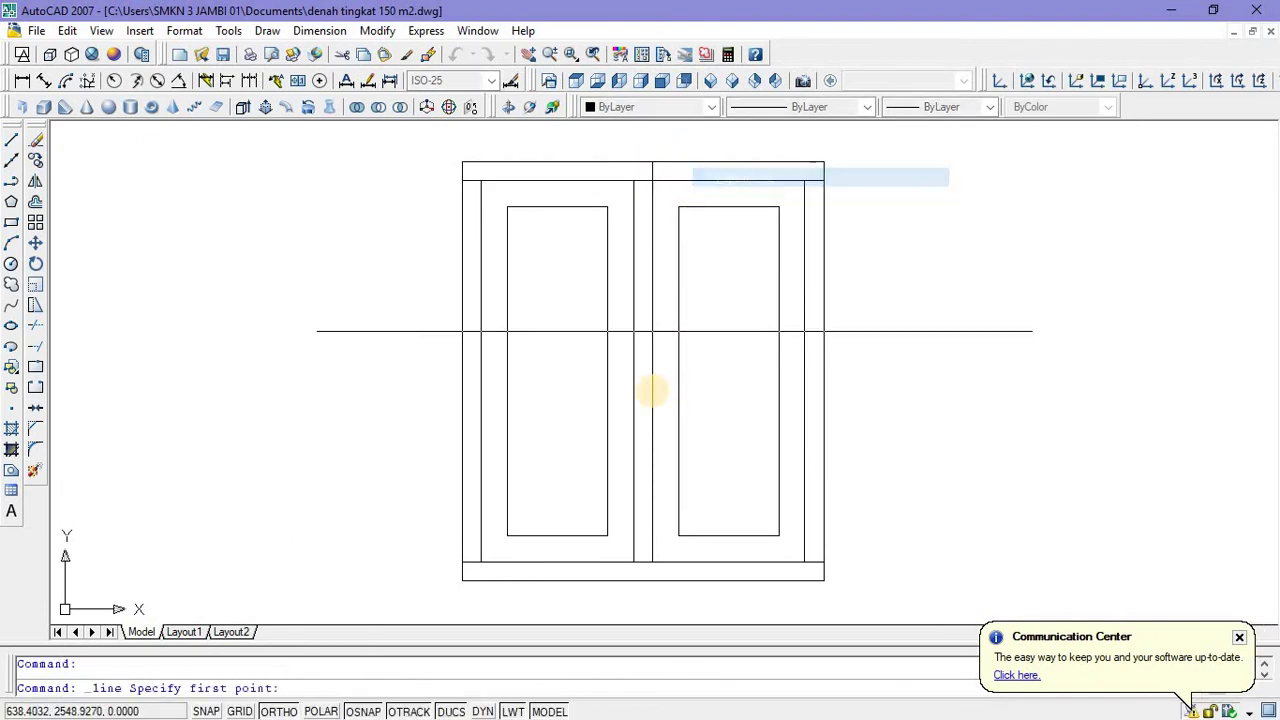
click(652, 180)
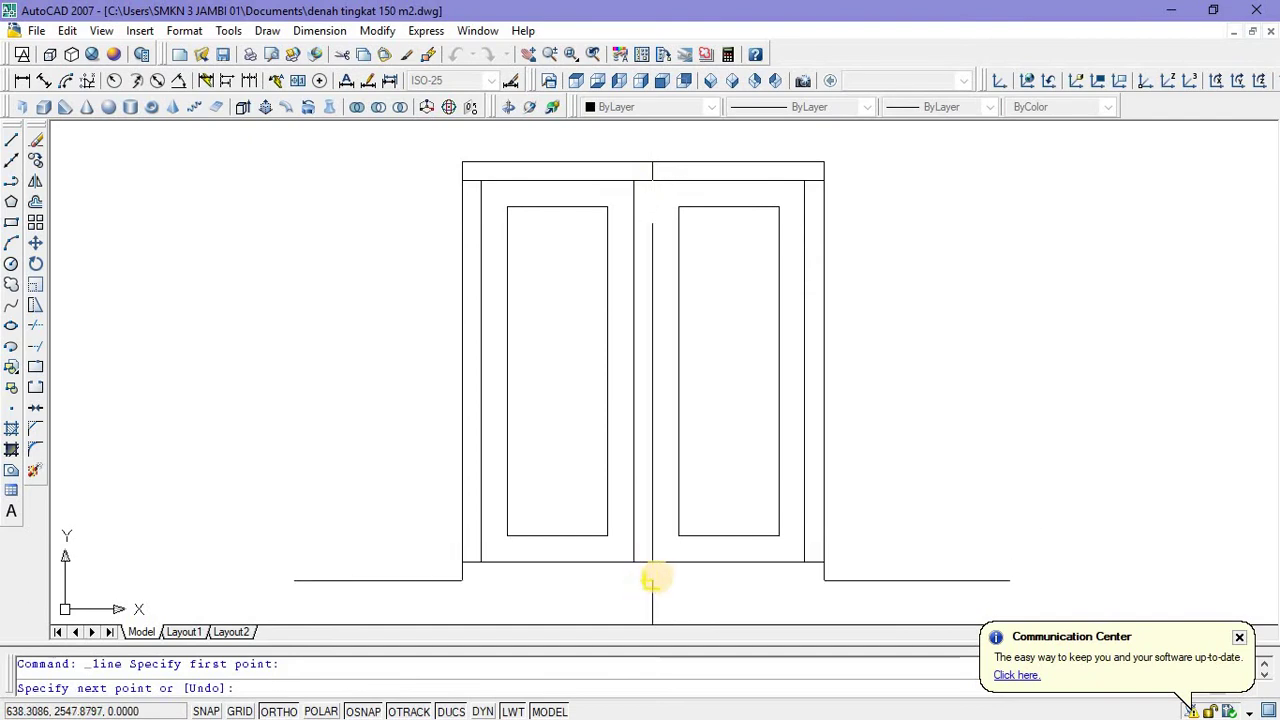
click(652, 580)
key(Escape)
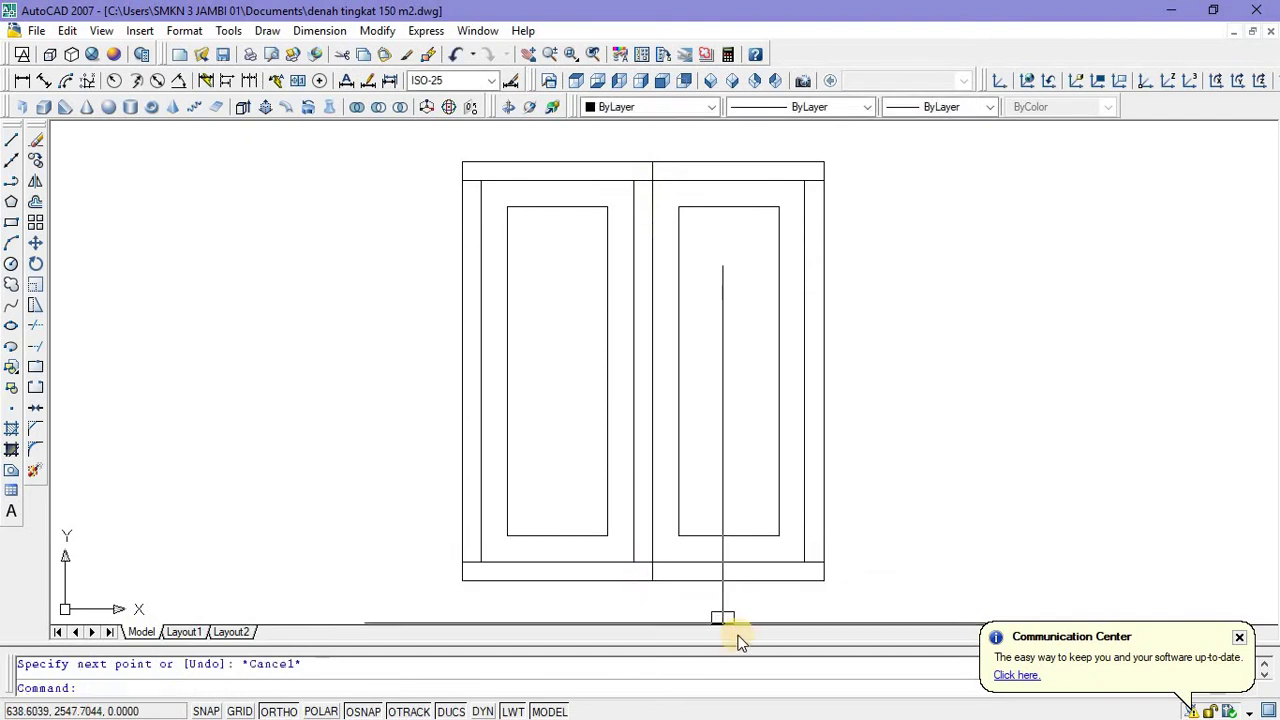
Trim the copied window's frame to the right of the mullion and erase the leftover right half, leaving a single-sash window.
text(tr)
key(Return)
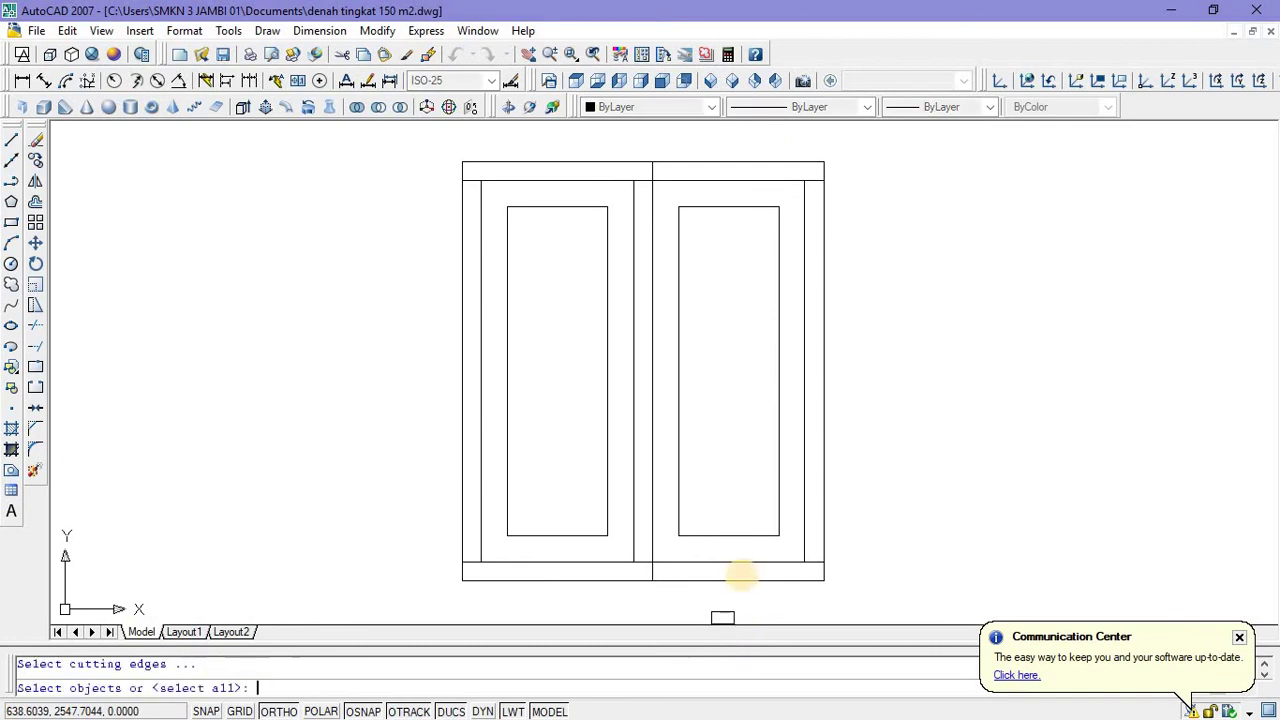
scroll(677, 600, up, 1)
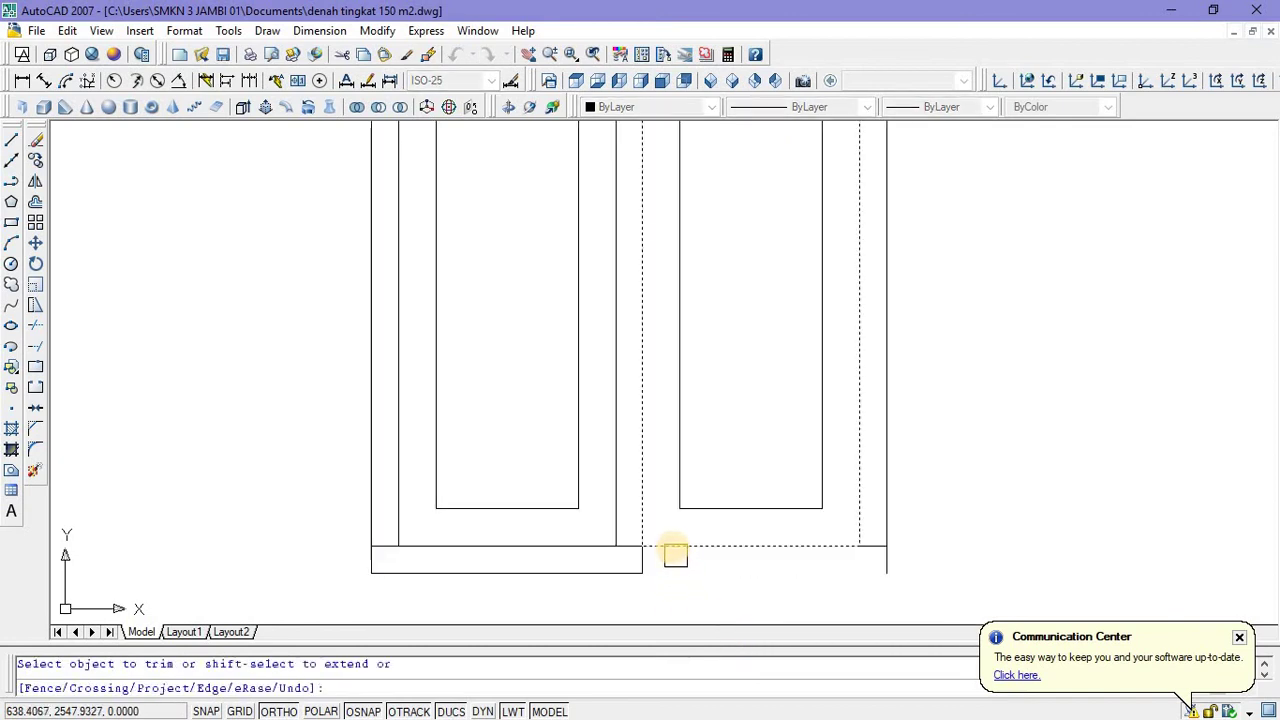
scroll(672, 547, down, 1)
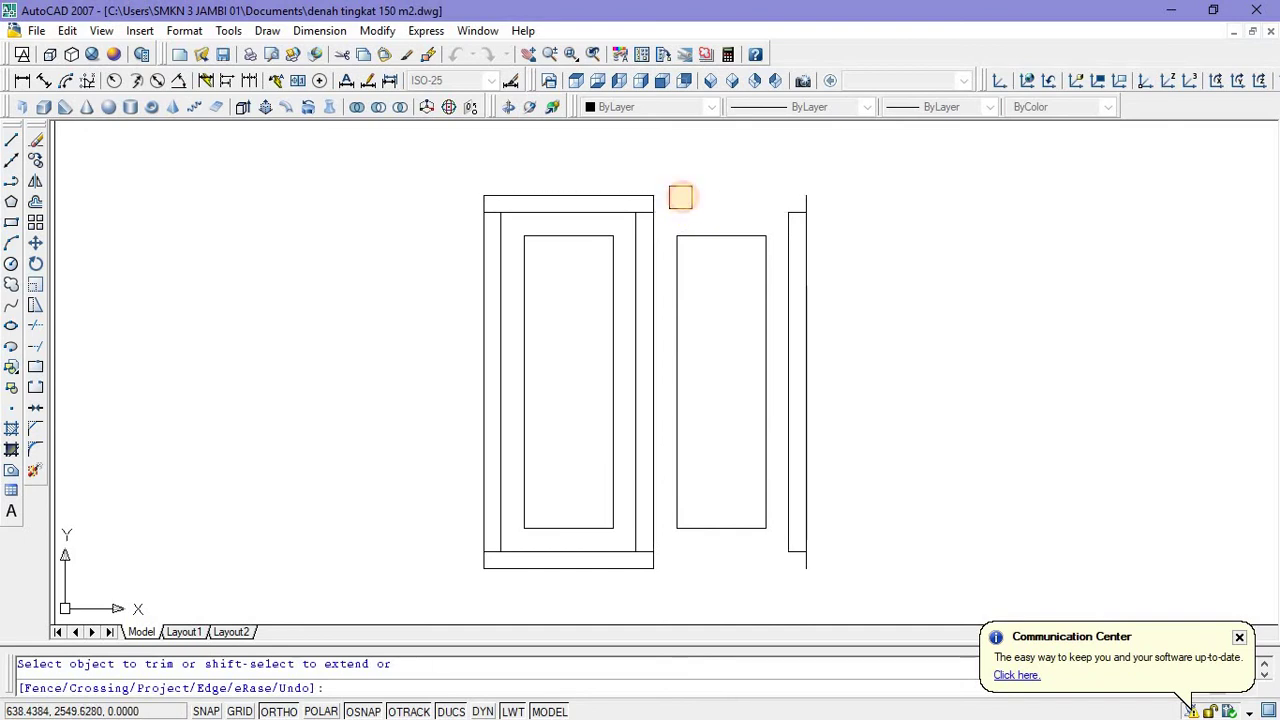
key(Escape)
click(670, 170)
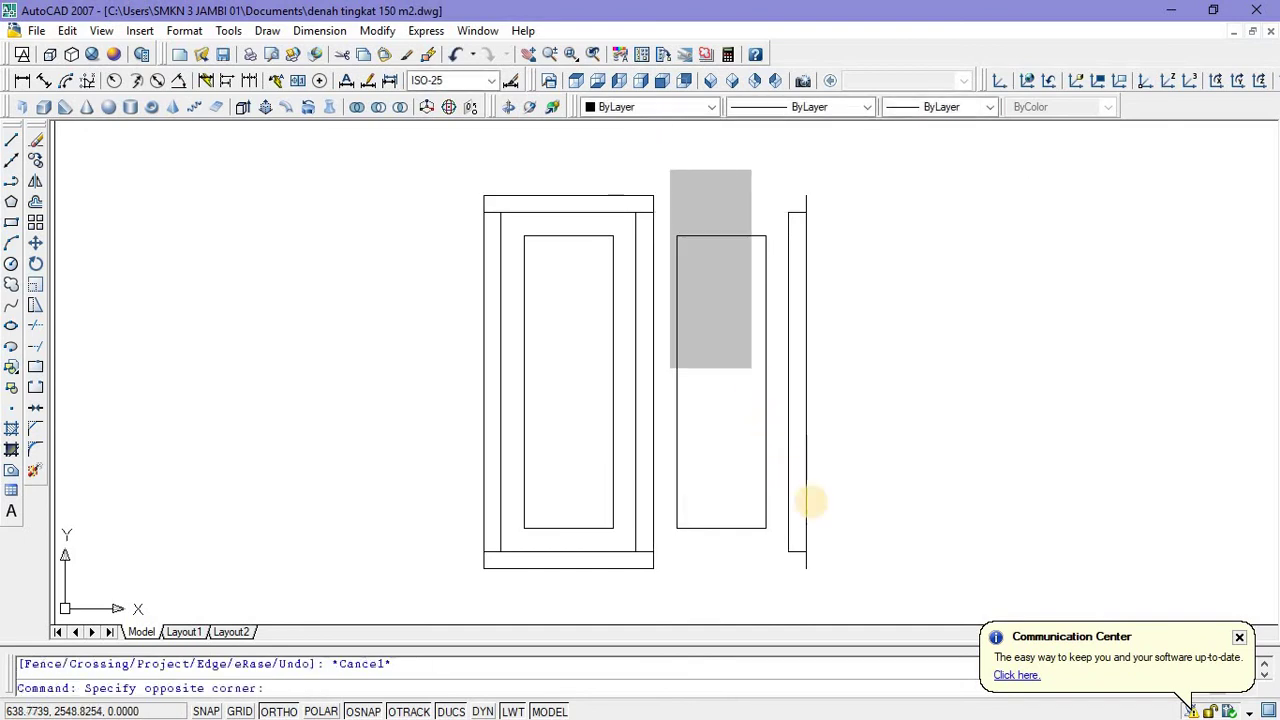
click(884, 612)
key(Delete)
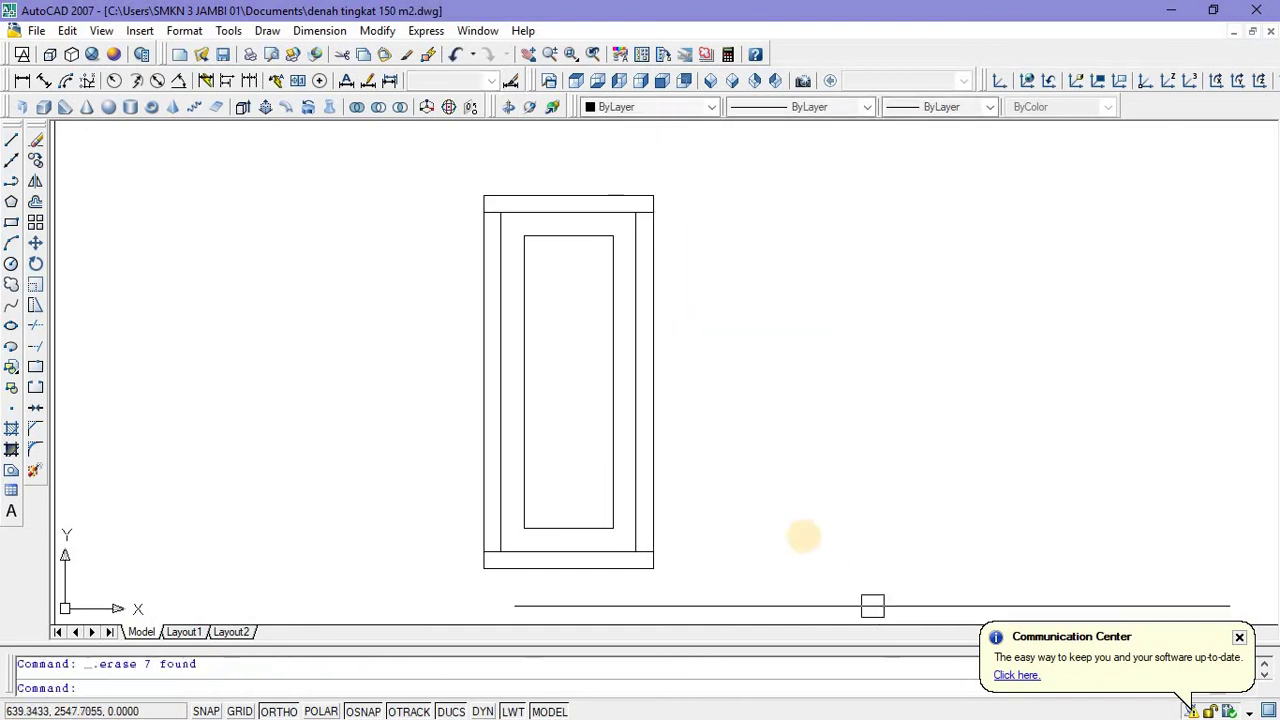
Copy the single-sash window horizontally about 8.22 to the left, placing it just right of the entrance door.
scroll(789, 517, down, 2)
middle_drag(789, 517, 794, 411)
click(651, 251)
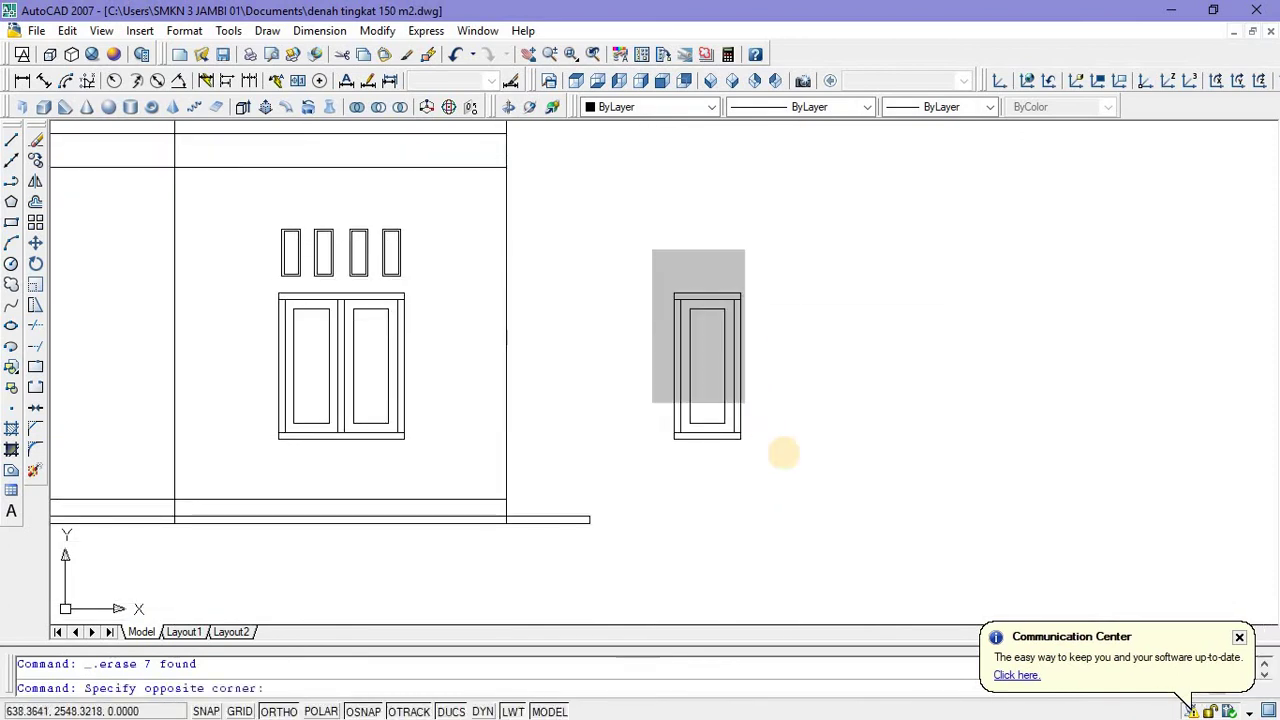
click(799, 482)
right_click(835, 327)
click(877, 541)
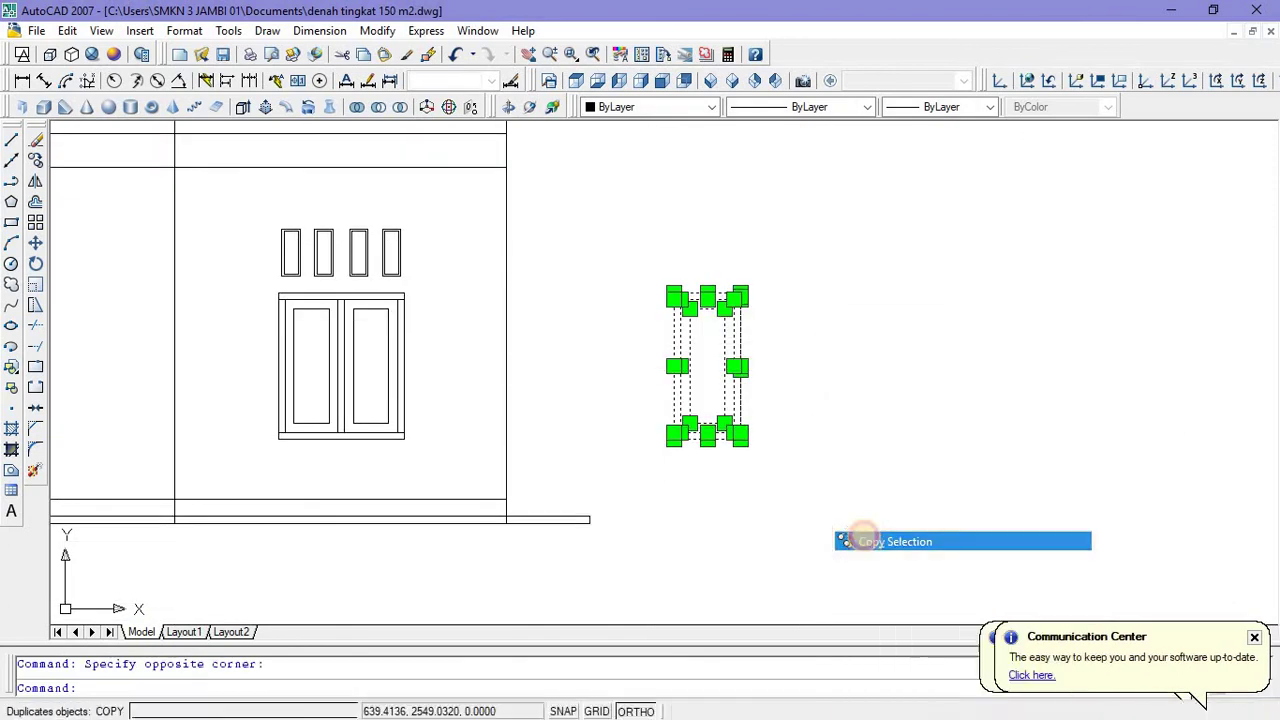
scroll(860, 530, down, 3)
click(822, 582)
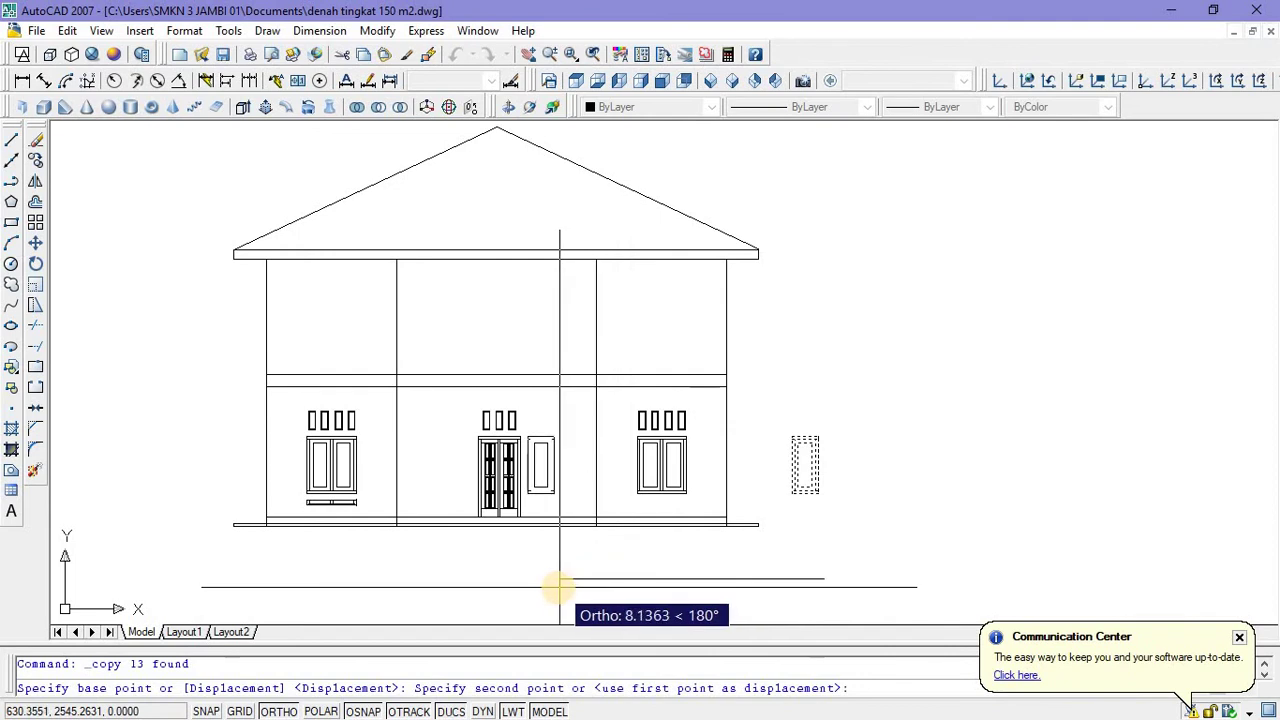
scroll(557, 586, up, 3)
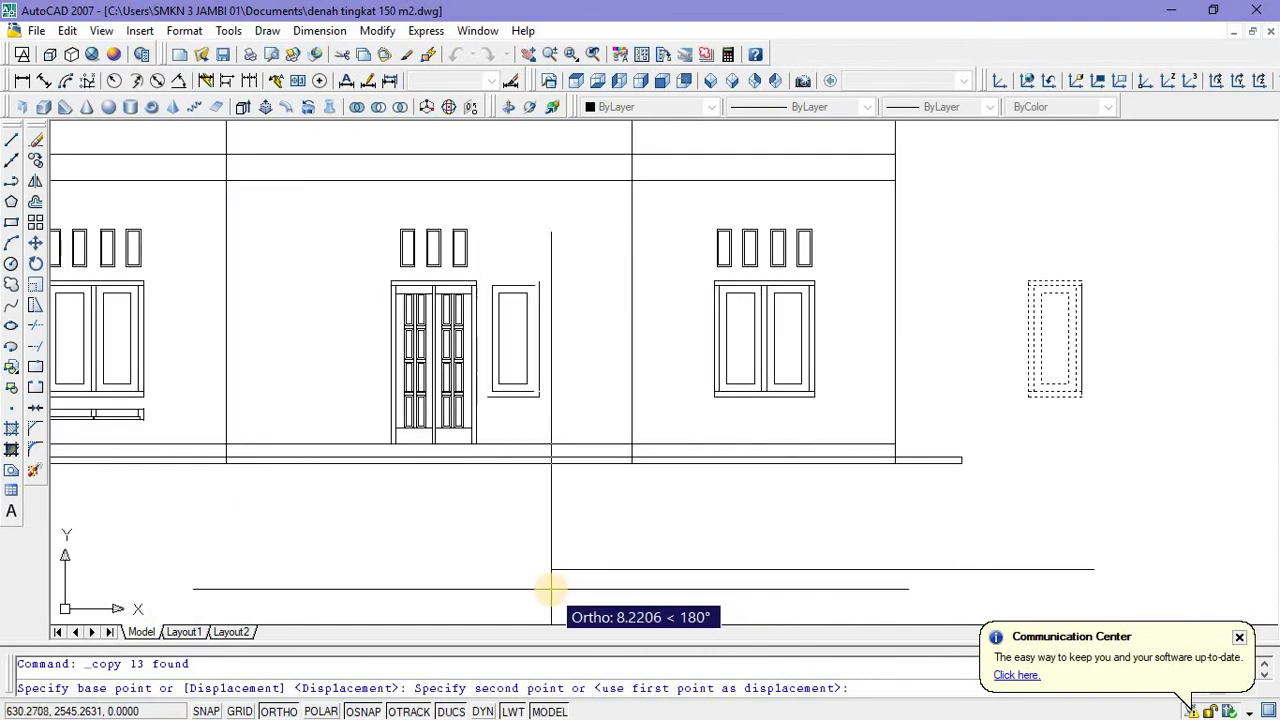
click(551, 590)
key(Escape)
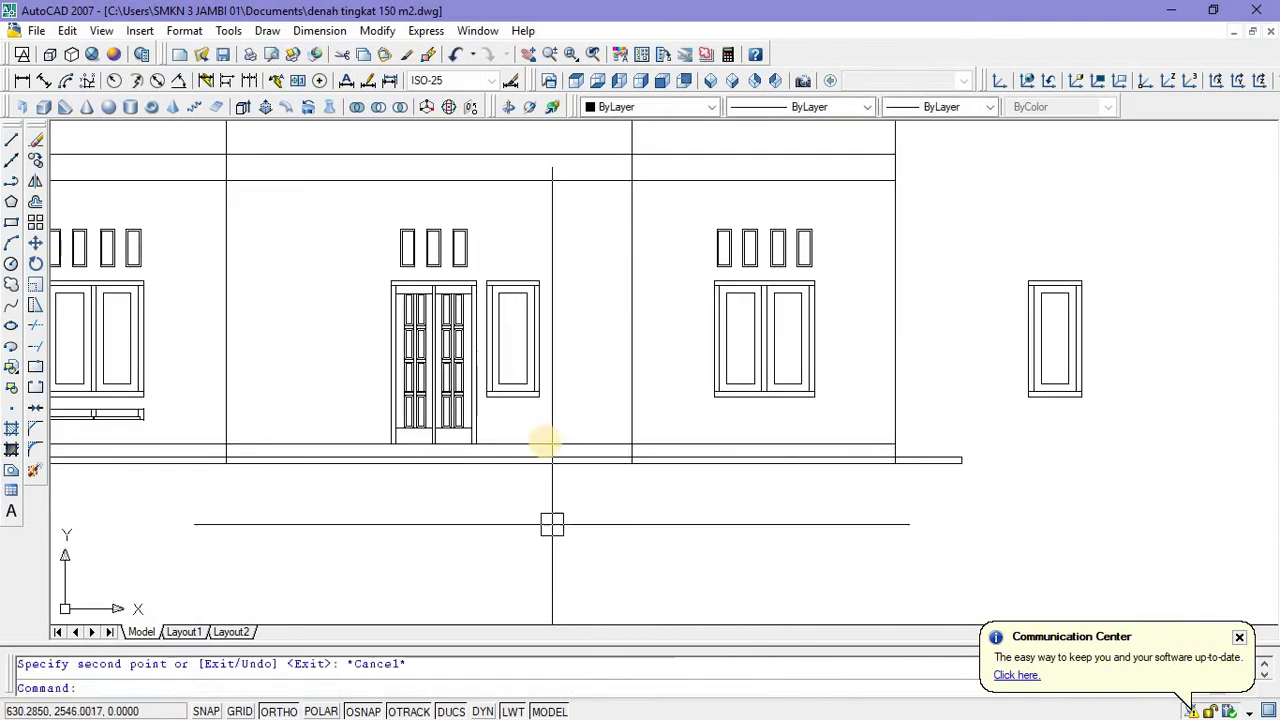
Copy the single-sash window beside the door about 1.01 to the right.
scroll(596, 349, up, 3)
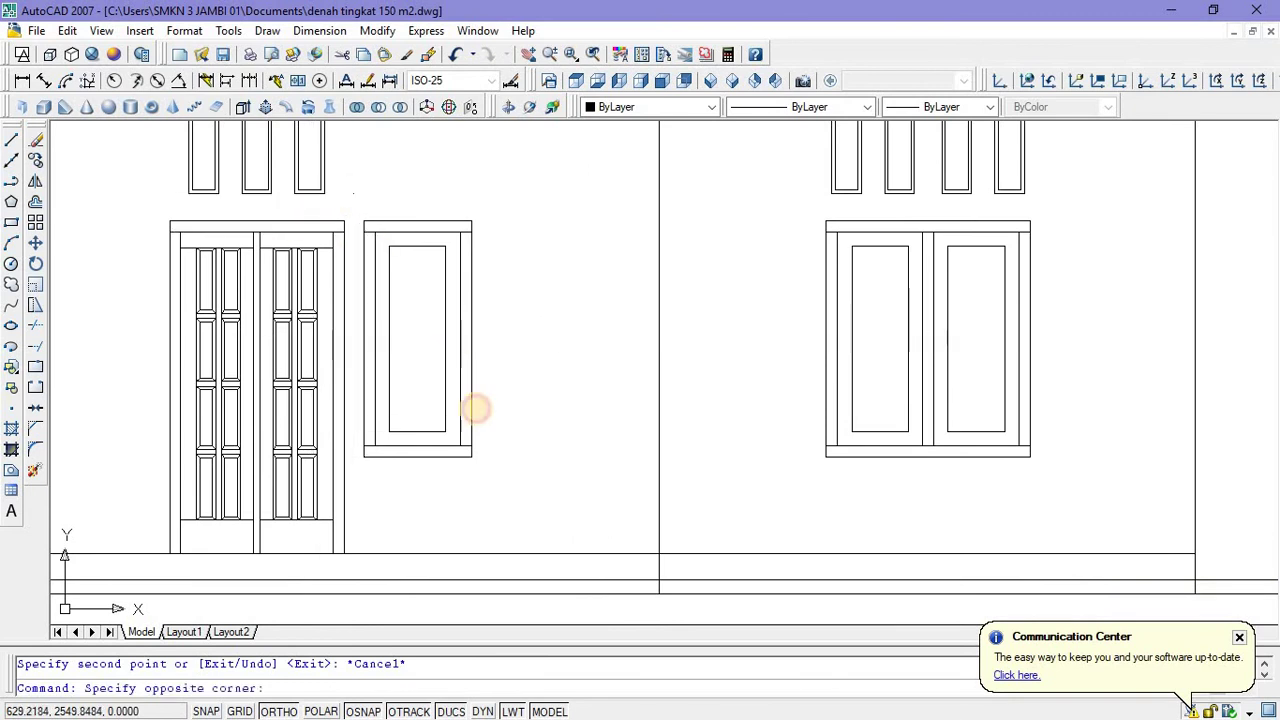
click(531, 489)
right_click(532, 312)
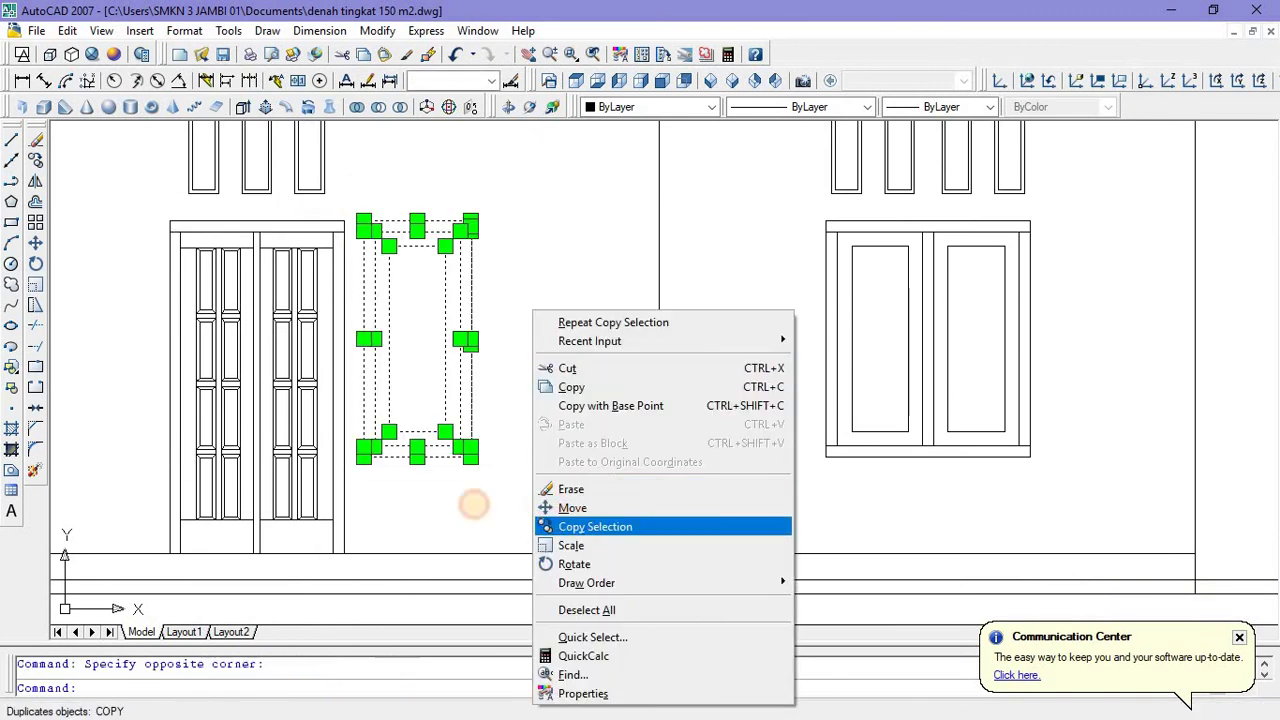
click(595, 526)
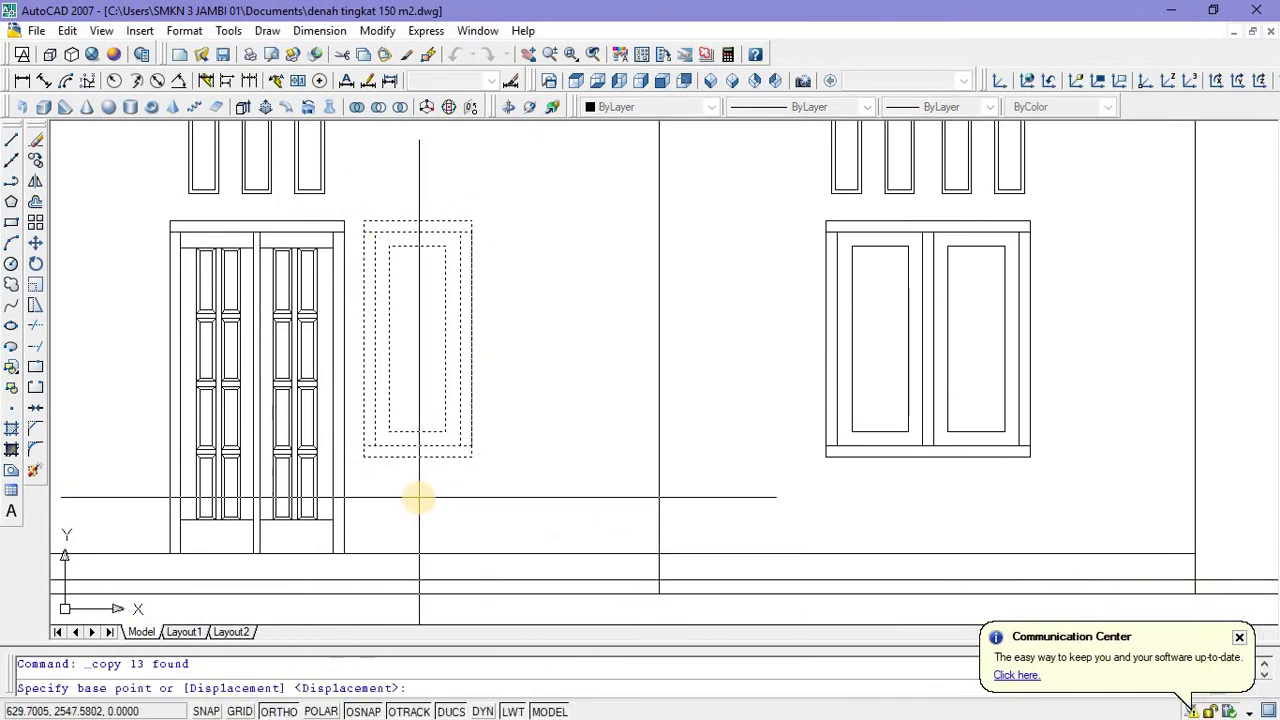
click(417, 497)
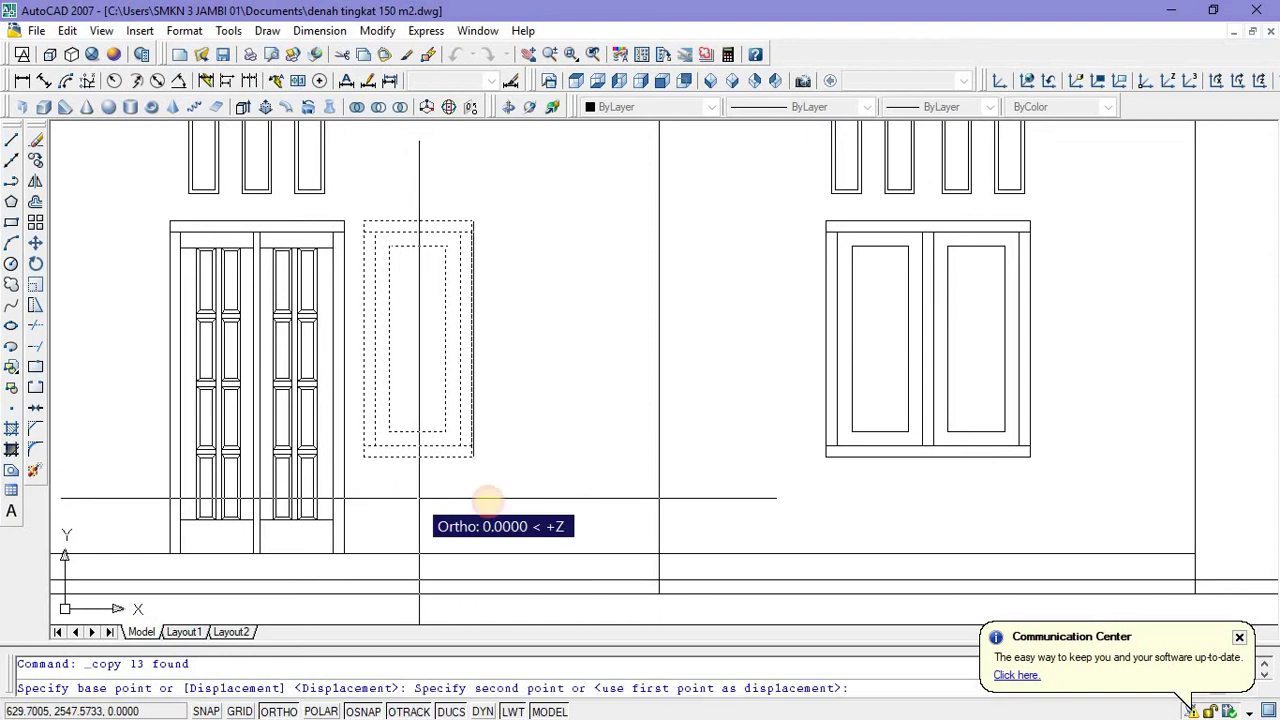
click(555, 497)
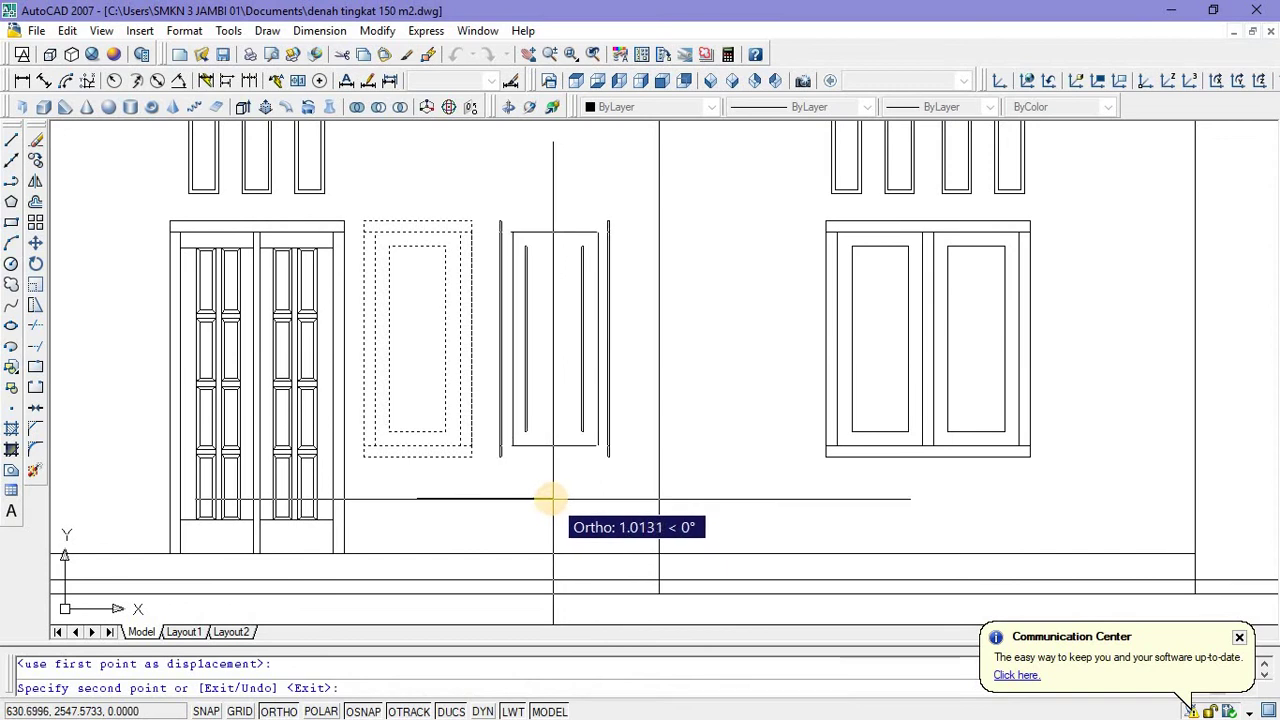
key(Escape)
Move both single-sash windows beside the door about 0.12 to the right.
click(351, 192)
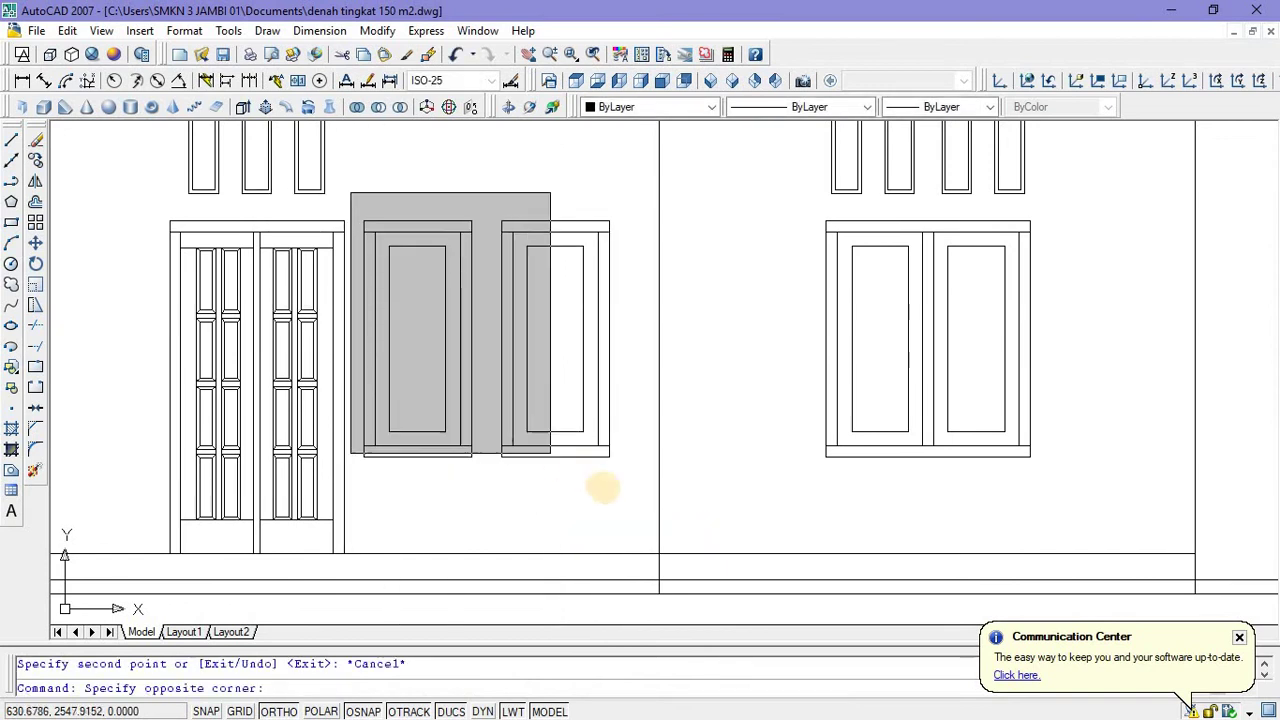
click(620, 489)
right_click(628, 412)
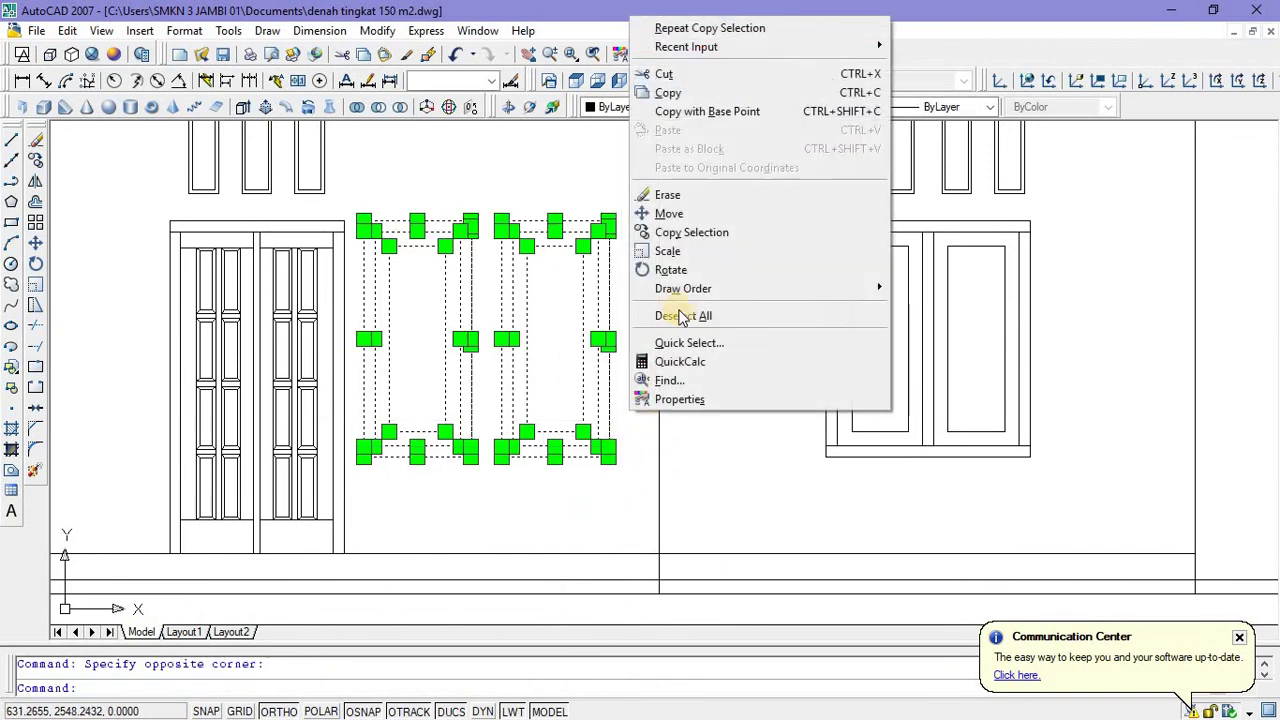
click(672, 213)
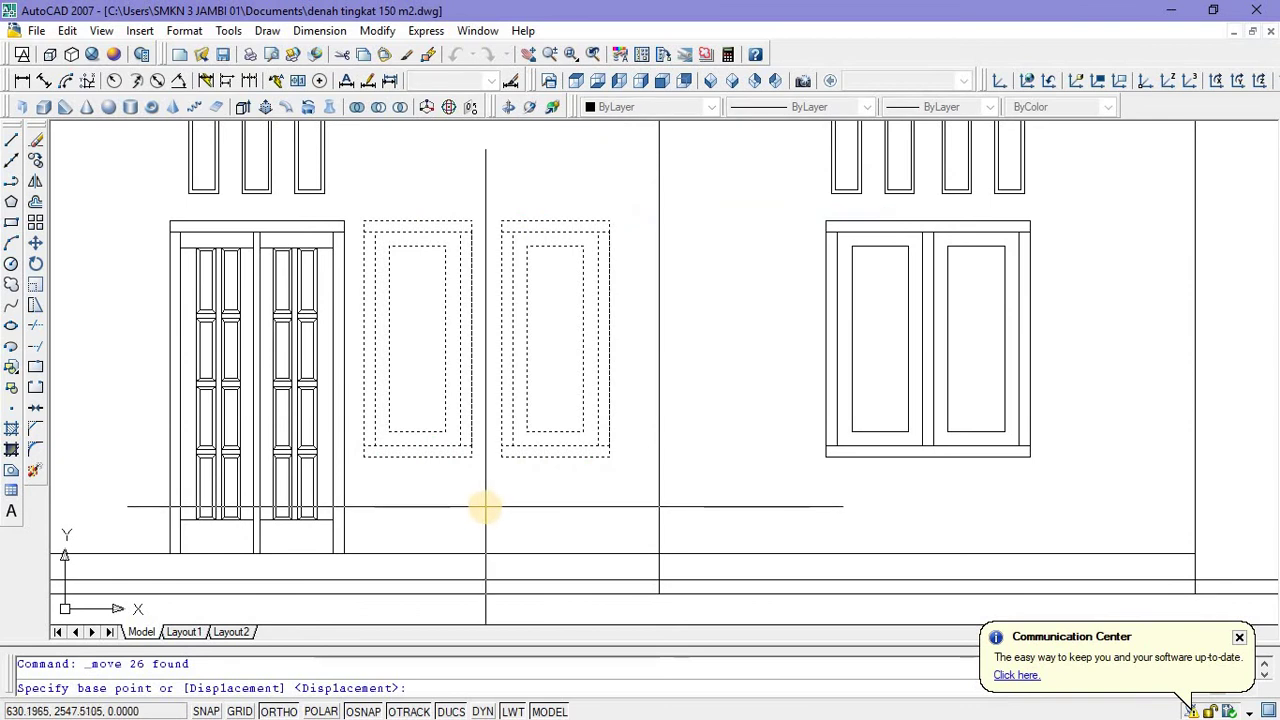
click(485, 507)
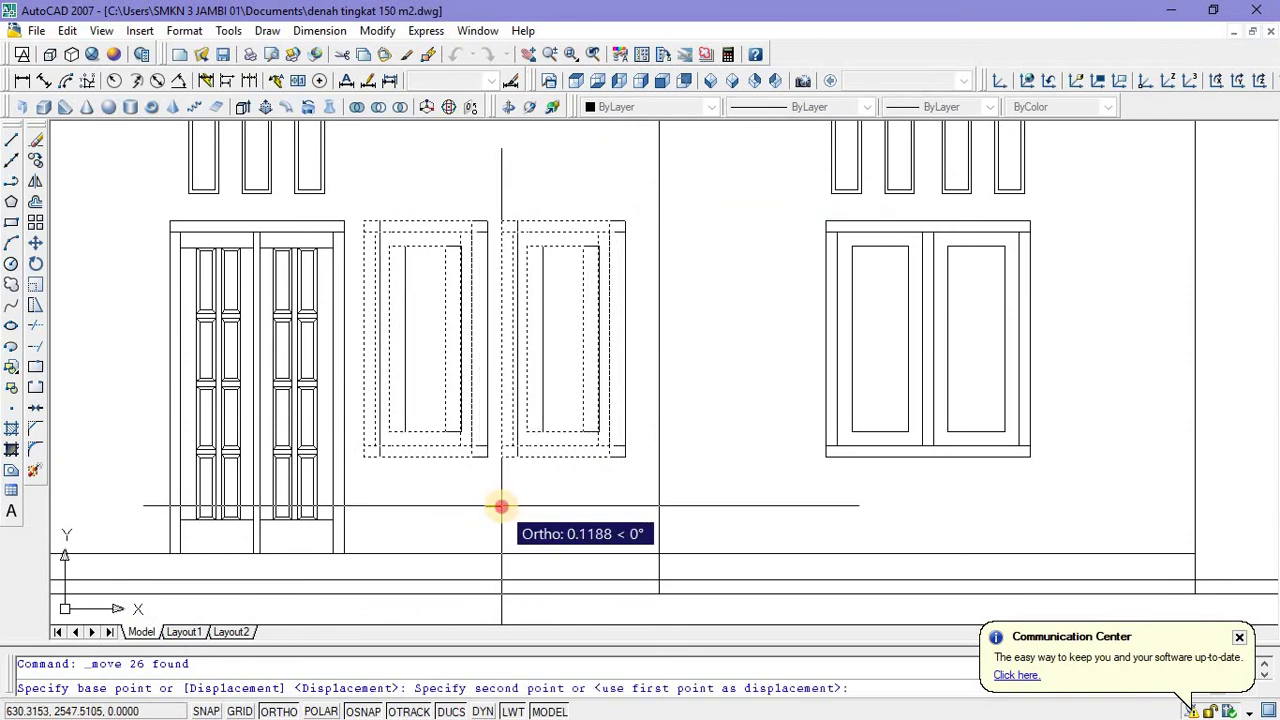
click(501, 507)
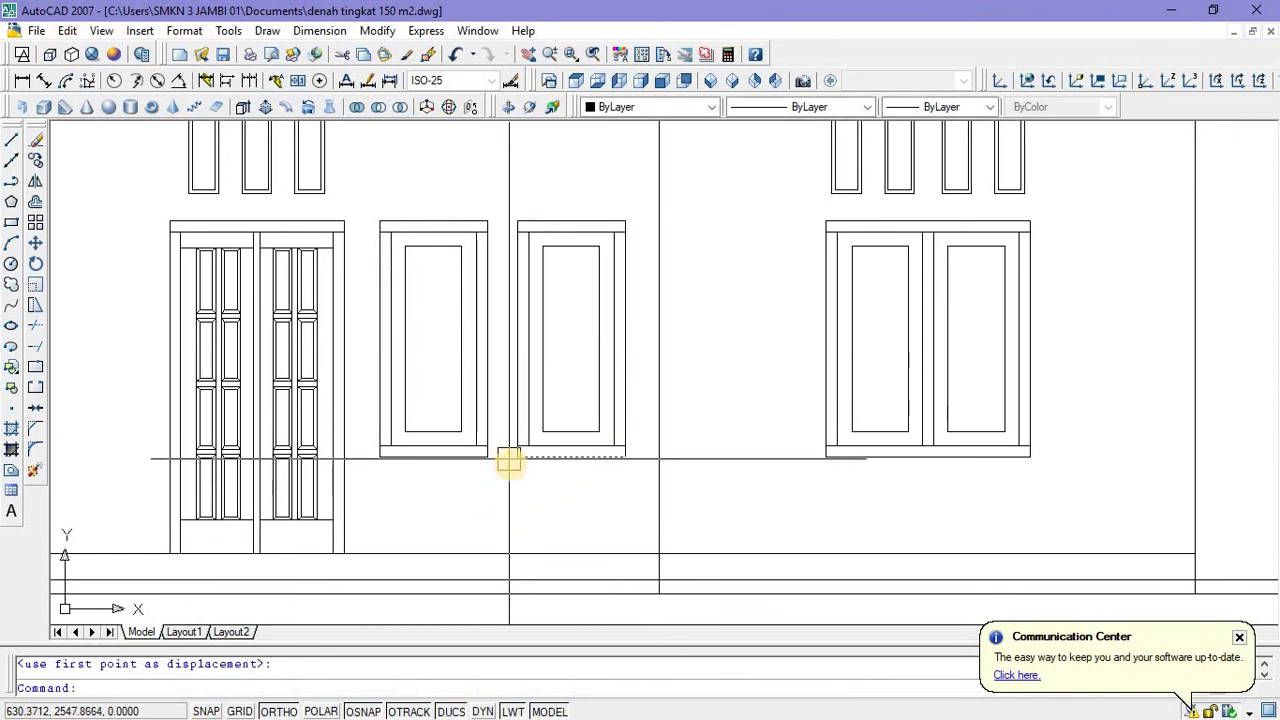
Copy the two left vents of the right double window above each single-sash window, using the windows' upper-left corners as reference points.
scroll(530, 420, down, 3)
scroll(554, 388, up, 1)
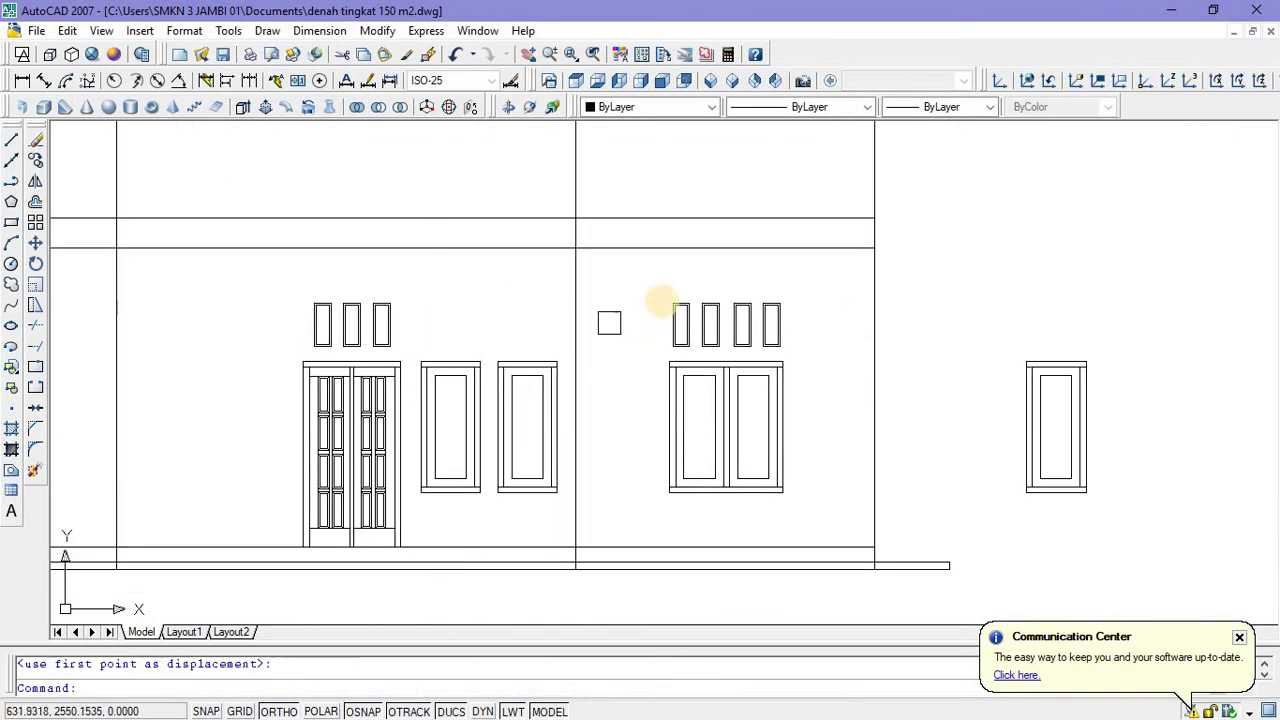
click(663, 277)
click(728, 355)
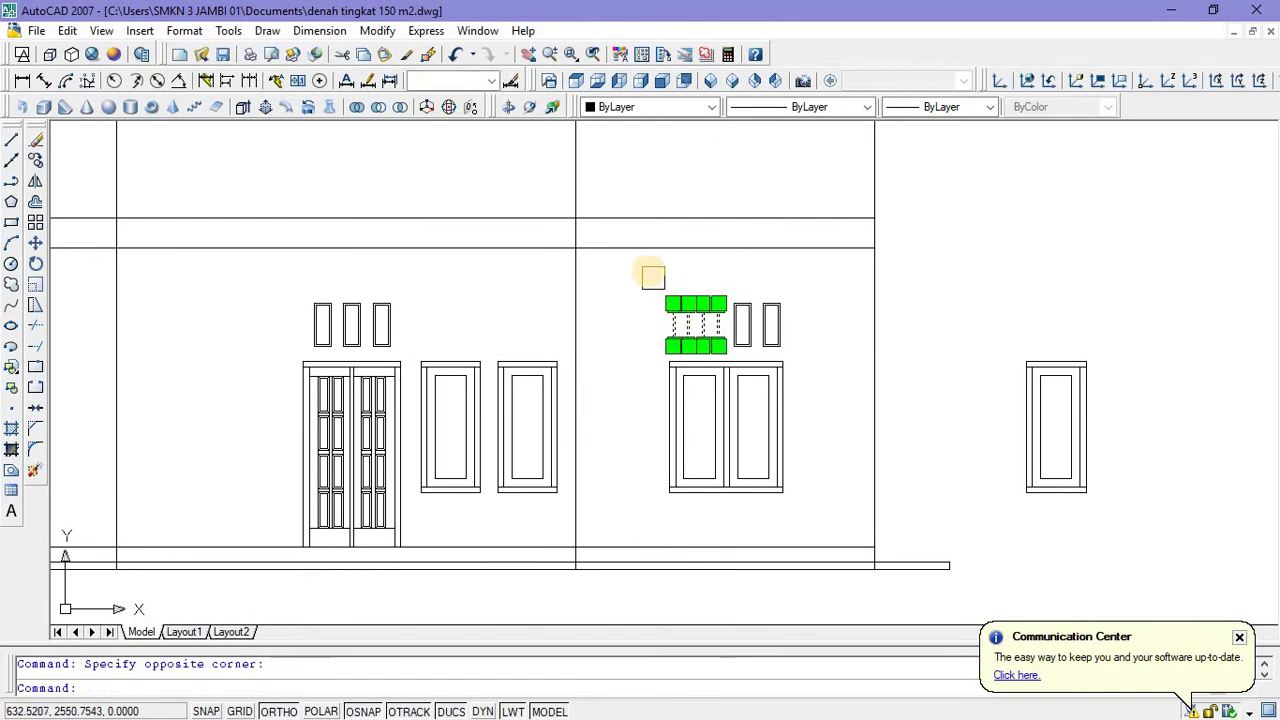
right_click(650, 272)
click(690, 488)
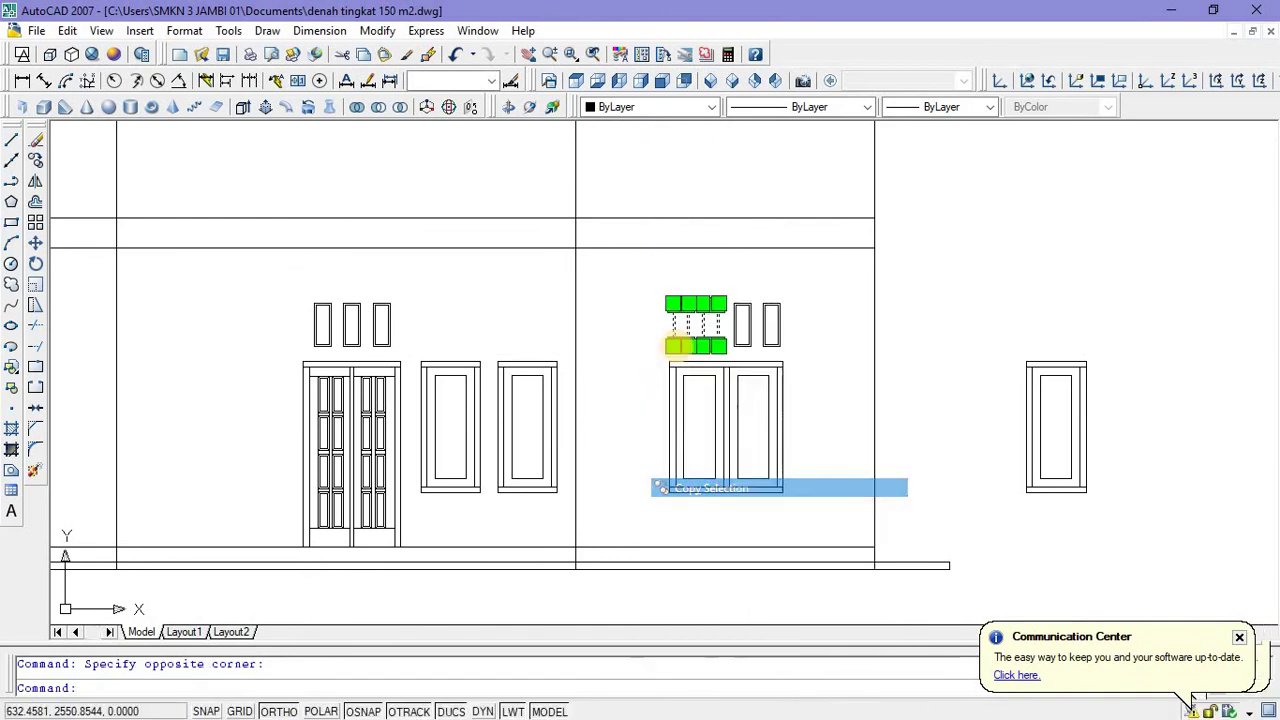
click(669, 361)
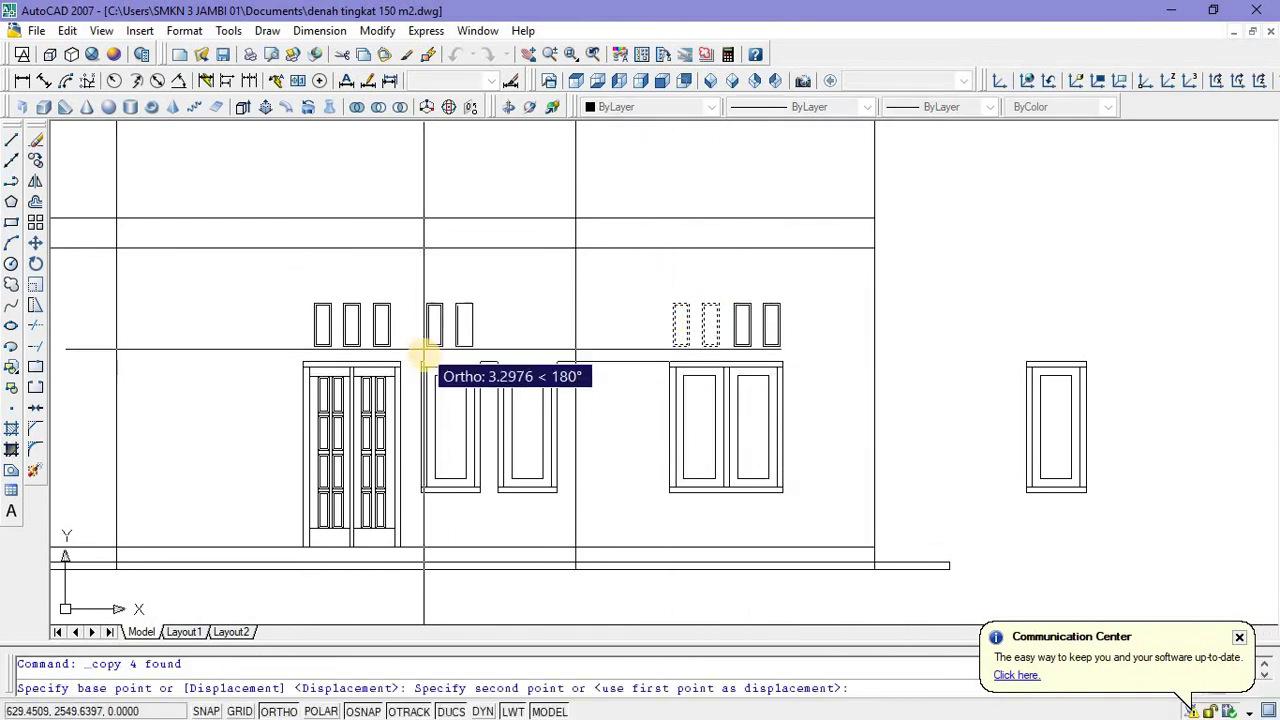
click(419, 361)
click(496, 360)
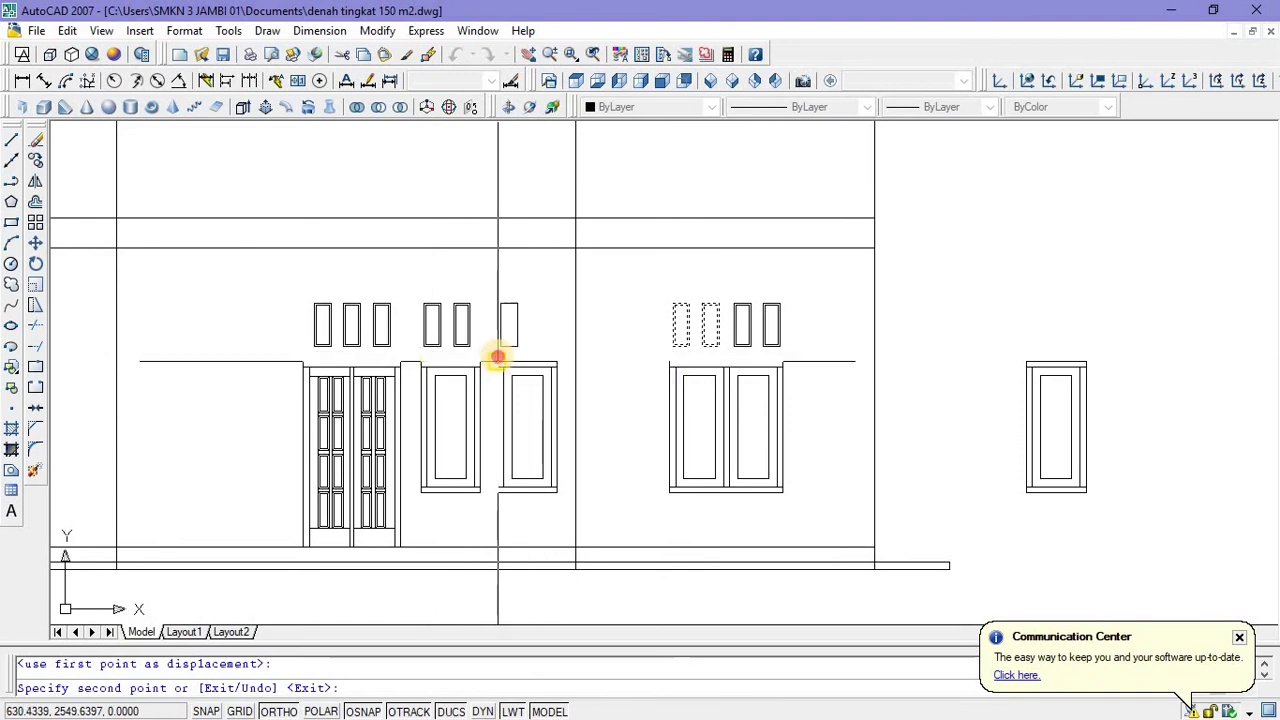
key(Escape)
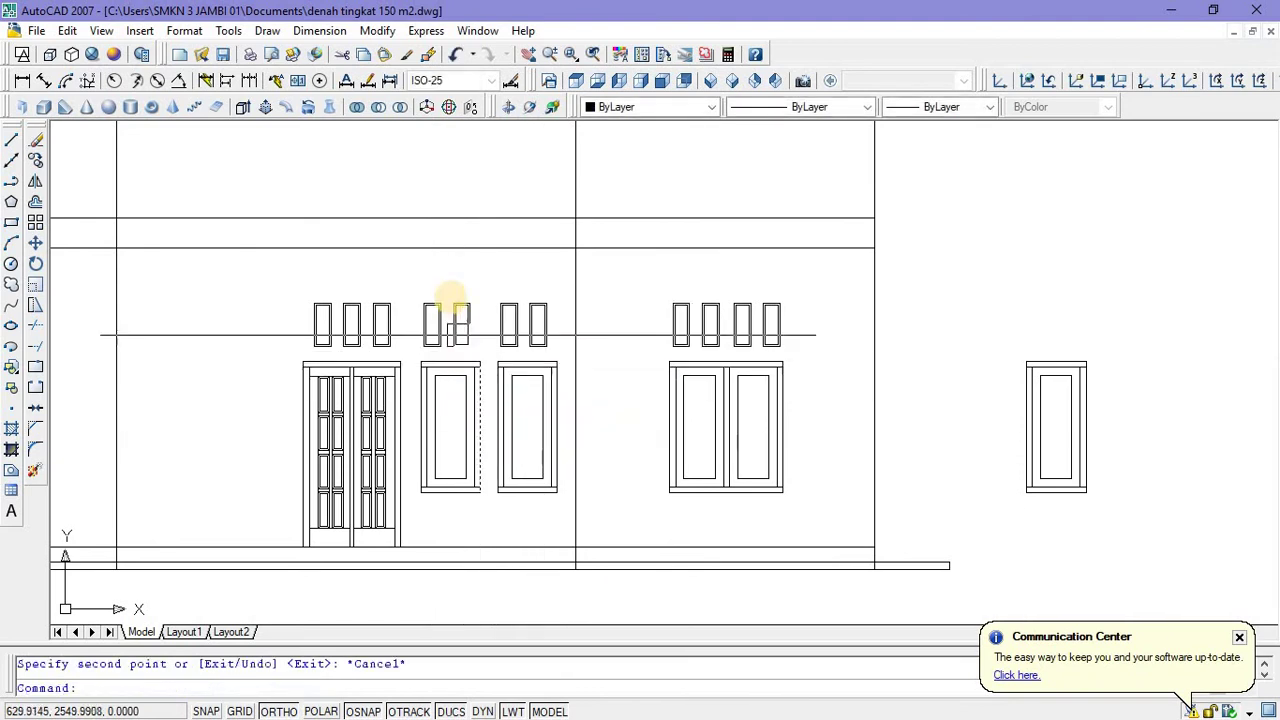
Move the vents above both single-sash windows about 0.05 to the right.
click(412, 285)
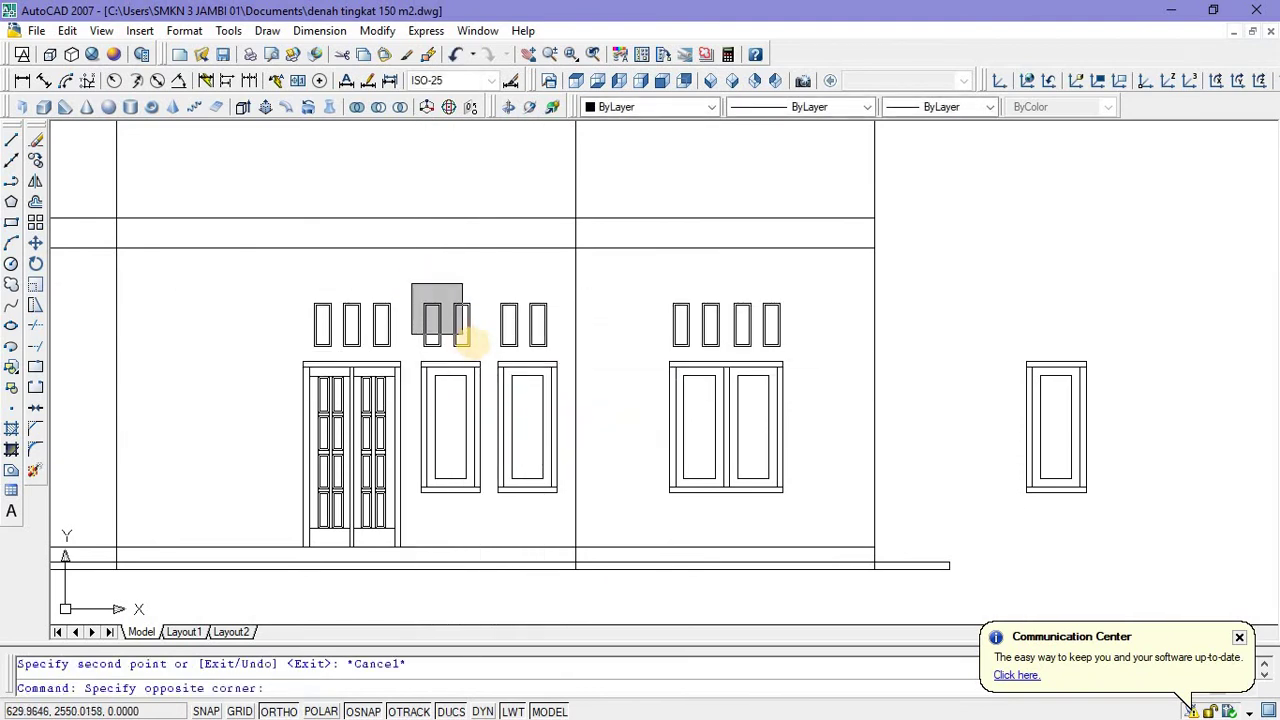
click(559, 356)
right_click(498, 241)
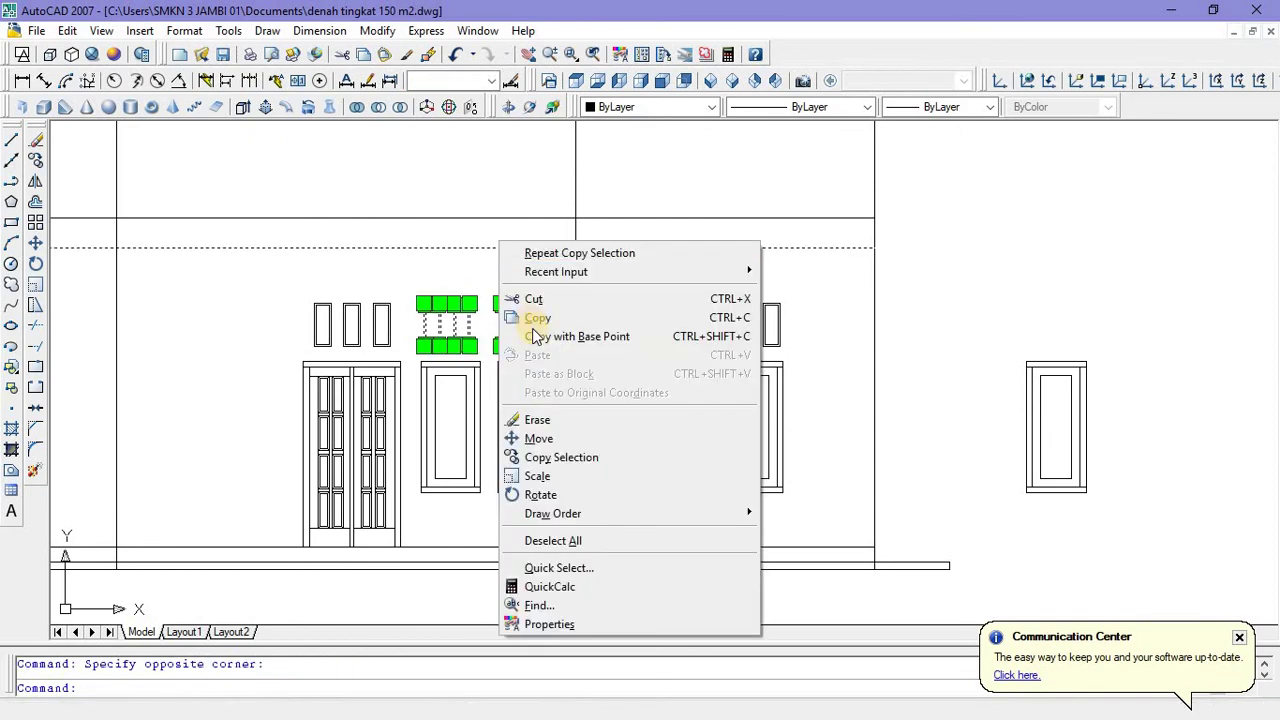
click(539, 438)
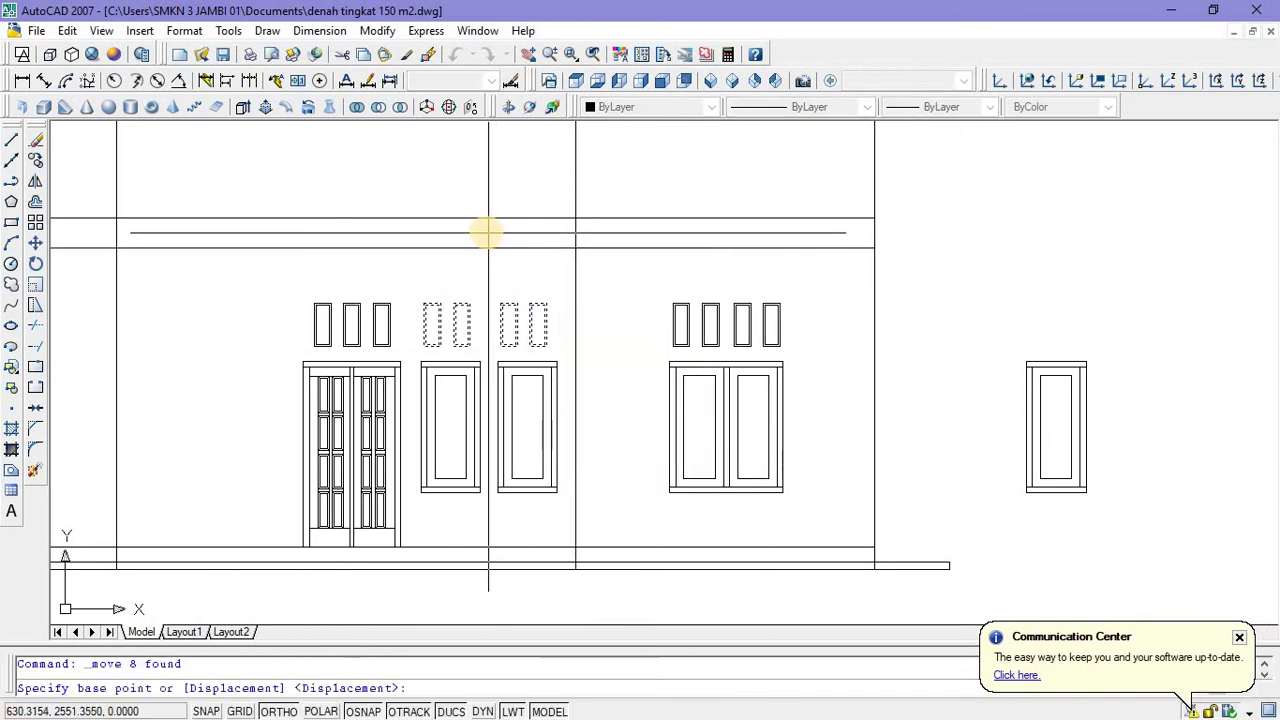
click(487, 232)
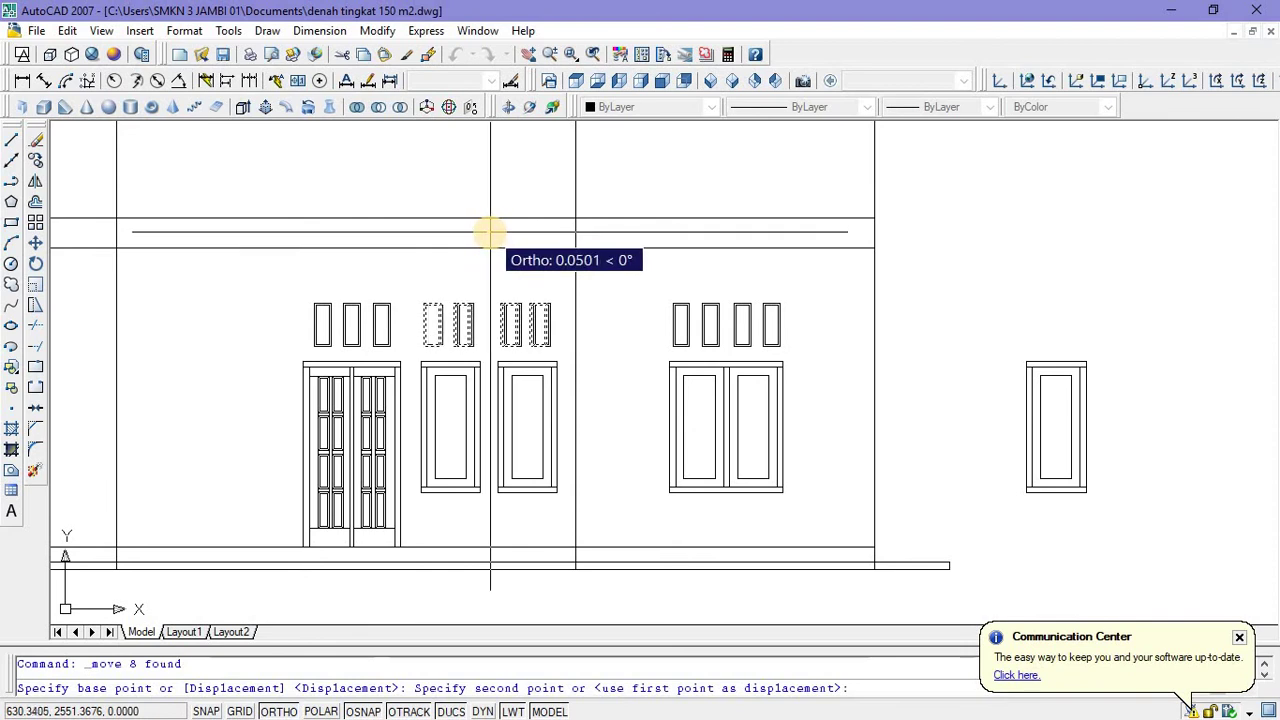
click(489, 231)
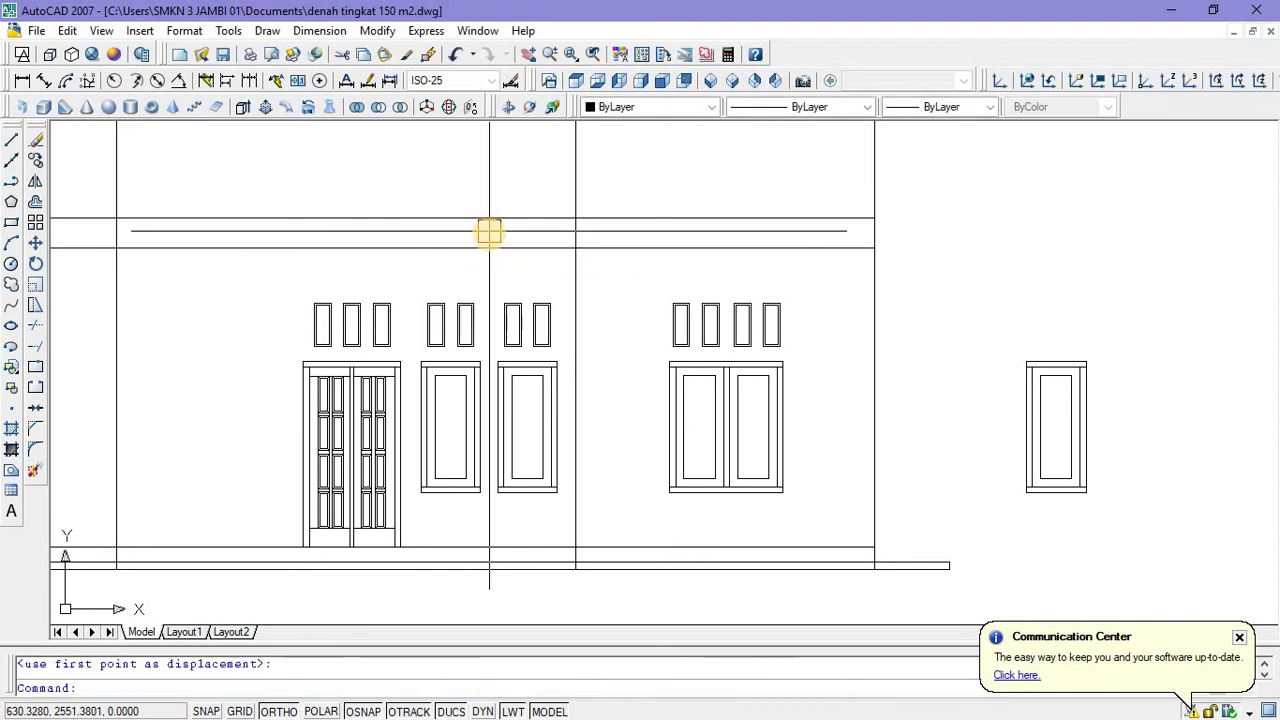
Mirror the two single-sash windows and their vents across the entrance door's vertical centre line, keeping the originals.
scroll(476, 220, down, 2)
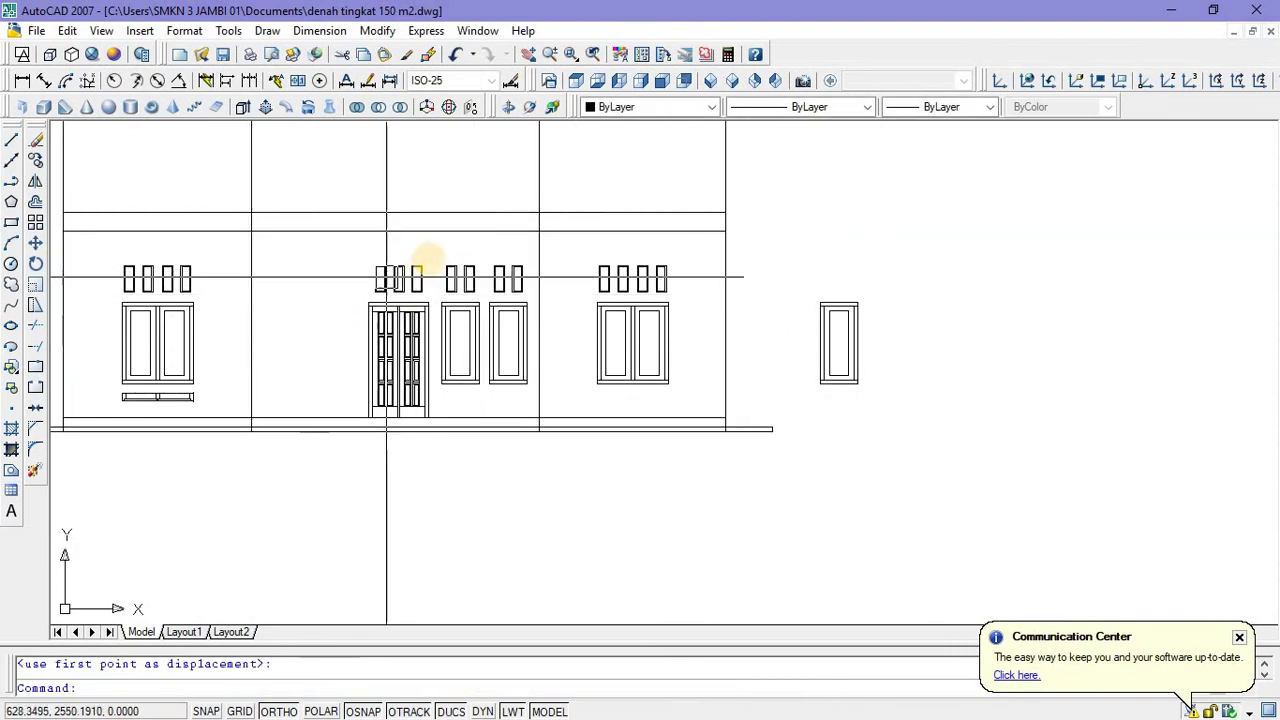
scroll(432, 260, up, 2)
click(571, 452)
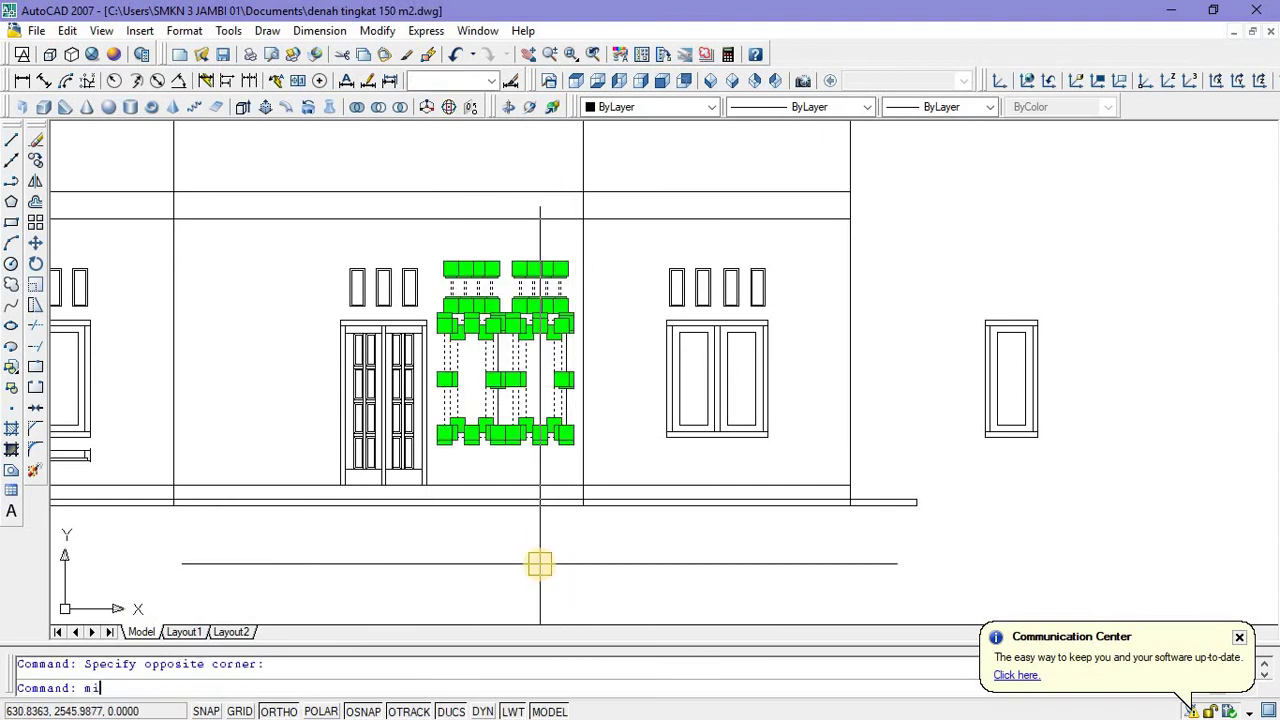
text(mi)
key(Return)
scroll(368, 365, up, 8)
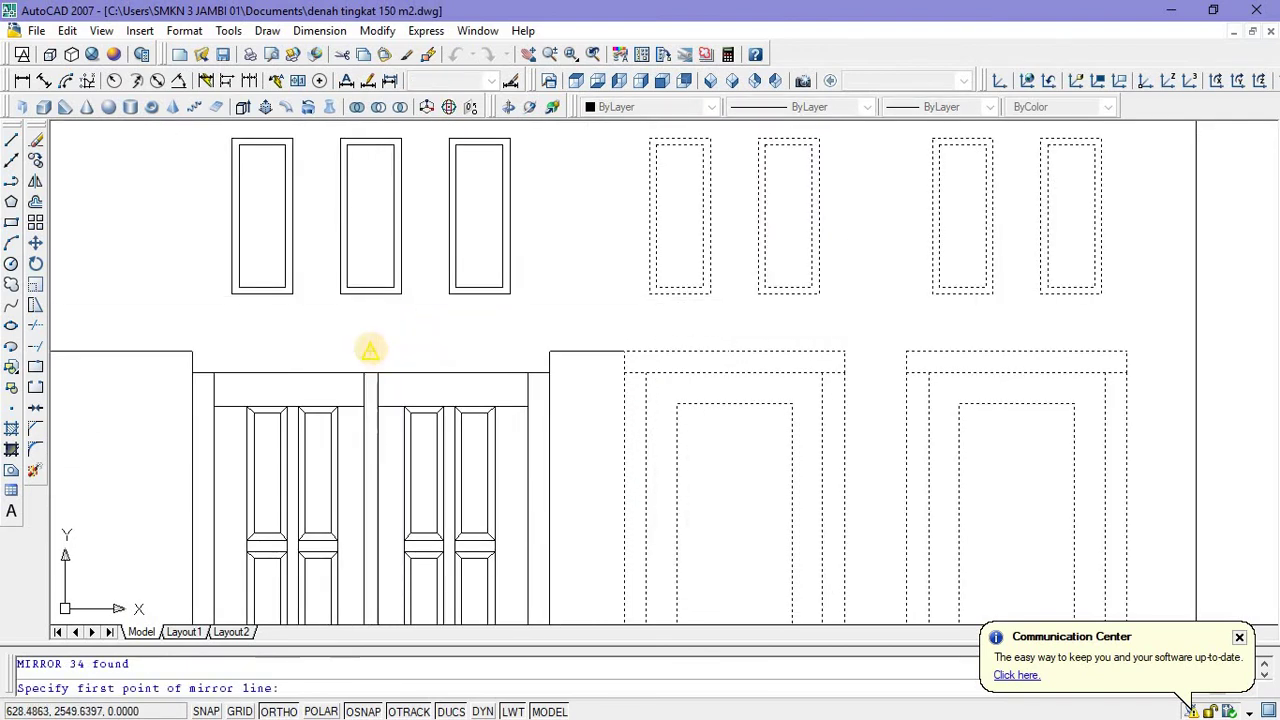
scroll(369, 348, down, 7)
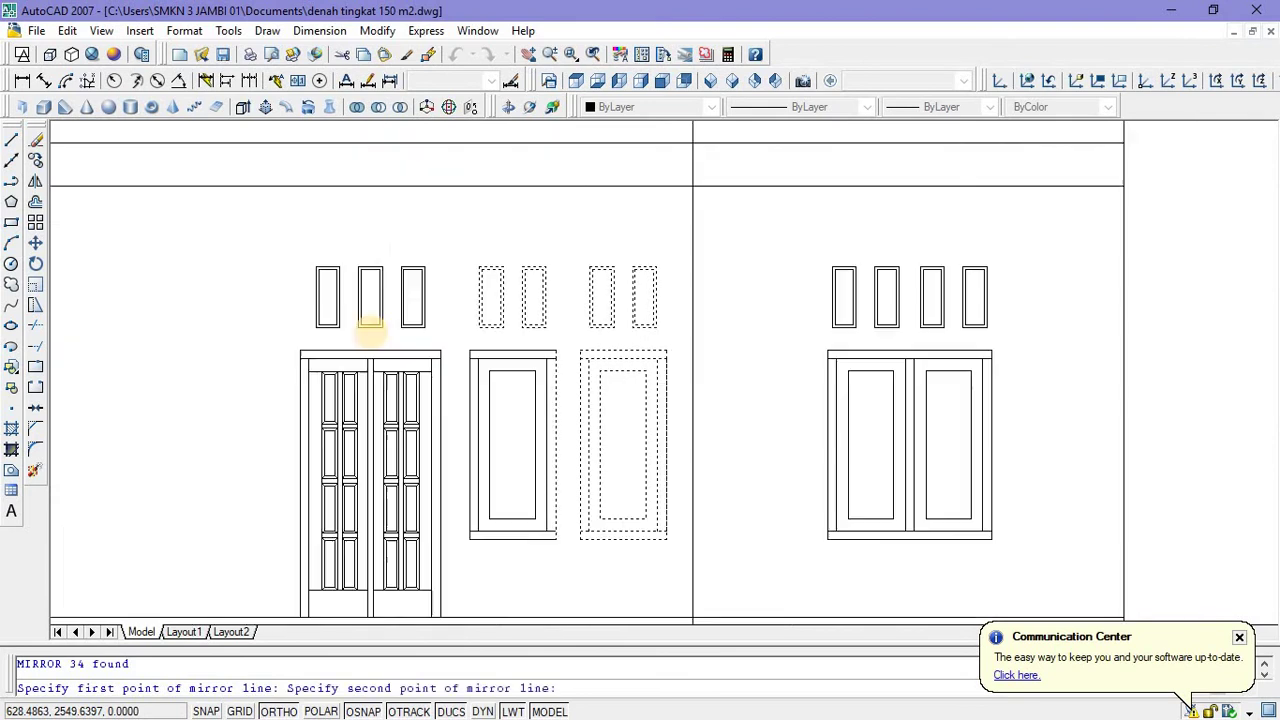
click(376, 208)
key(Return)
Examine the upper-floor plan's front rooms, terrace door and window positions in relation to the front elevation.
scroll(445, 375, down, 8)
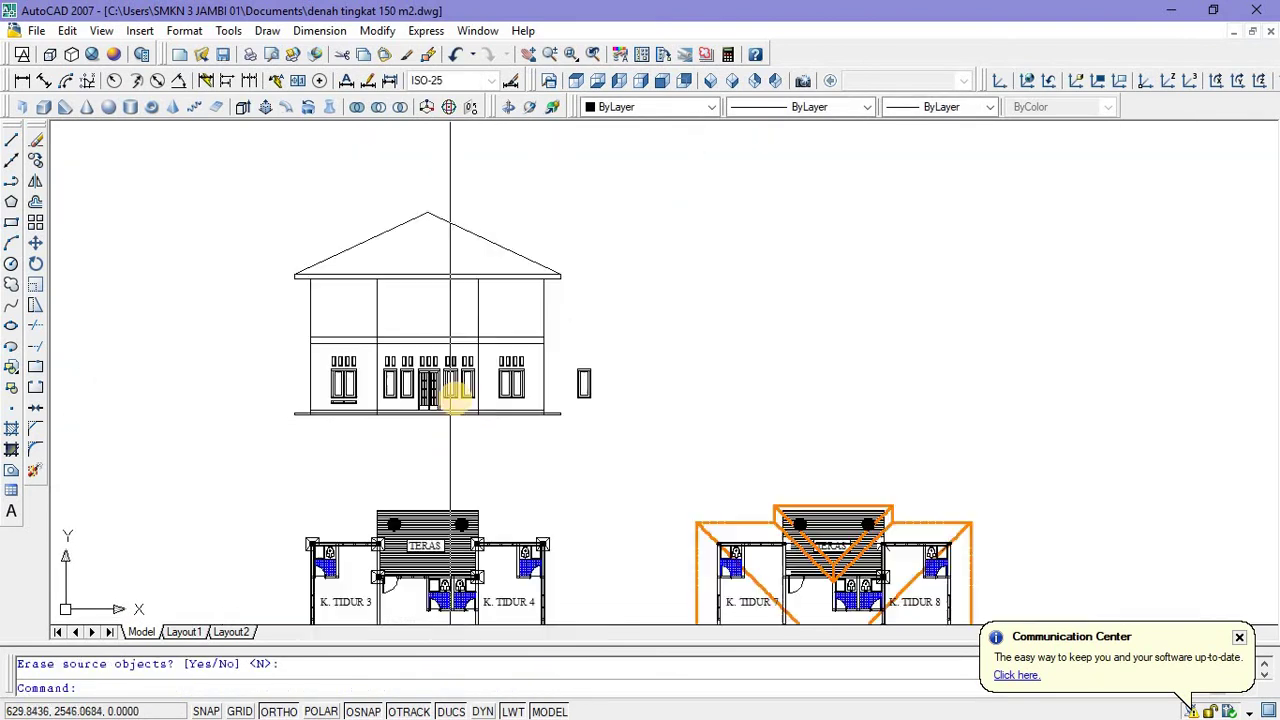
scroll(429, 327, up, 2)
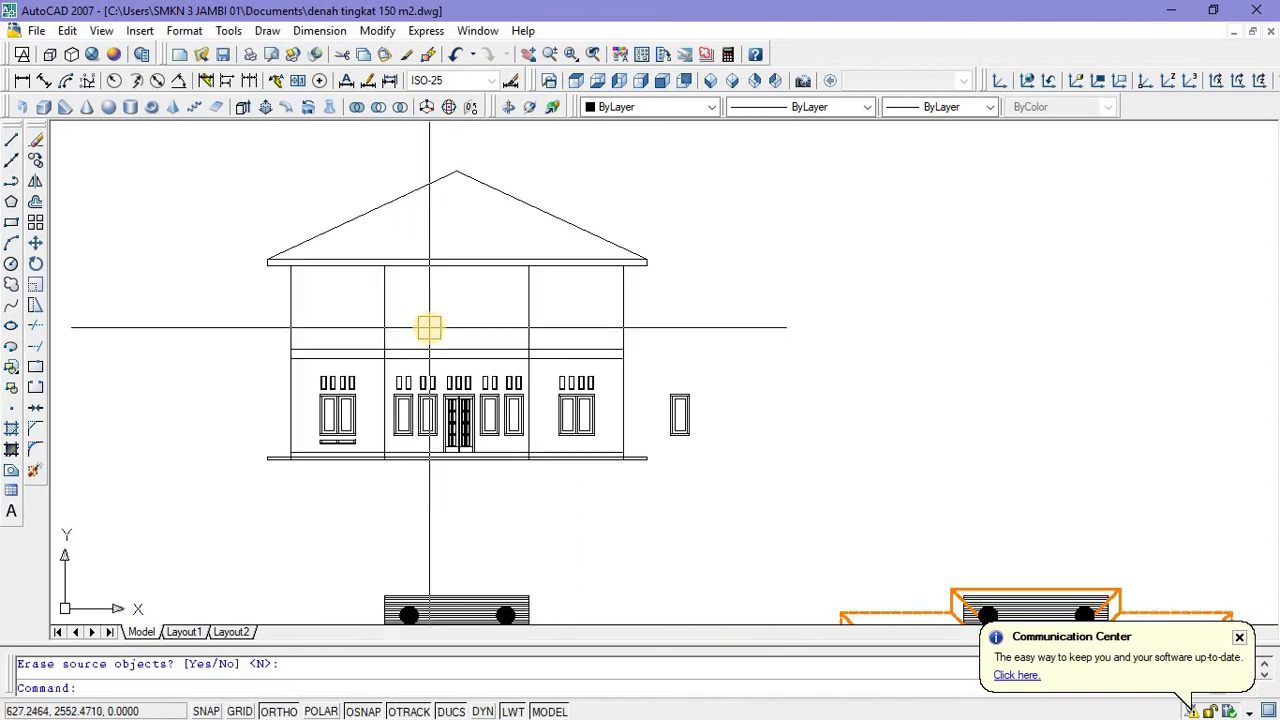
middle_drag(430, 327, 446, 350)
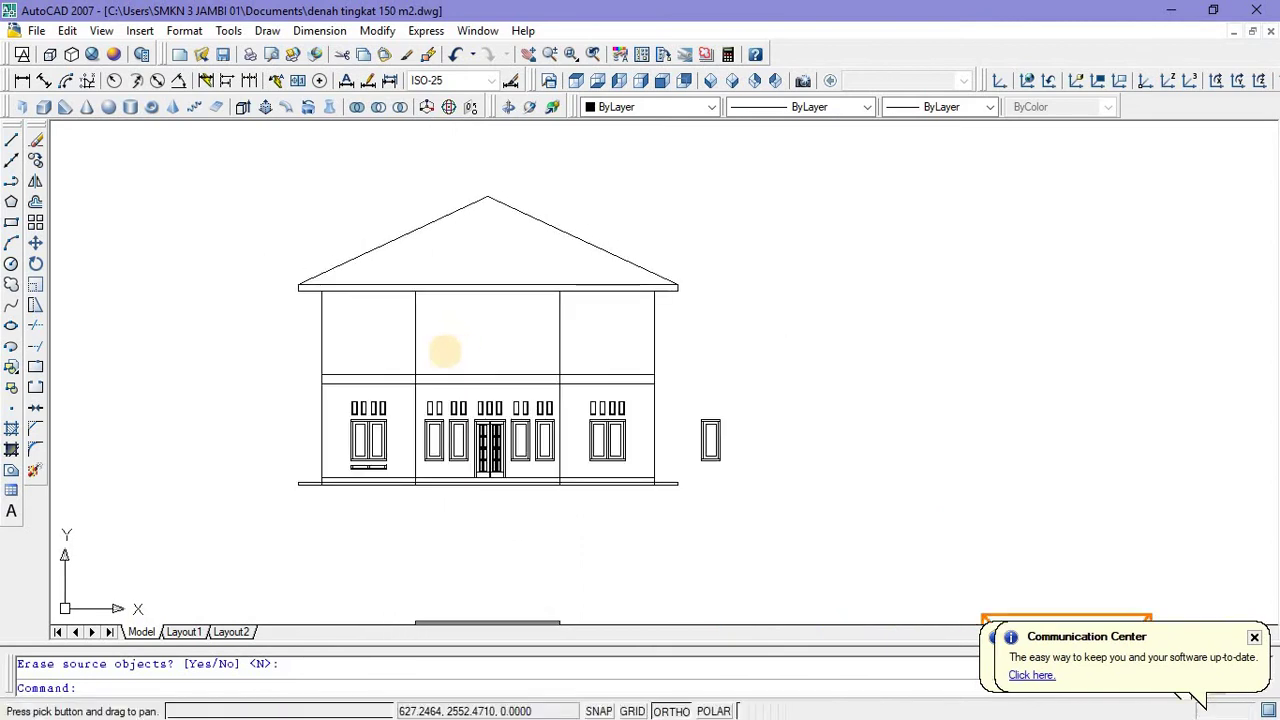
scroll(443, 351, up, 3)
scroll(443, 345, down, 2)
scroll(462, 322, down, 5)
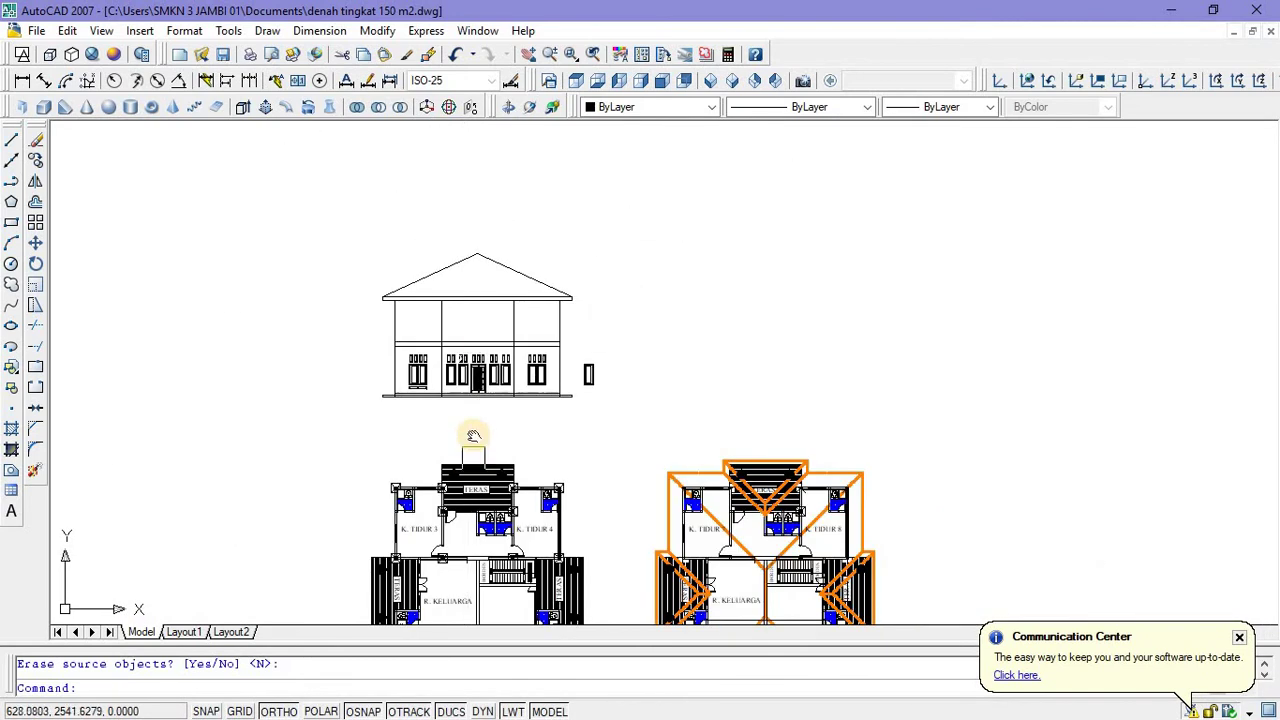
middle_drag(472, 448, 489, 252)
scroll(484, 402, up, 2)
middle_drag(588, 468, 368, 458)
scroll(660, 560, up, 6)
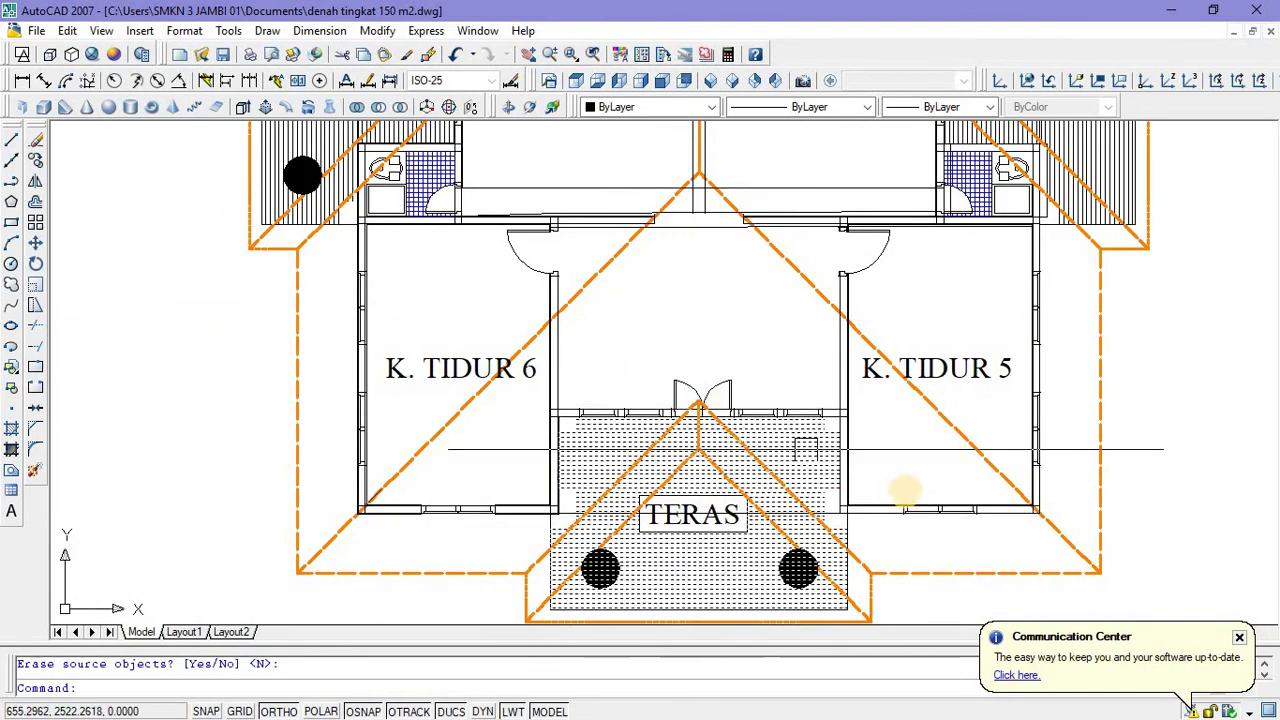
scroll(450, 534, down, 6)
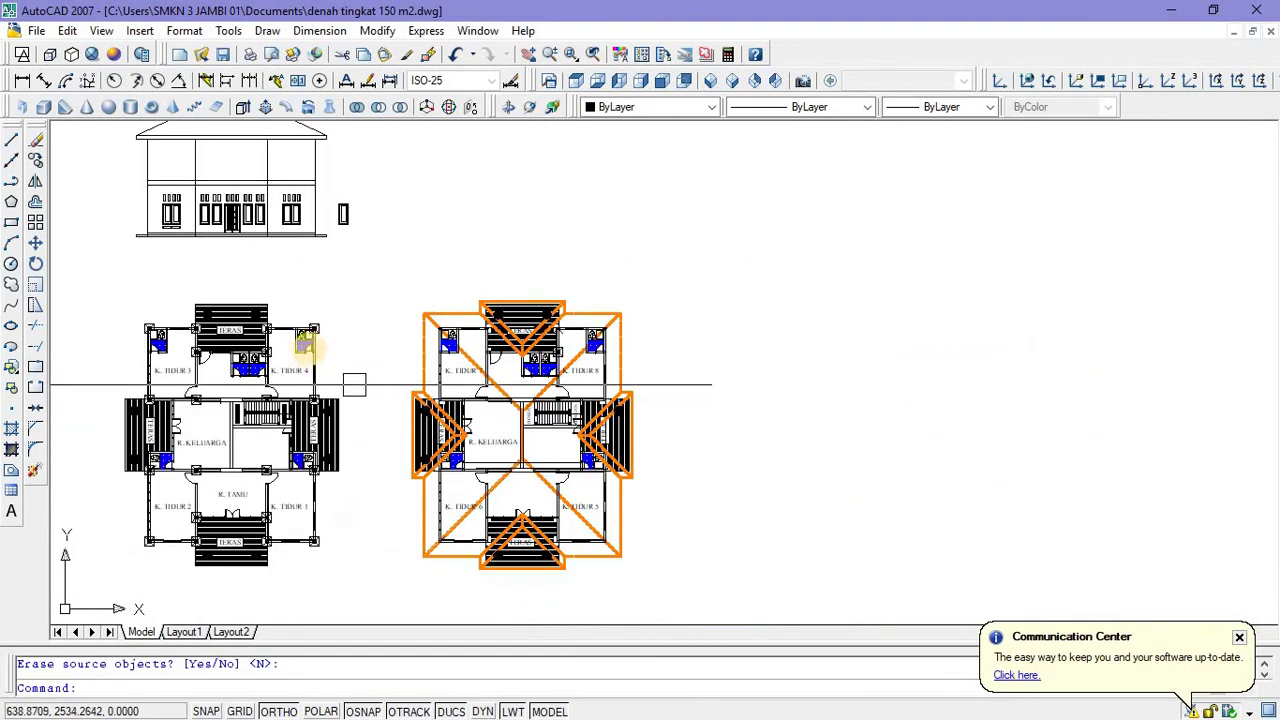
middle_drag(354, 380, 491, 451)
scroll(296, 322, up, 3)
scroll(296, 322, up, 3)
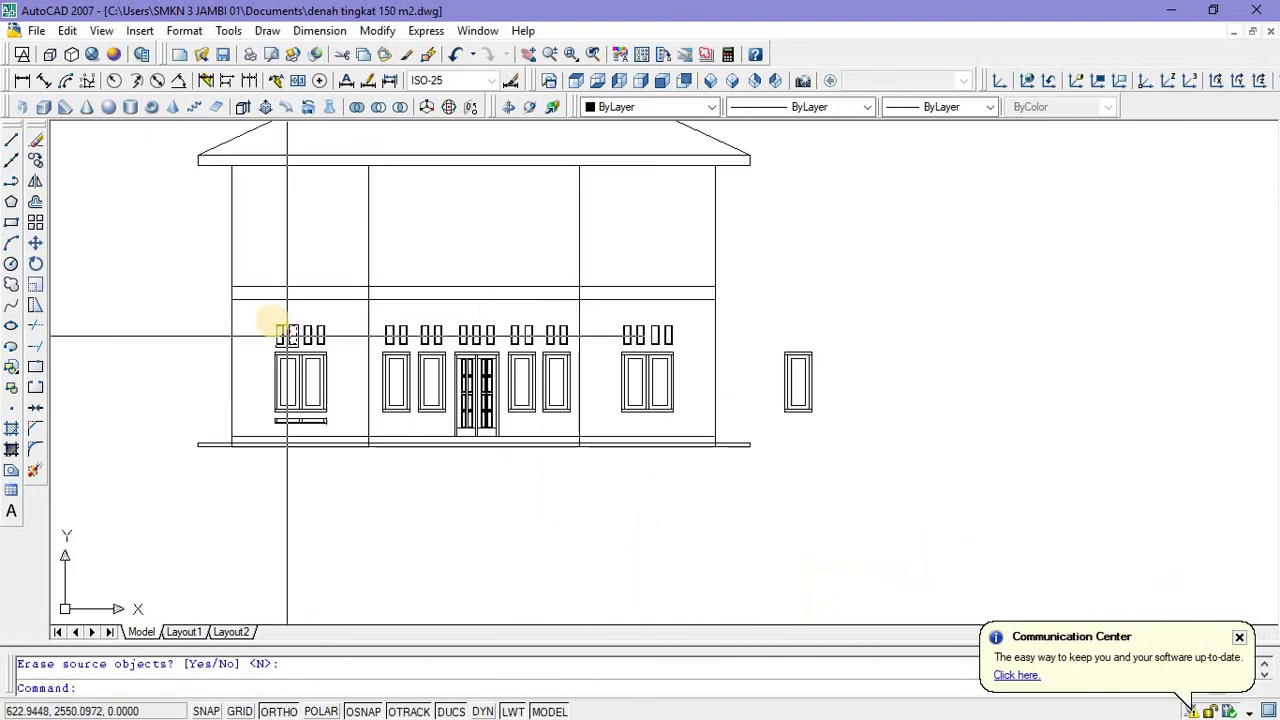
Erase the leftover frame fragment below the left double window.
scroll(258, 428, up, 4)
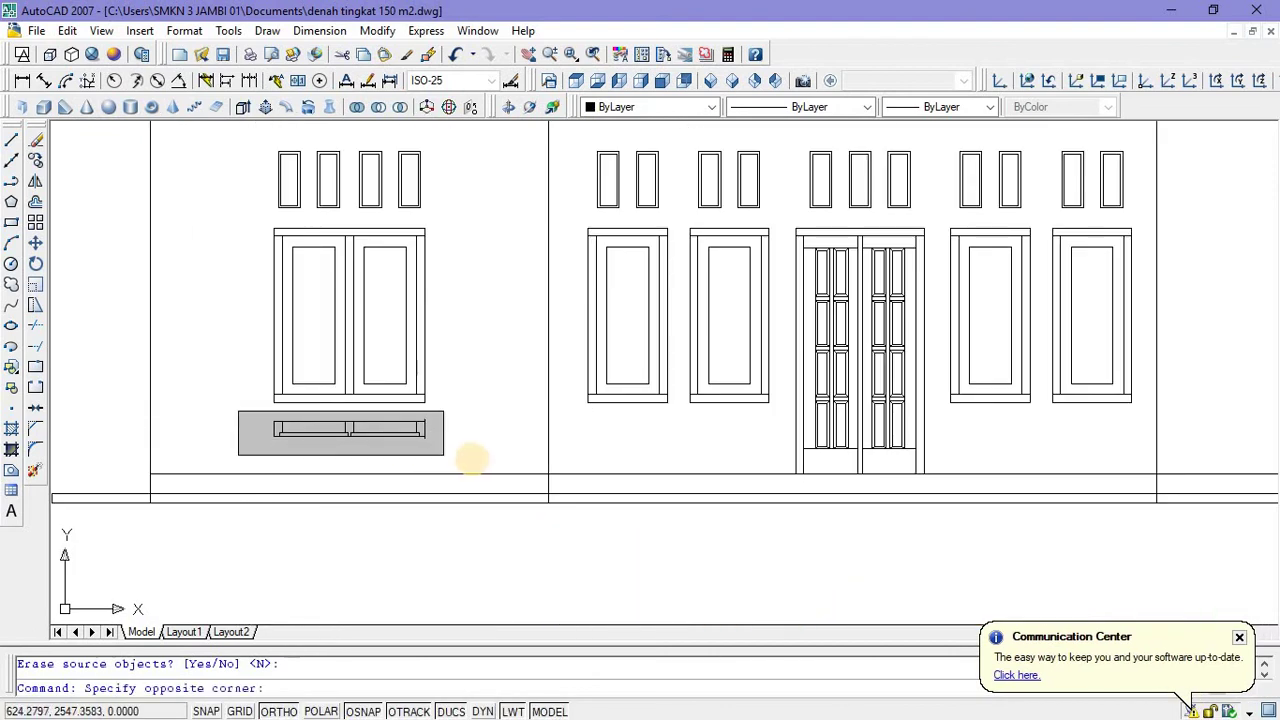
click(451, 452)
key(Delete)
scroll(420, 420, down, 4)
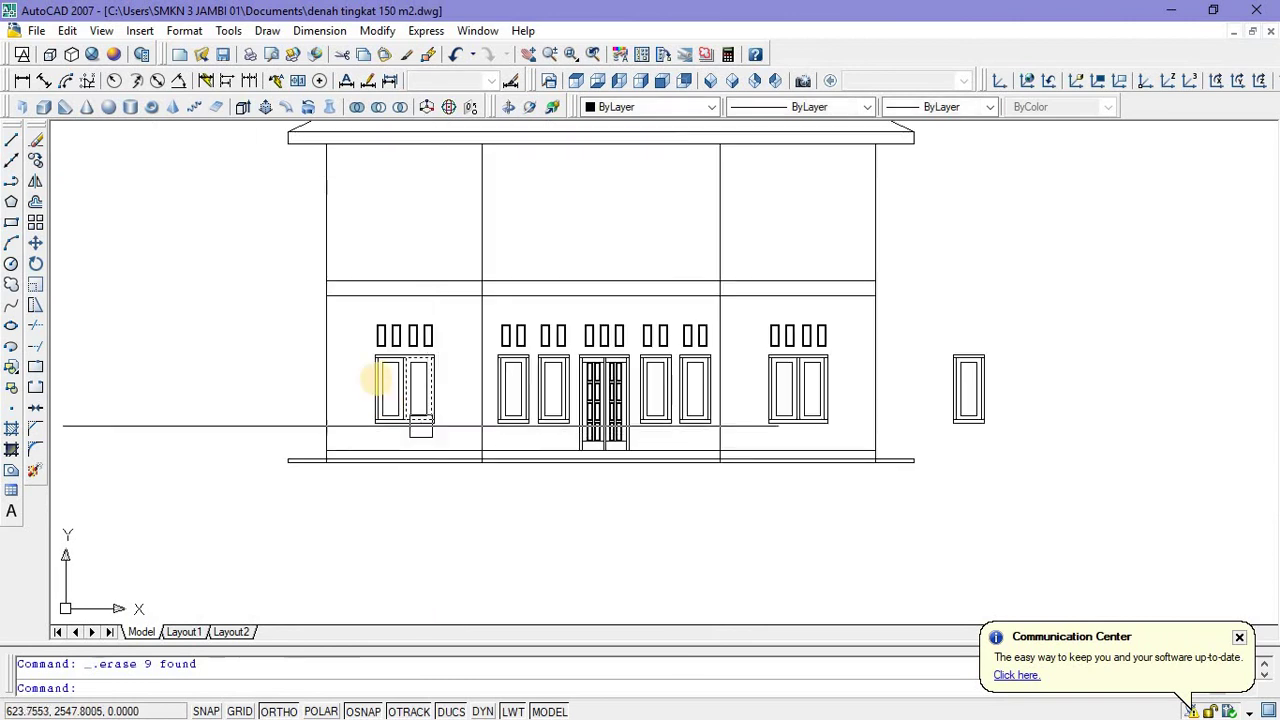
Copy all ground-floor windows, vents and the door straight up to the upper floor, from the wall's base line to the floor band's top line.
click(349, 311)
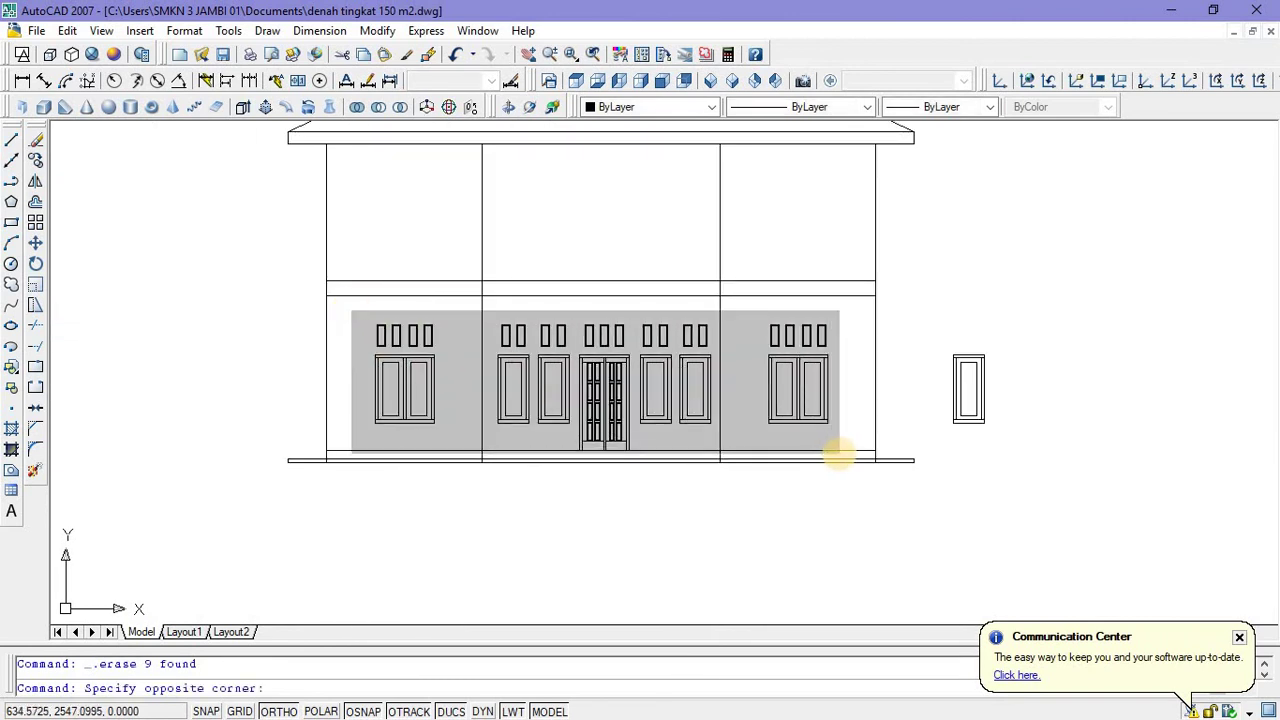
click(838, 455)
right_click(792, 238)
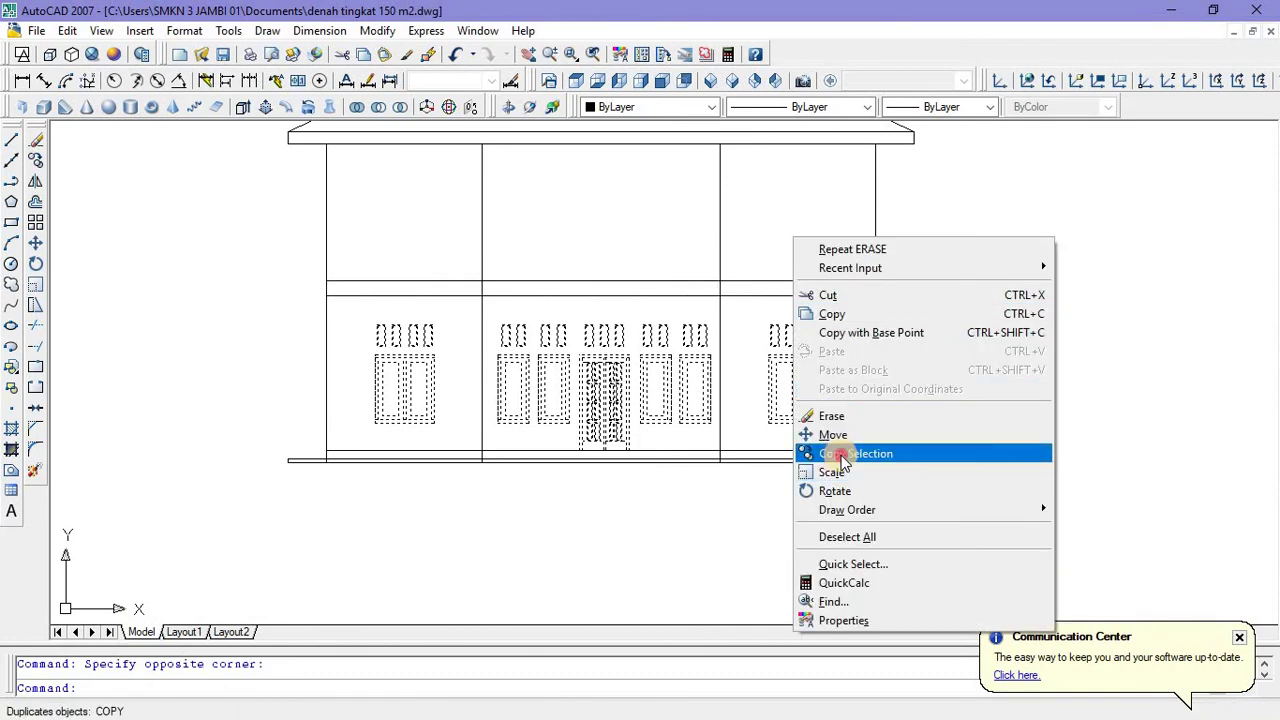
click(843, 455)
click(875, 435)
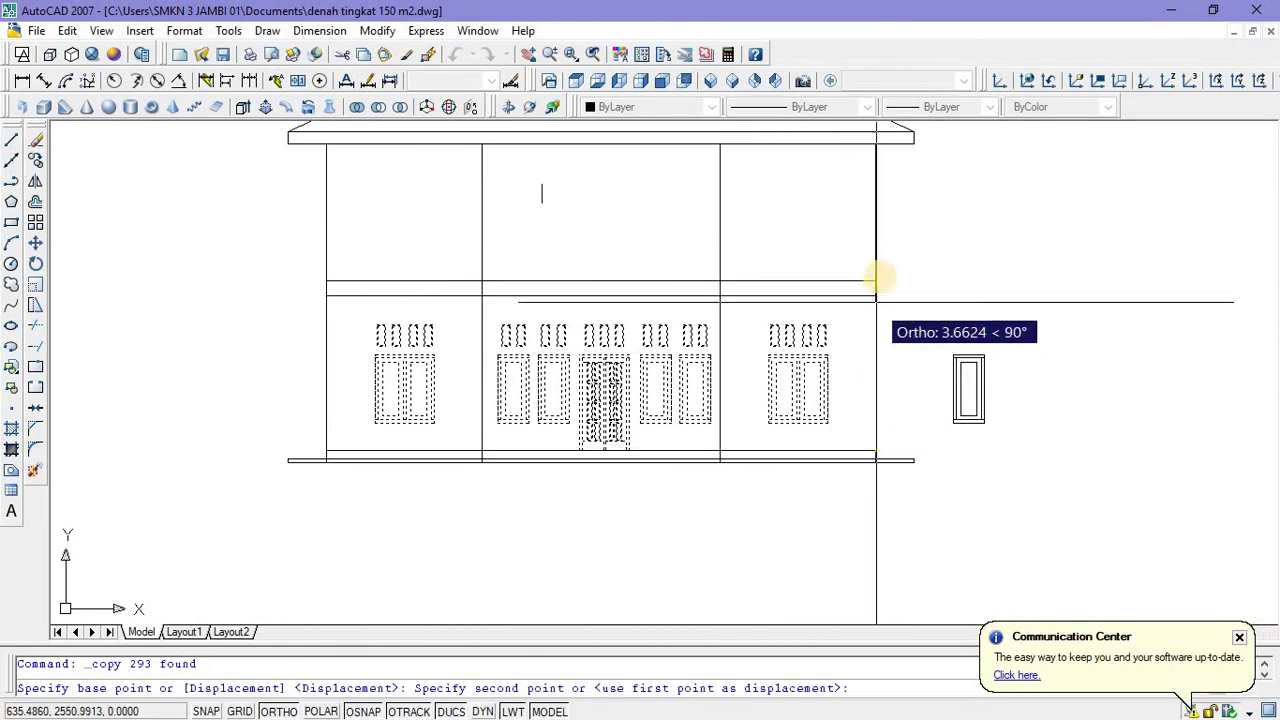
click(877, 277)
middle_drag(860, 346, 843, 531)
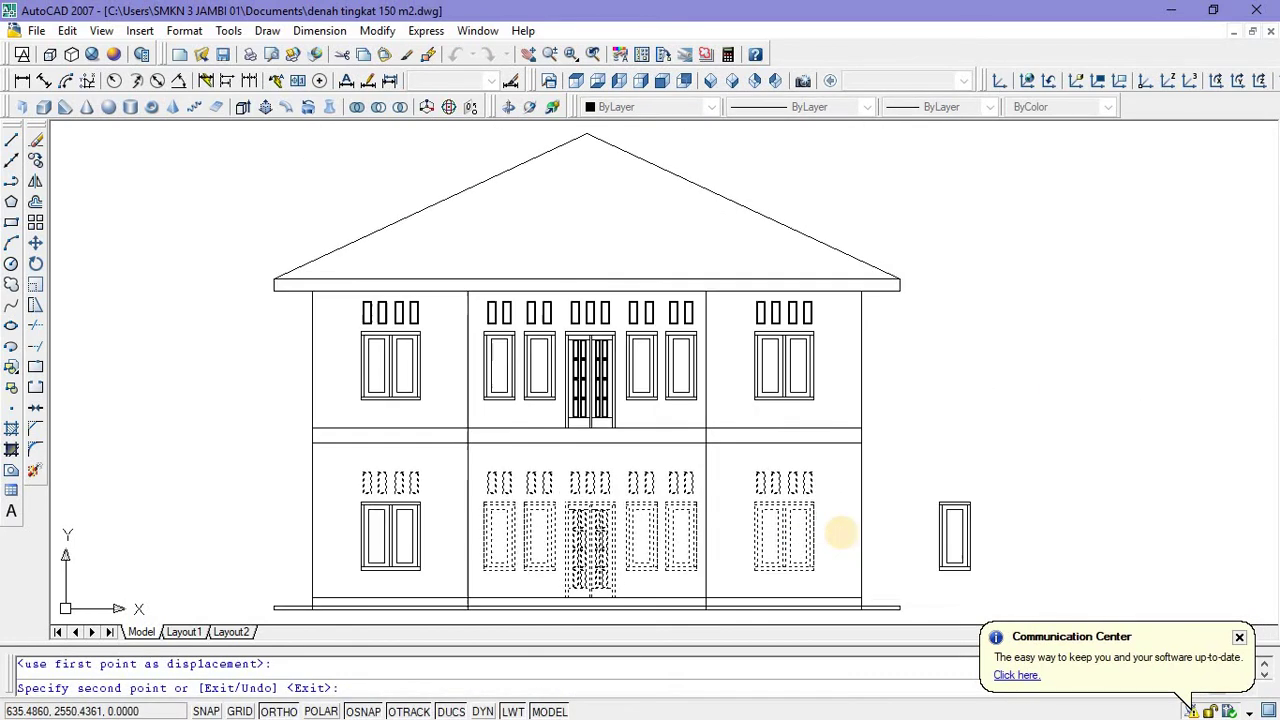
key(Escape)
Erase the spare single-sash window standing to the right of the elevation.
scroll(581, 290, down, 3)
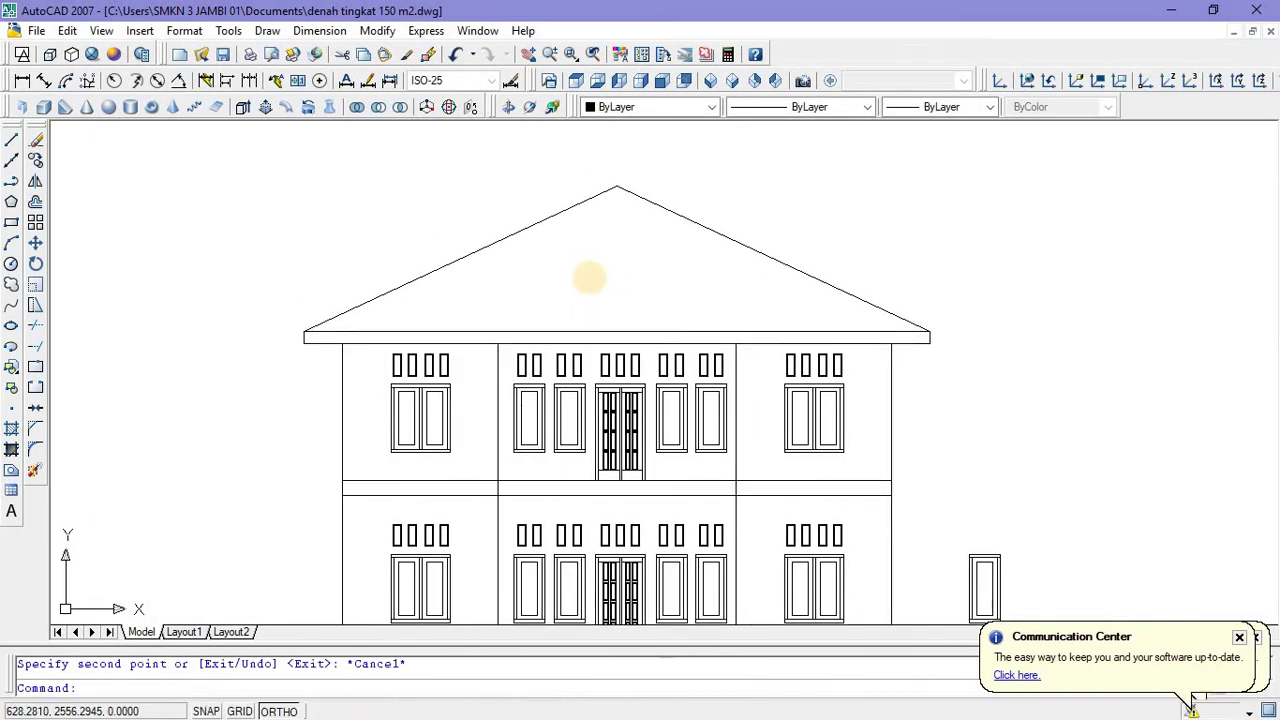
scroll(517, 260, up, 3)
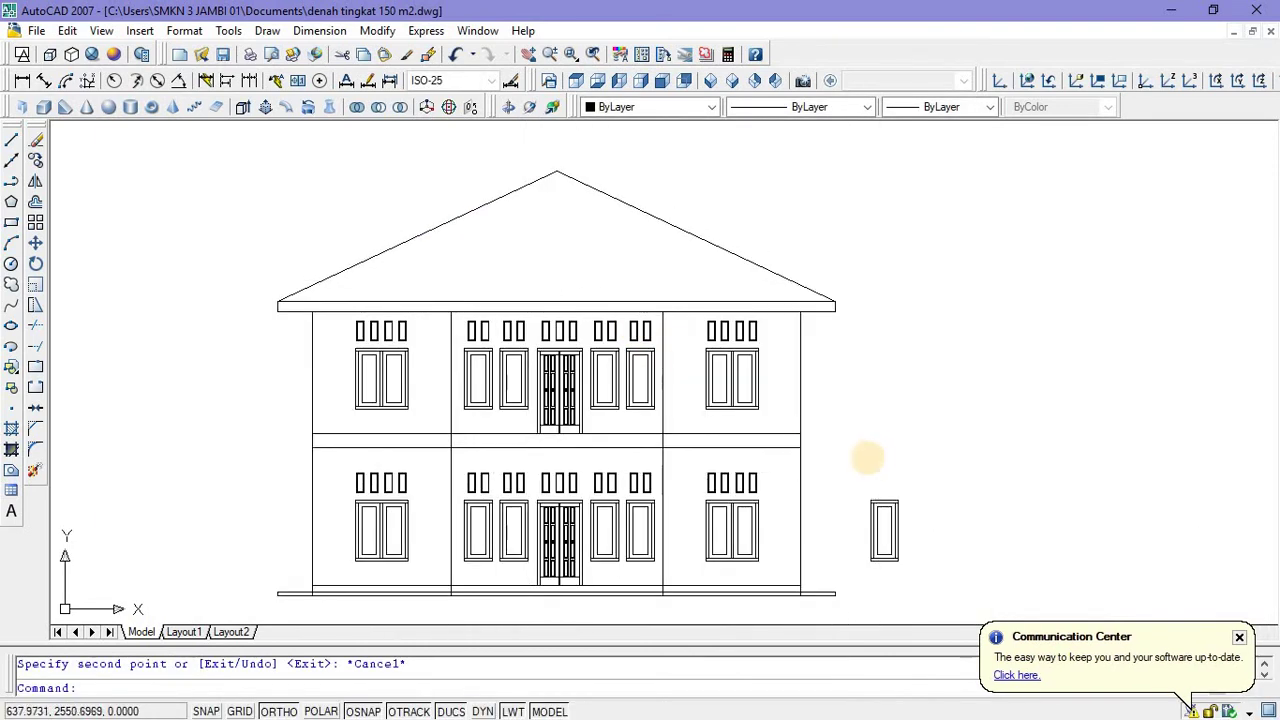
click(930, 568)
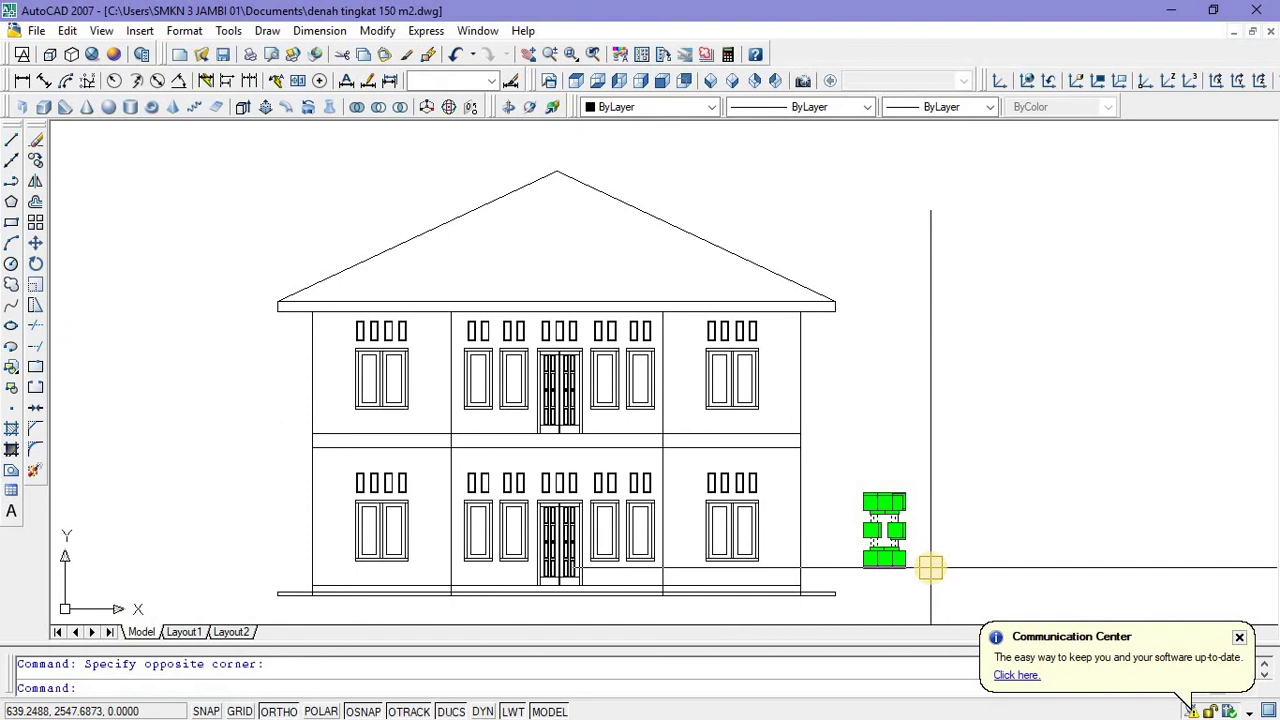
key(Delete)
Offset both sloping roof lines inward by 0.15.
middle_drag(486, 230, 514, 241)
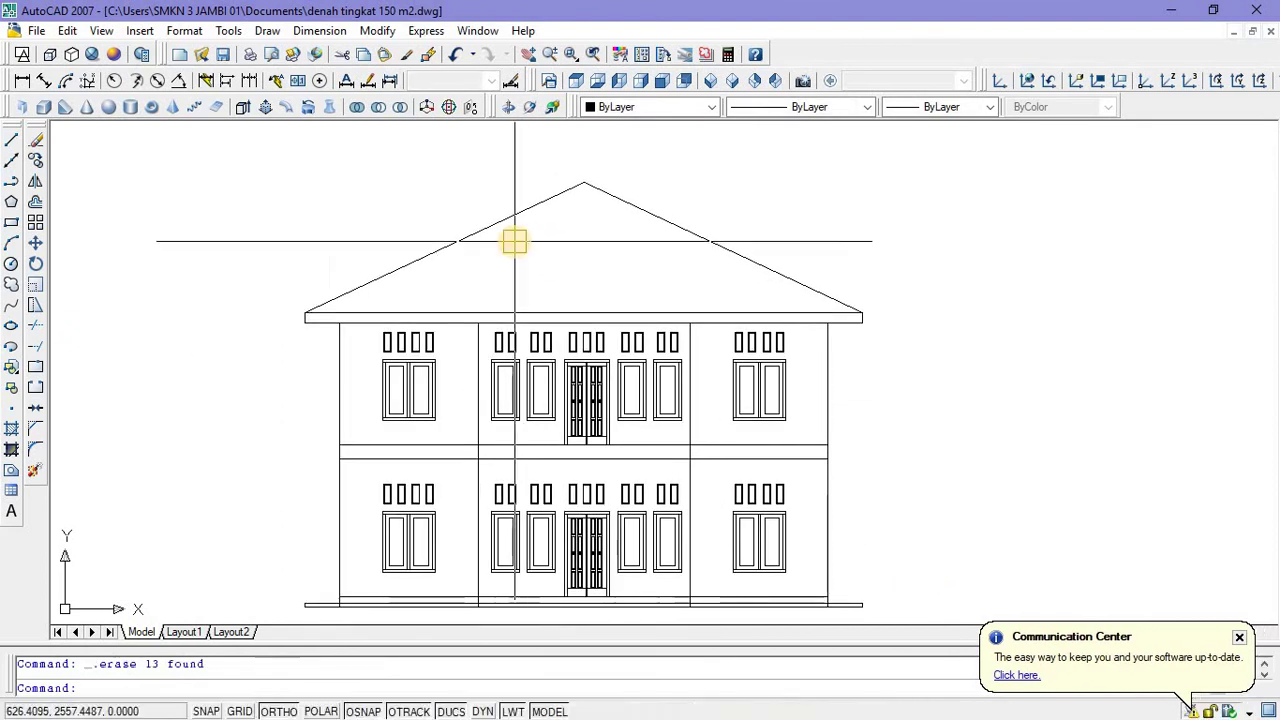
text(o)
key(Return)
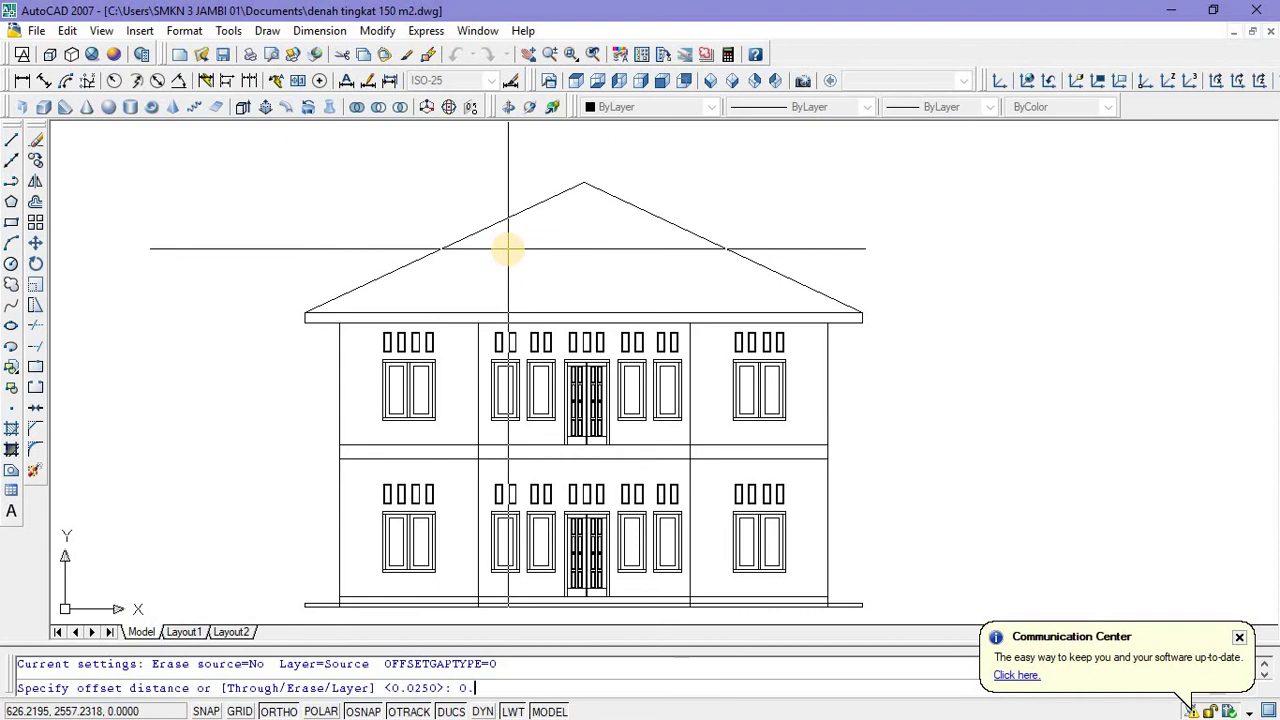
text(0.15)
key(Return)
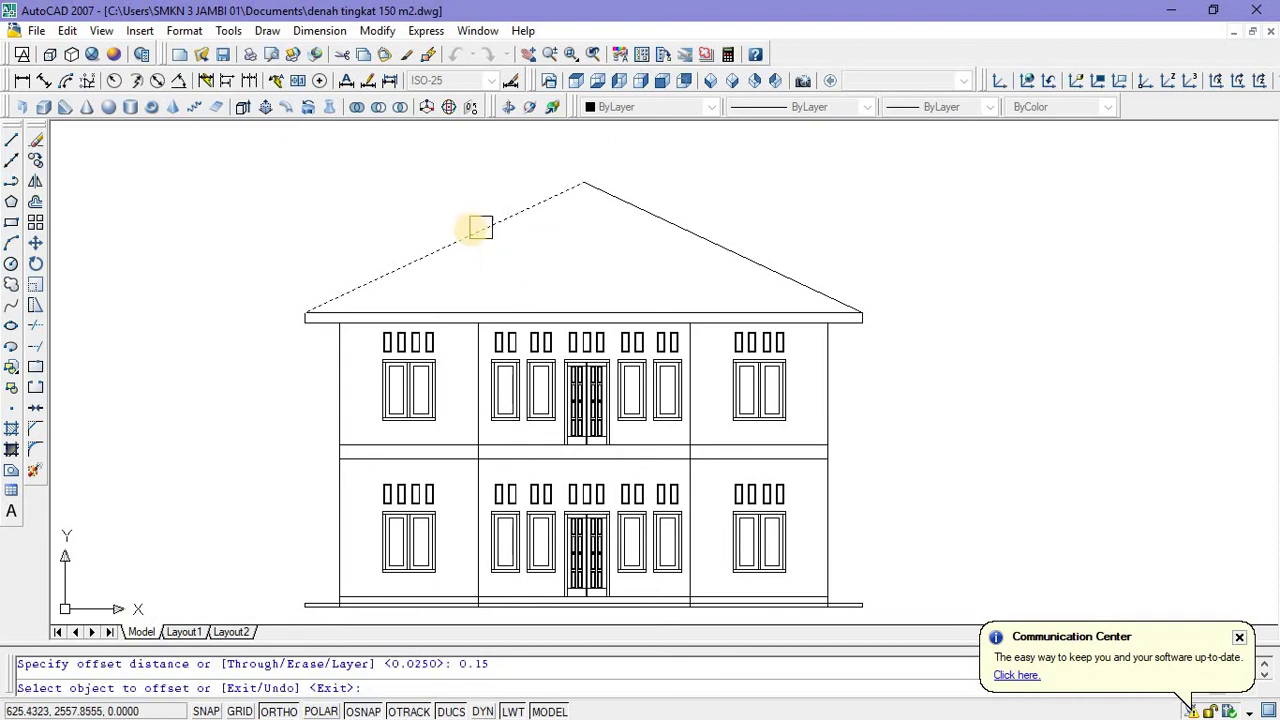
click(471, 232)
click(510, 279)
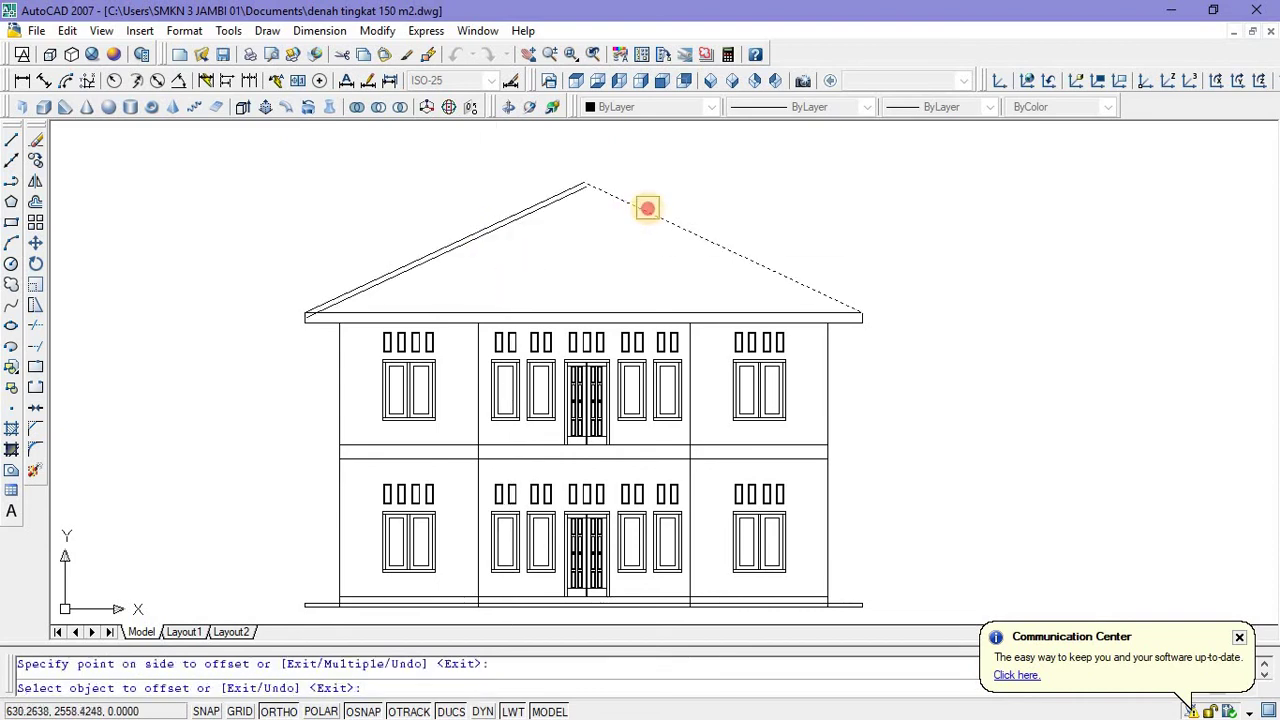
click(594, 271)
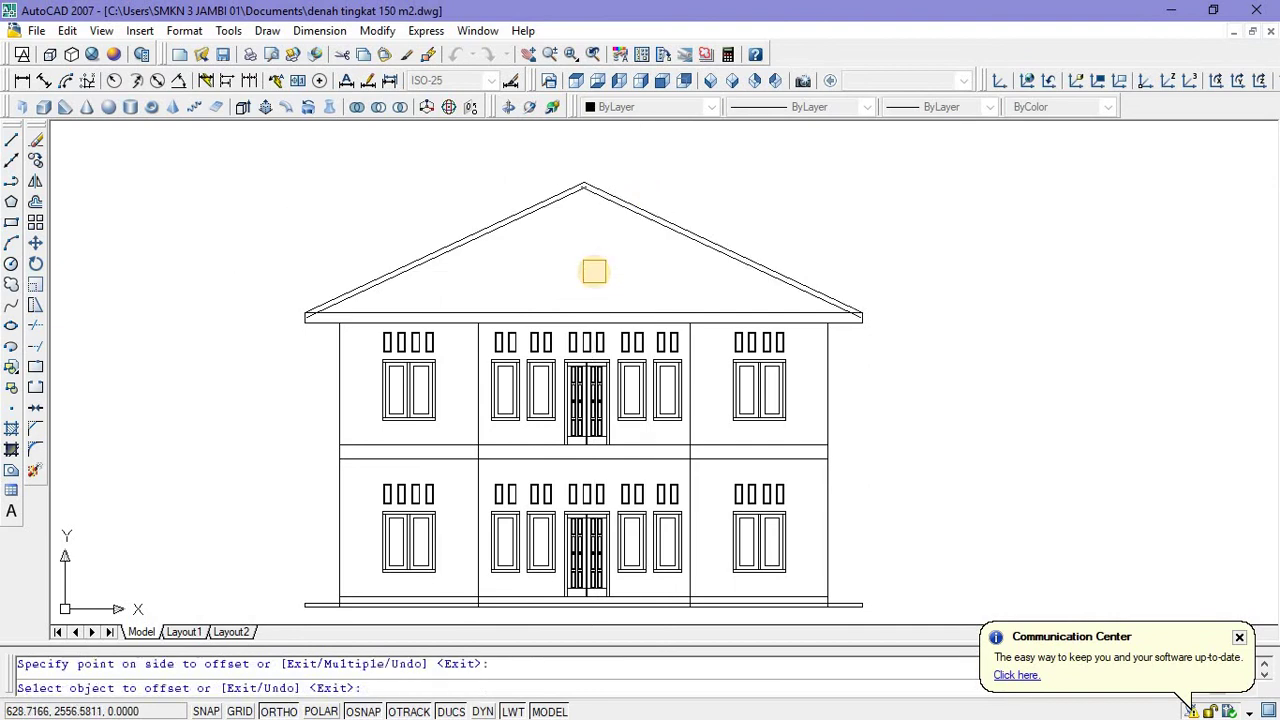
key(Escape)
Trim the offset roof lines where they cross at the ridge and where they run past the fascia's upper edge.
text(tr)
key(Return)
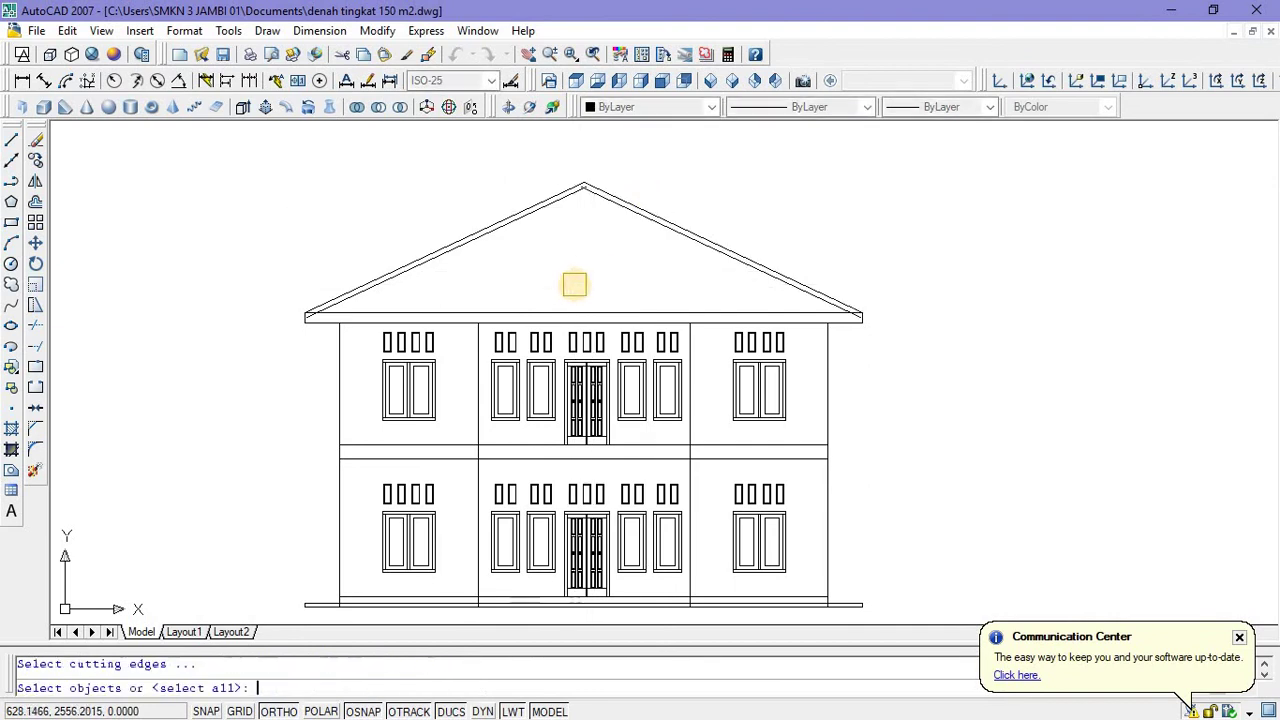
scroll(610, 209, up, 5)
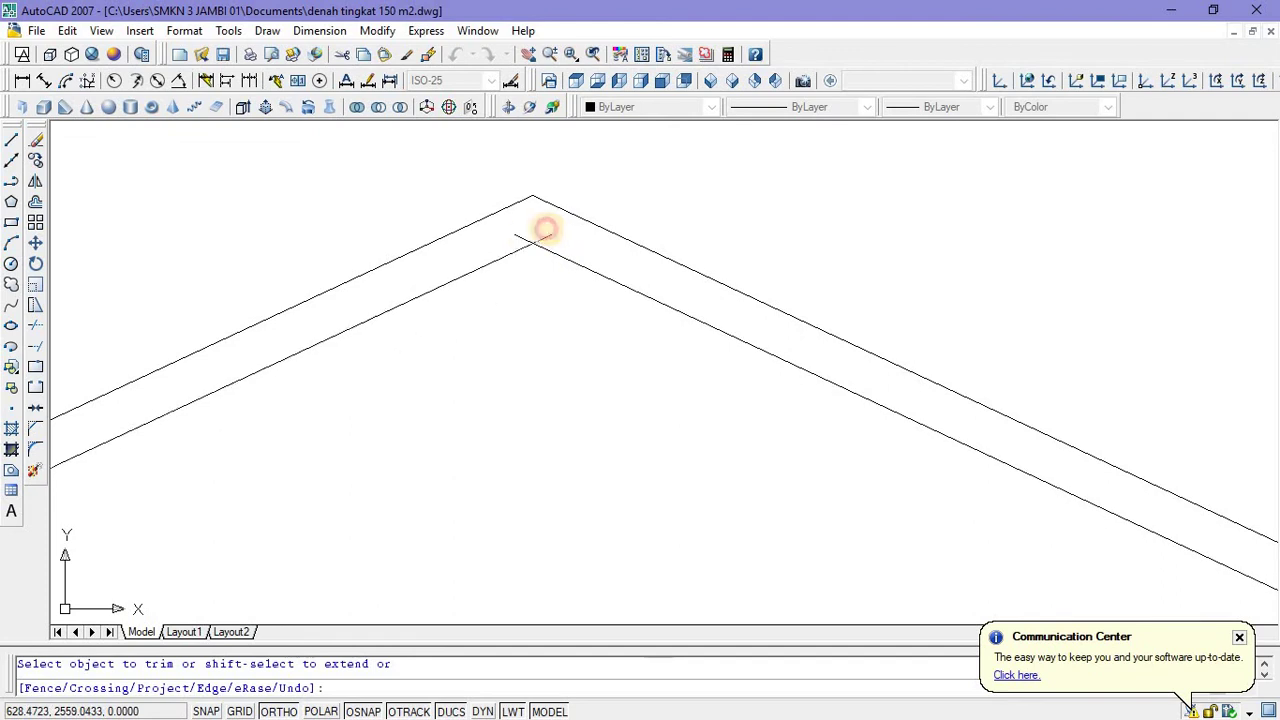
scroll(513, 231, down, 4)
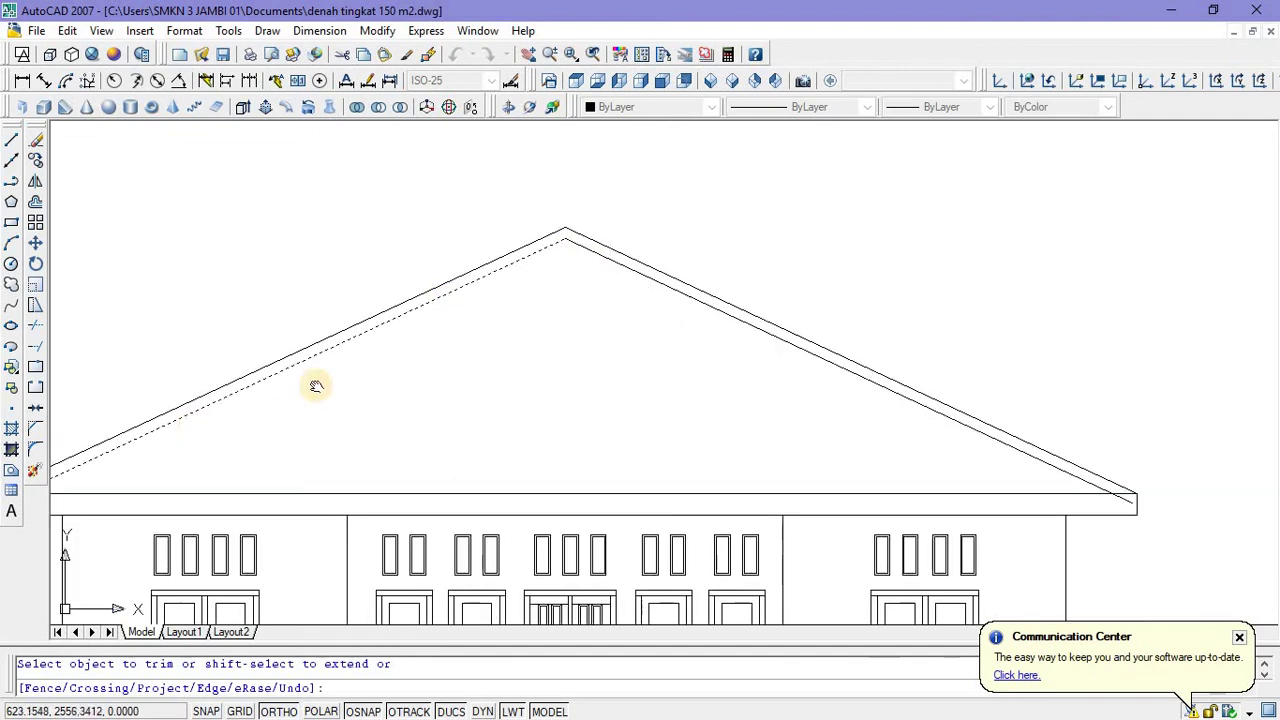
scroll(250, 425, up, 5)
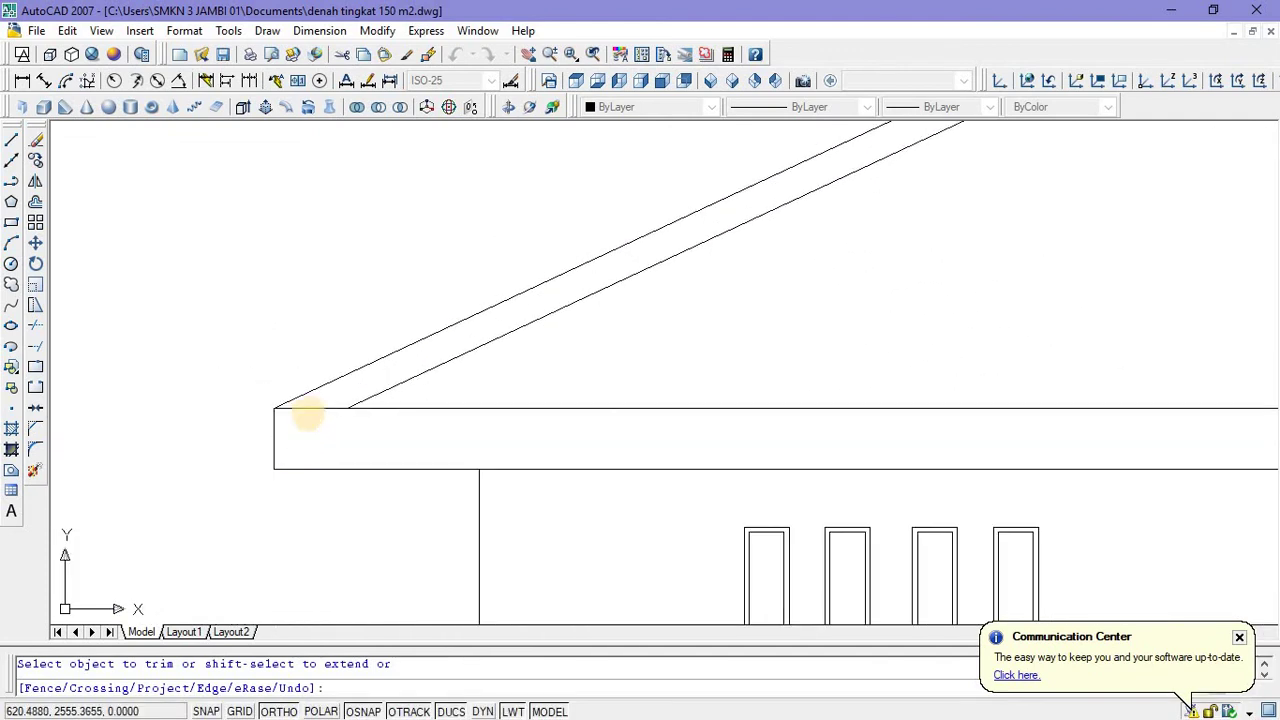
scroll(307, 413, down, 4)
scroll(312, 420, up, 3)
Draw a short line across the left eave end of the roof band, from the inner roof line's foot square to the outer line.
click(11, 140)
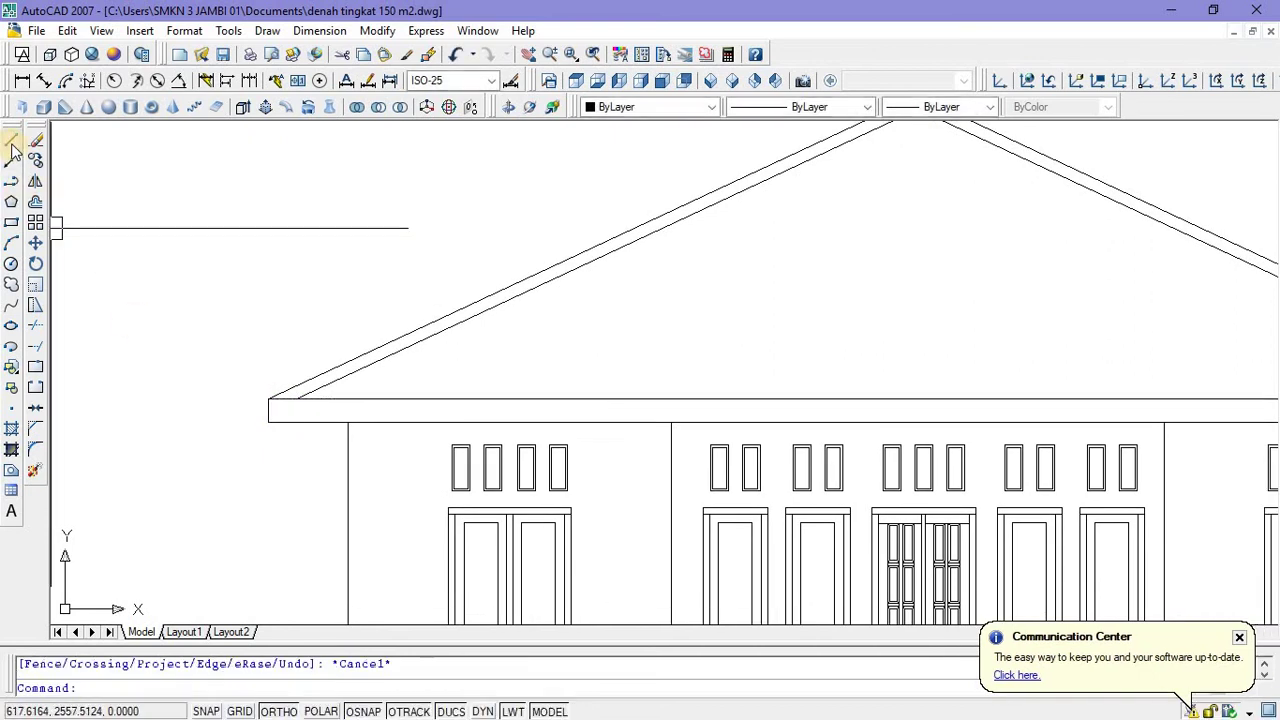
scroll(301, 410, up, 3)
click(248, 356)
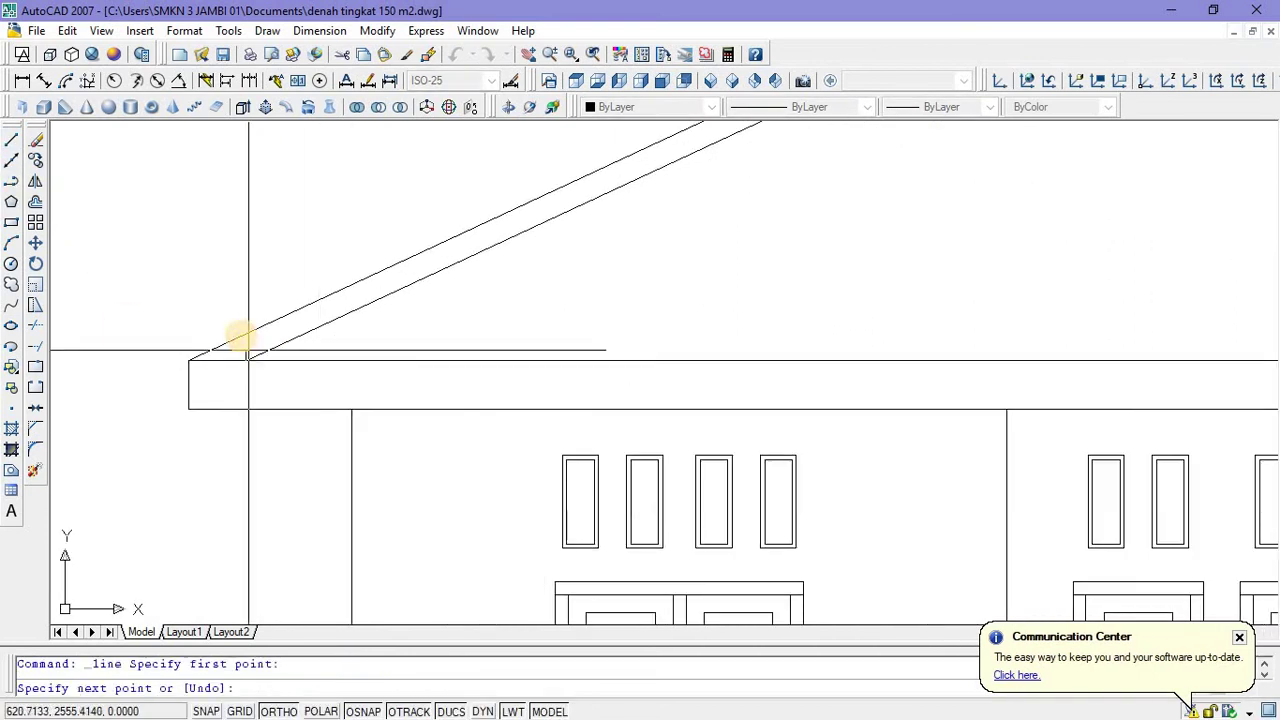
key(Escape)
scroll(237, 340, down, 5)
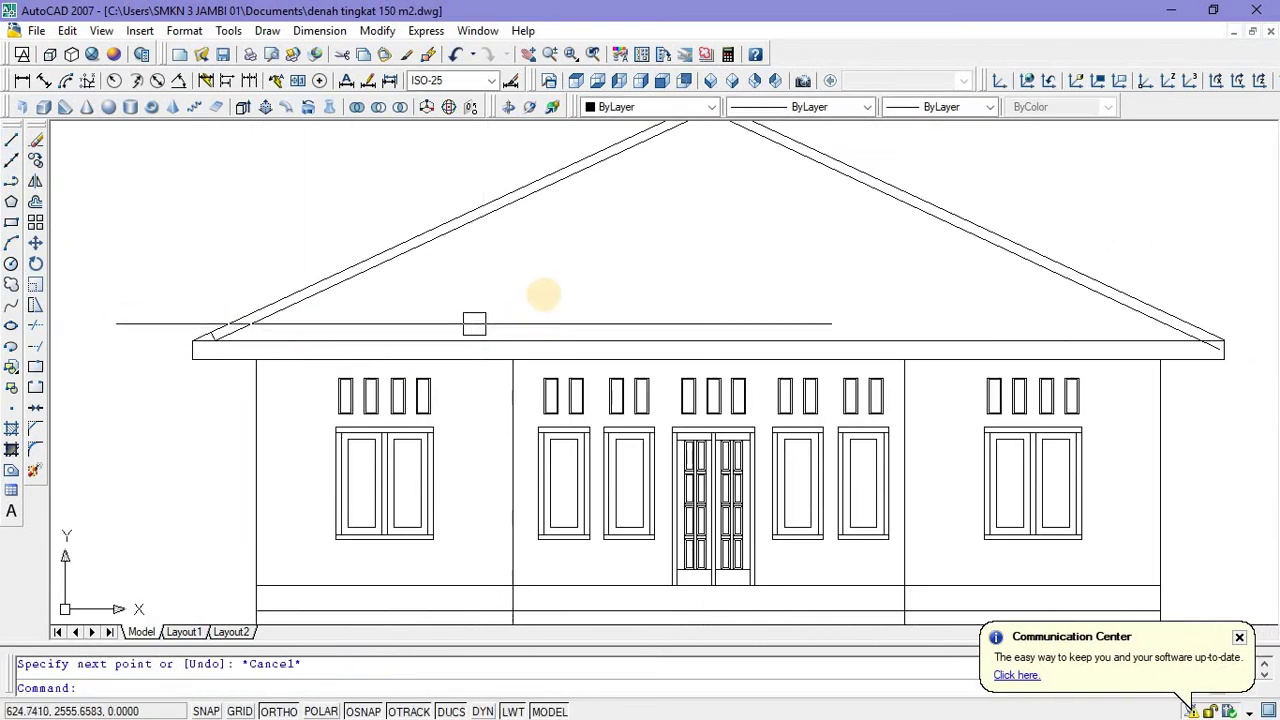
Close the right eave end of the roof band with a short line from the inner roof line at the fascia square to the outer line.
scroll(700, 317, down, 3)
scroll(957, 300, up, 3)
right_click(963, 277)
click(985, 284)
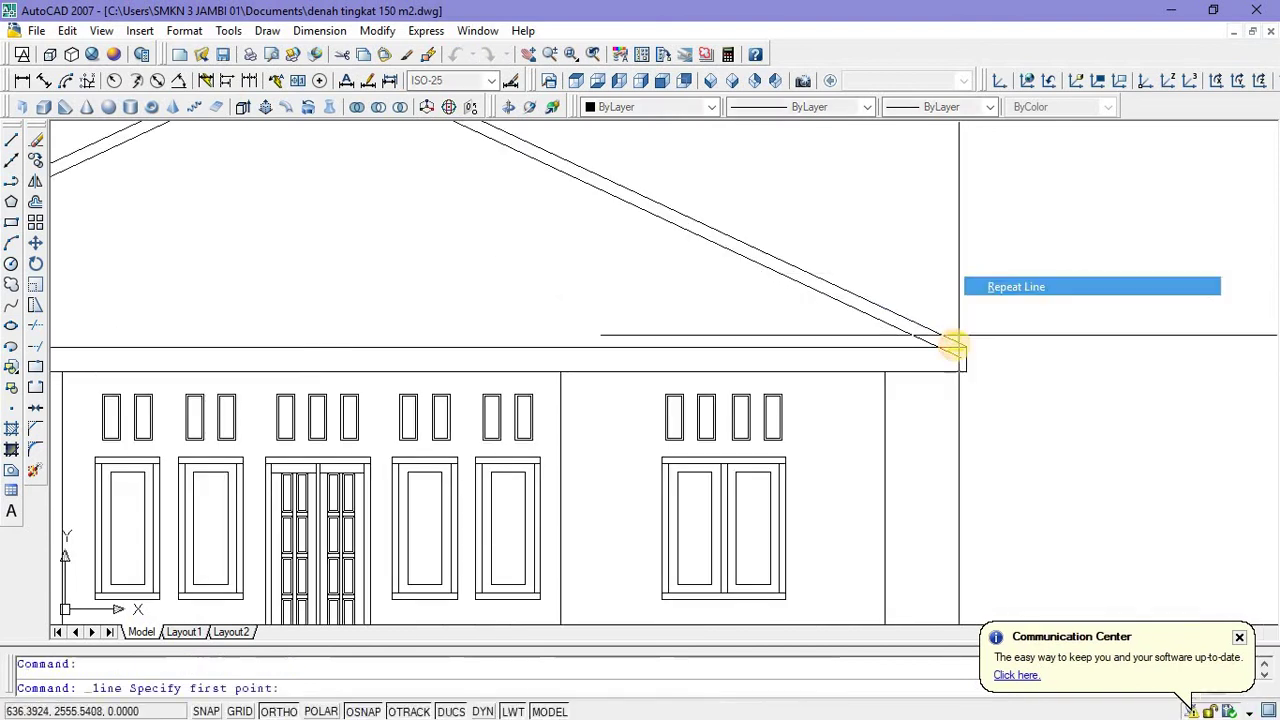
scroll(940, 340, up, 2)
click(904, 350)
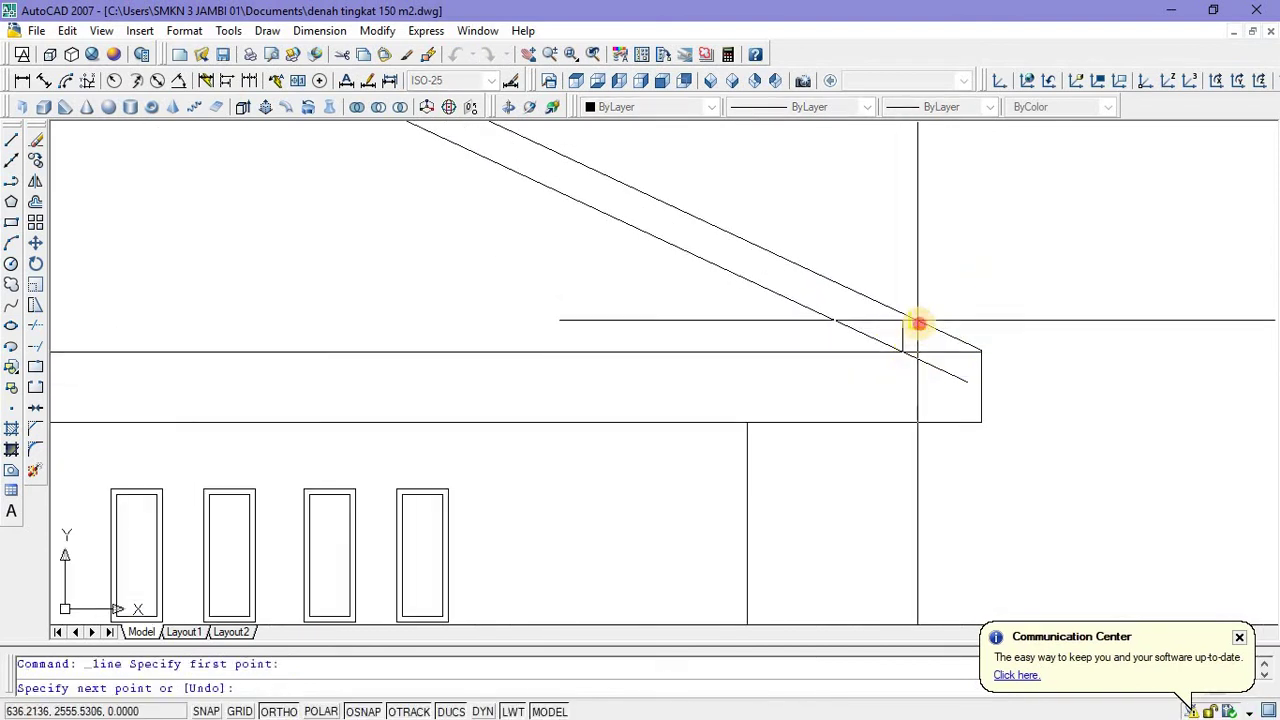
key(Escape)
scroll(950, 294, down, 3)
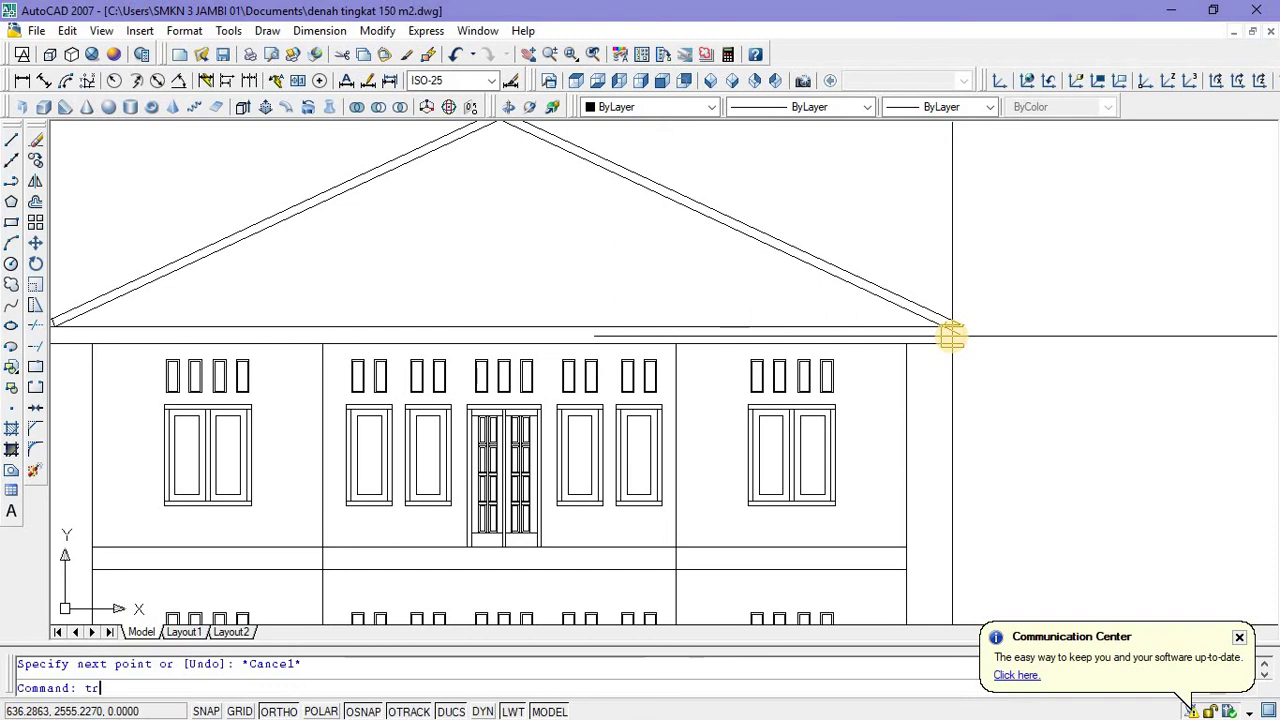
Trim the roof lines running past the short closing lines at both eaves, including the inner line's tail inside the fascia.
text(tr)
key(Return)
scroll(940, 338, up, 2)
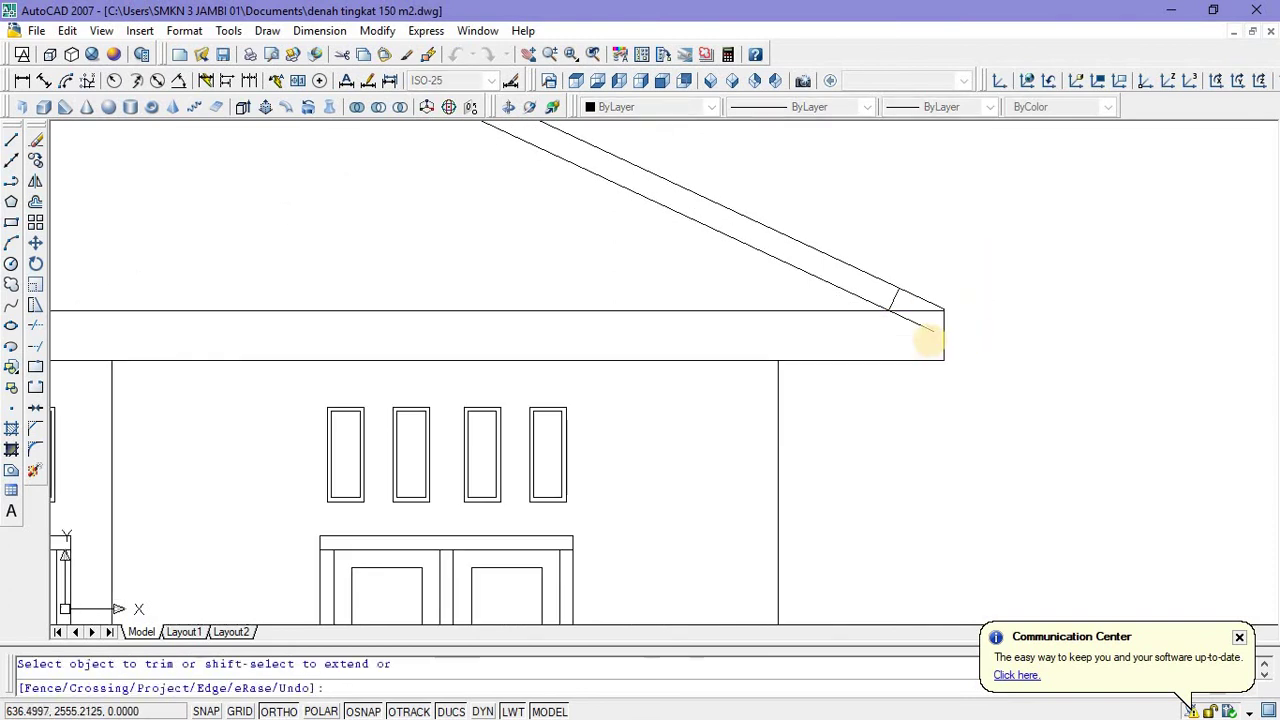
scroll(968, 308, down, 3)
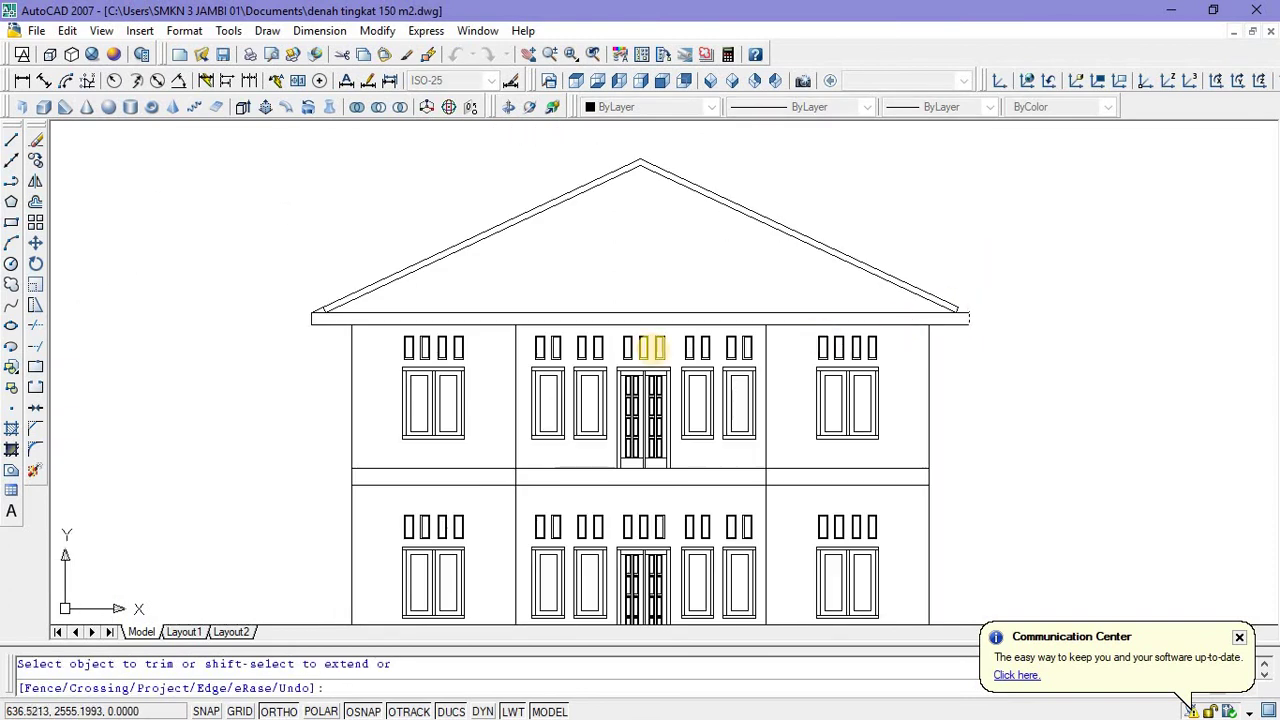
scroll(328, 322, up, 8)
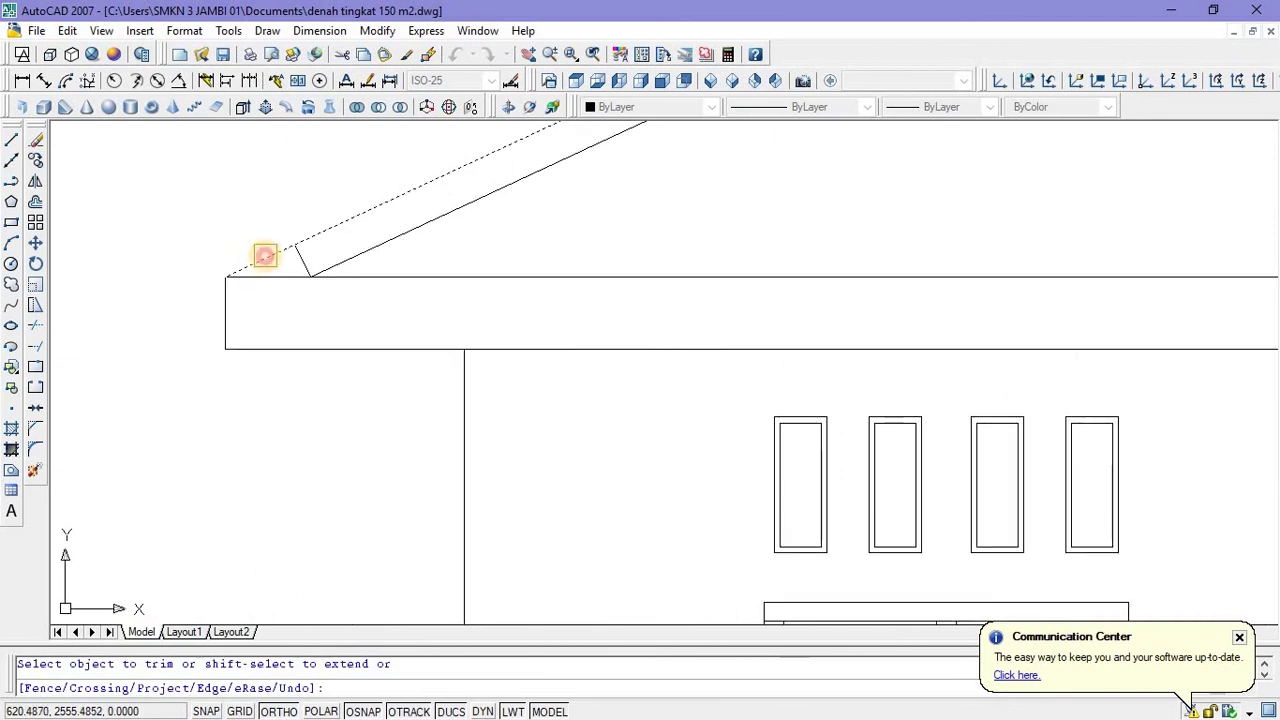
scroll(265, 256, down, 8)
middle_drag(550, 260, 537, 327)
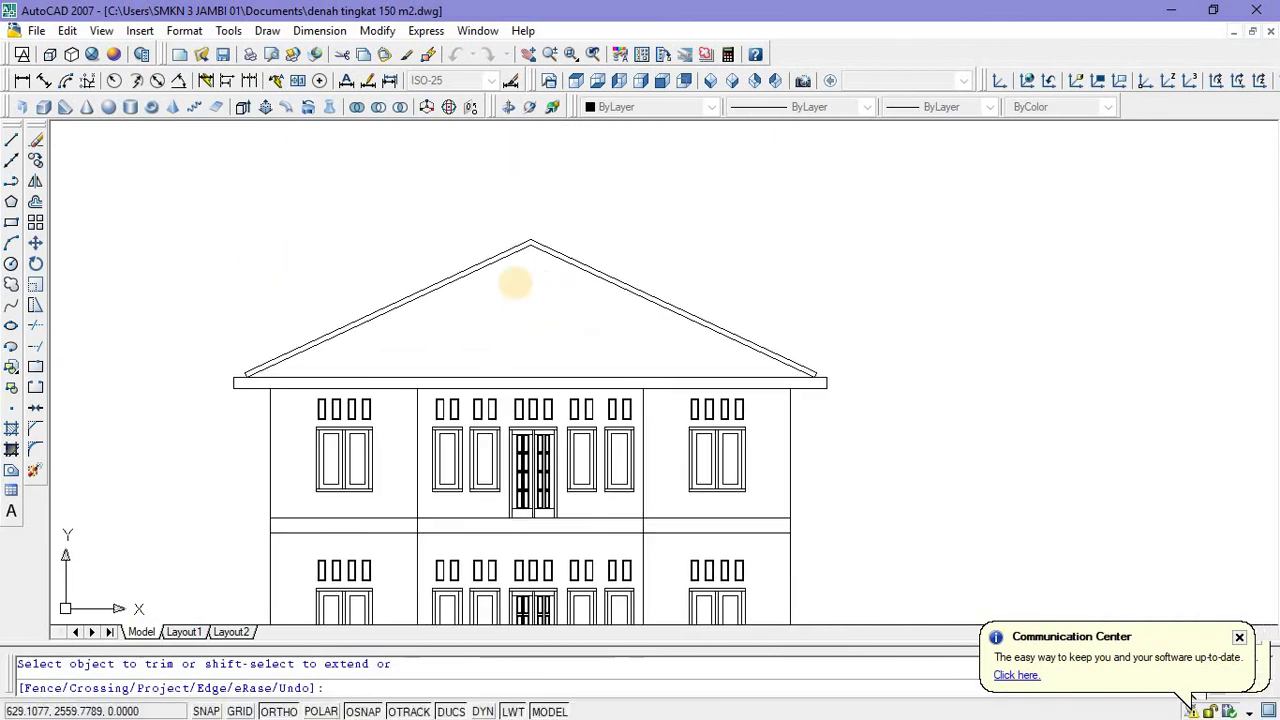
key(Escape)
click(12, 140)
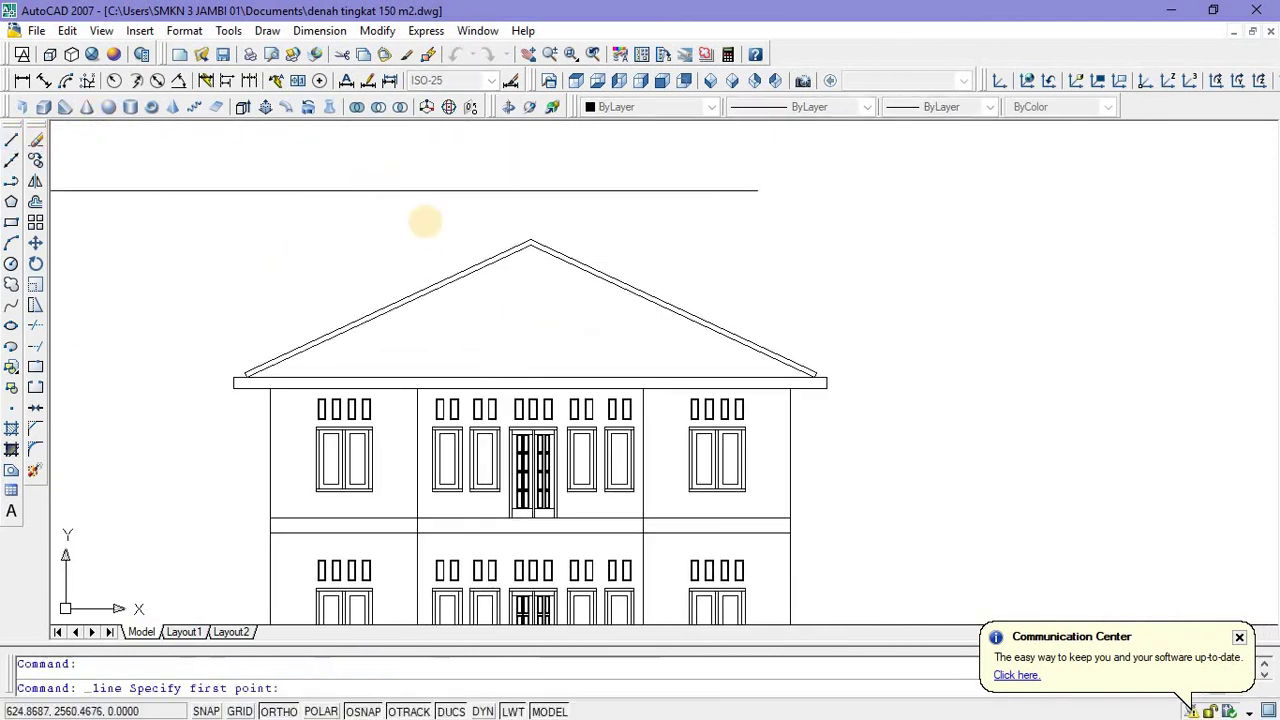
scroll(526, 251, up, 5)
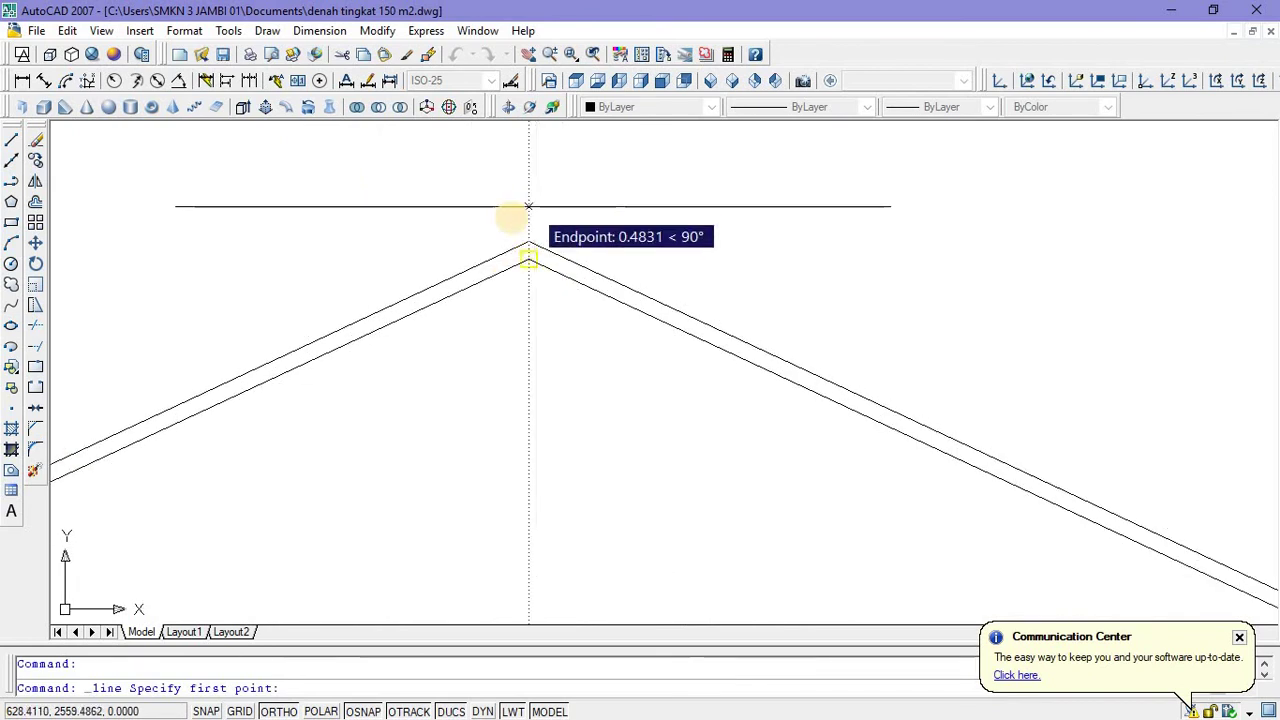
key(Escape)
scroll(506, 243, down, 5)
scroll(500, 243, up, 5)
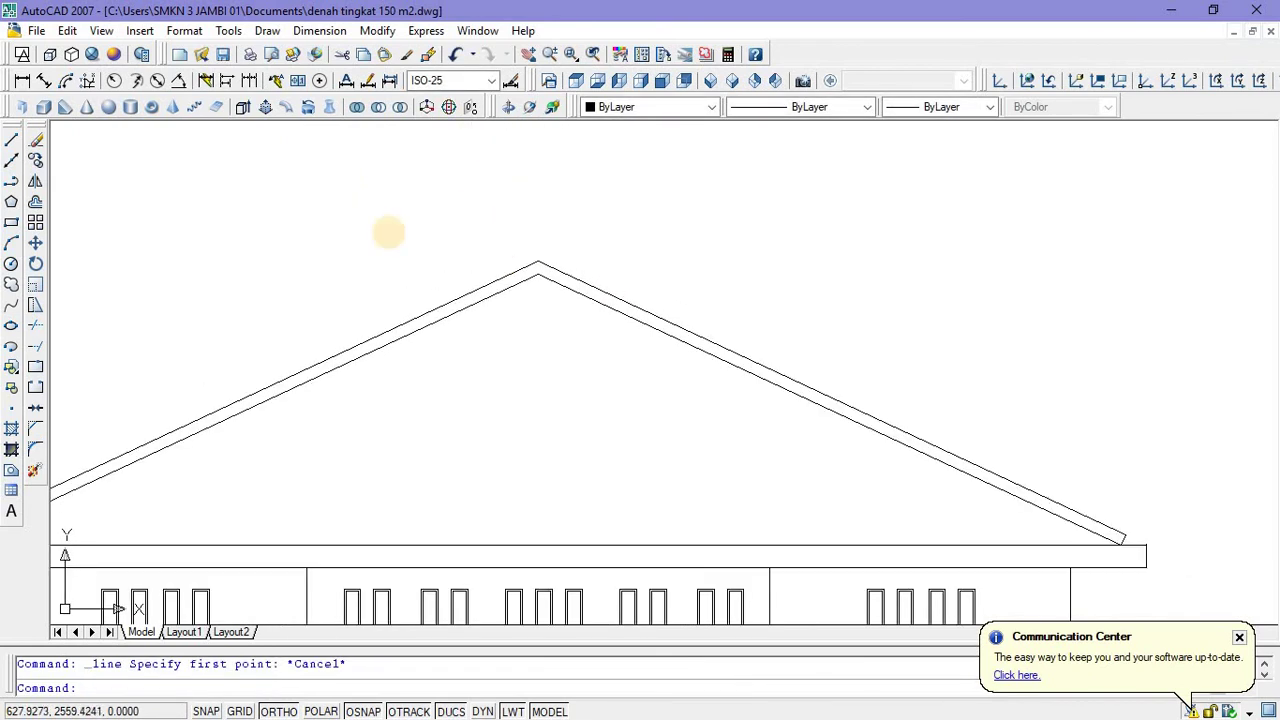
Draw a vertical polyline about 0.16 long from the left outer roof line near the ridge up to the ridge's height.
click(11, 183)
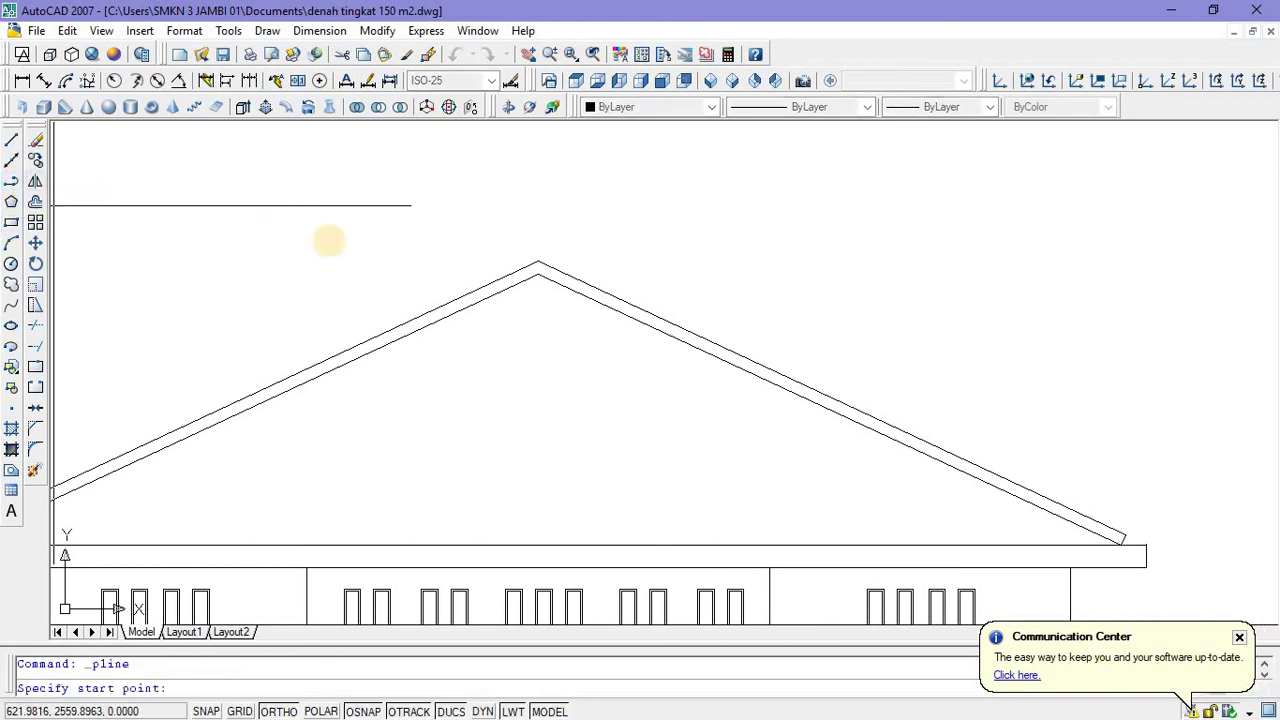
scroll(524, 264, up, 4)
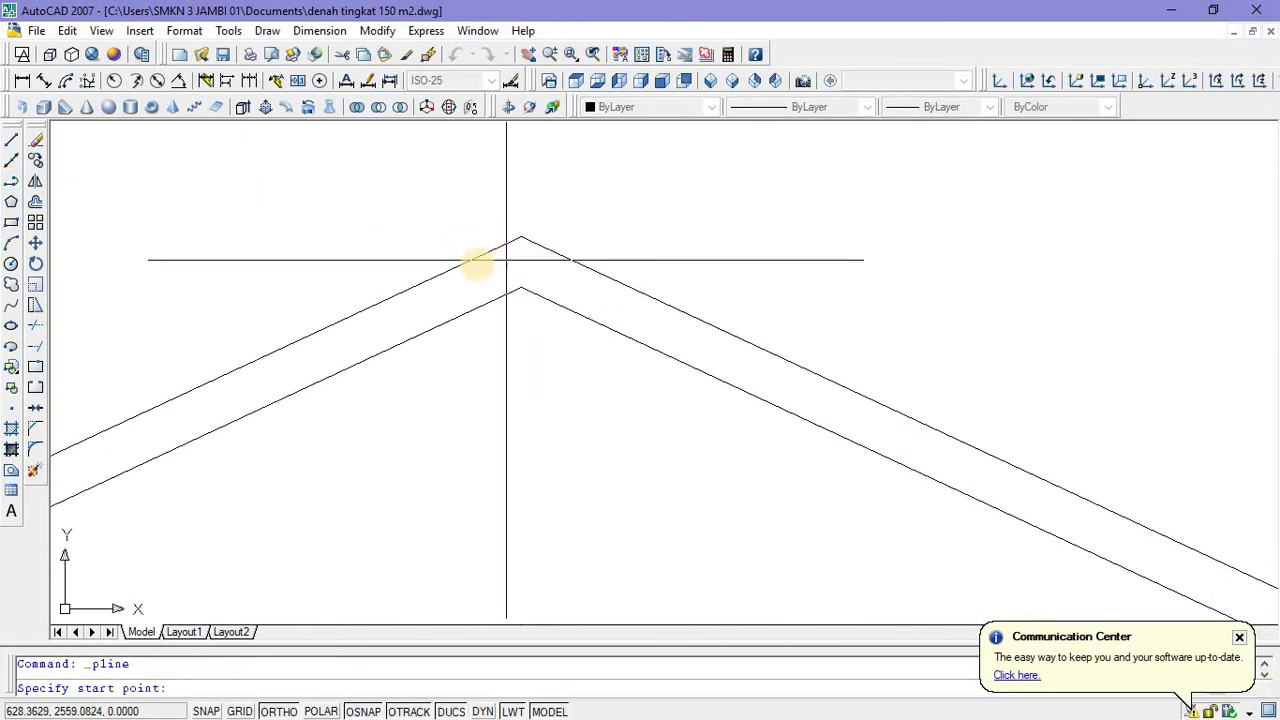
click(413, 285)
scroll(414, 255, down, 3)
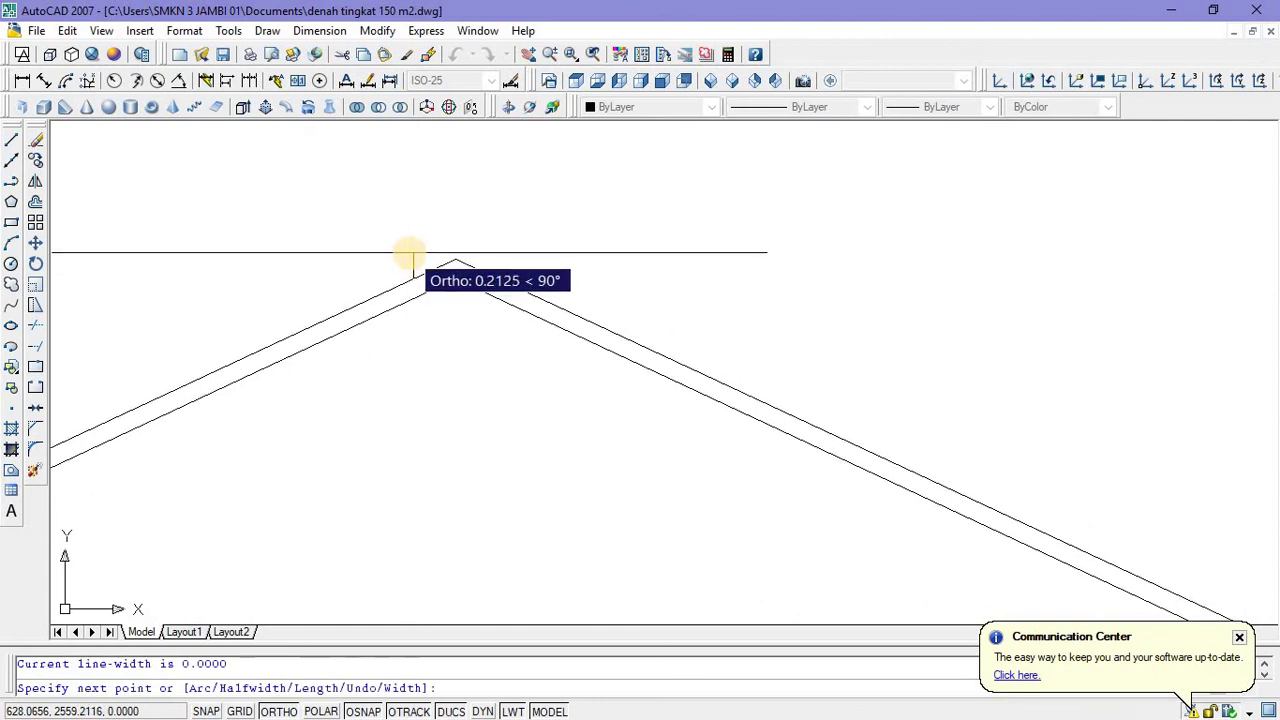
scroll(414, 252, up, 2)
click(416, 263)
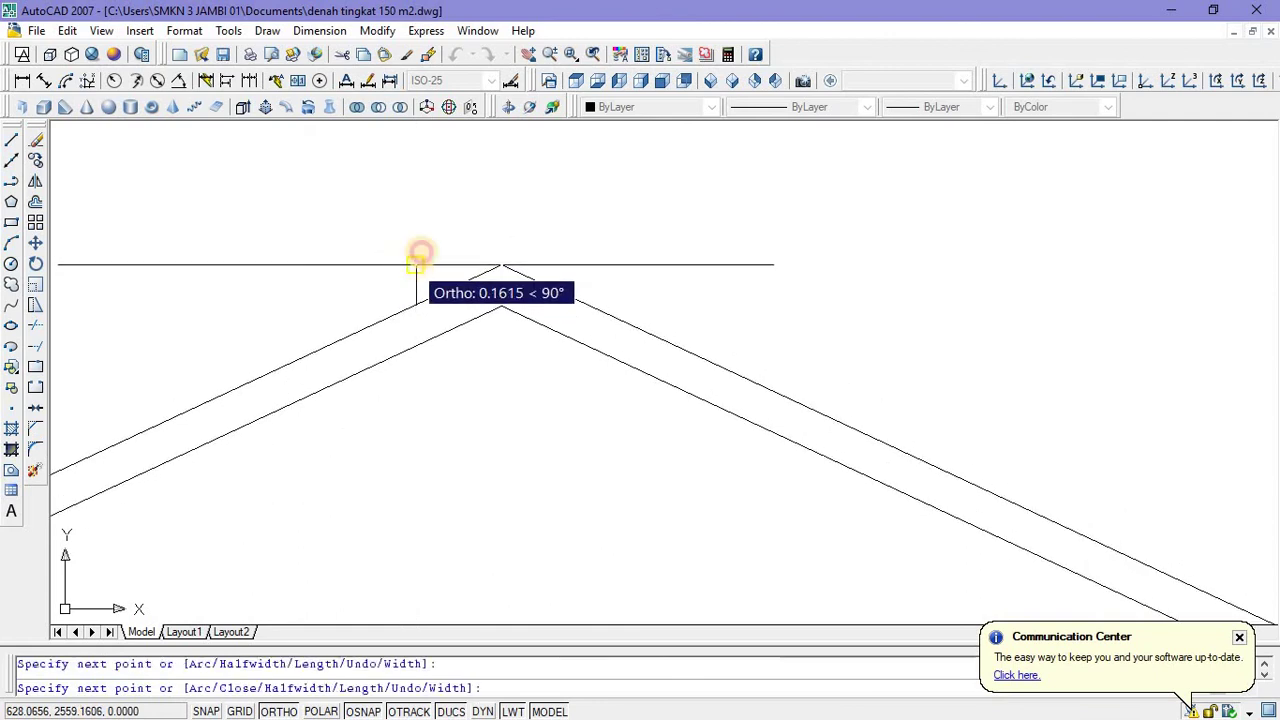
key(Escape)
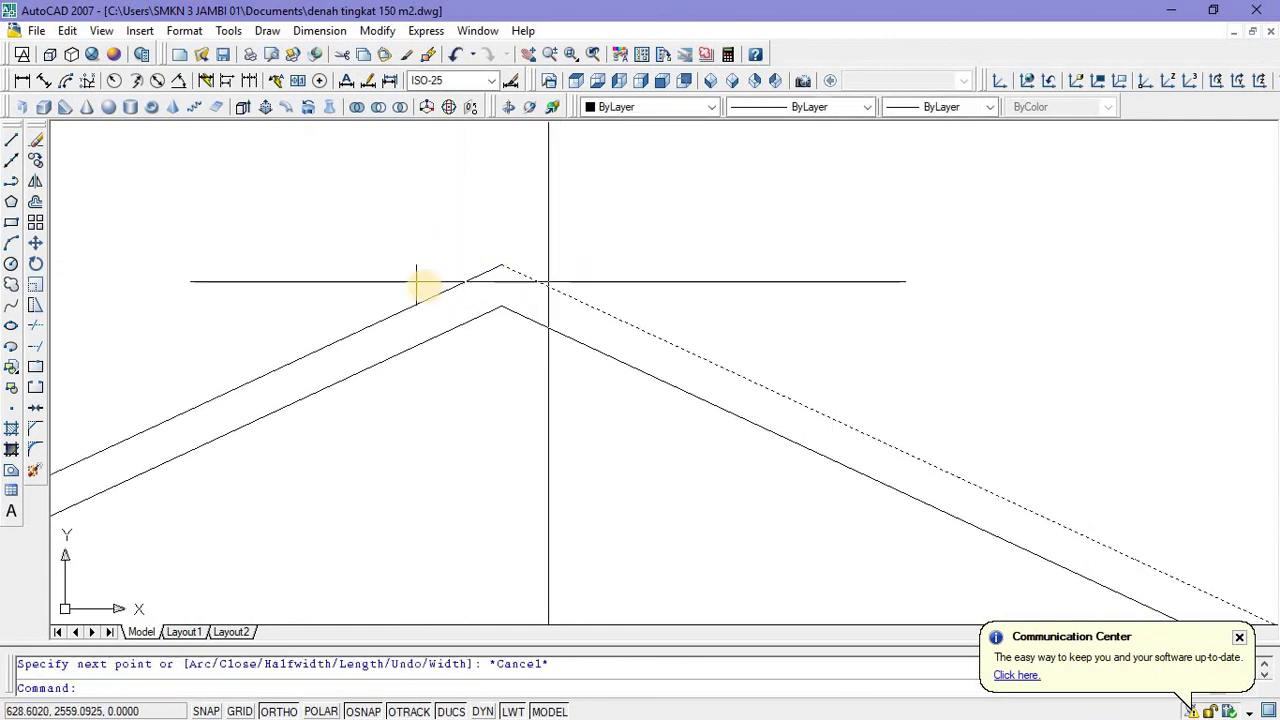
Mirror the short vertical polyline about the vertical axis through the ridge, keeping the original.
click(416, 285)
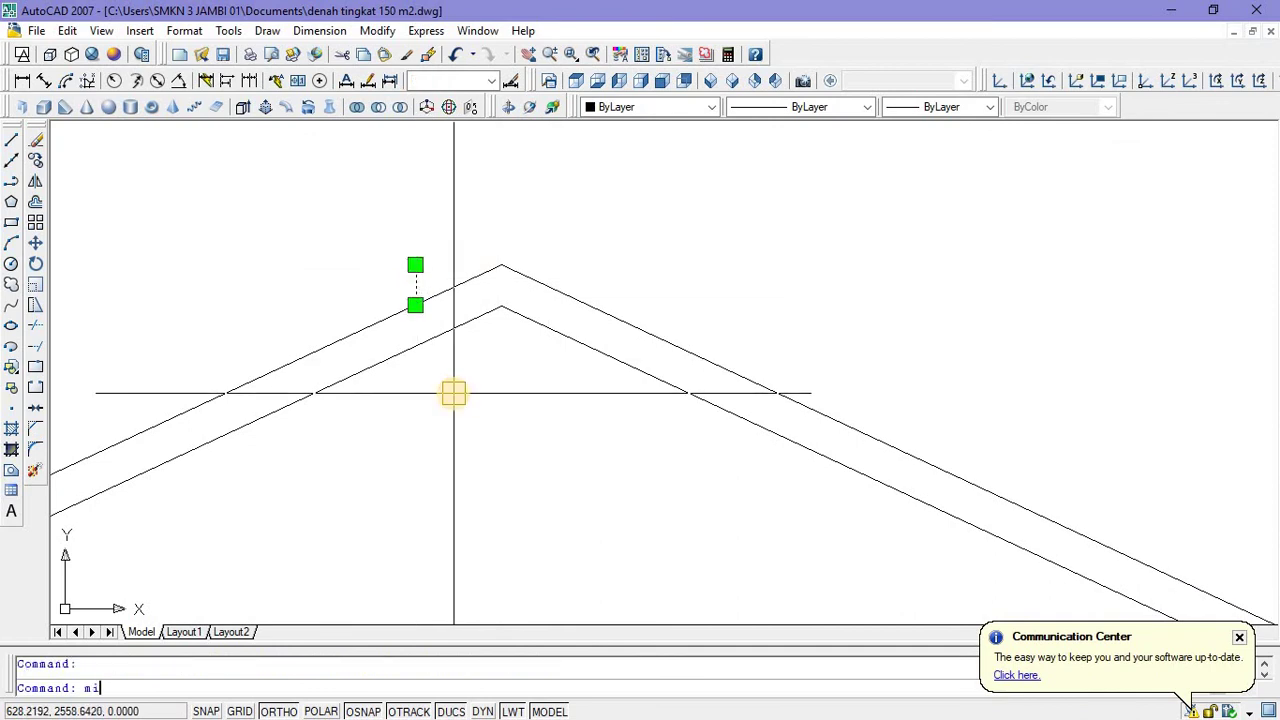
key(Return)
click(502, 266)
click(511, 307)
key(Return)
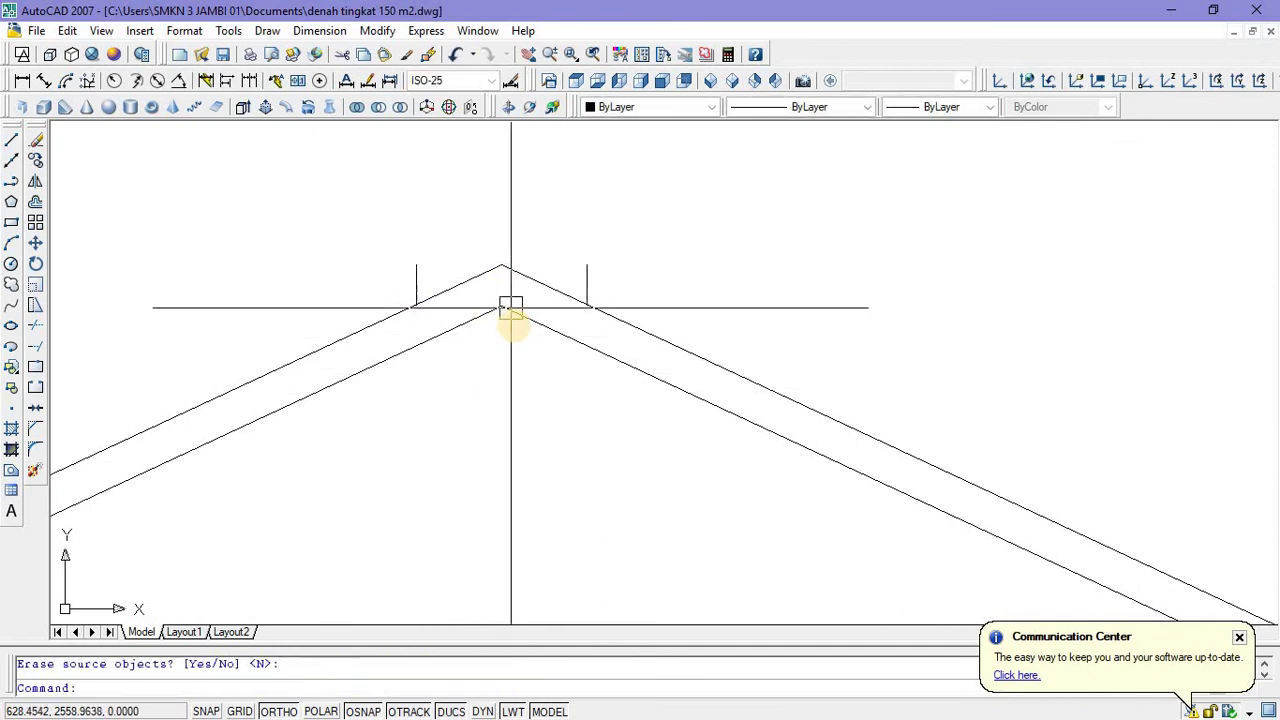
scroll(505, 340, down, 3)
scroll(491, 320, up, 2)
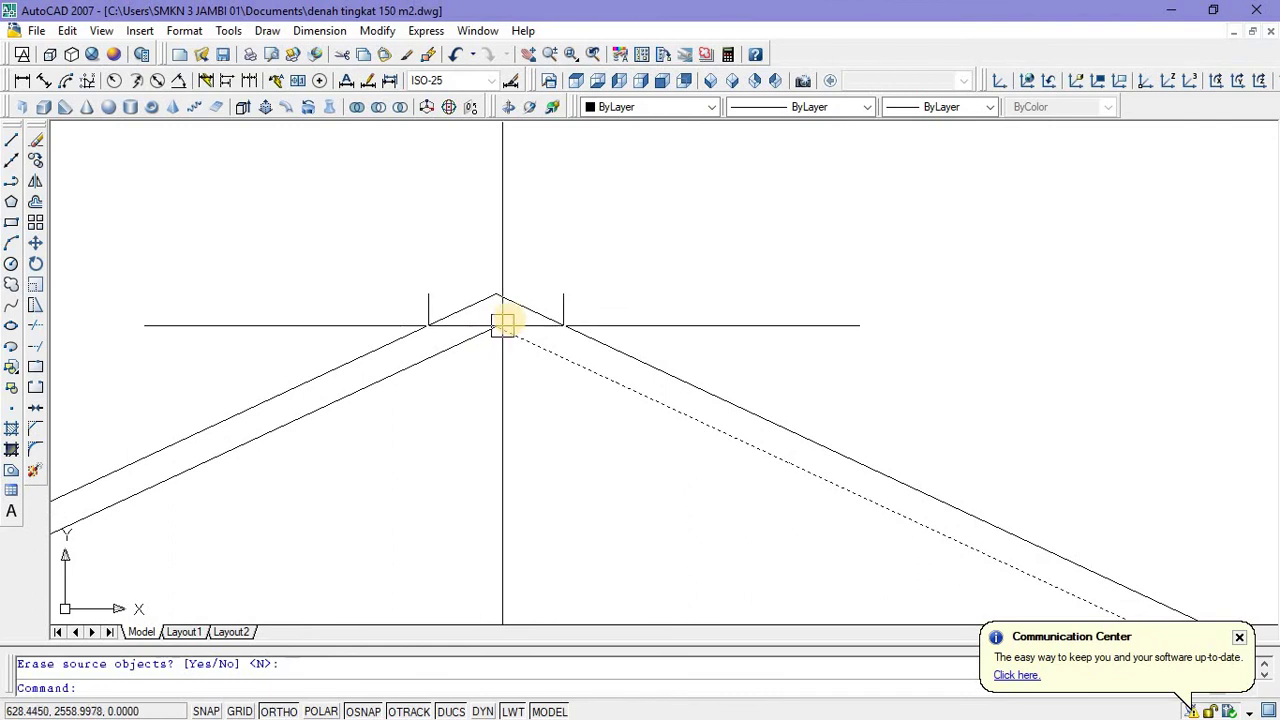
Copy both outer roof lines straight up from the foot to the top of the left short vertical line.
click(508, 302)
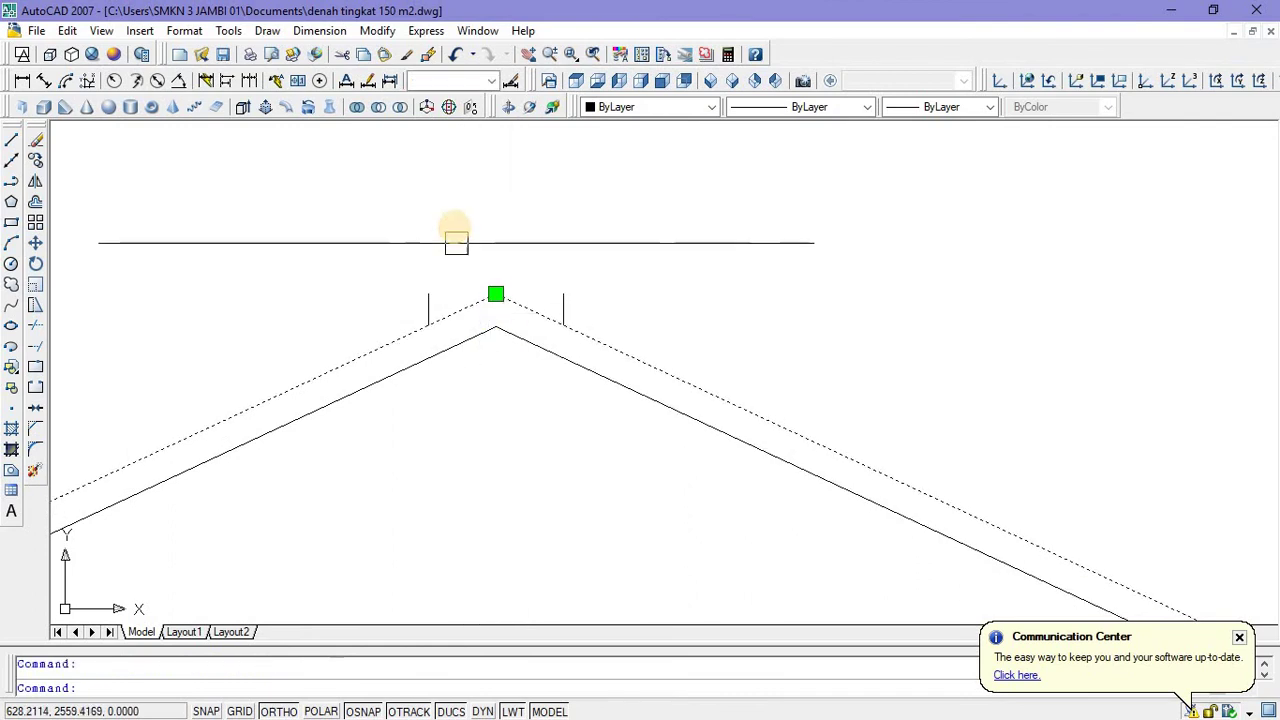
right_click(456, 243)
click(490, 437)
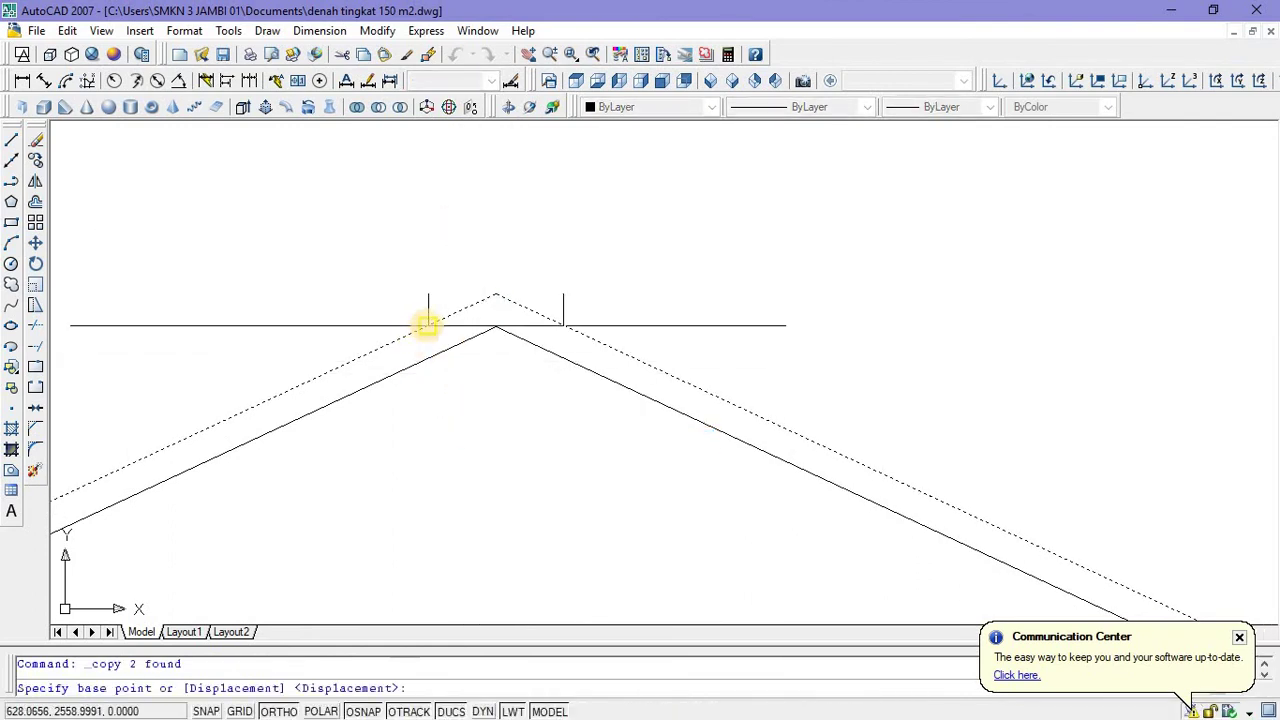
click(427, 325)
click(427, 292)
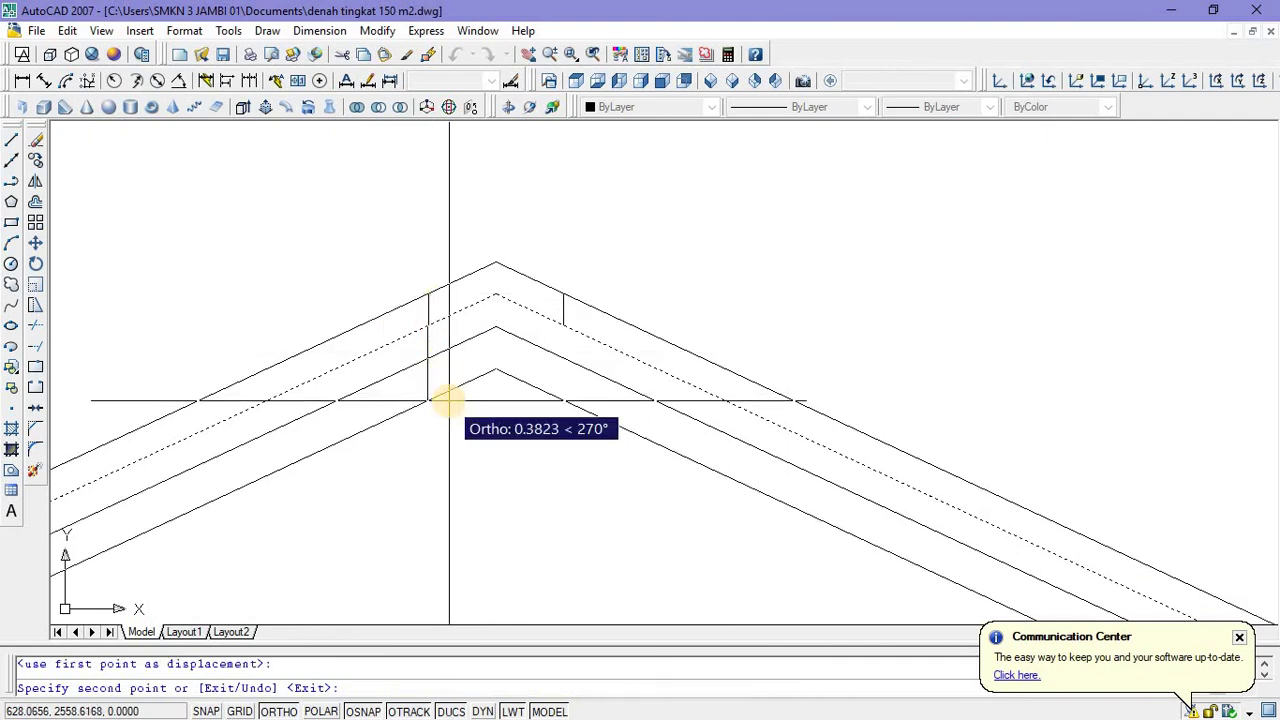
key(Escape)
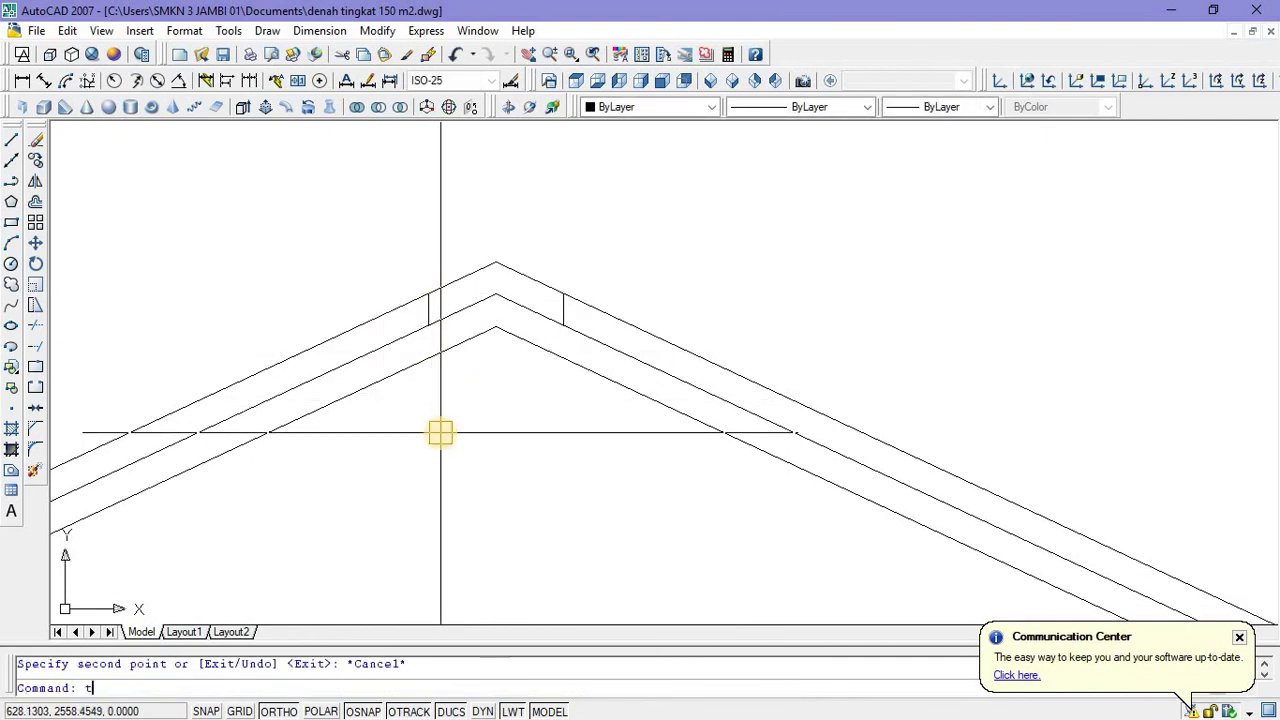
Trim the raised roof lines outside the two short vertical lines to leave a ridge cap.
text(tr)
key(Return)
key(Return)
click(597, 312)
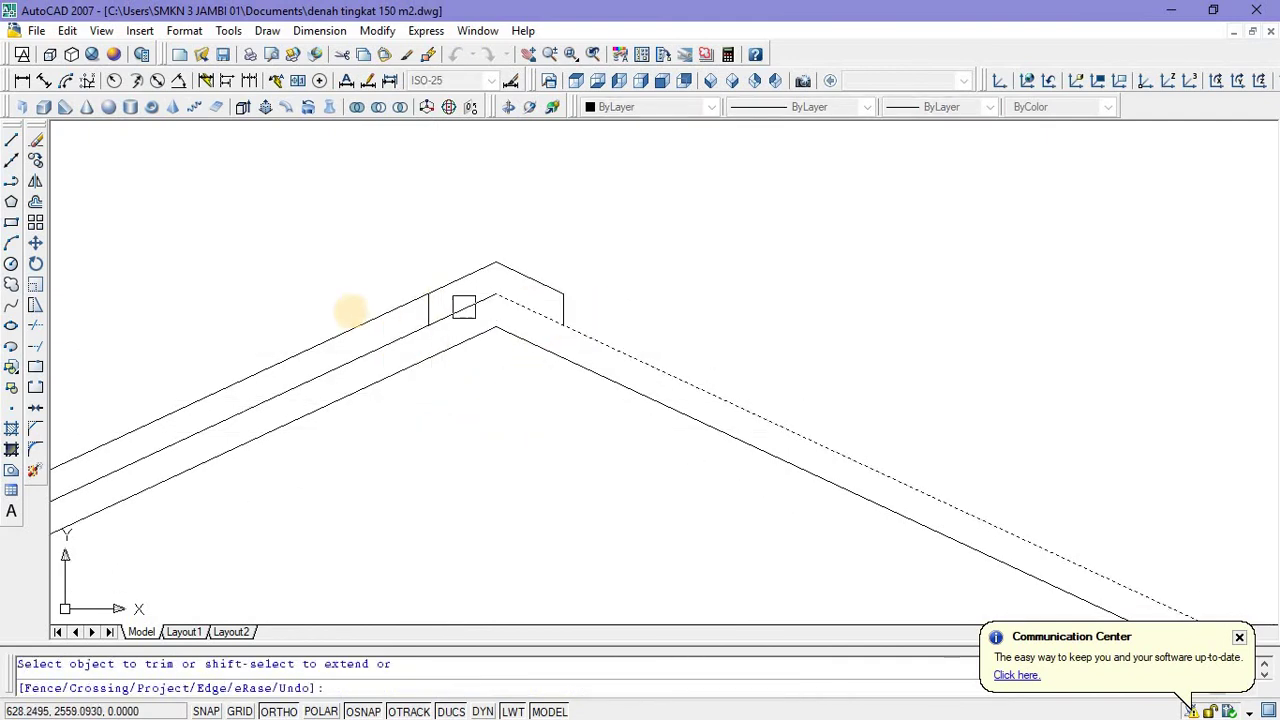
scroll(650, 268, down, 3)
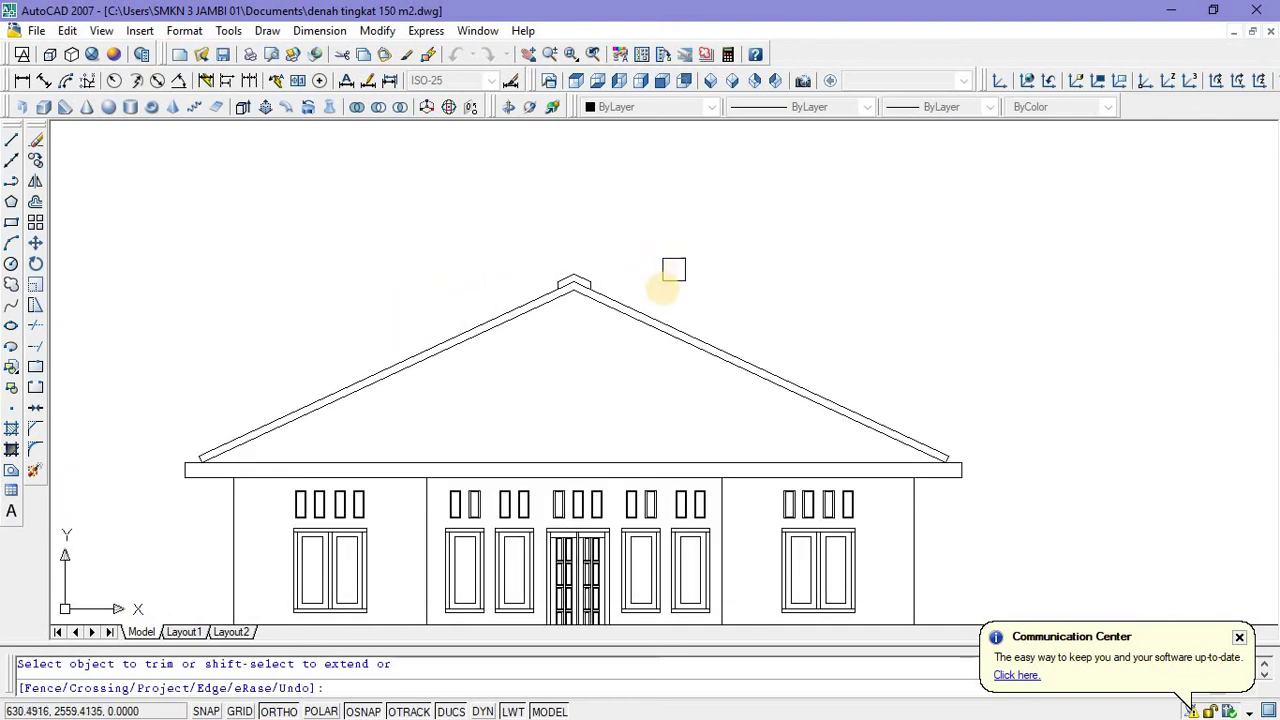
key(Escape)
Offset the fascia's upper edge line downward by 0.1.
scroll(594, 326, up, 2)
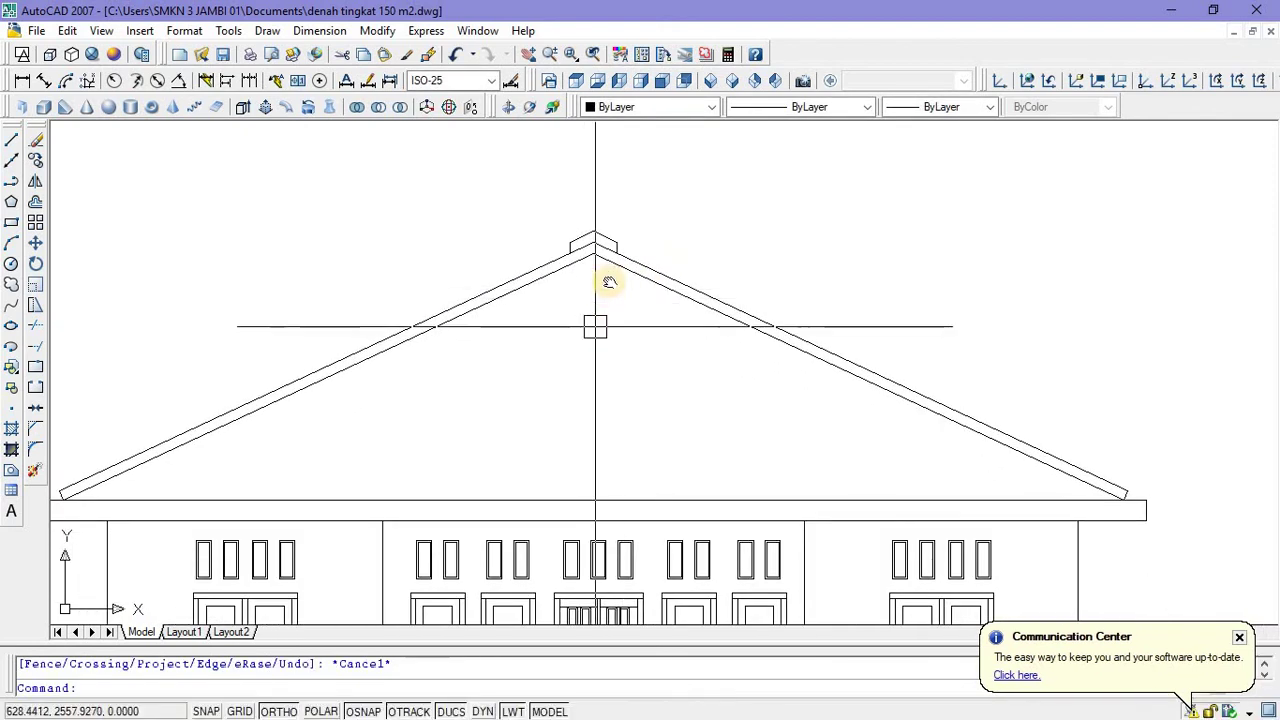
scroll(600, 320, down, 2)
scroll(587, 333, up, 2)
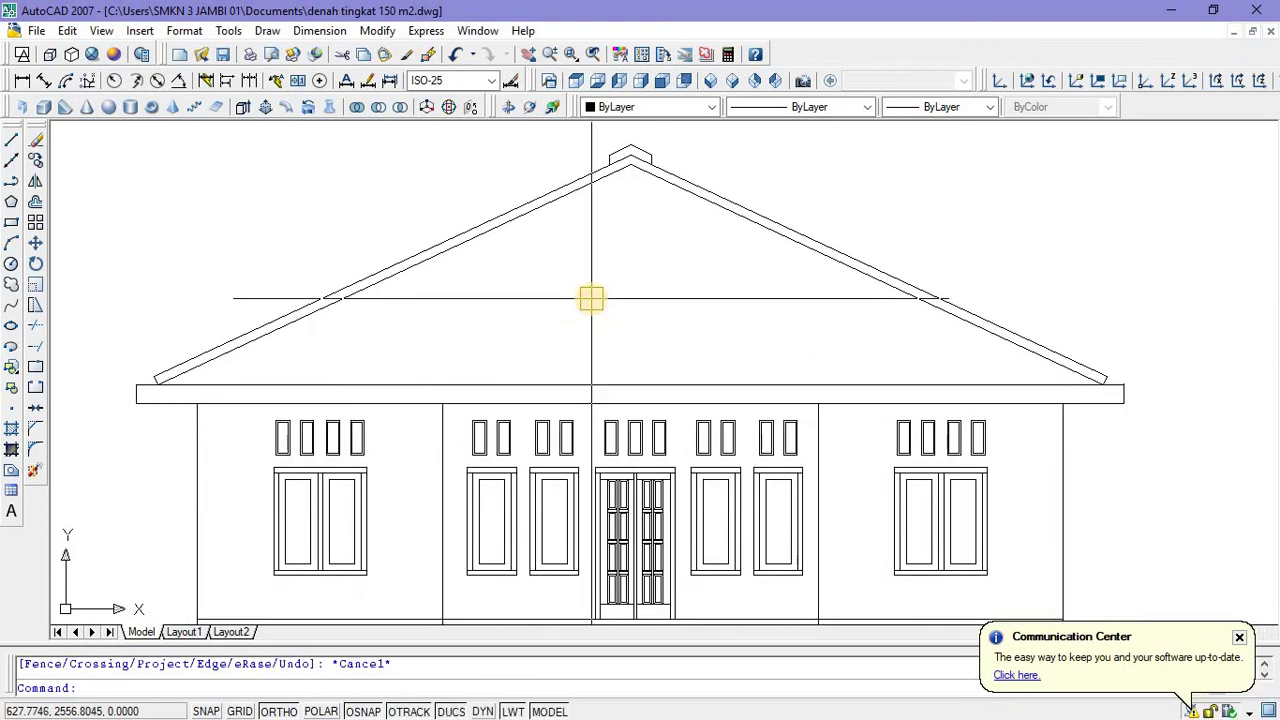
key(Return)
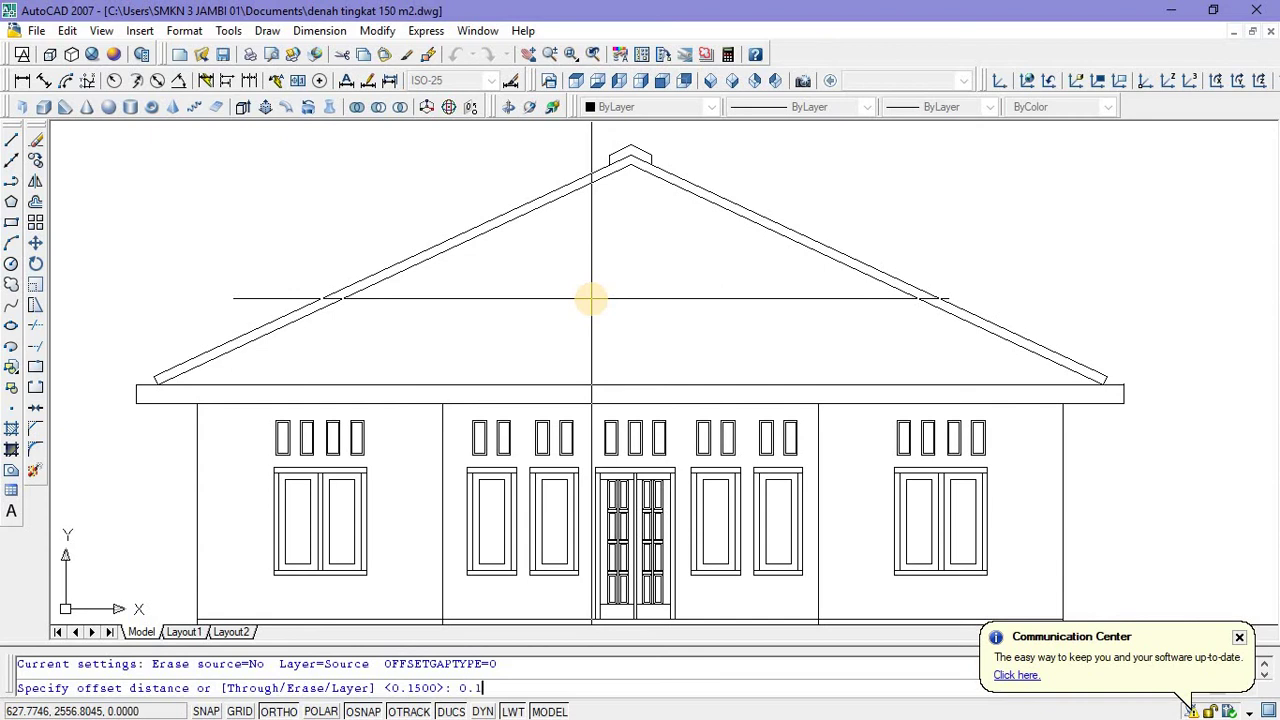
text(0.1)
key(Return)
click(569, 386)
click(551, 446)
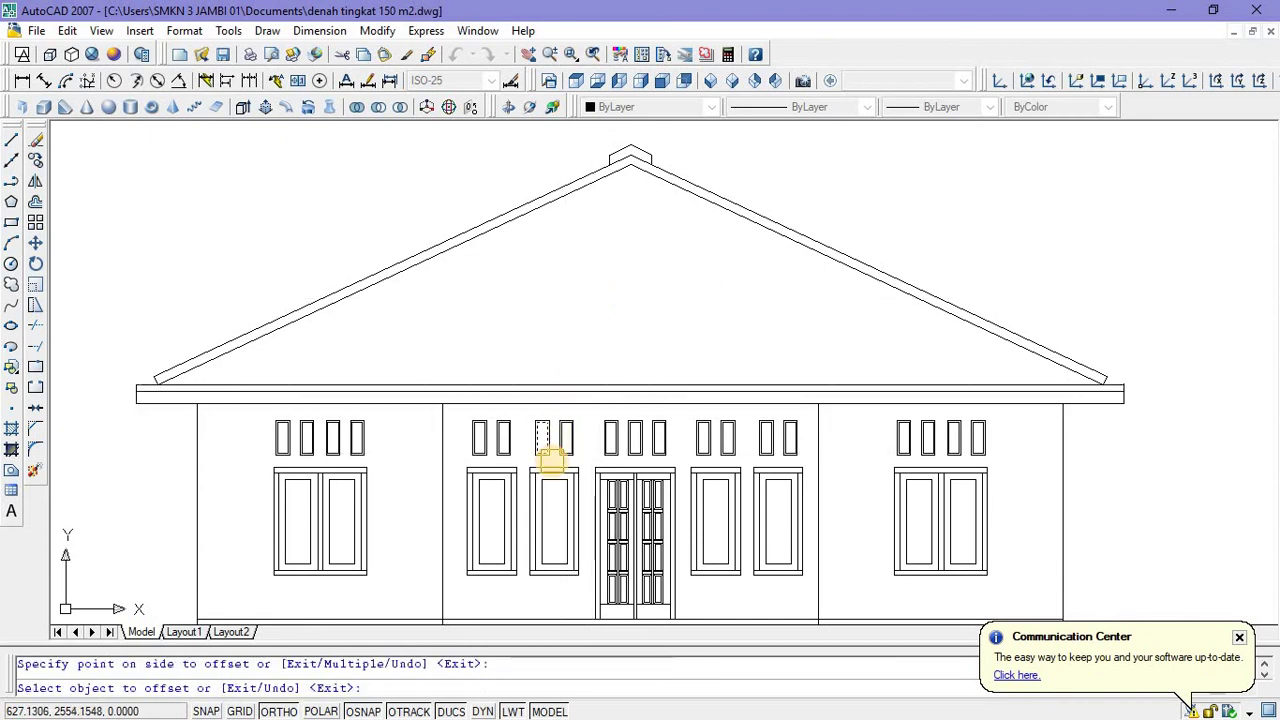
key(Escape)
Hatch the large triangular roof area with the predefined AR-RSHKE pattern at angle 0 and scale 0.04.
scroll(709, 385, down, 2)
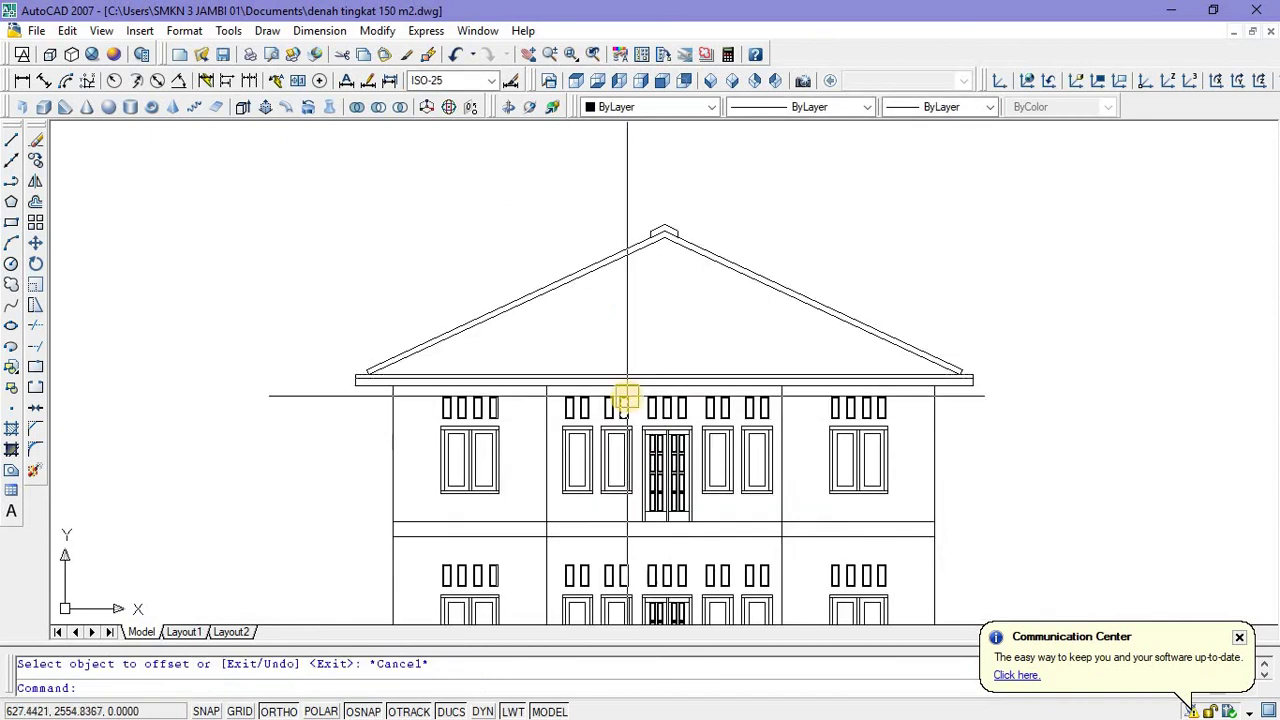
scroll(626, 400, up, 3)
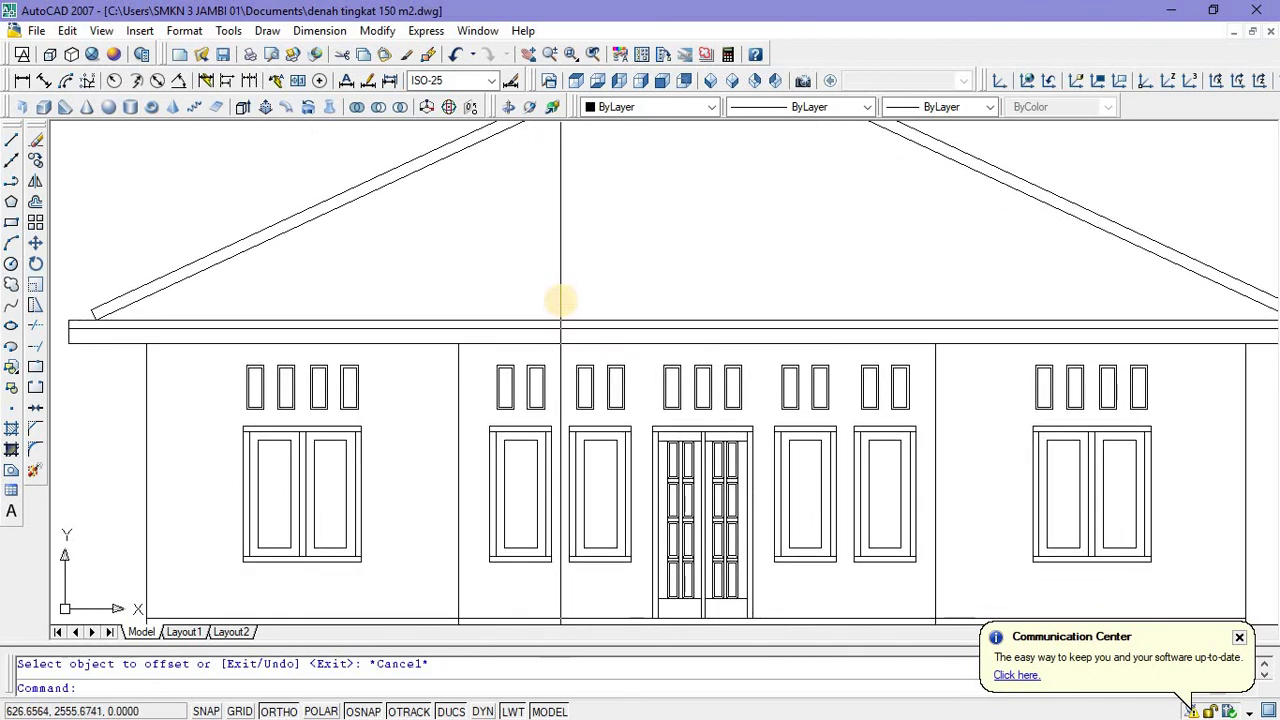
scroll(563, 297, down, 1)
middle_drag(411, 296, 380, 334)
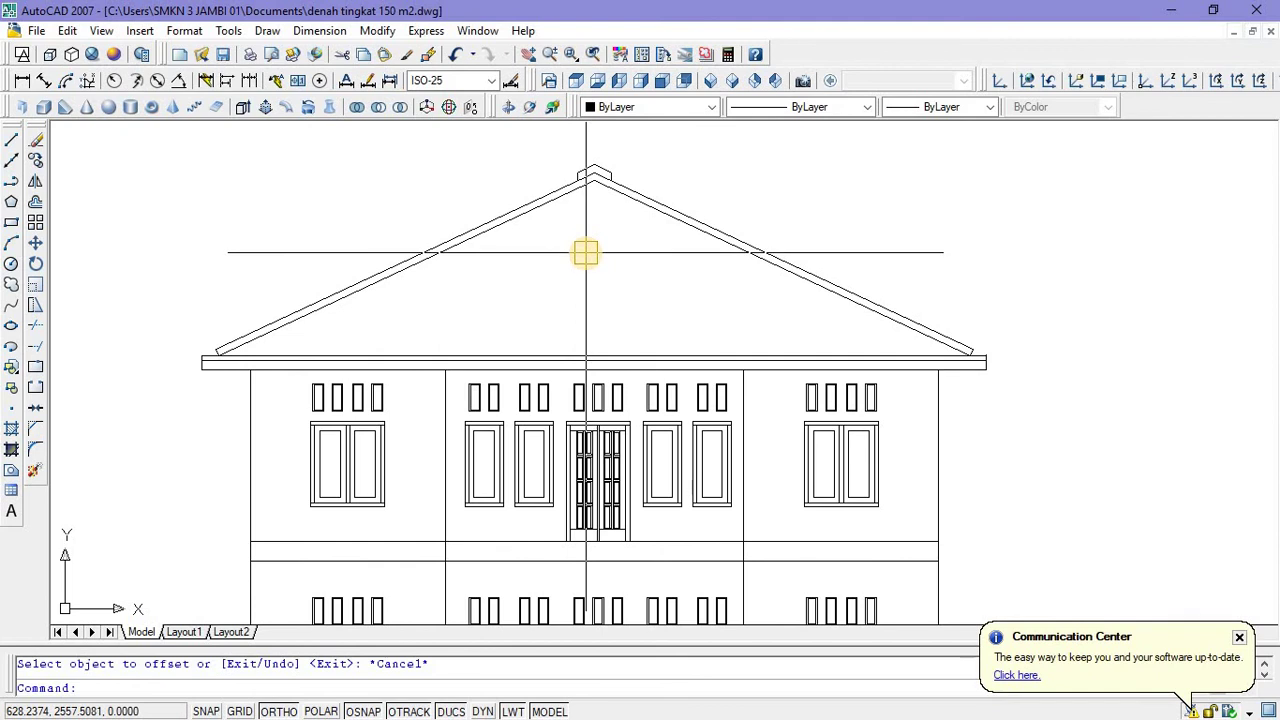
click(10, 429)
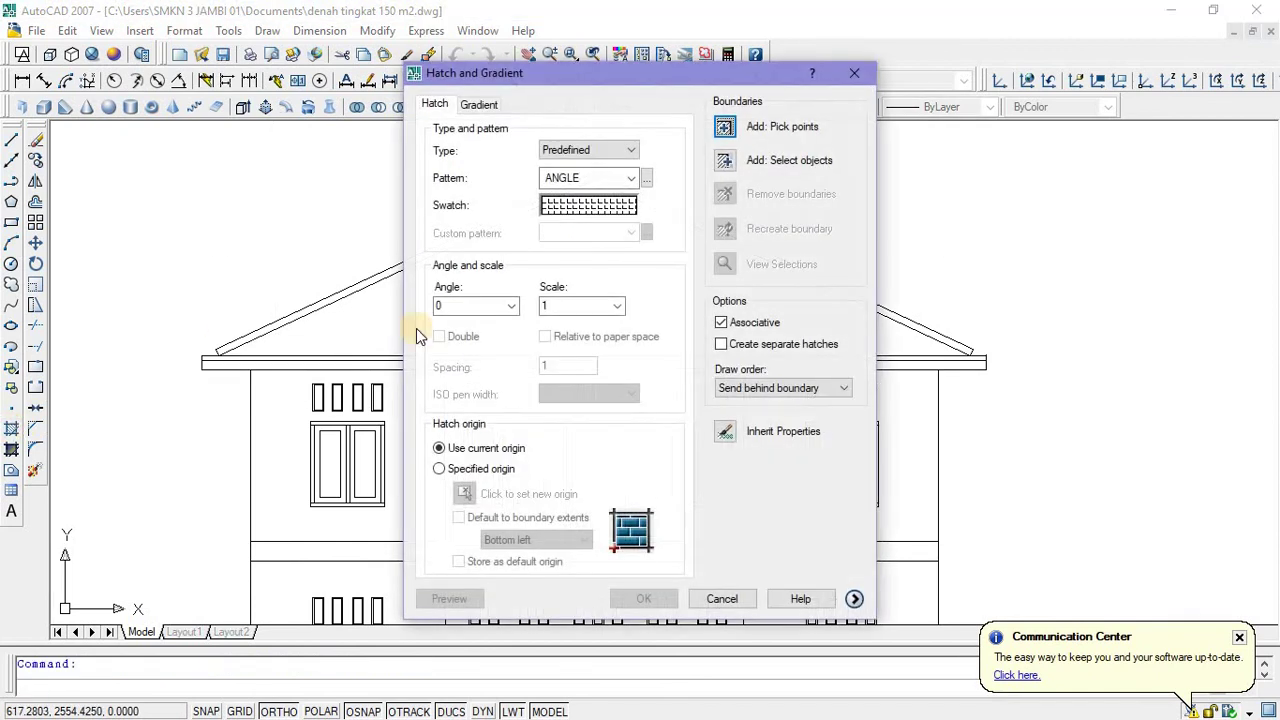
click(646, 178)
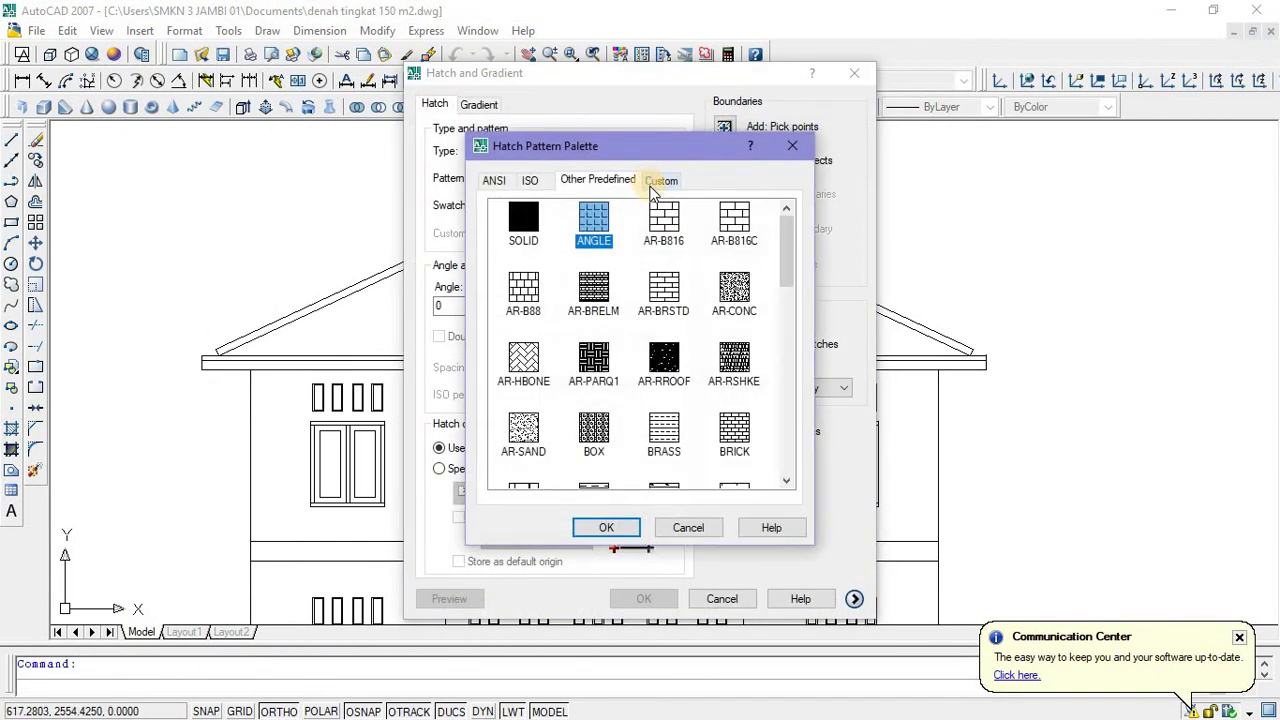
click(741, 360)
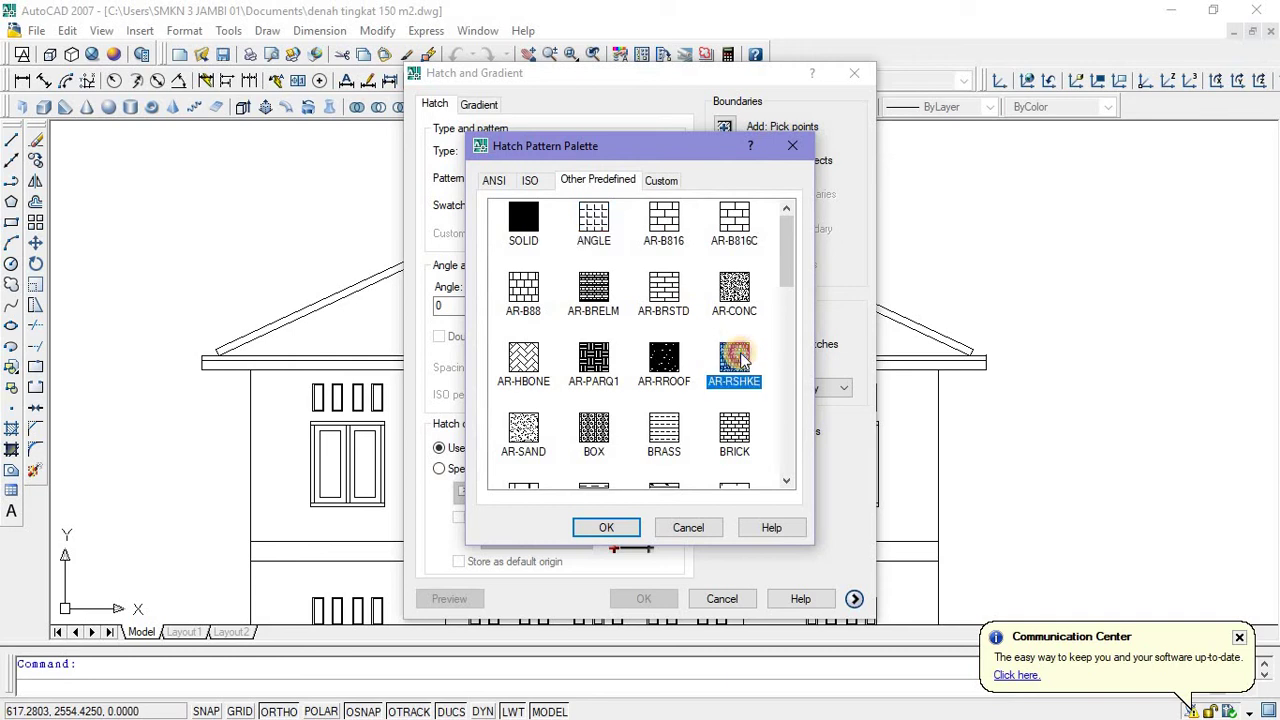
click(610, 528)
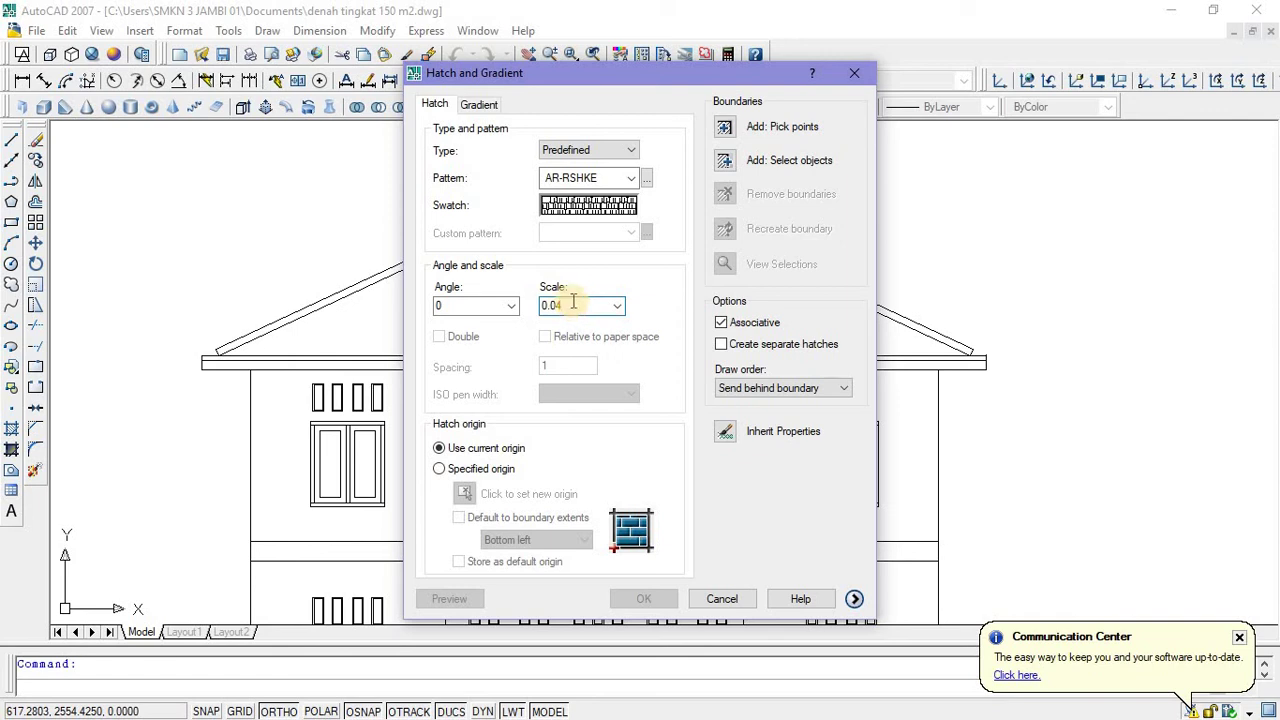
click(726, 130)
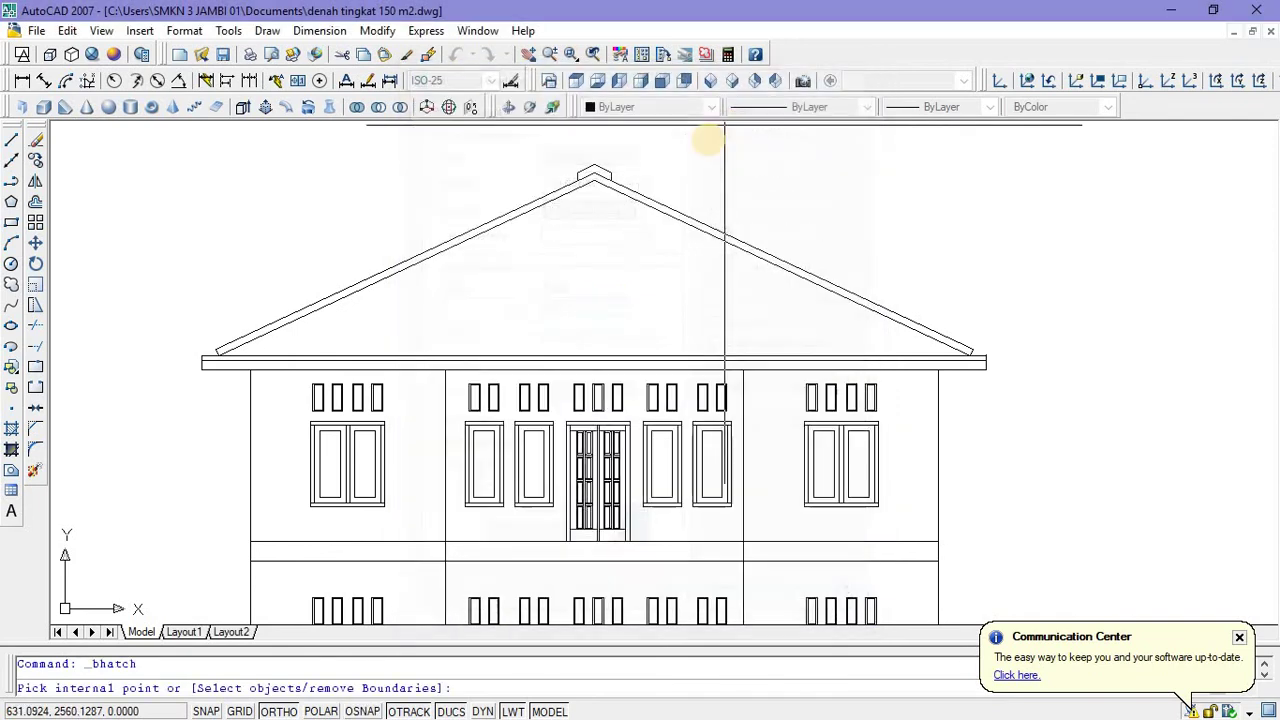
click(605, 253)
right_click(605, 253)
click(630, 264)
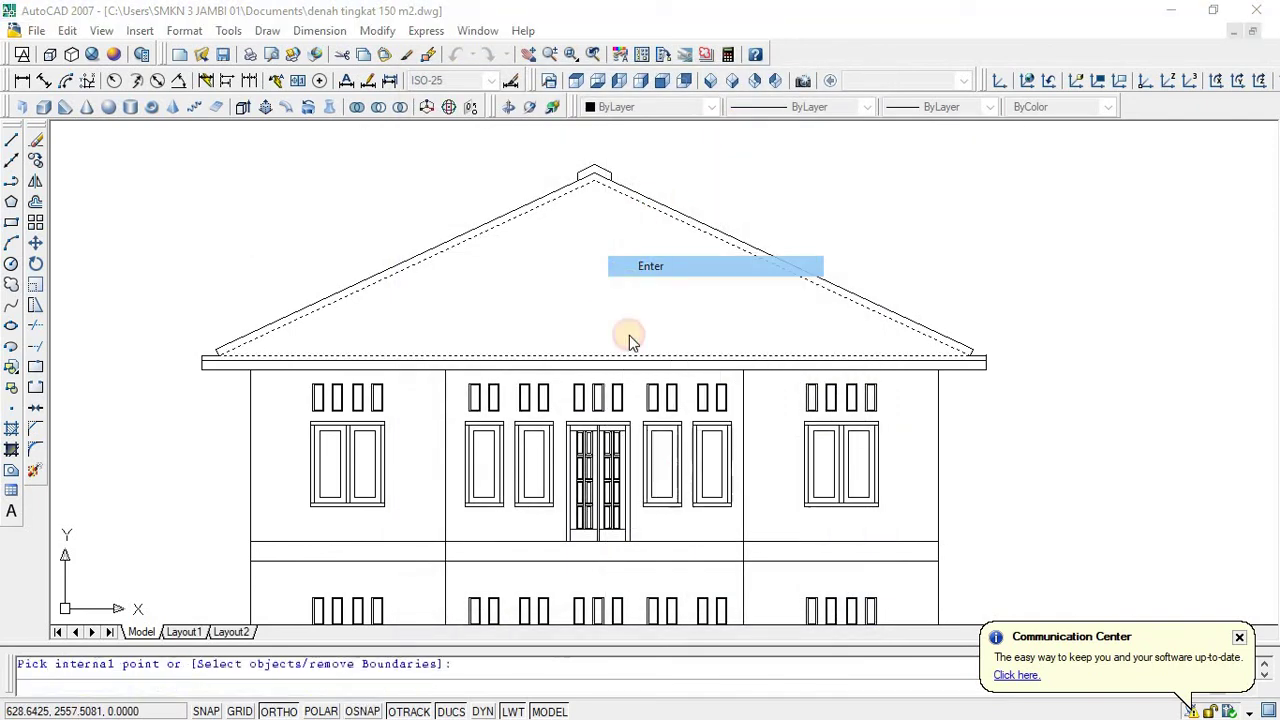
click(640, 598)
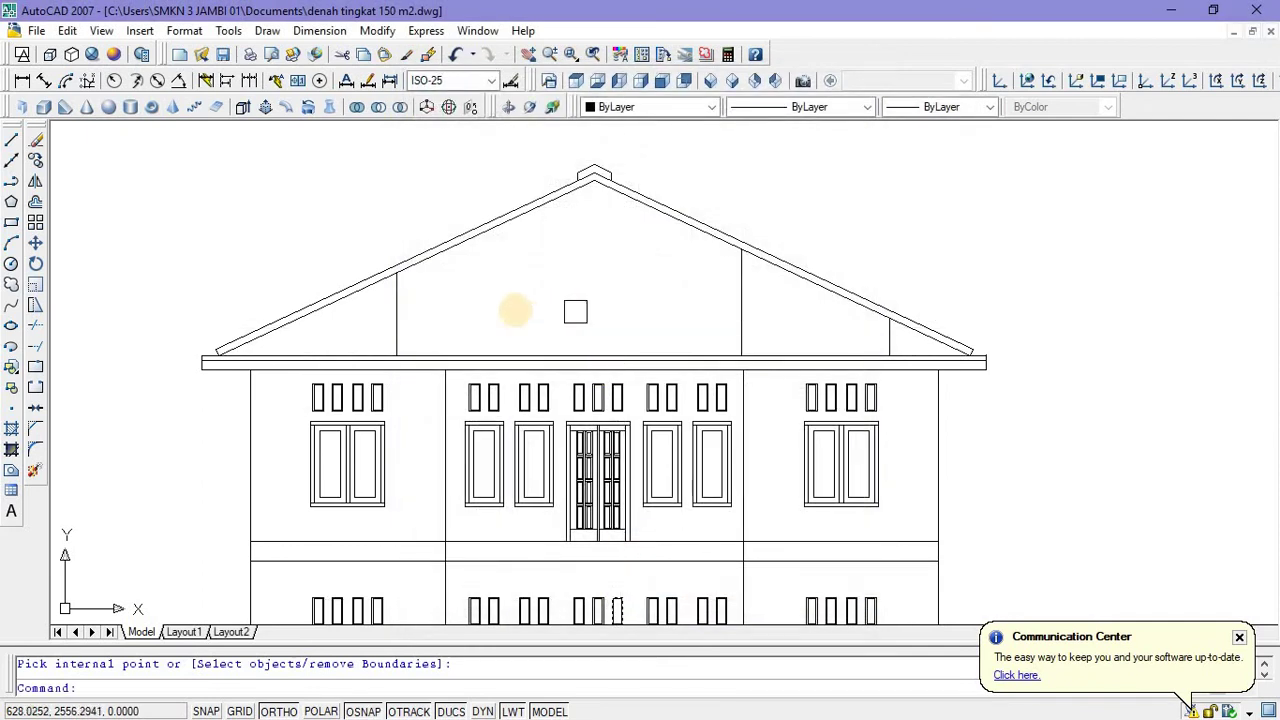
Edit the roof hatch and set its pattern scale to 0.004.
right_click(394, 324)
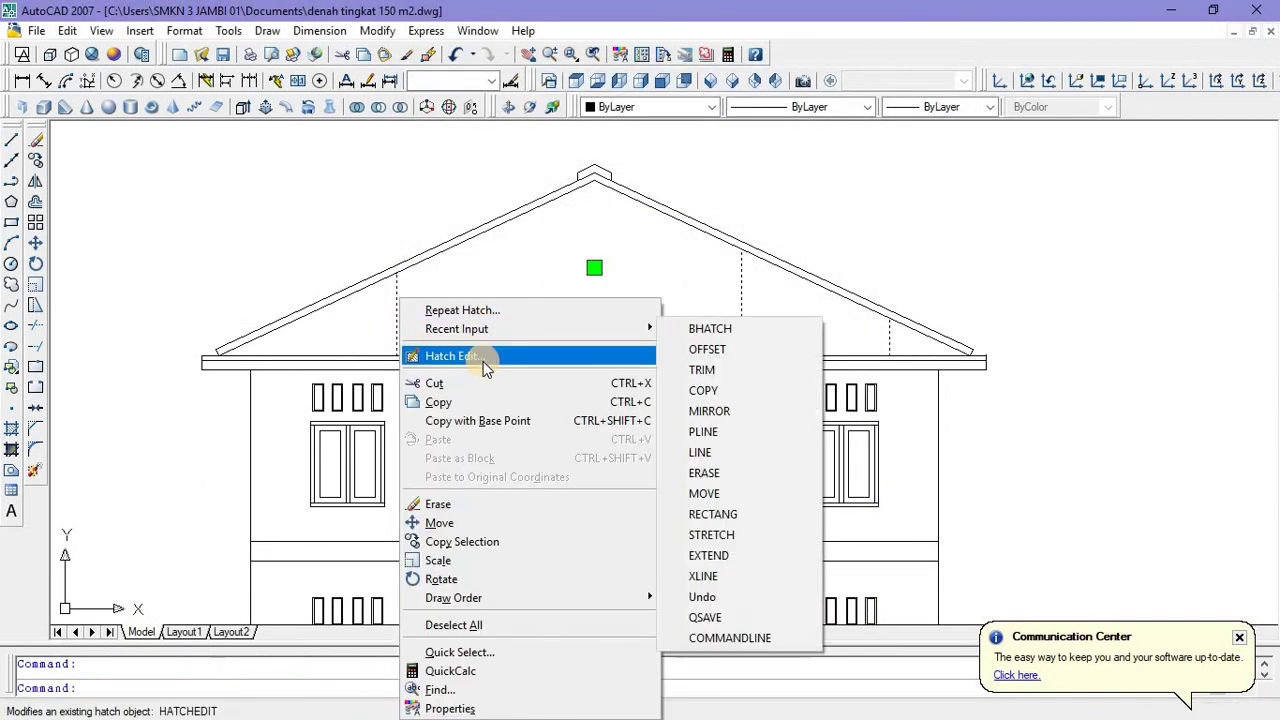
click(487, 355)
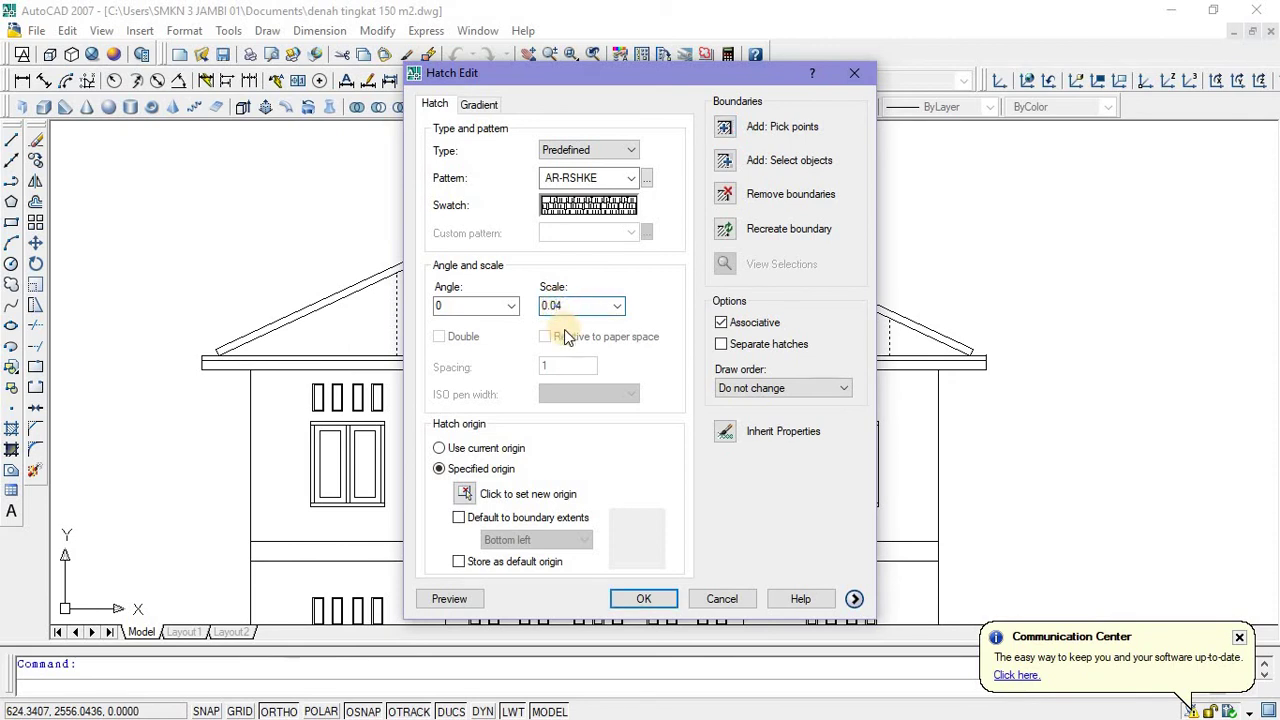
text(0)
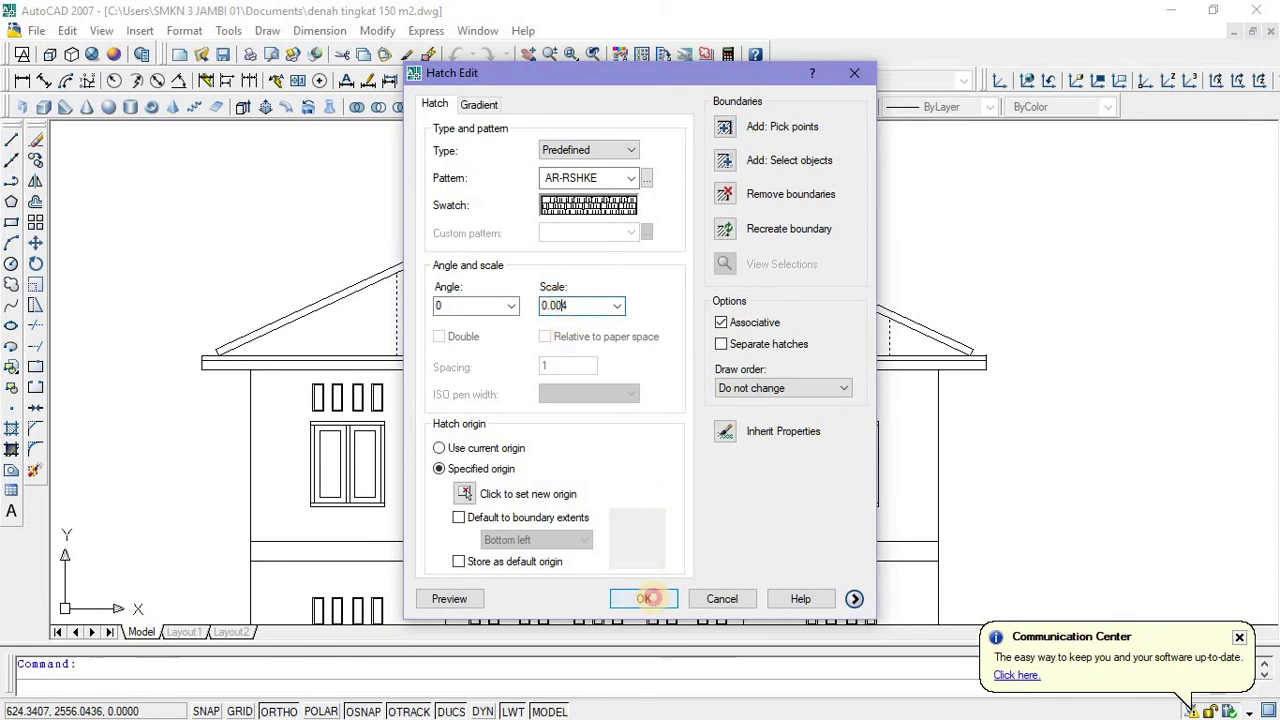
click(645, 598)
Try to refine the roof hatch by setting its pattern scale to 0.0004.
click(568, 281)
right_click(567, 285)
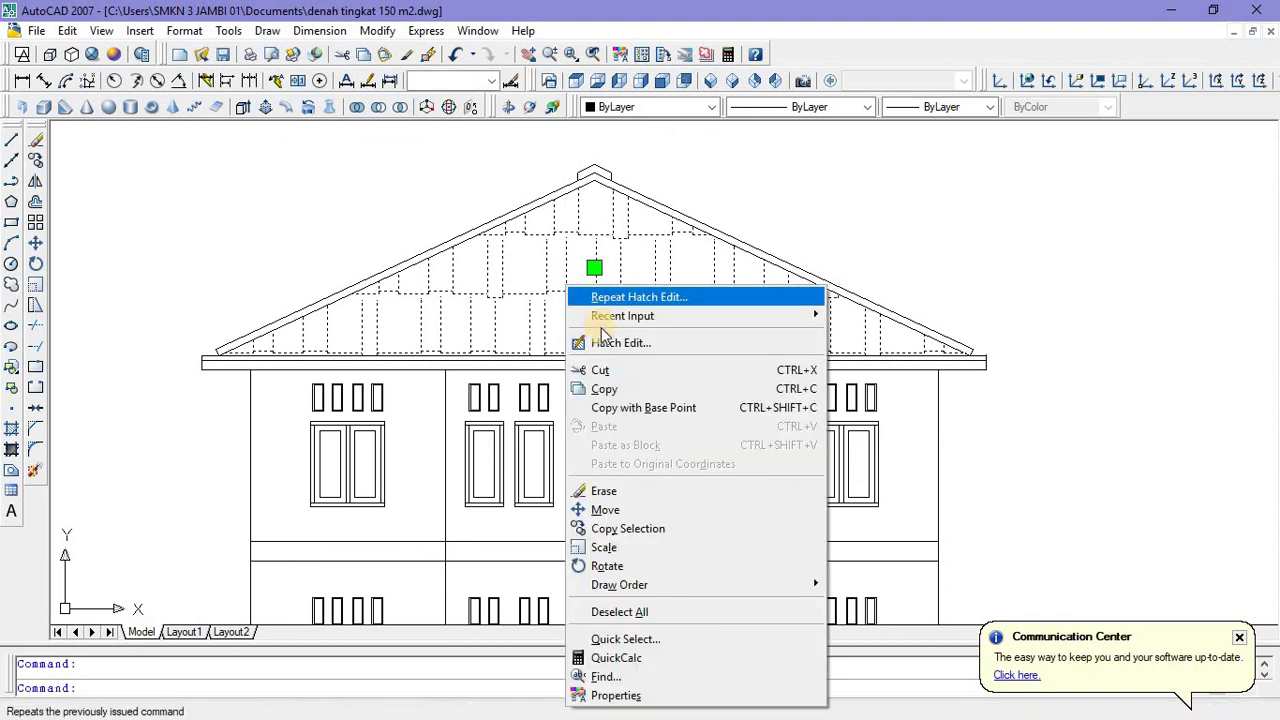
click(614, 343)
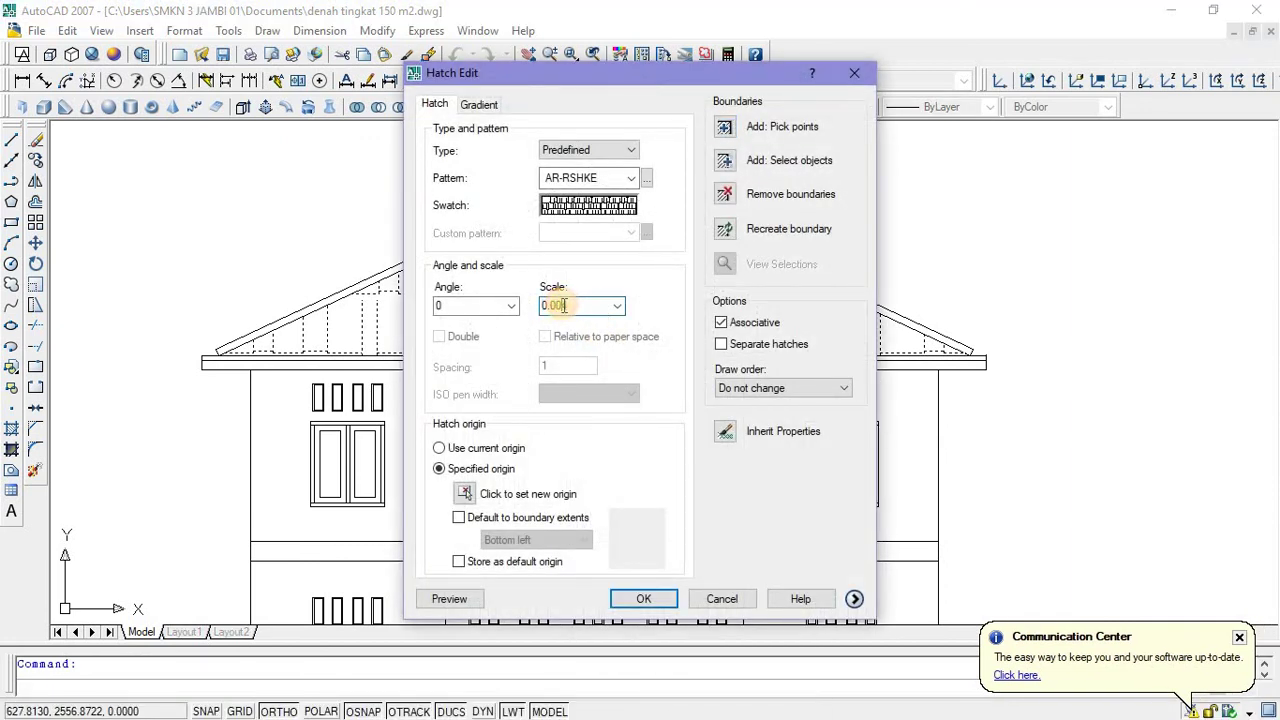
text(0)
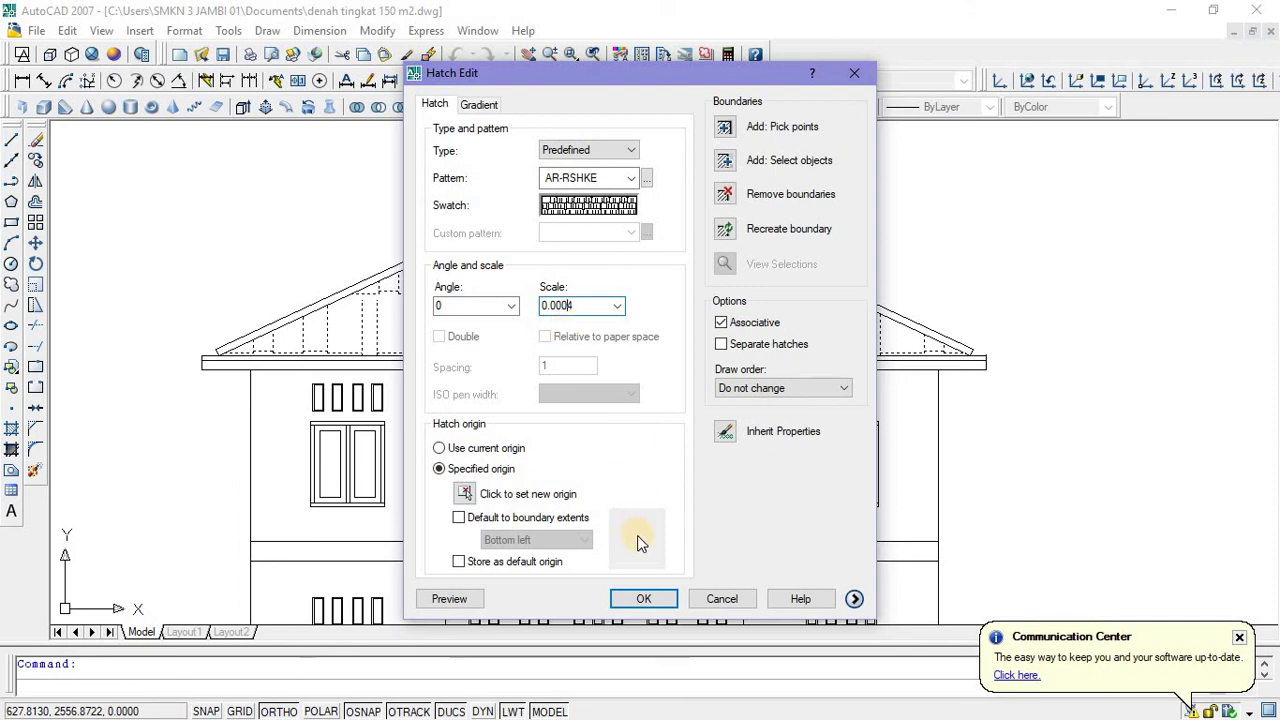
click(643, 598)
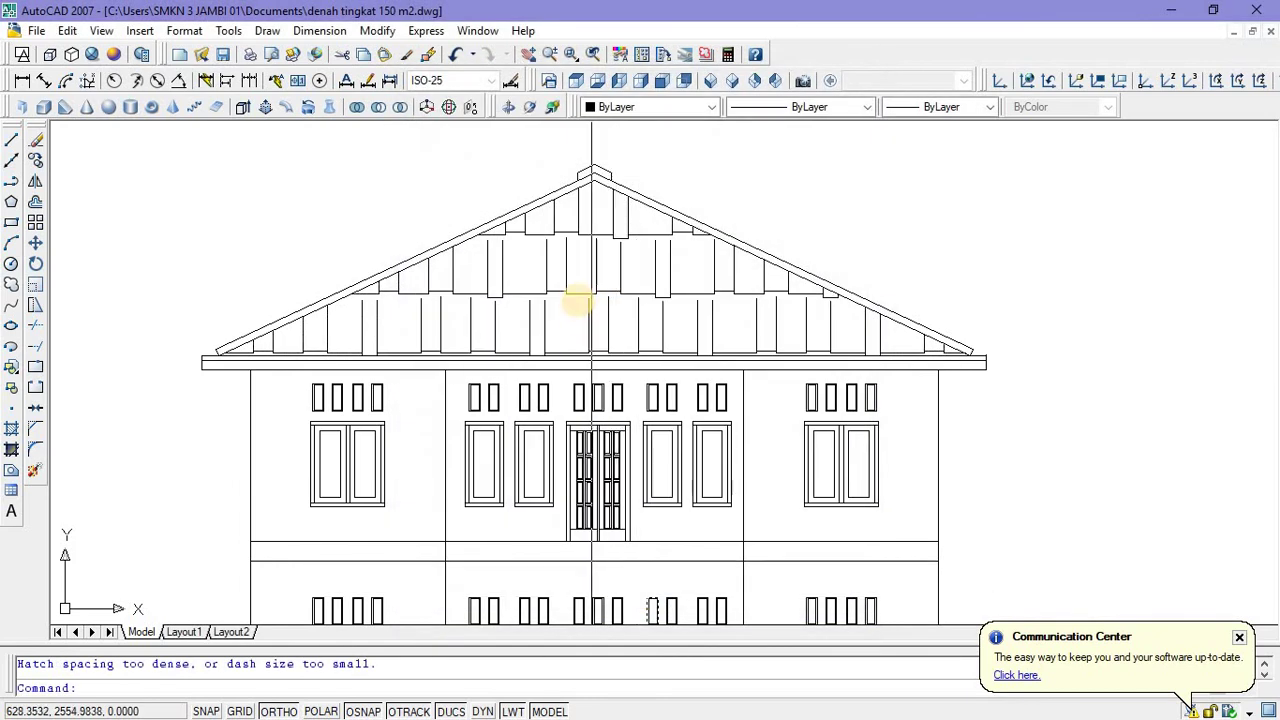
Set the roof hatch's pattern scale to 0.001.
click(578, 288)
right_click(606, 320)
click(614, 346)
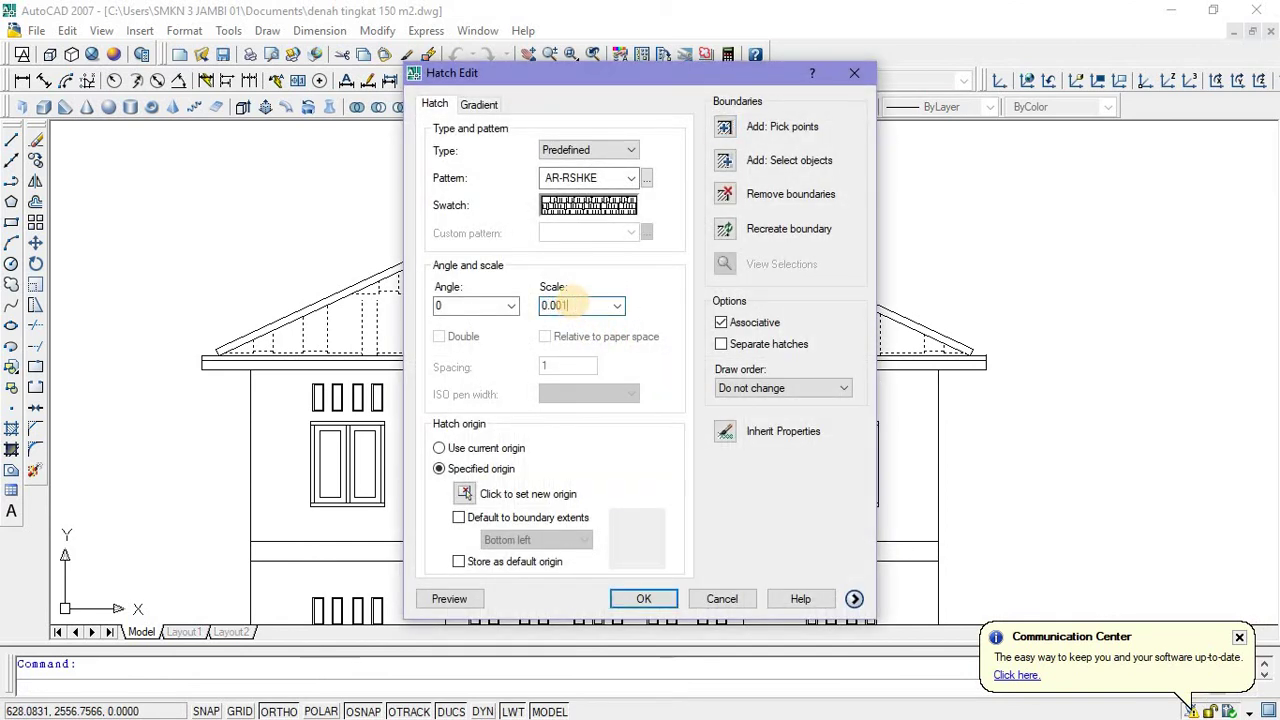
click(644, 600)
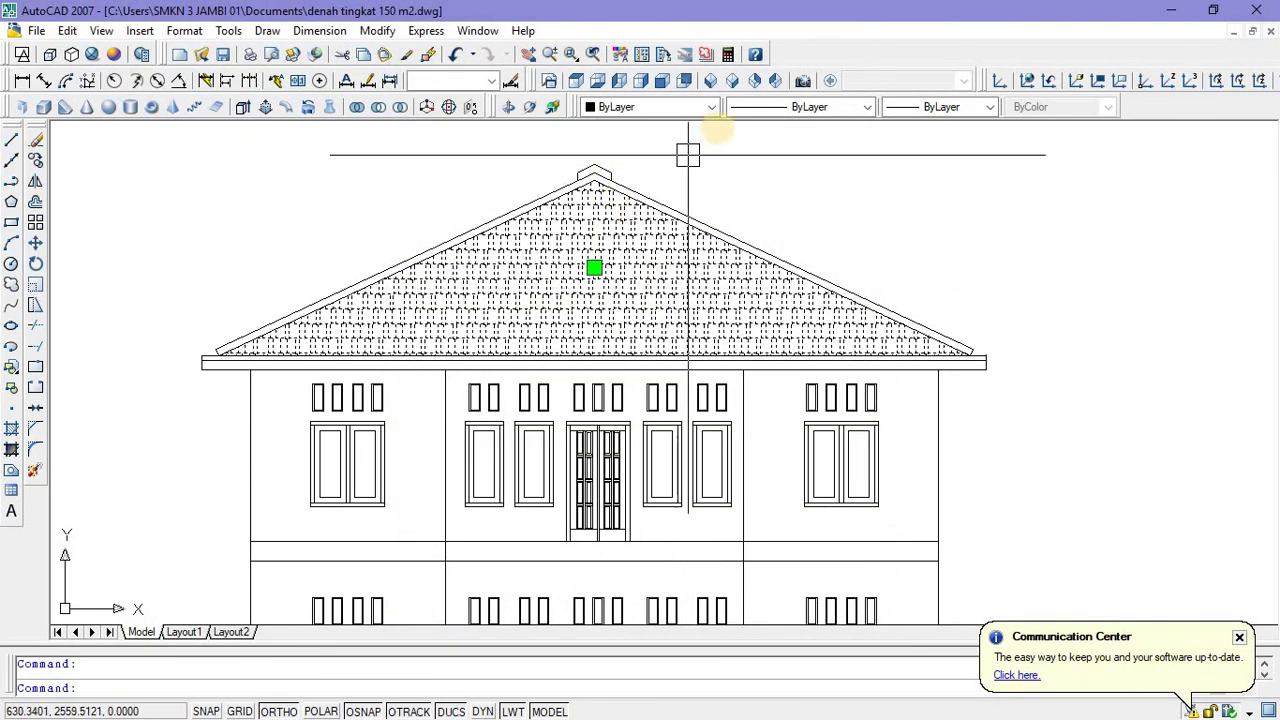
Change the roof hatch's colour to index color 20 and deselect the hatch.
click(712, 107)
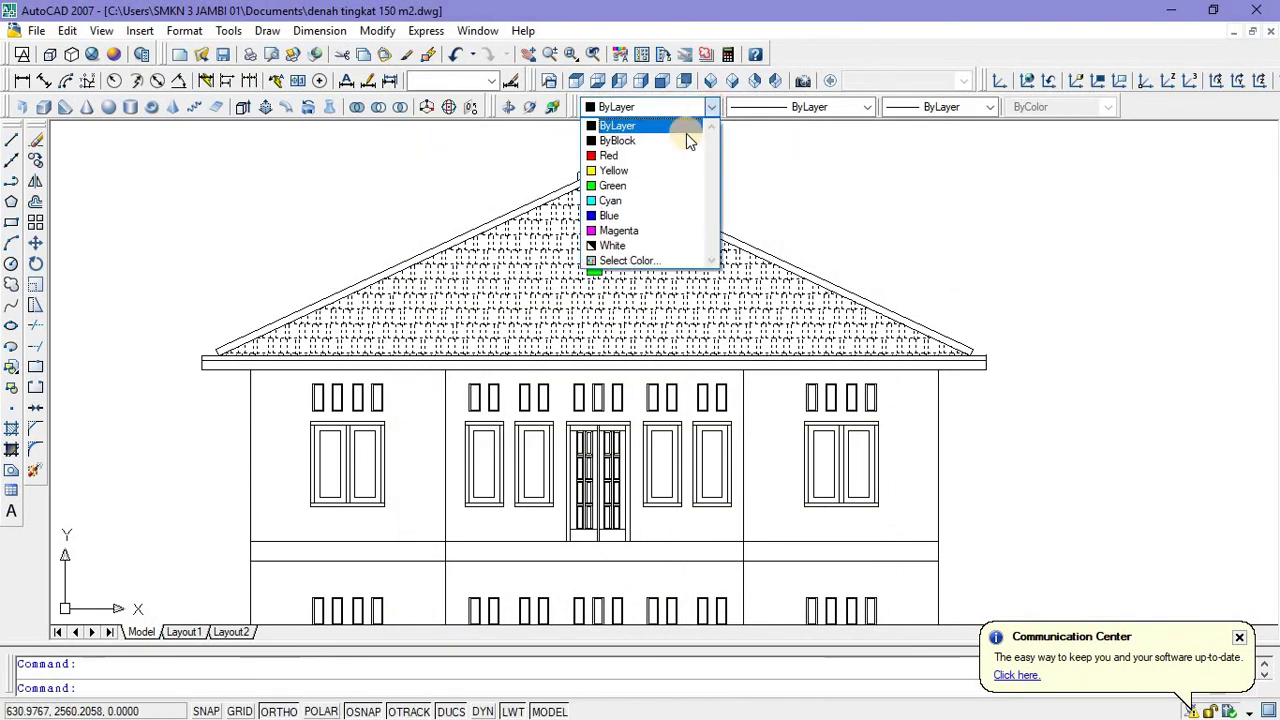
click(637, 260)
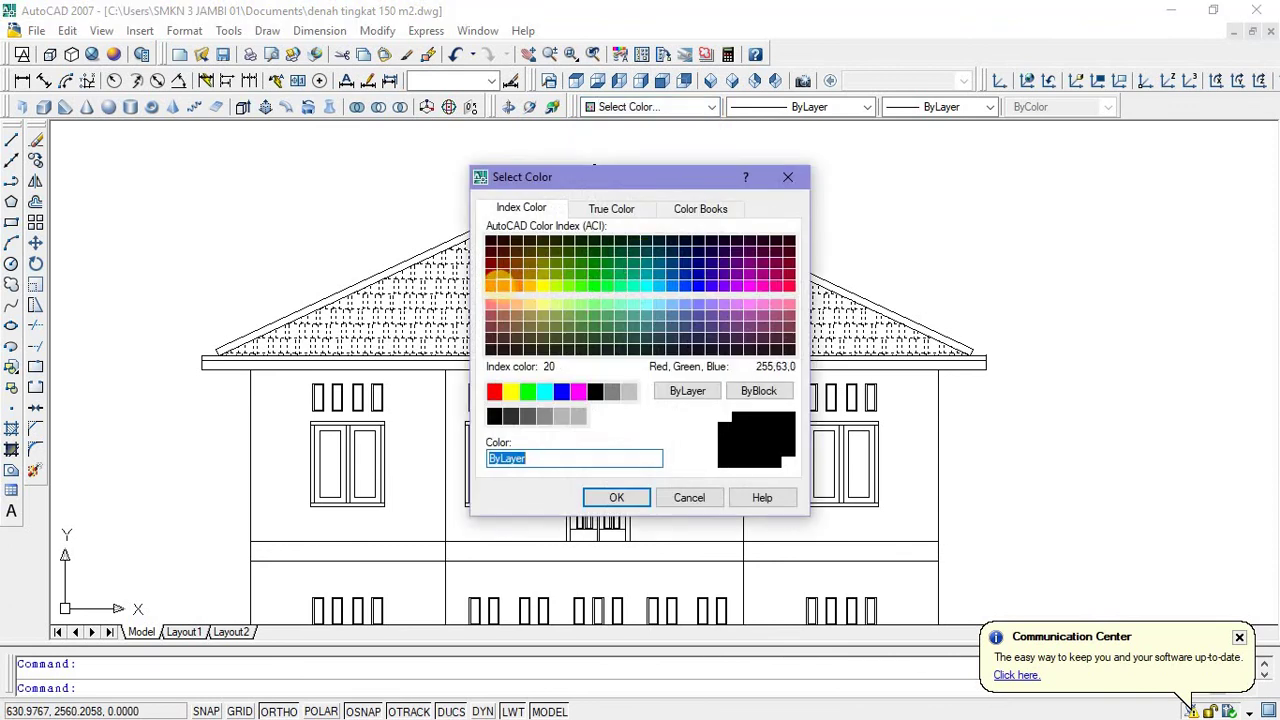
click(502, 285)
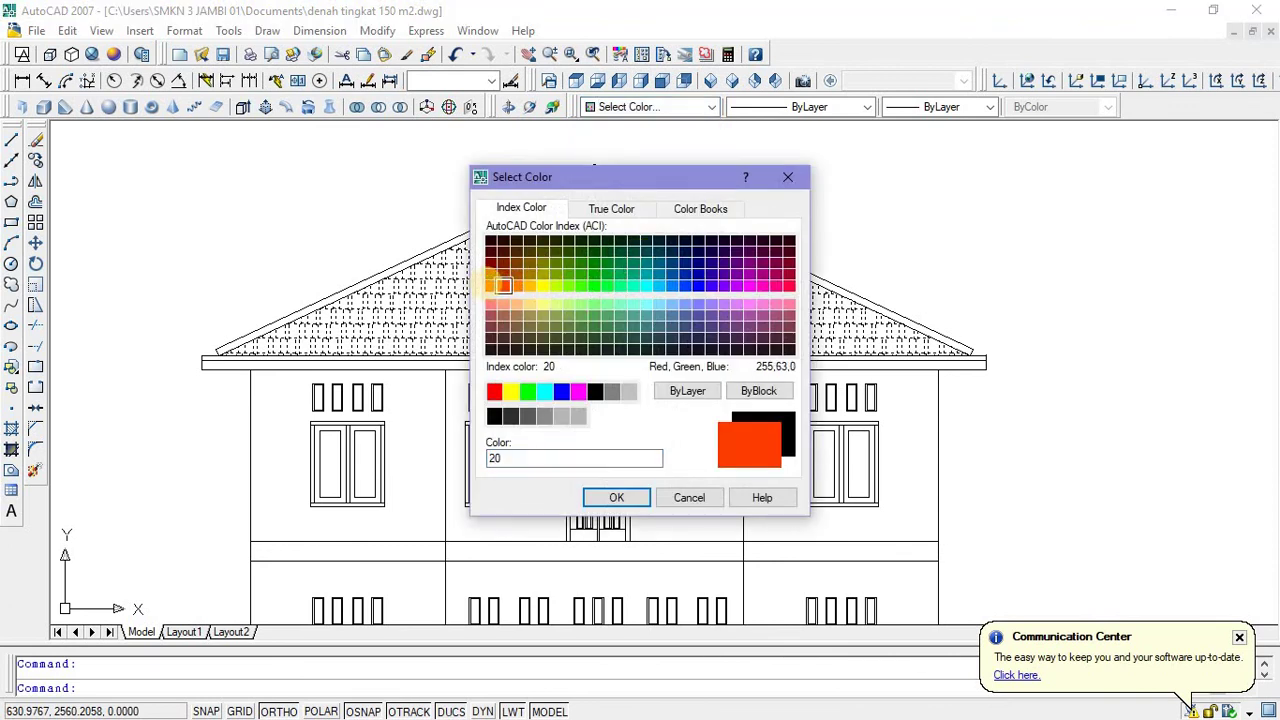
click(491, 285)
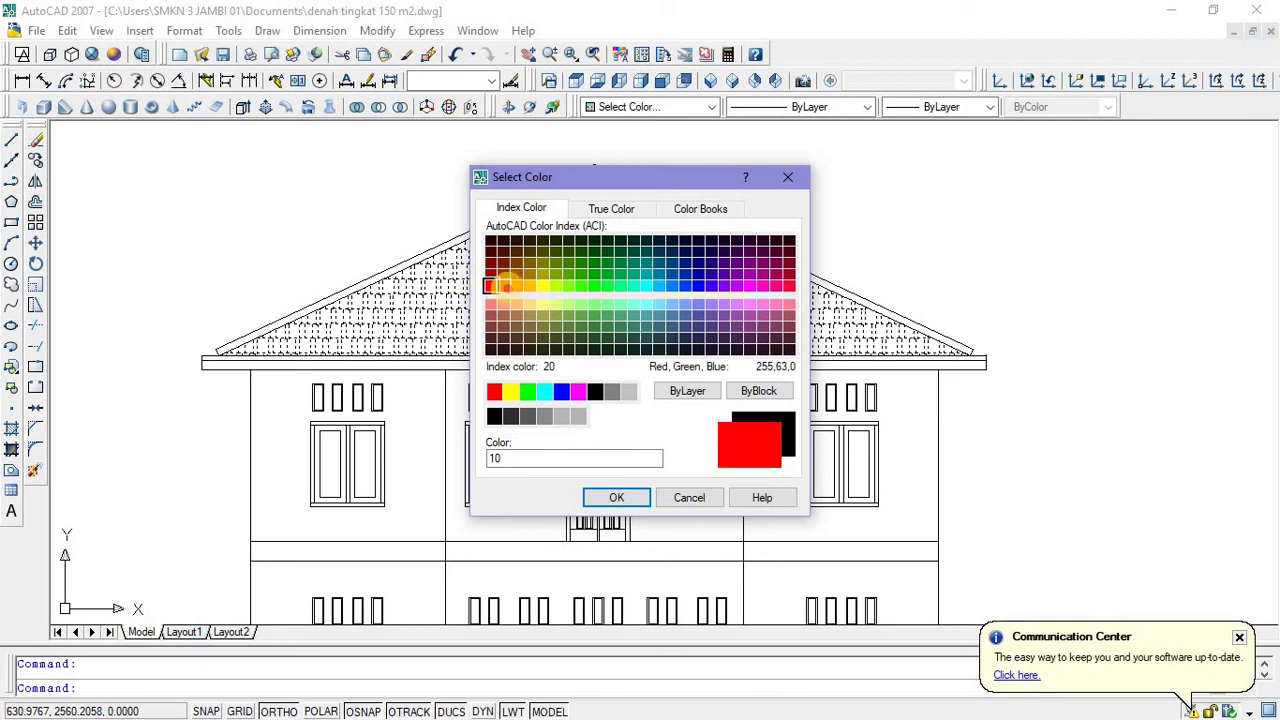
click(503, 285)
click(612, 497)
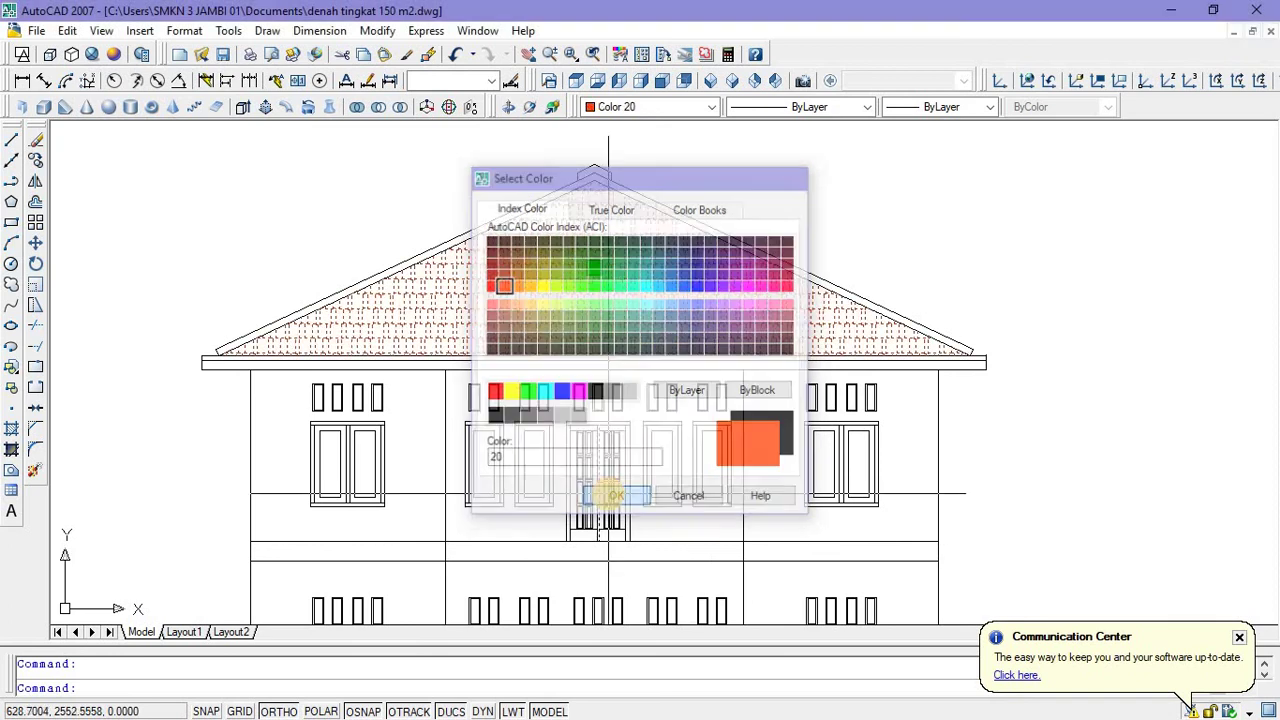
key(Escape)
Examine the hatched roof and the whole front elevation in relation to the floor plans below it.
scroll(620, 330, down, 5)
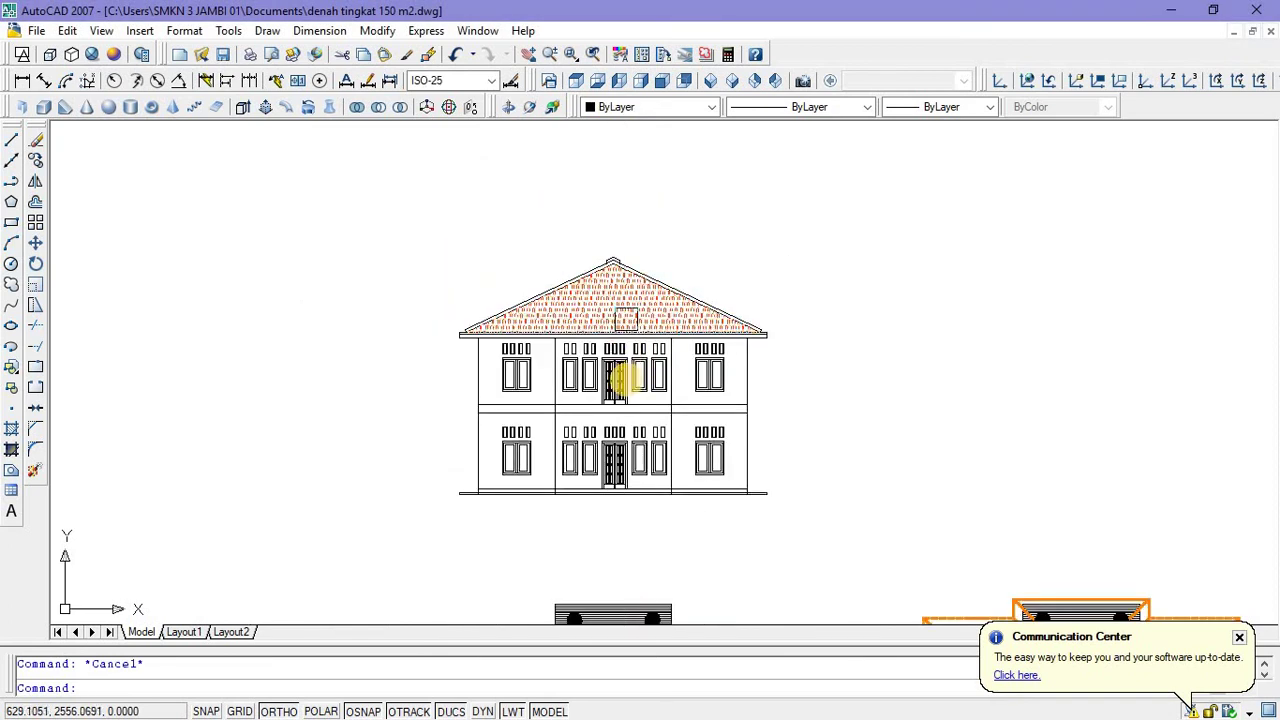
scroll(604, 357, up, 2)
middle_drag(601, 358, 590, 336)
scroll(600, 358, down, 2)
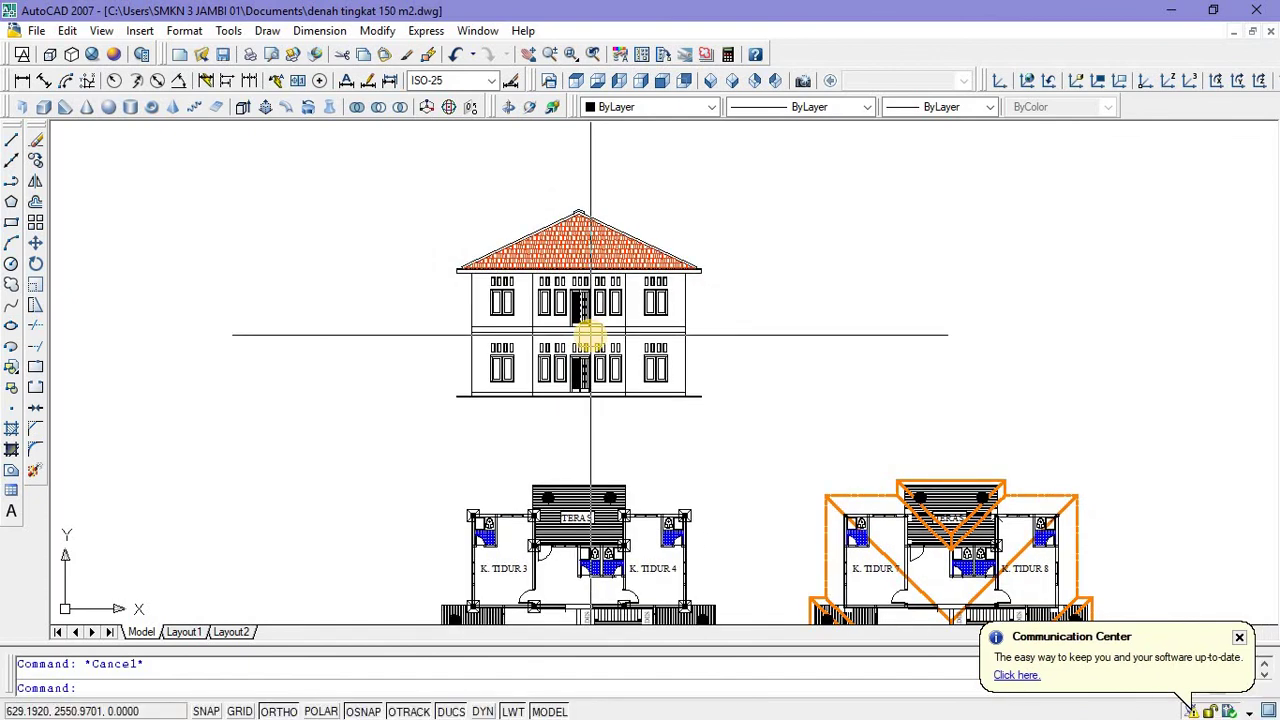
scroll(590, 336, up, 1)
scroll(612, 250, up, 2)
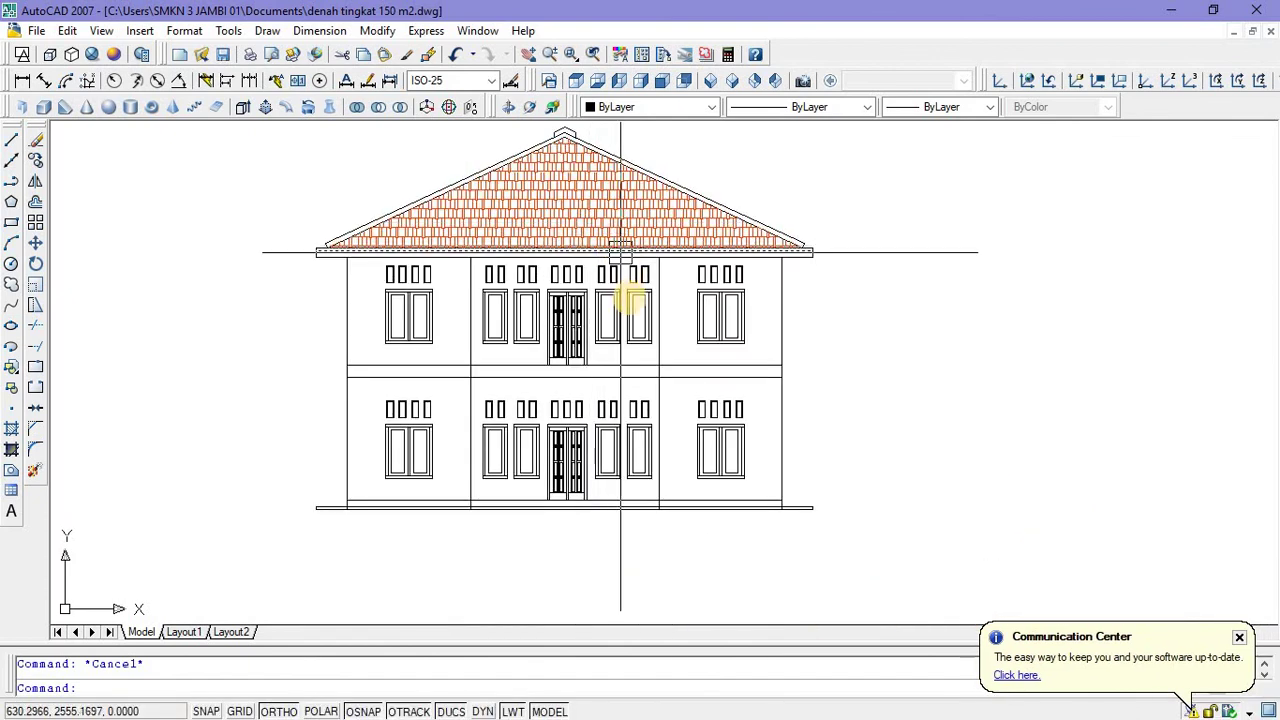
mouse_move(628, 298)
middle_down()
mouse_move(666, 294)
mouse_move(608, 349)
middle_up()
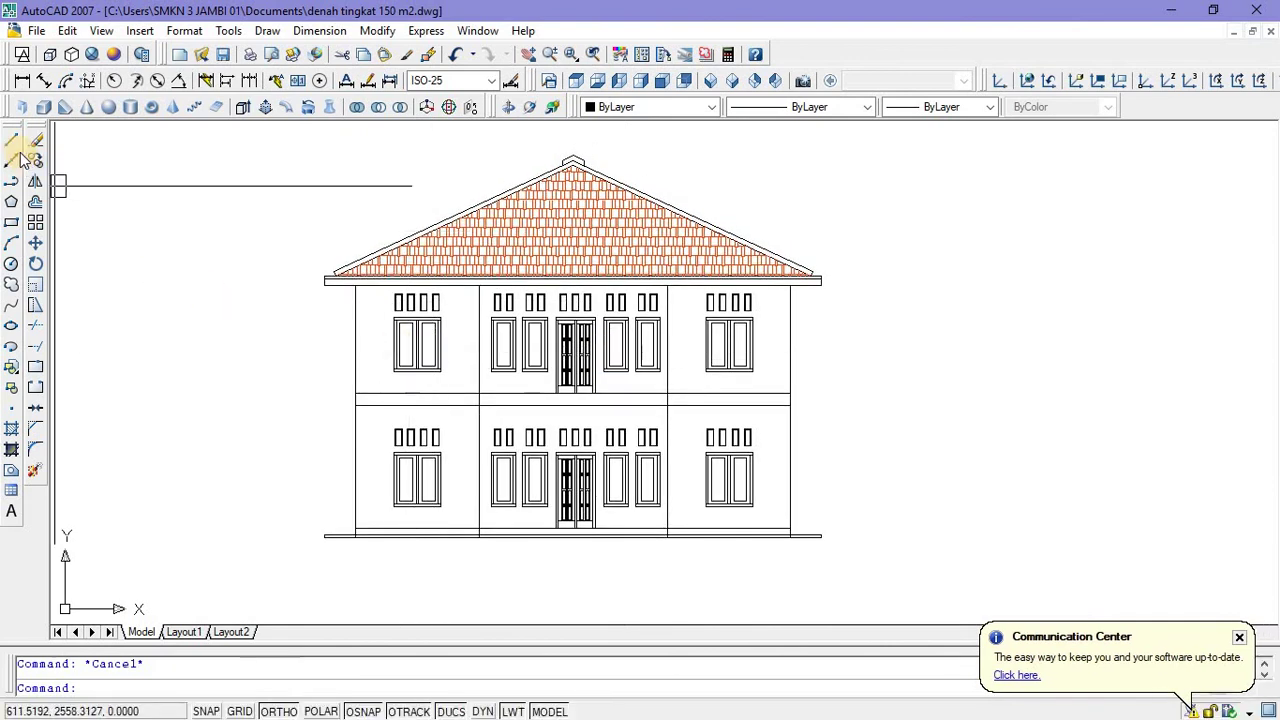
Draw a short projecting end for the floor band past the left wall, from its upper edge out, down and back at its lower edge.
click(16, 150)
scroll(371, 414, up, 3)
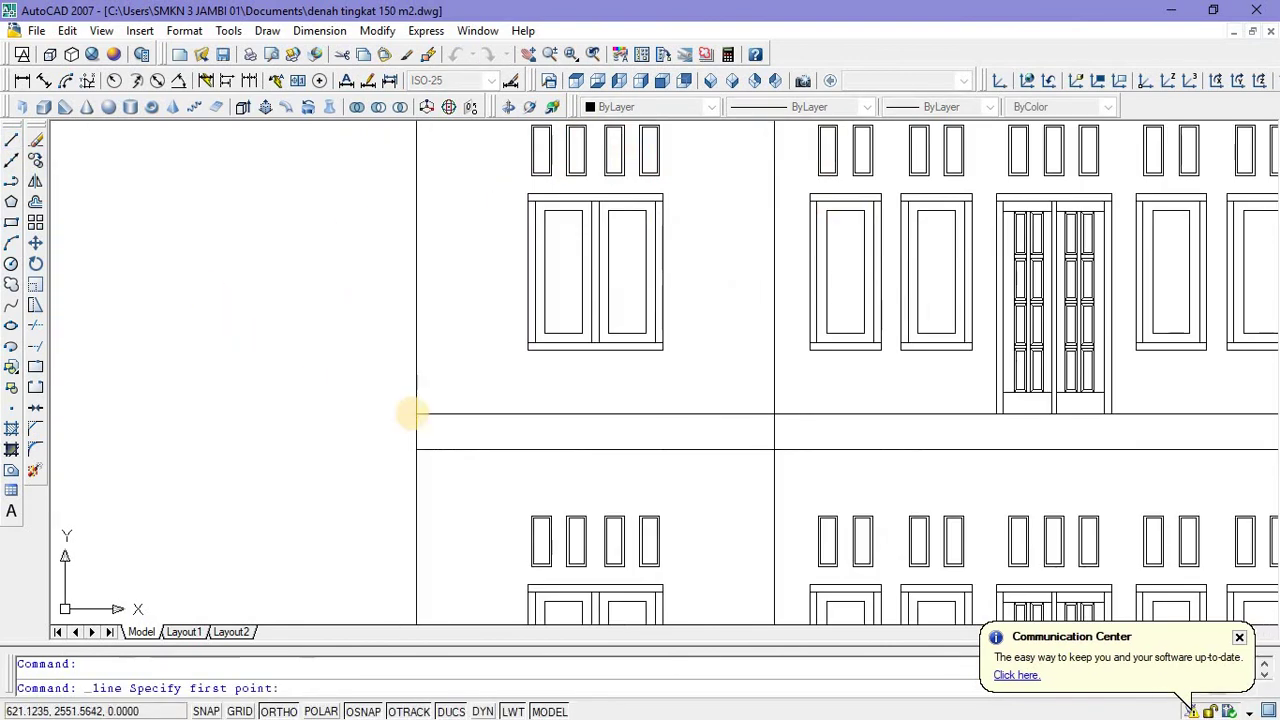
click(415, 412)
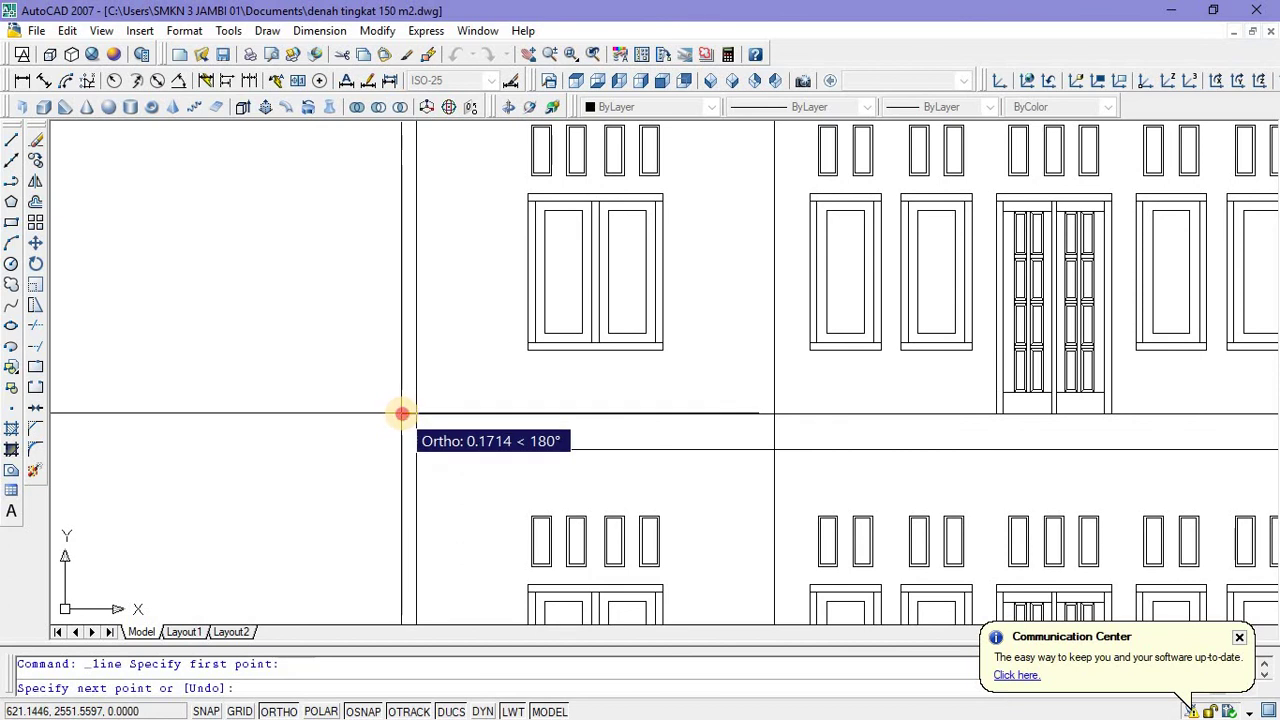
click(402, 449)
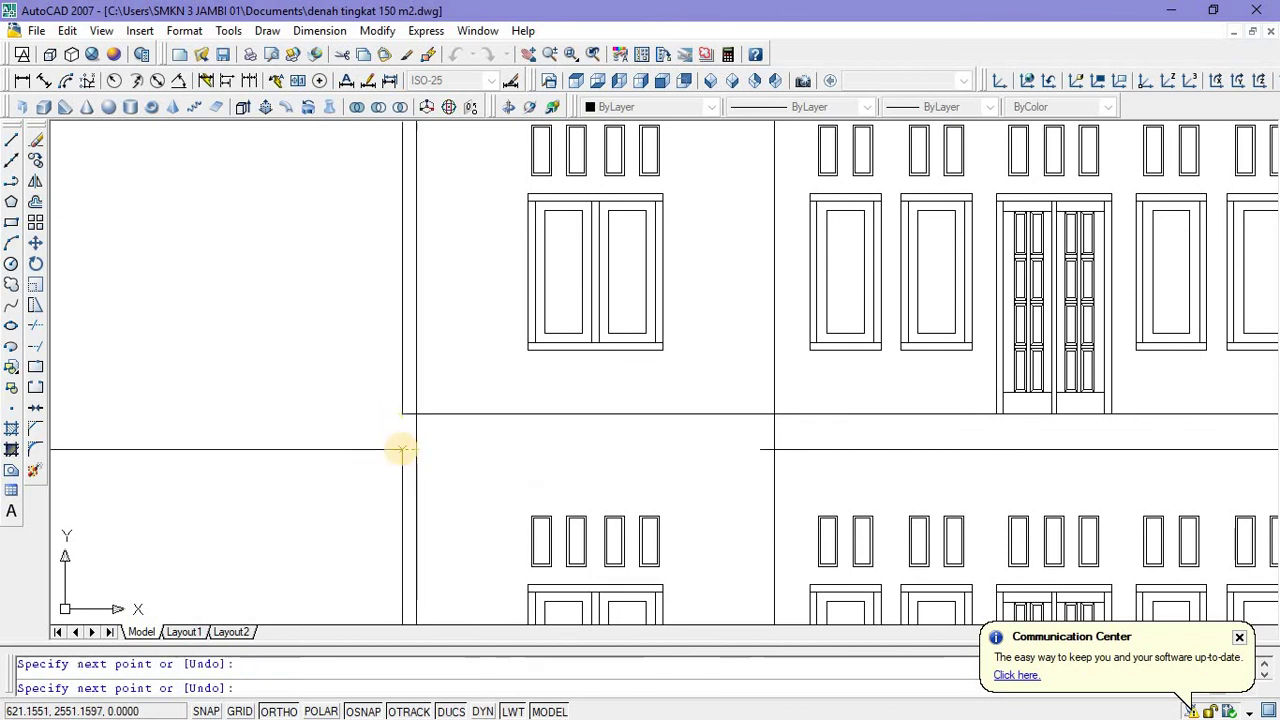
scroll(346, 398, down, 3)
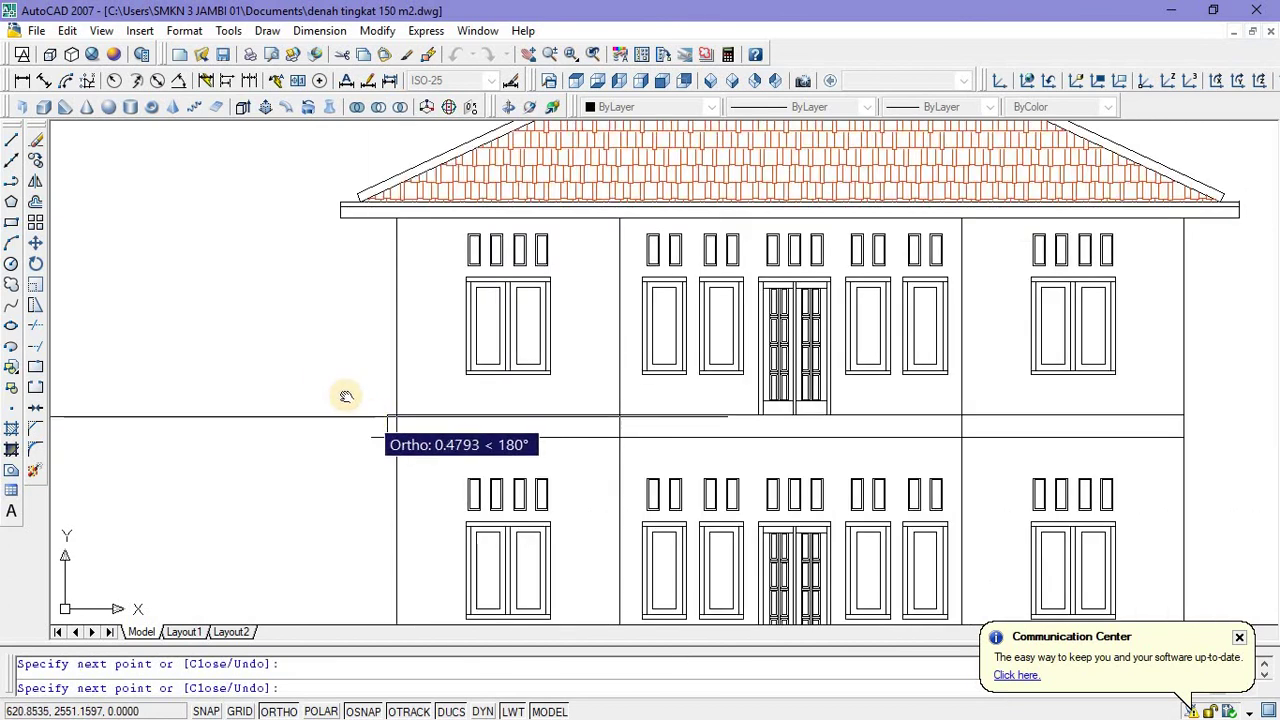
key(Escape)
Mirror the floor band's left projecting end about the facade's vertical centre line to the right wall, keeping the original.
scroll(306, 331, up, 3)
click(351, 409)
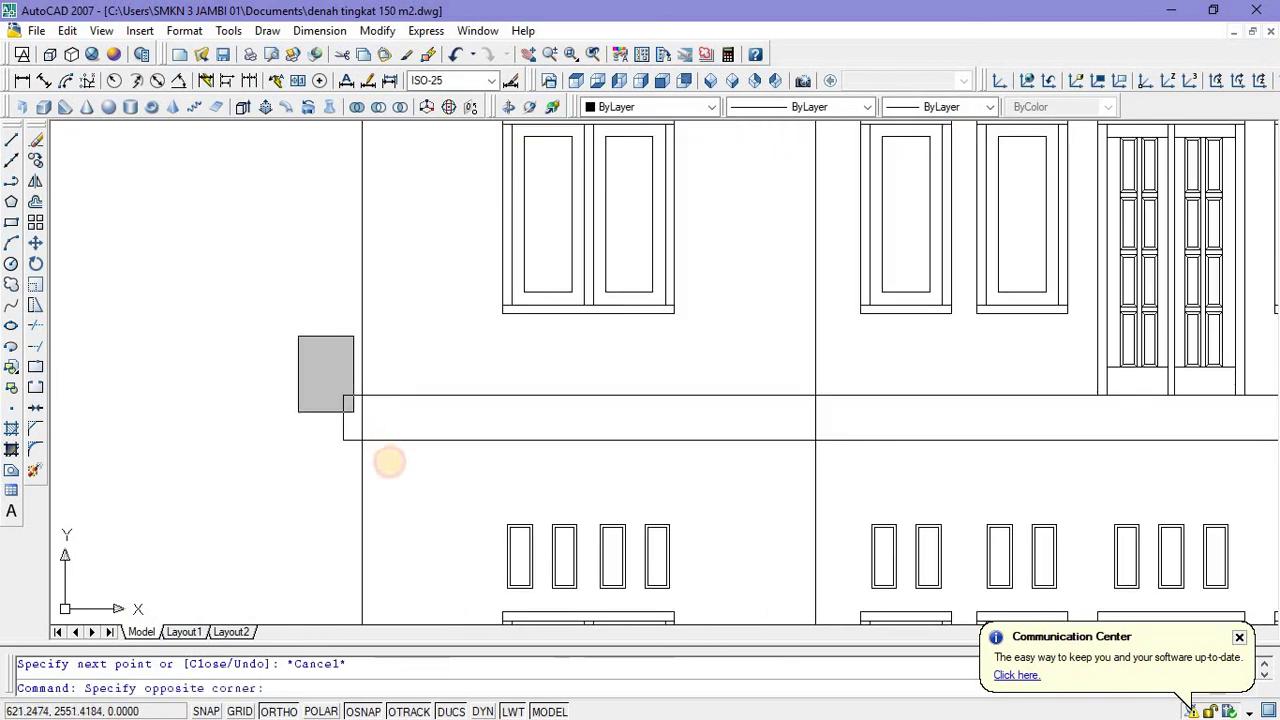
click(300, 337)
scroll(305, 385, down, 3)
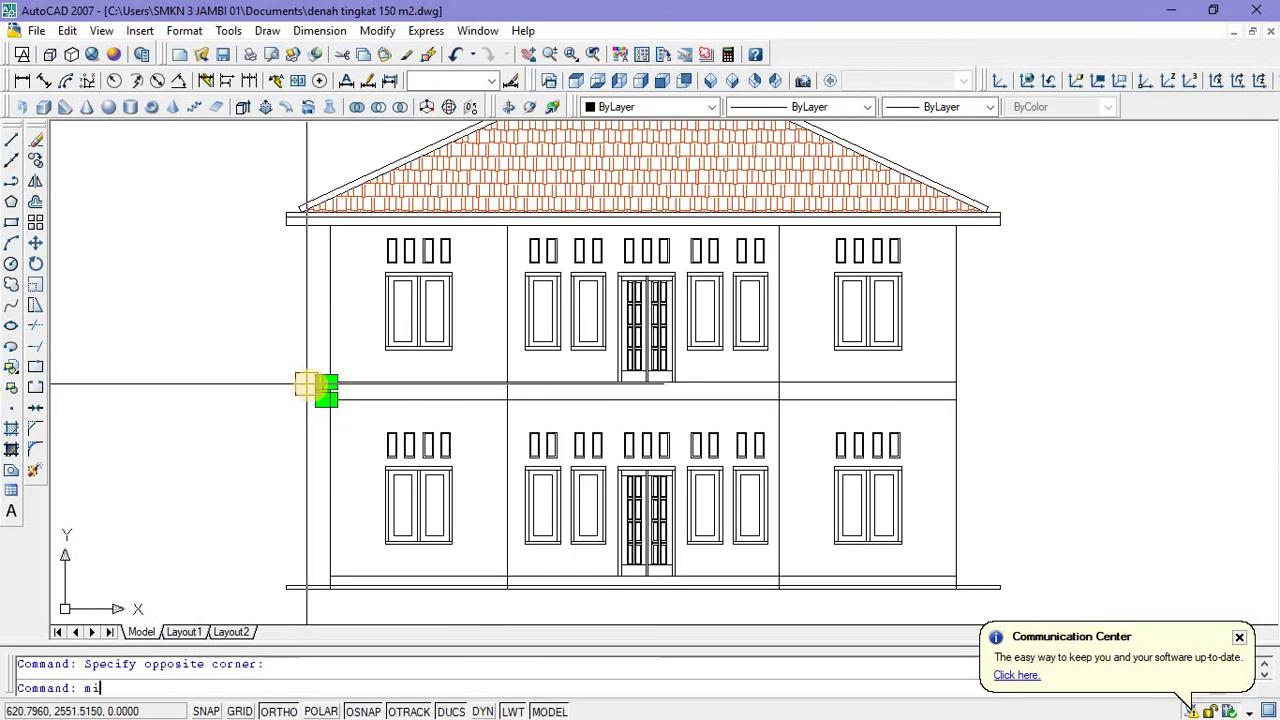
text(mi)
key(Return)
click(645, 401)
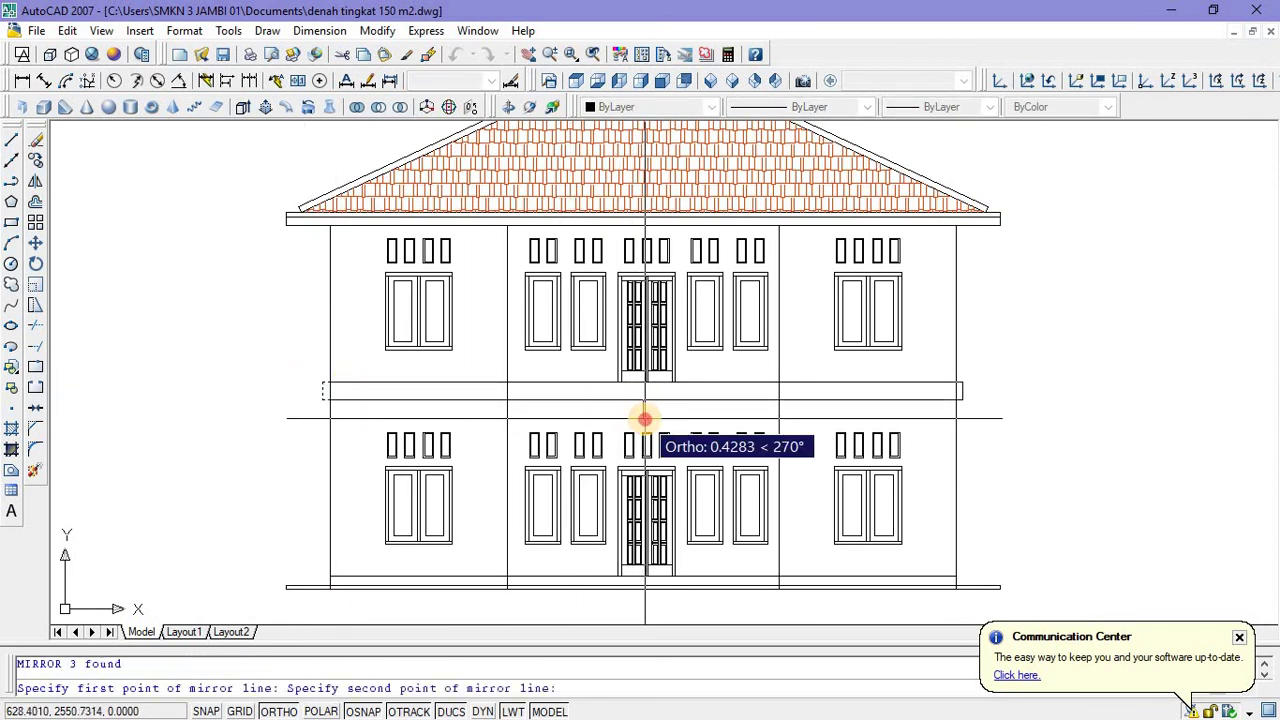
click(645, 419)
key(Return)
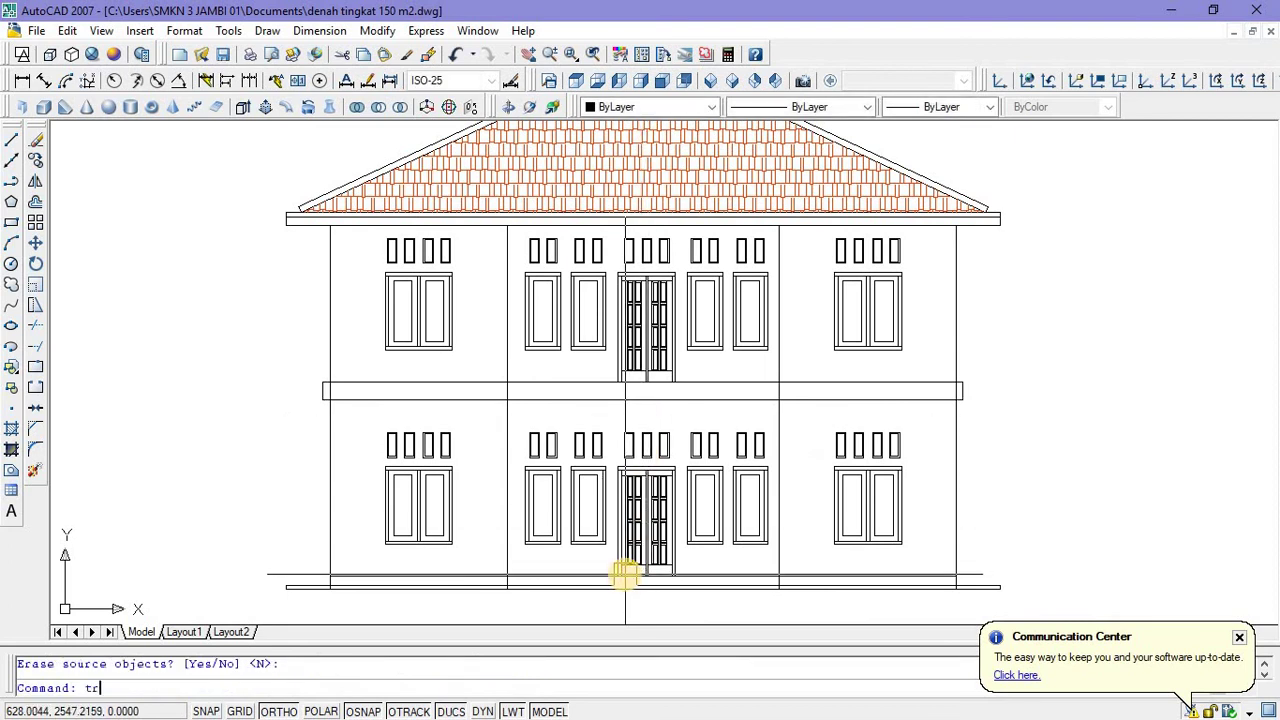
Trim away the parts of the left and right outer wall lines that cross the floor band.
text(tr)
key(Return)
key(Return)
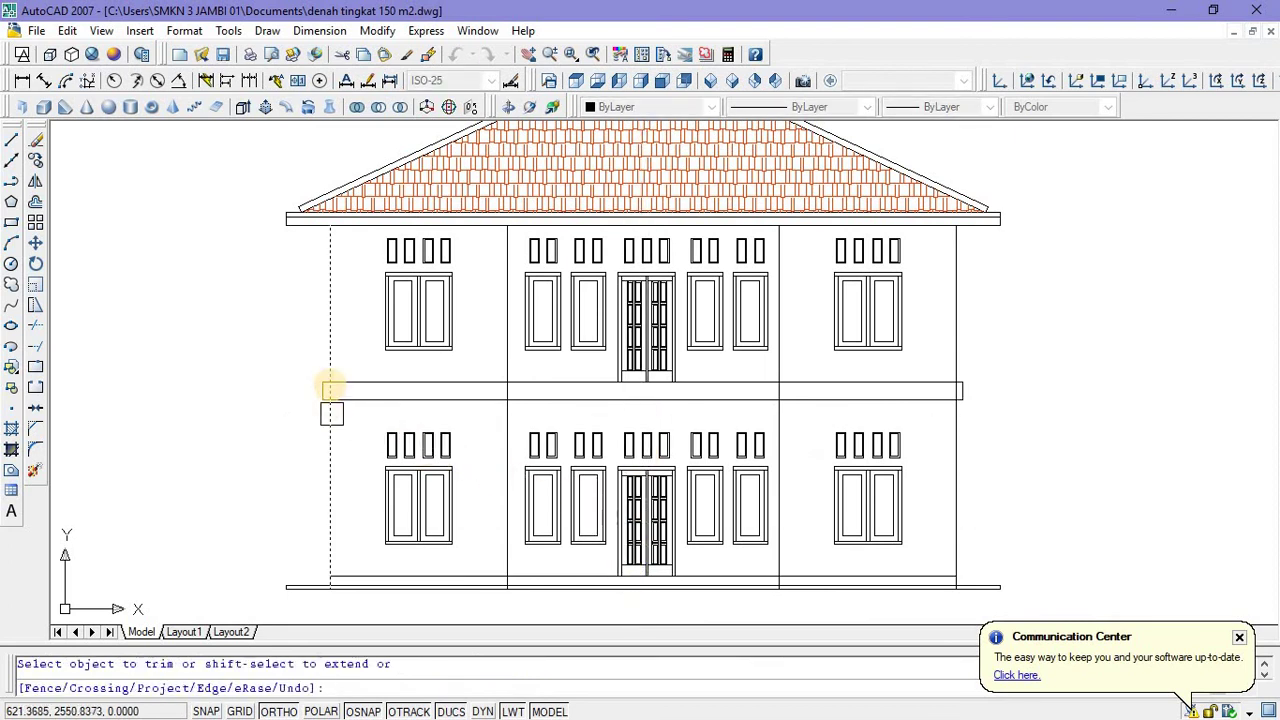
scroll(330, 391, up, 3)
scroll(674, 357, down, 5)
scroll(409, 406, up, 5)
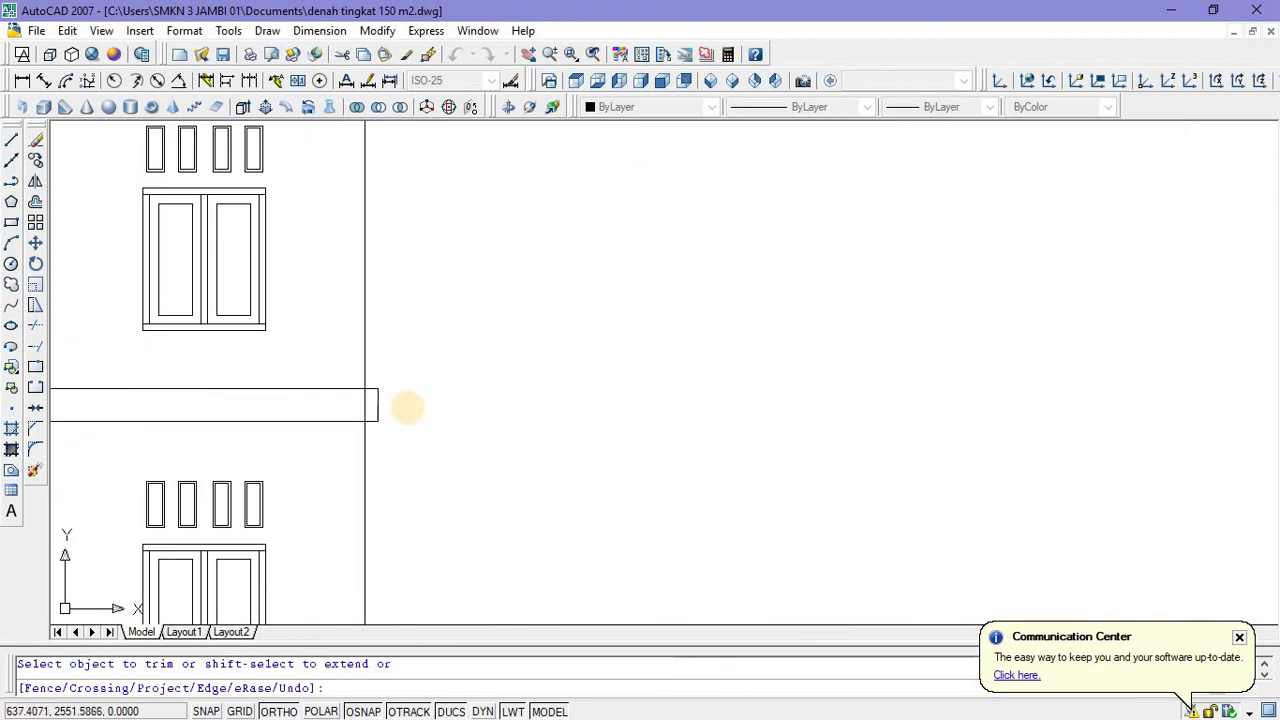
scroll(330, 400, down, 4)
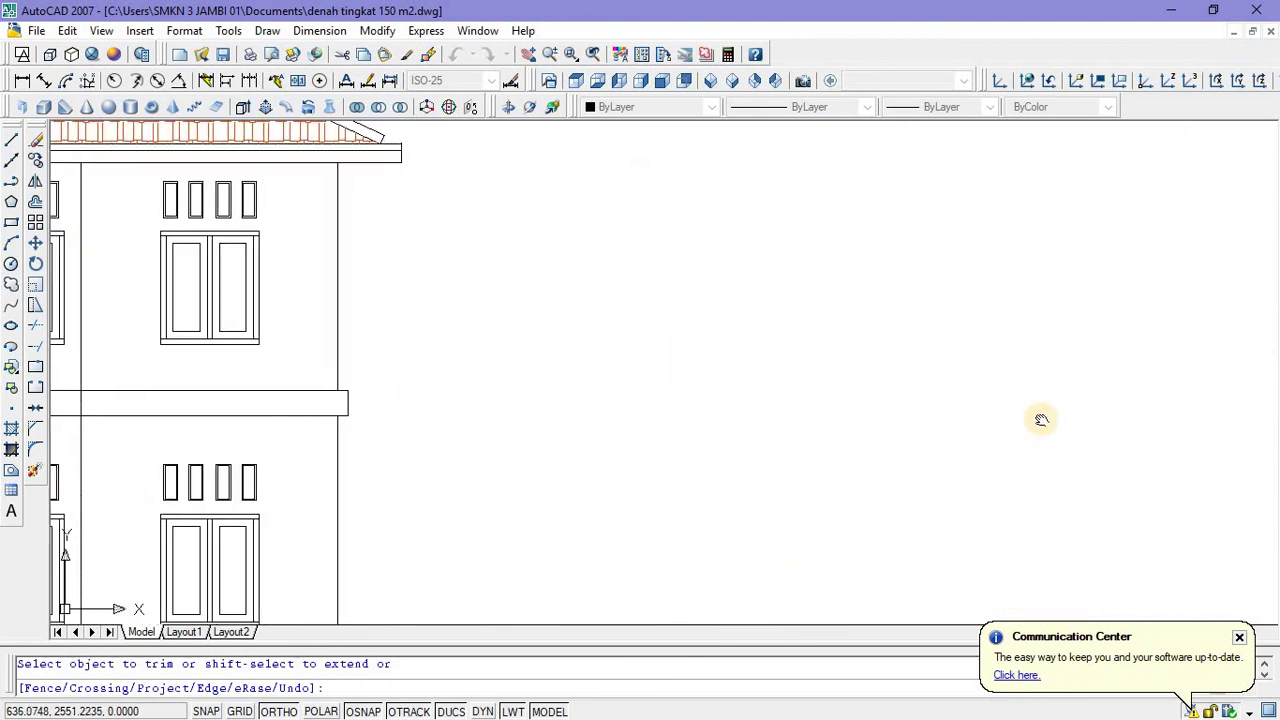
Trim the two inner vertical wall lines inside the floor band and end the Trim command.
scroll(910, 425, up, 2)
scroll(766, 410, up, 2)
scroll(766, 410, down, 1)
click(766, 412)
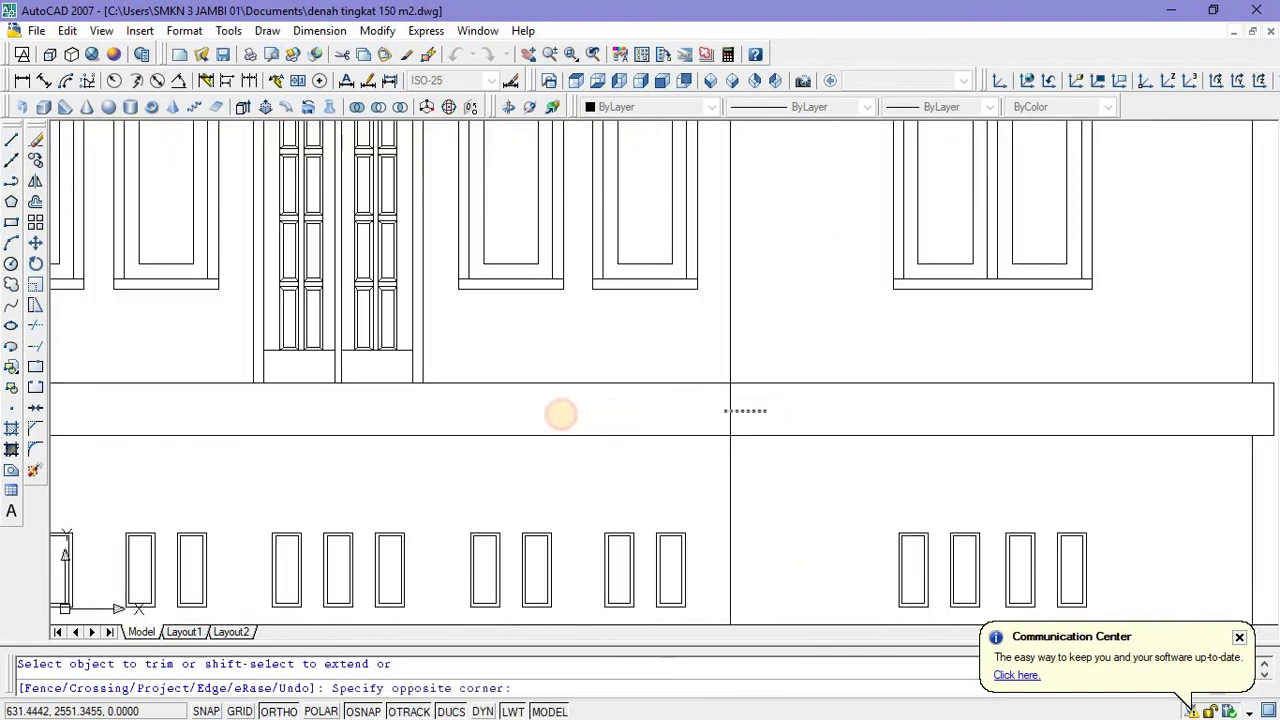
click(556, 414)
scroll(566, 408, down, 2)
scroll(452, 400, up, 4)
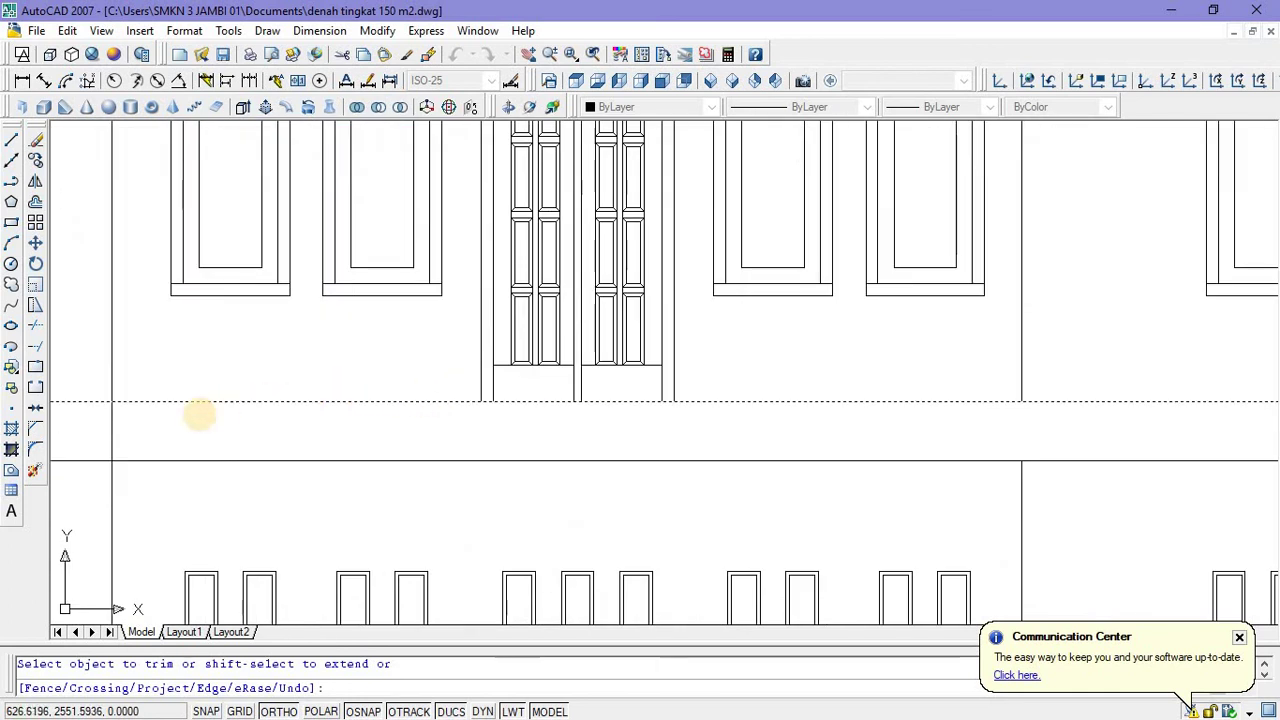
click(135, 430)
click(79, 422)
scroll(529, 366, down, 6)
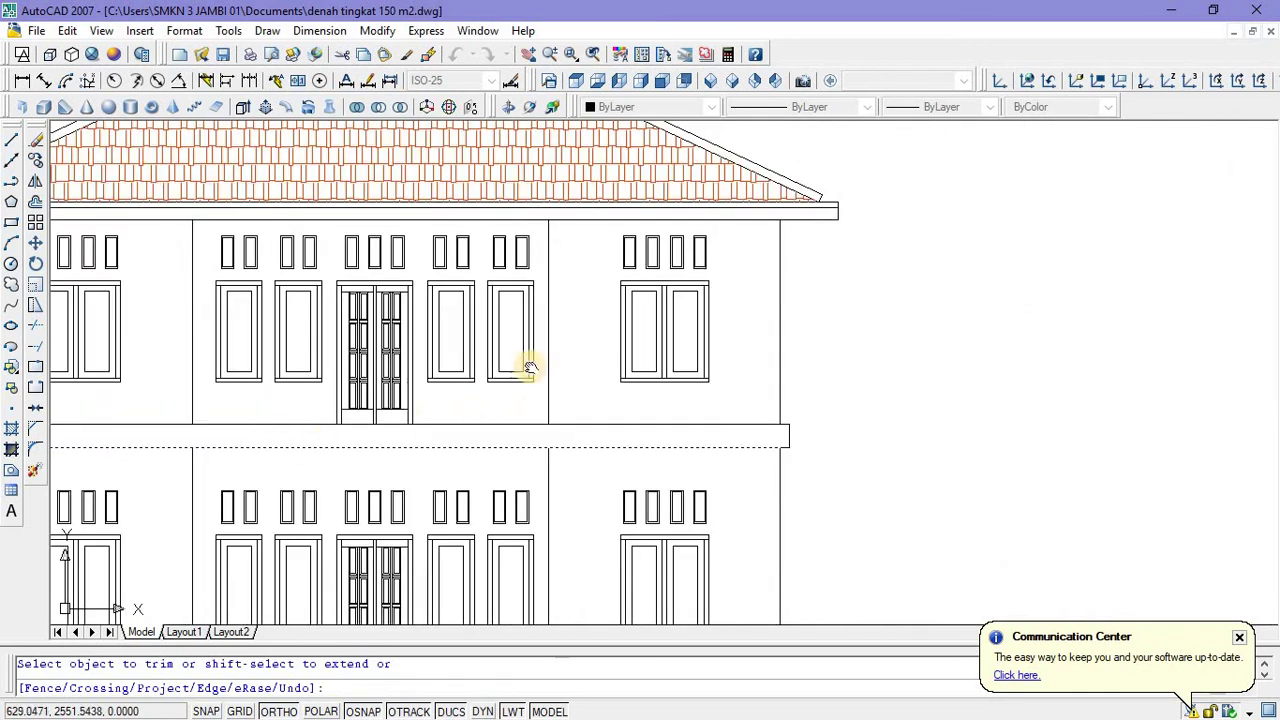
middle_drag(556, 387, 590, 431)
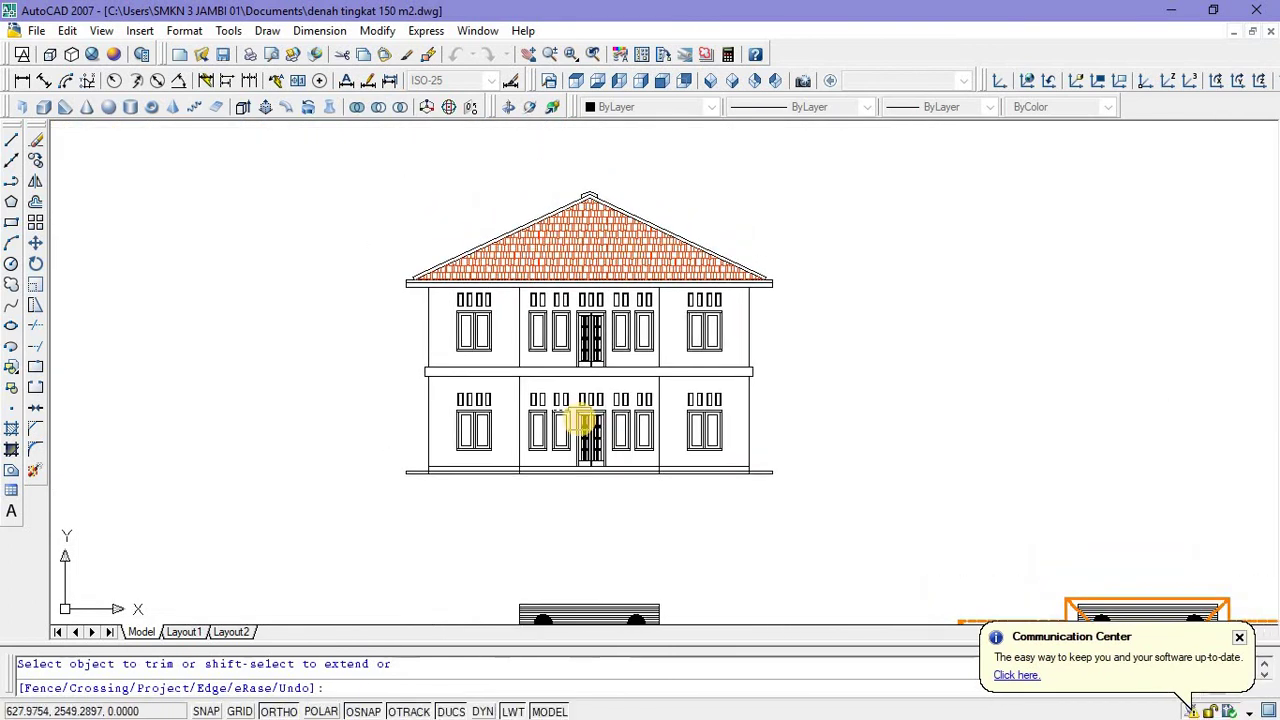
key(Escape)
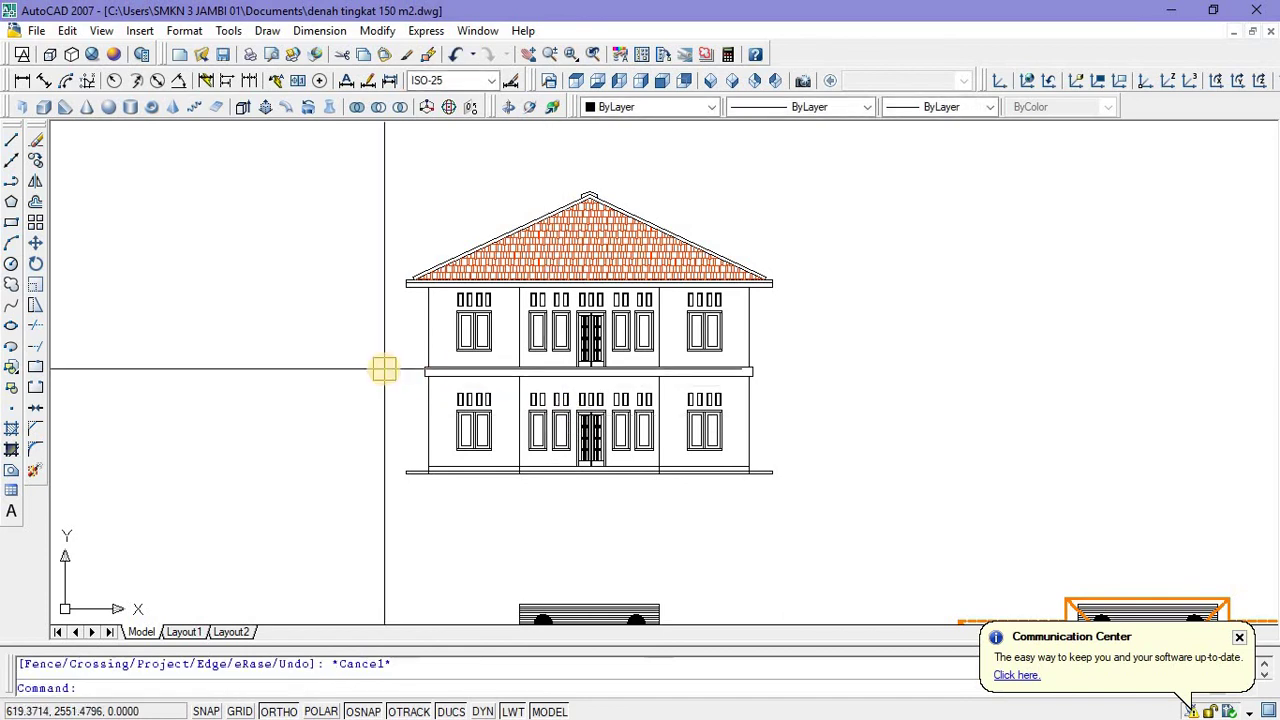
Examine the complete front elevation from the roof ridge down to the ground line, including the projecting floor band.
mouse_move(394, 366)
middle_down()
mouse_move(466, 406)
mouse_move(318, 392)
middle_up()
scroll(463, 391, up, 3)
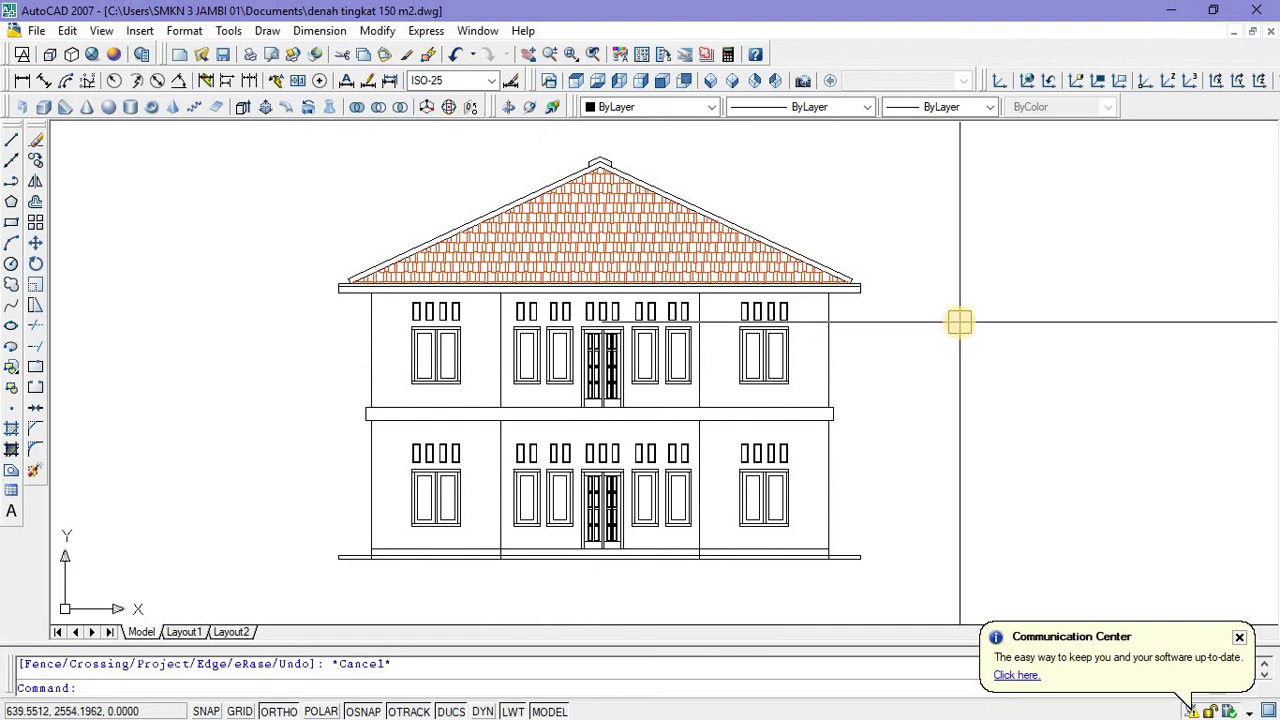
middle_drag(946, 320, 934, 317)
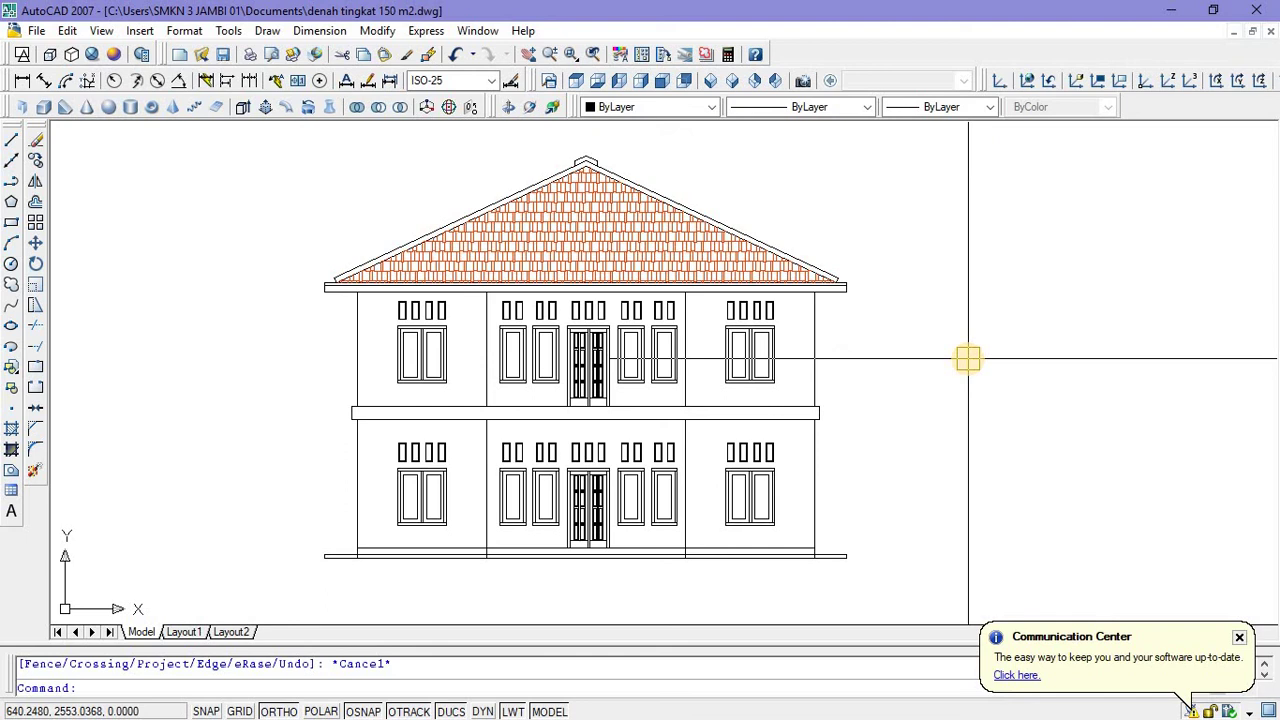
scroll(934, 334, up, 3)
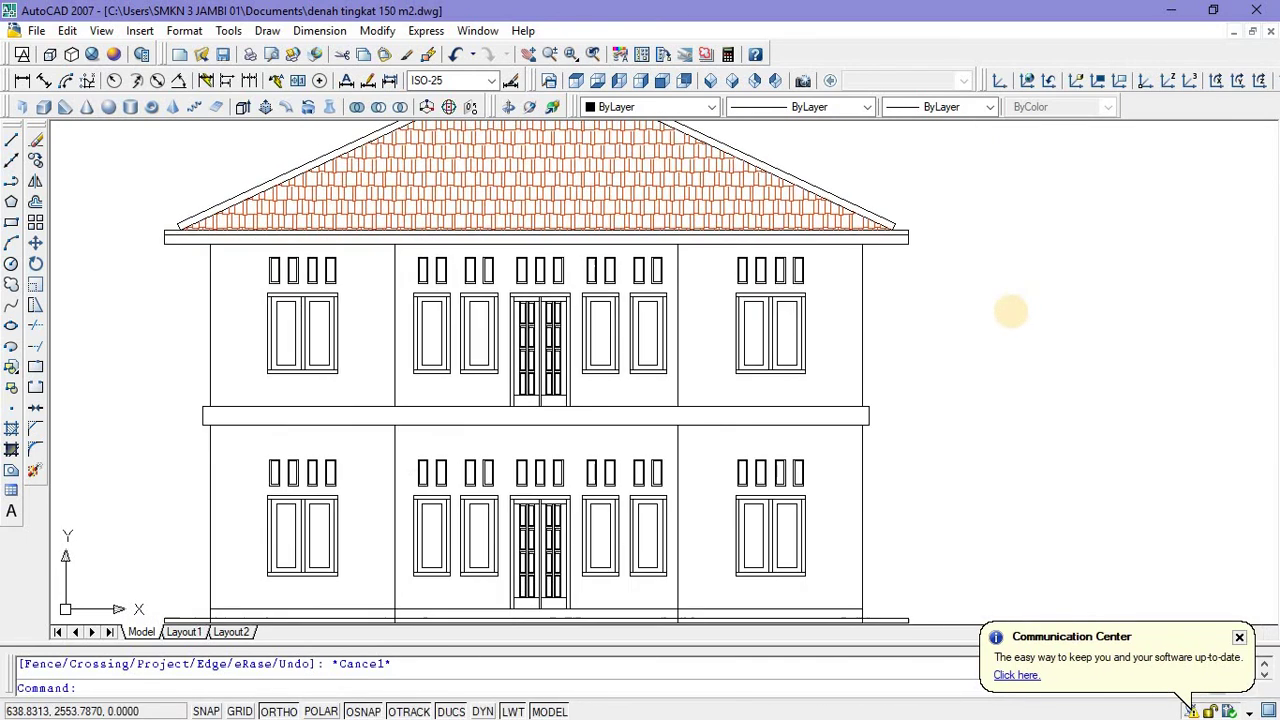
scroll(1010, 312, down, 1)
scroll(1008, 310, up, 1)
middle_drag(1008, 310, 1010, 332)
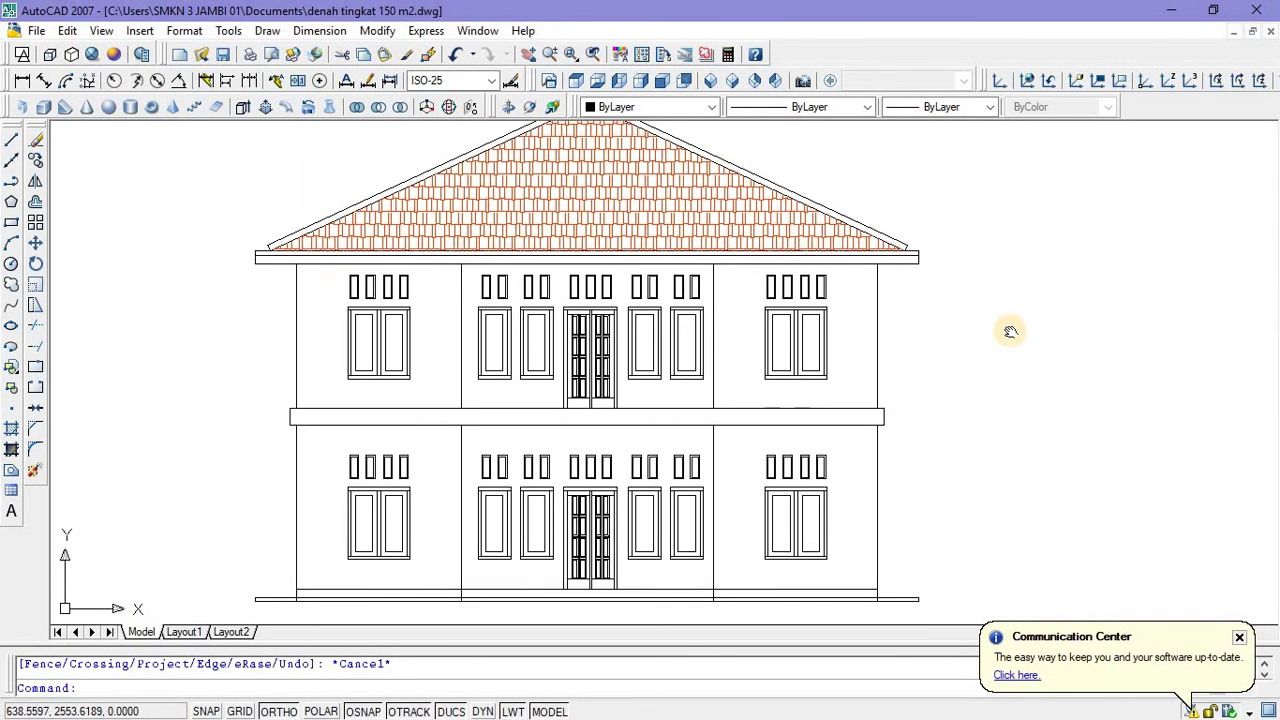
scroll(1010, 332, down, 1)
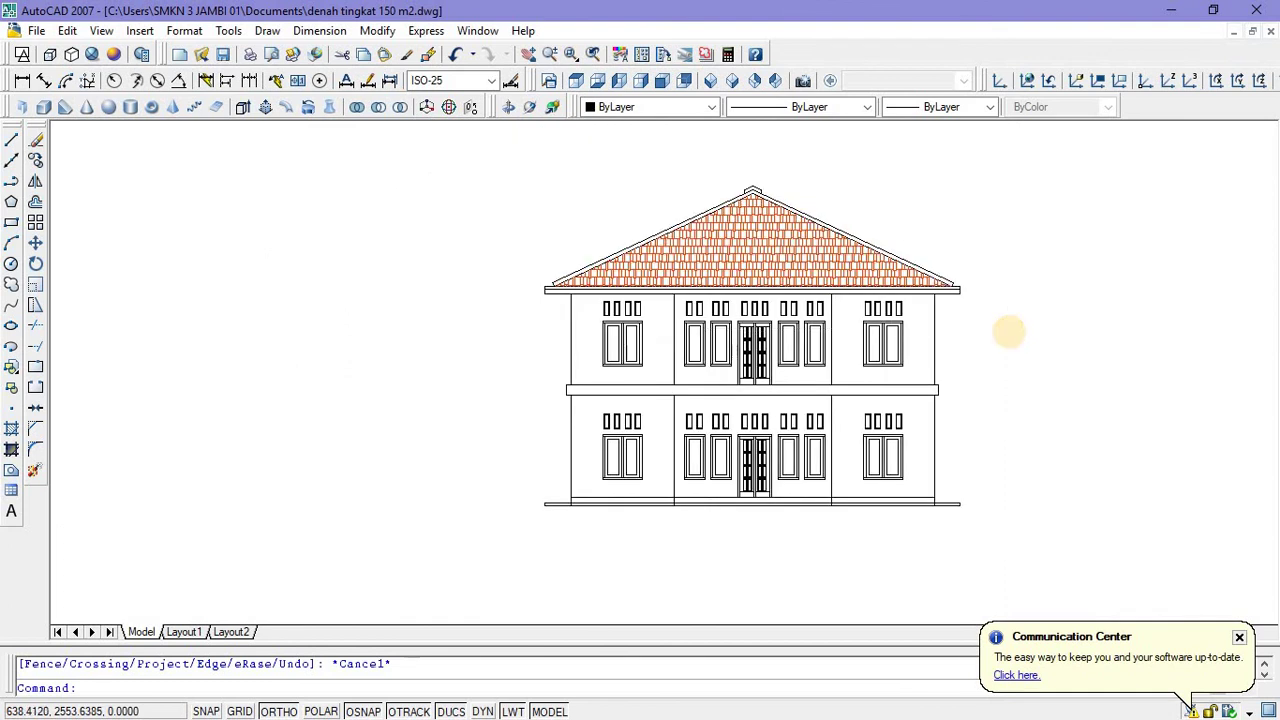
scroll(1010, 332, up, 1)
middle_drag(1006, 331, 994, 343)
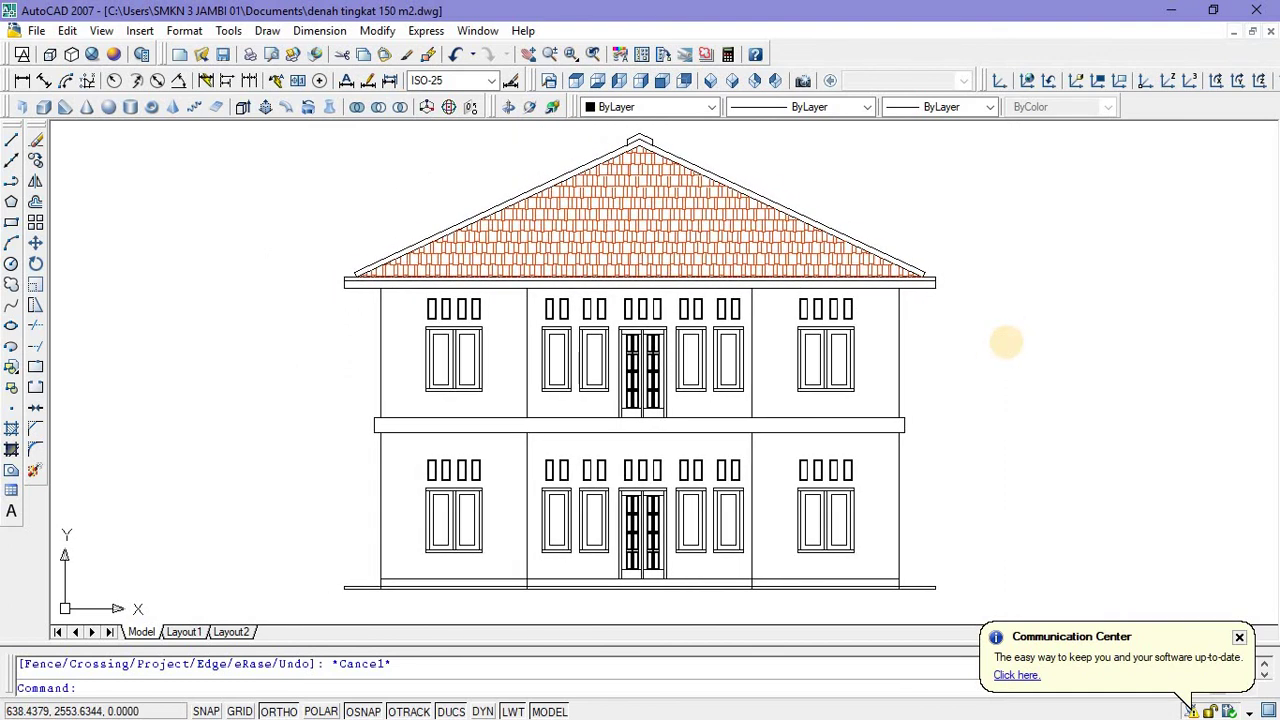